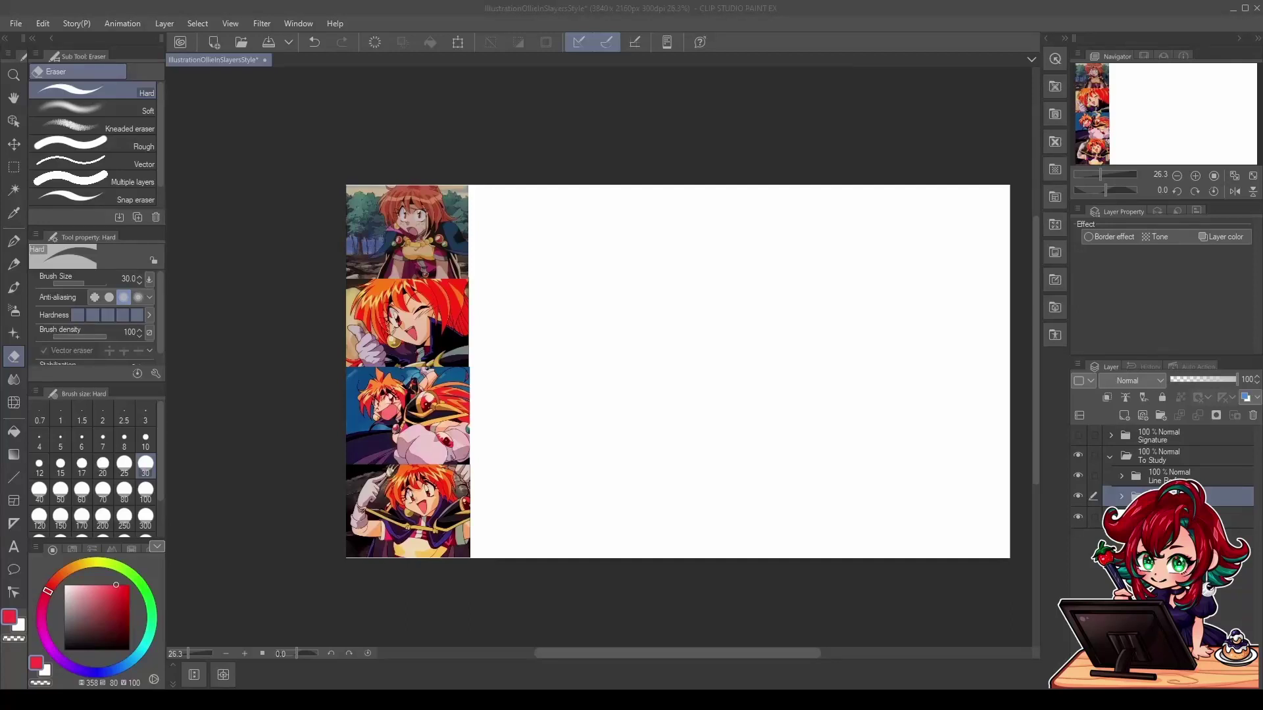
Step: Hide the colour reference images and display the line-art expression sheet from the line reference folder
{"action": "left_click_drag", "start_coordinate": [1101, 175], "coordinate": [1106, 174]}
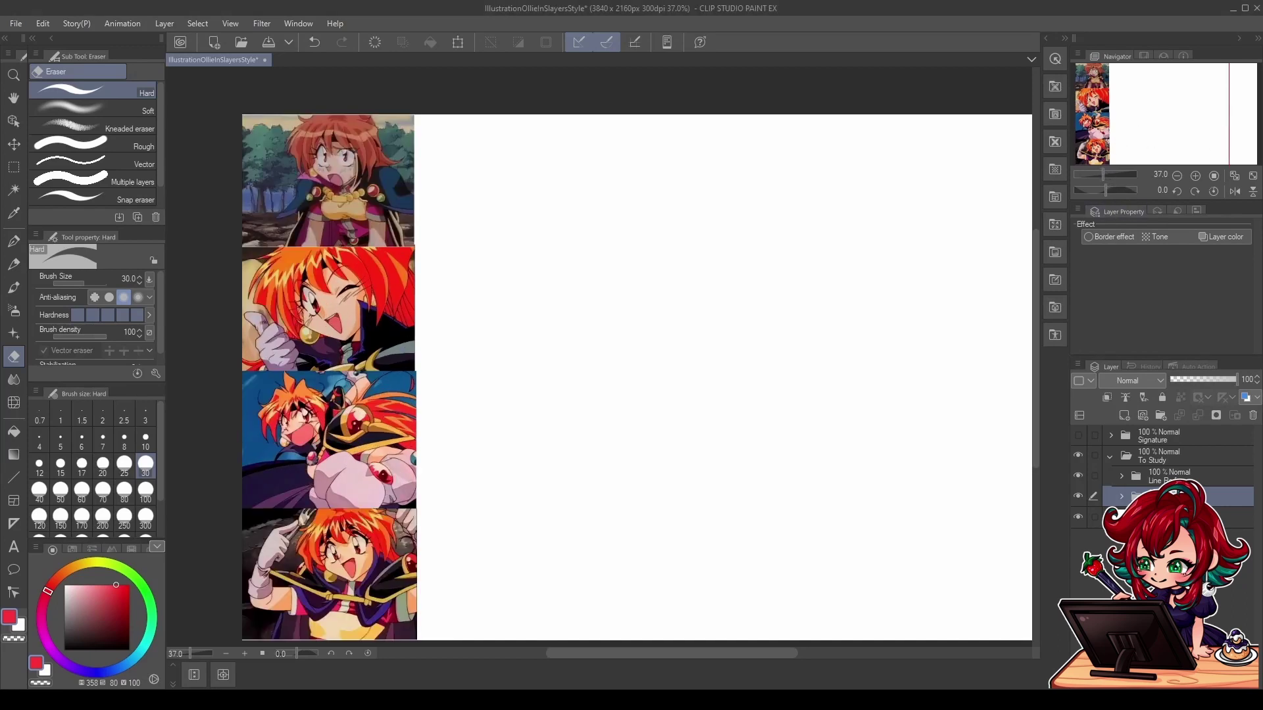
{"action": "left_click", "coordinate": [1079, 498]}
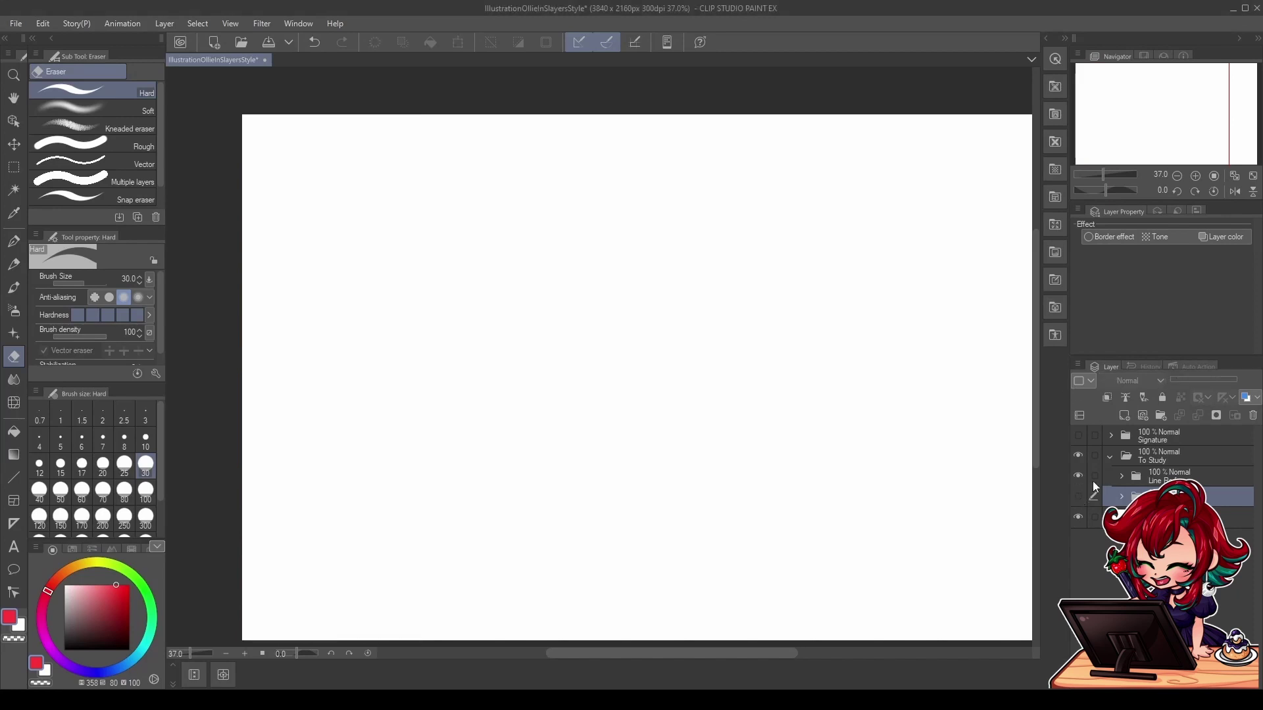
{"action": "left_click", "coordinate": [1121, 477]}
{"action": "left_click", "coordinate": [1118, 497]}
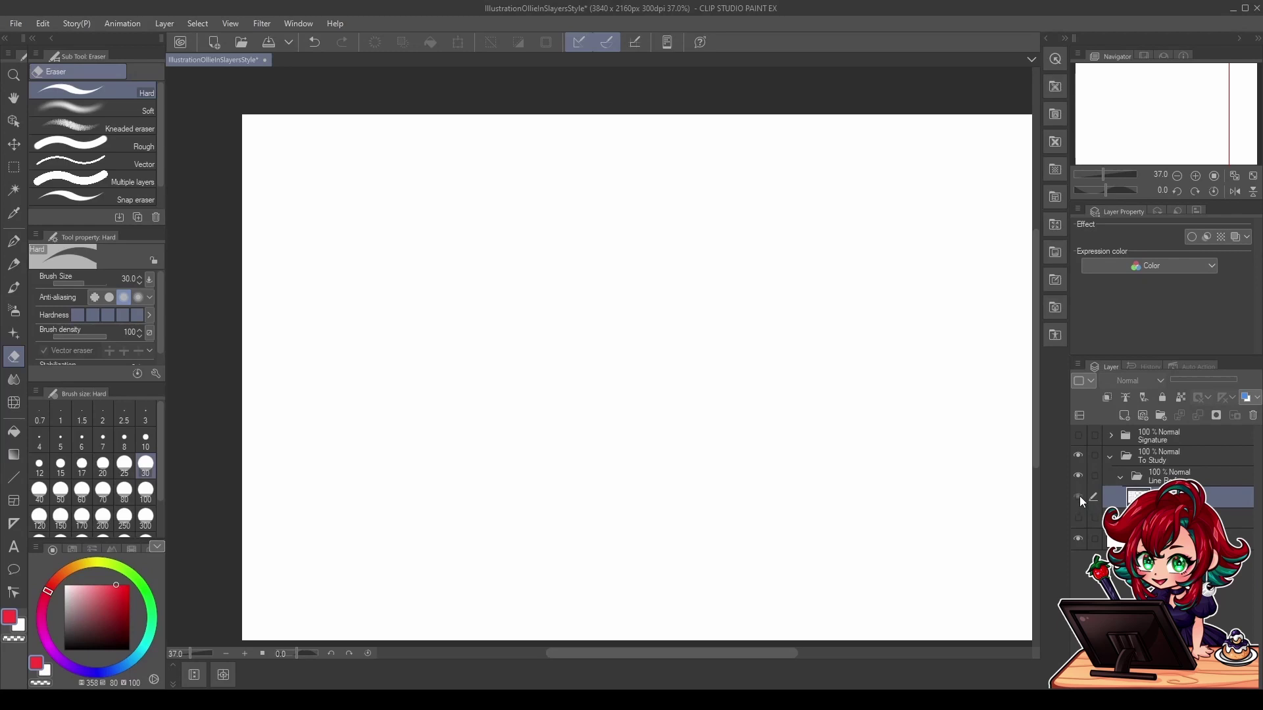
{"action": "left_click", "coordinate": [1078, 497]}
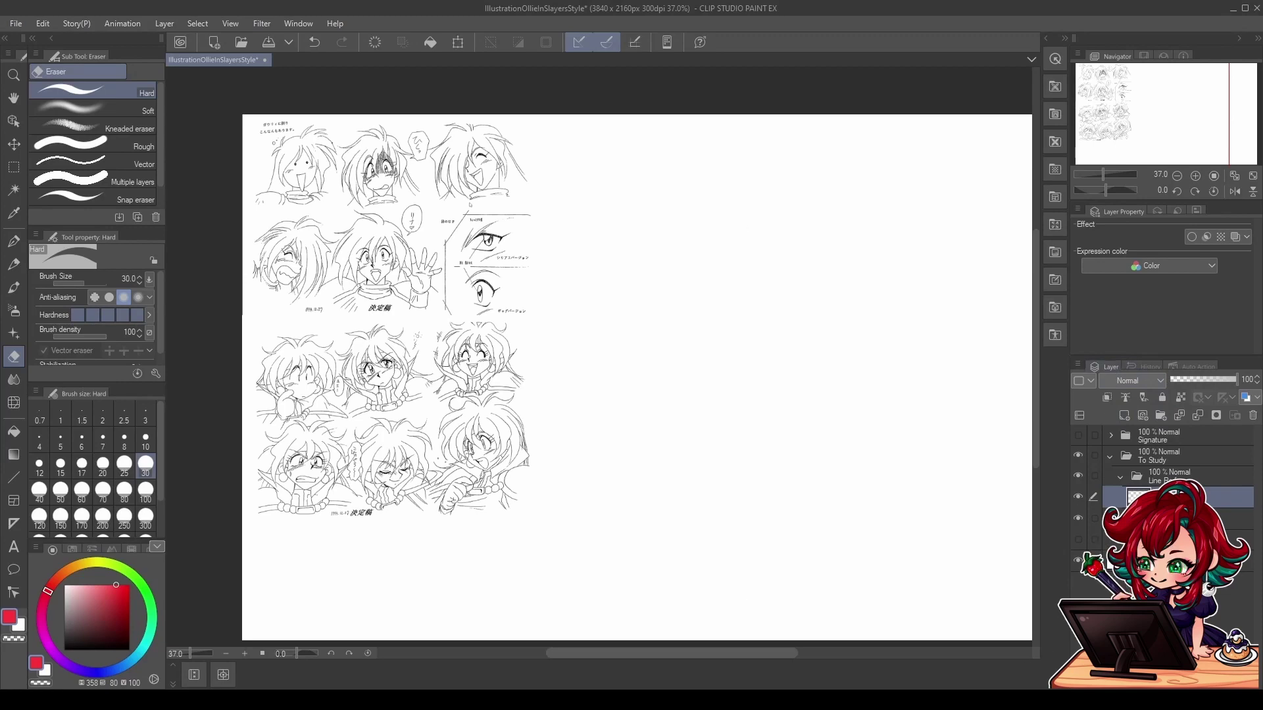
Step: Draw red straight guide lines for the centre axis and the tilted eye, nose and chin levels over the middle face in the third row
{"action": "left_click", "coordinate": [1110, 175]}
{"action": "left_click_drag", "start_coordinate": [1130, 109], "coordinate": [1100, 116]}
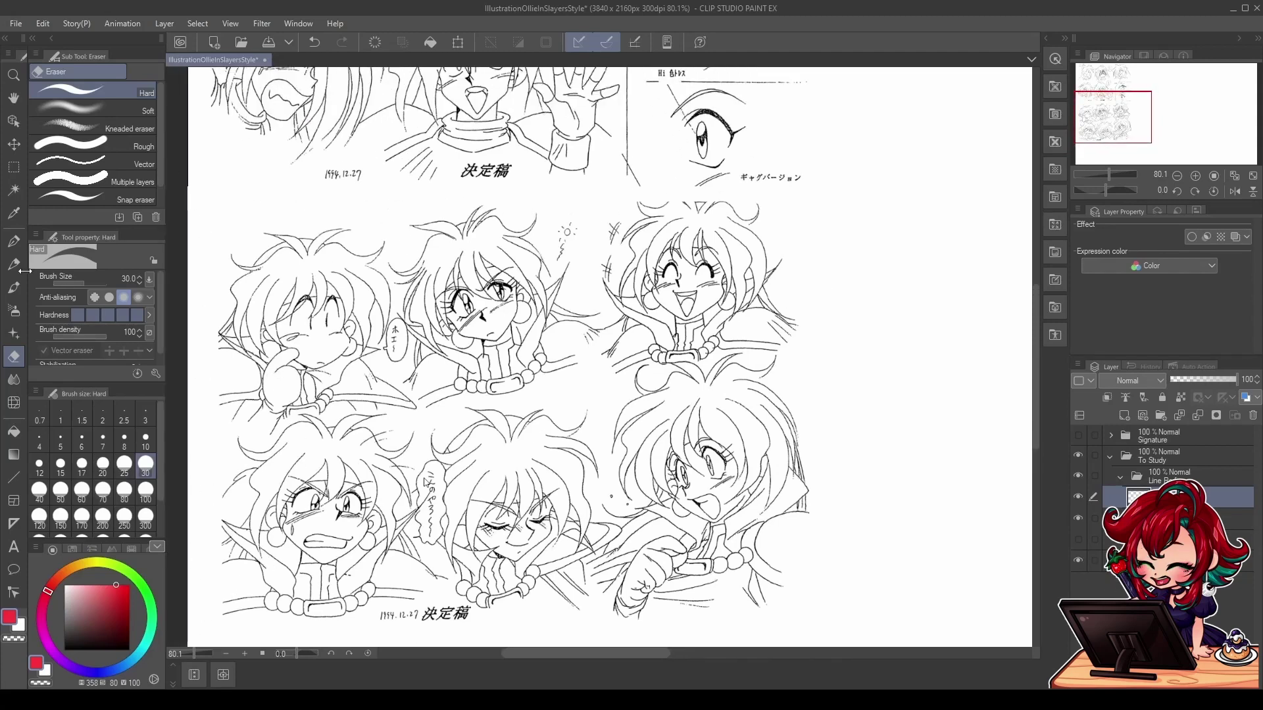
{"action": "left_click", "coordinate": [10, 248]}
{"action": "left_click", "coordinate": [13, 478]}
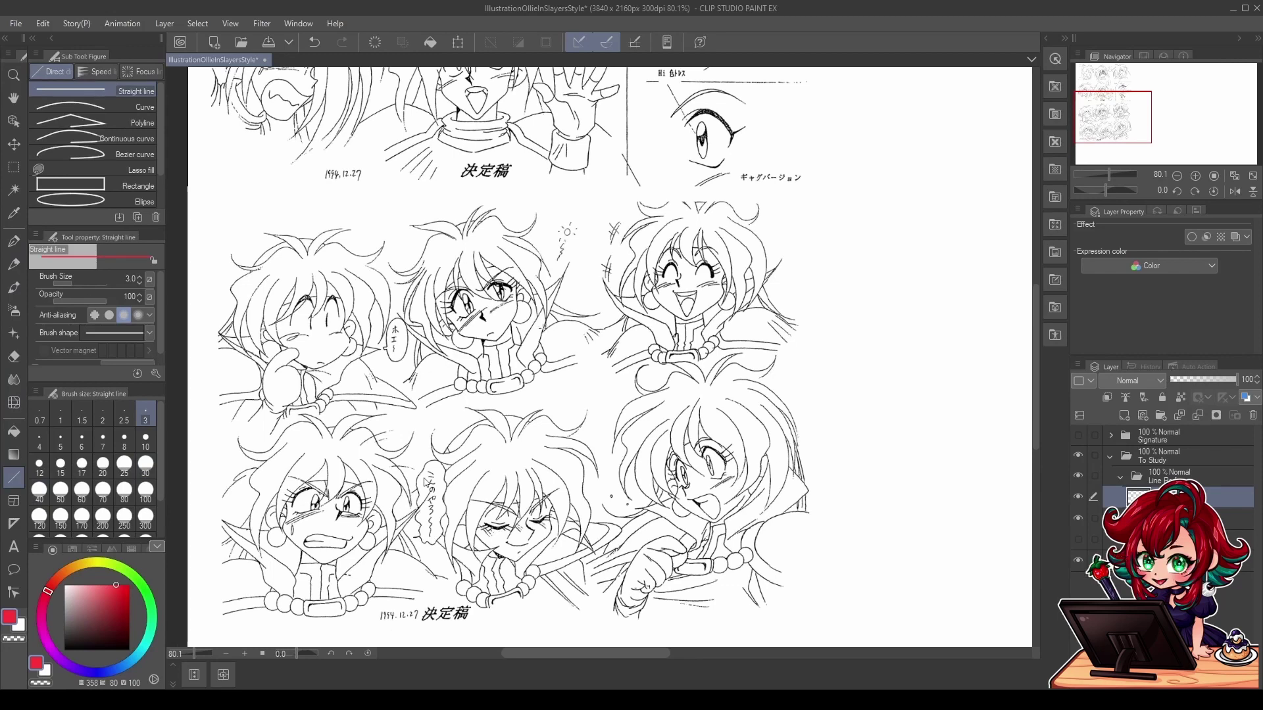
{"action": "left_click", "coordinate": [13, 241]}
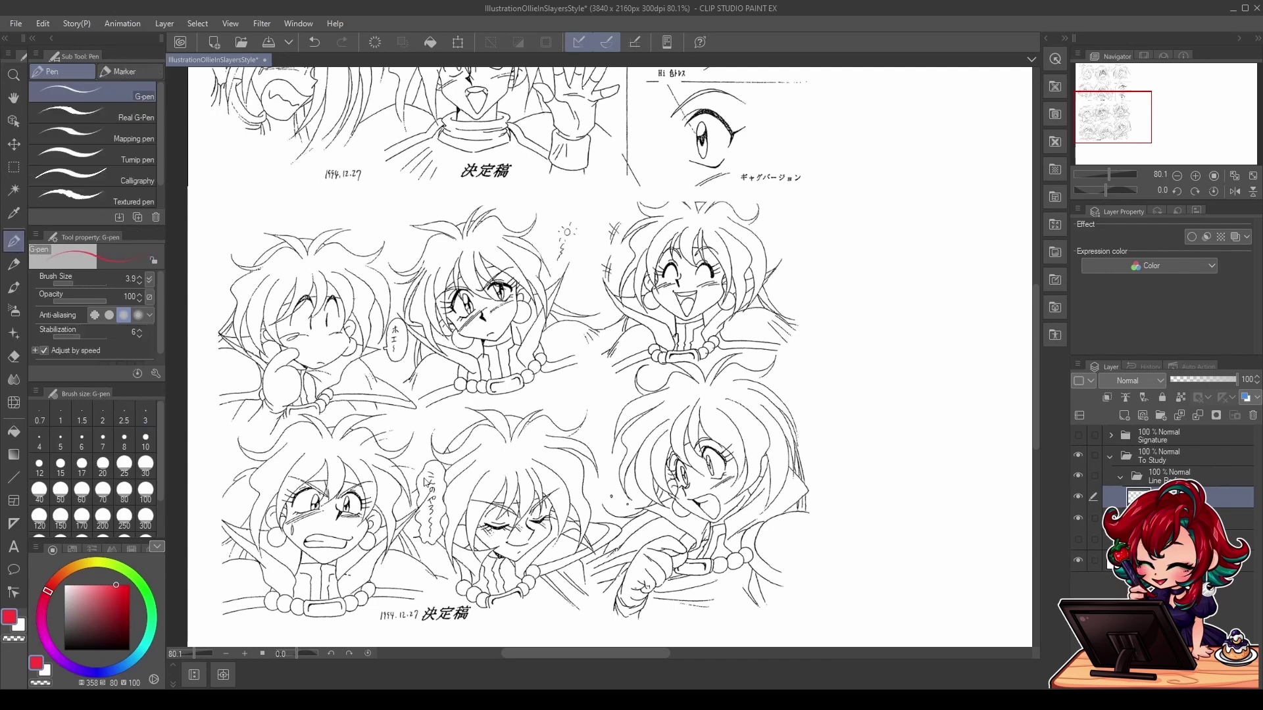
{"action": "left_click", "coordinate": [13, 478]}
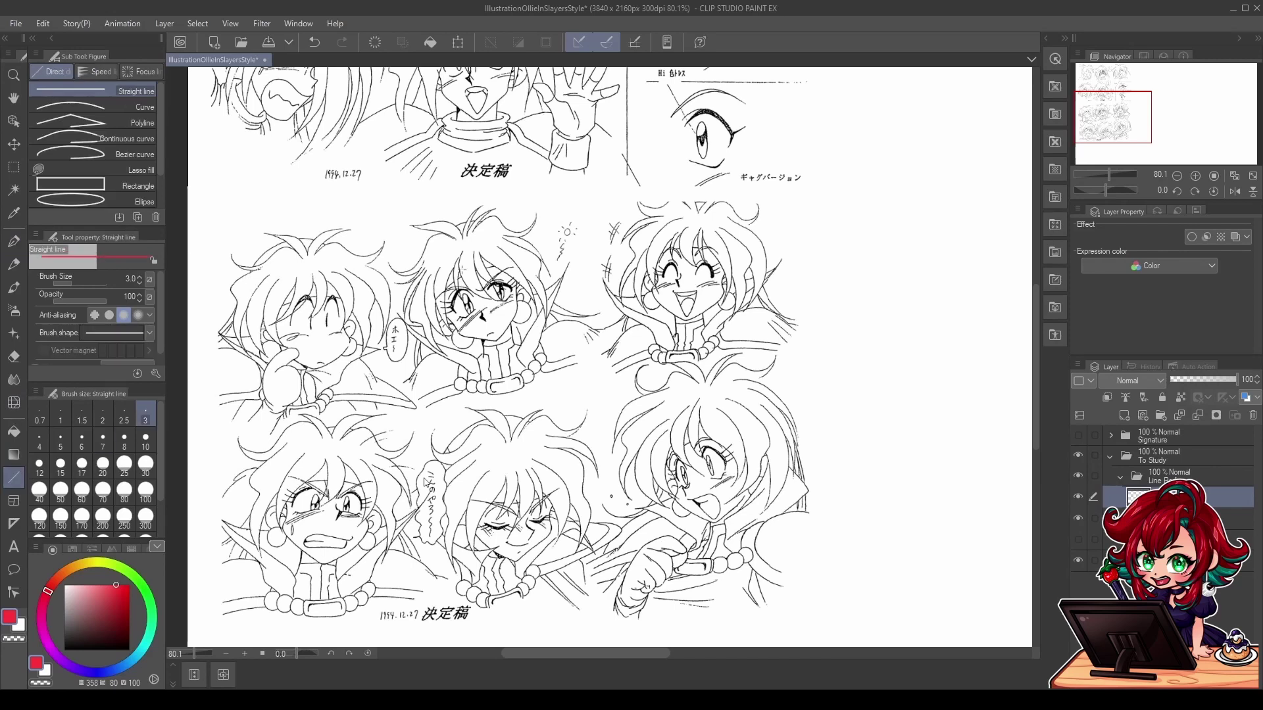
{"action": "mouse_move", "coordinate": [463, 241]}
{"action": "left_mouse_down"}
{"action": "mouse_move", "coordinate": [501, 355]}
{"action": "mouse_move", "coordinate": [525, 325]}
{"action": "mouse_move", "coordinate": [567, 311]}
{"action": "left_mouse_up"}
{"action": "left_click_drag", "start_coordinate": [427, 336], "coordinate": [566, 279]}
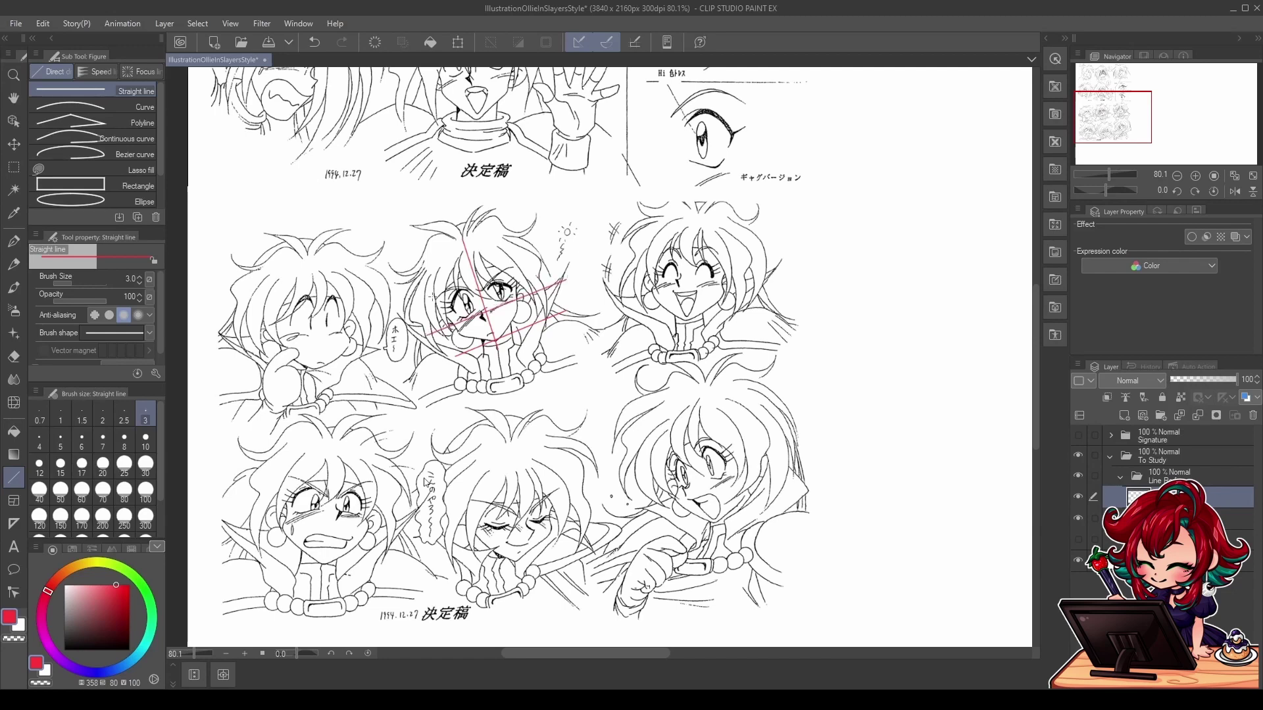
{"action": "left_click_drag", "start_coordinate": [424, 297], "coordinate": [538, 259]}
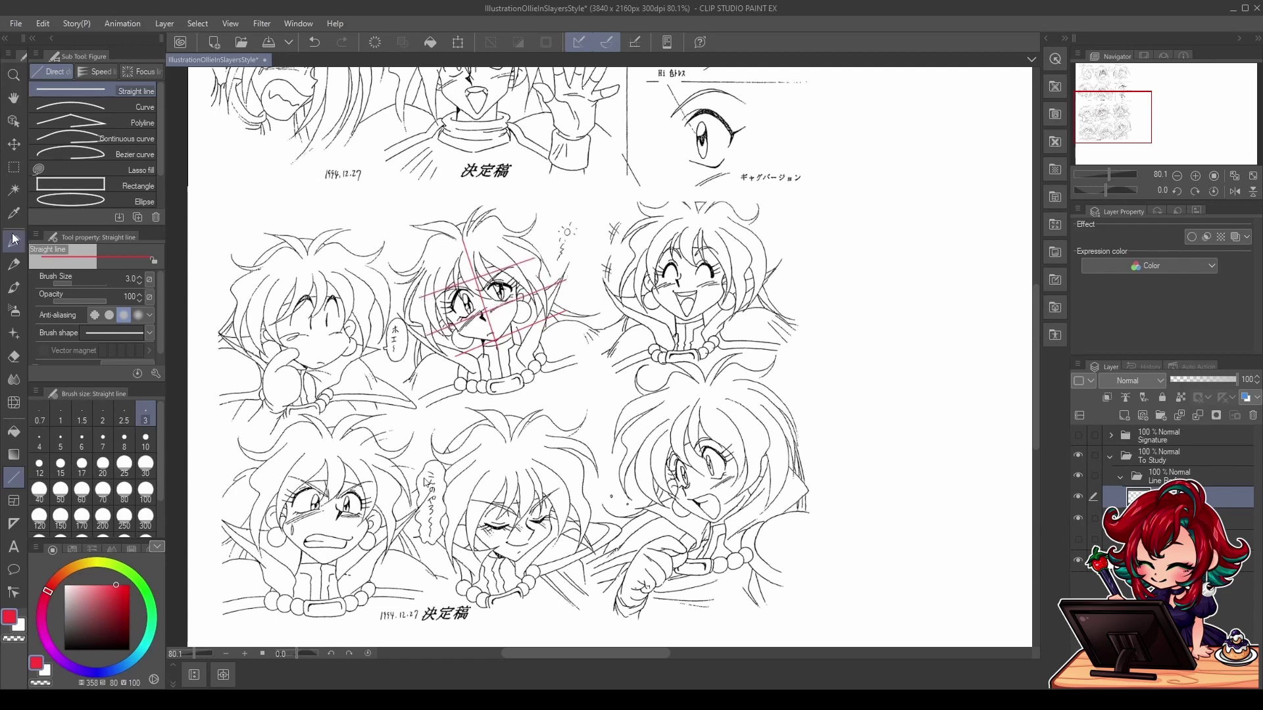
Step: Sketch the ear position and head oval in red with the G-pen over the tilted middle face in the third row
{"action": "left_click", "coordinate": [13, 240]}
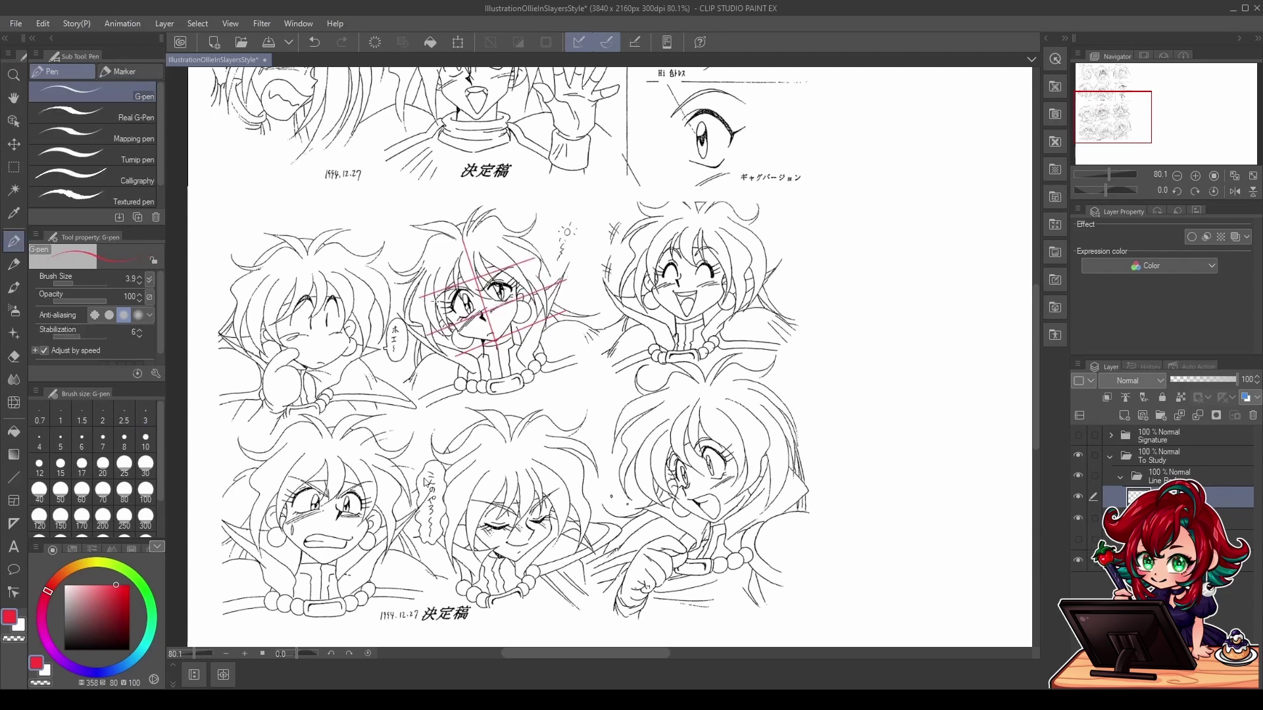
{"action": "left_click_drag", "start_coordinate": [440, 329], "coordinate": [432, 293]}
{"action": "left_click_drag", "start_coordinate": [439, 337], "coordinate": [448, 357]}
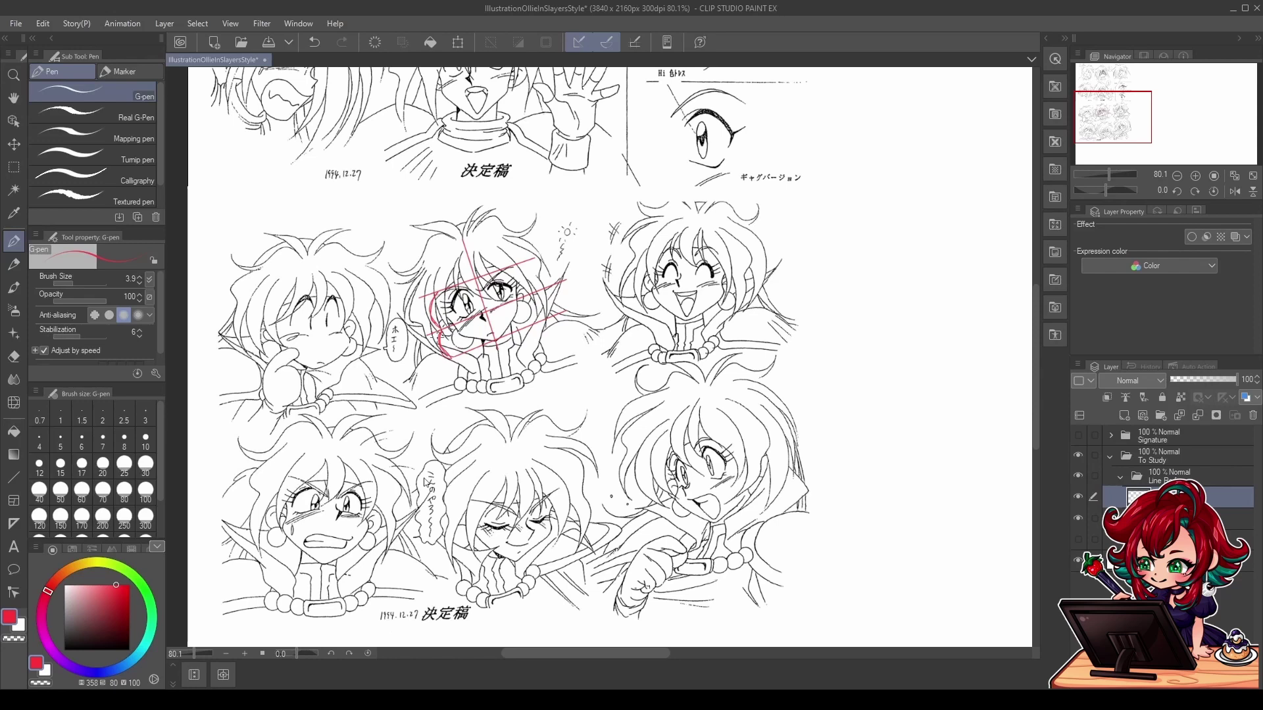
{"action": "left_click_drag", "start_coordinate": [417, 300], "coordinate": [445, 373]}
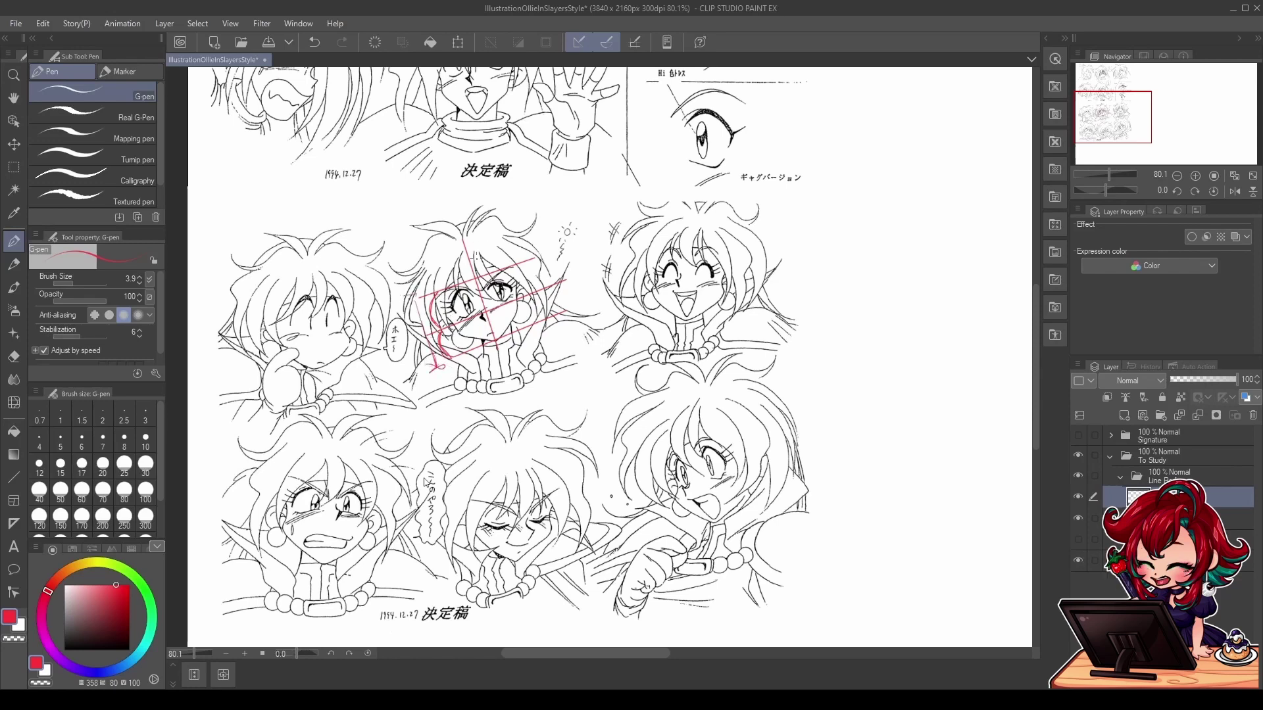
{"action": "mouse_move", "coordinate": [517, 311]}
{"action": "left_mouse_down"}
{"action": "mouse_move", "coordinate": [438, 315]}
{"action": "mouse_move", "coordinate": [504, 244]}
{"action": "mouse_move", "coordinate": [500, 260]}
{"action": "mouse_move", "coordinate": [465, 229]}
{"action": "mouse_move", "coordinate": [448, 234]}
{"action": "mouse_move", "coordinate": [438, 296]}
{"action": "mouse_move", "coordinate": [507, 314]}
{"action": "left_mouse_up"}
{"action": "key", "text": "ctrl+z"}
Step: Sketch a red head oval with the G-pen around the face of the waving character in the second row
{"action": "left_click_drag", "start_coordinate": [562, 212], "coordinate": [579, 375]}
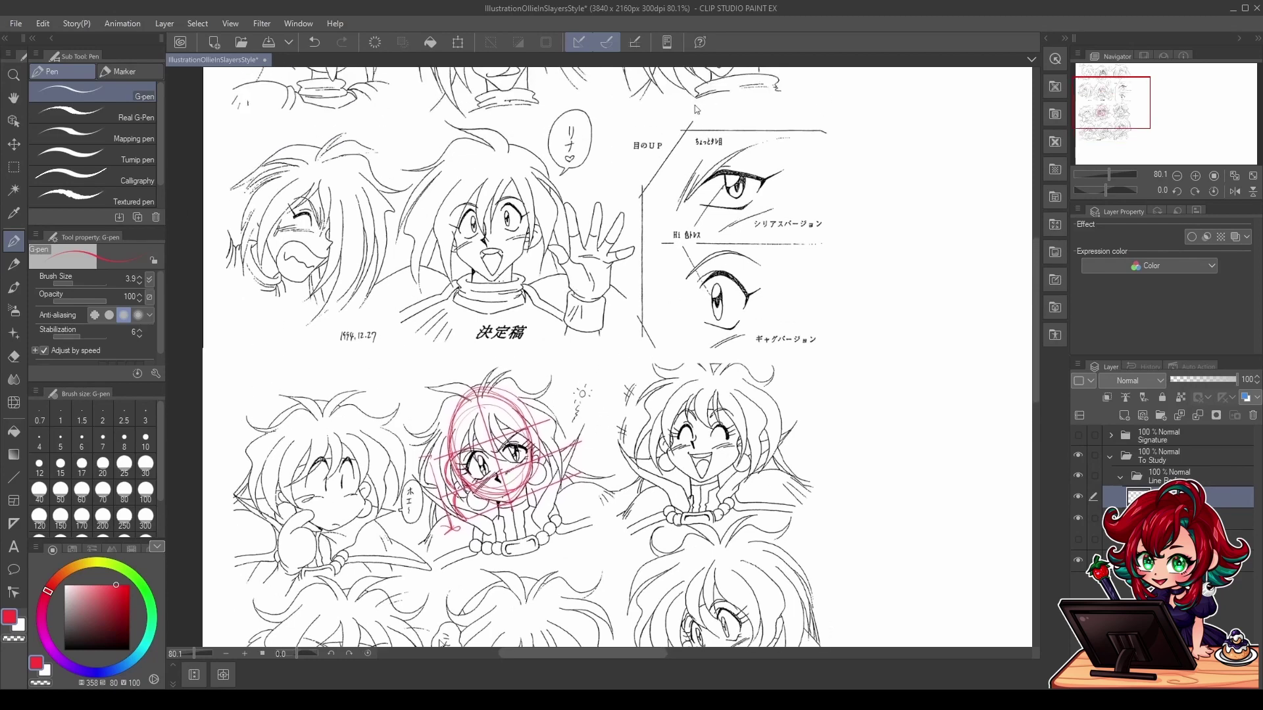
{"action": "mouse_move", "coordinate": [697, 110]}
{"action": "left_mouse_down"}
{"action": "mouse_move", "coordinate": [732, 178]}
{"action": "mouse_move", "coordinate": [730, 238]}
{"action": "left_mouse_up"}
{"action": "mouse_move", "coordinate": [487, 318]}
{"action": "left_mouse_down"}
{"action": "mouse_move", "coordinate": [577, 316]}
{"action": "mouse_move", "coordinate": [501, 309]}
{"action": "mouse_move", "coordinate": [557, 388]}
{"action": "mouse_move", "coordinate": [561, 373]}
{"action": "left_mouse_up"}
{"action": "key", "text": "ctrl+z"}
{"action": "key", "text": "ctrl+y"}
{"action": "key", "text": "ctrl+y"}
{"action": "key", "text": "ctrl+y"}
{"action": "key", "text": "ctrl+y"}
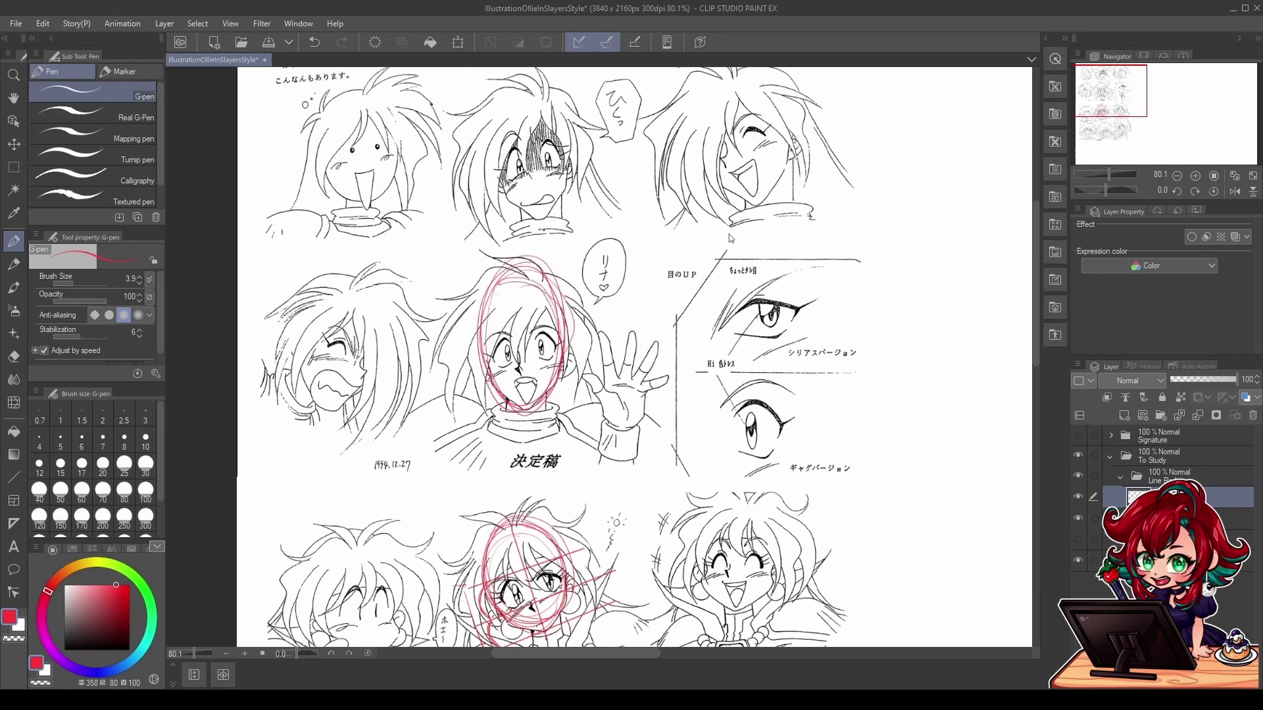
Step: Draw red straight guide lines at the chin, nose and brow levels across the waving character's face
{"action": "key", "text": "u"}
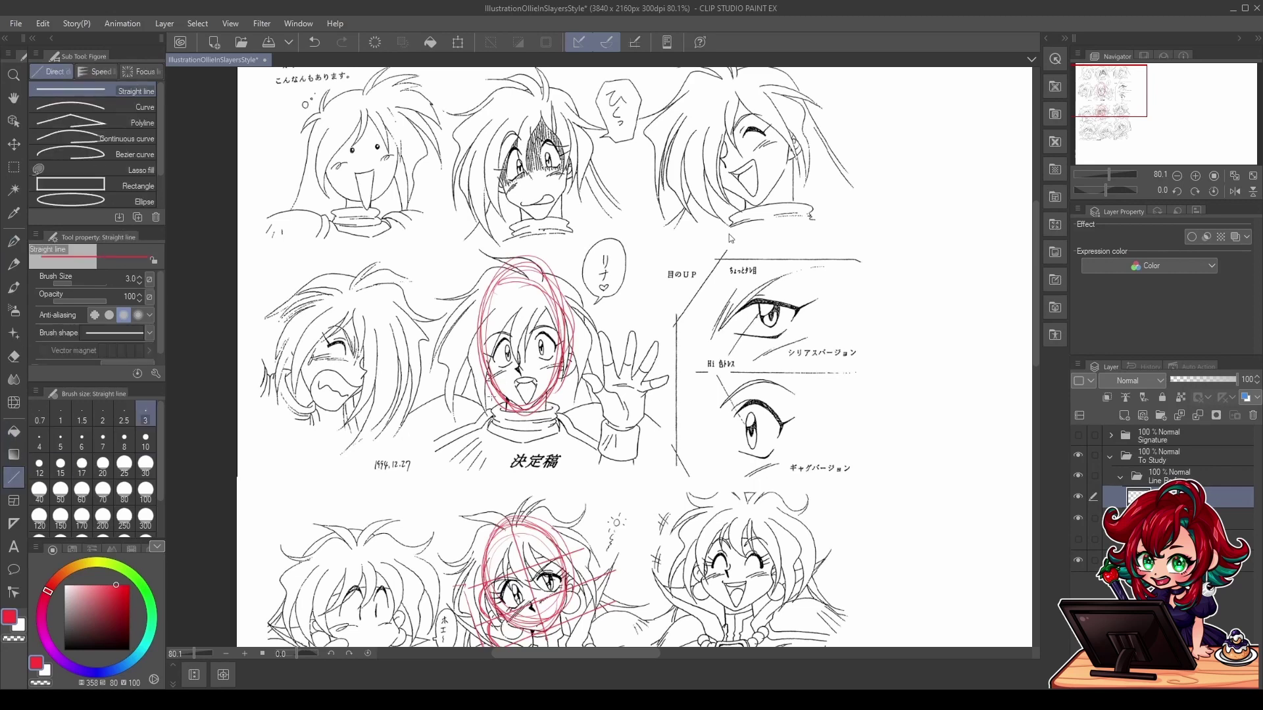
{"action": "left_click_drag", "start_coordinate": [485, 415], "coordinate": [589, 407]}
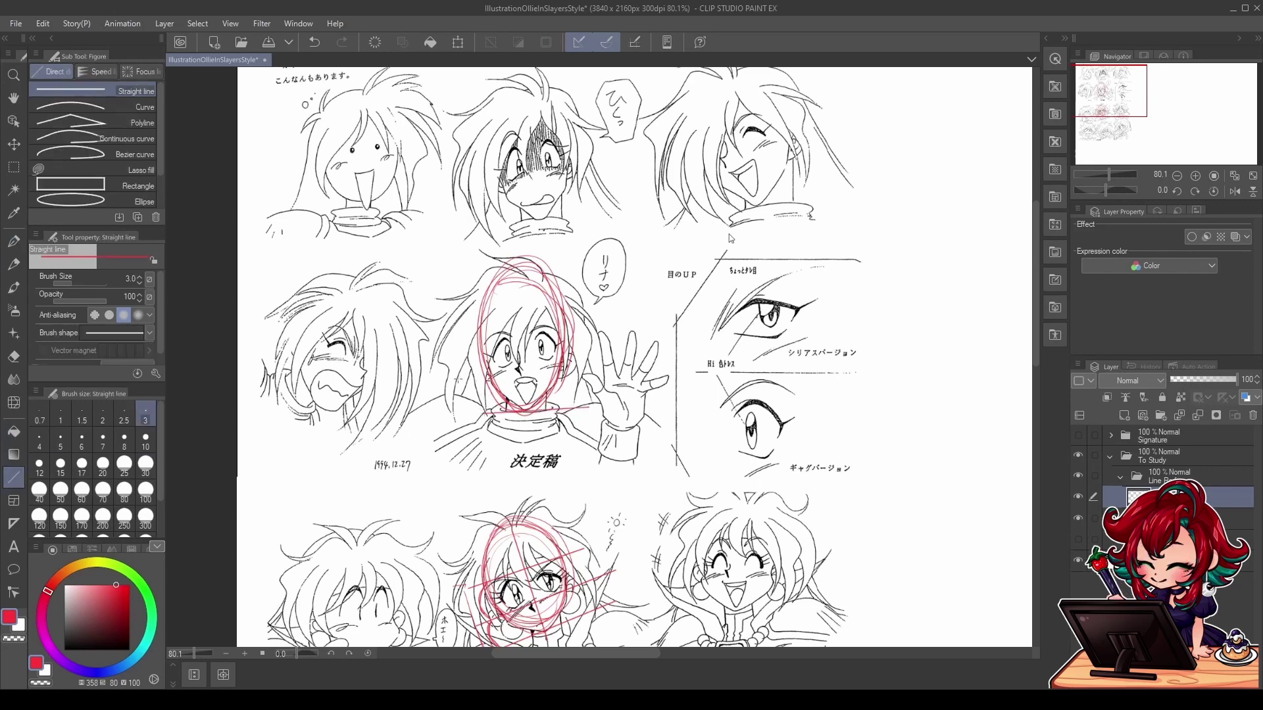
{"action": "mouse_move", "coordinate": [464, 376]}
{"action": "left_mouse_down"}
{"action": "mouse_move", "coordinate": [602, 369]}
{"action": "mouse_move", "coordinate": [604, 356]}
{"action": "left_mouse_up"}
{"action": "left_click_drag", "start_coordinate": [462, 341], "coordinate": [598, 318]}
Step: Mark the ear placement between the brow and nose guides on the waving character in red with the G-pen
{"action": "key", "text": "p"}
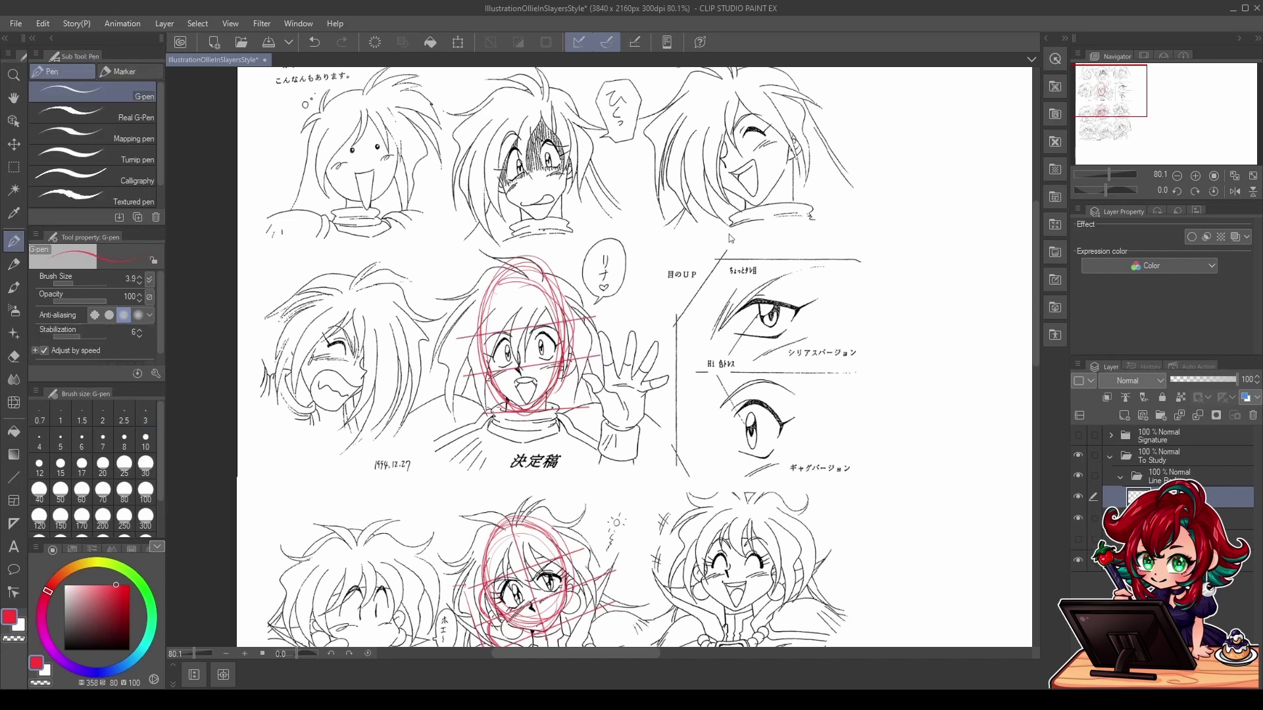
{"action": "left_click_drag", "start_coordinate": [575, 318], "coordinate": [580, 357]}
{"action": "mouse_move", "coordinate": [582, 368]}
{"action": "left_mouse_down"}
{"action": "mouse_move", "coordinate": [592, 403]}
{"action": "mouse_move", "coordinate": [574, 372]}
{"action": "left_mouse_up"}
{"action": "mouse_move", "coordinate": [498, 279]}
{"action": "left_mouse_down"}
{"action": "mouse_move", "coordinate": [481, 319]}
{"action": "mouse_move", "coordinate": [536, 277]}
{"action": "mouse_move", "coordinate": [487, 328]}
{"action": "mouse_move", "coordinate": [532, 407]}
{"action": "mouse_move", "coordinate": [559, 375]}
{"action": "mouse_move", "coordinate": [543, 395]}
{"action": "mouse_move", "coordinate": [562, 195]}
{"action": "left_mouse_up"}
{"action": "mouse_move", "coordinate": [464, 339]}
{"action": "left_mouse_down"}
{"action": "mouse_move", "coordinate": [453, 398]}
{"action": "mouse_move", "coordinate": [527, 332]}
{"action": "mouse_move", "coordinate": [470, 374]}
{"action": "left_mouse_up"}
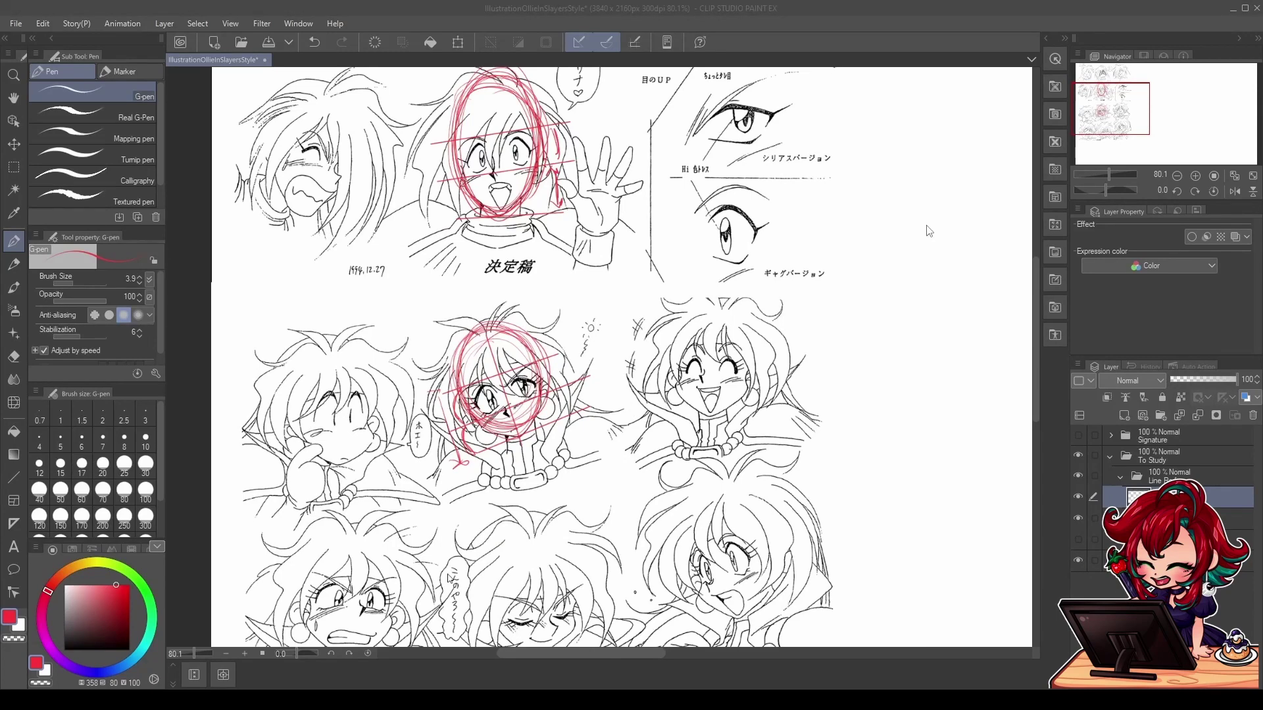
Step: Delete the layer holding the red guide sketches over the reference sheet
{"action": "left_click_drag", "start_coordinate": [1114, 176], "coordinate": [1105, 179]}
{"action": "left_click", "coordinate": [1252, 415]}
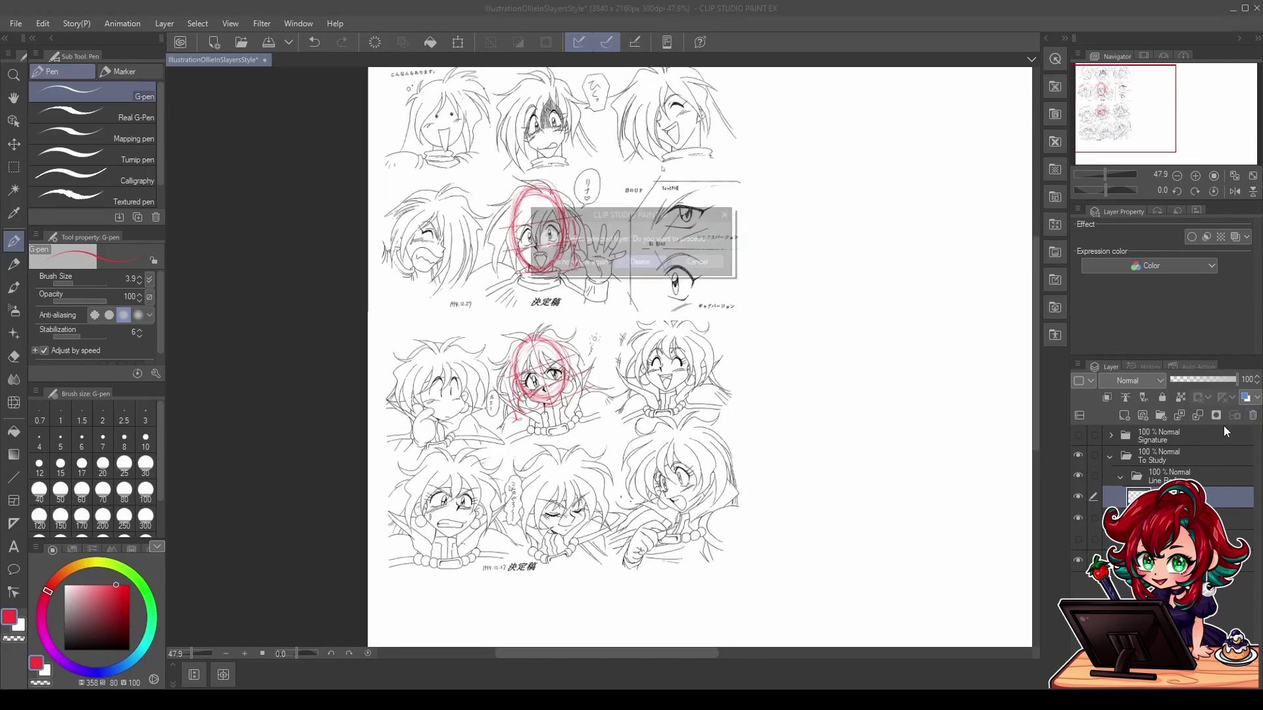
{"action": "mouse_move", "coordinate": [835, 315]}
{"action": "left_mouse_down"}
{"action": "mouse_move", "coordinate": [773, 421]}
{"action": "mouse_move", "coordinate": [747, 399]}
{"action": "left_mouse_up"}
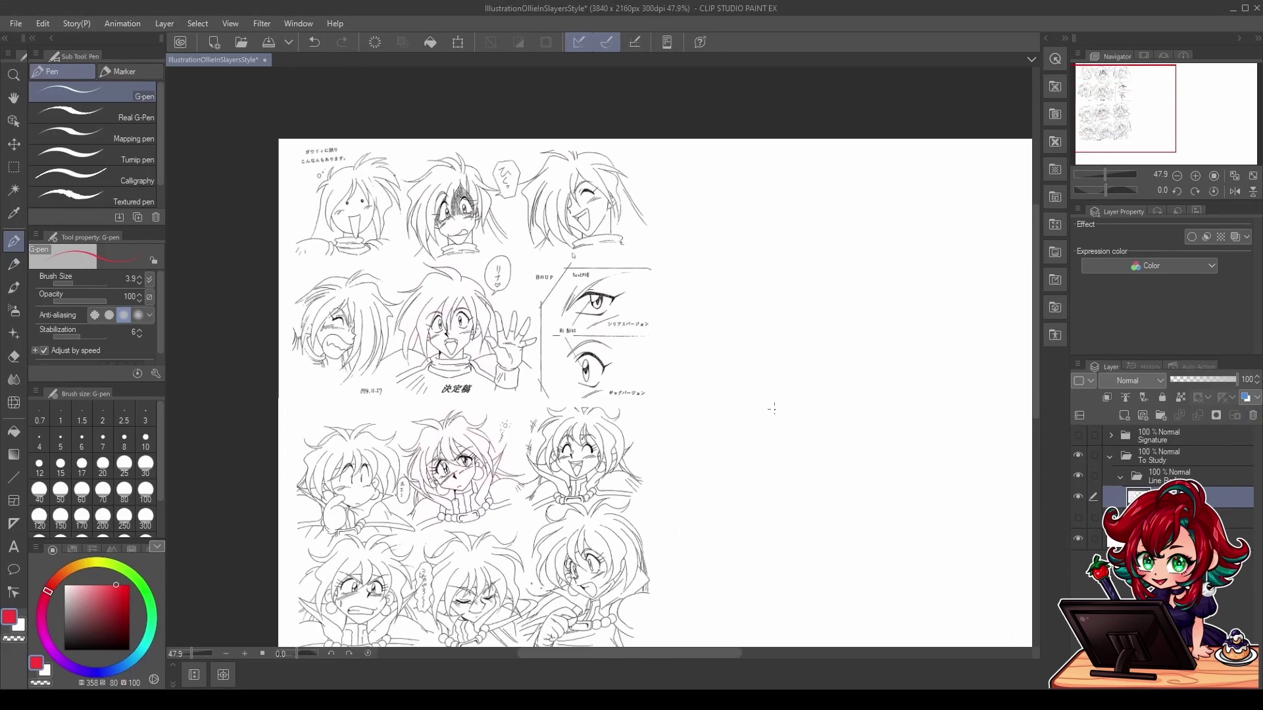
{"action": "left_click_drag", "start_coordinate": [841, 515], "coordinate": [824, 360]}
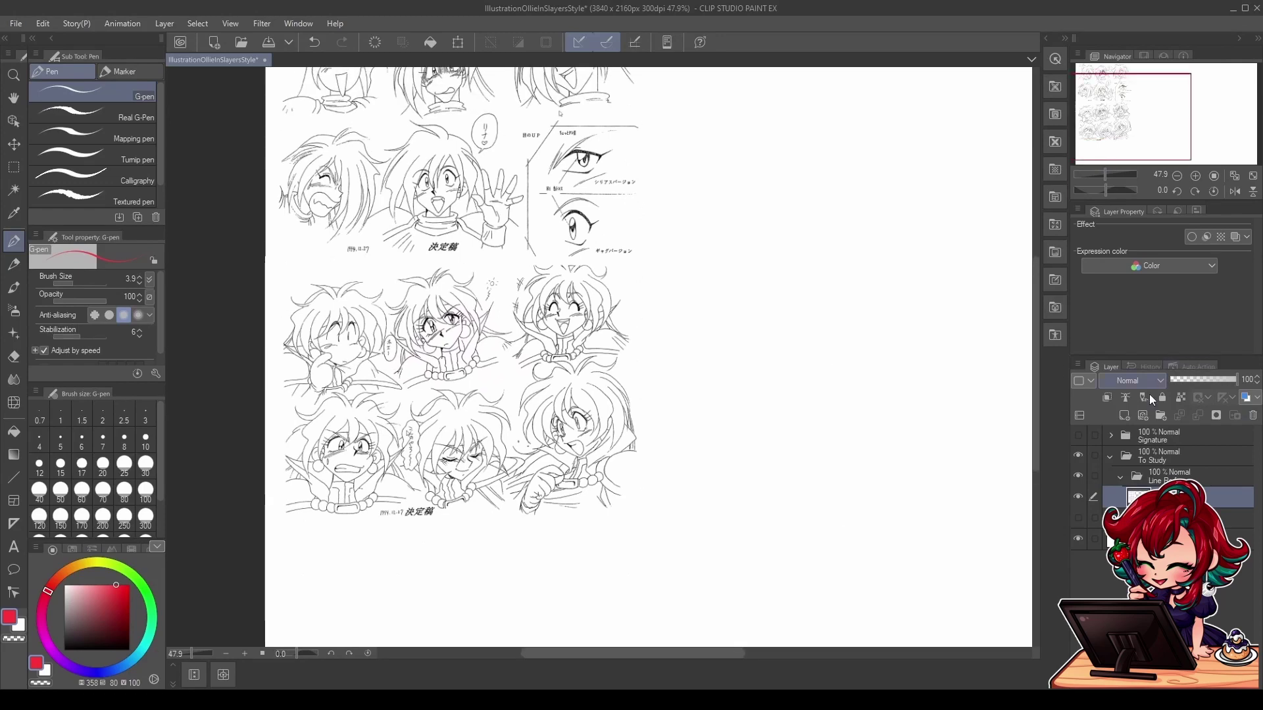
Step: Sketch a rough black head circle with the G-pen on a new layer, in the blank area beside the reference faces
{"action": "left_click_drag", "start_coordinate": [1104, 175], "coordinate": [1110, 173]}
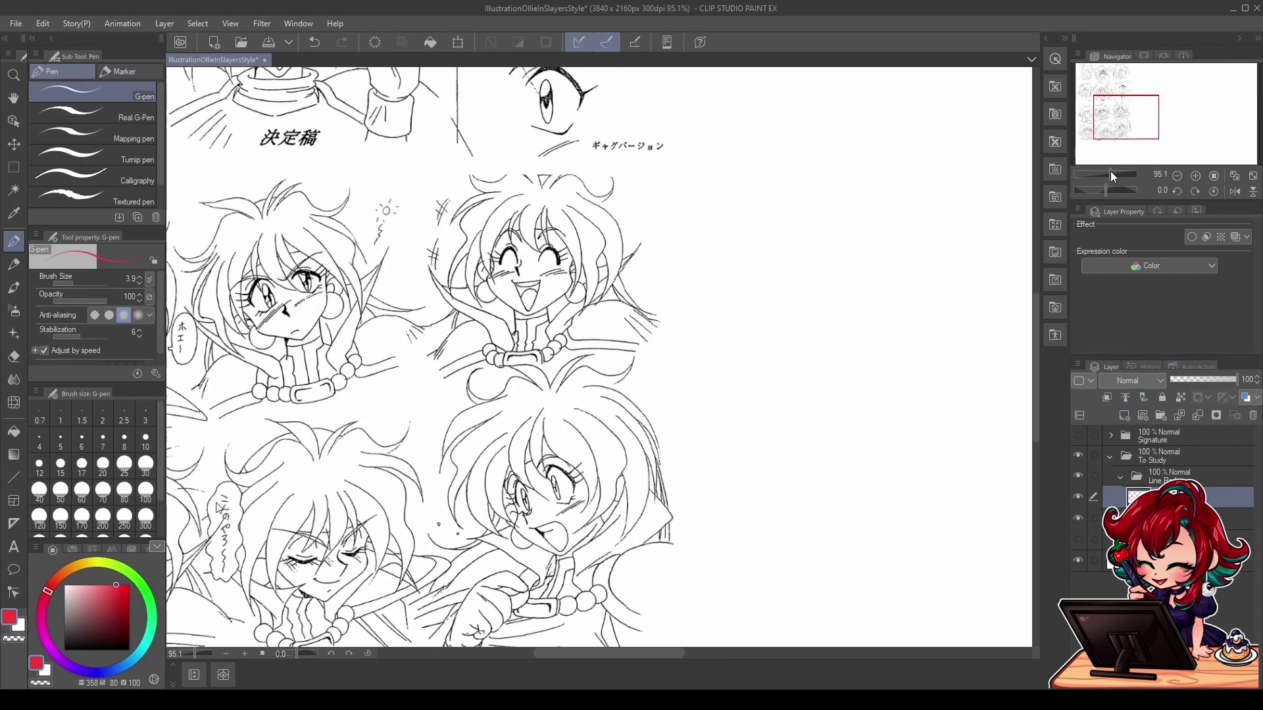
{"action": "left_click_drag", "start_coordinate": [869, 332], "coordinate": [742, 358]}
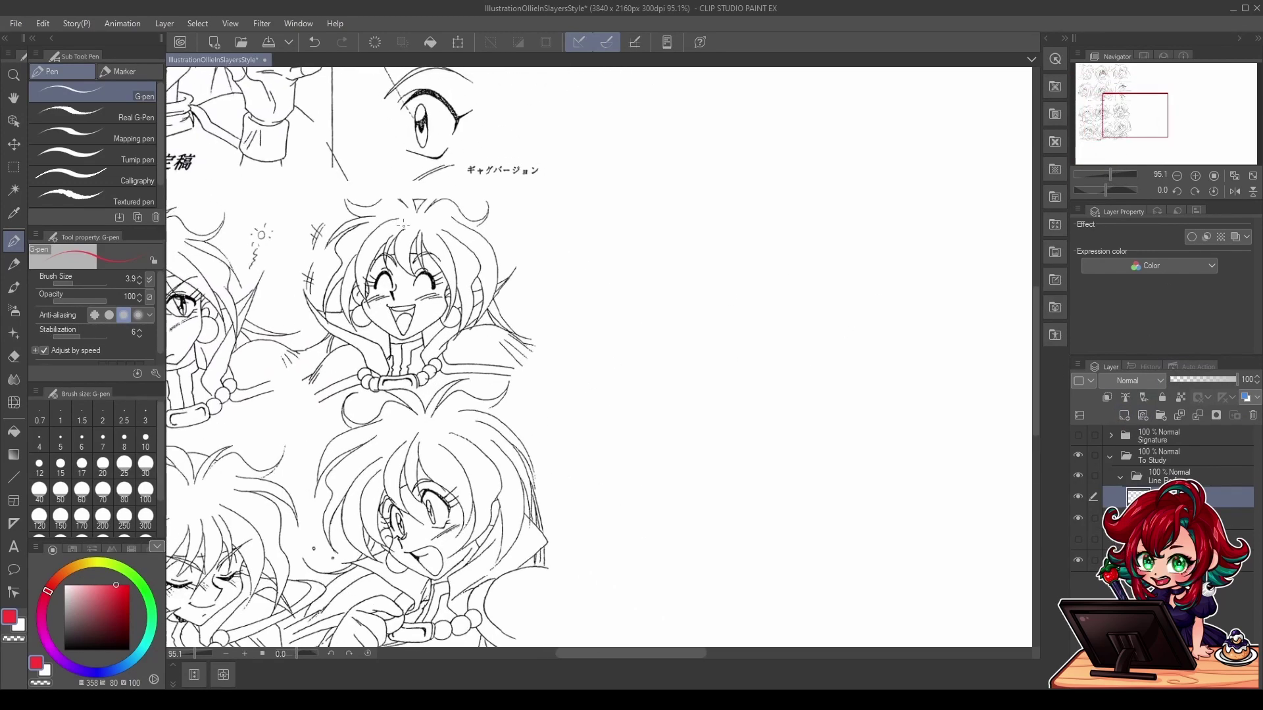
{"action": "left_click_drag", "start_coordinate": [510, 231], "coordinate": [465, 254]}
{"action": "key", "text": "ctrl+z"}
{"action": "mouse_move", "coordinate": [704, 209]}
{"action": "left_mouse_down"}
{"action": "mouse_move", "coordinate": [672, 260]}
{"action": "mouse_move", "coordinate": [743, 332]}
{"action": "mouse_move", "coordinate": [720, 165]}
{"action": "left_mouse_up"}
{"action": "left_click_drag", "start_coordinate": [100, 646], "coordinate": [209, 677]}
{"action": "key", "text": "Delete"}
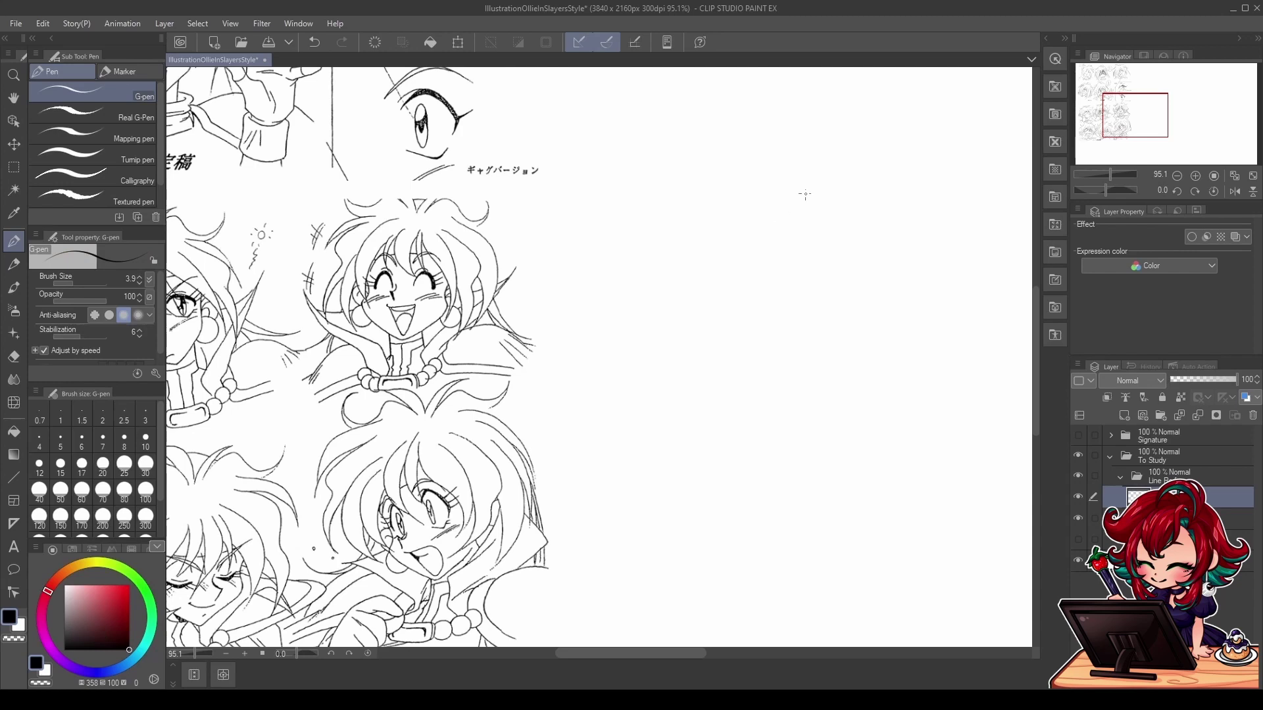
{"action": "mouse_move", "coordinate": [805, 191]}
{"action": "left_mouse_down"}
{"action": "mouse_move", "coordinate": [826, 337]}
{"action": "mouse_move", "coordinate": [750, 339]}
{"action": "mouse_move", "coordinate": [862, 276]}
{"action": "mouse_move", "coordinate": [805, 245]}
{"action": "left_mouse_up"}
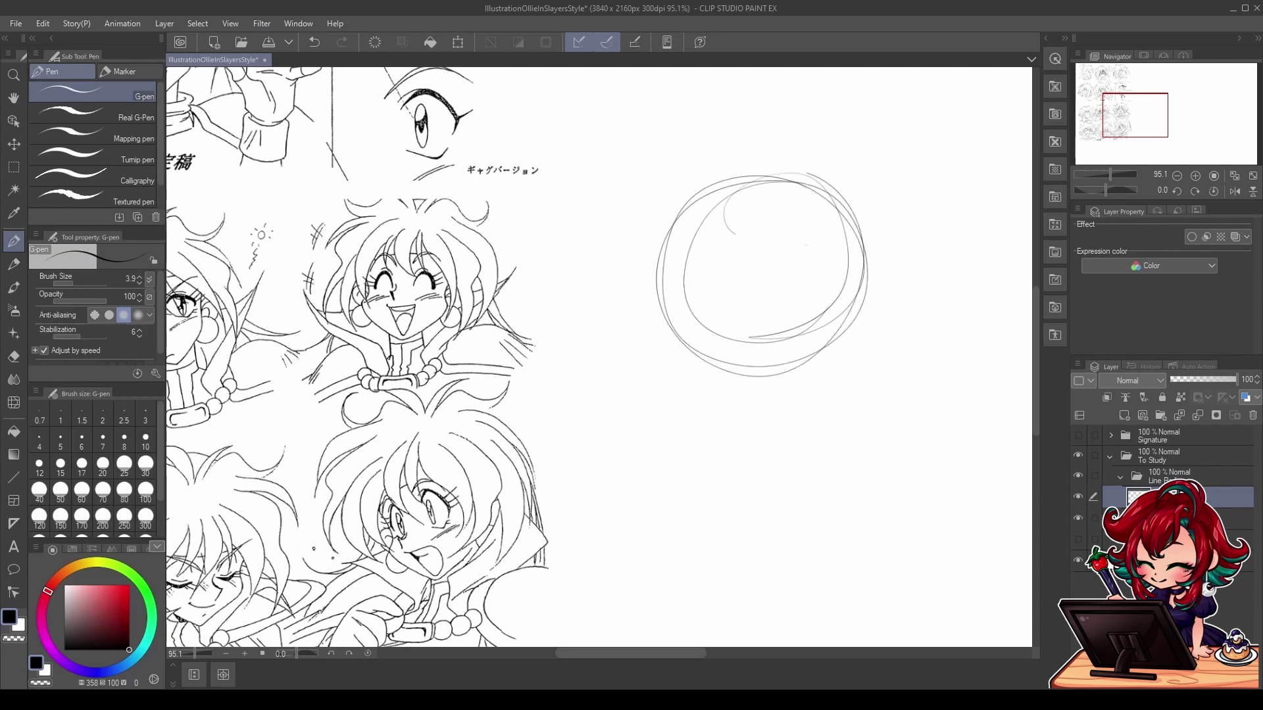
{"action": "left_click_drag", "start_coordinate": [726, 200], "coordinate": [807, 171]}
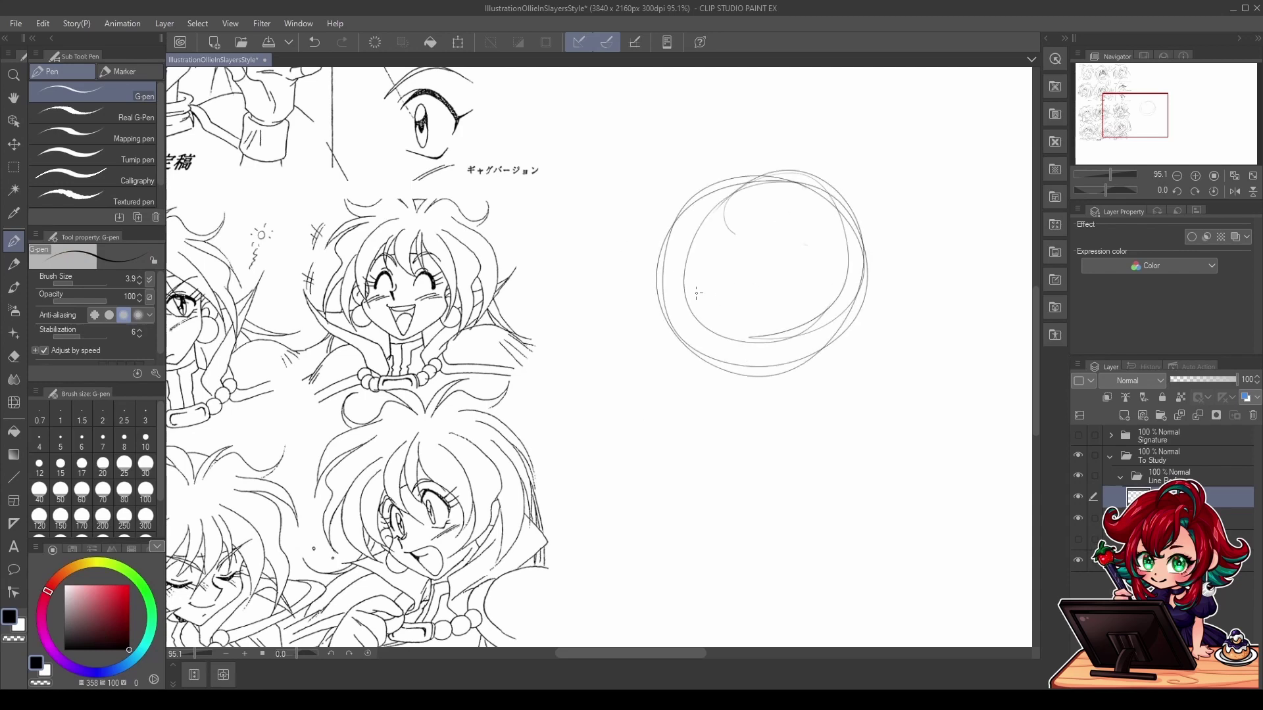
Step: Draw horizontal guide lines across the head circle at its base, its middle and its upper part
{"action": "mouse_move", "coordinate": [666, 374]}
{"action": "left_mouse_down"}
{"action": "mouse_move", "coordinate": [859, 379]}
{"action": "mouse_move", "coordinate": [880, 367]}
{"action": "left_mouse_up"}
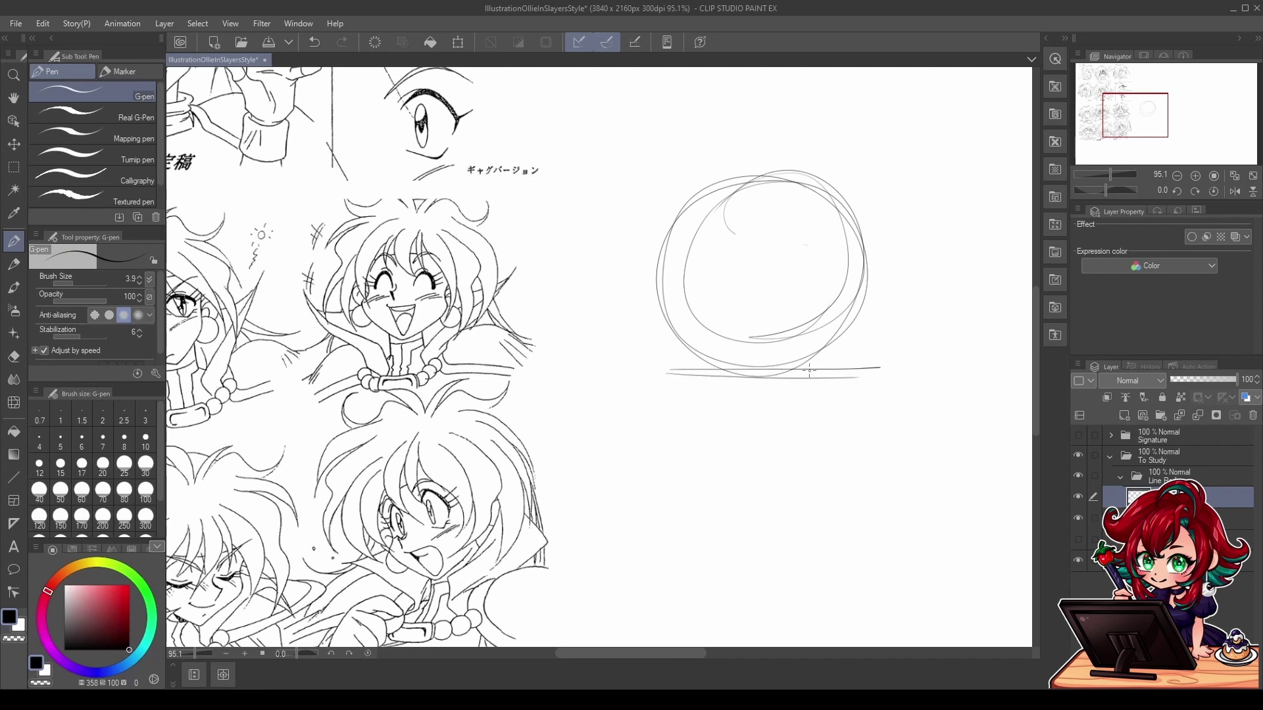
{"action": "left_click_drag", "start_coordinate": [646, 286], "coordinate": [902, 280]}
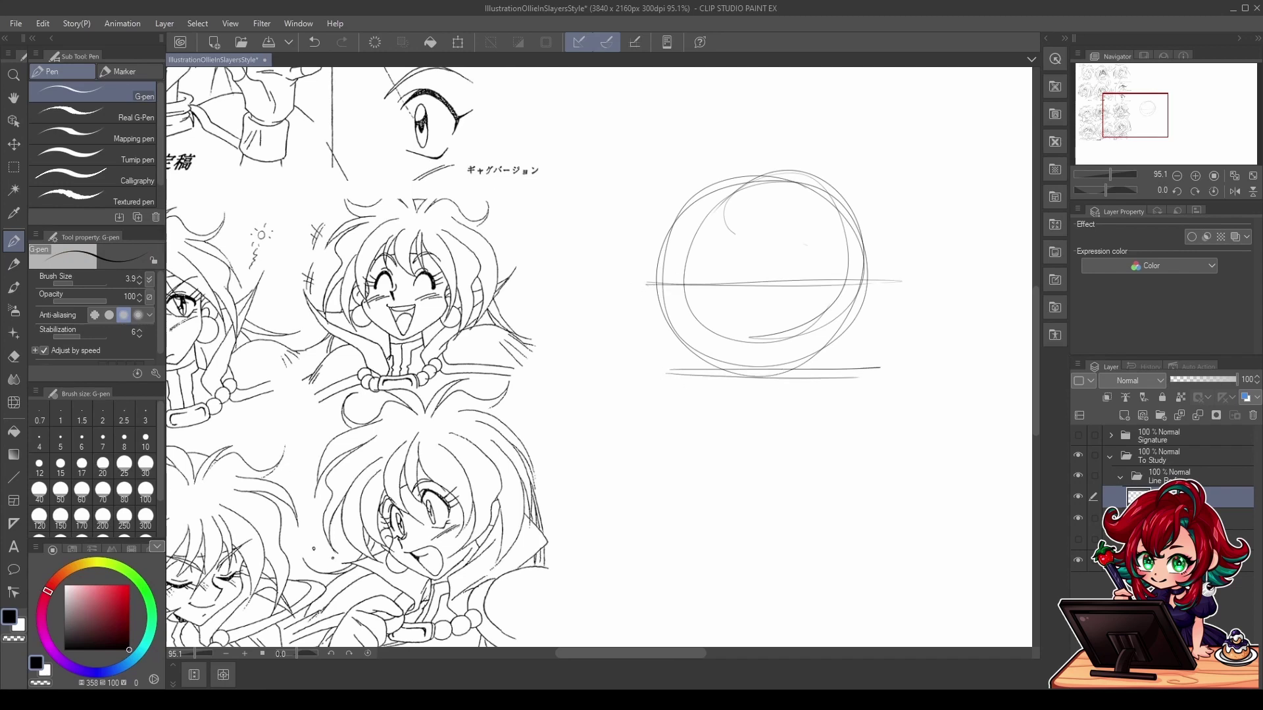
{"action": "left_click_drag", "start_coordinate": [785, 293], "coordinate": [853, 289]}
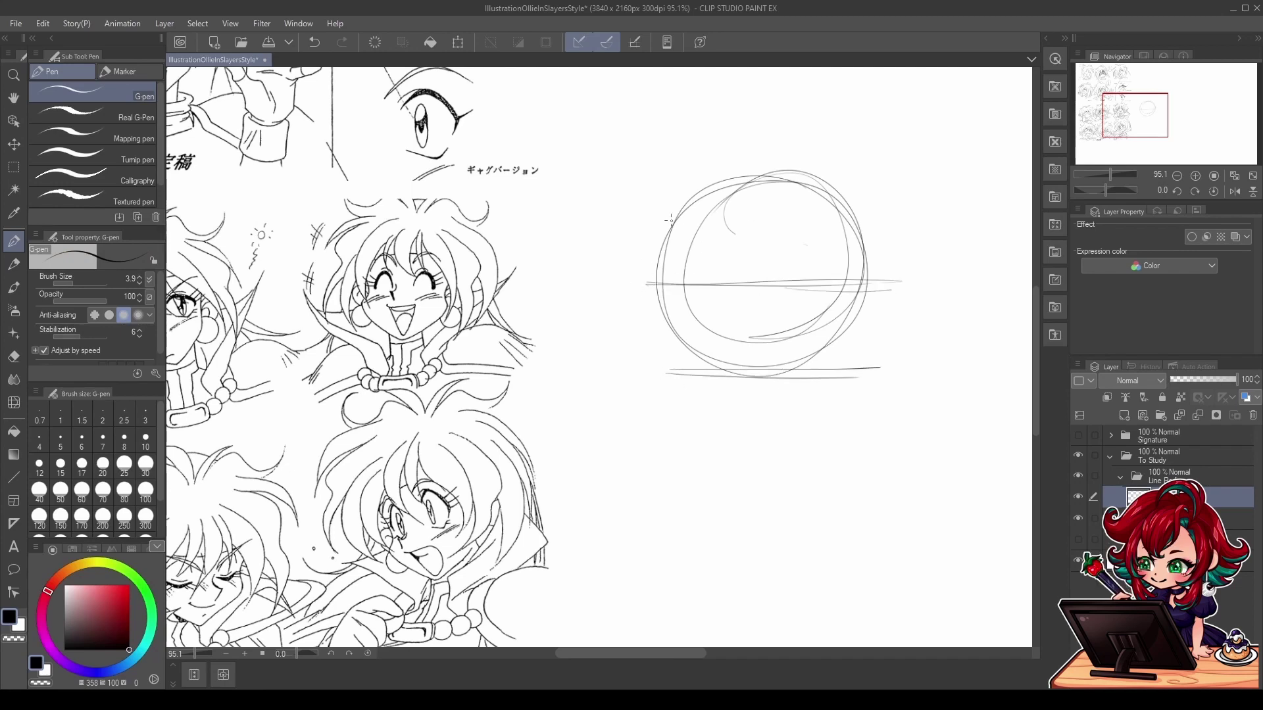
{"action": "left_click_drag", "start_coordinate": [670, 219], "coordinate": [844, 216]}
{"action": "mouse_move", "coordinate": [621, 218]}
{"action": "left_mouse_down"}
{"action": "mouse_move", "coordinate": [923, 214]}
{"action": "mouse_move", "coordinate": [633, 219]}
{"action": "mouse_move", "coordinate": [893, 223]}
{"action": "left_mouse_up"}
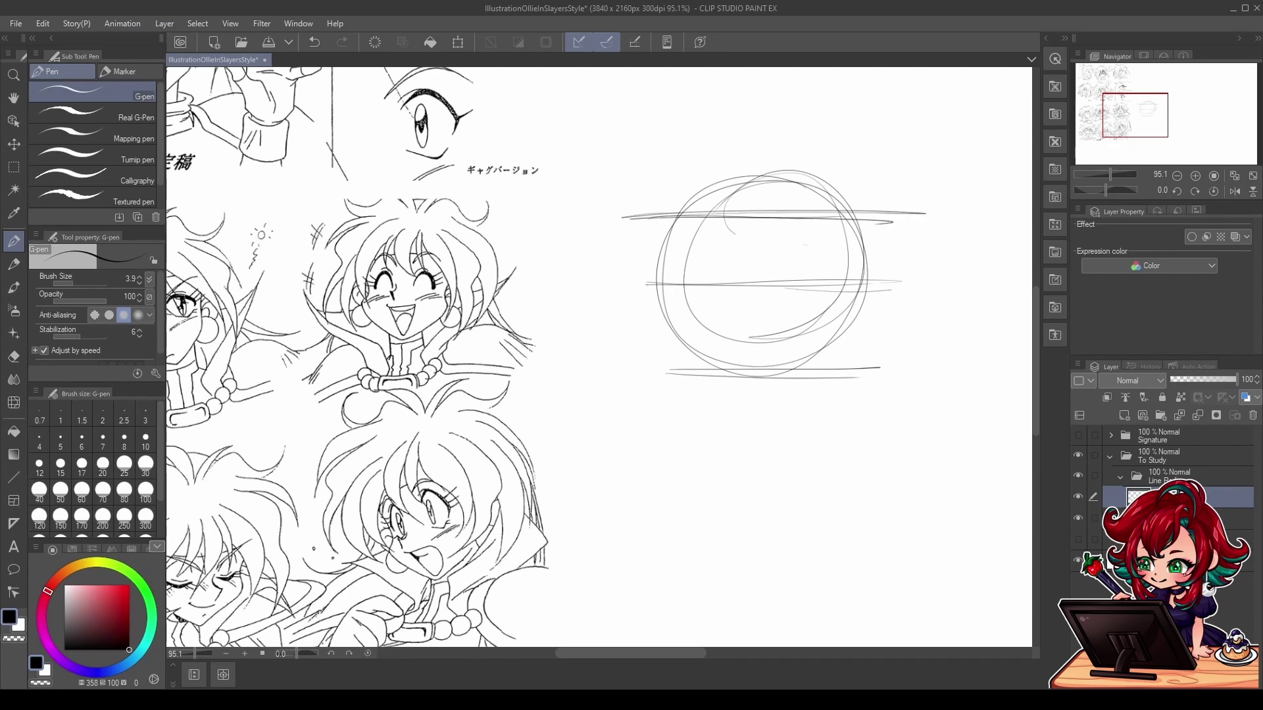
Step: Draw a slightly tilted vertical centre line through the head circle, extending past its top and base
{"action": "left_click_drag", "start_coordinate": [758, 165], "coordinate": [749, 411]}
{"action": "key", "text": "ctrl+z"}
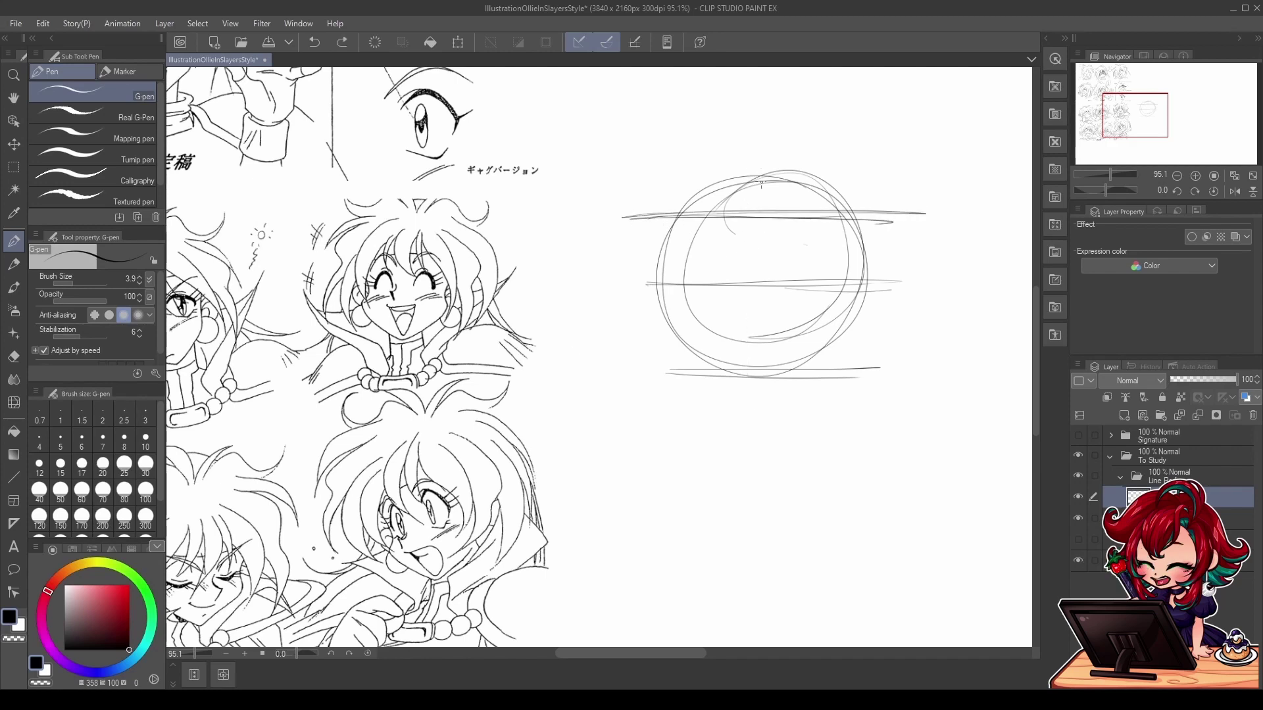
{"action": "left_click_drag", "start_coordinate": [764, 173], "coordinate": [729, 371]}
{"action": "left_click_drag", "start_coordinate": [768, 140], "coordinate": [736, 399]}
{"action": "left_click_drag", "start_coordinate": [763, 168], "coordinate": [725, 422]}
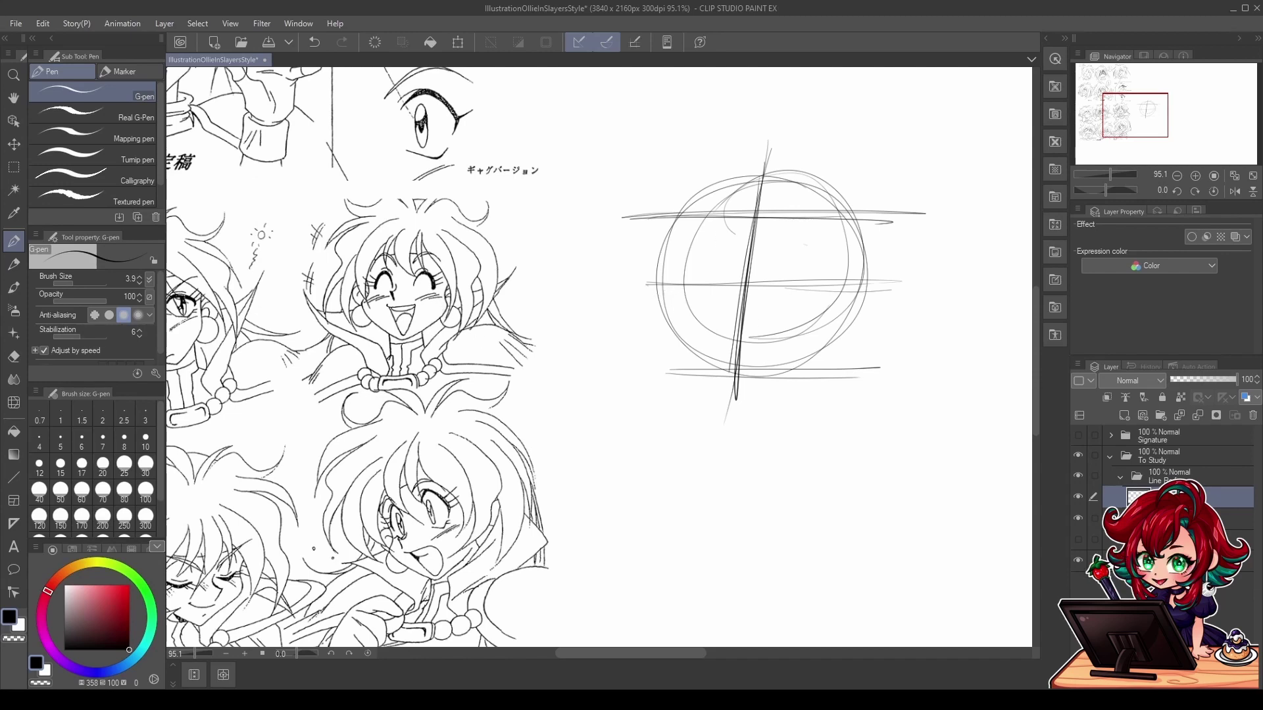
Step: Sketch the cheek and jaw curves on both sides of the head, from the middle guide down to the chin
{"action": "mouse_move", "coordinate": [659, 280]}
{"action": "left_mouse_down"}
{"action": "mouse_move", "coordinate": [653, 307]}
{"action": "mouse_move", "coordinate": [723, 376]}
{"action": "left_mouse_up"}
{"action": "left_click_drag", "start_coordinate": [656, 333], "coordinate": [733, 382]}
{"action": "left_click_drag", "start_coordinate": [668, 284], "coordinate": [654, 302]}
{"action": "mouse_move", "coordinate": [661, 283]}
{"action": "left_mouse_down"}
{"action": "mouse_move", "coordinate": [642, 314]}
{"action": "mouse_move", "coordinate": [871, 293]}
{"action": "mouse_move", "coordinate": [706, 385]}
{"action": "left_mouse_up"}
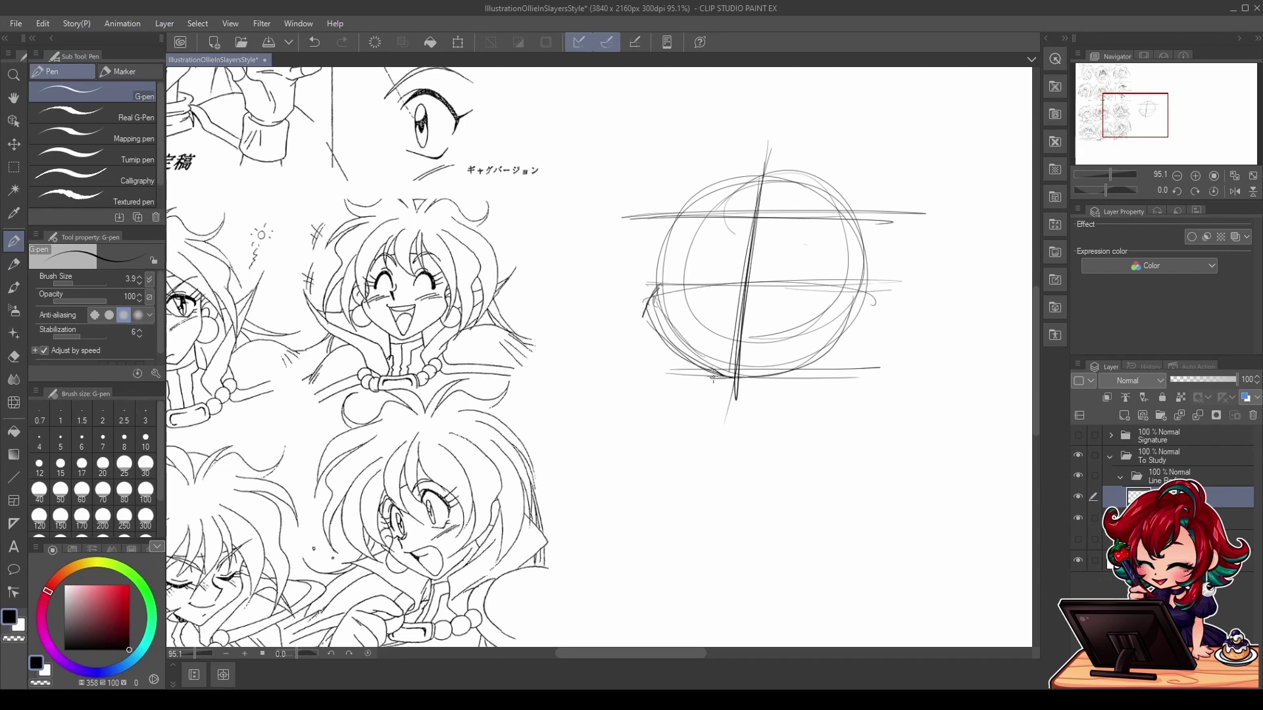
{"action": "mouse_move", "coordinate": [854, 312]}
{"action": "left_mouse_down"}
{"action": "mouse_move", "coordinate": [712, 385]}
{"action": "mouse_move", "coordinate": [777, 371]}
{"action": "left_mouse_up"}
{"action": "left_click_drag", "start_coordinate": [864, 288], "coordinate": [797, 364]}
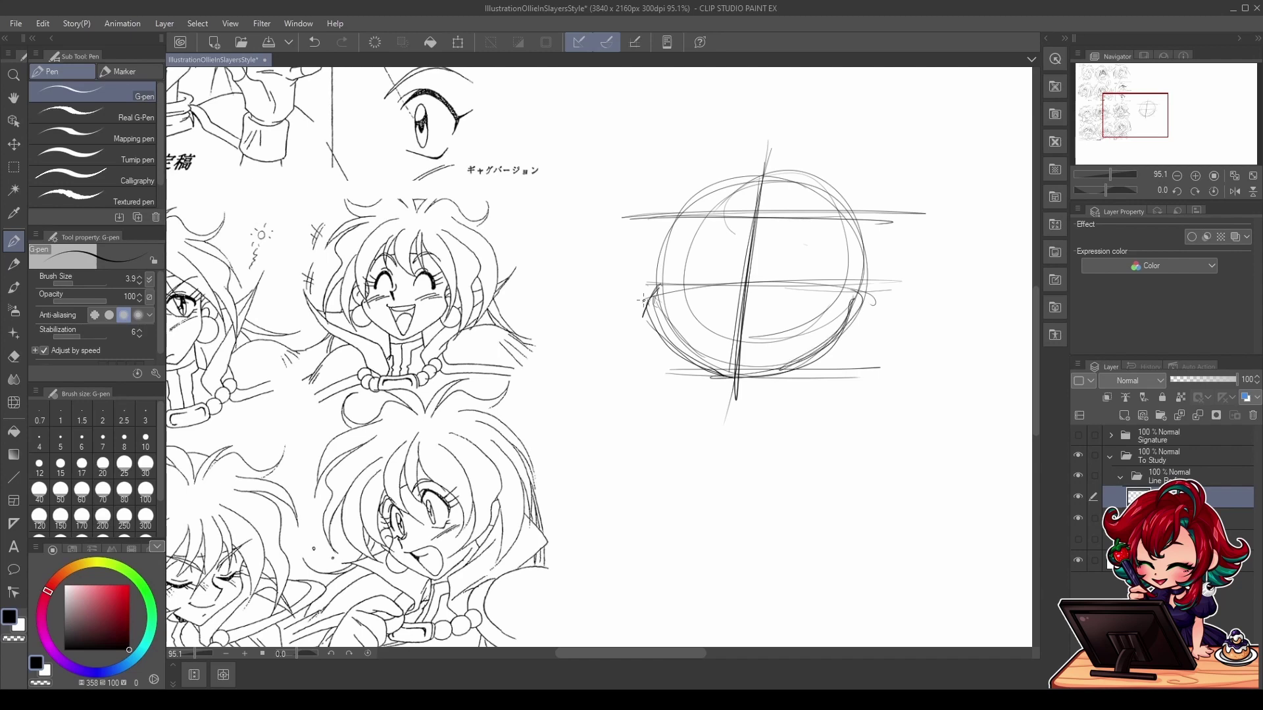
Step: Darken the jaw curves and middle guide, and draw the temple lines and skull arc down from the upper guide
{"action": "mouse_move", "coordinate": [845, 289]}
{"action": "left_mouse_down"}
{"action": "mouse_move", "coordinate": [857, 314]}
{"action": "mouse_move", "coordinate": [763, 378]}
{"action": "mouse_move", "coordinate": [730, 381]}
{"action": "left_mouse_up"}
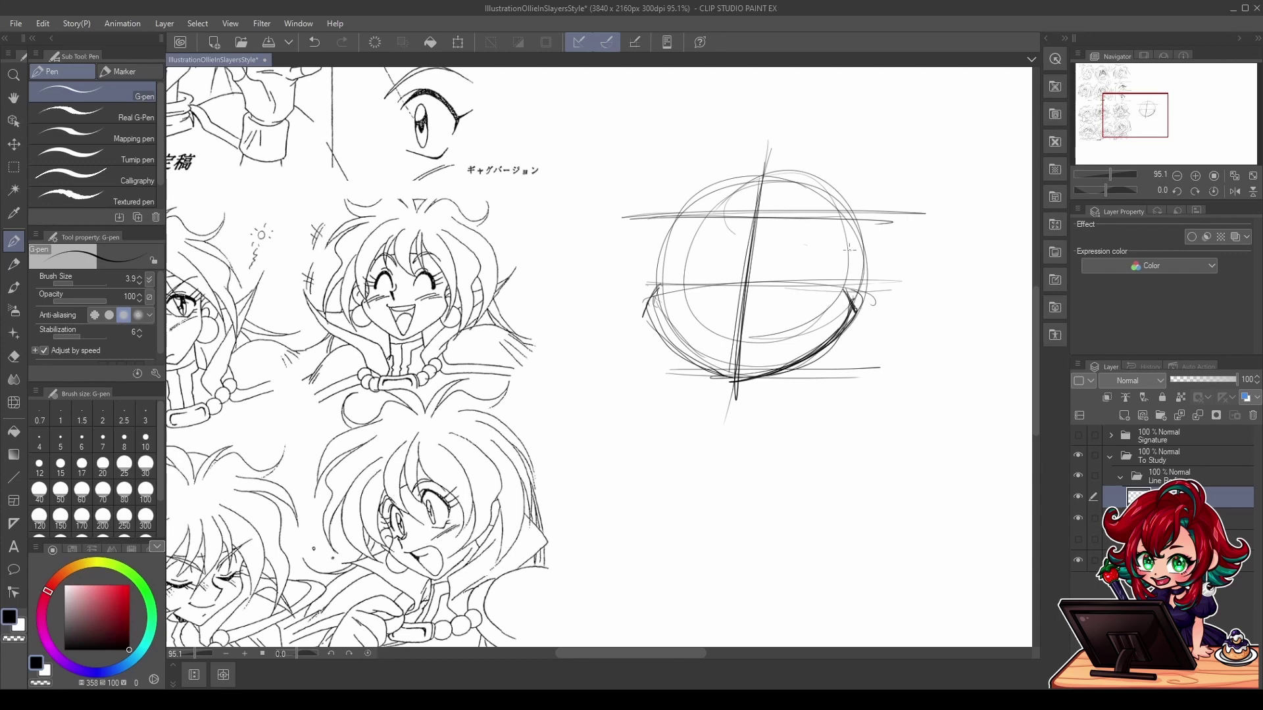
{"action": "left_click_drag", "start_coordinate": [874, 209], "coordinate": [843, 280]}
{"action": "left_click_drag", "start_coordinate": [863, 209], "coordinate": [844, 281]}
{"action": "mouse_move", "coordinate": [658, 208]}
{"action": "left_mouse_down"}
{"action": "mouse_move", "coordinate": [857, 211]}
{"action": "mouse_move", "coordinate": [676, 196]}
{"action": "mouse_move", "coordinate": [652, 223]}
{"action": "mouse_move", "coordinate": [843, 203]}
{"action": "mouse_move", "coordinate": [661, 286]}
{"action": "mouse_move", "coordinate": [865, 214]}
{"action": "left_mouse_up"}
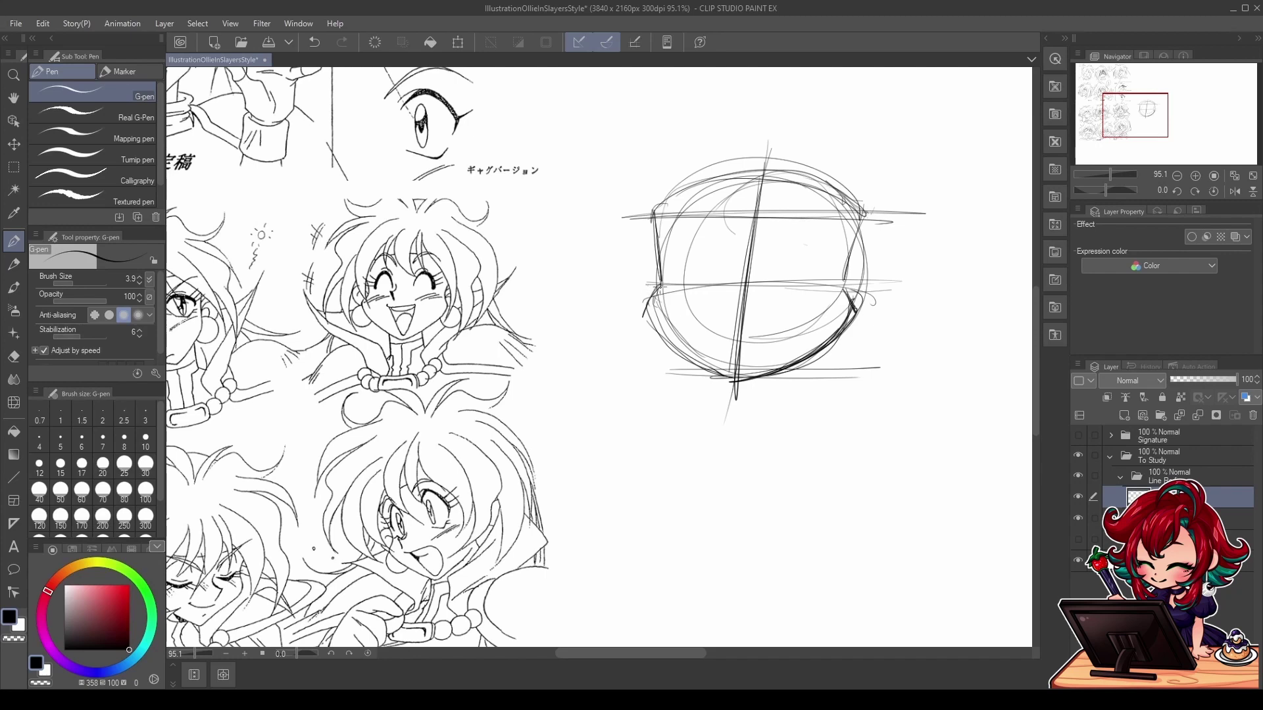
{"action": "mouse_move", "coordinate": [660, 287]}
{"action": "left_mouse_down"}
{"action": "mouse_move", "coordinate": [642, 315]}
{"action": "mouse_move", "coordinate": [740, 379]}
{"action": "left_mouse_up"}
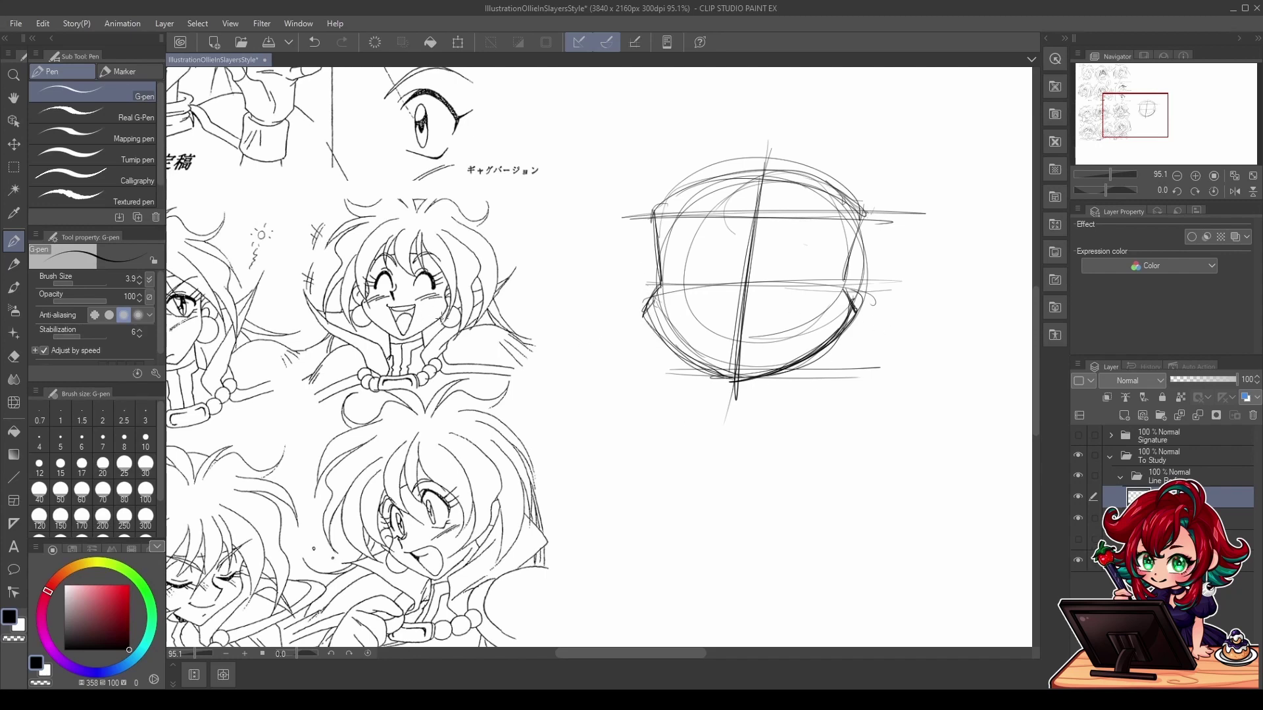
{"action": "left_click_drag", "start_coordinate": [657, 291], "coordinate": [868, 288]}
Step: Sketch a rounded ear on each side of the head, starting just above the middle guide line
{"action": "mouse_move", "coordinate": [656, 254]}
{"action": "left_mouse_down"}
{"action": "mouse_move", "coordinate": [628, 299]}
{"action": "mouse_move", "coordinate": [643, 308]}
{"action": "mouse_move", "coordinate": [661, 258]}
{"action": "mouse_move", "coordinate": [671, 262]}
{"action": "left_mouse_up"}
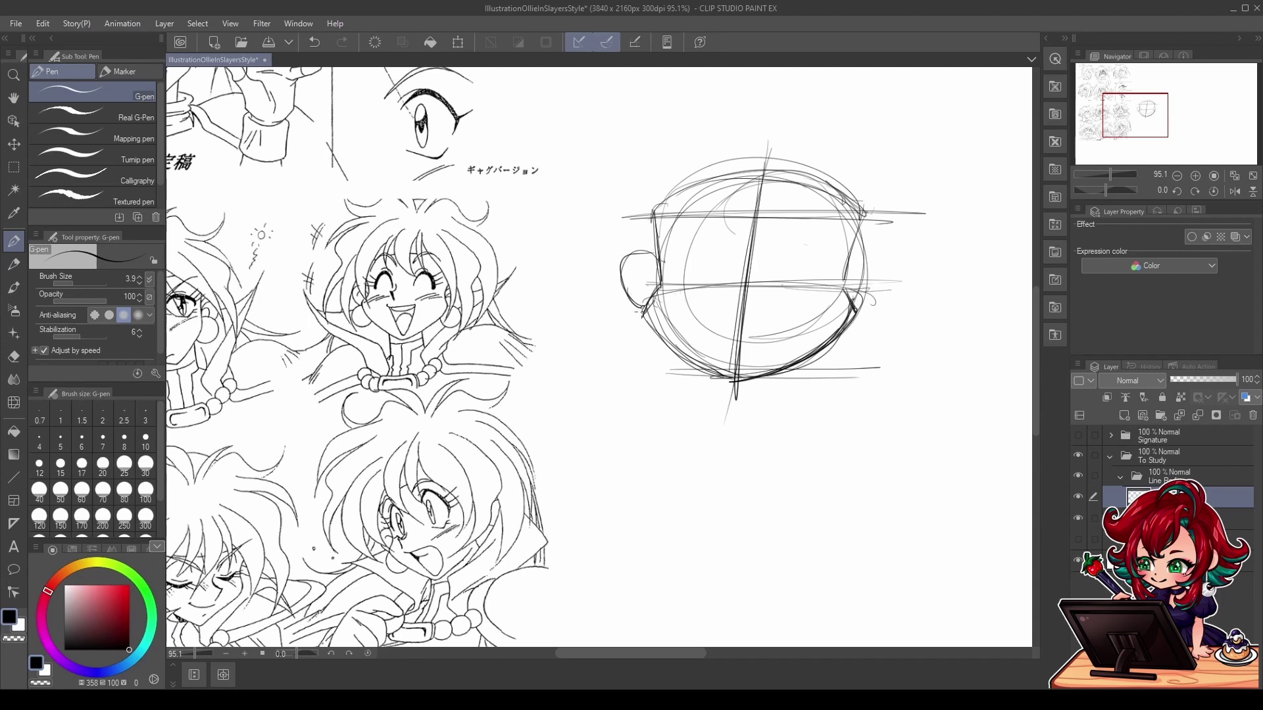
{"action": "left_click_drag", "start_coordinate": [643, 321], "coordinate": [665, 286]}
{"action": "key", "text": "ctrl+z"}
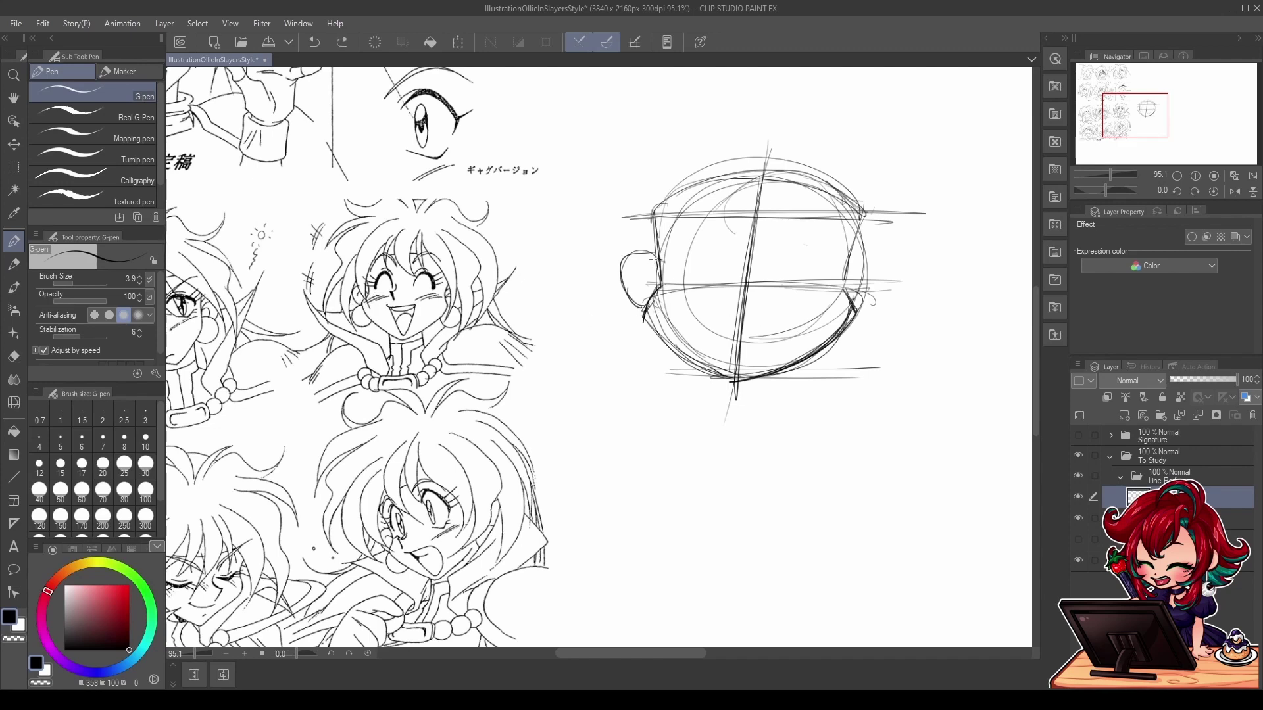
{"action": "mouse_move", "coordinate": [656, 260]}
{"action": "left_mouse_down"}
{"action": "mouse_move", "coordinate": [632, 250]}
{"action": "mouse_move", "coordinate": [630, 300]}
{"action": "mouse_move", "coordinate": [652, 314]}
{"action": "left_mouse_up"}
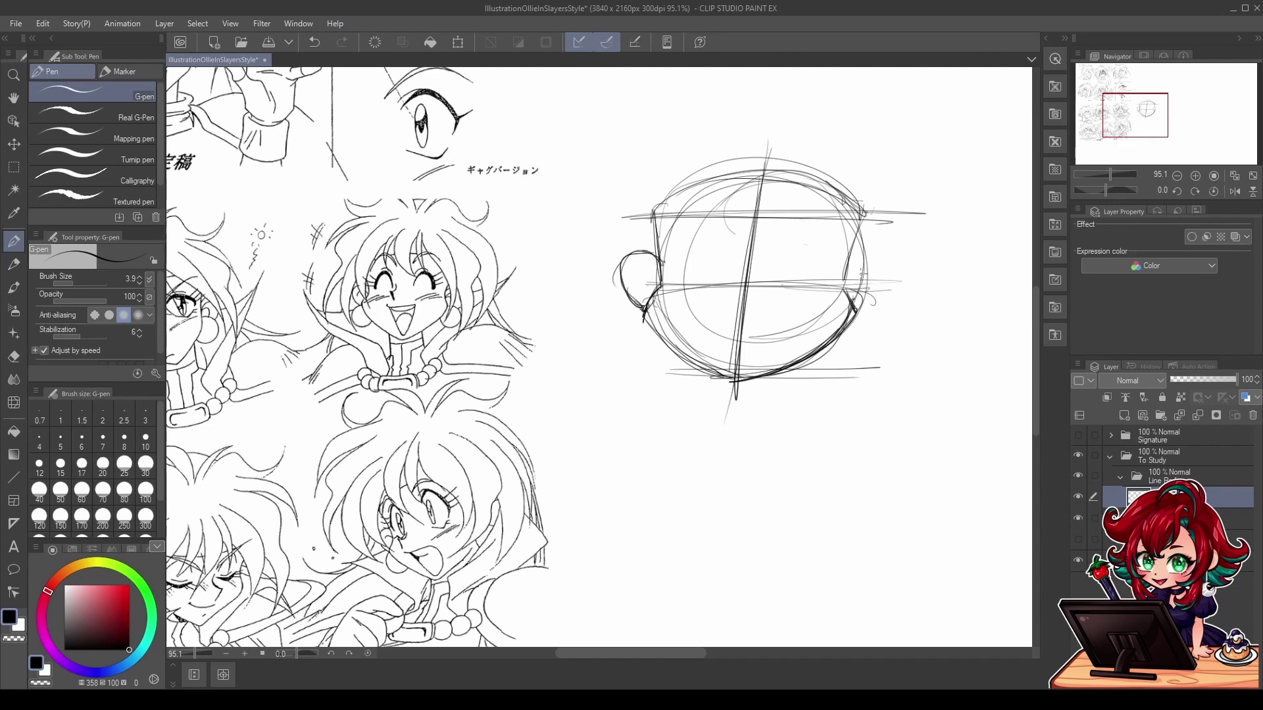
{"action": "mouse_move", "coordinate": [846, 259]}
{"action": "left_mouse_down"}
{"action": "mouse_move", "coordinate": [878, 293]}
{"action": "mouse_move", "coordinate": [851, 323]}
{"action": "mouse_move", "coordinate": [879, 279]}
{"action": "mouse_move", "coordinate": [857, 315]}
{"action": "left_mouse_up"}
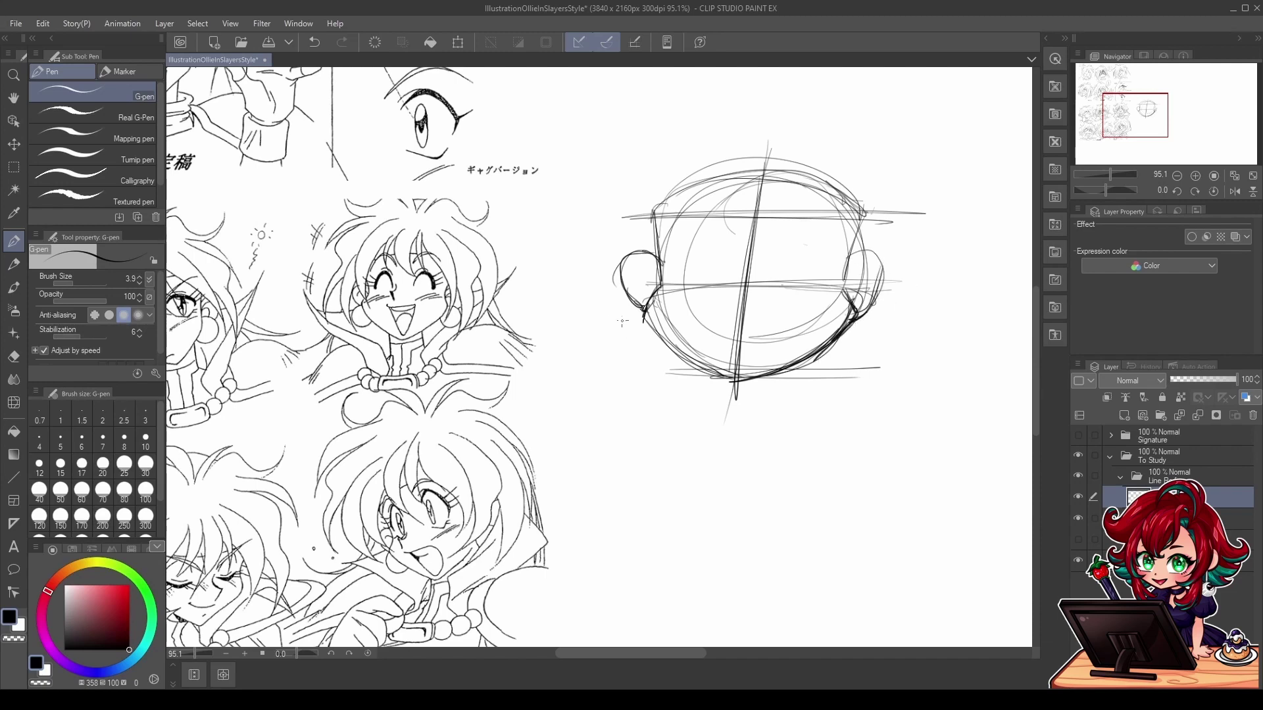
Step: Sketch a large round earring beneath each ear, beside the jaw
{"action": "mouse_move", "coordinate": [661, 333]}
{"action": "left_mouse_down"}
{"action": "mouse_move", "coordinate": [618, 355]}
{"action": "mouse_move", "coordinate": [645, 370]}
{"action": "left_mouse_up"}
{"action": "left_click_drag", "start_coordinate": [648, 304], "coordinate": [628, 326]}
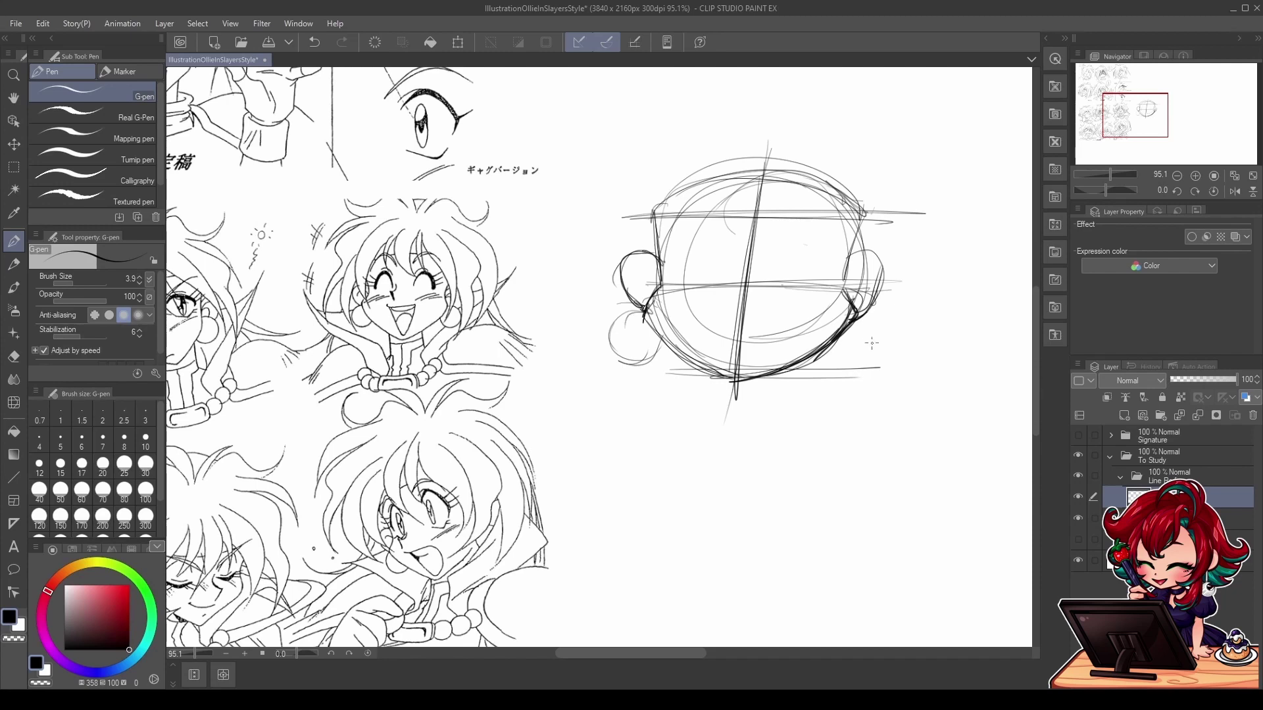
{"action": "mouse_move", "coordinate": [872, 343]}
{"action": "left_mouse_down"}
{"action": "mouse_move", "coordinate": [885, 326]}
{"action": "mouse_move", "coordinate": [889, 337]}
{"action": "mouse_move", "coordinate": [855, 300]}
{"action": "mouse_move", "coordinate": [830, 333]}
{"action": "mouse_move", "coordinate": [874, 359]}
{"action": "mouse_move", "coordinate": [881, 303]}
{"action": "mouse_move", "coordinate": [871, 355]}
{"action": "left_mouse_up"}
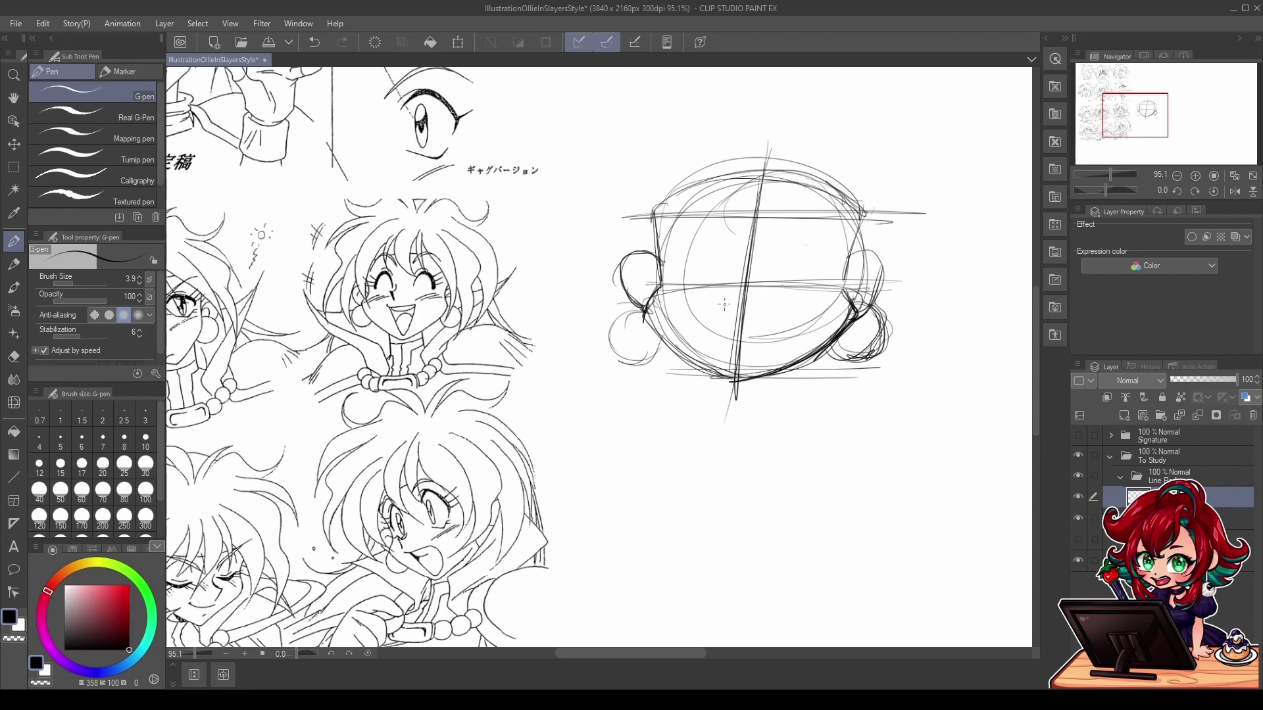
Step: Sketch a wide open triangular mouth on the centre line, from below the middle guide to the chin
{"action": "mouse_move", "coordinate": [708, 303]}
{"action": "left_mouse_down"}
{"action": "mouse_move", "coordinate": [769, 302]}
{"action": "mouse_move", "coordinate": [743, 367]}
{"action": "left_mouse_up"}
{"action": "left_click_drag", "start_coordinate": [709, 305], "coordinate": [730, 374]}
{"action": "mouse_move", "coordinate": [773, 301]}
{"action": "left_mouse_down"}
{"action": "mouse_move", "coordinate": [747, 365]}
{"action": "mouse_move", "coordinate": [744, 310]}
{"action": "mouse_move", "coordinate": [768, 304]}
{"action": "left_mouse_up"}
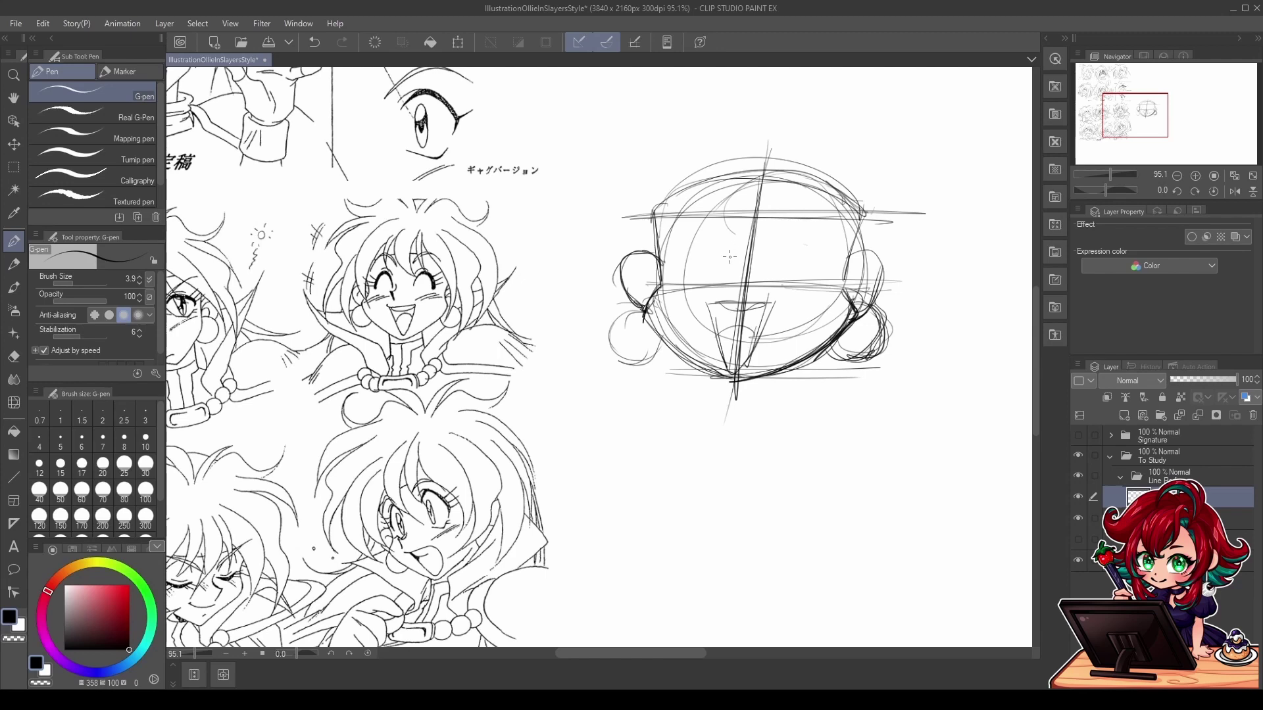
Step: Draw a small angular nose beside the centre line at the middle guide, erasing and redrawing its bridge
{"action": "left_click_drag", "start_coordinate": [730, 258], "coordinate": [726, 293]}
{"action": "key", "text": "e"}
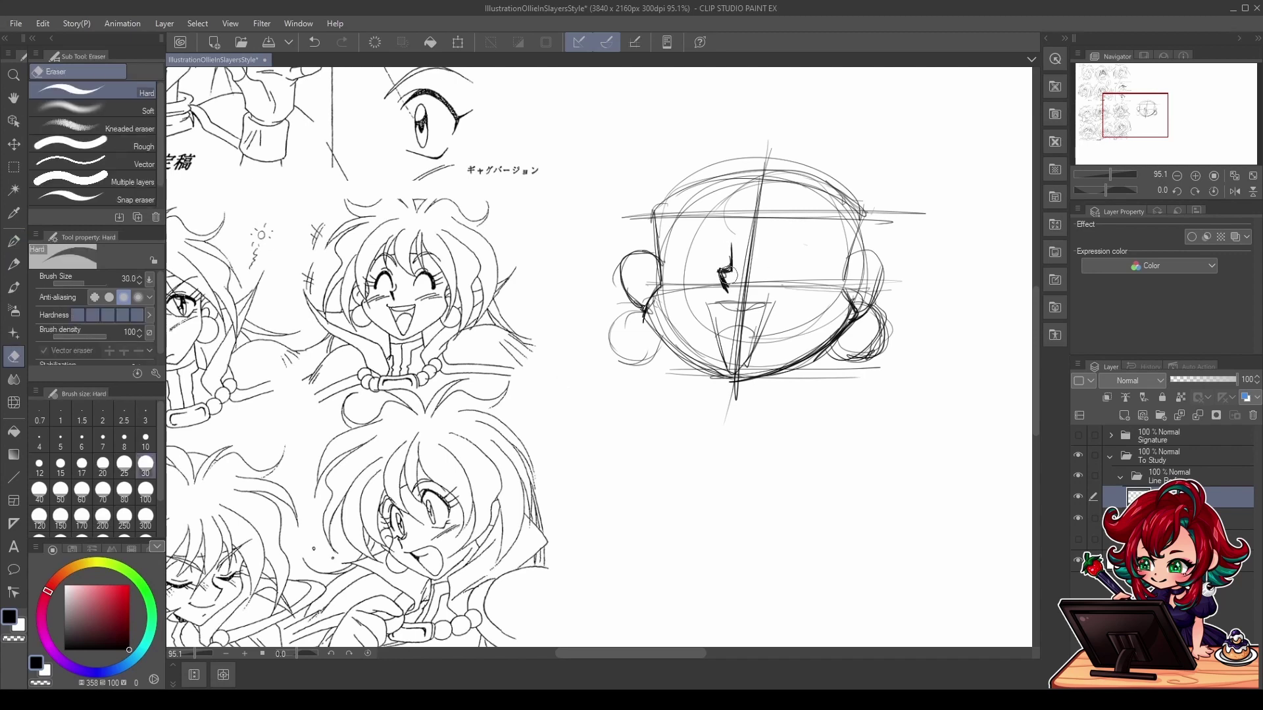
{"action": "left_click_drag", "start_coordinate": [736, 266], "coordinate": [727, 275]}
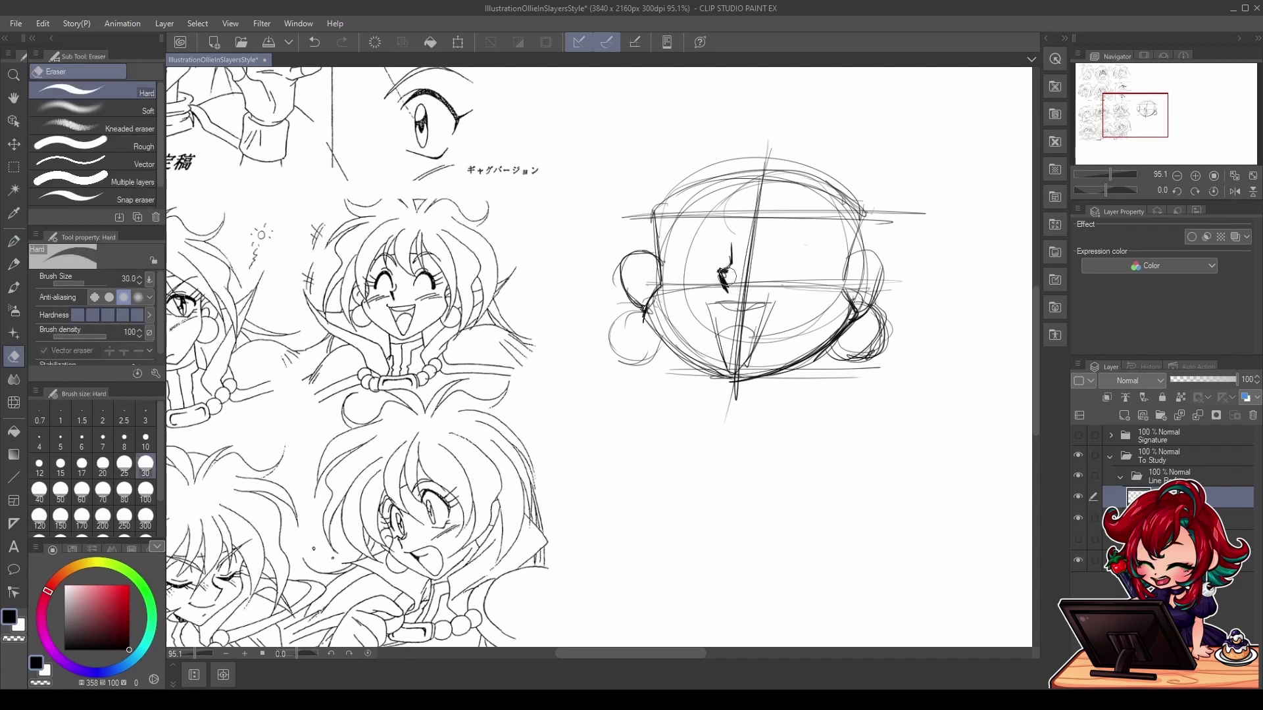
{"action": "left_click", "coordinate": [13, 241]}
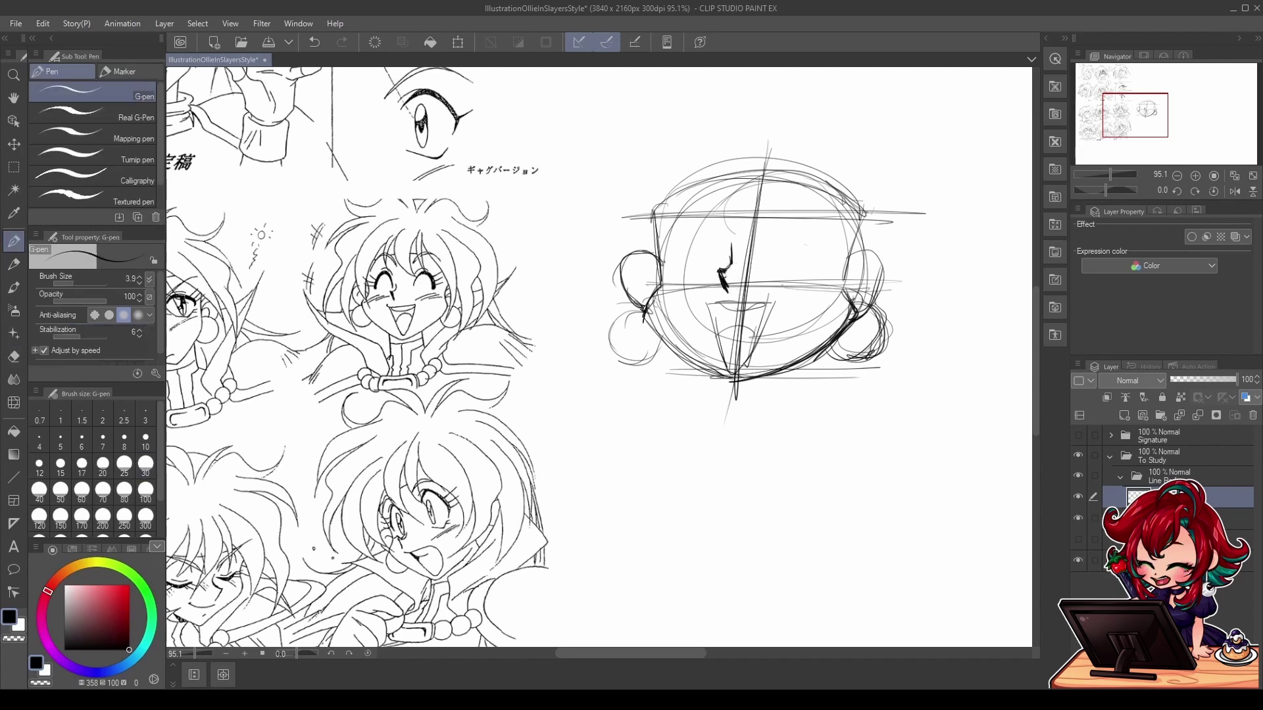
{"action": "left_click_drag", "start_coordinate": [719, 271], "coordinate": [732, 251]}
{"action": "key", "text": "e"}
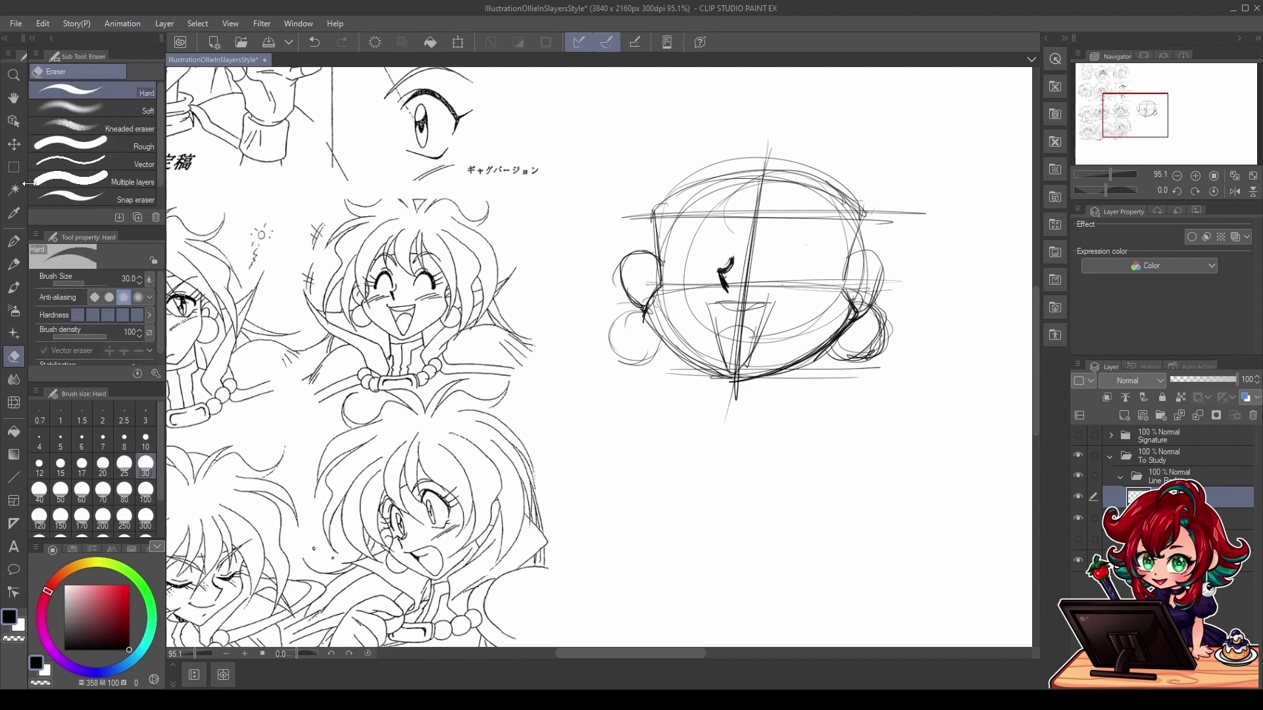
Step: Lasso the nose, reposition it slightly with a transform, and clear the selection
{"action": "left_click", "coordinate": [13, 167]}
{"action": "left_click", "coordinate": [53, 128]}
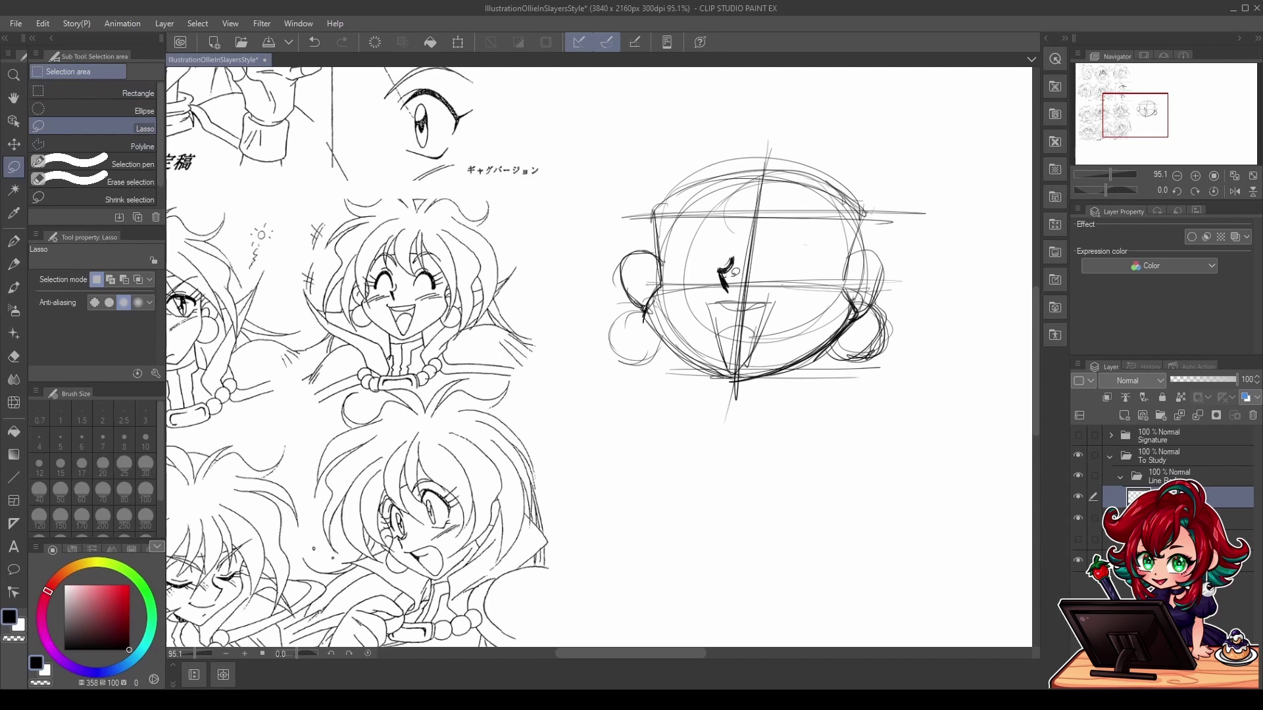
{"action": "mouse_move", "coordinate": [735, 271]}
{"action": "left_mouse_down"}
{"action": "mouse_move", "coordinate": [717, 258]}
{"action": "mouse_move", "coordinate": [722, 280]}
{"action": "mouse_move", "coordinate": [730, 264]}
{"action": "left_mouse_up"}
{"action": "left_click", "coordinate": [778, 318]}
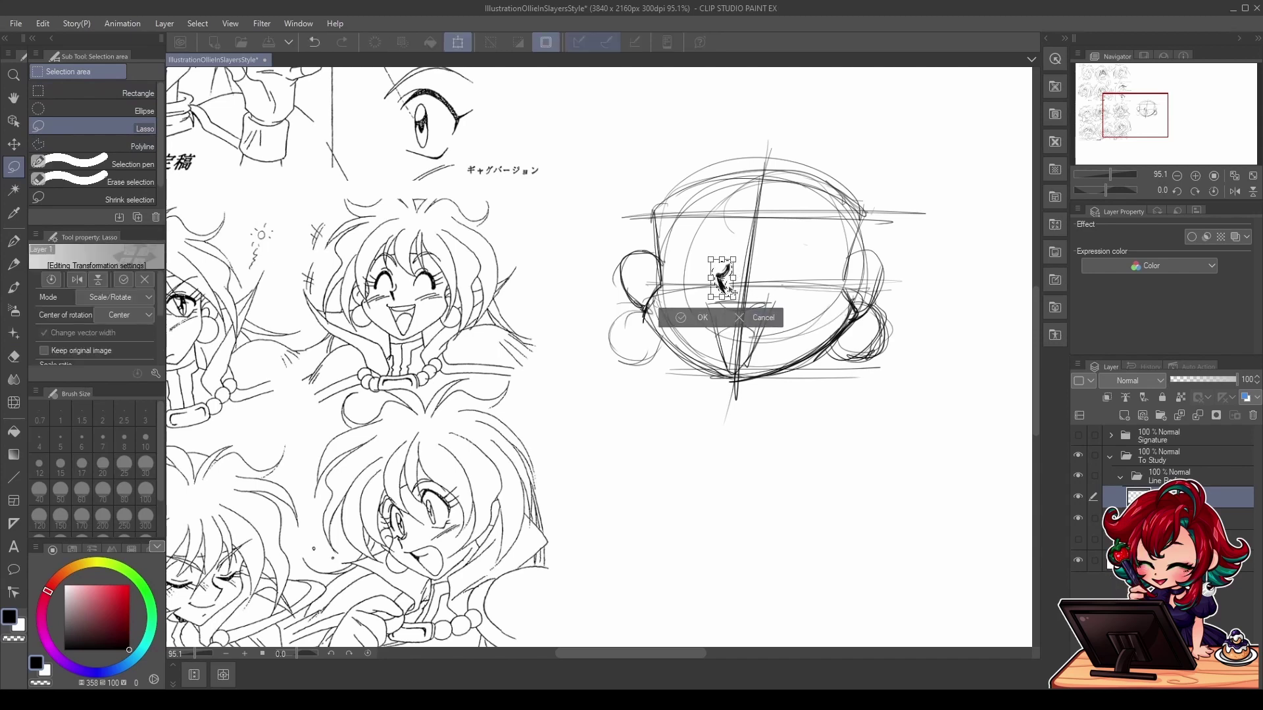
{"action": "left_click", "coordinate": [692, 318]}
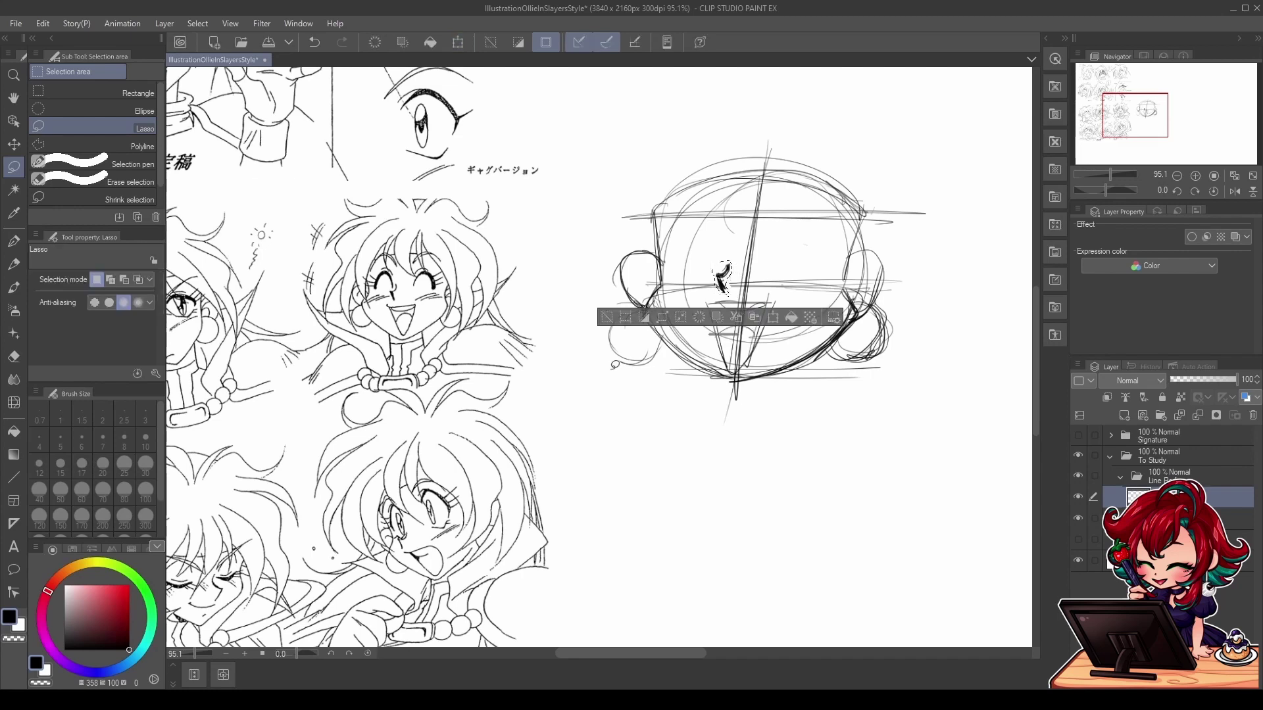
{"action": "left_click", "coordinate": [605, 317]}
Step: Draw two closed, smiling eyes with the G-pen as thick upward arches above the middle guide
{"action": "left_click", "coordinate": [13, 242]}
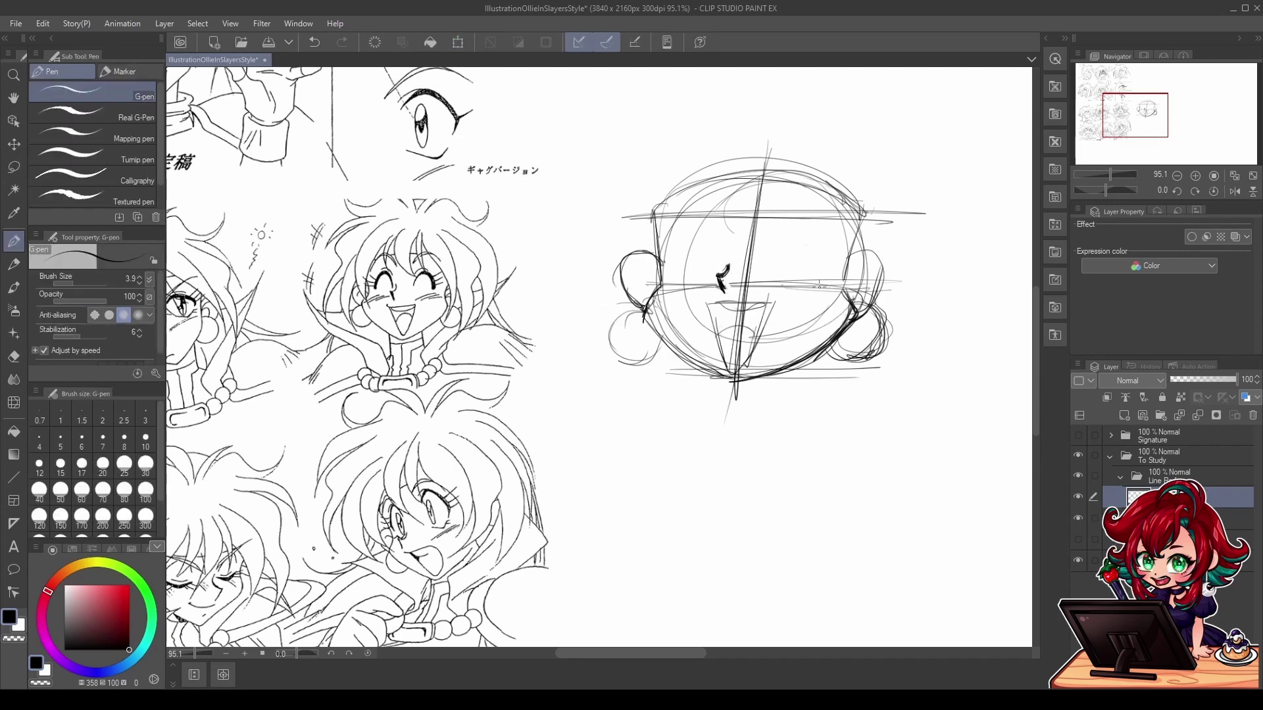
{"action": "mouse_move", "coordinate": [780, 265]}
{"action": "left_mouse_down"}
{"action": "mouse_move", "coordinate": [804, 237]}
{"action": "mouse_move", "coordinate": [816, 257]}
{"action": "mouse_move", "coordinate": [815, 240]}
{"action": "mouse_move", "coordinate": [782, 271]}
{"action": "mouse_move", "coordinate": [821, 263]}
{"action": "mouse_move", "coordinate": [837, 275]}
{"action": "mouse_move", "coordinate": [823, 257]}
{"action": "mouse_move", "coordinate": [822, 275]}
{"action": "mouse_move", "coordinate": [798, 234]}
{"action": "mouse_move", "coordinate": [818, 270]}
{"action": "left_mouse_up"}
{"action": "mouse_move", "coordinate": [780, 248]}
{"action": "left_mouse_down"}
{"action": "mouse_move", "coordinate": [822, 280]}
{"action": "mouse_move", "coordinate": [794, 238]}
{"action": "left_mouse_up"}
{"action": "left_click_drag", "start_coordinate": [777, 269], "coordinate": [816, 263]}
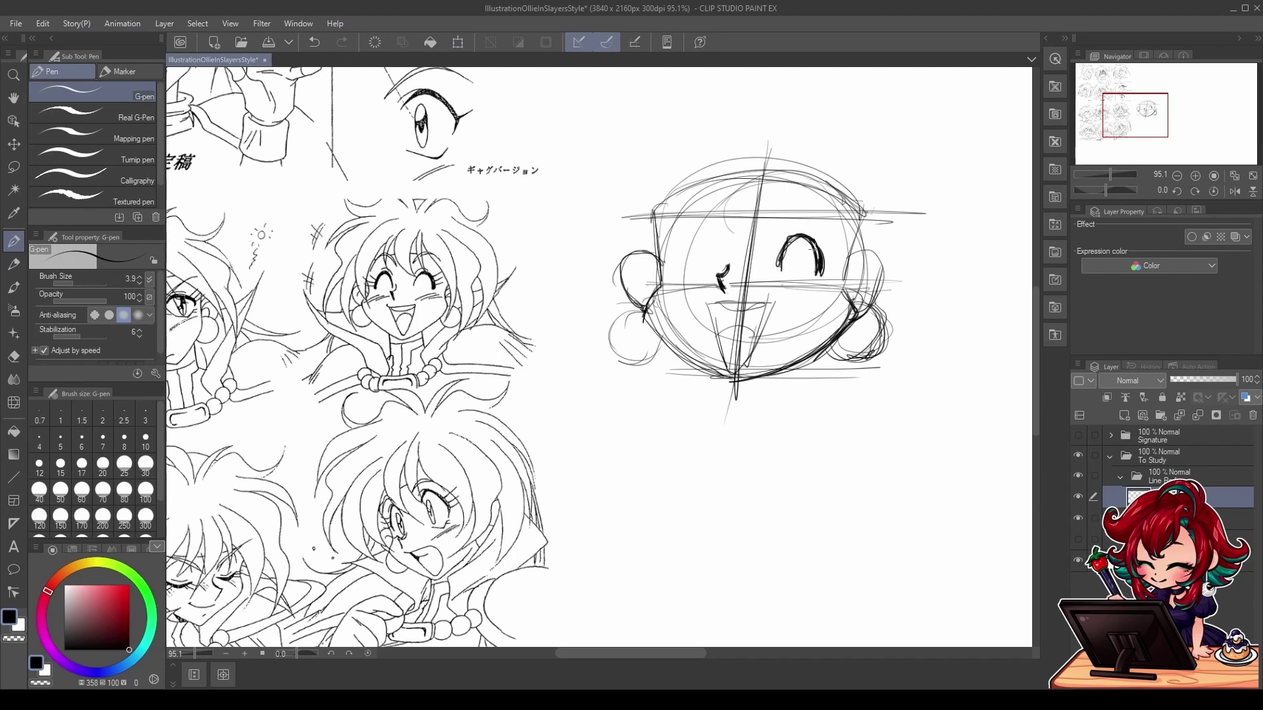
{"action": "left_click_drag", "start_coordinate": [699, 242], "coordinate": [714, 267]}
{"action": "left_click_drag", "start_coordinate": [697, 236], "coordinate": [688, 254]}
{"action": "mouse_move", "coordinate": [682, 266]}
{"action": "left_mouse_down"}
{"action": "mouse_move", "coordinate": [706, 253]}
{"action": "mouse_move", "coordinate": [700, 234]}
{"action": "mouse_move", "coordinate": [675, 262]}
{"action": "mouse_move", "coordinate": [677, 272]}
{"action": "mouse_move", "coordinate": [691, 244]}
{"action": "mouse_move", "coordinate": [708, 269]}
{"action": "mouse_move", "coordinate": [685, 243]}
{"action": "left_mouse_up"}
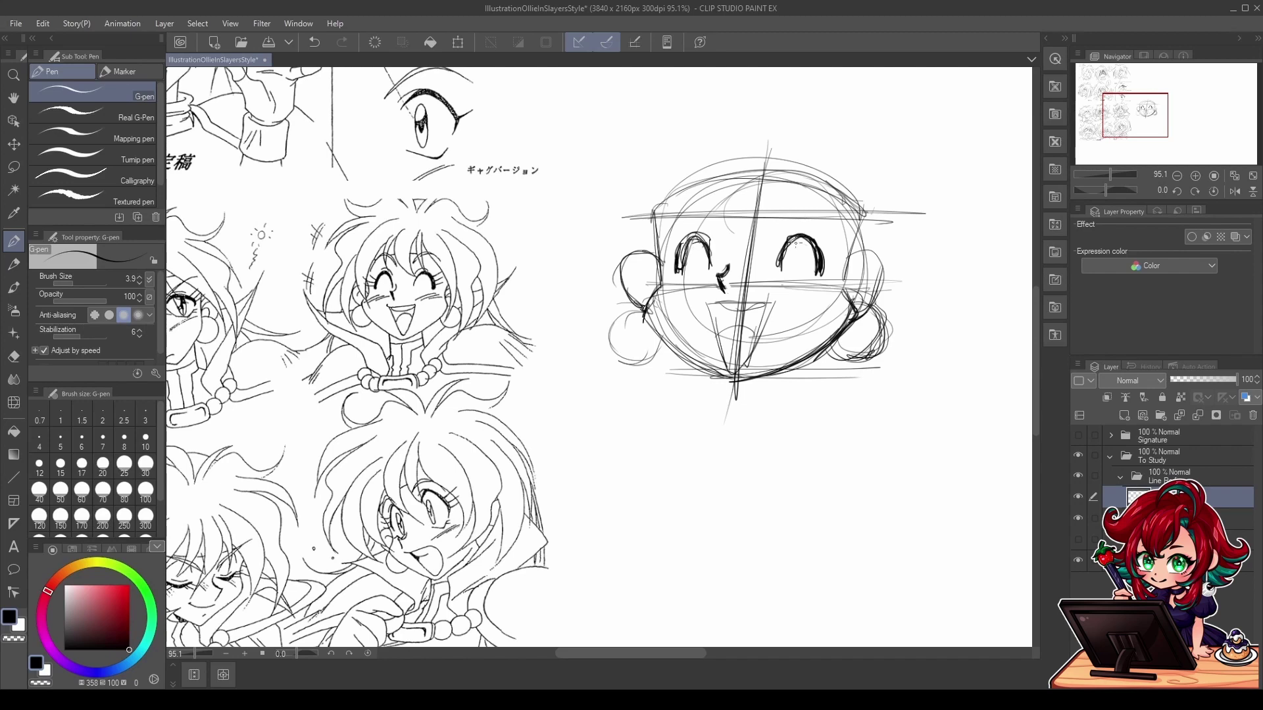
Step: Sketch light diagonal blush strokes on both cheeks below the closed eyes
{"action": "mouse_move", "coordinate": [791, 238]}
{"action": "left_mouse_down"}
{"action": "mouse_move", "coordinate": [778, 267]}
{"action": "mouse_move", "coordinate": [789, 294]}
{"action": "mouse_move", "coordinate": [825, 302]}
{"action": "left_mouse_up"}
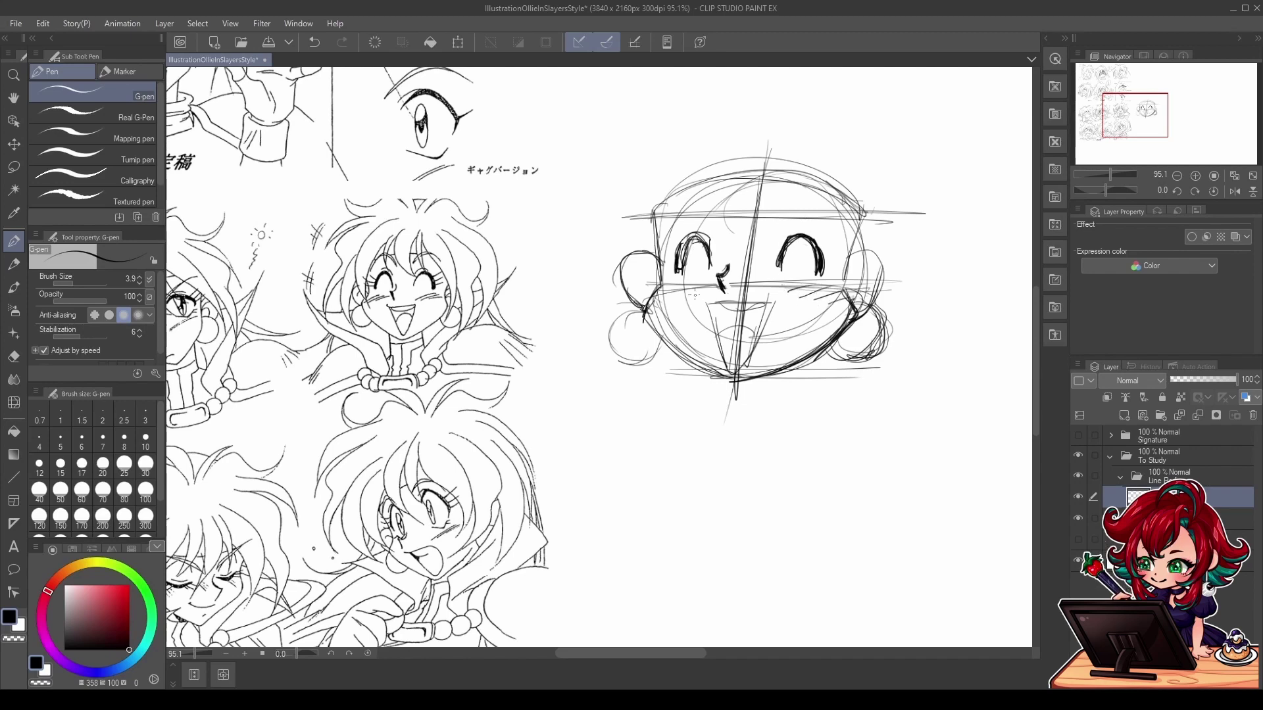
{"action": "mouse_move", "coordinate": [694, 295]}
{"action": "left_mouse_down"}
{"action": "mouse_move", "coordinate": [698, 282]}
{"action": "mouse_move", "coordinate": [675, 298]}
{"action": "left_mouse_up"}
{"action": "left_click_drag", "start_coordinate": [686, 282], "coordinate": [663, 292]}
Step: Sketch a raised, arched eyebrow above each eye, around the upper guide line
{"action": "scroll", "coordinate": [695, 237], "scroll_direction": "up", "scroll_amount": 2}
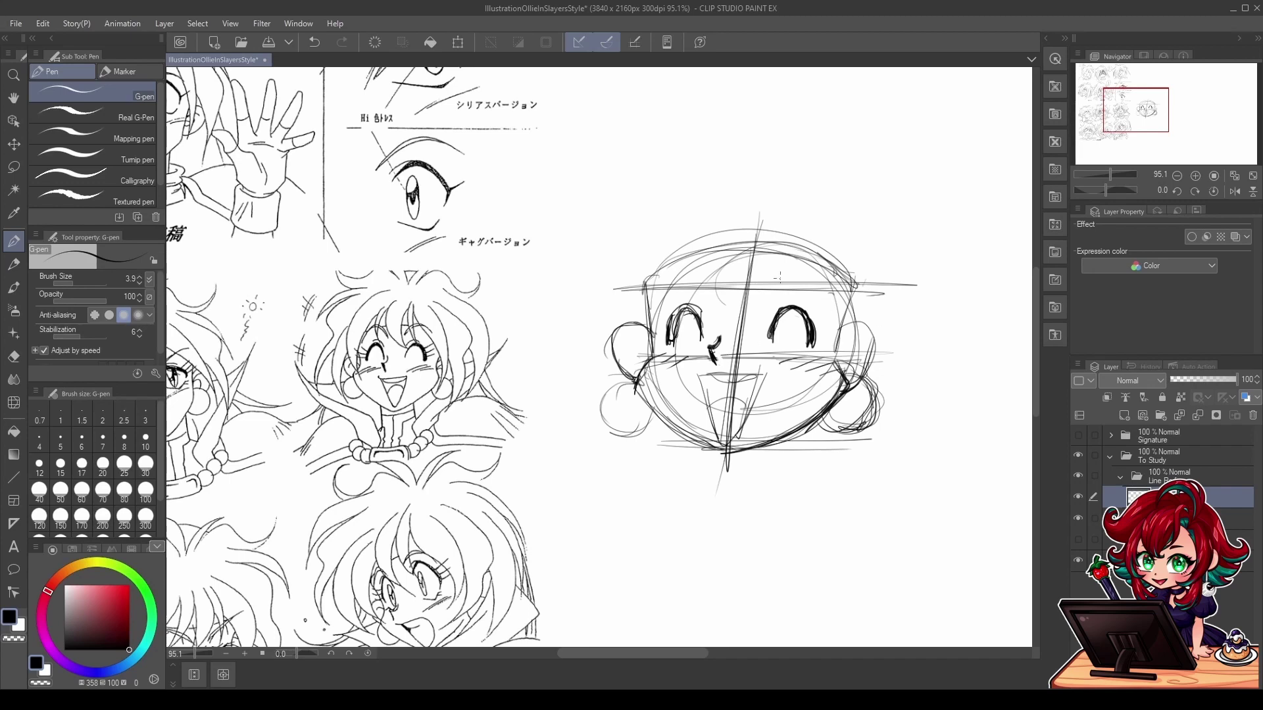
{"action": "mouse_move", "coordinate": [766, 283]}
{"action": "left_mouse_down"}
{"action": "mouse_move", "coordinate": [793, 263]}
{"action": "mouse_move", "coordinate": [815, 276]}
{"action": "mouse_move", "coordinate": [785, 273]}
{"action": "mouse_move", "coordinate": [818, 291]}
{"action": "left_mouse_up"}
{"action": "mouse_move", "coordinate": [719, 289]}
{"action": "left_mouse_down"}
{"action": "mouse_move", "coordinate": [705, 275]}
{"action": "mouse_move", "coordinate": [661, 290]}
{"action": "left_mouse_up"}
{"action": "left_click_drag", "start_coordinate": [675, 278], "coordinate": [709, 279]}
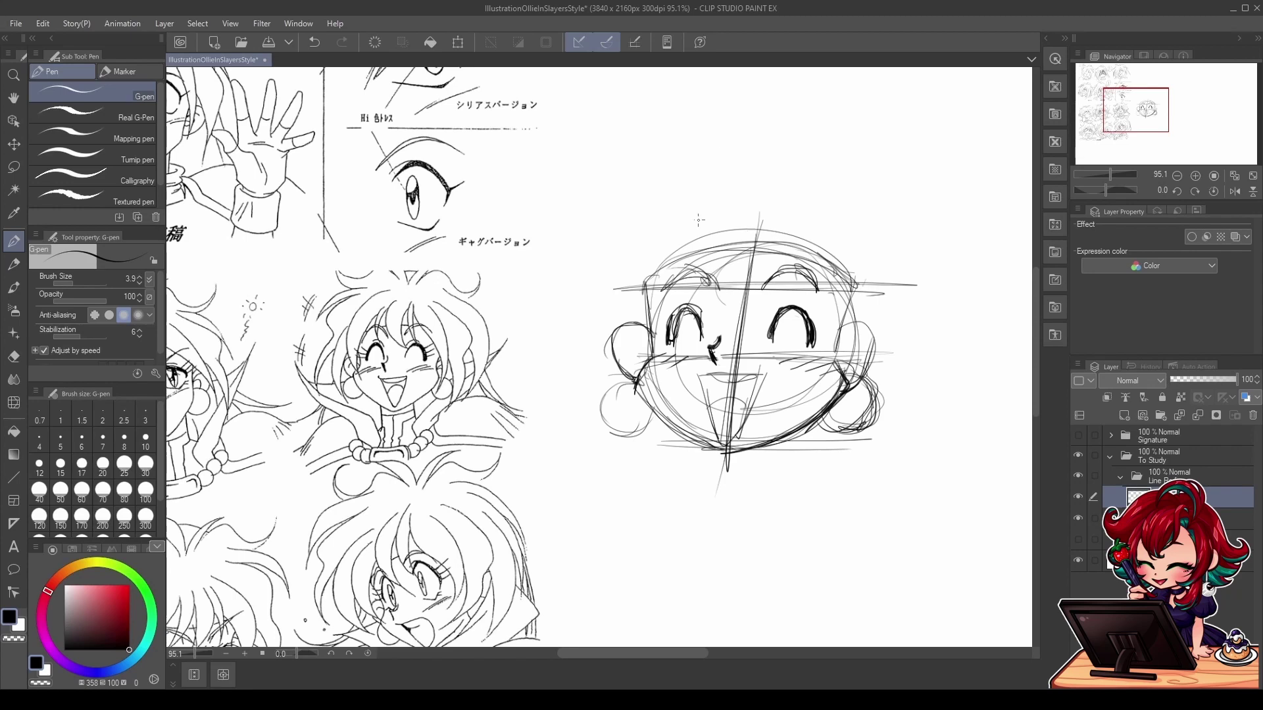
Step: Sketch a curved central fringe lock falling from the top of the head over the forehead
{"action": "mouse_move", "coordinate": [742, 203]}
{"action": "left_mouse_down"}
{"action": "mouse_move", "coordinate": [714, 260]}
{"action": "mouse_move", "coordinate": [770, 321]}
{"action": "left_mouse_up"}
{"action": "left_click_drag", "start_coordinate": [771, 225], "coordinate": [782, 295]}
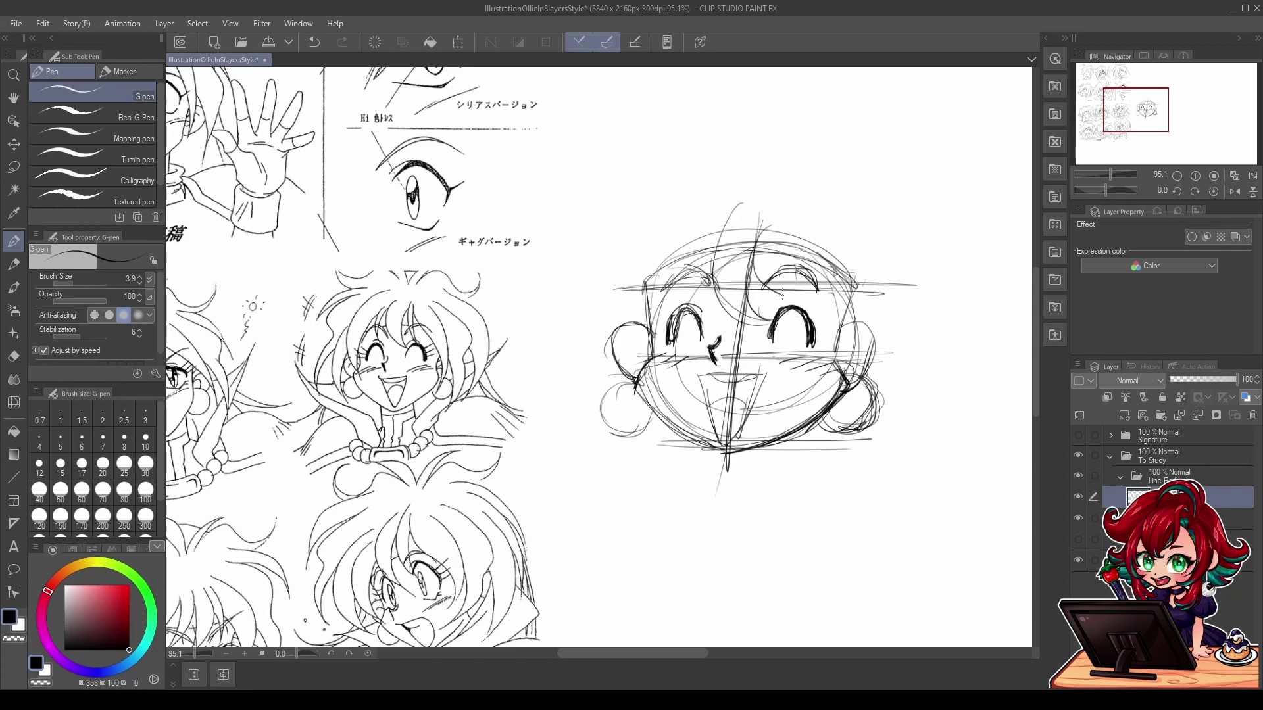
Step: Trace the fringe and side hair shapes over the smiling reference face, and undo the traces
{"action": "mouse_move", "coordinate": [391, 286]}
{"action": "left_mouse_down"}
{"action": "mouse_move", "coordinate": [424, 300]}
{"action": "mouse_move", "coordinate": [390, 352]}
{"action": "mouse_move", "coordinate": [379, 339]}
{"action": "left_mouse_up"}
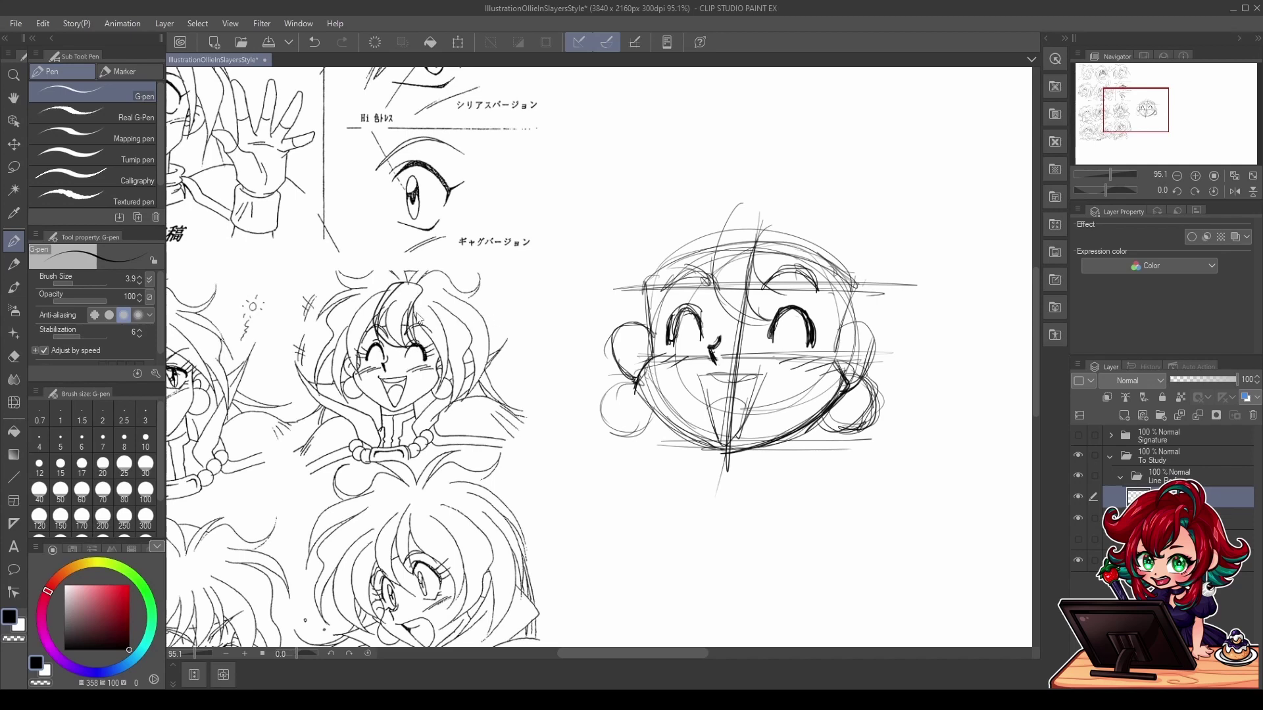
{"action": "key", "text": "ctrl+z"}
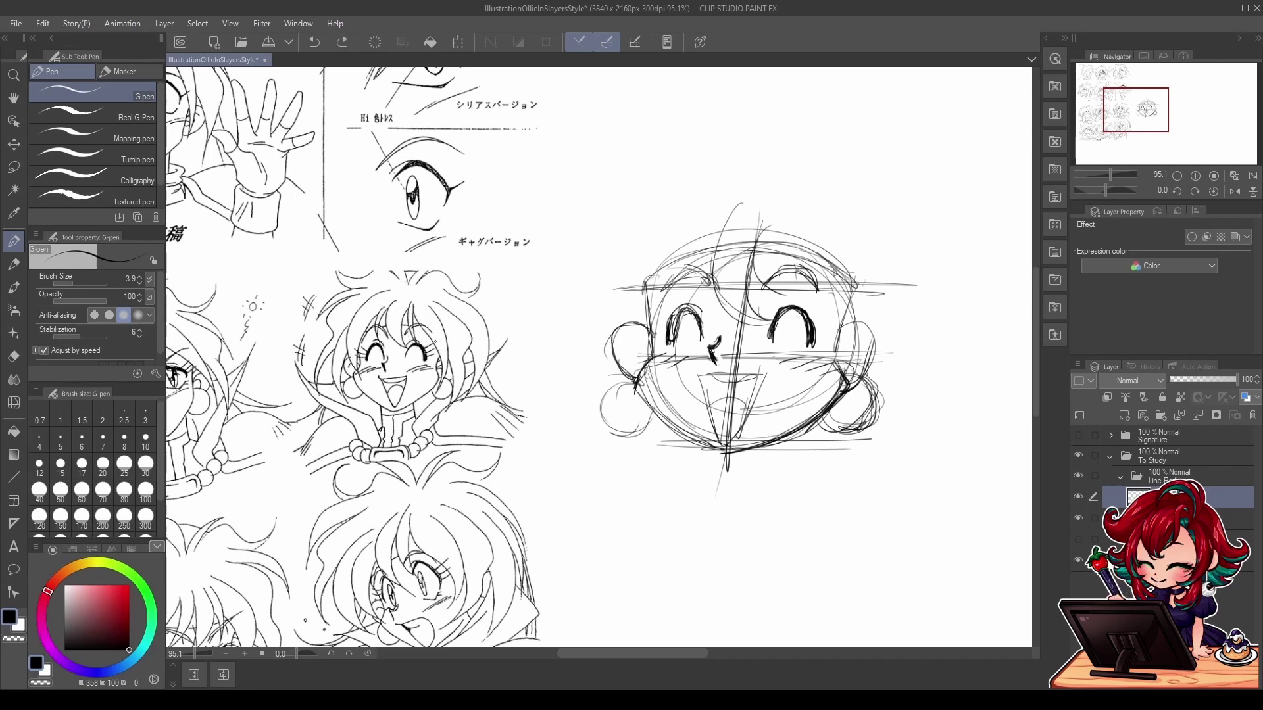
{"action": "mouse_move", "coordinate": [413, 305]}
{"action": "left_mouse_down"}
{"action": "mouse_move", "coordinate": [439, 404]}
{"action": "mouse_move", "coordinate": [429, 284]}
{"action": "mouse_move", "coordinate": [416, 310]}
{"action": "left_mouse_up"}
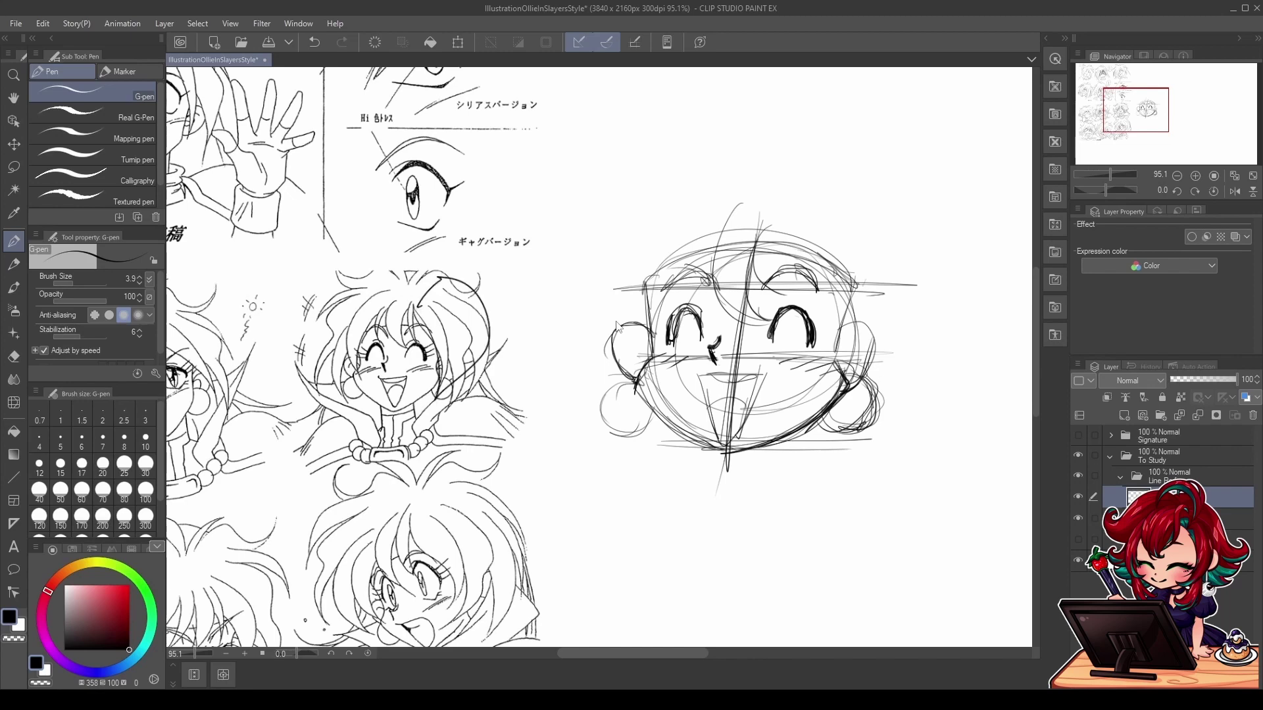
{"action": "key", "text": "ctrl+z"}
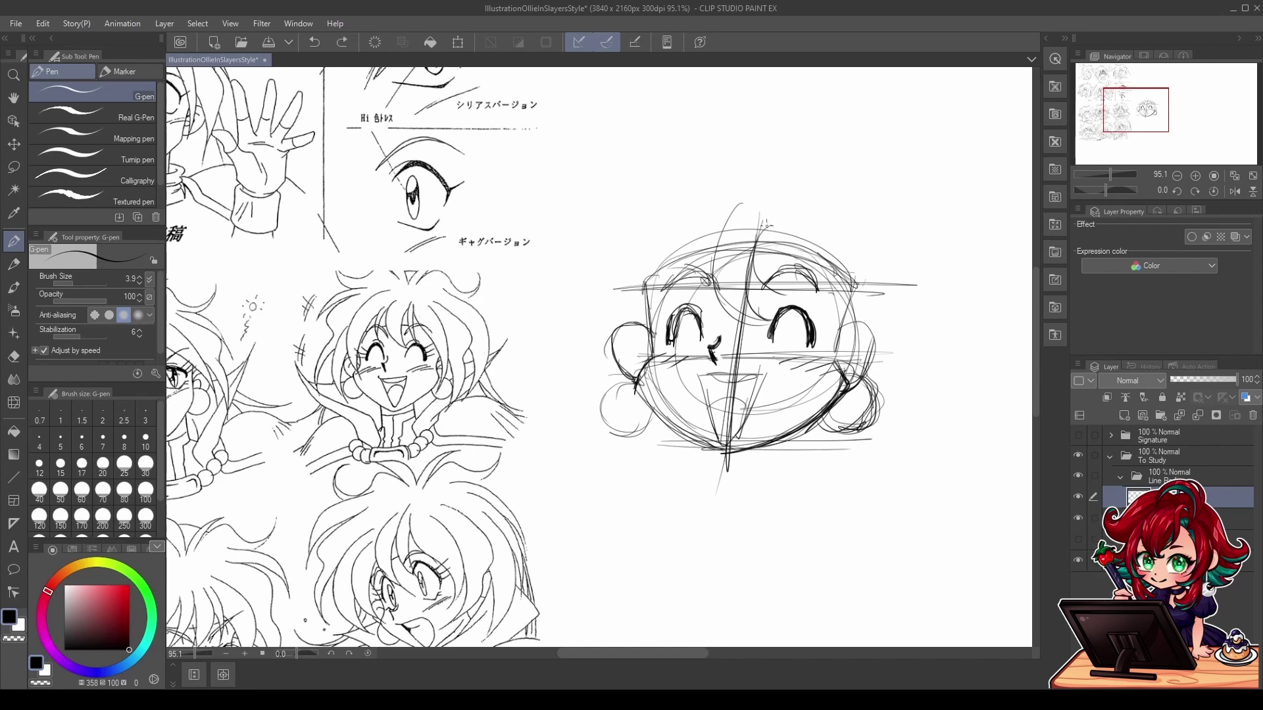
Step: Add another central fringe stroke and sketch the large outer hair contour down the head's right side
{"action": "mouse_move", "coordinate": [766, 225]}
{"action": "left_mouse_down"}
{"action": "mouse_move", "coordinate": [795, 264]}
{"action": "mouse_move", "coordinate": [750, 261]}
{"action": "mouse_move", "coordinate": [764, 225]}
{"action": "mouse_move", "coordinate": [788, 278]}
{"action": "mouse_move", "coordinate": [747, 253]}
{"action": "mouse_move", "coordinate": [746, 324]}
{"action": "left_mouse_up"}
{"action": "mouse_move", "coordinate": [730, 206]}
{"action": "left_mouse_down"}
{"action": "mouse_move", "coordinate": [753, 217]}
{"action": "mouse_move", "coordinate": [800, 173]}
{"action": "mouse_move", "coordinate": [915, 439]}
{"action": "left_mouse_up"}
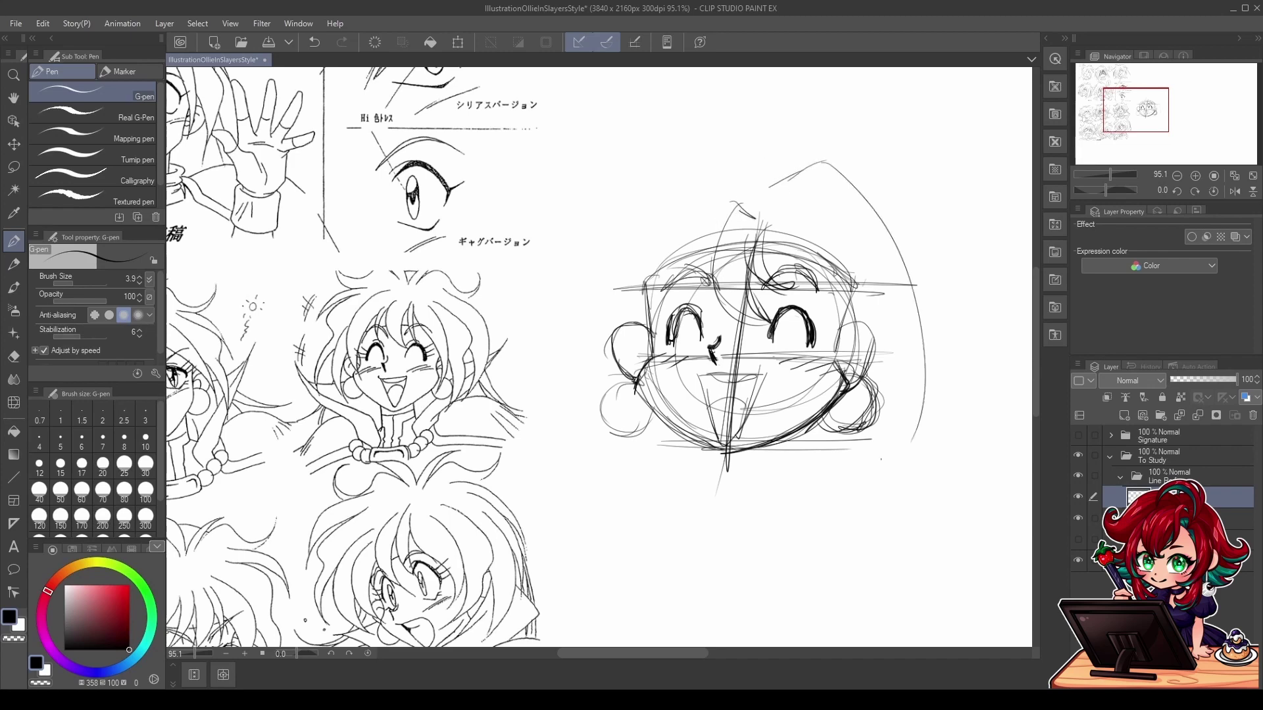
{"action": "mouse_move", "coordinate": [770, 245]}
{"action": "left_mouse_down"}
{"action": "mouse_move", "coordinate": [834, 319]}
{"action": "mouse_move", "coordinate": [799, 477]}
{"action": "left_mouse_up"}
{"action": "mouse_move", "coordinate": [920, 359]}
{"action": "left_mouse_down"}
{"action": "mouse_move", "coordinate": [900, 420]}
{"action": "mouse_move", "coordinate": [809, 469]}
{"action": "left_mouse_up"}
Step: Sketch the left half of the hair from the crown, with fringe locks sweeping over the forehead and temple
{"action": "mouse_move", "coordinate": [709, 156]}
{"action": "left_mouse_down"}
{"action": "mouse_move", "coordinate": [730, 190]}
{"action": "mouse_move", "coordinate": [570, 368]}
{"action": "mouse_move", "coordinate": [611, 431]}
{"action": "left_mouse_up"}
{"action": "mouse_move", "coordinate": [692, 228]}
{"action": "left_mouse_down"}
{"action": "mouse_move", "coordinate": [604, 383]}
{"action": "mouse_move", "coordinate": [625, 349]}
{"action": "left_mouse_up"}
{"action": "mouse_move", "coordinate": [724, 229]}
{"action": "left_mouse_down"}
{"action": "mouse_move", "coordinate": [659, 319]}
{"action": "mouse_move", "coordinate": [684, 317]}
{"action": "left_mouse_up"}
{"action": "left_click_drag", "start_coordinate": [698, 262], "coordinate": [677, 317]}
{"action": "mouse_move", "coordinate": [727, 242]}
{"action": "left_mouse_down"}
{"action": "mouse_move", "coordinate": [687, 322]}
{"action": "mouse_move", "coordinate": [691, 262]}
{"action": "left_mouse_up"}
{"action": "left_click_drag", "start_coordinate": [707, 198], "coordinate": [661, 275]}
{"action": "left_click_drag", "start_coordinate": [715, 202], "coordinate": [664, 260]}
Step: Sketch the outer hair contour and long side locks down the left side of the head, around the ear
{"action": "mouse_move", "coordinate": [631, 189]}
{"action": "left_mouse_down"}
{"action": "mouse_move", "coordinate": [600, 231]}
{"action": "mouse_move", "coordinate": [570, 374]}
{"action": "left_mouse_up"}
{"action": "left_click_drag", "start_coordinate": [629, 280], "coordinate": [584, 398]}
{"action": "left_click_drag", "start_coordinate": [658, 227], "coordinate": [602, 404]}
{"action": "left_click_drag", "start_coordinate": [654, 259], "coordinate": [613, 404]}
{"action": "left_click_drag", "start_coordinate": [638, 288], "coordinate": [619, 397]}
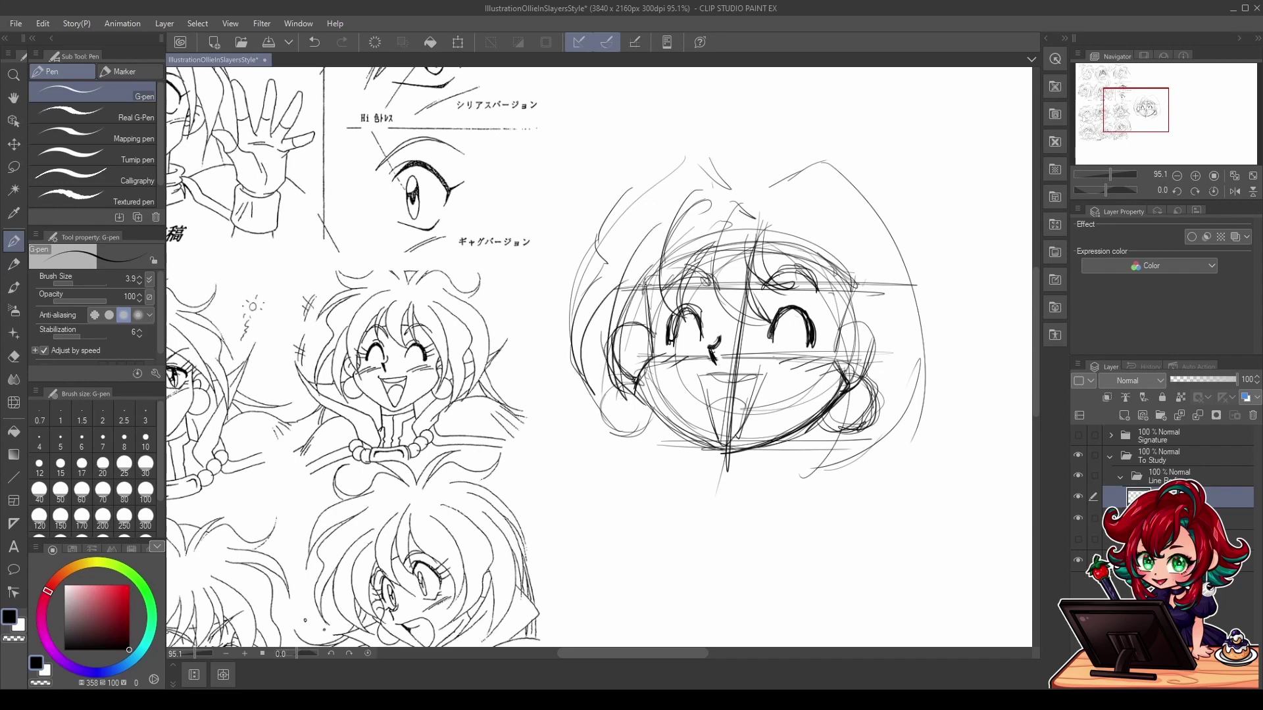
Step: Darken the left face contour from the temple down along the jaw to the chin
{"action": "mouse_move", "coordinate": [652, 294]}
{"action": "left_mouse_down"}
{"action": "mouse_move", "coordinate": [643, 338]}
{"action": "mouse_move", "coordinate": [657, 356]}
{"action": "mouse_move", "coordinate": [636, 413]}
{"action": "mouse_move", "coordinate": [684, 431]}
{"action": "left_mouse_up"}
{"action": "left_click_drag", "start_coordinate": [633, 387], "coordinate": [734, 461]}
Step: Add eyelashes to the outer edges of both closed eyes and darken the mouth's upper line
{"action": "mouse_move", "coordinate": [794, 310]}
{"action": "left_mouse_down"}
{"action": "mouse_move", "coordinate": [804, 349]}
{"action": "mouse_move", "coordinate": [789, 303]}
{"action": "mouse_move", "coordinate": [831, 327]}
{"action": "left_mouse_up"}
{"action": "mouse_move", "coordinate": [814, 329]}
{"action": "left_mouse_down"}
{"action": "mouse_move", "coordinate": [840, 332]}
{"action": "mouse_move", "coordinate": [834, 349]}
{"action": "left_mouse_up"}
{"action": "left_click_drag", "start_coordinate": [675, 309], "coordinate": [657, 321]}
{"action": "left_click_drag", "start_coordinate": [671, 307], "coordinate": [650, 333]}
{"action": "mouse_move", "coordinate": [697, 378]}
{"action": "left_mouse_down"}
{"action": "mouse_move", "coordinate": [712, 412]}
{"action": "mouse_move", "coordinate": [731, 373]}
{"action": "mouse_move", "coordinate": [752, 372]}
{"action": "left_mouse_up"}
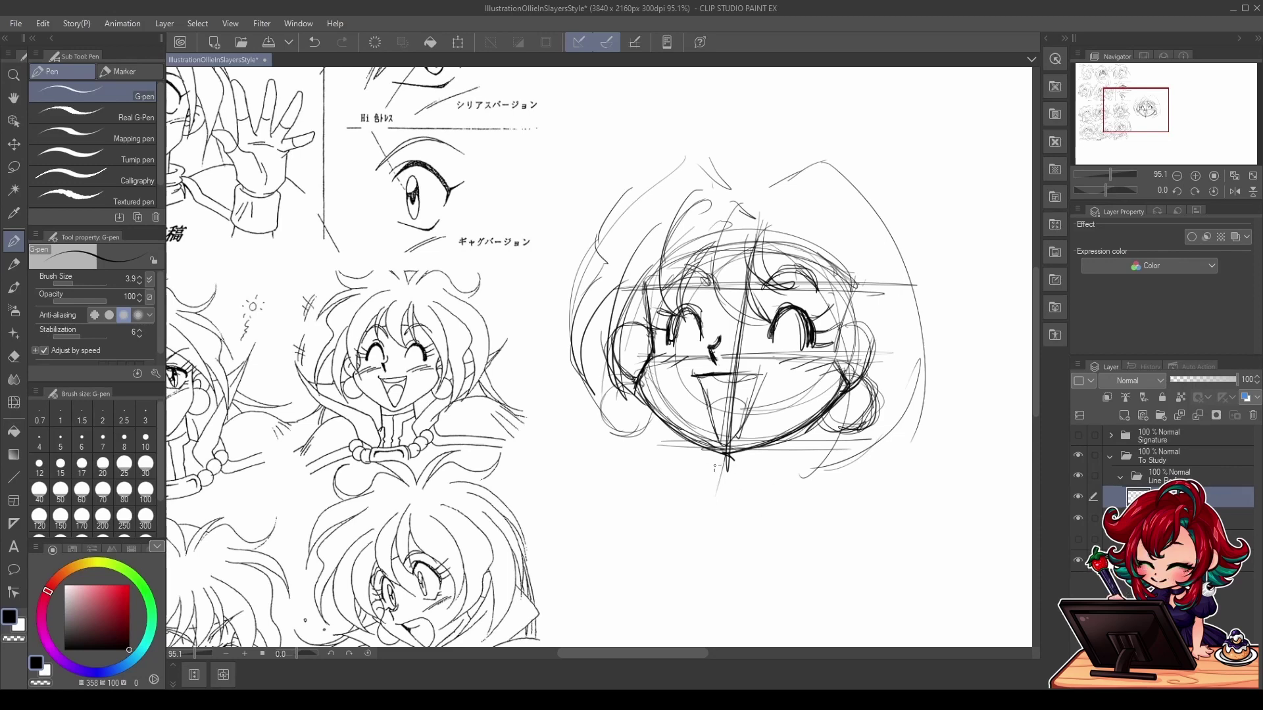
Step: Sketch two neck lines below the jaw and darken the curve of the chin
{"action": "left_click_drag", "start_coordinate": [697, 440], "coordinate": [723, 521]}
{"action": "mouse_move", "coordinate": [779, 442]}
{"action": "left_mouse_down"}
{"action": "mouse_move", "coordinate": [797, 499]}
{"action": "mouse_move", "coordinate": [789, 490]}
{"action": "left_mouse_up"}
{"action": "mouse_move", "coordinate": [697, 446]}
{"action": "left_mouse_down"}
{"action": "mouse_move", "coordinate": [710, 516]}
{"action": "mouse_move", "coordinate": [734, 461]}
{"action": "mouse_move", "coordinate": [806, 426]}
{"action": "left_mouse_up"}
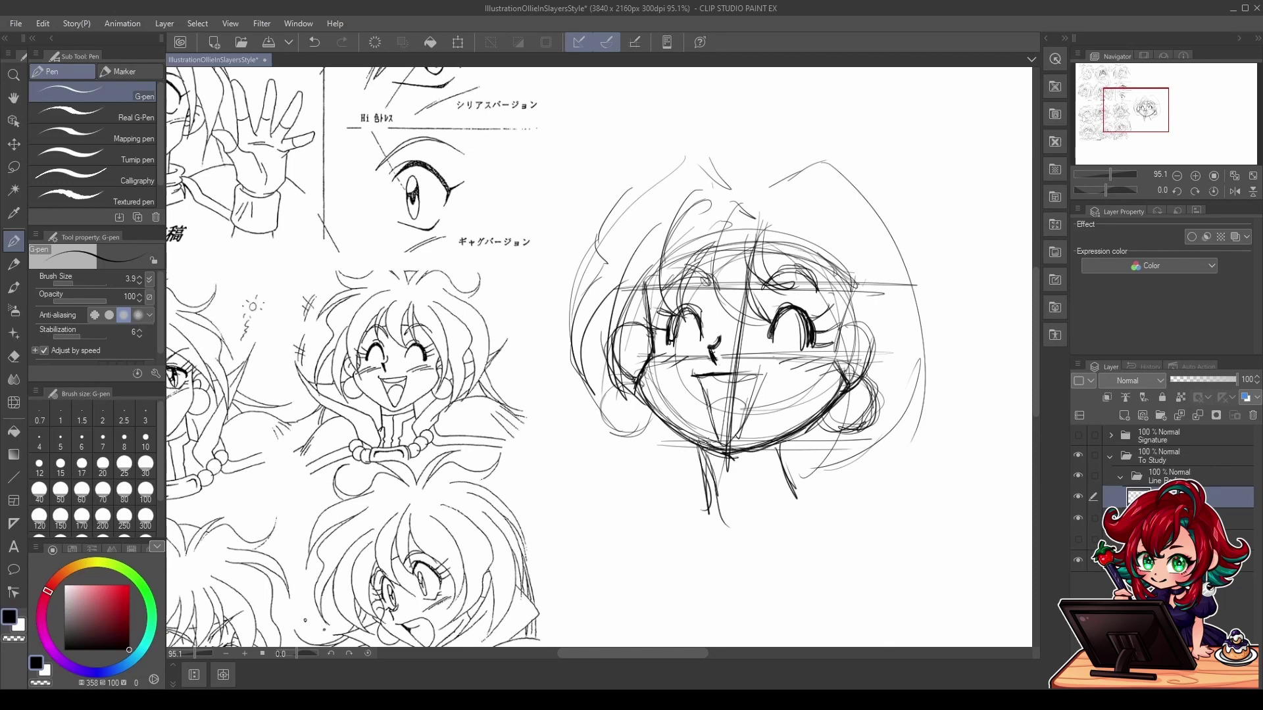
{"action": "mouse_move", "coordinate": [696, 439]}
{"action": "left_mouse_down"}
{"action": "mouse_move", "coordinate": [728, 460]}
{"action": "mouse_move", "coordinate": [799, 435]}
{"action": "left_mouse_up"}
Step: Sketch the right fringe and side locks past the eye and ear, ending in a pointed outer tip
{"action": "mouse_move", "coordinate": [795, 188]}
{"action": "left_mouse_down"}
{"action": "mouse_move", "coordinate": [822, 222]}
{"action": "mouse_move", "coordinate": [835, 352]}
{"action": "left_mouse_up"}
{"action": "left_click_drag", "start_coordinate": [764, 227], "coordinate": [819, 399]}
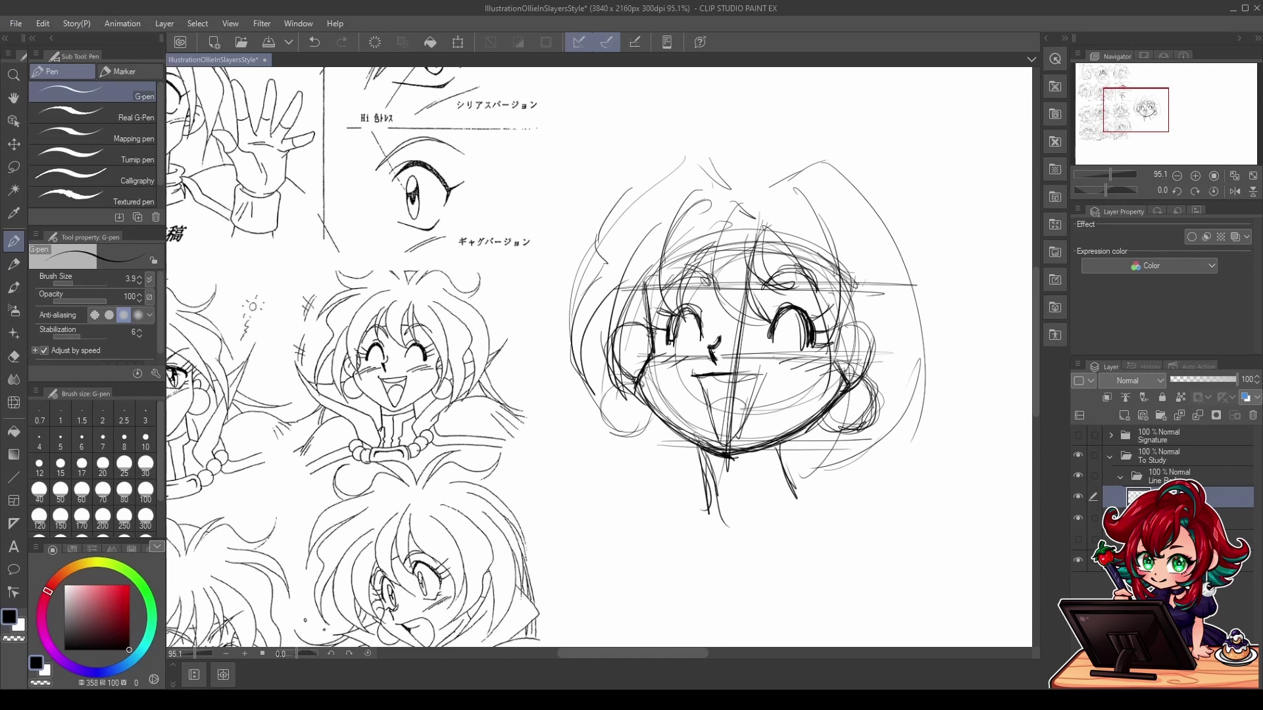
{"action": "left_click_drag", "start_coordinate": [836, 328], "coordinate": [810, 403]}
{"action": "mouse_move", "coordinate": [837, 207]}
{"action": "left_mouse_down"}
{"action": "mouse_move", "coordinate": [893, 321]}
{"action": "mouse_move", "coordinate": [912, 437]}
{"action": "left_mouse_up"}
{"action": "left_click_drag", "start_coordinate": [888, 312], "coordinate": [911, 451]}
{"action": "left_click_drag", "start_coordinate": [894, 346], "coordinate": [910, 436]}
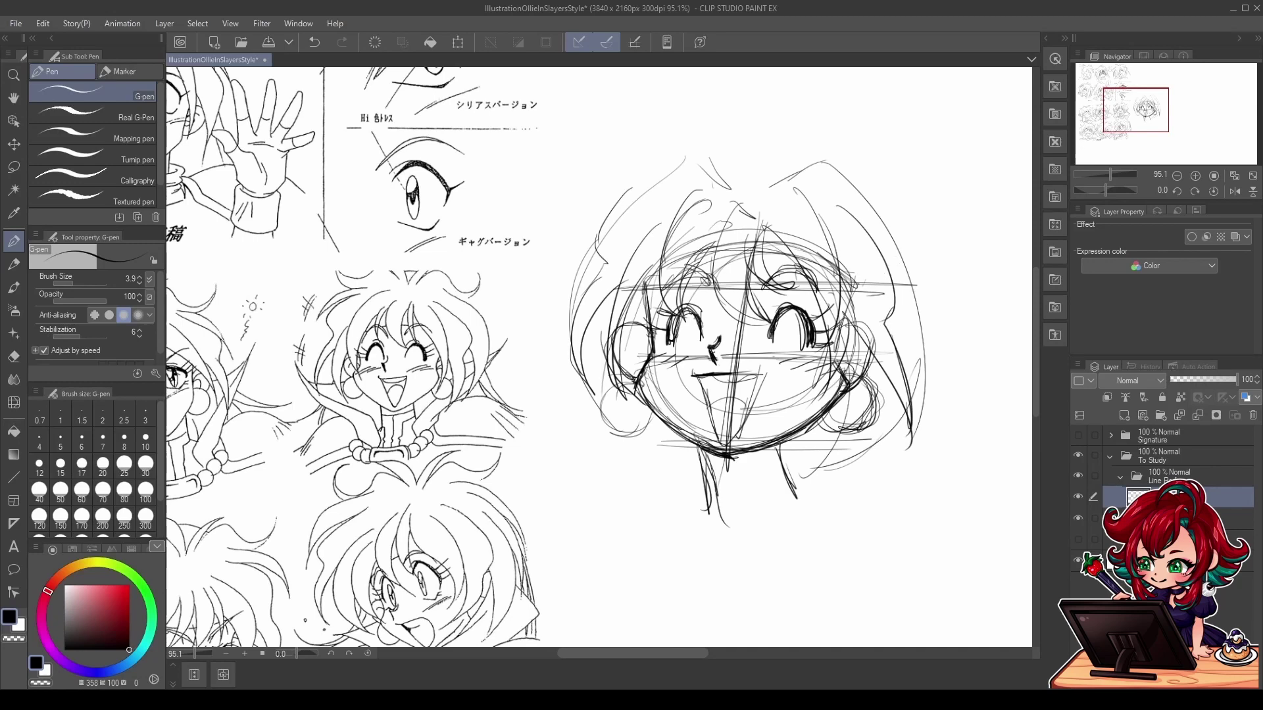
{"action": "left_click", "coordinate": [1105, 175]}
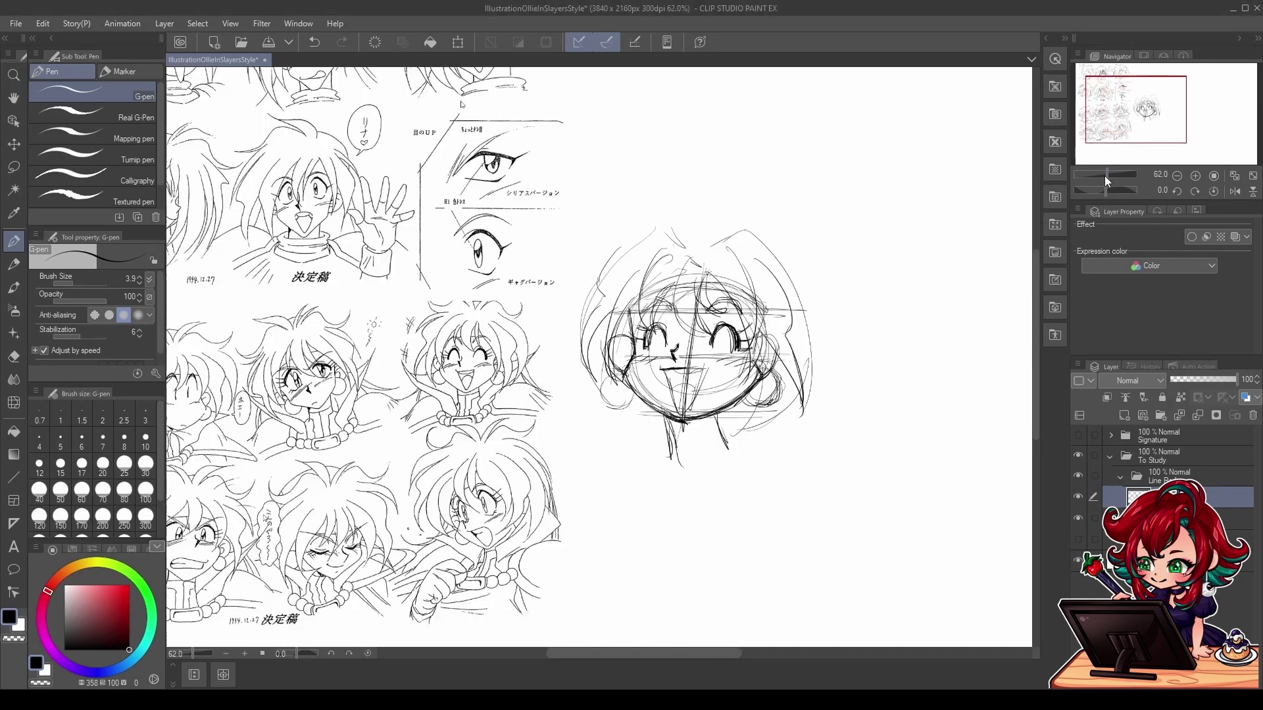
Step: Hide the finished head sketch and draw a large loose head circle on a new layer beside the lower reference heads
{"action": "left_click", "coordinate": [1079, 497]}
{"action": "left_click", "coordinate": [1124, 415]}
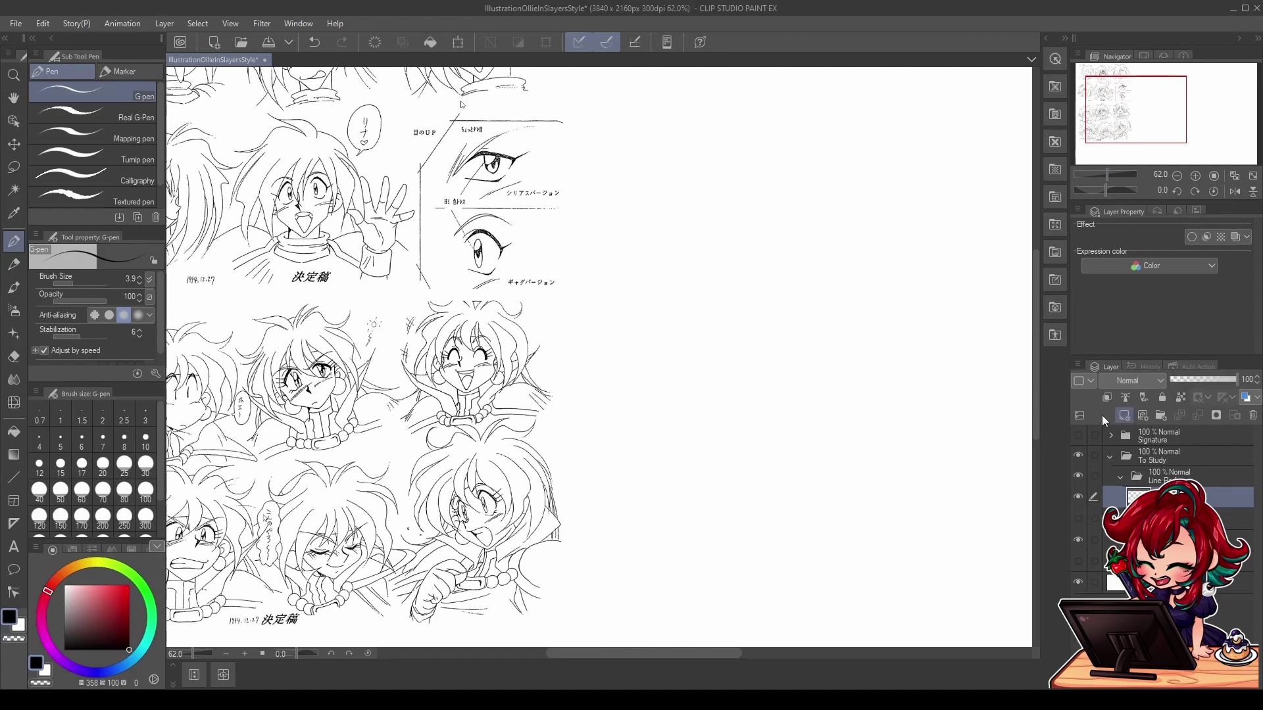
{"action": "left_click_drag", "start_coordinate": [885, 358], "coordinate": [797, 363]}
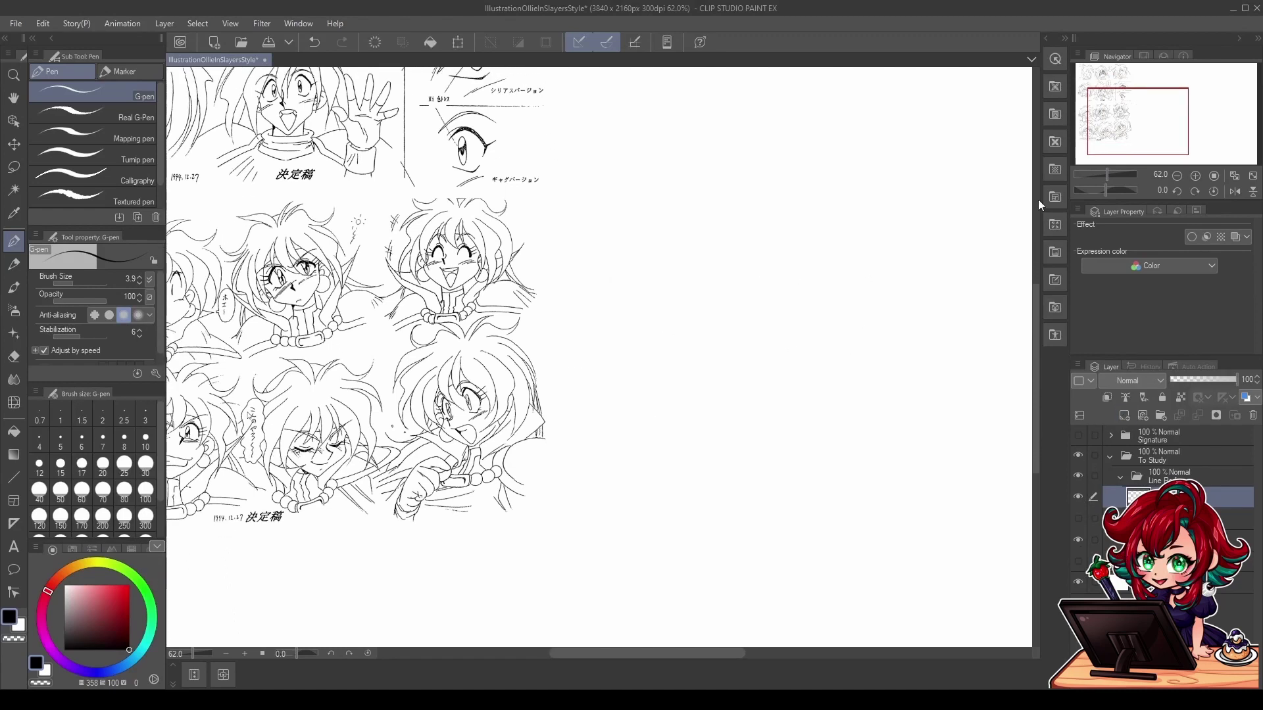
{"action": "left_click_drag", "start_coordinate": [1104, 173], "coordinate": [1110, 172]}
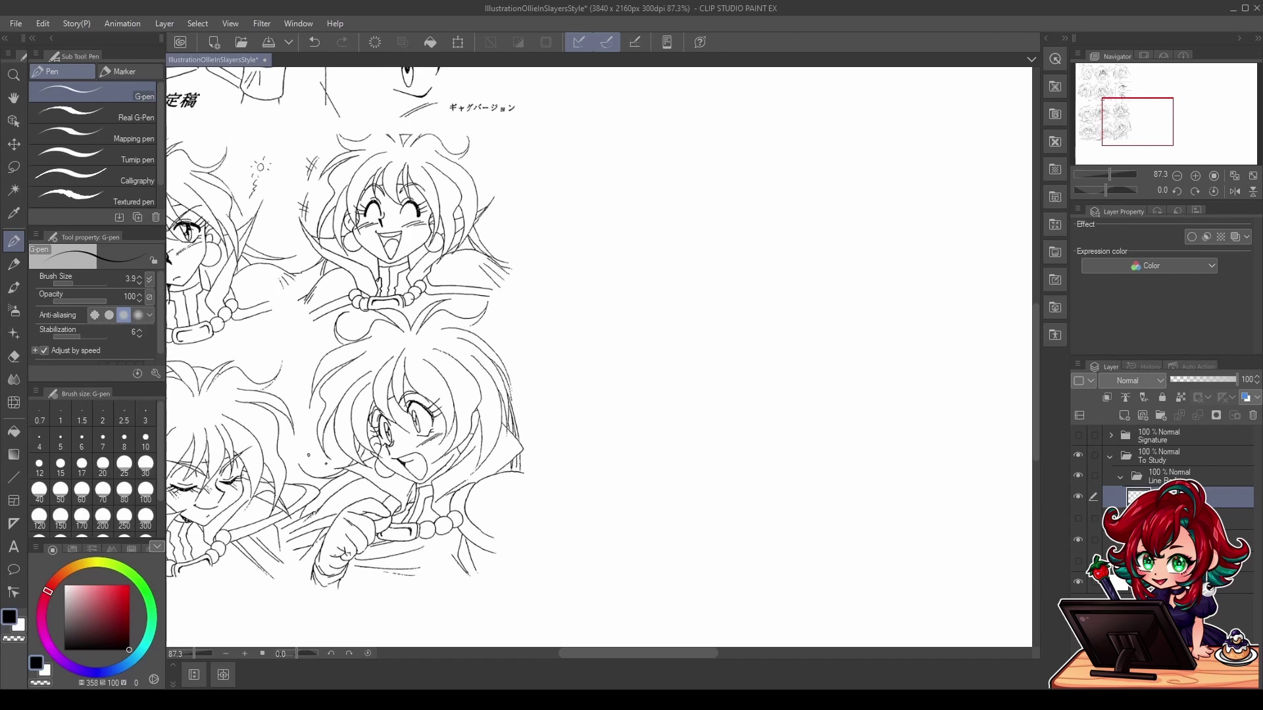
{"action": "mouse_move", "coordinate": [813, 227]}
{"action": "left_mouse_down"}
{"action": "mouse_move", "coordinate": [677, 366]}
{"action": "mouse_move", "coordinate": [822, 421]}
{"action": "mouse_move", "coordinate": [657, 369]}
{"action": "mouse_move", "coordinate": [914, 342]}
{"action": "left_mouse_up"}
{"action": "mouse_move", "coordinate": [855, 427]}
{"action": "left_mouse_down"}
{"action": "mouse_move", "coordinate": [868, 204]}
{"action": "mouse_move", "coordinate": [905, 302]}
{"action": "mouse_move", "coordinate": [908, 217]}
{"action": "left_mouse_up"}
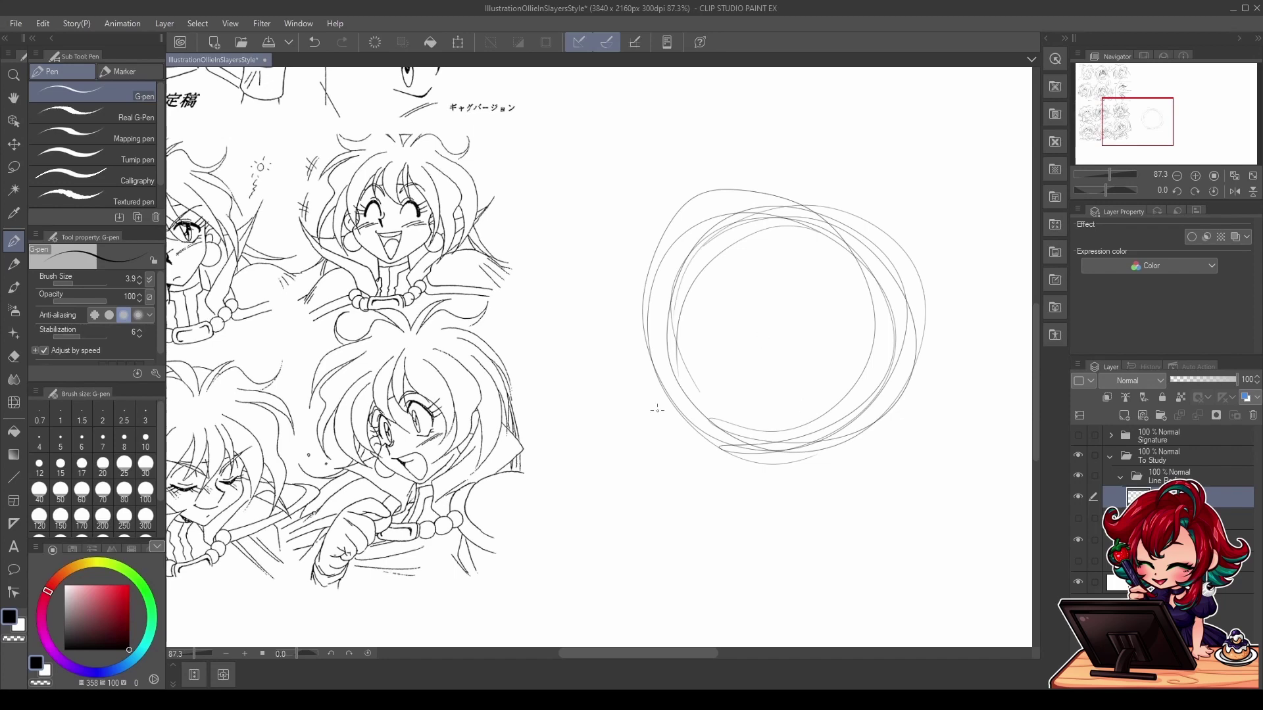
{"action": "left_click_drag", "start_coordinate": [1145, 131], "coordinate": [1128, 125]}
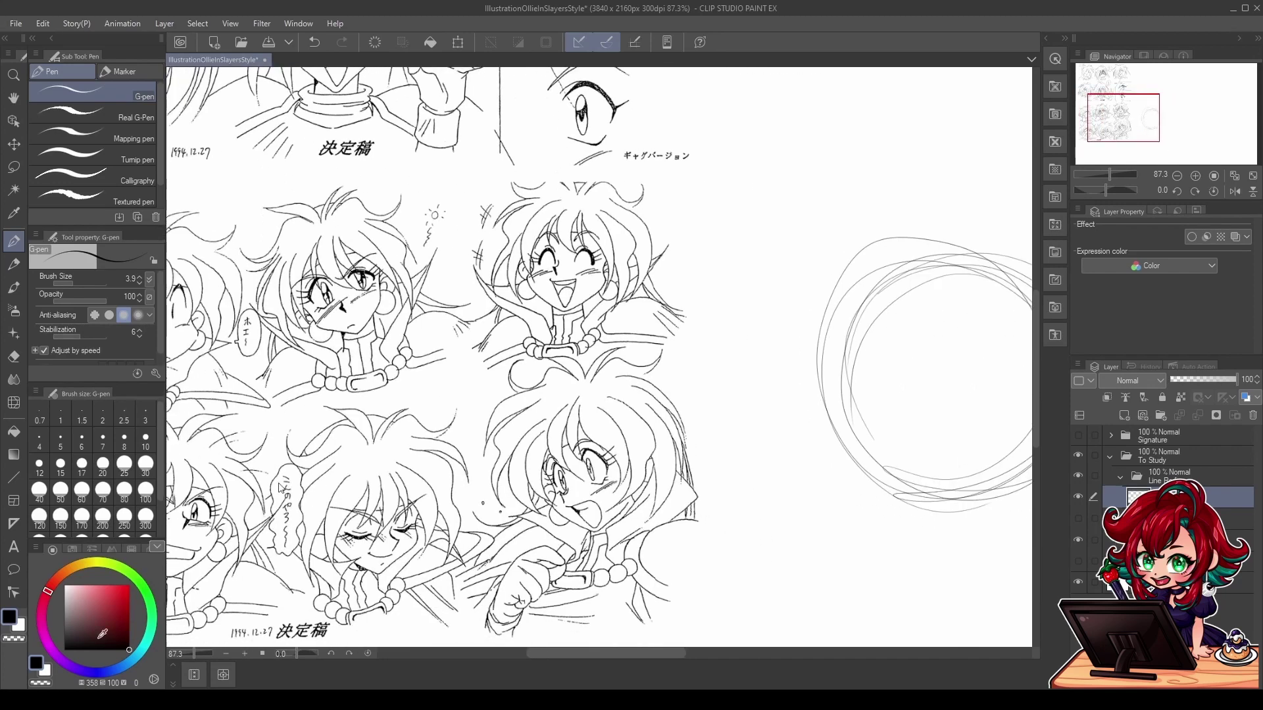
{"action": "left_click_drag", "start_coordinate": [120, 606], "coordinate": [278, 487]}
{"action": "mouse_move", "coordinate": [309, 220]}
{"action": "left_mouse_down"}
{"action": "mouse_move", "coordinate": [289, 259]}
{"action": "mouse_move", "coordinate": [369, 217]}
{"action": "mouse_move", "coordinate": [282, 316]}
{"action": "mouse_move", "coordinate": [381, 263]}
{"action": "left_mouse_up"}
{"action": "key", "text": "ctrl+z"}
{"action": "left_click", "coordinate": [129, 649]}
Step: Mark the chin position with a short dash just below the head circle
{"action": "left_click_drag", "start_coordinate": [693, 393], "coordinate": [490, 376]}
{"action": "left_click_drag", "start_coordinate": [684, 553], "coordinate": [708, 546]}
{"action": "mouse_move", "coordinate": [812, 435]}
{"action": "left_mouse_down"}
{"action": "mouse_move", "coordinate": [698, 549]}
{"action": "mouse_move", "coordinate": [605, 299]}
{"action": "mouse_move", "coordinate": [668, 537]}
{"action": "left_mouse_up"}
{"action": "mouse_move", "coordinate": [619, 275]}
{"action": "left_mouse_down"}
{"action": "mouse_move", "coordinate": [674, 546]}
{"action": "mouse_move", "coordinate": [722, 510]}
{"action": "left_mouse_up"}
{"action": "key", "text": "ctrl+z"}
{"action": "key", "text": "ctrl+z"}
{"action": "key", "text": "ctrl+z"}
{"action": "key", "text": "ctrl+z"}
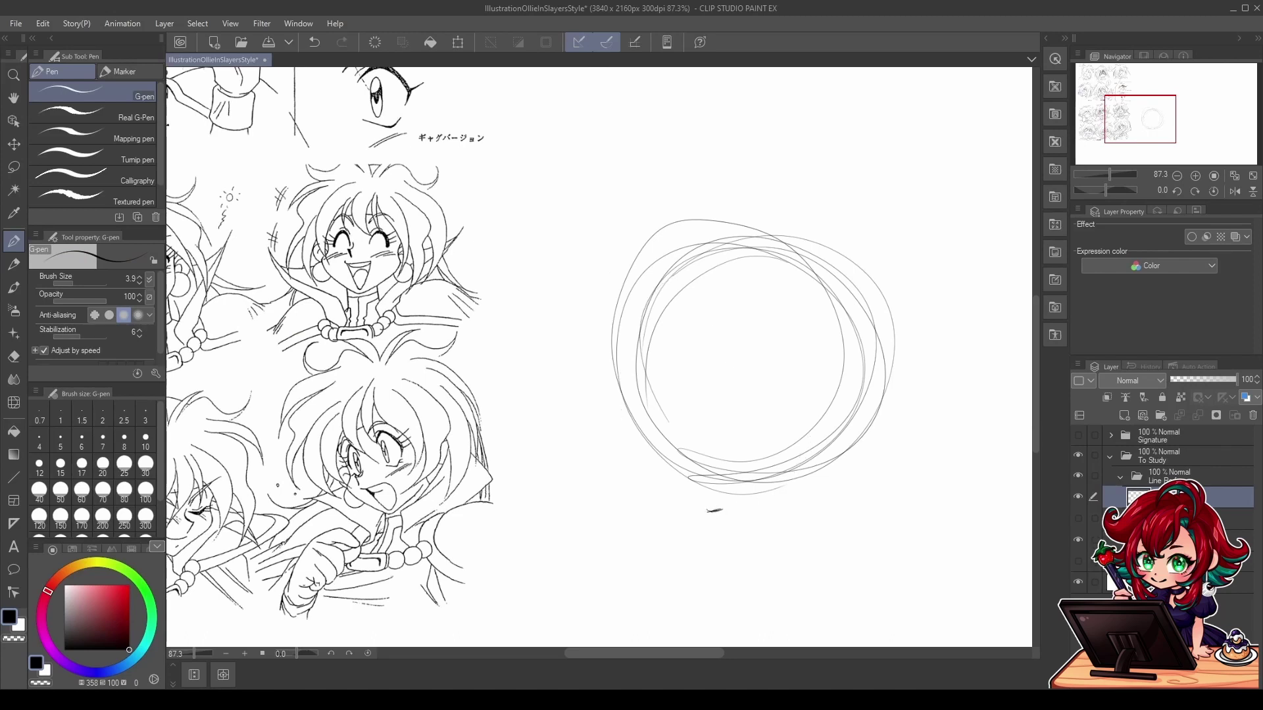
Step: Draw a slanted centre line down to the chin mark and a tilted cross guideline over the lower part of the circle
{"action": "mouse_move", "coordinate": [836, 379]}
{"action": "left_mouse_down"}
{"action": "mouse_move", "coordinate": [859, 398]}
{"action": "mouse_move", "coordinate": [681, 256]}
{"action": "mouse_move", "coordinate": [745, 470]}
{"action": "mouse_move", "coordinate": [707, 230]}
{"action": "mouse_move", "coordinate": [698, 468]}
{"action": "left_mouse_up"}
{"action": "left_click_drag", "start_coordinate": [663, 328], "coordinate": [717, 538]}
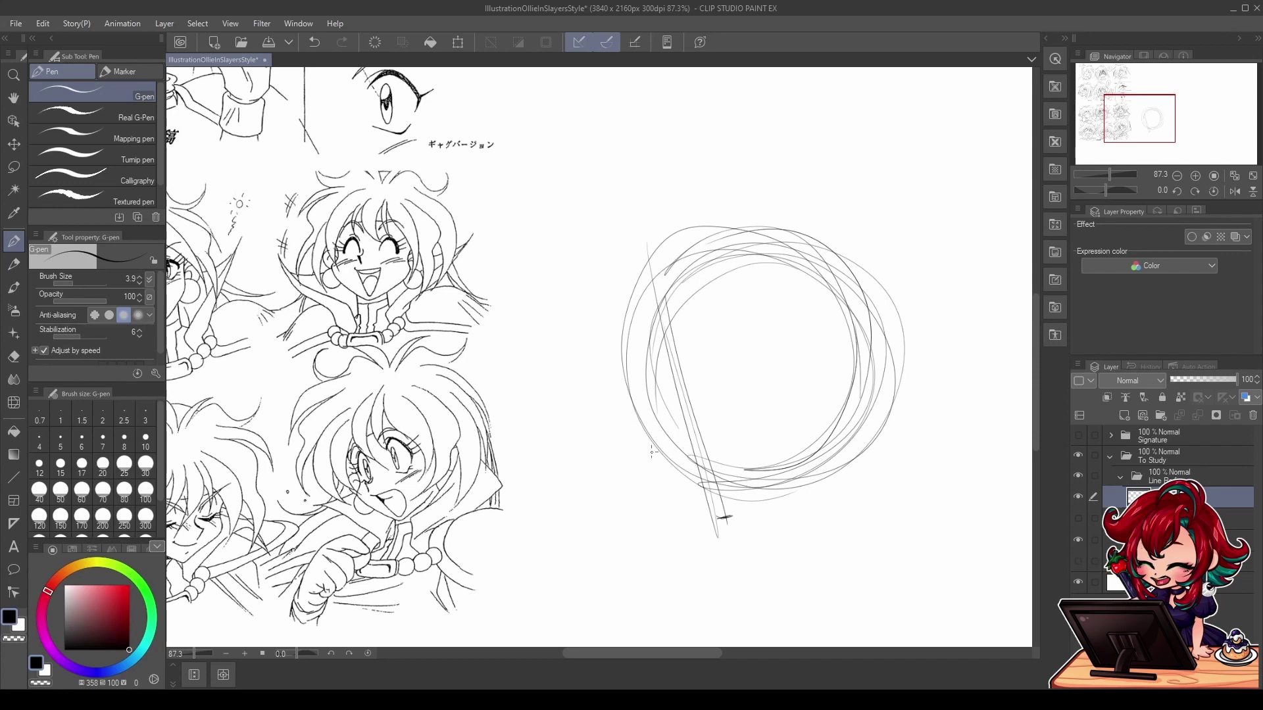
{"action": "left_click_drag", "start_coordinate": [636, 454], "coordinate": [934, 363]}
{"action": "left_click_drag", "start_coordinate": [688, 437], "coordinate": [890, 381]}
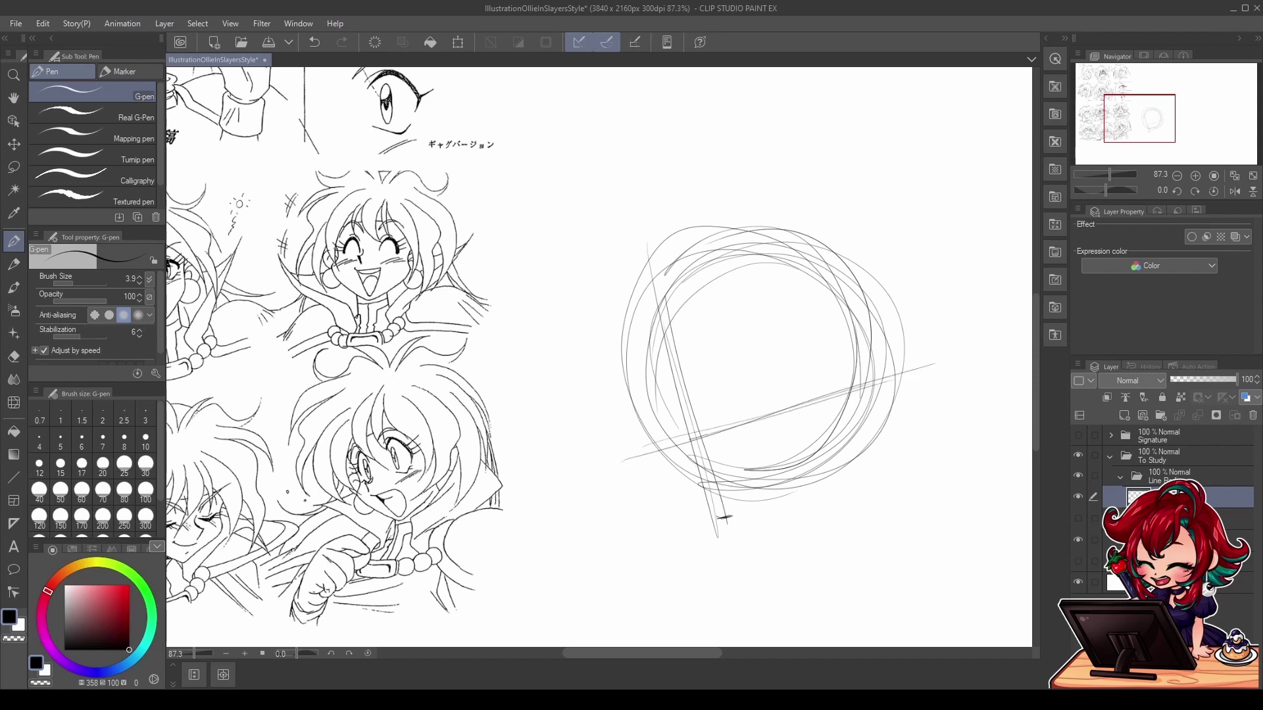
Step: Add a double-headed arrow beside the head marking the distance from the lower guideline to the chin
{"action": "key", "text": "ctrl+z"}
{"action": "left_click_drag", "start_coordinate": [639, 464], "coordinate": [660, 524]}
{"action": "left_click_drag", "start_coordinate": [627, 467], "coordinate": [646, 477]}
{"action": "left_click_drag", "start_coordinate": [644, 527], "coordinate": [663, 523]}
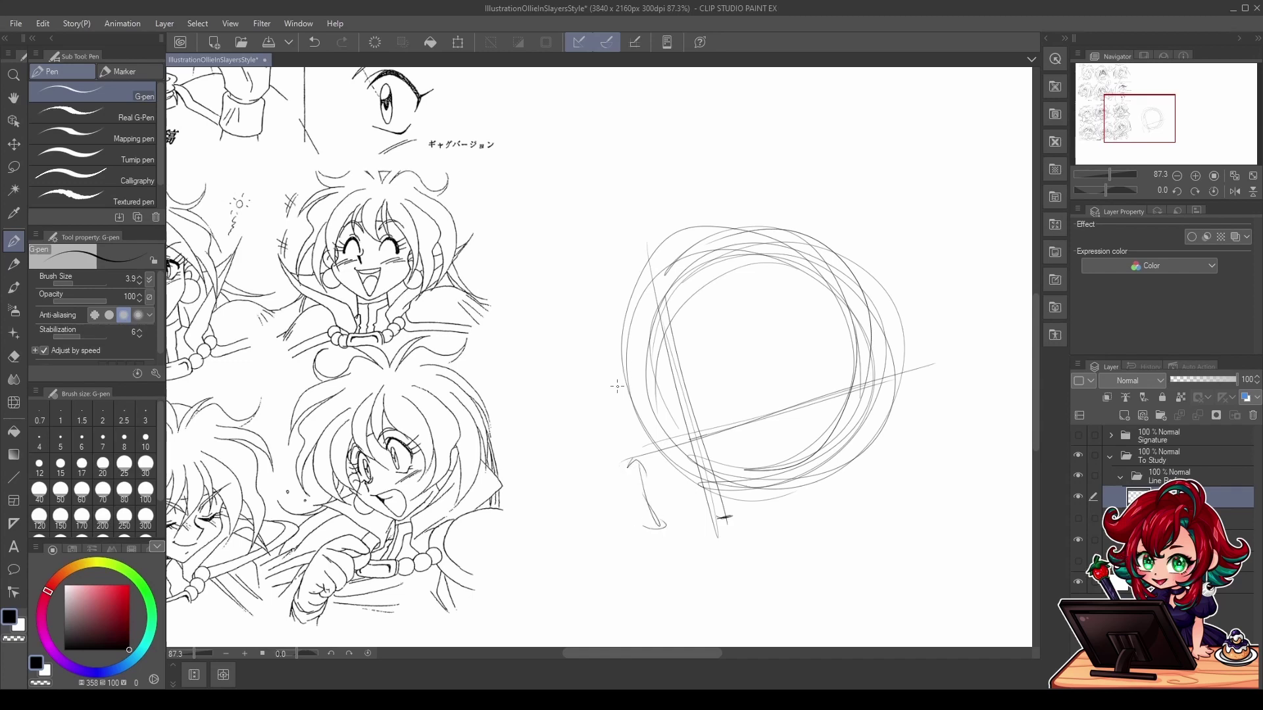
Step: Draw a tilted guideline across the upper circle, parallel to the lower one, and an arrow marking the spacing between them
{"action": "mouse_move", "coordinate": [630, 428]}
{"action": "left_mouse_down"}
{"action": "mouse_move", "coordinate": [614, 365]}
{"action": "mouse_move", "coordinate": [844, 290]}
{"action": "left_mouse_up"}
{"action": "left_click_drag", "start_coordinate": [673, 344], "coordinate": [841, 285]}
{"action": "left_click_drag", "start_coordinate": [722, 330], "coordinate": [863, 276]}
{"action": "left_click_drag", "start_coordinate": [606, 386], "coordinate": [616, 365]}
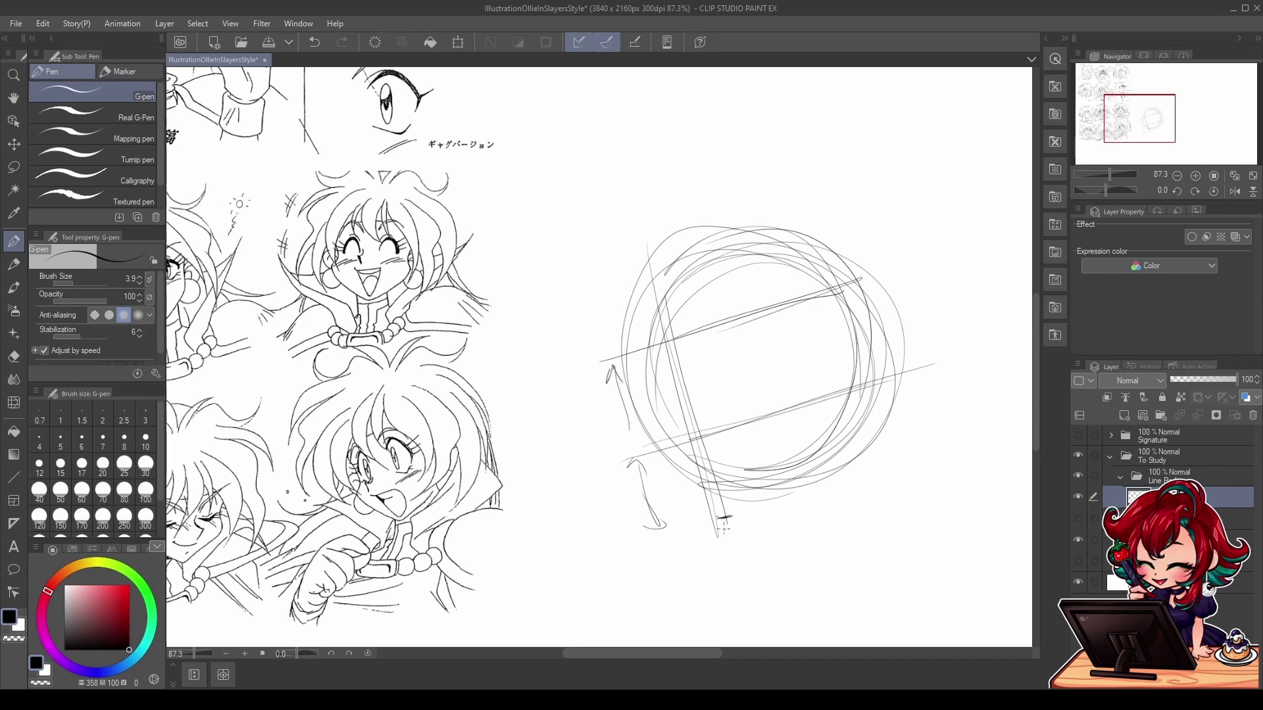
{"action": "left_click_drag", "start_coordinate": [719, 519], "coordinate": [726, 518]}
{"action": "mouse_move", "coordinate": [615, 376]}
{"action": "left_mouse_down"}
{"action": "mouse_move", "coordinate": [684, 368]}
{"action": "mouse_move", "coordinate": [789, 329]}
{"action": "mouse_move", "coordinate": [849, 369]}
{"action": "left_mouse_up"}
{"action": "key", "text": "ctrl+z"}
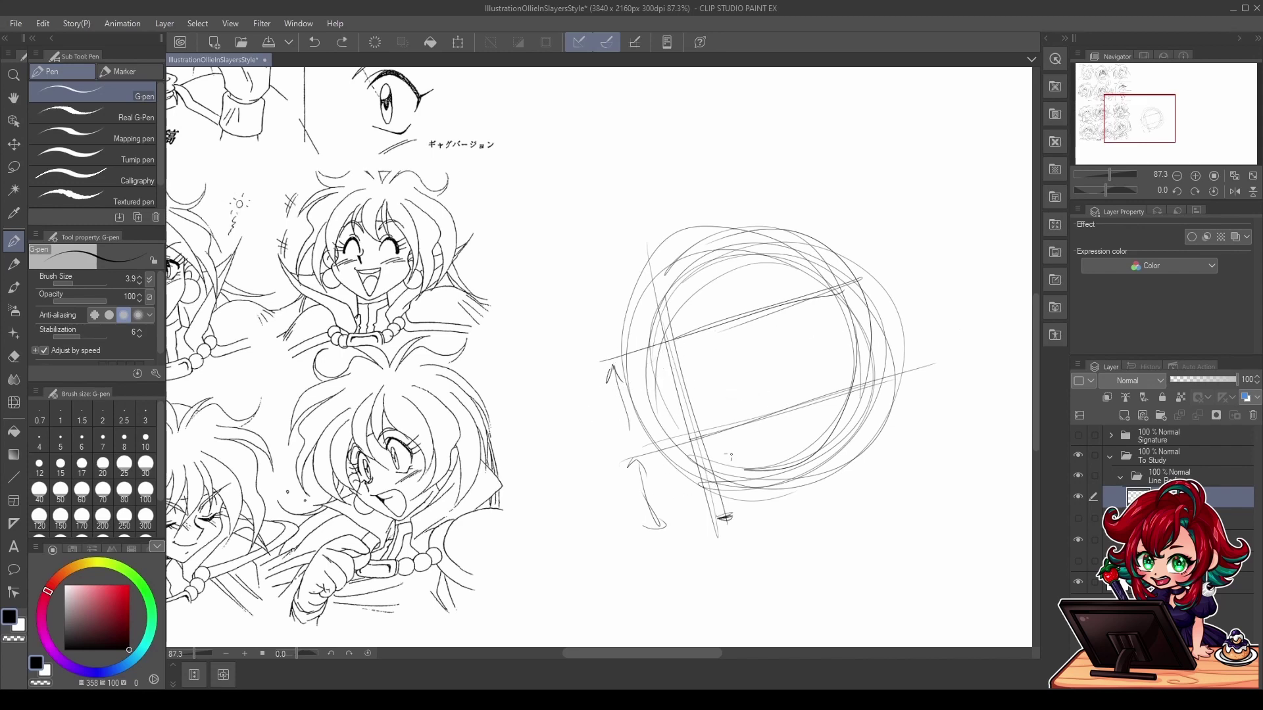
{"action": "left_click_drag", "start_coordinate": [861, 398], "coordinate": [849, 475]}
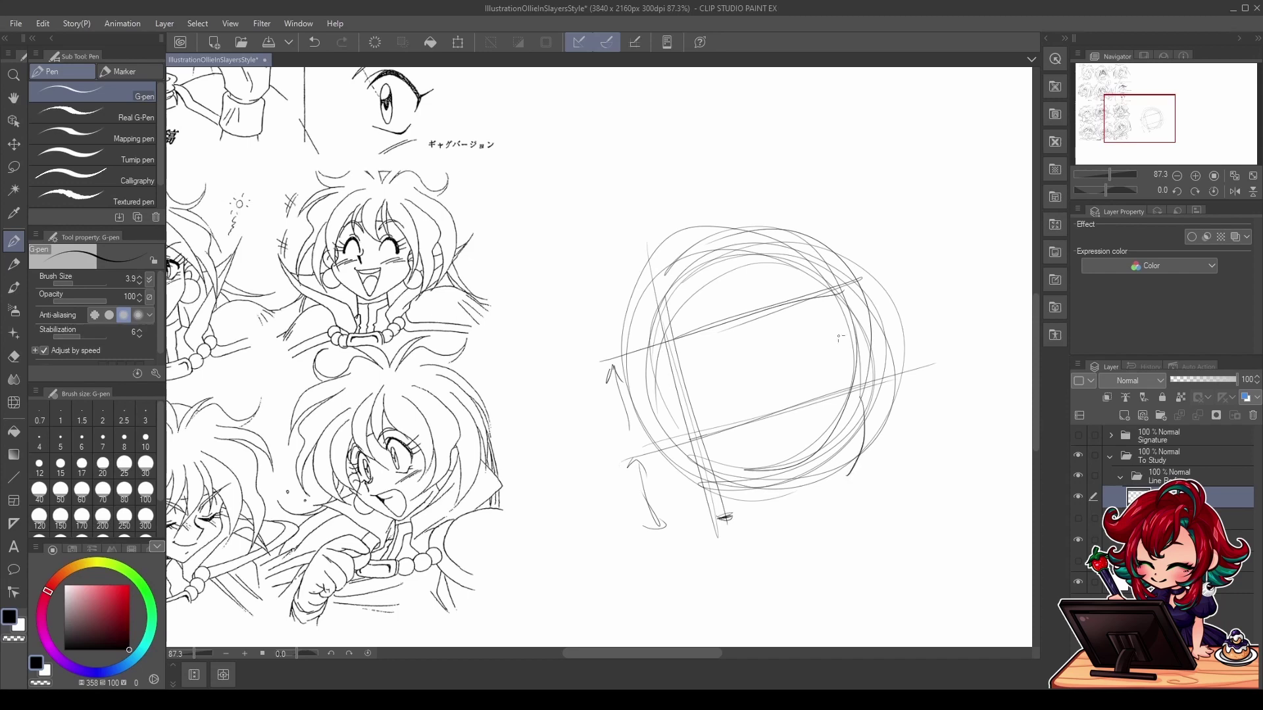
{"action": "left_click_drag", "start_coordinate": [826, 312], "coordinate": [850, 382]}
{"action": "key", "text": "ctrl+z"}
{"action": "key", "text": "ctrl+z"}
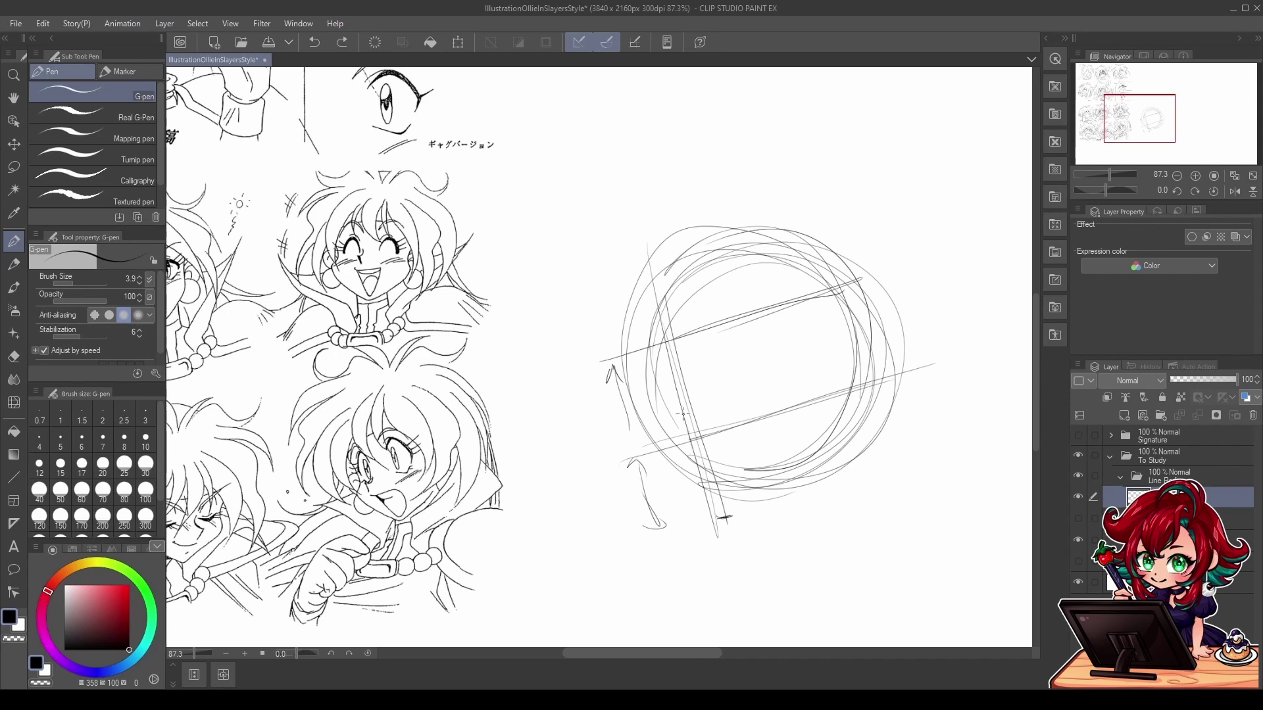
Step: Draw a small angular nose on the centre line just above the lower guideline and darken that guideline
{"action": "left_click_drag", "start_coordinate": [683, 411], "coordinate": [682, 403]}
{"action": "mouse_move", "coordinate": [684, 414]}
{"action": "left_mouse_down"}
{"action": "mouse_move", "coordinate": [670, 429]}
{"action": "mouse_move", "coordinate": [685, 446]}
{"action": "mouse_move", "coordinate": [669, 428]}
{"action": "mouse_move", "coordinate": [680, 423]}
{"action": "left_mouse_up"}
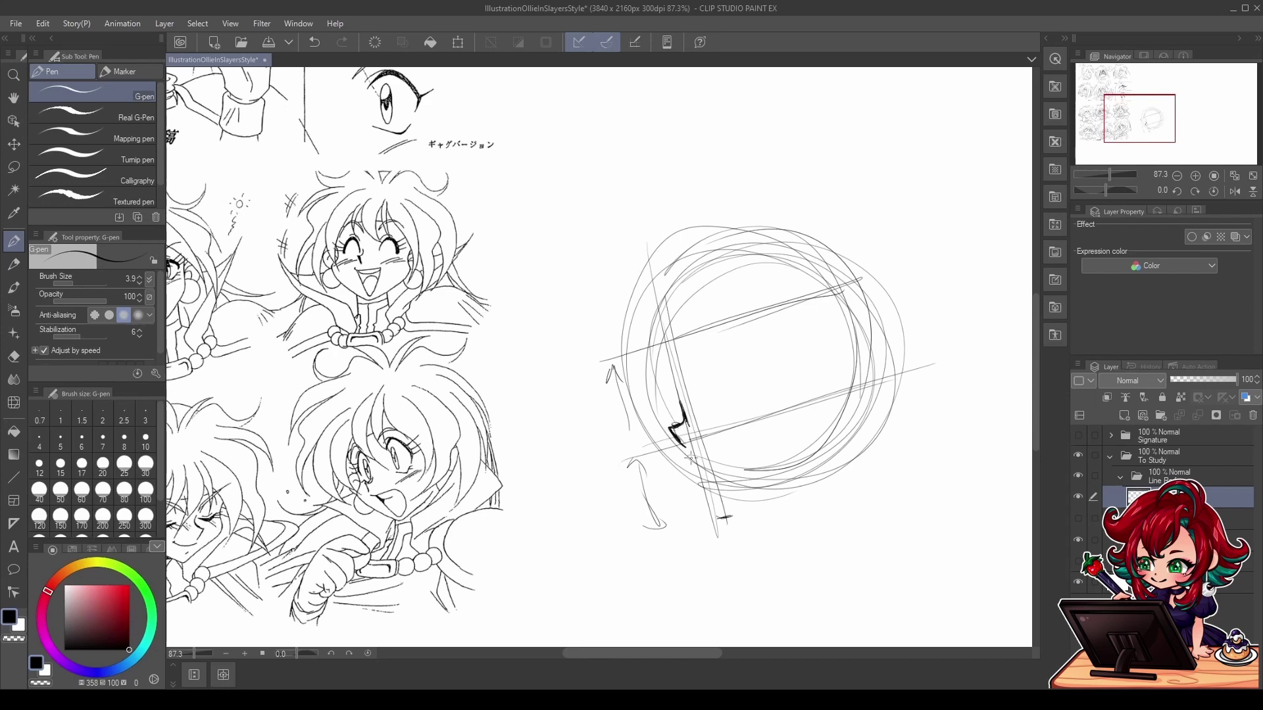
{"action": "left_click_drag", "start_coordinate": [661, 449], "coordinate": [823, 393]}
{"action": "left_click_drag", "start_coordinate": [697, 438], "coordinate": [871, 385]}
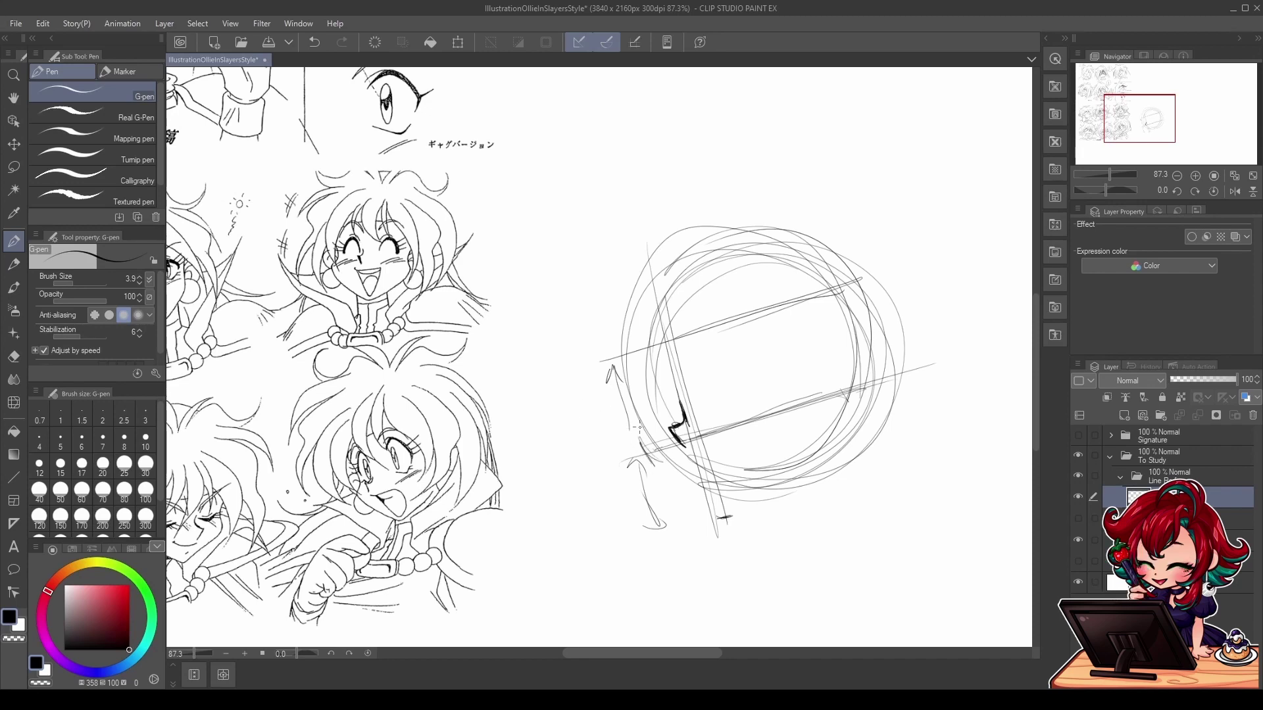
Step: Draw the face contour from the far temple over the cheek to the chin, and the near jawline up toward the ear
{"action": "mouse_move", "coordinate": [639, 428]}
{"action": "left_mouse_down"}
{"action": "mouse_move", "coordinate": [641, 445]}
{"action": "mouse_move", "coordinate": [615, 353]}
{"action": "mouse_move", "coordinate": [646, 424]}
{"action": "mouse_move", "coordinate": [637, 455]}
{"action": "mouse_move", "coordinate": [691, 506]}
{"action": "left_mouse_up"}
{"action": "mouse_move", "coordinate": [638, 454]}
{"action": "left_mouse_down"}
{"action": "mouse_move", "coordinate": [733, 519]}
{"action": "mouse_move", "coordinate": [839, 442]}
{"action": "left_mouse_up"}
{"action": "mouse_move", "coordinate": [738, 517]}
{"action": "left_mouse_down"}
{"action": "mouse_move", "coordinate": [767, 506]}
{"action": "mouse_move", "coordinate": [835, 434]}
{"action": "mouse_move", "coordinate": [826, 438]}
{"action": "left_mouse_up"}
{"action": "left_click_drag", "start_coordinate": [793, 480], "coordinate": [752, 503]}
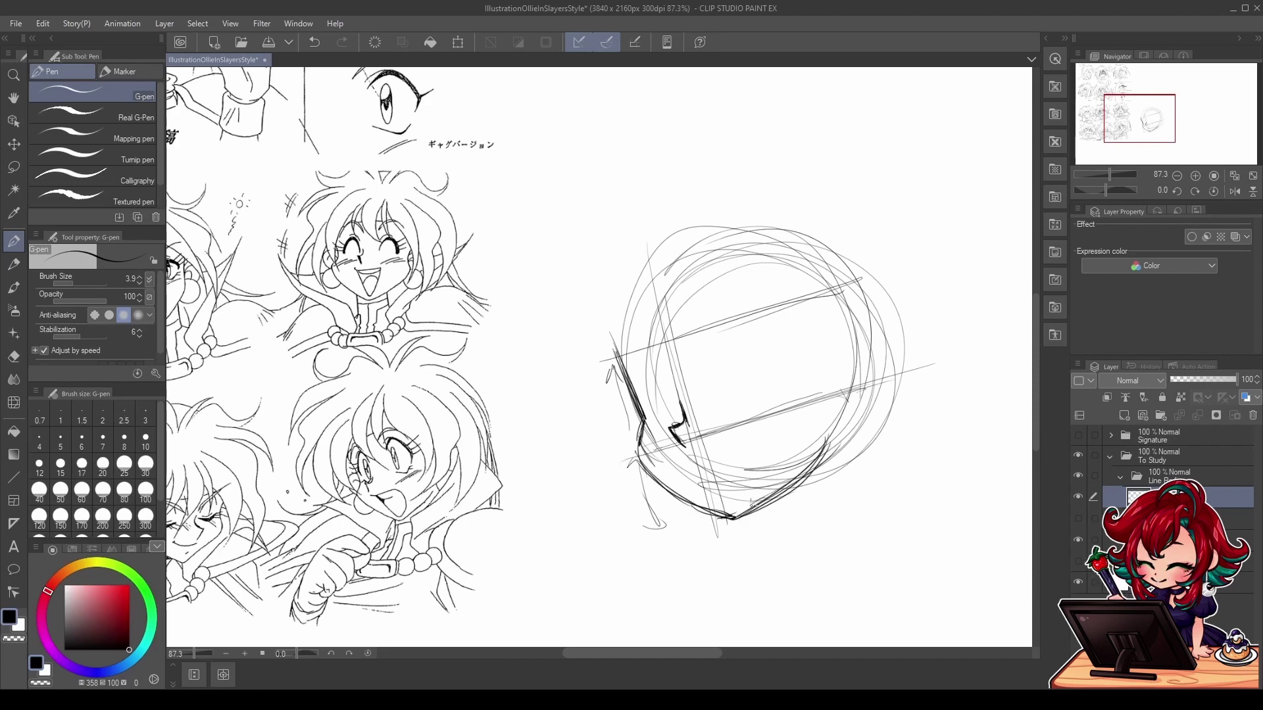
Step: Sketch the near ear between the two guidelines with a round earring beneath it
{"action": "mouse_move", "coordinate": [825, 358]}
{"action": "left_mouse_down"}
{"action": "mouse_move", "coordinate": [848, 421]}
{"action": "mouse_move", "coordinate": [832, 411]}
{"action": "mouse_move", "coordinate": [883, 386]}
{"action": "mouse_move", "coordinate": [837, 347]}
{"action": "mouse_move", "coordinate": [848, 413]}
{"action": "left_mouse_up"}
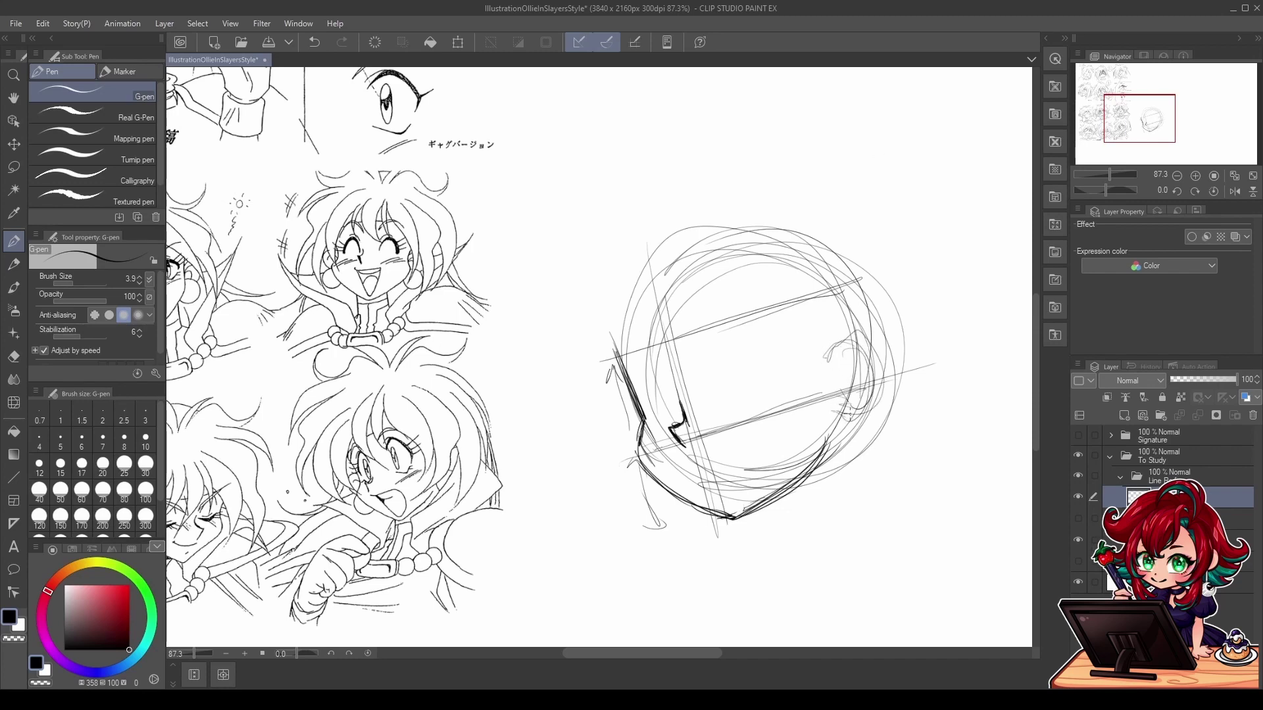
{"action": "left_click_drag", "start_coordinate": [632, 462], "coordinate": [872, 372]}
Step: Draw the outline of a wide open smiling mouth between the nose and the chin
{"action": "mouse_move", "coordinate": [734, 432]}
{"action": "left_mouse_down"}
{"action": "mouse_move", "coordinate": [894, 377]}
{"action": "mouse_move", "coordinate": [840, 409]}
{"action": "mouse_move", "coordinate": [878, 368]}
{"action": "mouse_move", "coordinate": [880, 388]}
{"action": "mouse_move", "coordinate": [822, 454]}
{"action": "mouse_move", "coordinate": [866, 459]}
{"action": "mouse_move", "coordinate": [848, 411]}
{"action": "mouse_move", "coordinate": [852, 454]}
{"action": "mouse_move", "coordinate": [680, 444]}
{"action": "mouse_move", "coordinate": [678, 401]}
{"action": "left_mouse_up"}
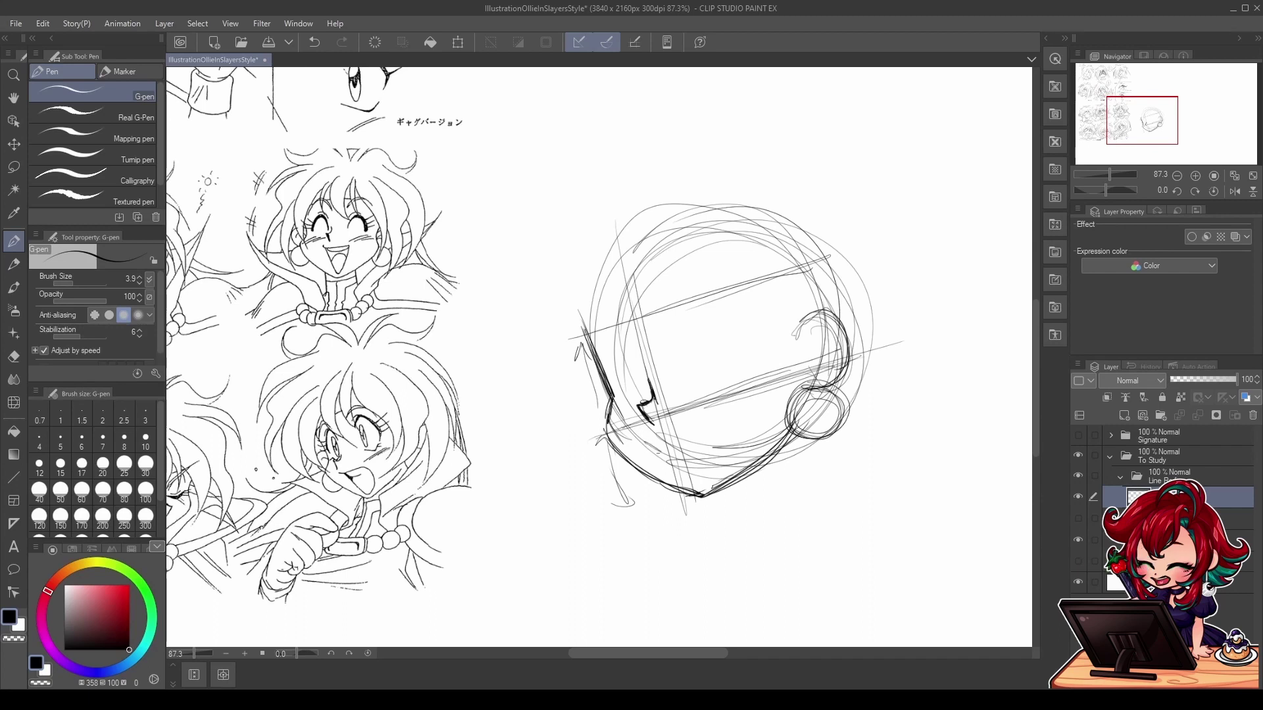
{"action": "mouse_move", "coordinate": [690, 475]}
{"action": "left_mouse_down"}
{"action": "mouse_move", "coordinate": [653, 448]}
{"action": "mouse_move", "coordinate": [711, 488]}
{"action": "left_mouse_up"}
{"action": "key", "text": "ctrl+z"}
{"action": "mouse_move", "coordinate": [642, 442]}
{"action": "left_mouse_down"}
{"action": "mouse_move", "coordinate": [697, 425]}
{"action": "mouse_move", "coordinate": [714, 461]}
{"action": "mouse_move", "coordinate": [716, 434]}
{"action": "mouse_move", "coordinate": [685, 422]}
{"action": "mouse_move", "coordinate": [642, 441]}
{"action": "mouse_move", "coordinate": [707, 424]}
{"action": "left_mouse_up"}
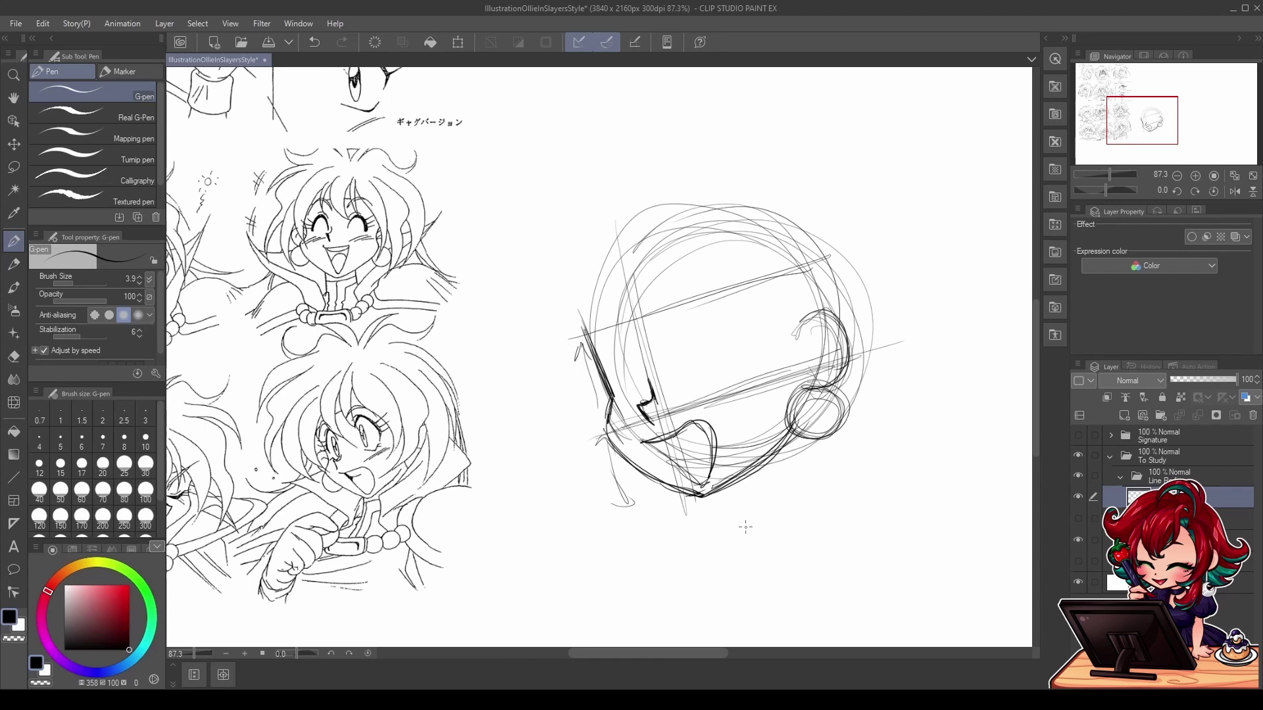
{"action": "left_click_drag", "start_coordinate": [745, 526], "coordinate": [785, 592]}
{"action": "left_click_drag", "start_coordinate": [732, 536], "coordinate": [785, 597]}
{"action": "mouse_move", "coordinate": [768, 520]}
{"action": "left_mouse_down"}
{"action": "mouse_move", "coordinate": [788, 549]}
{"action": "mouse_move", "coordinate": [798, 517]}
{"action": "left_mouse_up"}
{"action": "key", "text": "ctrl+z"}
{"action": "key", "text": "ctrl+z"}
{"action": "key", "text": "ctrl+z"}
{"action": "key", "text": "ctrl+z"}
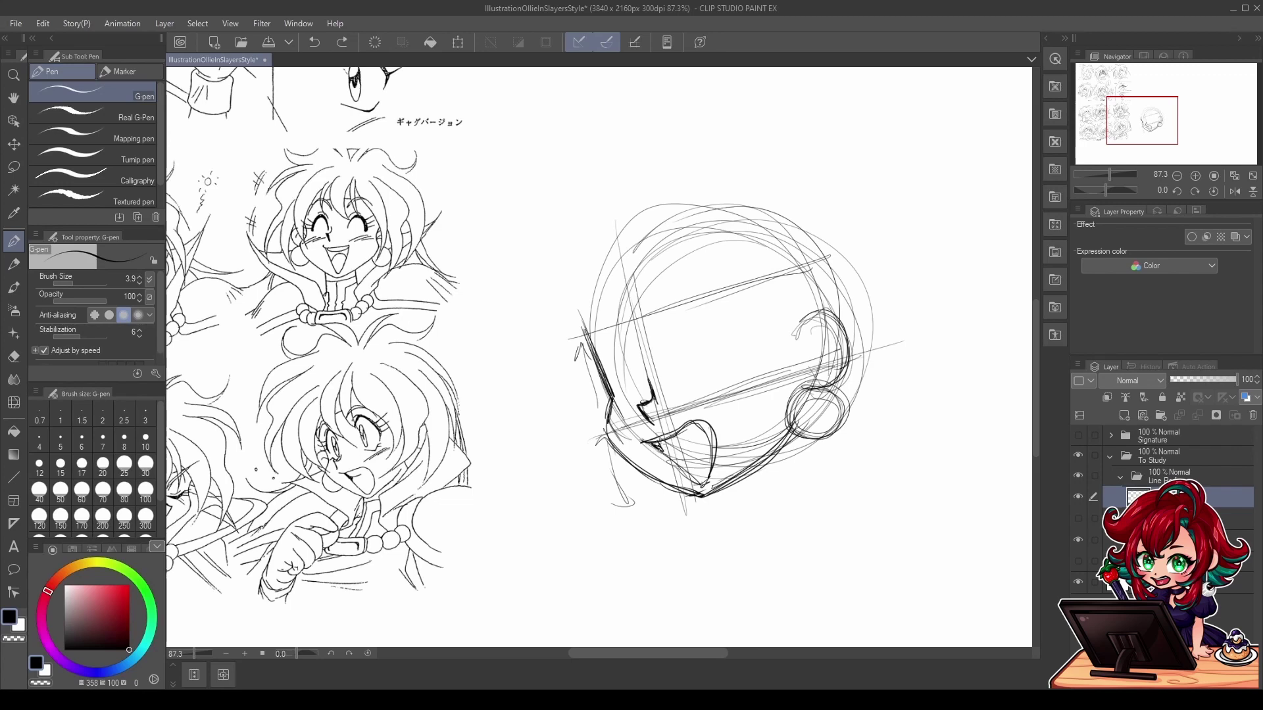
Step: Add dark inner lines at the mouth's far corner and darken its near edge down to the chin
{"action": "left_click_drag", "start_coordinate": [655, 439], "coordinate": [671, 451]}
{"action": "left_click_drag", "start_coordinate": [663, 450], "coordinate": [694, 447]}
{"action": "mouse_move", "coordinate": [663, 459]}
{"action": "left_mouse_down"}
{"action": "mouse_move", "coordinate": [694, 441]}
{"action": "mouse_move", "coordinate": [673, 459]}
{"action": "mouse_move", "coordinate": [682, 466]}
{"action": "mouse_move", "coordinate": [665, 455]}
{"action": "mouse_move", "coordinate": [693, 482]}
{"action": "left_mouse_up"}
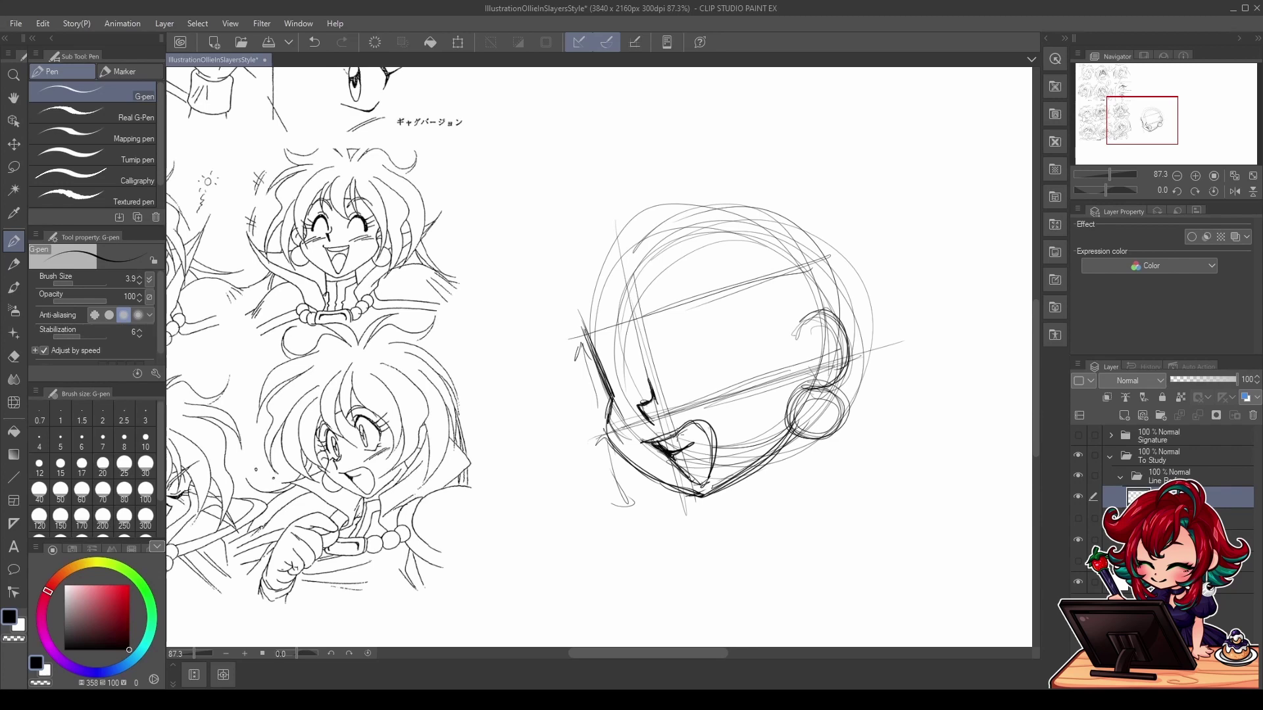
{"action": "left_click_drag", "start_coordinate": [696, 422], "coordinate": [713, 498]}
{"action": "mouse_move", "coordinate": [739, 353]}
{"action": "left_mouse_down"}
{"action": "mouse_move", "coordinate": [756, 361]}
{"action": "mouse_move", "coordinate": [741, 369]}
{"action": "left_mouse_up"}
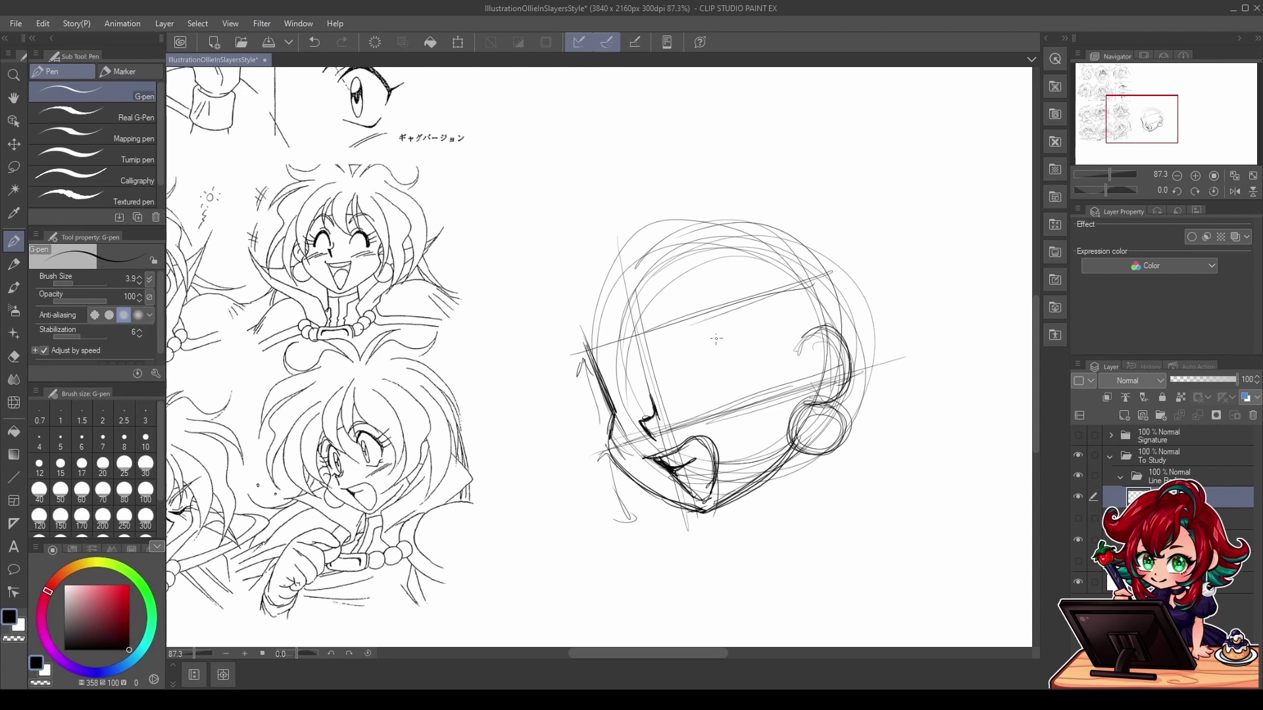
{"action": "left_click_drag", "start_coordinate": [727, 312], "coordinate": [751, 392]}
{"action": "key", "text": "ctrl+z"}
Step: Sketch a tall five-sided eye-shape diagram with a pointed top in the blank area below the new head
{"action": "mouse_move", "coordinate": [751, 312]}
{"action": "left_mouse_down"}
{"action": "mouse_move", "coordinate": [865, 377]}
{"action": "mouse_move", "coordinate": [794, 239]}
{"action": "mouse_move", "coordinate": [699, 240]}
{"action": "mouse_move", "coordinate": [842, 296]}
{"action": "mouse_move", "coordinate": [873, 296]}
{"action": "mouse_move", "coordinate": [884, 255]}
{"action": "left_mouse_up"}
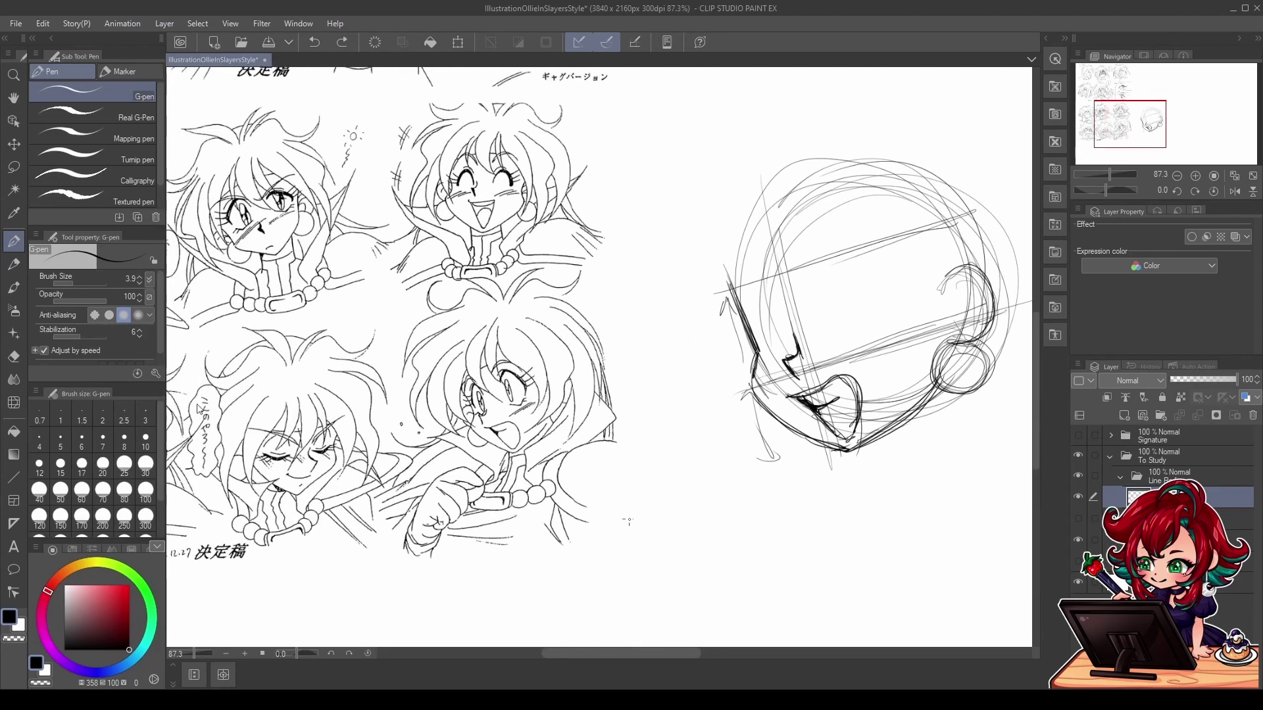
{"action": "mouse_move", "coordinate": [627, 507]}
{"action": "left_mouse_down"}
{"action": "mouse_move", "coordinate": [665, 482]}
{"action": "mouse_move", "coordinate": [723, 530]}
{"action": "mouse_move", "coordinate": [631, 623]}
{"action": "mouse_move", "coordinate": [711, 615]}
{"action": "left_mouse_up"}
{"action": "left_click_drag", "start_coordinate": [724, 528], "coordinate": [695, 623]}
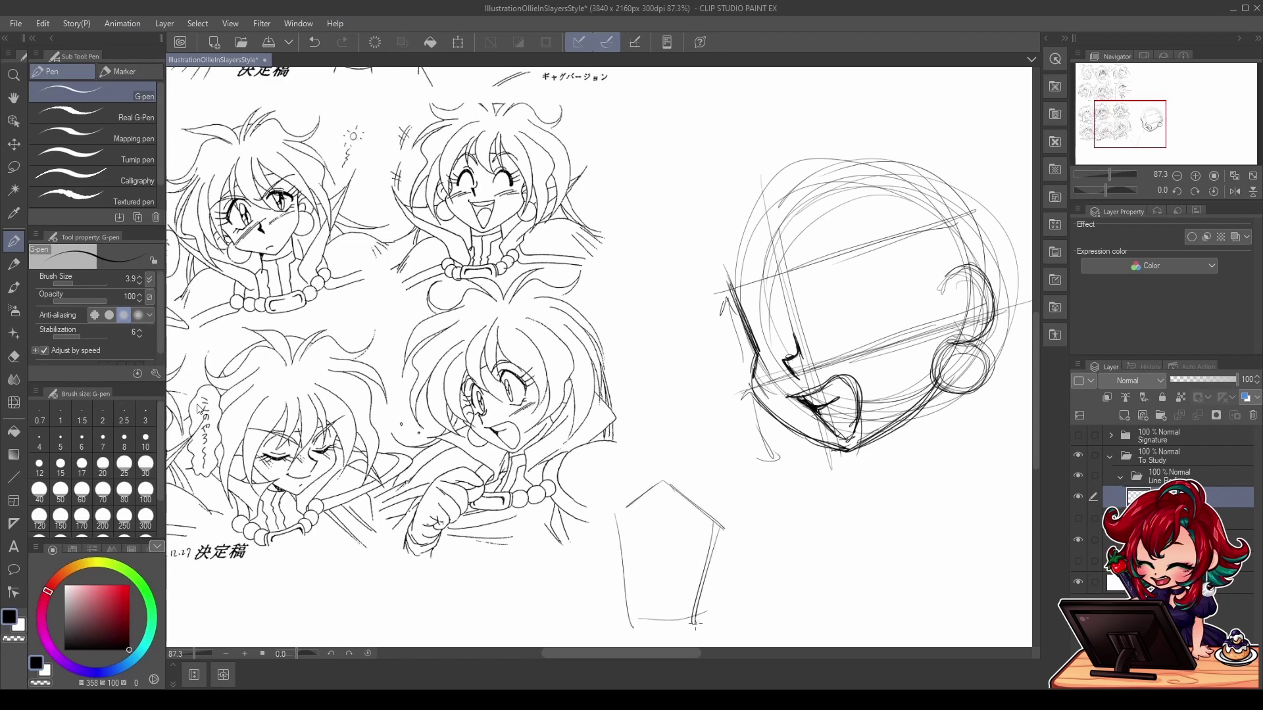
{"action": "left_click_drag", "start_coordinate": [613, 512], "coordinate": [628, 625]}
{"action": "left_click_drag", "start_coordinate": [738, 519], "coordinate": [742, 445]}
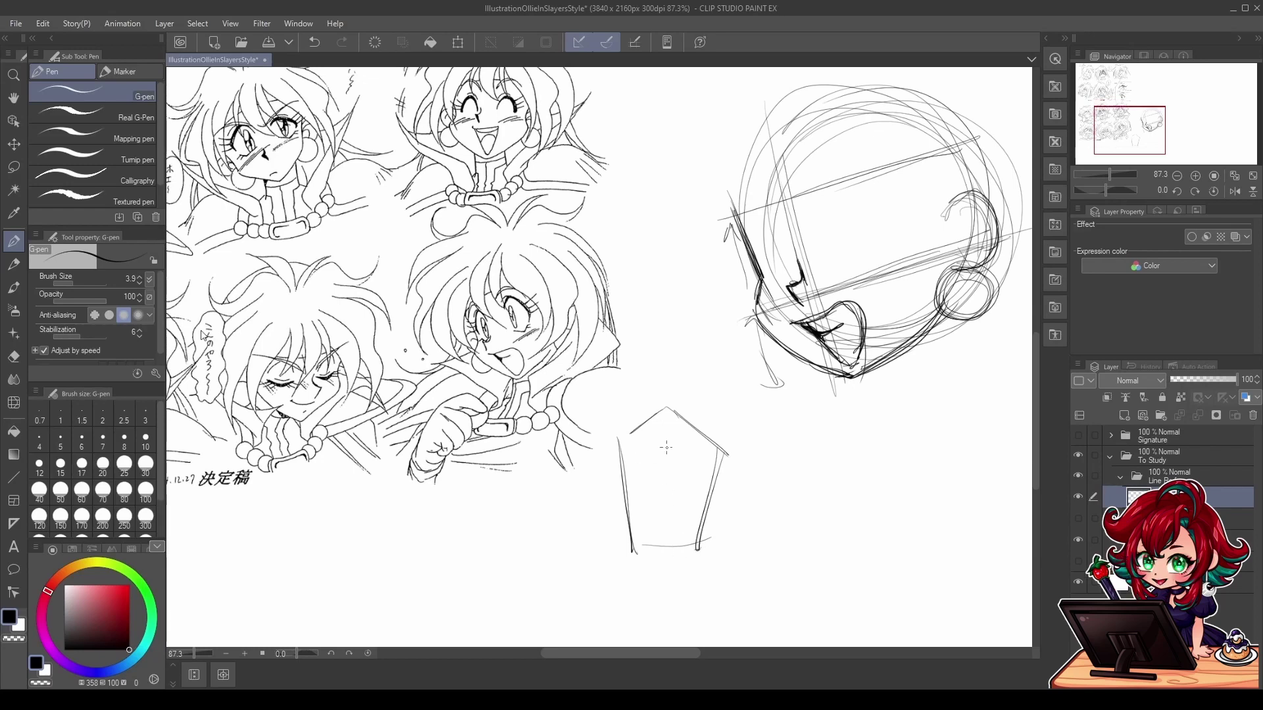
Step: Darken the bottom edge and the peaked upper edges of the five-sided eye diagram
{"action": "mouse_move", "coordinate": [694, 552]}
{"action": "left_mouse_down"}
{"action": "mouse_move", "coordinate": [633, 551]}
{"action": "mouse_move", "coordinate": [684, 562]}
{"action": "mouse_move", "coordinate": [706, 541]}
{"action": "mouse_move", "coordinate": [690, 559]}
{"action": "left_mouse_up"}
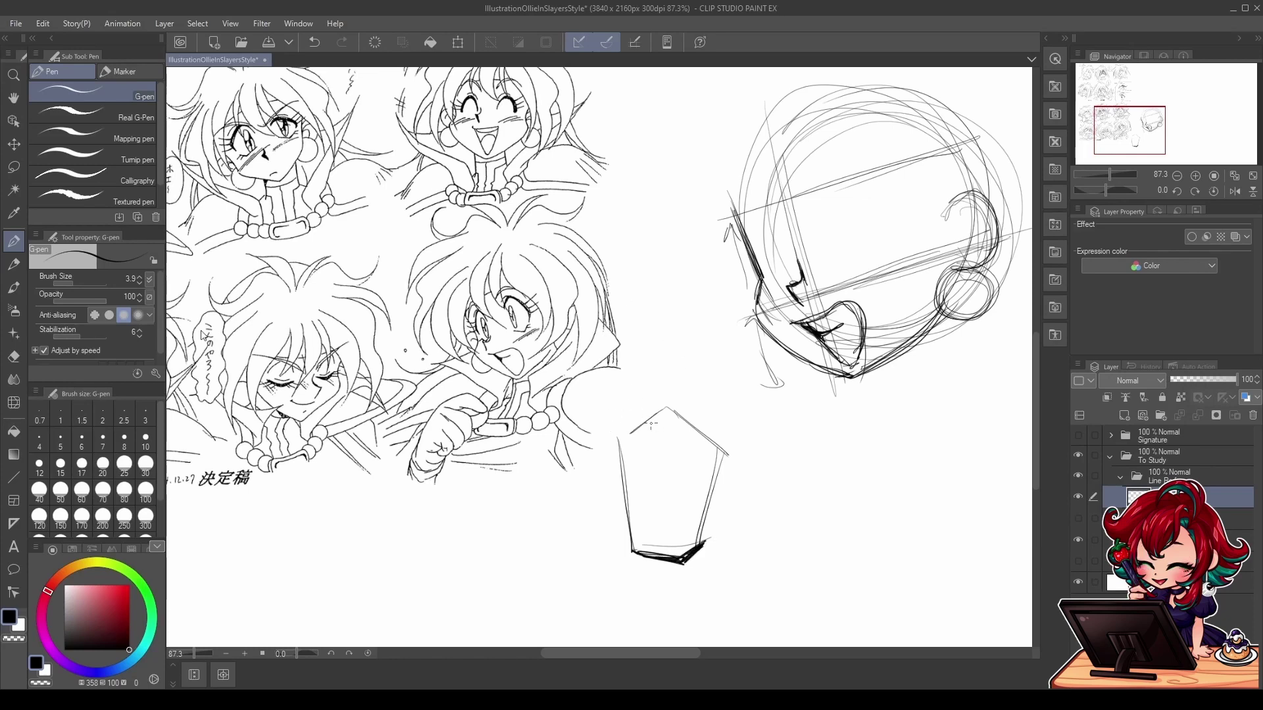
{"action": "mouse_move", "coordinate": [663, 405]}
{"action": "left_mouse_down"}
{"action": "mouse_move", "coordinate": [613, 443]}
{"action": "mouse_move", "coordinate": [666, 403]}
{"action": "mouse_move", "coordinate": [724, 453]}
{"action": "mouse_move", "coordinate": [730, 477]}
{"action": "mouse_move", "coordinate": [721, 455]}
{"action": "left_mouse_up"}
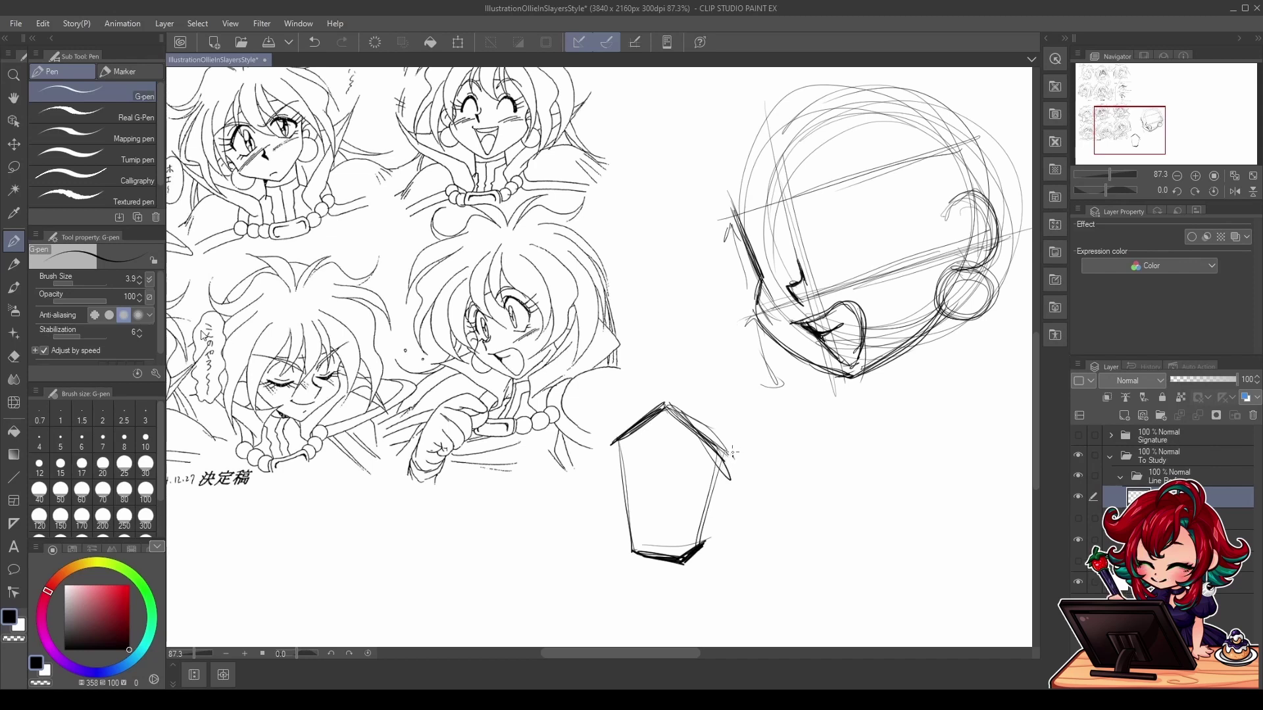
{"action": "mouse_move", "coordinate": [727, 454]}
{"action": "left_mouse_down"}
{"action": "mouse_move", "coordinate": [728, 429]}
{"action": "mouse_move", "coordinate": [734, 459]}
{"action": "left_mouse_up"}
{"action": "key", "text": "ctrl+z"}
Step: Sketch the near eye's angular upper lid and short lower lid between the two guidelines, darkening the lid corners
{"action": "left_click_drag", "start_coordinate": [730, 447], "coordinate": [591, 470]}
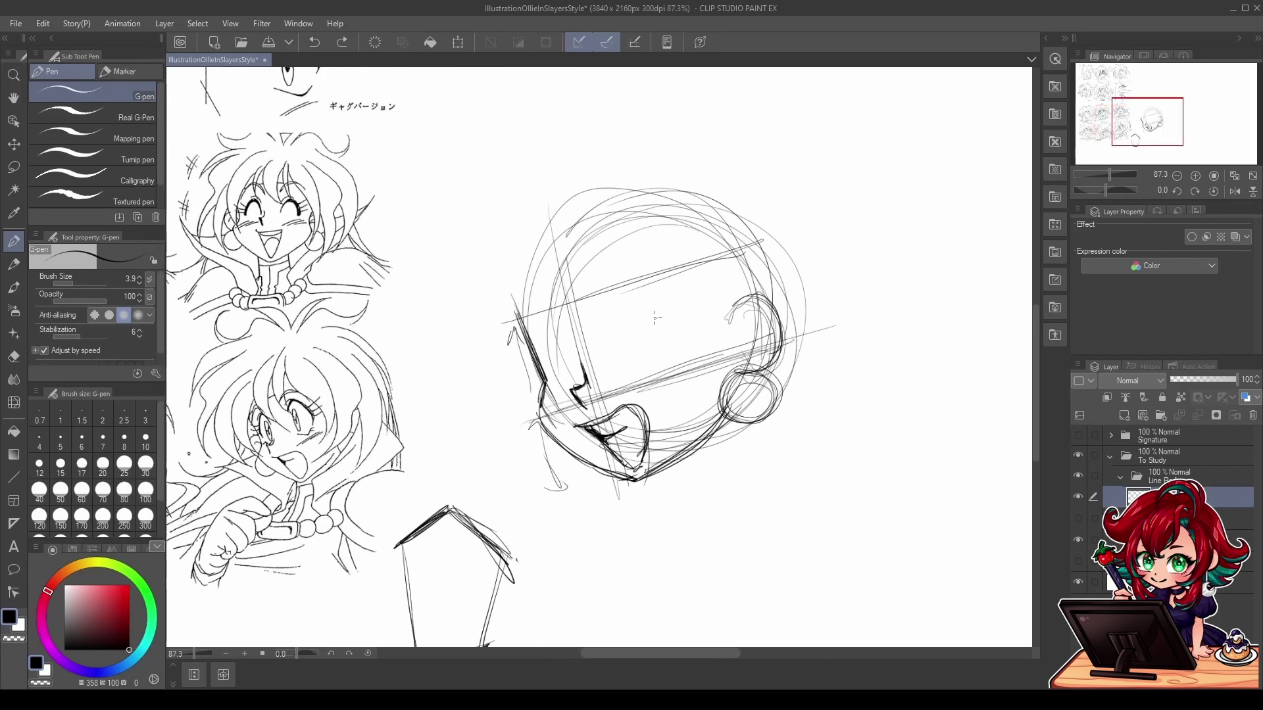
{"action": "mouse_move", "coordinate": [621, 310]}
{"action": "left_mouse_down"}
{"action": "mouse_move", "coordinate": [615, 324]}
{"action": "mouse_move", "coordinate": [660, 310]}
{"action": "mouse_move", "coordinate": [695, 335]}
{"action": "left_mouse_up"}
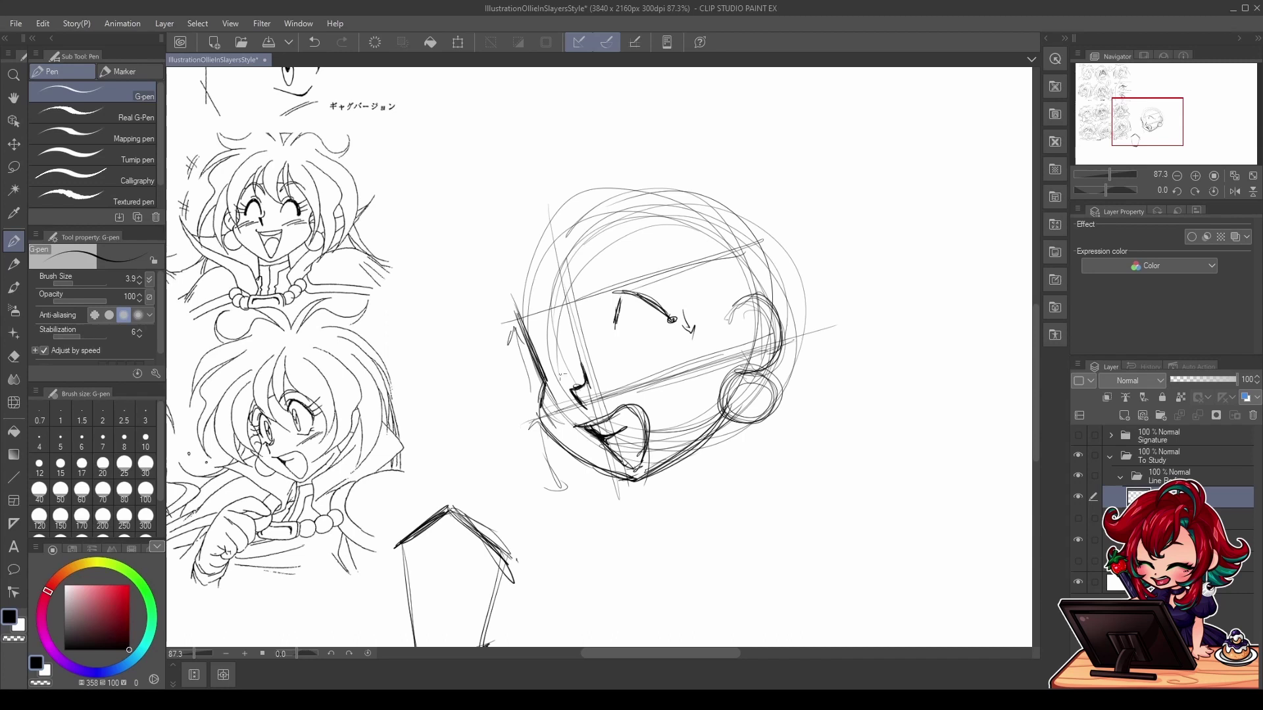
{"action": "key", "text": "ctrl+z"}
{"action": "key", "text": "ctrl+z"}
{"action": "key", "text": "ctrl+z"}
{"action": "mouse_move", "coordinate": [635, 382]}
{"action": "left_mouse_down"}
{"action": "mouse_move", "coordinate": [666, 380]}
{"action": "mouse_move", "coordinate": [672, 365]}
{"action": "mouse_move", "coordinate": [657, 376]}
{"action": "left_mouse_up"}
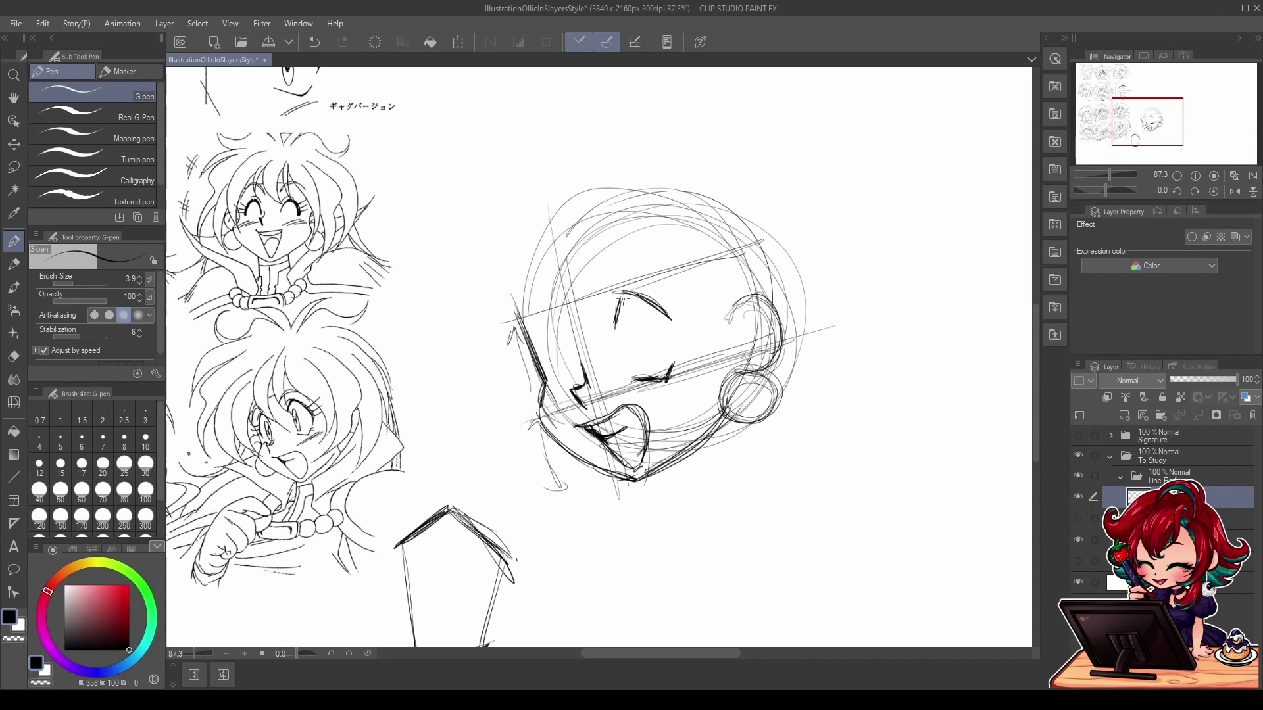
{"action": "mouse_move", "coordinate": [620, 294]}
{"action": "left_mouse_down"}
{"action": "mouse_move", "coordinate": [609, 329]}
{"action": "mouse_move", "coordinate": [644, 302]}
{"action": "mouse_move", "coordinate": [678, 325]}
{"action": "mouse_move", "coordinate": [672, 375]}
{"action": "left_mouse_up"}
{"action": "key", "text": "ctrl+z"}
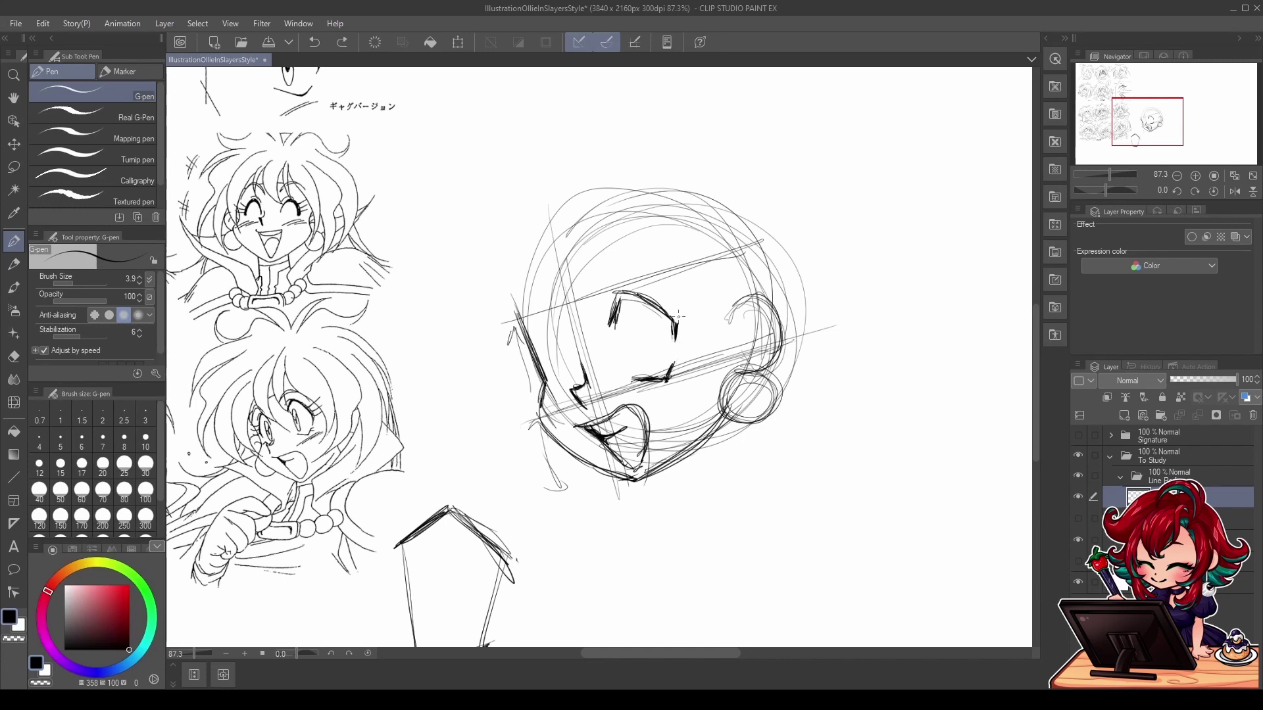
{"action": "left_click_drag", "start_coordinate": [675, 338], "coordinate": [659, 382]}
{"action": "key", "text": "ctrl+z"}
{"action": "key", "text": "ctrl+z"}
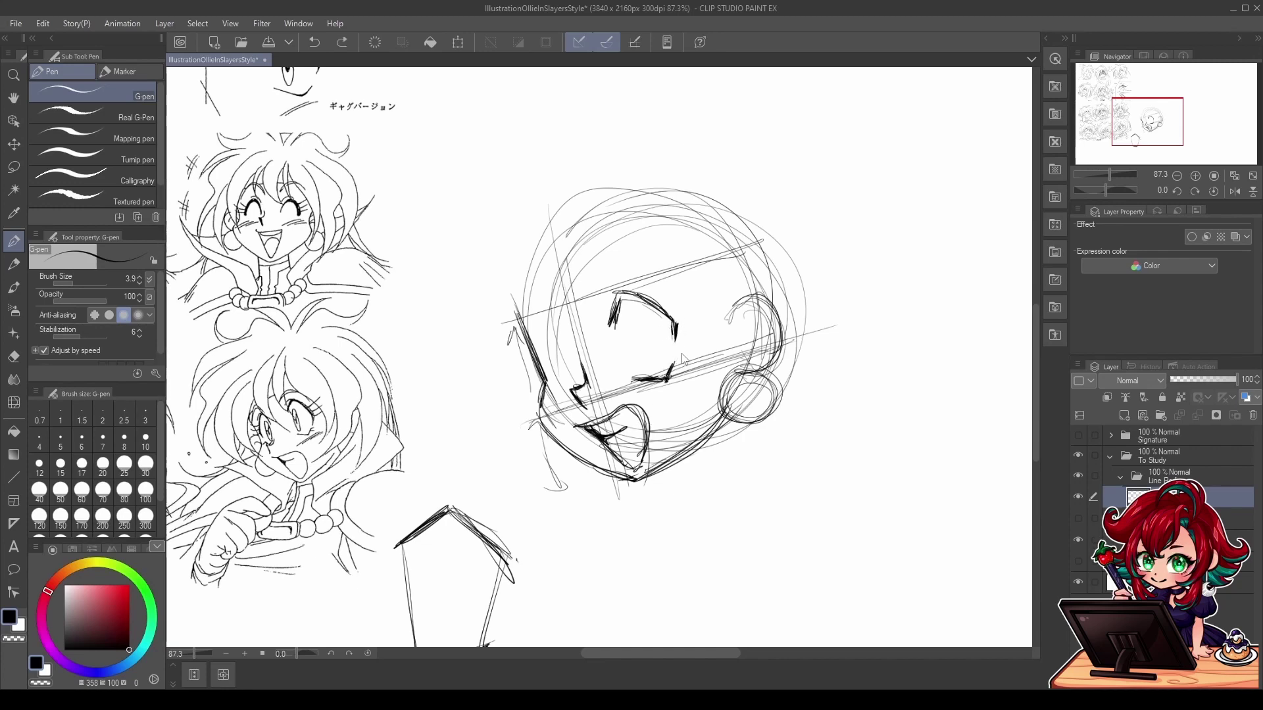
Step: Thicken the outer ends of the near eye's lids and add eyelashes at its outer corner
{"action": "left_click_drag", "start_coordinate": [675, 327], "coordinate": [679, 342]}
{"action": "mouse_move", "coordinate": [672, 368]}
{"action": "left_mouse_down"}
{"action": "mouse_move", "coordinate": [666, 388]}
{"action": "mouse_move", "coordinate": [641, 384]}
{"action": "left_mouse_up"}
{"action": "mouse_move", "coordinate": [673, 311]}
{"action": "left_mouse_down"}
{"action": "mouse_move", "coordinate": [690, 279]}
{"action": "mouse_move", "coordinate": [702, 321]}
{"action": "left_mouse_up"}
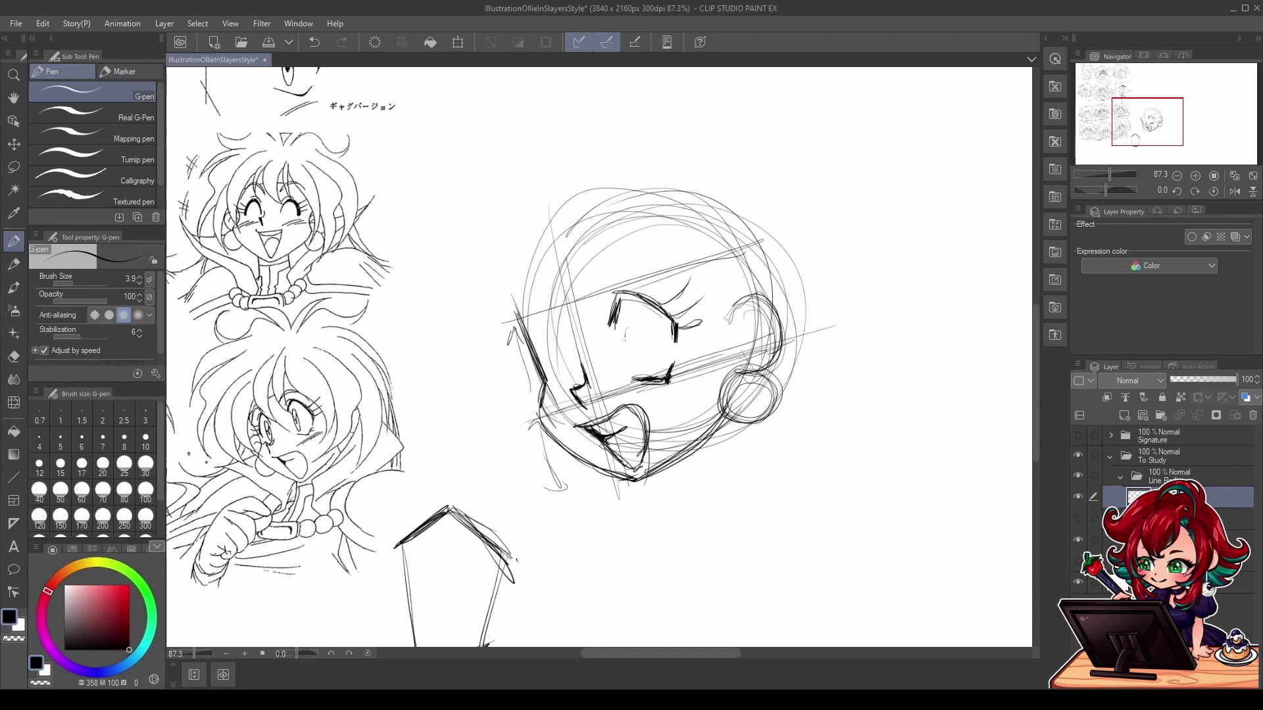
Step: Draw a narrow oval pupil inside the near eye and darken its upper lid line
{"action": "mouse_move", "coordinate": [626, 330]}
{"action": "left_mouse_down"}
{"action": "mouse_move", "coordinate": [633, 370]}
{"action": "mouse_move", "coordinate": [627, 326]}
{"action": "mouse_move", "coordinate": [645, 361]}
{"action": "mouse_move", "coordinate": [629, 373]}
{"action": "mouse_move", "coordinate": [638, 338]}
{"action": "mouse_move", "coordinate": [622, 350]}
{"action": "mouse_move", "coordinate": [633, 374]}
{"action": "mouse_move", "coordinate": [641, 326]}
{"action": "mouse_move", "coordinate": [629, 300]}
{"action": "mouse_move", "coordinate": [670, 315]}
{"action": "left_mouse_up"}
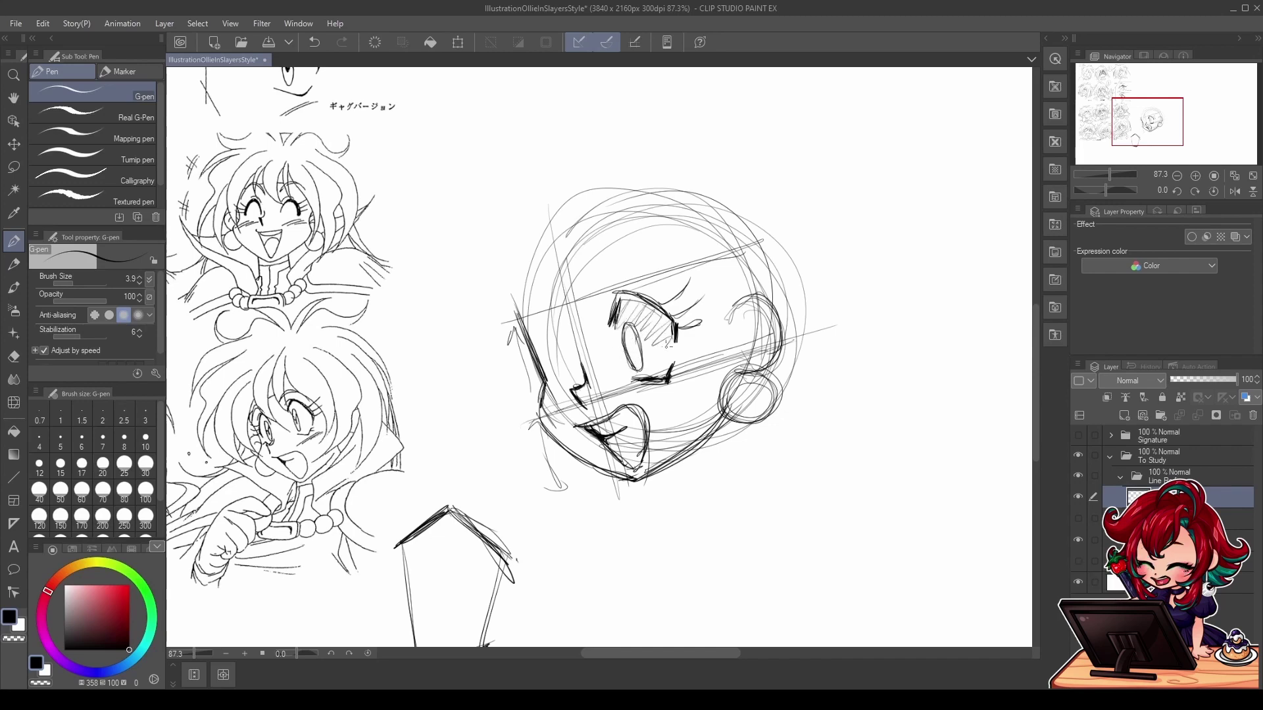
{"action": "mouse_move", "coordinate": [663, 362]}
{"action": "left_mouse_down"}
{"action": "mouse_move", "coordinate": [671, 323]}
{"action": "mouse_move", "coordinate": [657, 325]}
{"action": "mouse_move", "coordinate": [663, 336]}
{"action": "left_mouse_up"}
{"action": "key", "text": "ctrl+z"}
{"action": "key", "text": "ctrl+z"}
{"action": "mouse_move", "coordinate": [618, 295]}
{"action": "left_mouse_down"}
{"action": "mouse_move", "coordinate": [607, 324]}
{"action": "mouse_move", "coordinate": [642, 297]}
{"action": "mouse_move", "coordinate": [672, 320]}
{"action": "mouse_move", "coordinate": [676, 342]}
{"action": "left_mouse_up"}
{"action": "left_click_drag", "start_coordinate": [517, 327], "coordinate": [567, 331]}
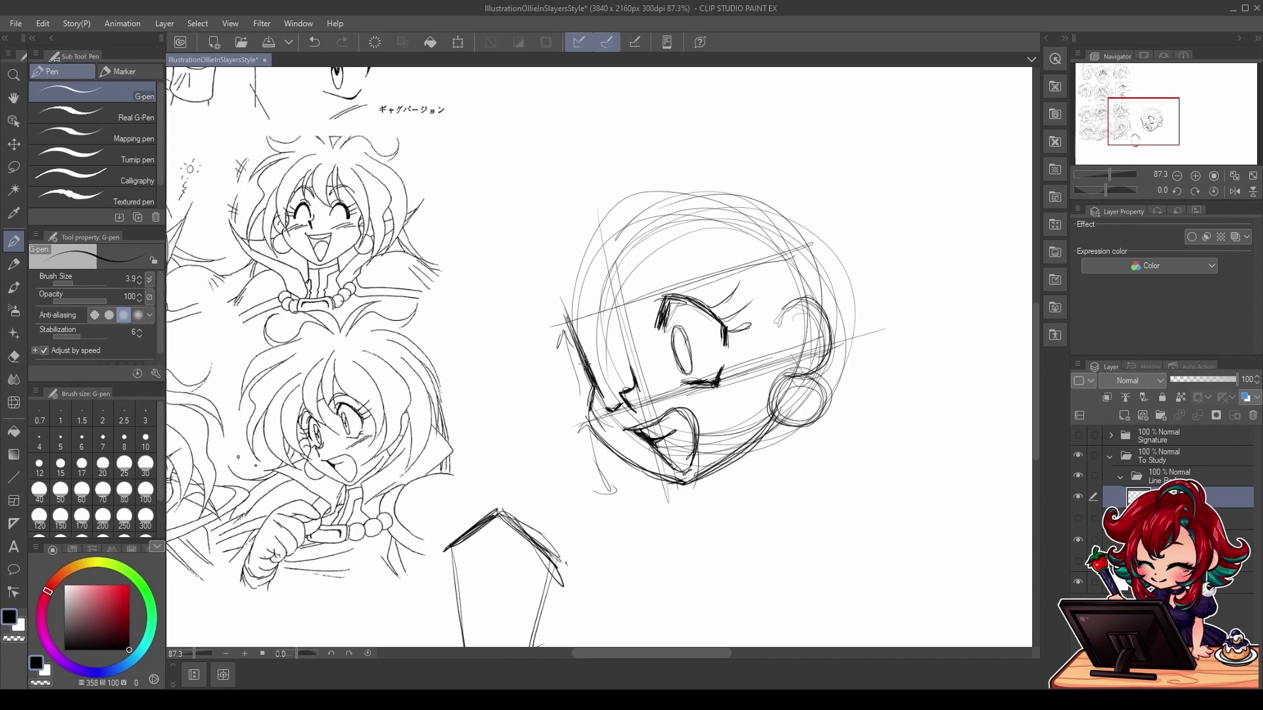
Step: Sketch the far eye with a narrow oval pupil and an angular upper lid beside the nose
{"action": "mouse_move", "coordinate": [606, 338]}
{"action": "left_mouse_down"}
{"action": "mouse_move", "coordinate": [616, 348]}
{"action": "mouse_move", "coordinate": [582, 357]}
{"action": "mouse_move", "coordinate": [619, 388]}
{"action": "mouse_move", "coordinate": [610, 361]}
{"action": "mouse_move", "coordinate": [626, 390]}
{"action": "mouse_move", "coordinate": [608, 388]}
{"action": "mouse_move", "coordinate": [614, 398]}
{"action": "left_mouse_up"}
{"action": "left_click_drag", "start_coordinate": [625, 358], "coordinate": [632, 379]}
{"action": "mouse_move", "coordinate": [600, 327]}
{"action": "left_mouse_down"}
{"action": "mouse_move", "coordinate": [616, 343]}
{"action": "mouse_move", "coordinate": [588, 334]}
{"action": "mouse_move", "coordinate": [597, 350]}
{"action": "left_mouse_up"}
{"action": "left_click_drag", "start_coordinate": [600, 322], "coordinate": [614, 344]}
Step: Erase the far-side face contour, redraw it closer to the far eye, and clear the part running beside that eye
{"action": "key", "text": "e"}
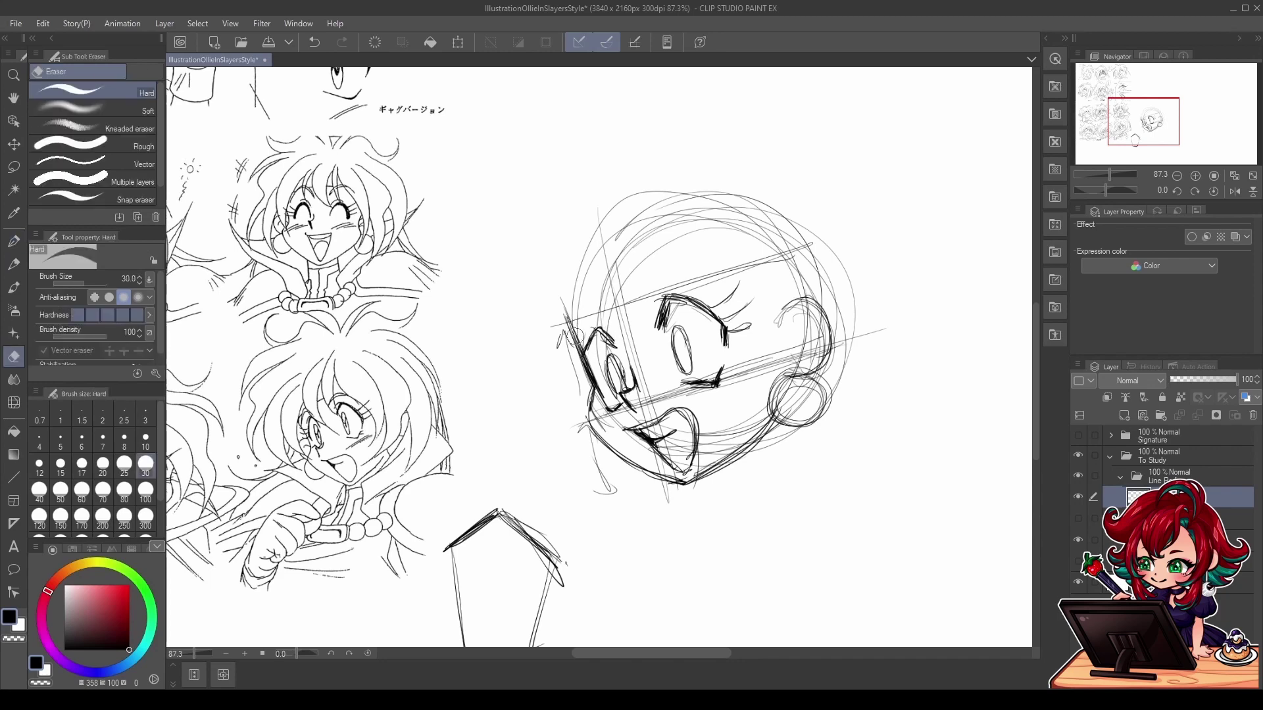
{"action": "left_click_drag", "start_coordinate": [570, 326], "coordinate": [591, 399]}
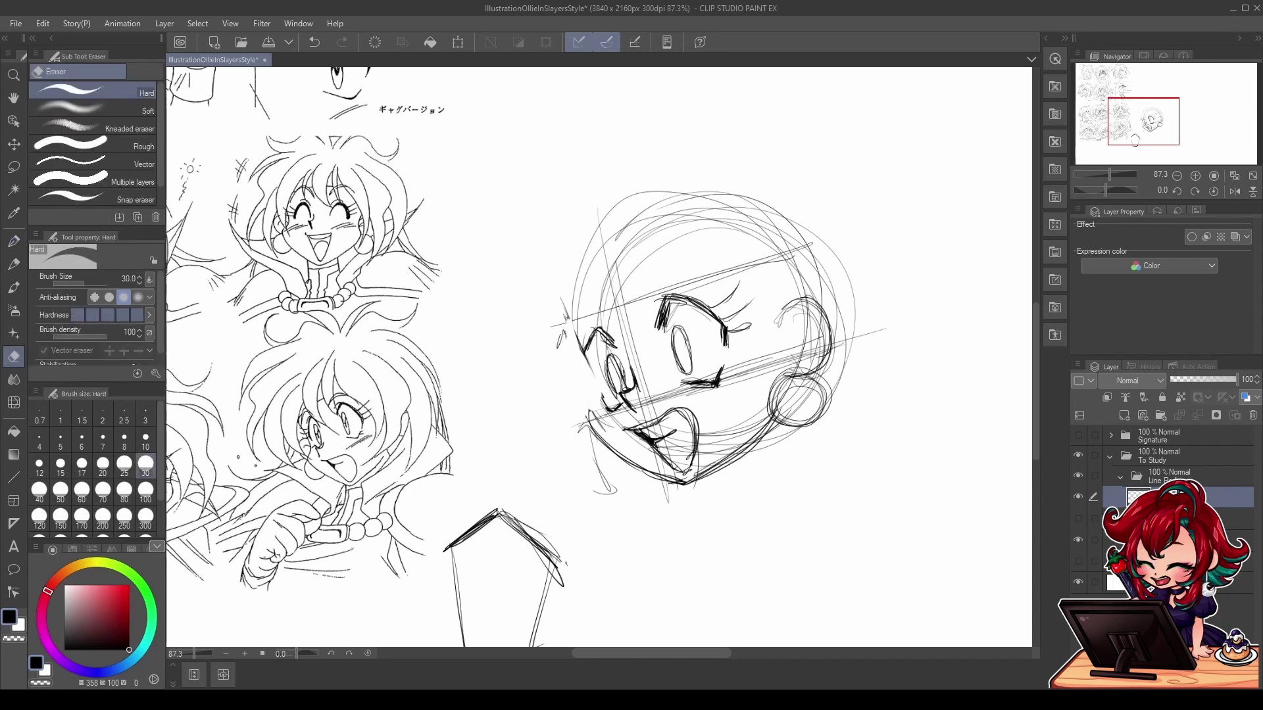
{"action": "key", "text": "p"}
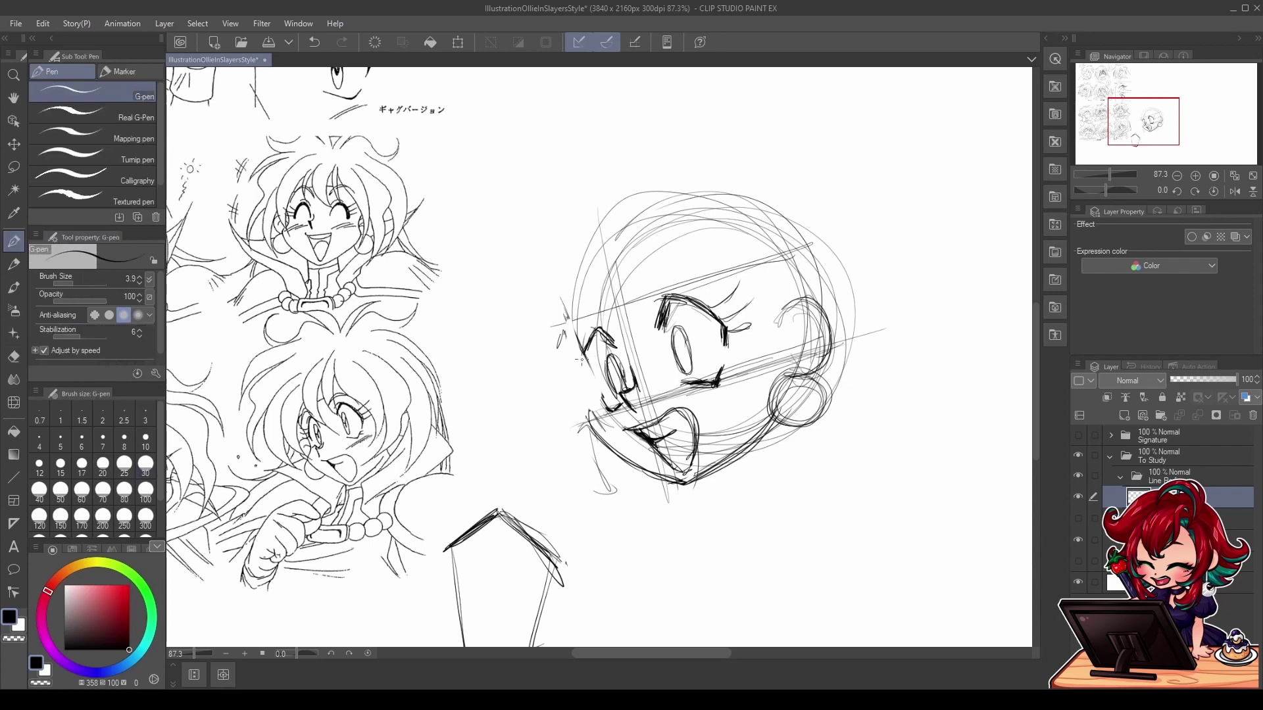
{"action": "mouse_move", "coordinate": [571, 347]}
{"action": "left_mouse_down"}
{"action": "mouse_move", "coordinate": [589, 420]}
{"action": "mouse_move", "coordinate": [614, 415]}
{"action": "left_mouse_up"}
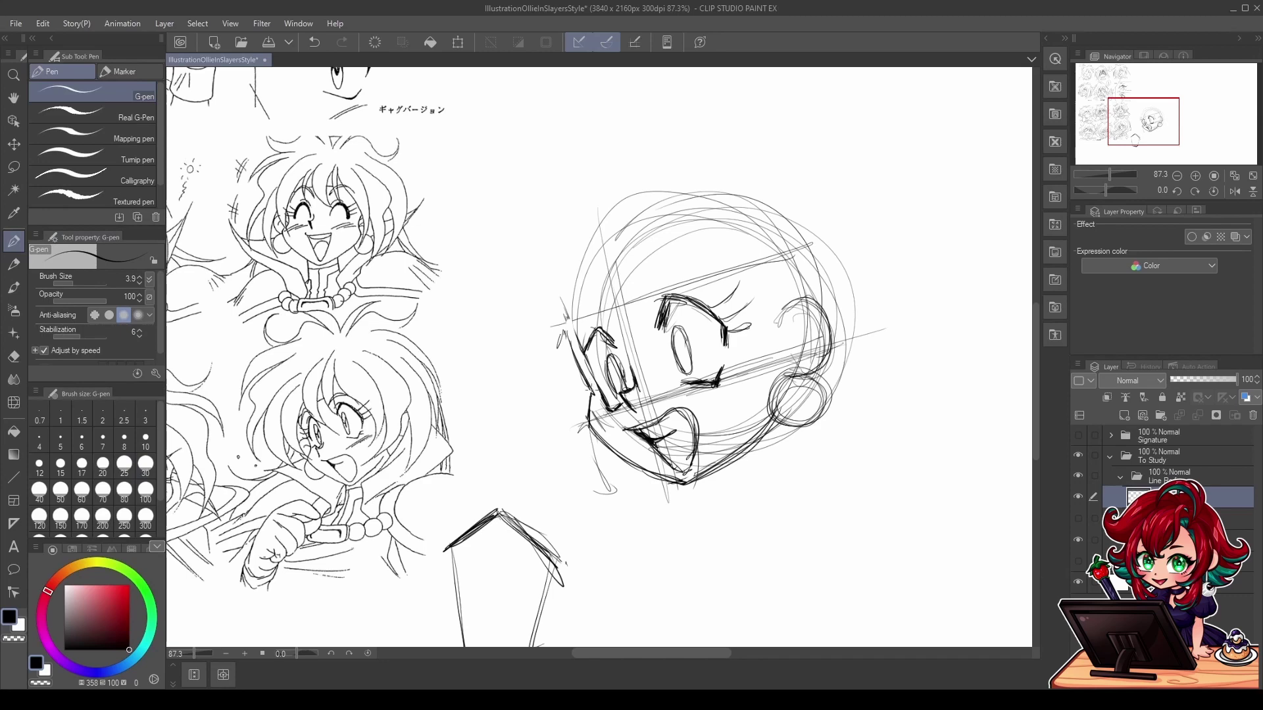
{"action": "key", "text": "e"}
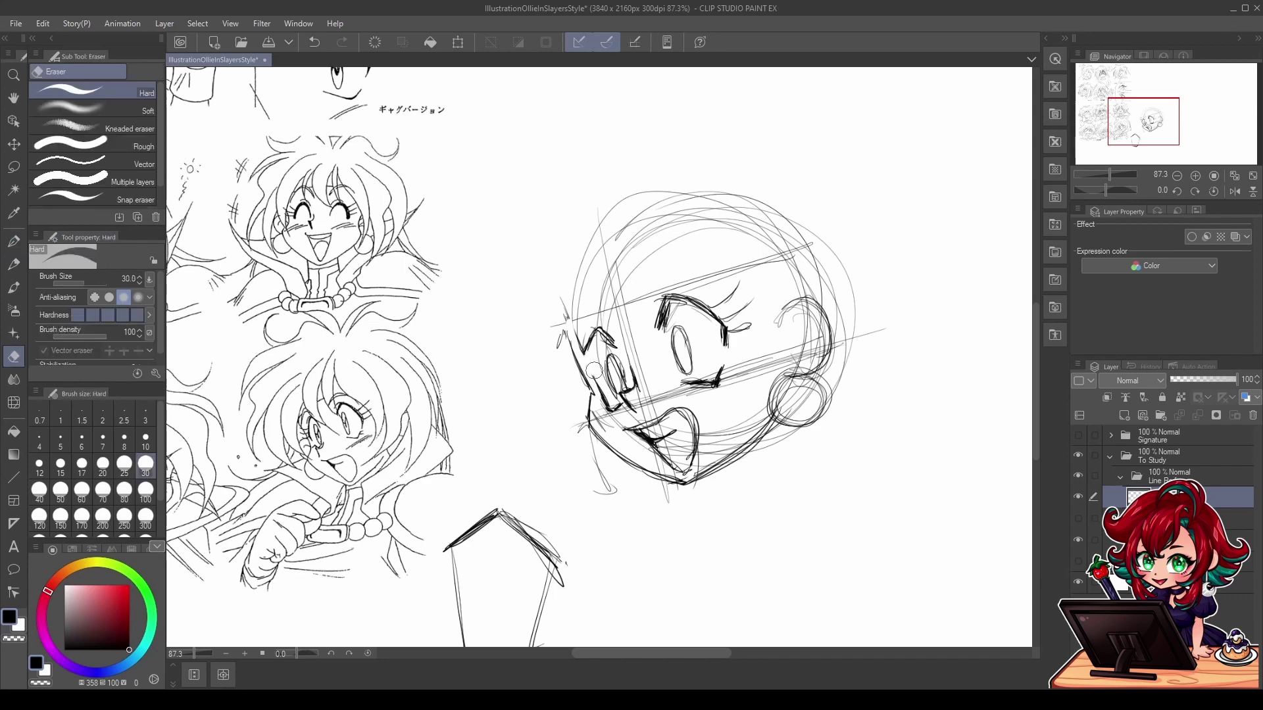
{"action": "left_click_drag", "start_coordinate": [594, 370], "coordinate": [605, 407]}
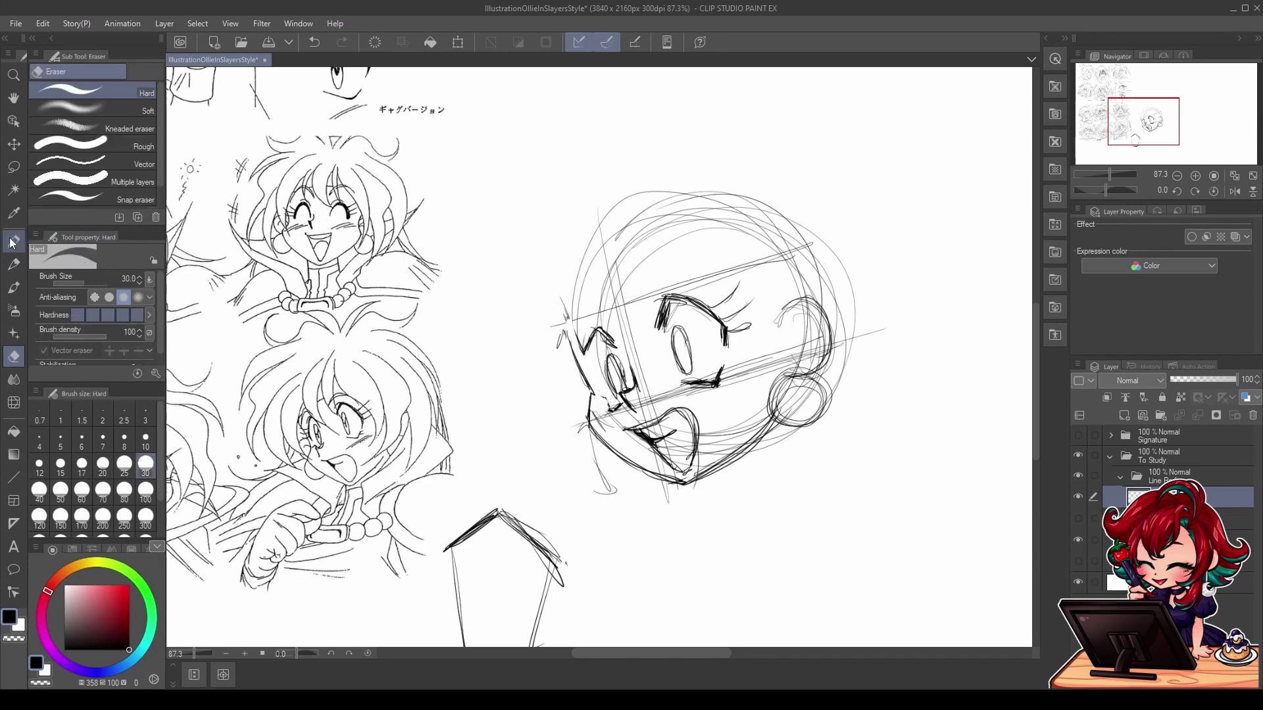
Step: Define the far eye's outer edge, thicken its upper lid and add eyelashes projecting past the face contour
{"action": "left_click", "coordinate": [11, 242]}
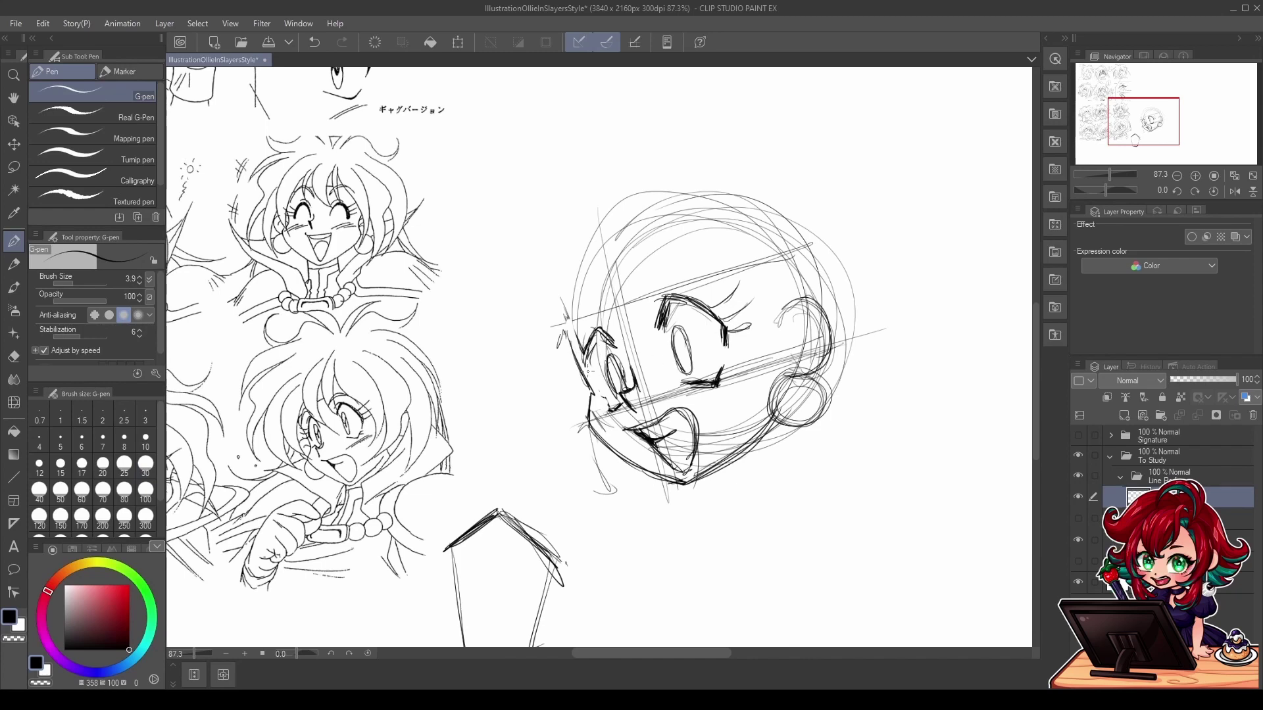
{"action": "left_click_drag", "start_coordinate": [584, 367], "coordinate": [591, 380]}
{"action": "left_click_drag", "start_coordinate": [592, 331], "coordinate": [585, 370]}
{"action": "mouse_move", "coordinate": [563, 337]}
{"action": "left_mouse_down"}
{"action": "mouse_move", "coordinate": [590, 396]}
{"action": "mouse_move", "coordinate": [568, 333]}
{"action": "mouse_move", "coordinate": [555, 359]}
{"action": "left_mouse_up"}
{"action": "left_click_drag", "start_coordinate": [583, 354], "coordinate": [560, 341]}
{"action": "left_click_drag", "start_coordinate": [795, 359], "coordinate": [796, 306]}
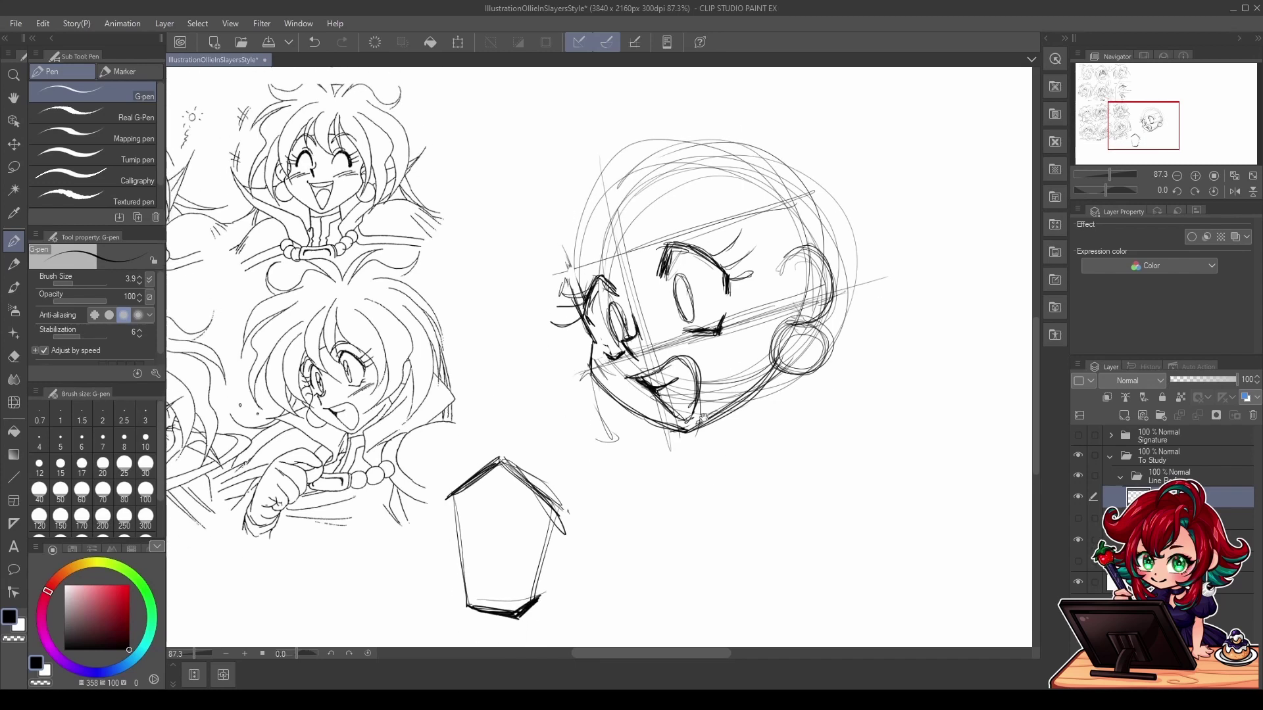
{"action": "left_click_drag", "start_coordinate": [611, 392], "coordinate": [708, 432]}
{"action": "mouse_move", "coordinate": [746, 409]}
{"action": "left_mouse_down"}
{"action": "mouse_move", "coordinate": [781, 377]}
{"action": "mouse_move", "coordinate": [772, 383]}
{"action": "left_mouse_up"}
{"action": "mouse_move", "coordinate": [720, 423]}
{"action": "left_mouse_down"}
{"action": "mouse_move", "coordinate": [731, 446]}
{"action": "mouse_move", "coordinate": [710, 510]}
{"action": "left_mouse_up"}
{"action": "left_click_drag", "start_coordinate": [795, 376], "coordinate": [825, 464]}
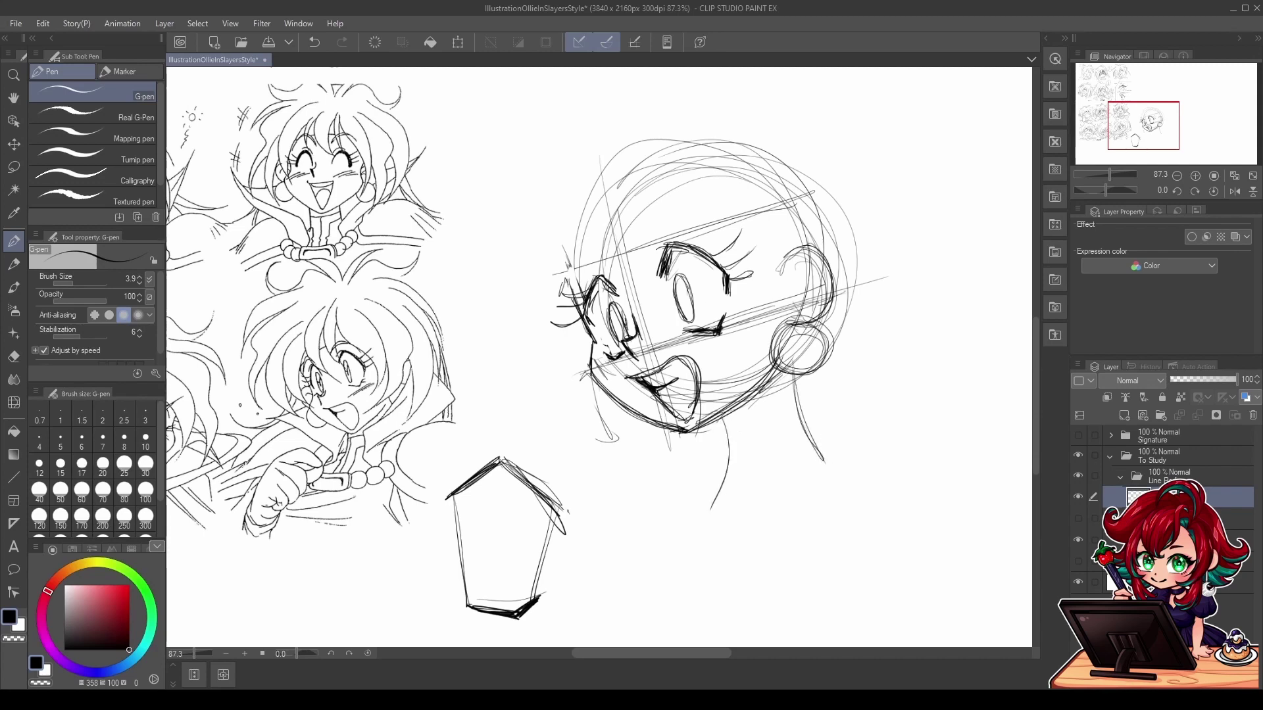
{"action": "left_click_drag", "start_coordinate": [588, 223], "coordinate": [531, 263]}
{"action": "left_click_drag", "start_coordinate": [539, 223], "coordinate": [511, 285]}
{"action": "key", "text": "ctrl+z"}
{"action": "key", "text": "ctrl+z"}
{"action": "key", "text": "ctrl+z"}
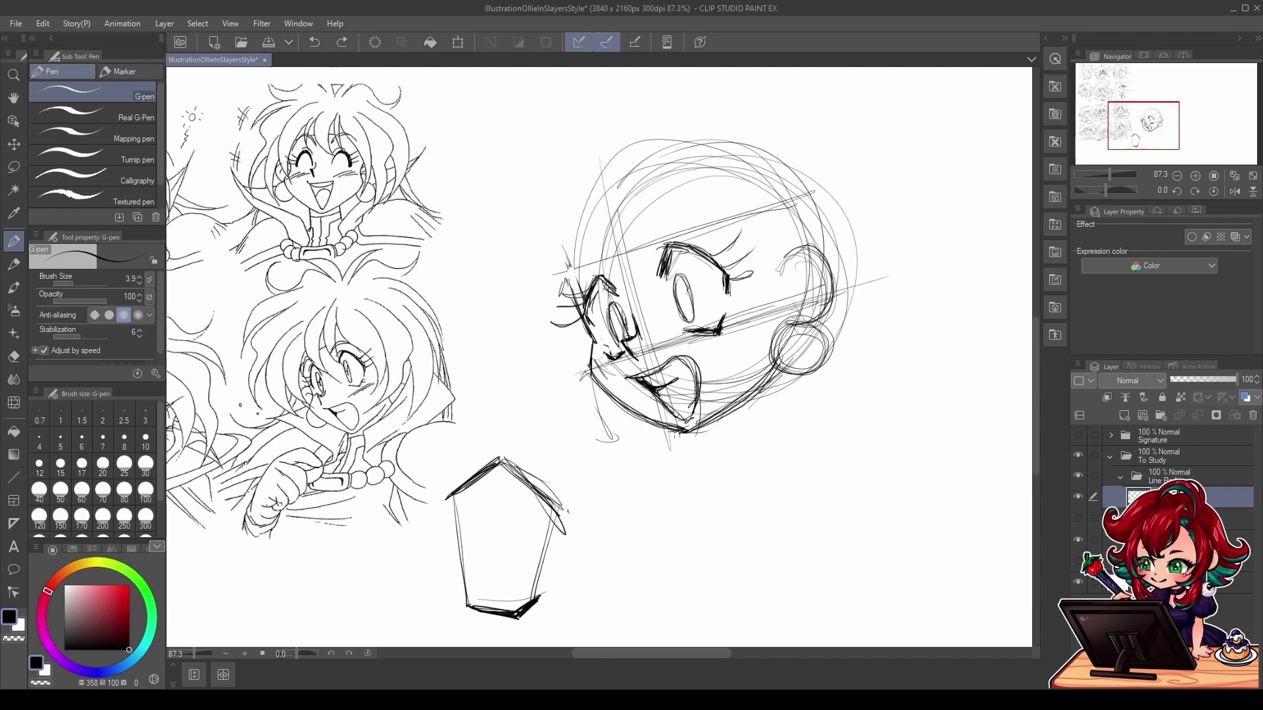
Step: Sketch both sides of the neck with a curved line under the chin, and darken the jawline
{"action": "left_click_drag", "start_coordinate": [679, 426], "coordinate": [653, 492]}
{"action": "left_click_drag", "start_coordinate": [772, 395], "coordinate": [747, 498]}
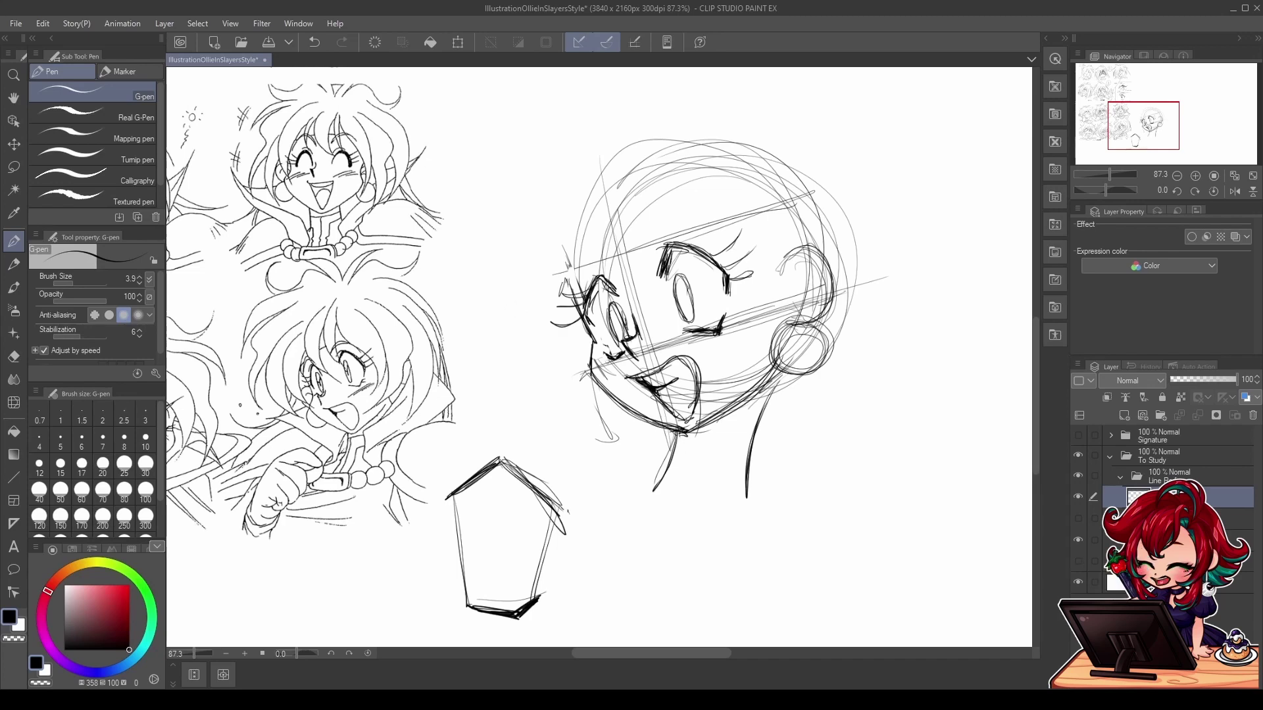
{"action": "left_click_drag", "start_coordinate": [505, 280], "coordinate": [548, 242]}
{"action": "mouse_move", "coordinate": [536, 227]}
{"action": "left_mouse_down"}
{"action": "mouse_move", "coordinate": [555, 227]}
{"action": "mouse_move", "coordinate": [553, 263]}
{"action": "left_mouse_up"}
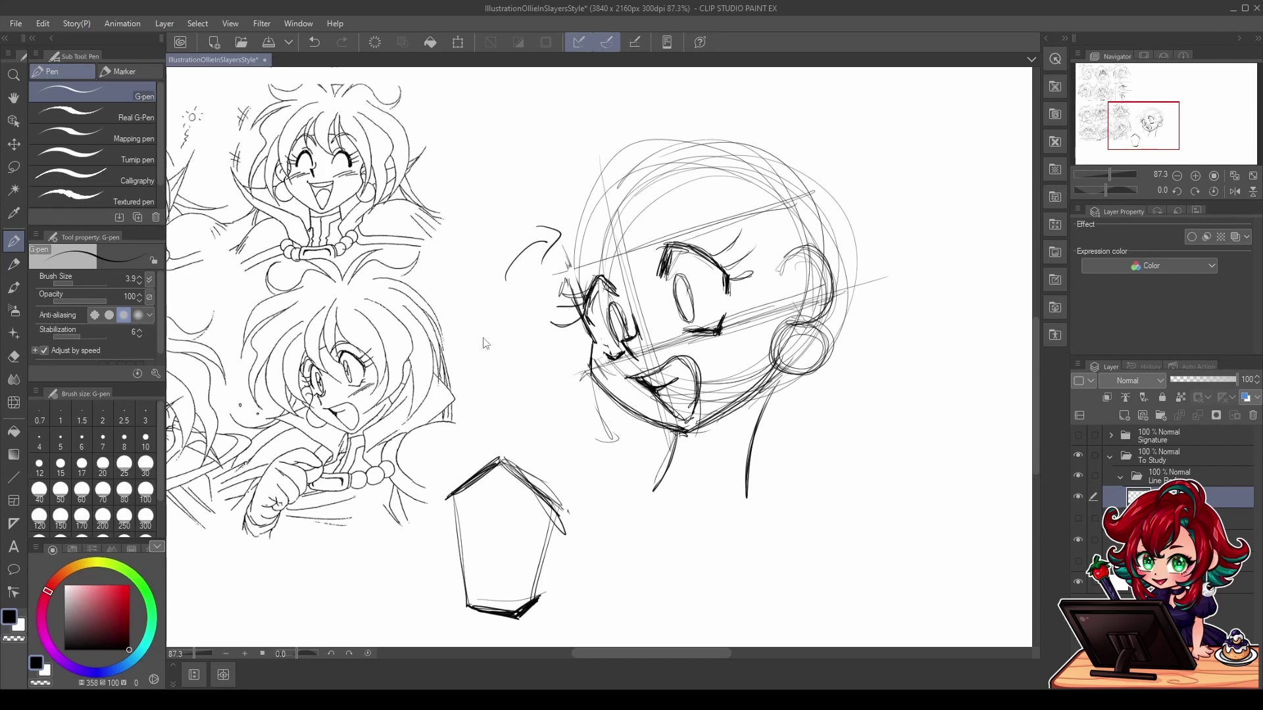
{"action": "key", "text": "ctrl+z"}
{"action": "key", "text": "ctrl+z"}
{"action": "mouse_move", "coordinate": [672, 439]}
{"action": "left_mouse_down"}
{"action": "mouse_move", "coordinate": [757, 429]}
{"action": "mouse_move", "coordinate": [751, 396]}
{"action": "mouse_move", "coordinate": [691, 430]}
{"action": "left_mouse_up"}
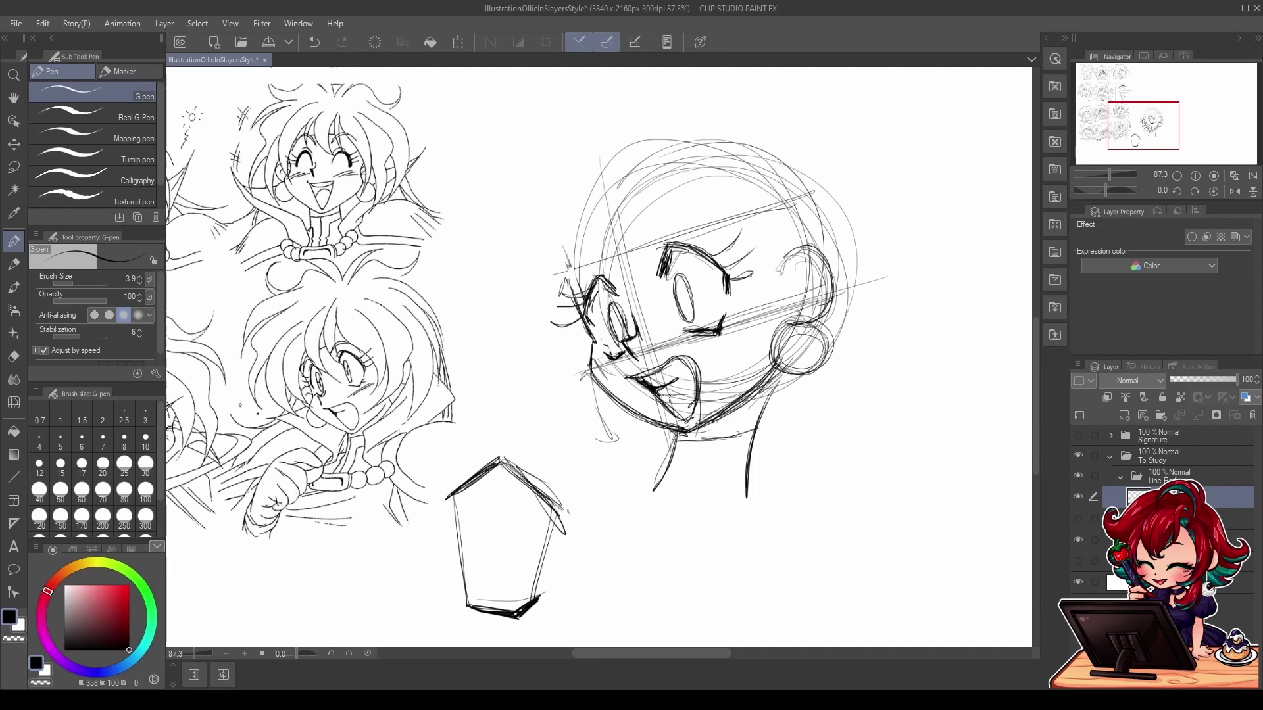
{"action": "left_click_drag", "start_coordinate": [591, 383], "coordinate": [684, 434]}
Step: Mark the hair's parting point above the skull, and rough in the bangs and the outer hair volume on both sides
{"action": "scroll", "coordinate": [734, 399], "scroll_direction": "up", "scroll_amount": 5}
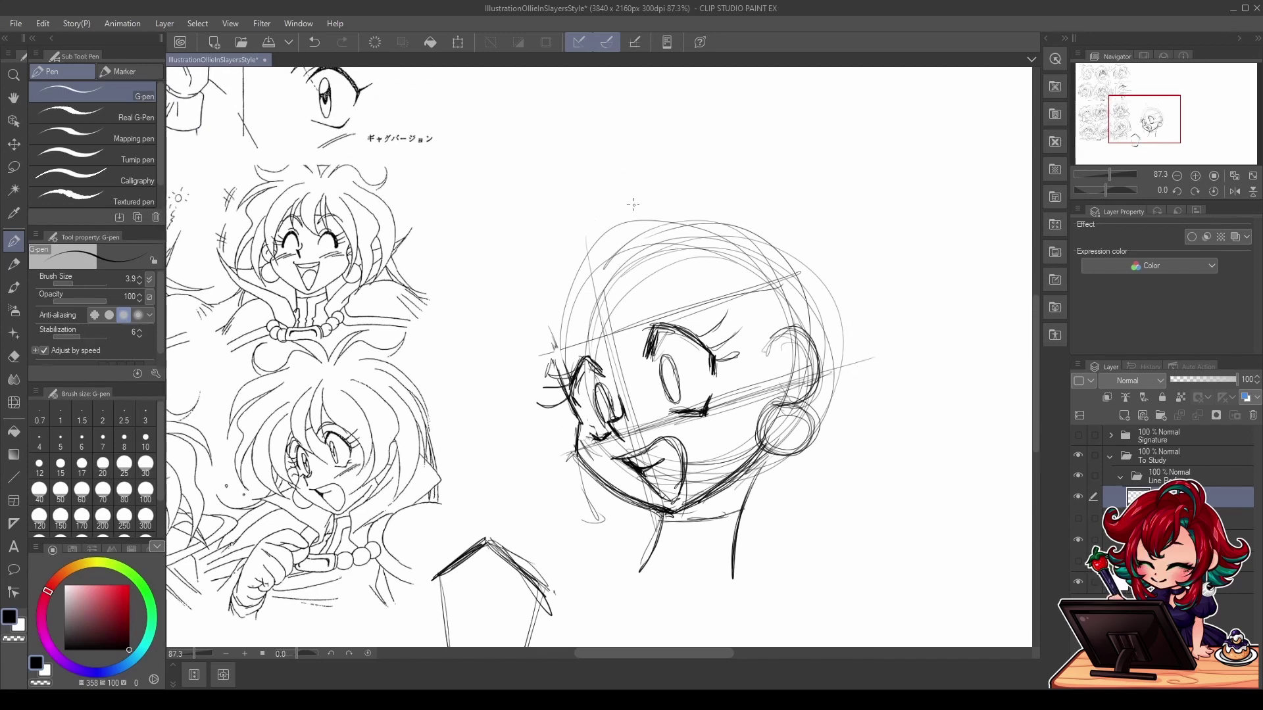
{"action": "left_click_drag", "start_coordinate": [651, 209], "coordinate": [667, 207]}
{"action": "left_click_drag", "start_coordinate": [663, 203], "coordinate": [583, 297]}
{"action": "key", "text": "ctrl+z"}
{"action": "mouse_move", "coordinate": [654, 202]}
{"action": "left_mouse_down"}
{"action": "mouse_move", "coordinate": [668, 212]}
{"action": "mouse_move", "coordinate": [633, 301]}
{"action": "mouse_move", "coordinate": [638, 358]}
{"action": "mouse_move", "coordinate": [621, 205]}
{"action": "mouse_move", "coordinate": [643, 276]}
{"action": "mouse_move", "coordinate": [637, 365]}
{"action": "left_mouse_up"}
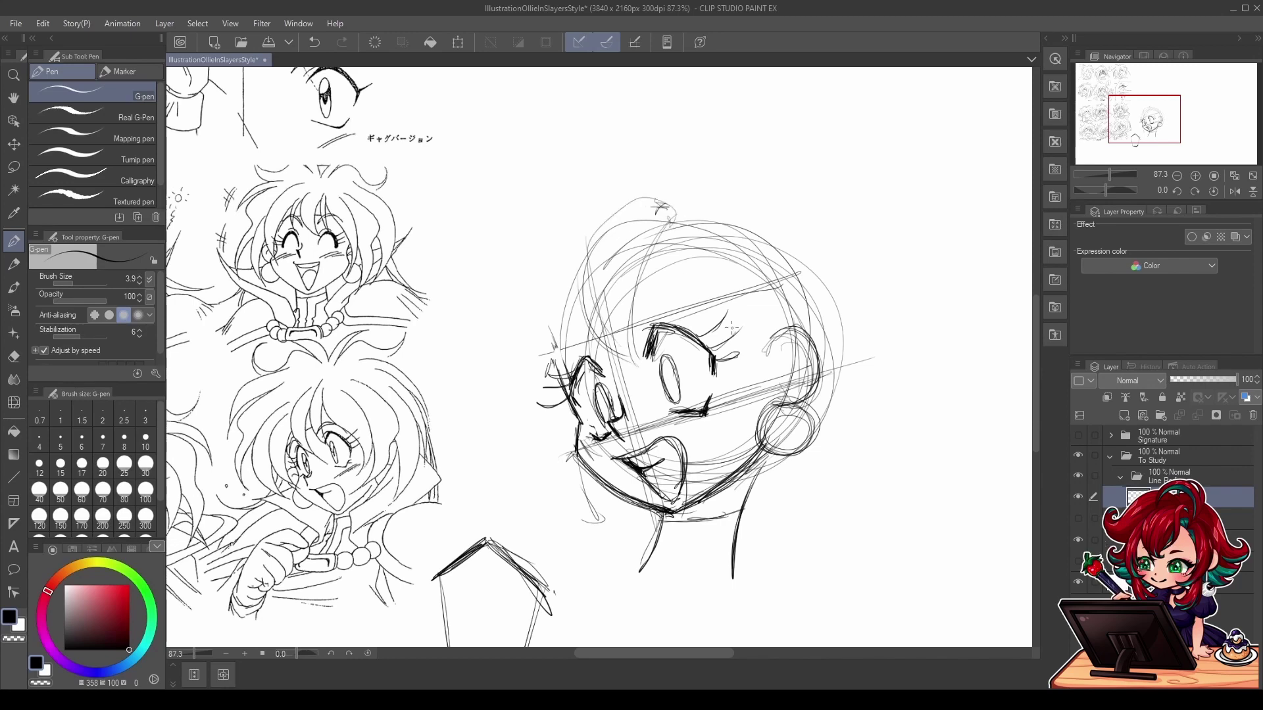
{"action": "left_click_drag", "start_coordinate": [710, 258], "coordinate": [770, 407]}
{"action": "left_click_drag", "start_coordinate": [687, 191], "coordinate": [822, 356]}
{"action": "left_click_drag", "start_coordinate": [765, 385], "coordinate": [790, 370]}
{"action": "mouse_move", "coordinate": [615, 186]}
{"action": "left_mouse_down"}
{"action": "mouse_move", "coordinate": [541, 241]}
{"action": "mouse_move", "coordinate": [545, 440]}
{"action": "left_mouse_up"}
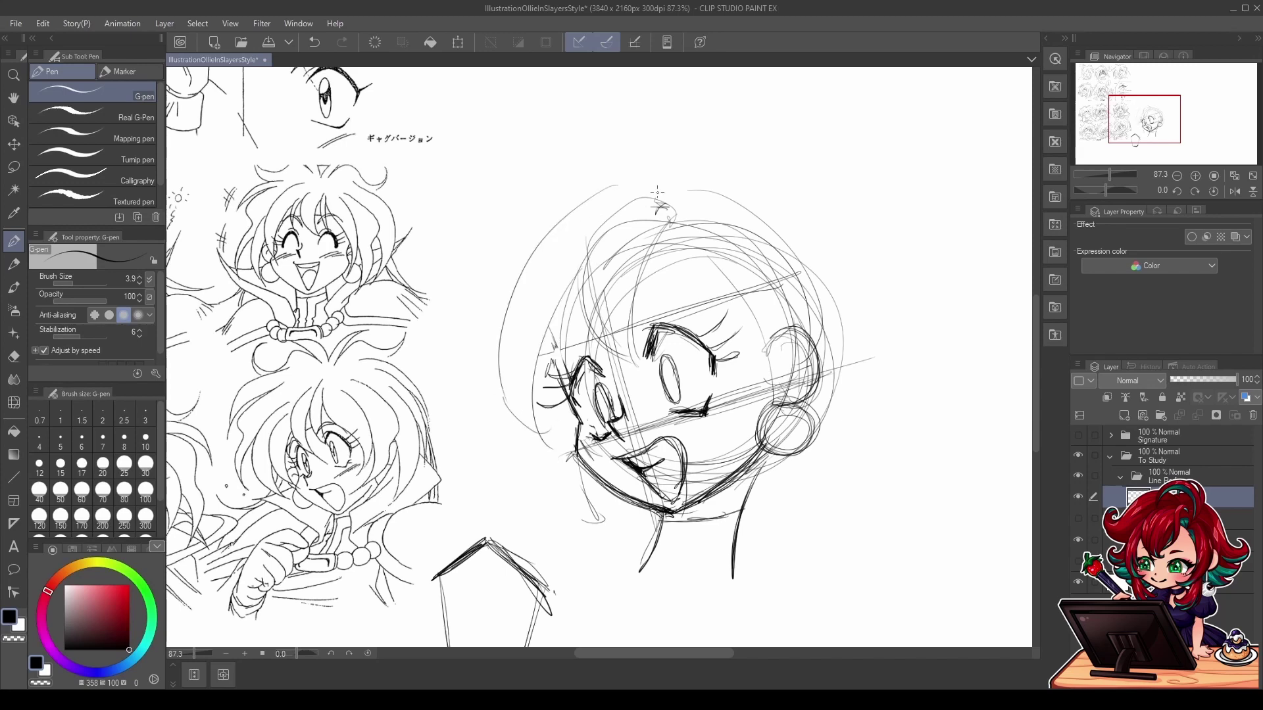
Step: Sketch a pointed tuft rising from the parting and a flared flick of hair on the near side of the crown
{"action": "mouse_move", "coordinate": [660, 197]}
{"action": "left_mouse_down"}
{"action": "mouse_move", "coordinate": [720, 183]}
{"action": "mouse_move", "coordinate": [825, 355]}
{"action": "left_mouse_up"}
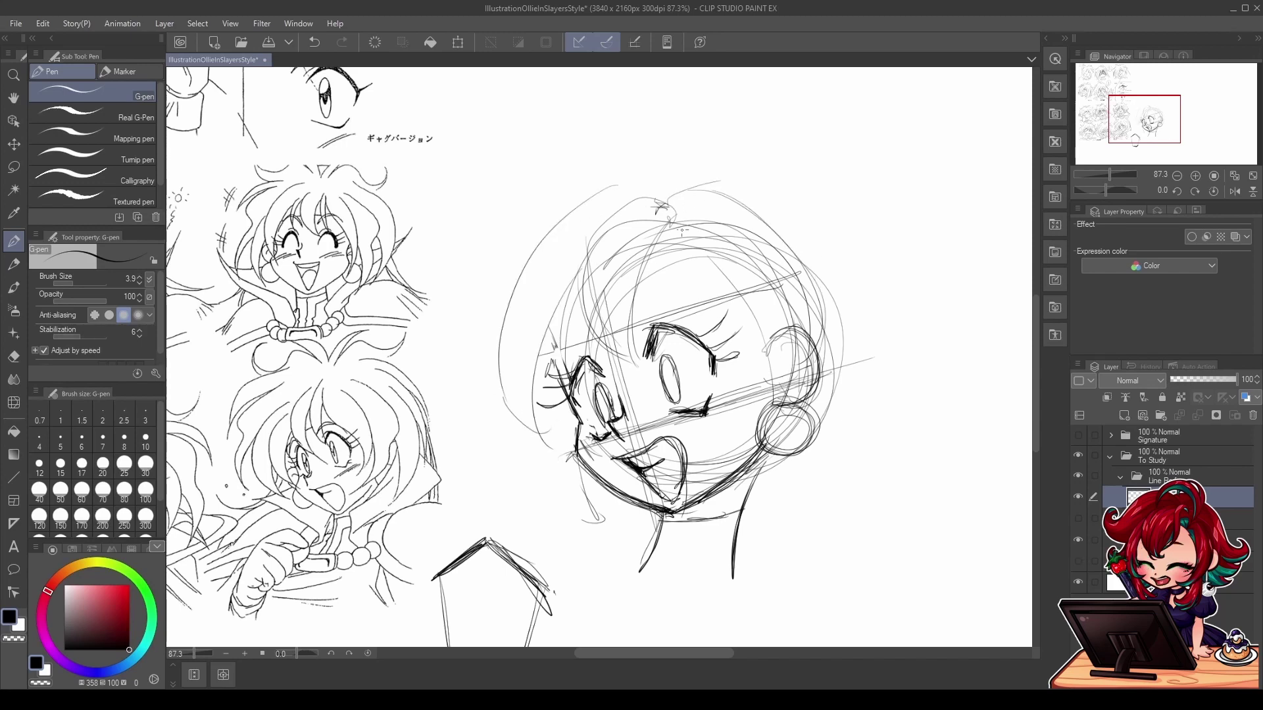
{"action": "mouse_move", "coordinate": [660, 210]}
{"action": "left_mouse_down"}
{"action": "mouse_move", "coordinate": [745, 134]}
{"action": "mouse_move", "coordinate": [684, 196]}
{"action": "left_mouse_up"}
{"action": "mouse_move", "coordinate": [716, 150]}
{"action": "left_mouse_down"}
{"action": "mouse_move", "coordinate": [686, 196]}
{"action": "mouse_move", "coordinate": [753, 180]}
{"action": "mouse_move", "coordinate": [850, 197]}
{"action": "mouse_move", "coordinate": [861, 240]}
{"action": "mouse_move", "coordinate": [822, 249]}
{"action": "mouse_move", "coordinate": [855, 365]}
{"action": "left_mouse_up"}
{"action": "key", "text": "ctrl+z"}
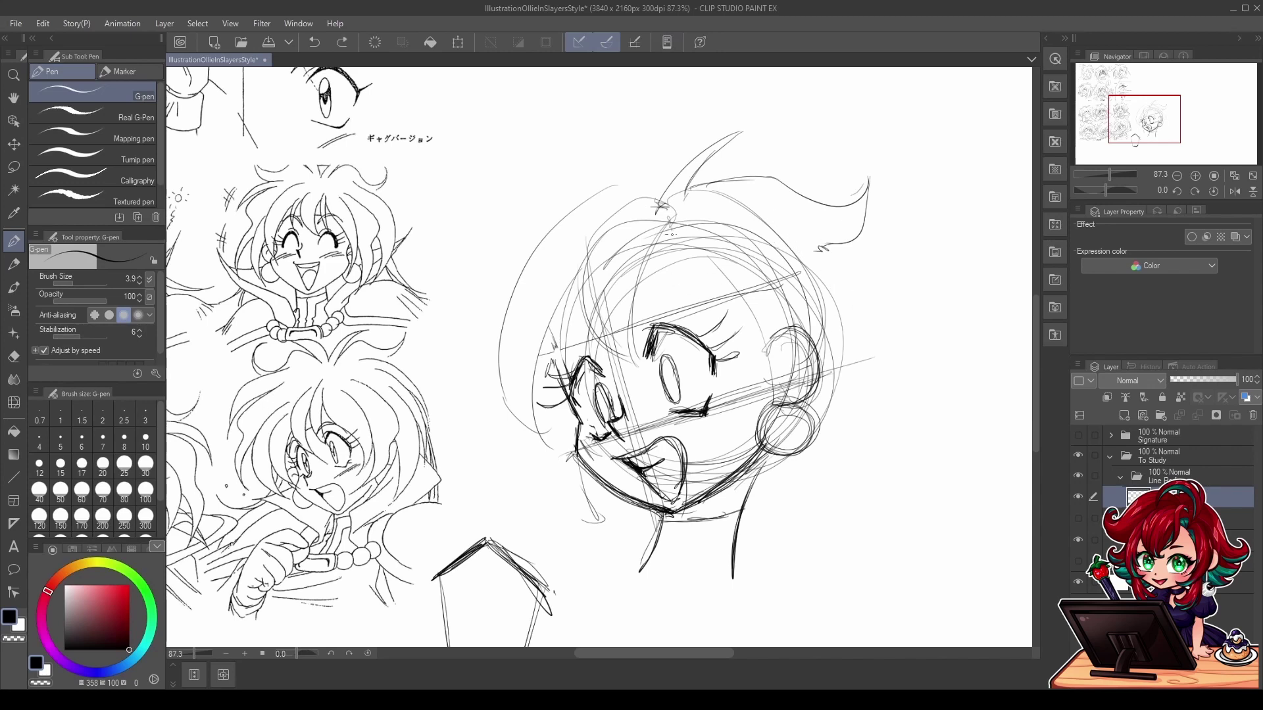
Step: Sketch the pointed bangs falling across the forehead between the two eyes
{"action": "left_click_drag", "start_coordinate": [643, 218], "coordinate": [585, 370]}
{"action": "left_click_drag", "start_coordinate": [624, 300], "coordinate": [583, 367]}
{"action": "left_click_drag", "start_coordinate": [645, 343], "coordinate": [620, 379]}
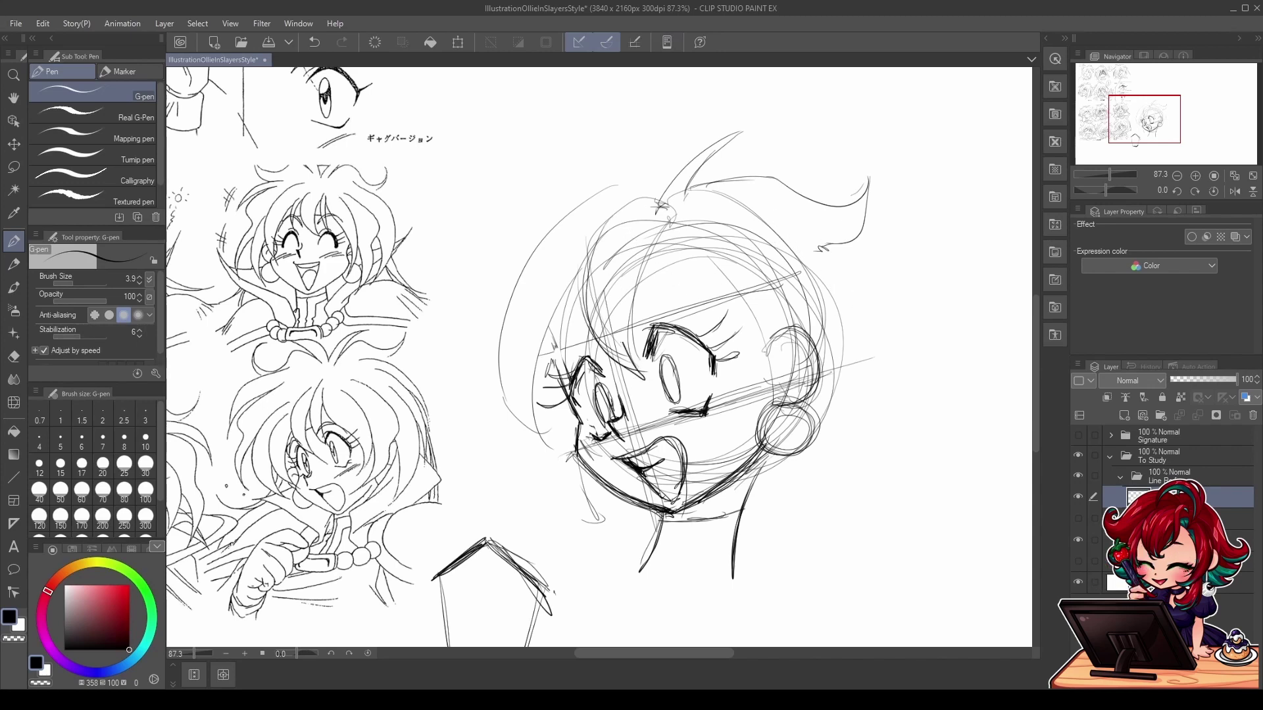
{"action": "left_click_drag", "start_coordinate": [626, 277], "coordinate": [616, 342]}
{"action": "left_click_drag", "start_coordinate": [634, 270], "coordinate": [620, 324]}
{"action": "mouse_move", "coordinate": [651, 248]}
{"action": "left_mouse_down"}
{"action": "mouse_move", "coordinate": [638, 342]}
{"action": "mouse_move", "coordinate": [654, 342]}
{"action": "left_mouse_up"}
Step: Draw the long bang beside the near eye and the pointed side locks falling over the ear and earring
{"action": "mouse_move", "coordinate": [688, 209]}
{"action": "left_mouse_down"}
{"action": "mouse_move", "coordinate": [669, 268]}
{"action": "mouse_move", "coordinate": [684, 257]}
{"action": "mouse_move", "coordinate": [727, 295]}
{"action": "mouse_move", "coordinate": [742, 437]}
{"action": "left_mouse_up"}
{"action": "left_click_drag", "start_coordinate": [775, 284], "coordinate": [730, 427]}
{"action": "left_click_drag", "start_coordinate": [776, 253], "coordinate": [780, 391]}
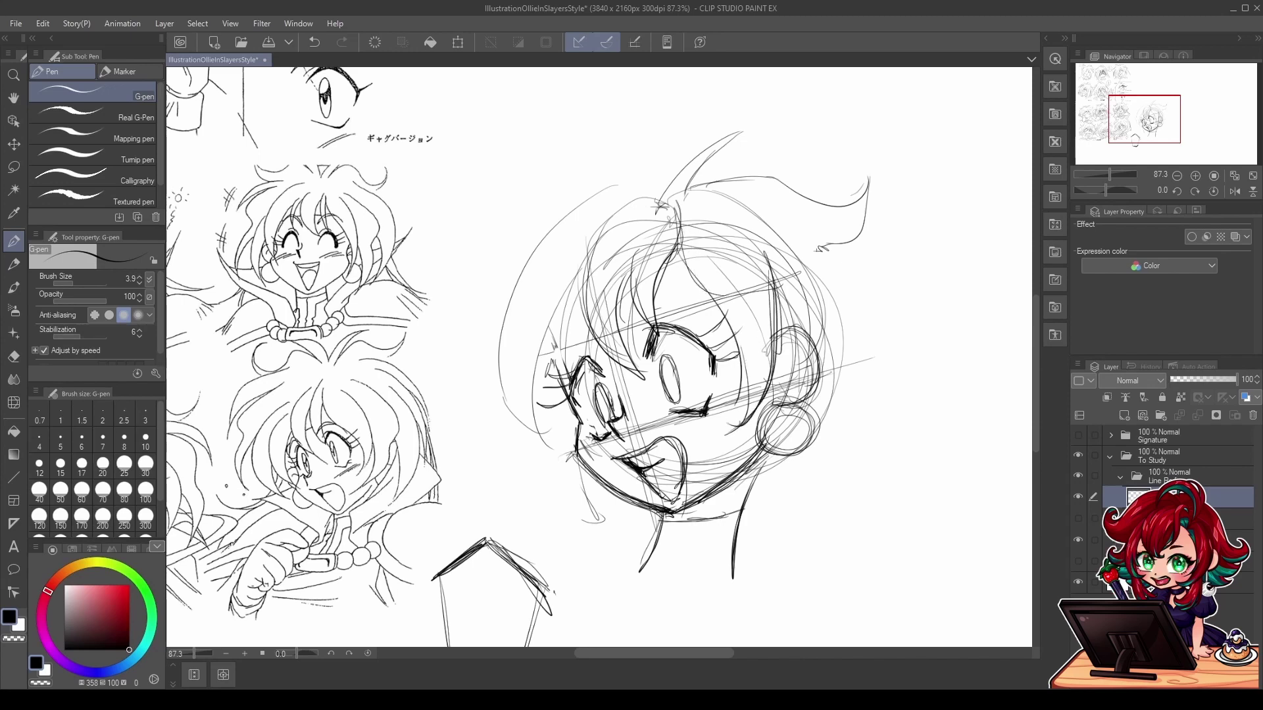
{"action": "mouse_move", "coordinate": [771, 238]}
{"action": "left_mouse_down"}
{"action": "mouse_move", "coordinate": [842, 374]}
{"action": "mouse_move", "coordinate": [811, 487]}
{"action": "left_mouse_up"}
{"action": "mouse_move", "coordinate": [776, 339]}
{"action": "left_mouse_down"}
{"action": "mouse_move", "coordinate": [818, 400]}
{"action": "mouse_move", "coordinate": [818, 485]}
{"action": "mouse_move", "coordinate": [806, 492]}
{"action": "mouse_move", "coordinate": [822, 506]}
{"action": "left_mouse_up"}
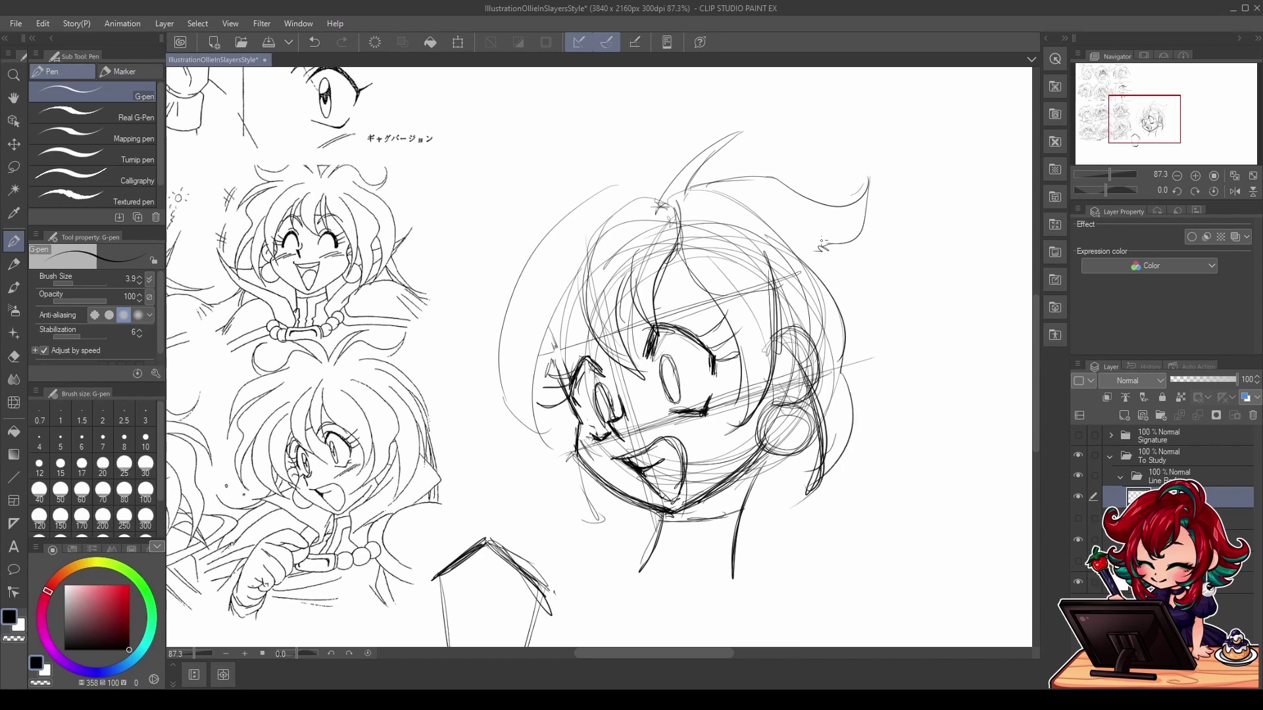
Step: Sketch the near side's outer back hair from the flick down to pointed ends, reinforcing its outer curve
{"action": "left_click_drag", "start_coordinate": [822, 241], "coordinate": [893, 434]}
{"action": "left_click_drag", "start_coordinate": [868, 304], "coordinate": [868, 449]}
{"action": "left_click_drag", "start_coordinate": [840, 374], "coordinate": [865, 474]}
{"action": "left_click_drag", "start_coordinate": [893, 324], "coordinate": [866, 475]}
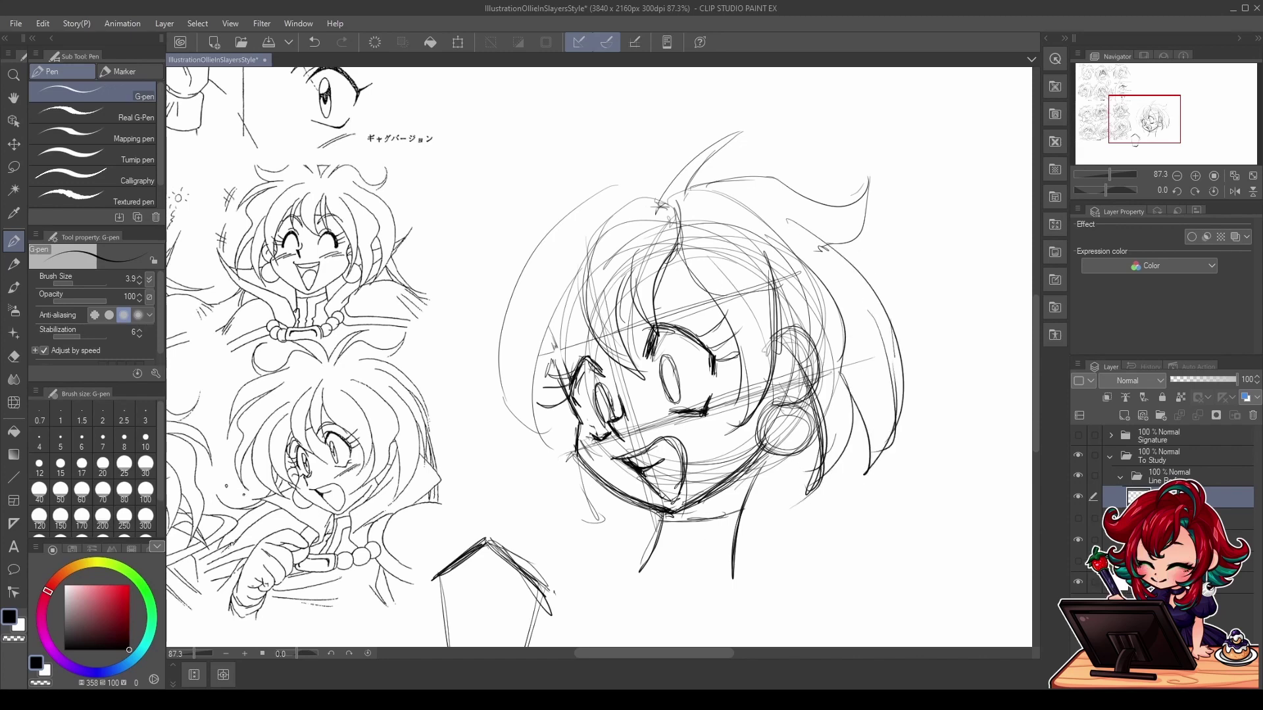
{"action": "left_click_drag", "start_coordinate": [894, 359], "coordinate": [861, 469]}
{"action": "mouse_move", "coordinate": [892, 336]}
{"action": "left_mouse_down"}
{"action": "mouse_move", "coordinate": [861, 467]}
{"action": "mouse_move", "coordinate": [880, 361]}
{"action": "left_mouse_up"}
{"action": "left_click_drag", "start_coordinate": [820, 242], "coordinate": [884, 335]}
{"action": "left_click_drag", "start_coordinate": [840, 280], "coordinate": [884, 320]}
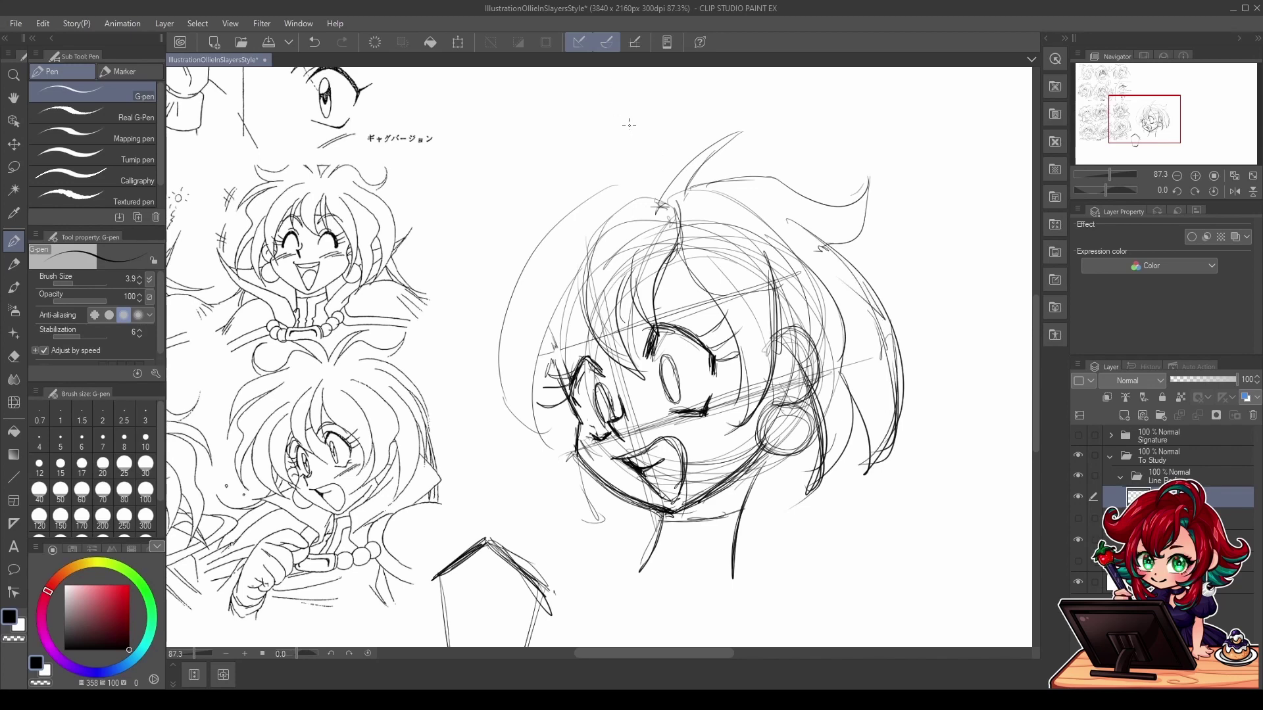
Step: Add the second crown tuft, a curled flick on the far side and the outer lock hanging beneath it
{"action": "mouse_move", "coordinate": [617, 107]}
{"action": "left_mouse_down"}
{"action": "mouse_move", "coordinate": [646, 143]}
{"action": "mouse_move", "coordinate": [661, 201]}
{"action": "left_mouse_up"}
{"action": "mouse_move", "coordinate": [604, 100]}
{"action": "left_mouse_down"}
{"action": "mouse_move", "coordinate": [630, 185]}
{"action": "mouse_move", "coordinate": [578, 159]}
{"action": "mouse_move", "coordinate": [551, 216]}
{"action": "mouse_move", "coordinate": [527, 209]}
{"action": "mouse_move", "coordinate": [524, 248]}
{"action": "mouse_move", "coordinate": [497, 211]}
{"action": "left_mouse_up"}
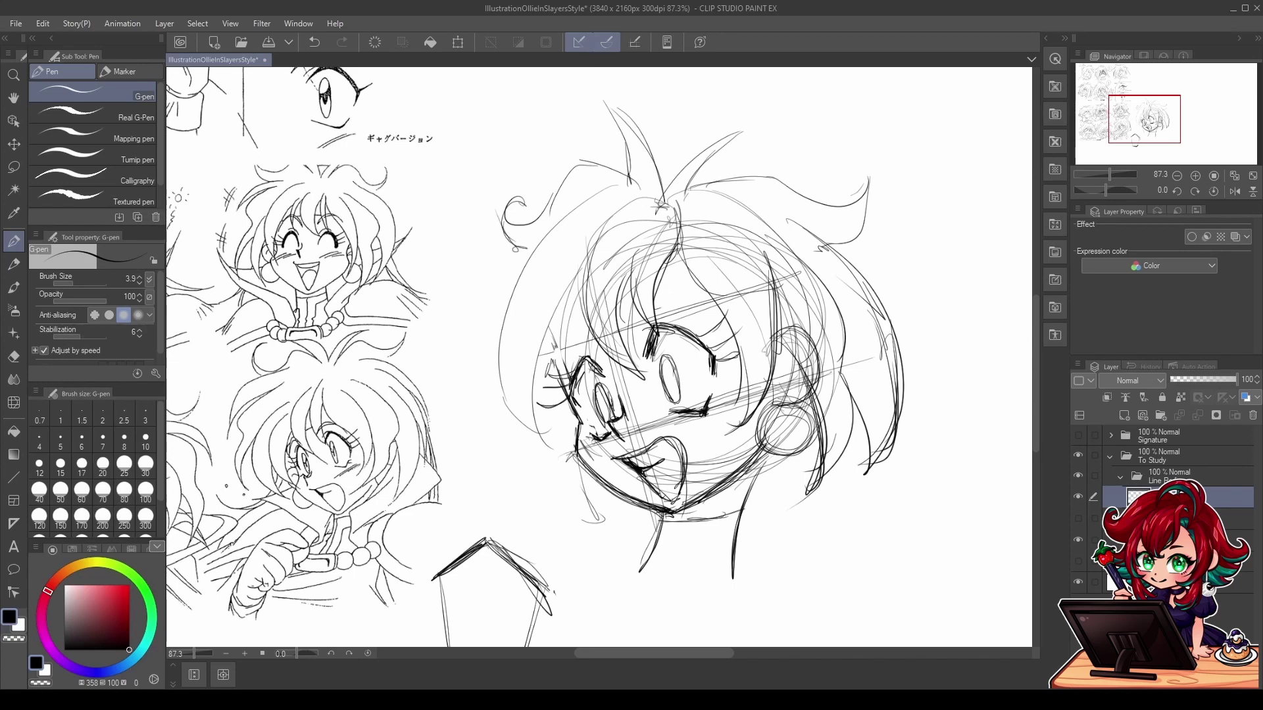
{"action": "left_click_drag", "start_coordinate": [637, 181], "coordinate": [475, 293]}
{"action": "mouse_move", "coordinate": [513, 251]}
{"action": "left_mouse_down"}
{"action": "mouse_move", "coordinate": [463, 332]}
{"action": "mouse_move", "coordinate": [479, 376]}
{"action": "left_mouse_up"}
Step: Draw the far side's long inner locks sweeping down past the cheek to pointed tips
{"action": "left_click_drag", "start_coordinate": [572, 220], "coordinate": [513, 347]}
{"action": "left_click_drag", "start_coordinate": [520, 328], "coordinate": [498, 436]}
{"action": "left_click_drag", "start_coordinate": [528, 412], "coordinate": [502, 469]}
{"action": "mouse_move", "coordinate": [538, 370]}
{"action": "left_mouse_down"}
{"action": "mouse_move", "coordinate": [515, 472]}
{"action": "mouse_move", "coordinate": [522, 407]}
{"action": "left_mouse_up"}
{"action": "left_click_drag", "start_coordinate": [583, 249], "coordinate": [530, 449]}
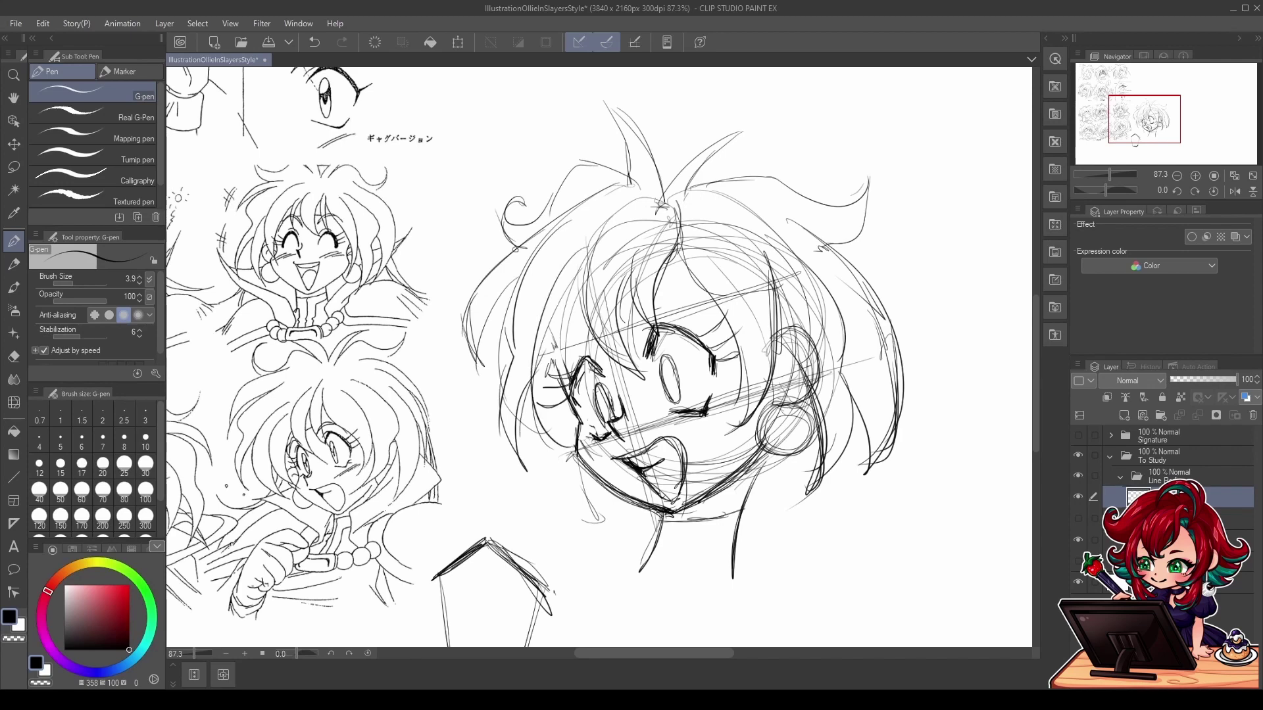
Step: Fill in shorter hair strands beside the far eye and cheek
{"action": "left_click_drag", "start_coordinate": [557, 370], "coordinate": [526, 444]}
{"action": "left_click_drag", "start_coordinate": [554, 439], "coordinate": [575, 445]}
{"action": "left_click_drag", "start_coordinate": [596, 306], "coordinate": [562, 426]}
{"action": "left_click_drag", "start_coordinate": [572, 411], "coordinate": [563, 444]}
{"action": "left_click_drag", "start_coordinate": [547, 352], "coordinate": [538, 393]}
{"action": "left_click_drag", "start_coordinate": [567, 393], "coordinate": [541, 454]}
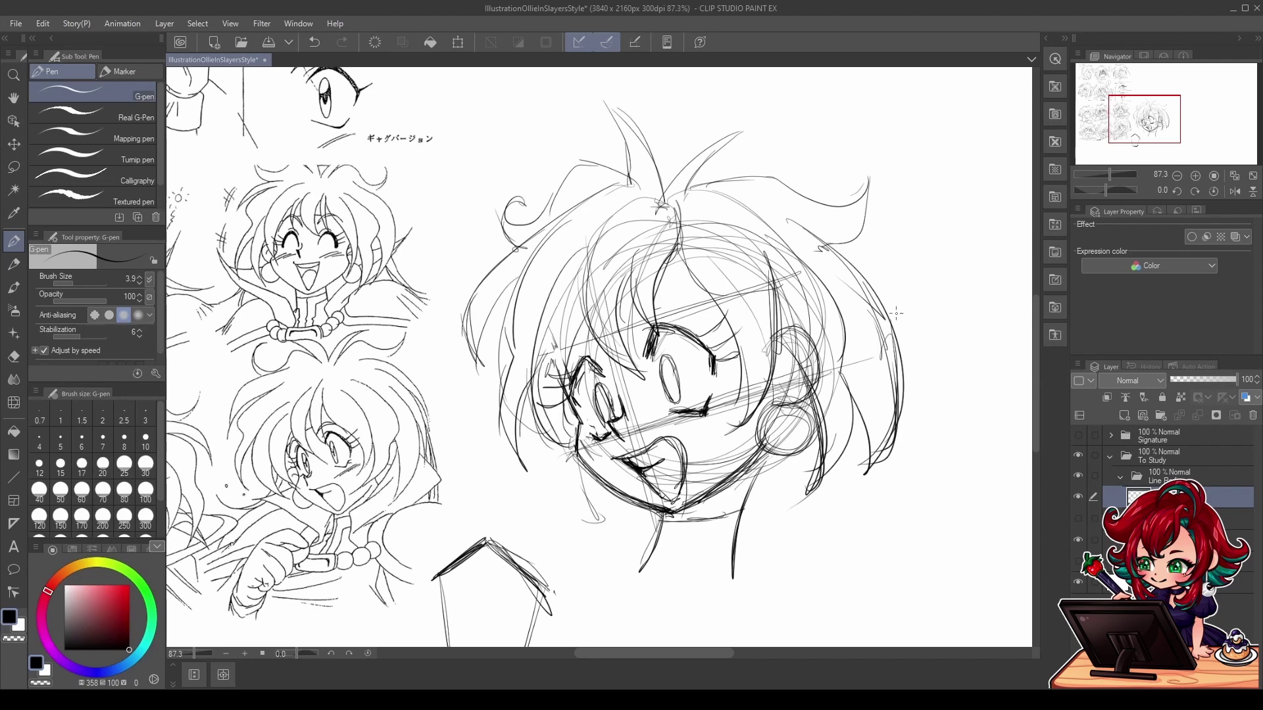
Step: Sketch a long curve of back hair sweeping below the near-side locks, and add loose strands behind the crown tuft
{"action": "left_click_drag", "start_coordinate": [896, 308], "coordinate": [881, 532]}
{"action": "left_click_drag", "start_coordinate": [902, 459], "coordinate": [846, 563]}
{"action": "left_click_drag", "start_coordinate": [749, 161], "coordinate": [696, 169]}
{"action": "mouse_move", "coordinate": [780, 188]}
{"action": "left_mouse_down"}
{"action": "mouse_move", "coordinate": [720, 159]}
{"action": "mouse_move", "coordinate": [694, 163]}
{"action": "left_mouse_up"}
{"action": "left_click_drag", "start_coordinate": [724, 154], "coordinate": [808, 208]}
Step: Sketch the far side of the open collar and its folds from the jaw down to the chest
{"action": "left_click_drag", "start_coordinate": [754, 390], "coordinate": [724, 290]}
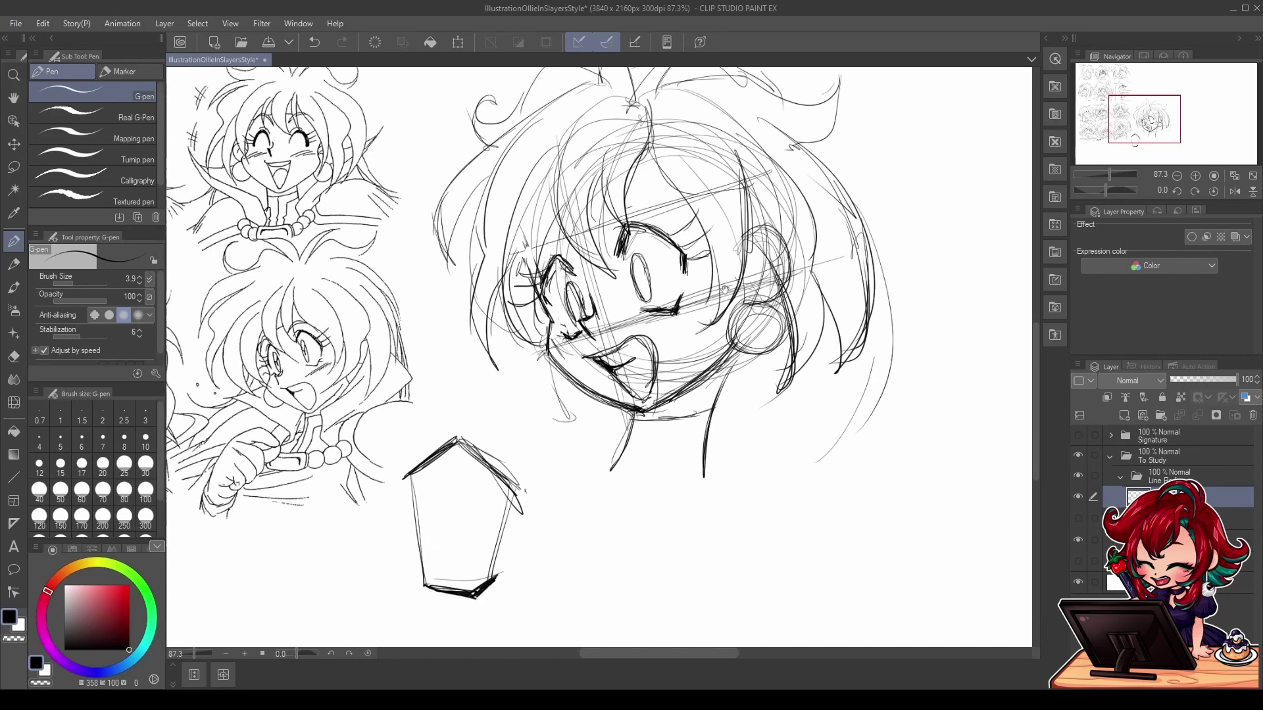
{"action": "mouse_move", "coordinate": [539, 344]}
{"action": "left_mouse_down"}
{"action": "mouse_move", "coordinate": [447, 416]}
{"action": "mouse_move", "coordinate": [554, 459]}
{"action": "mouse_move", "coordinate": [586, 527]}
{"action": "mouse_move", "coordinate": [544, 546]}
{"action": "left_mouse_up"}
{"action": "left_click_drag", "start_coordinate": [544, 546], "coordinate": [603, 531]}
{"action": "mouse_move", "coordinate": [611, 524]}
{"action": "left_mouse_down"}
{"action": "mouse_move", "coordinate": [605, 465]}
{"action": "mouse_move", "coordinate": [583, 425]}
{"action": "left_mouse_up"}
{"action": "left_click_drag", "start_coordinate": [524, 412], "coordinate": [610, 470]}
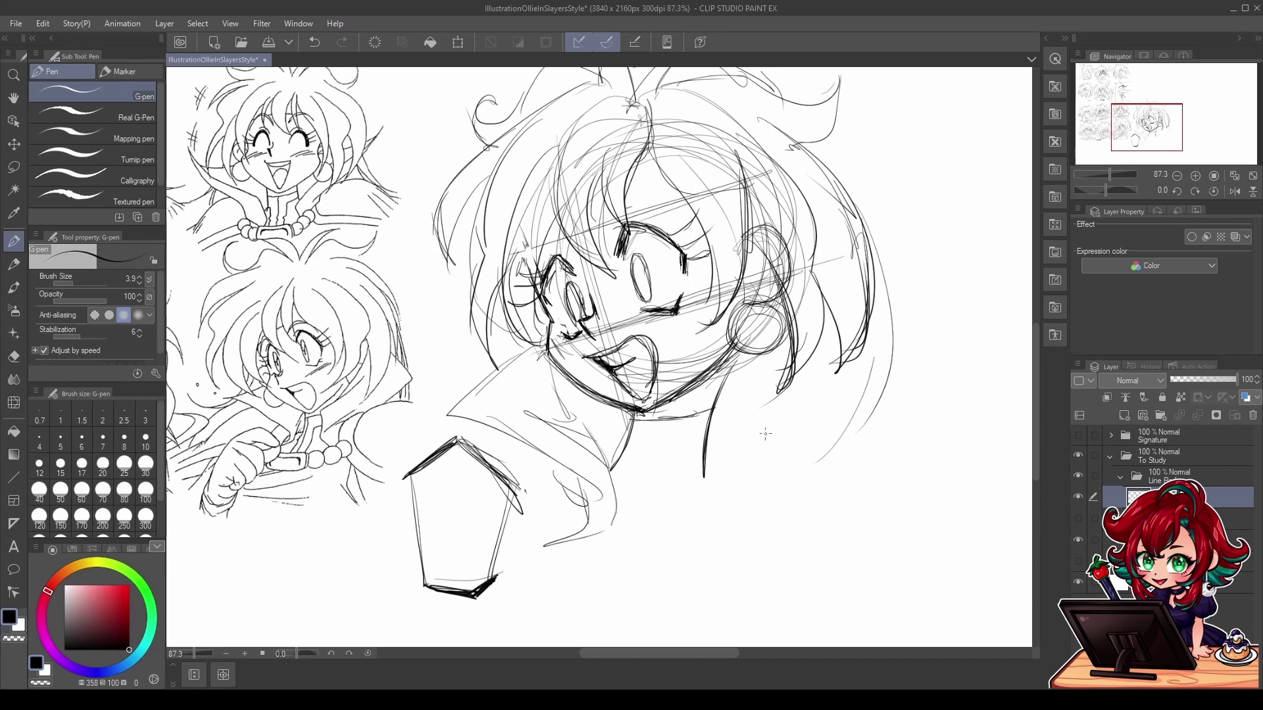
Step: Sketch the near side of the tall collar behind the neck, with its outer edge and diagonal folds
{"action": "mouse_move", "coordinate": [775, 394]}
{"action": "left_mouse_down"}
{"action": "mouse_move", "coordinate": [665, 496]}
{"action": "mouse_move", "coordinate": [661, 551]}
{"action": "left_mouse_up"}
{"action": "mouse_move", "coordinate": [748, 438]}
{"action": "left_mouse_down"}
{"action": "mouse_move", "coordinate": [706, 473]}
{"action": "mouse_move", "coordinate": [852, 370]}
{"action": "left_mouse_up"}
{"action": "left_click_drag", "start_coordinate": [852, 372], "coordinate": [830, 391]}
{"action": "mouse_move", "coordinate": [882, 283]}
{"action": "left_mouse_down"}
{"action": "mouse_move", "coordinate": [934, 391]}
{"action": "mouse_move", "coordinate": [921, 386]}
{"action": "mouse_move", "coordinate": [756, 527]}
{"action": "left_mouse_up"}
{"action": "left_click_drag", "start_coordinate": [850, 449], "coordinate": [757, 534]}
{"action": "left_click_drag", "start_coordinate": [905, 412], "coordinate": [741, 534]}
{"action": "left_click_drag", "start_coordinate": [852, 404], "coordinate": [918, 395]}
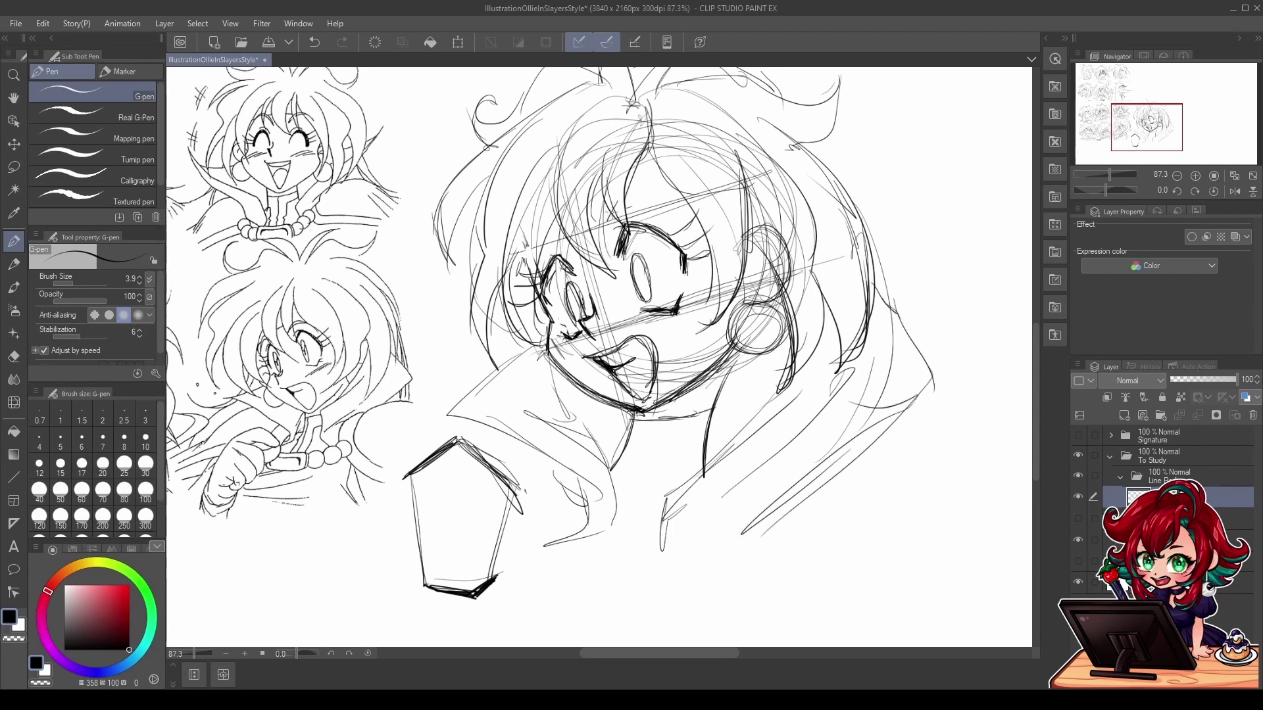
Step: Draw the arched eyebrows above the near and far eyes
{"action": "mouse_move", "coordinate": [604, 224]}
{"action": "left_mouse_down"}
{"action": "mouse_move", "coordinate": [642, 200]}
{"action": "mouse_move", "coordinate": [680, 207]}
{"action": "left_mouse_up"}
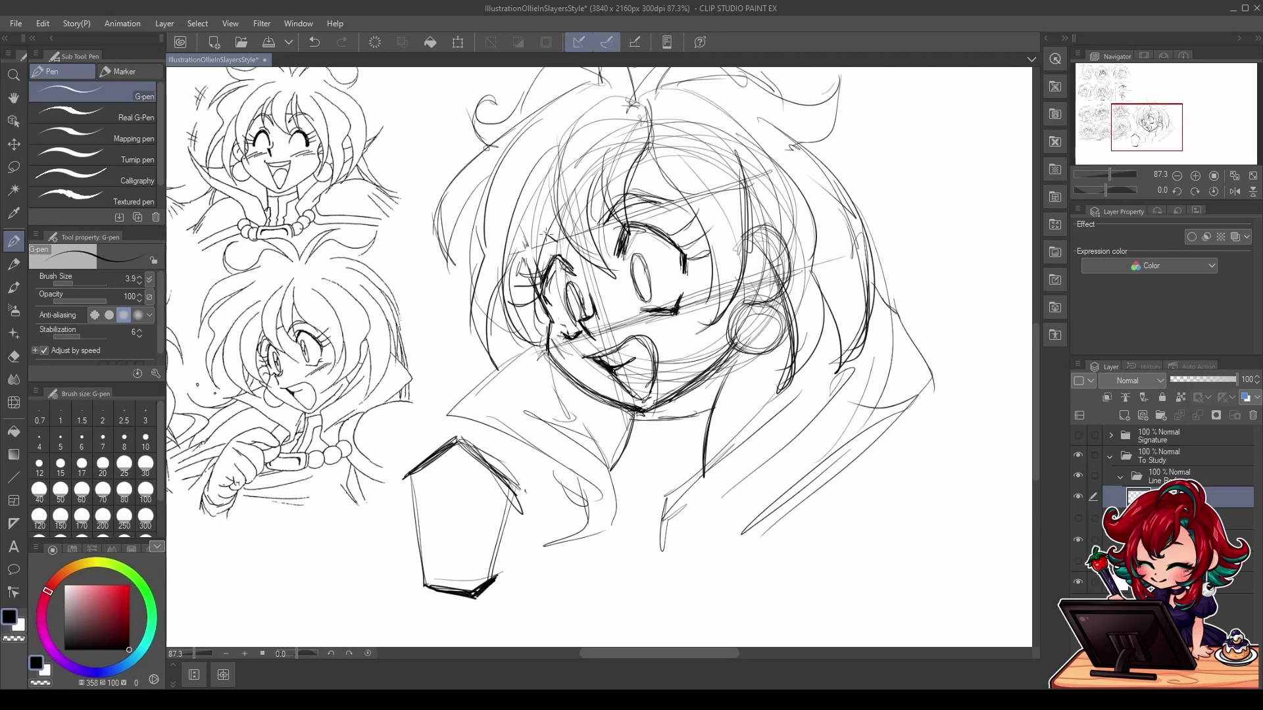
{"action": "left_click_drag", "start_coordinate": [553, 238], "coordinate": [530, 258]}
{"action": "left_click_drag", "start_coordinate": [546, 232], "coordinate": [530, 266]}
Step: Add hair strands behind the near ear and earring, darkening the pointed lock tips
{"action": "left_click_drag", "start_coordinate": [792, 297], "coordinate": [771, 408]}
{"action": "left_click_drag", "start_coordinate": [789, 355], "coordinate": [765, 417]}
{"action": "left_click_drag", "start_coordinate": [822, 301], "coordinate": [769, 415]}
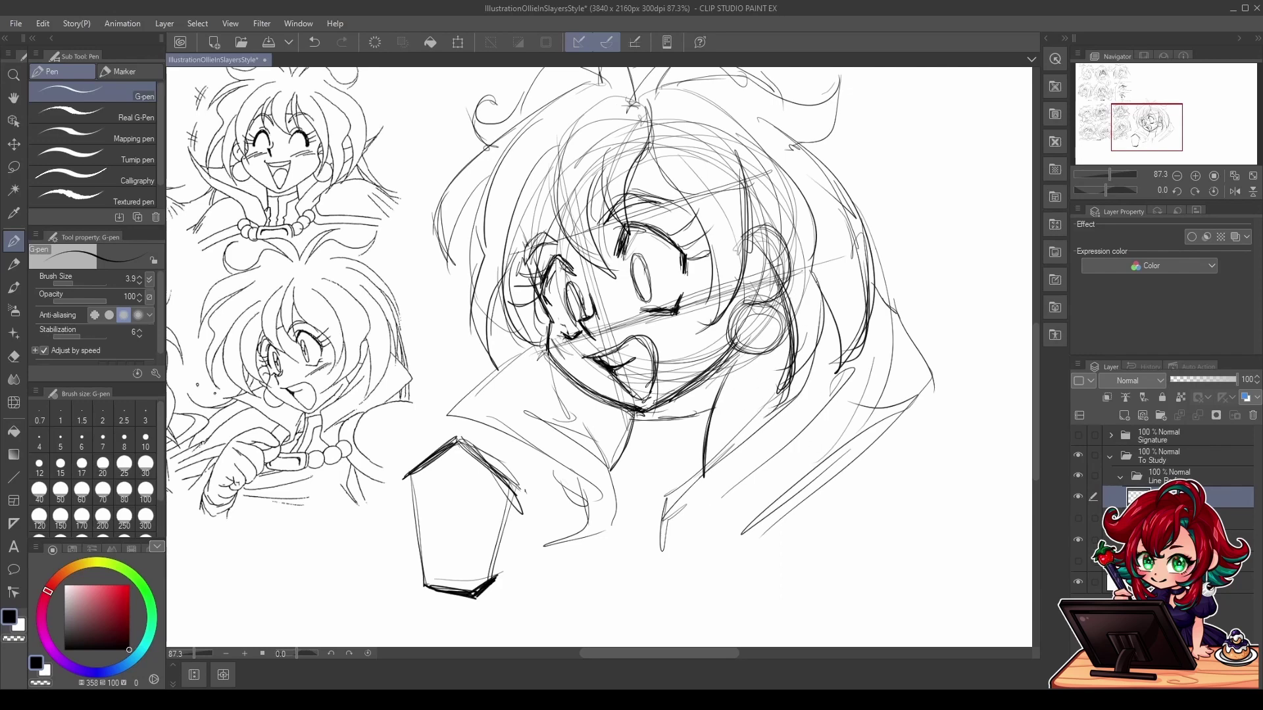
{"action": "left_click_drag", "start_coordinate": [827, 263], "coordinate": [812, 347]}
Step: Darken the long bang in front of the near ear and thicken the layered locks behind the earring
{"action": "mouse_move", "coordinate": [823, 349]}
{"action": "left_mouse_down"}
{"action": "mouse_move", "coordinate": [784, 406]}
{"action": "mouse_move", "coordinate": [815, 424]}
{"action": "left_mouse_up"}
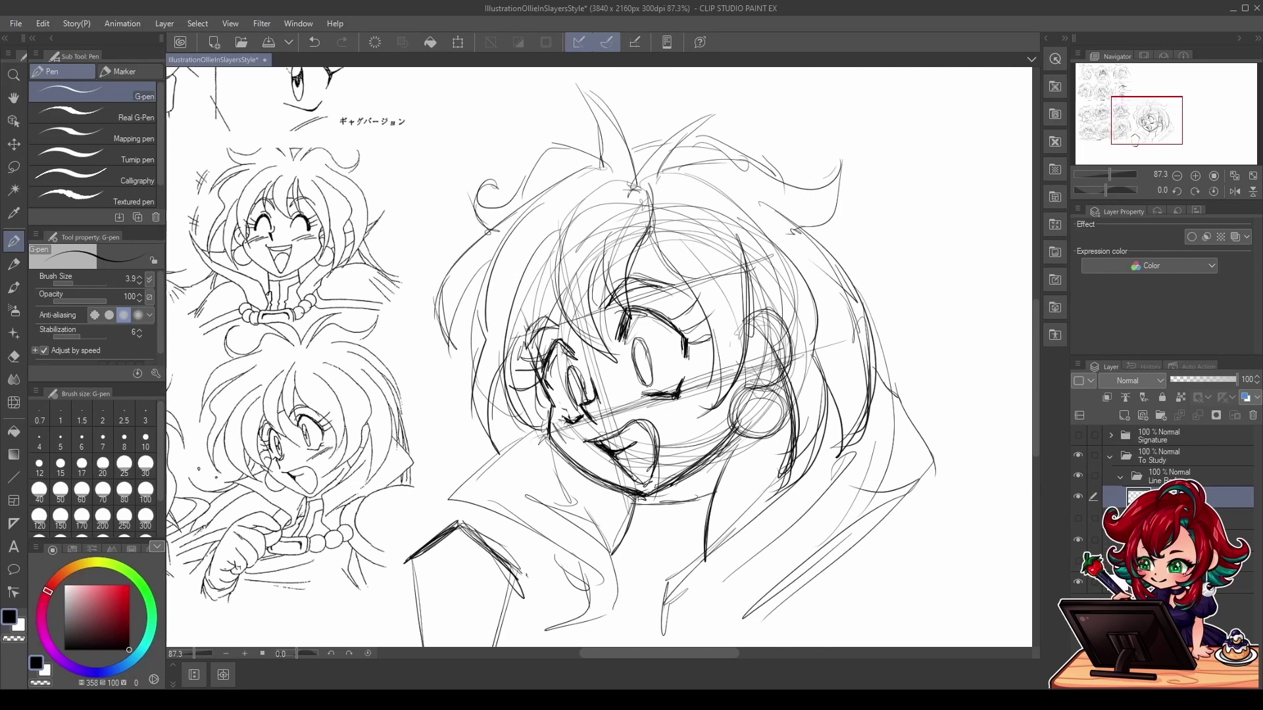
{"action": "mouse_move", "coordinate": [656, 235]}
{"action": "left_mouse_down"}
{"action": "mouse_move", "coordinate": [713, 372]}
{"action": "mouse_move", "coordinate": [701, 427]}
{"action": "mouse_move", "coordinate": [751, 314]}
{"action": "mouse_move", "coordinate": [695, 202]}
{"action": "mouse_move", "coordinate": [756, 316]}
{"action": "mouse_move", "coordinate": [799, 453]}
{"action": "left_mouse_up"}
{"action": "left_click_drag", "start_coordinate": [814, 285], "coordinate": [825, 429]}
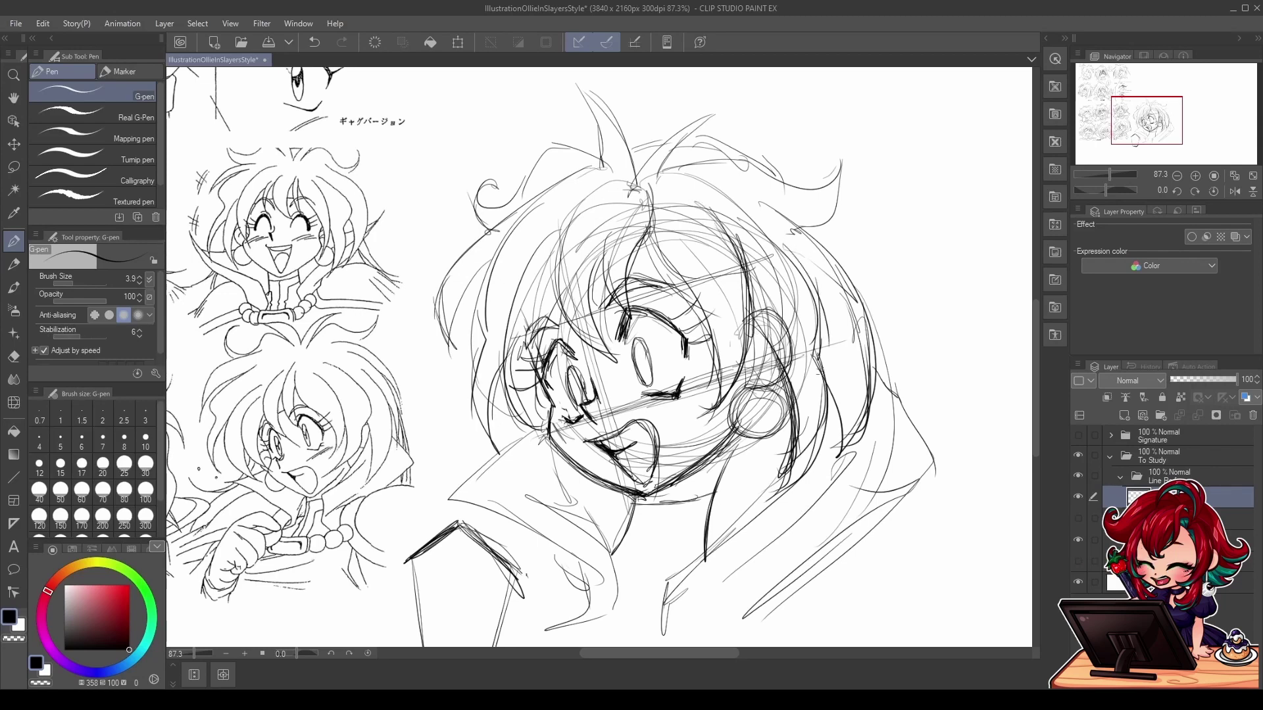
{"action": "left_click_drag", "start_coordinate": [824, 382], "coordinate": [763, 496]}
{"action": "left_click_drag", "start_coordinate": [837, 363], "coordinate": [832, 334]}
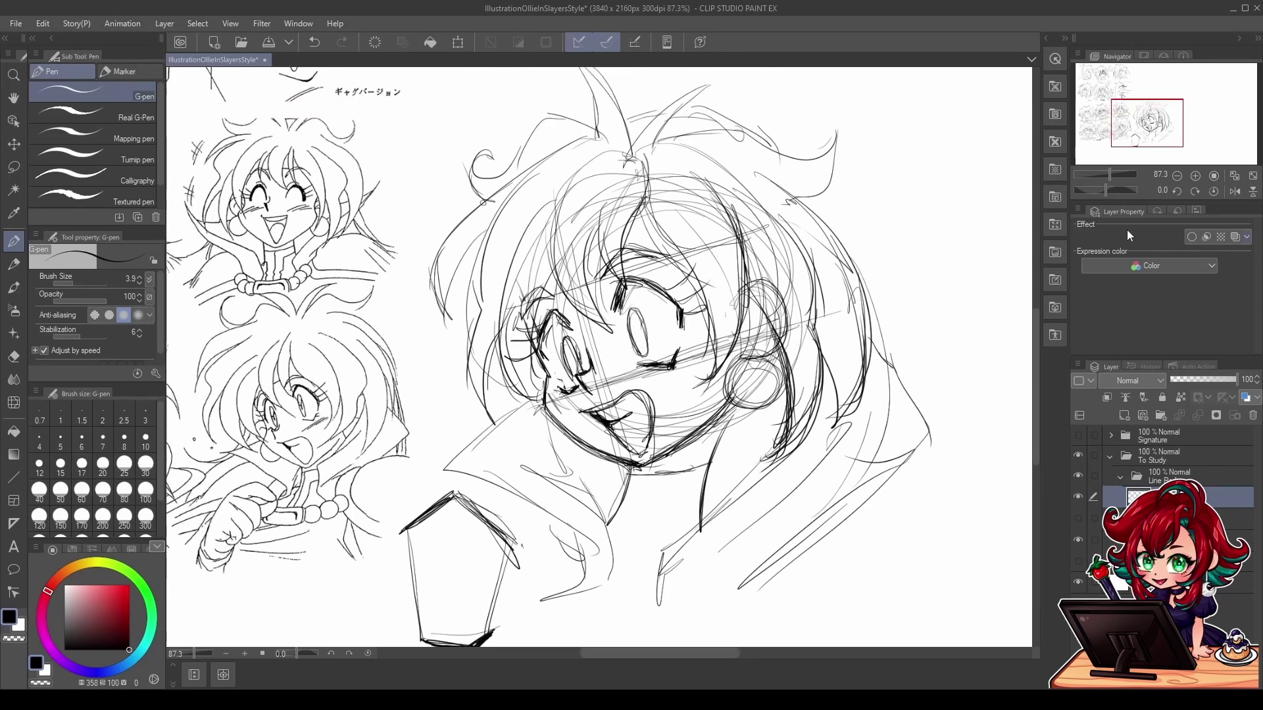
{"action": "left_click", "coordinate": [1105, 174]}
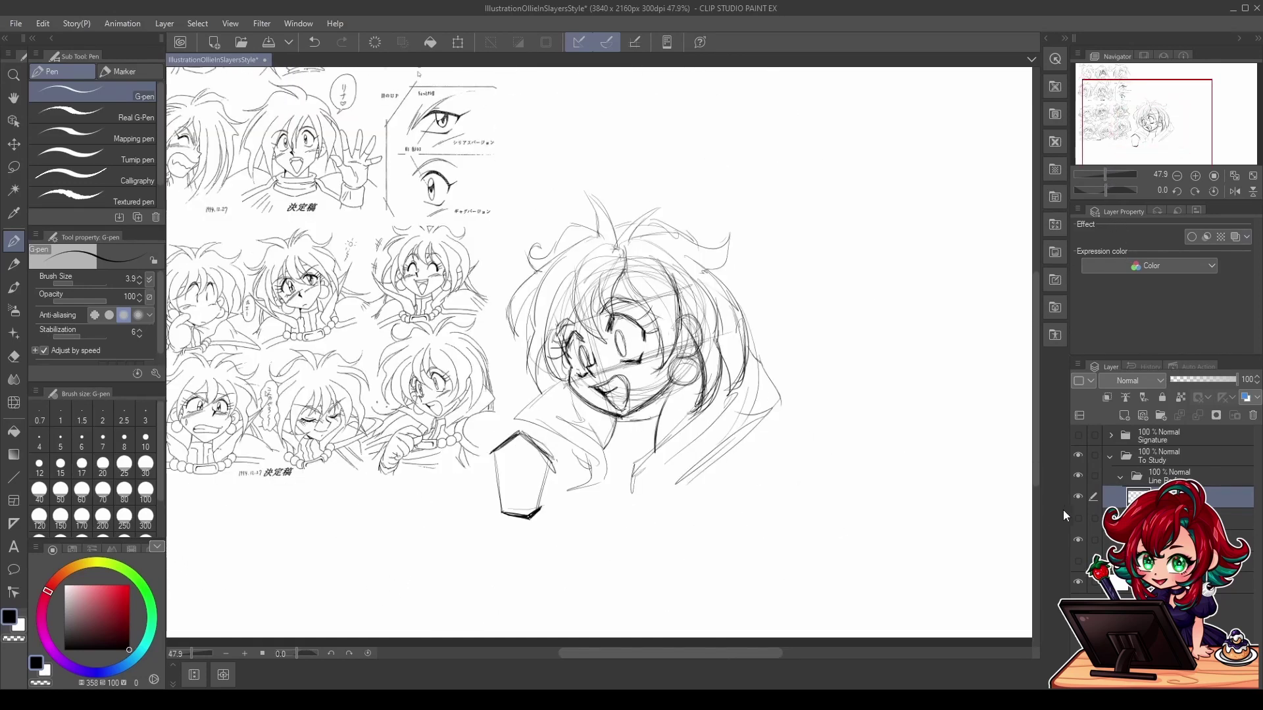
Step: Hide the previous head sketch and add a new layer, bringing the blank area beside the reference heads into view
{"action": "left_click", "coordinate": [1077, 497]}
{"action": "left_click_drag", "start_coordinate": [868, 353], "coordinate": [860, 451]}
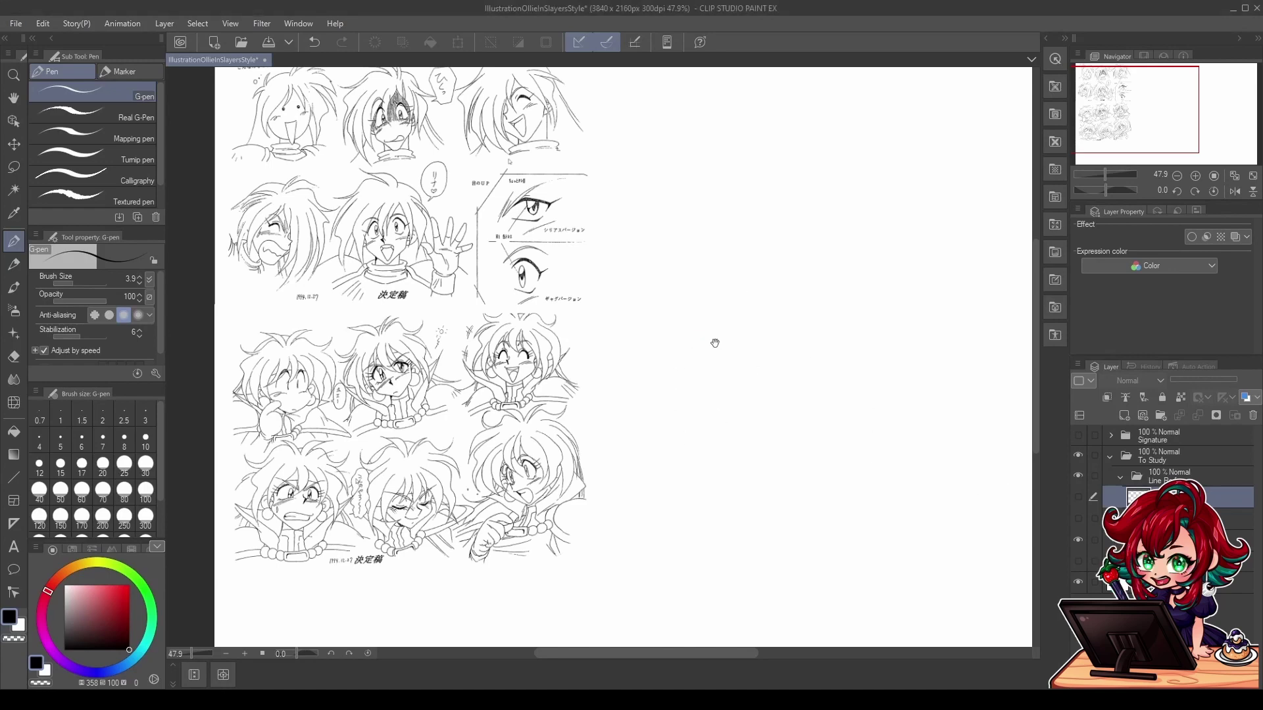
{"action": "left_click", "coordinate": [1124, 417]}
{"action": "left_click_drag", "start_coordinate": [711, 426], "coordinate": [798, 330]}
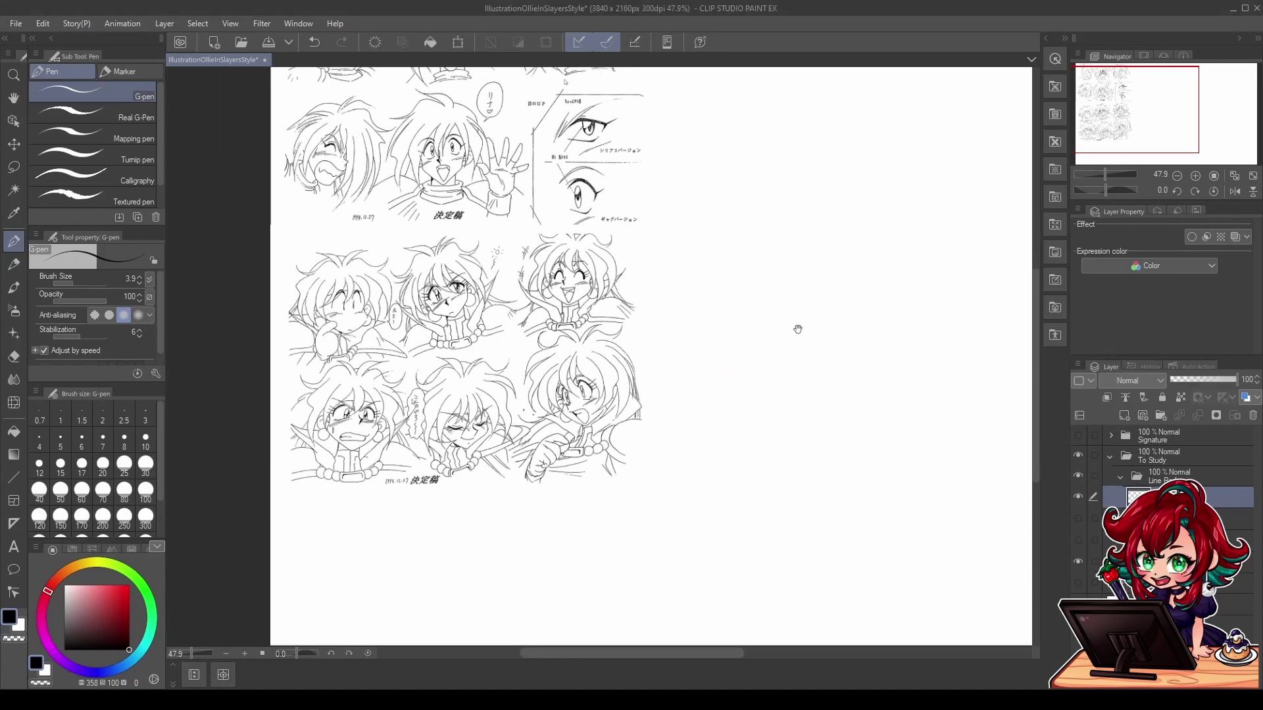
{"action": "left_click", "coordinate": [1109, 175]}
{"action": "left_click_drag", "start_coordinate": [1109, 175], "coordinate": [1108, 175]}
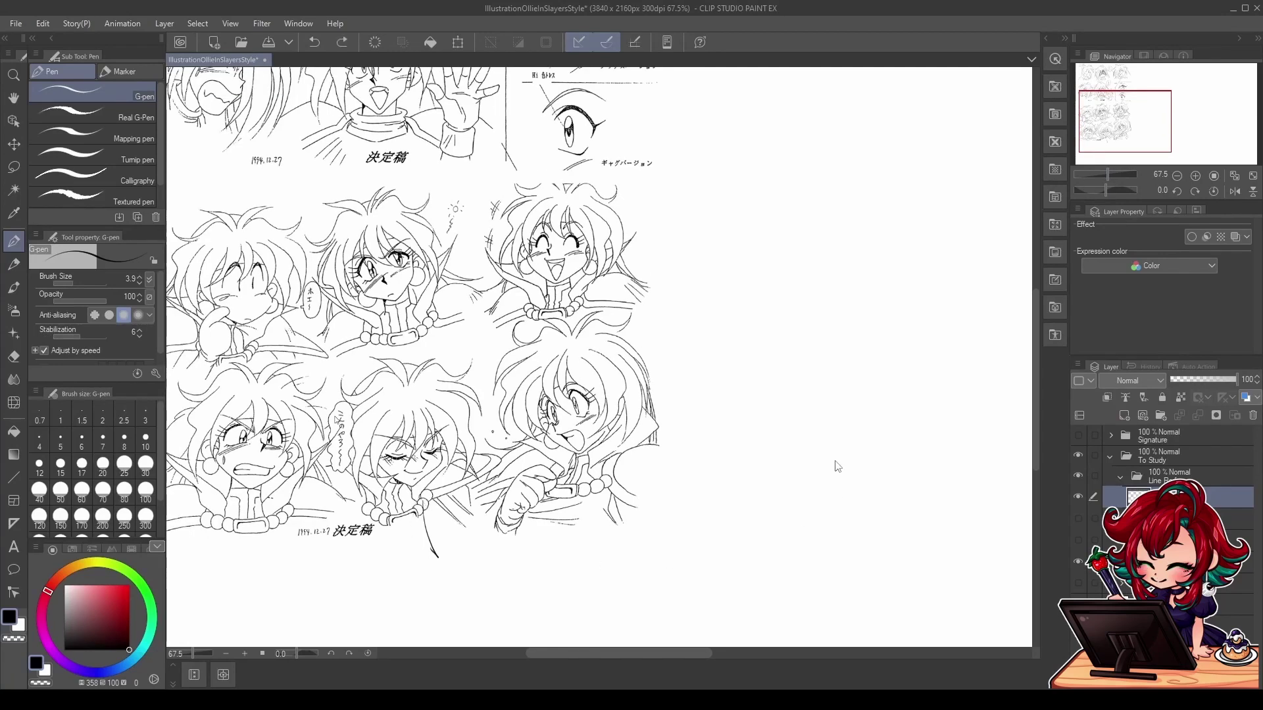
{"action": "left_click_drag", "start_coordinate": [895, 320], "coordinate": [799, 320]}
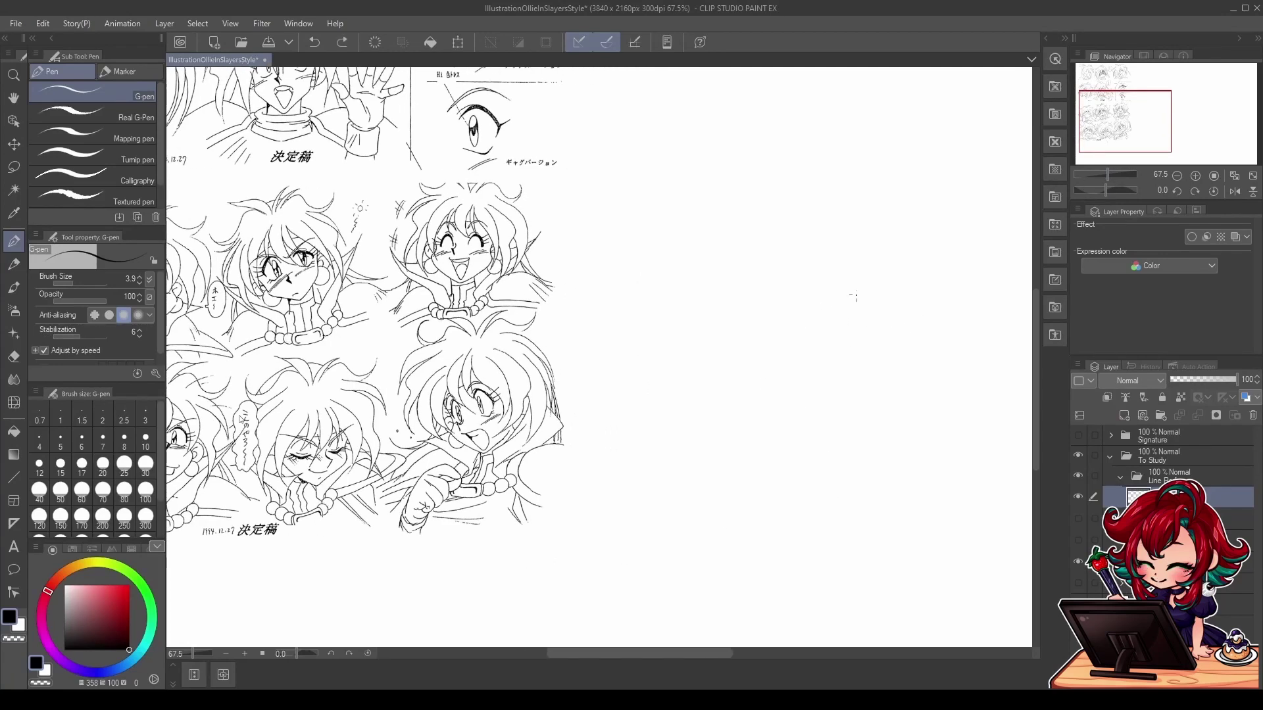
Step: Rough in a round head with loose overlapping ellipses and a slanted centre line beside the references
{"action": "mouse_move", "coordinate": [789, 264]}
{"action": "left_mouse_down"}
{"action": "mouse_move", "coordinate": [894, 316]}
{"action": "mouse_move", "coordinate": [881, 368]}
{"action": "mouse_move", "coordinate": [679, 379]}
{"action": "mouse_move", "coordinate": [737, 435]}
{"action": "left_mouse_up"}
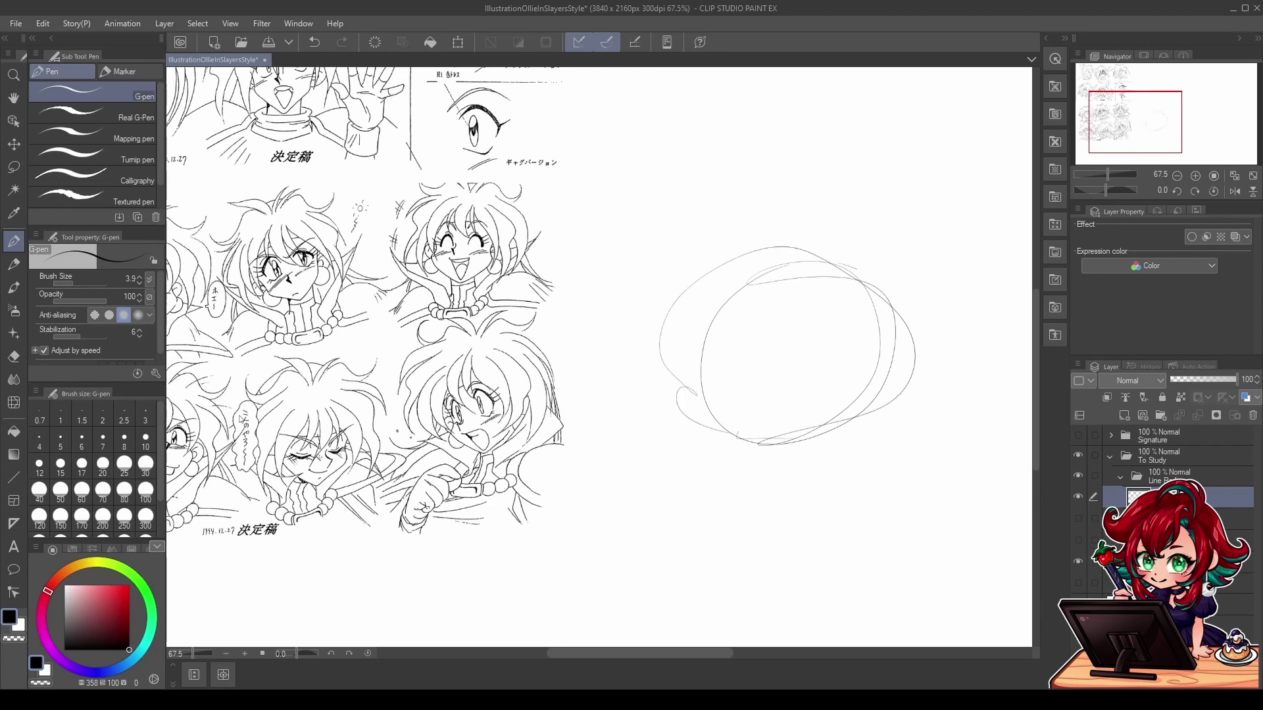
{"action": "left_click_drag", "start_coordinate": [846, 297], "coordinate": [819, 498]}
{"action": "mouse_move", "coordinate": [818, 235]}
{"action": "left_mouse_down"}
{"action": "mouse_move", "coordinate": [894, 309]}
{"action": "mouse_move", "coordinate": [756, 441]}
{"action": "mouse_move", "coordinate": [819, 422]}
{"action": "left_mouse_up"}
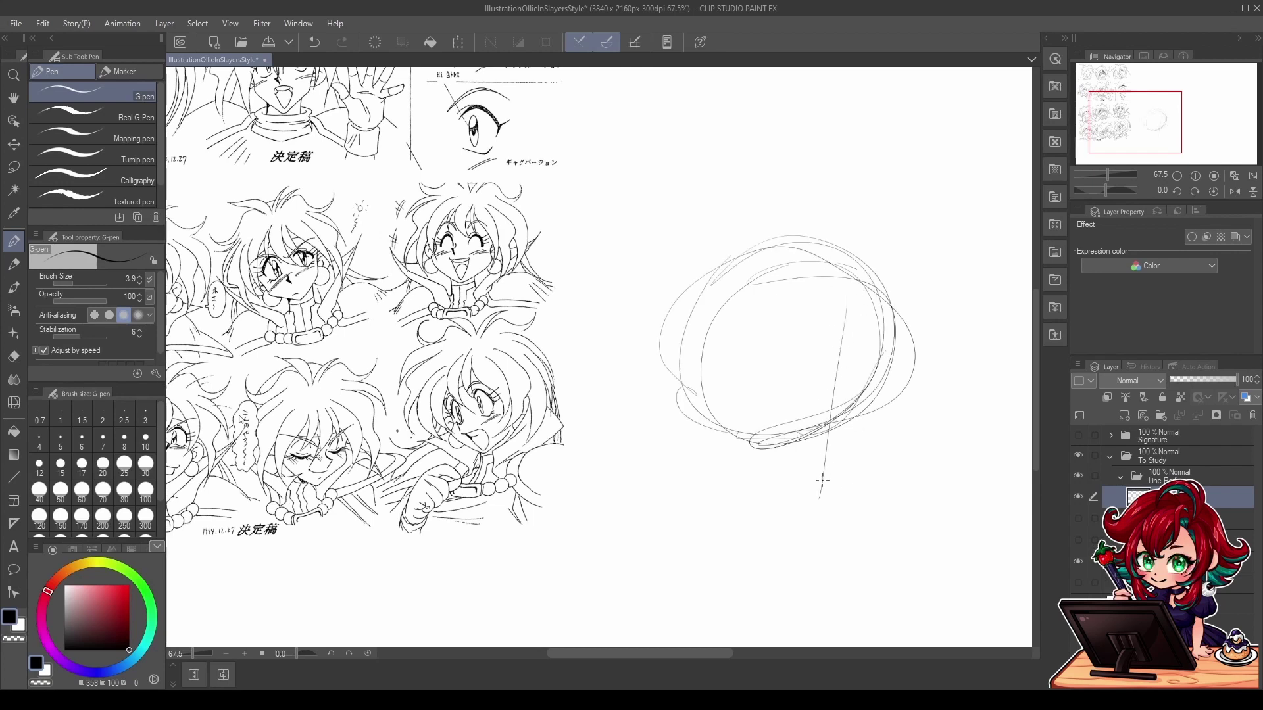
{"action": "mouse_move", "coordinate": [736, 434]}
{"action": "left_mouse_down"}
{"action": "mouse_move", "coordinate": [819, 440]}
{"action": "mouse_move", "coordinate": [885, 351]}
{"action": "left_mouse_up"}
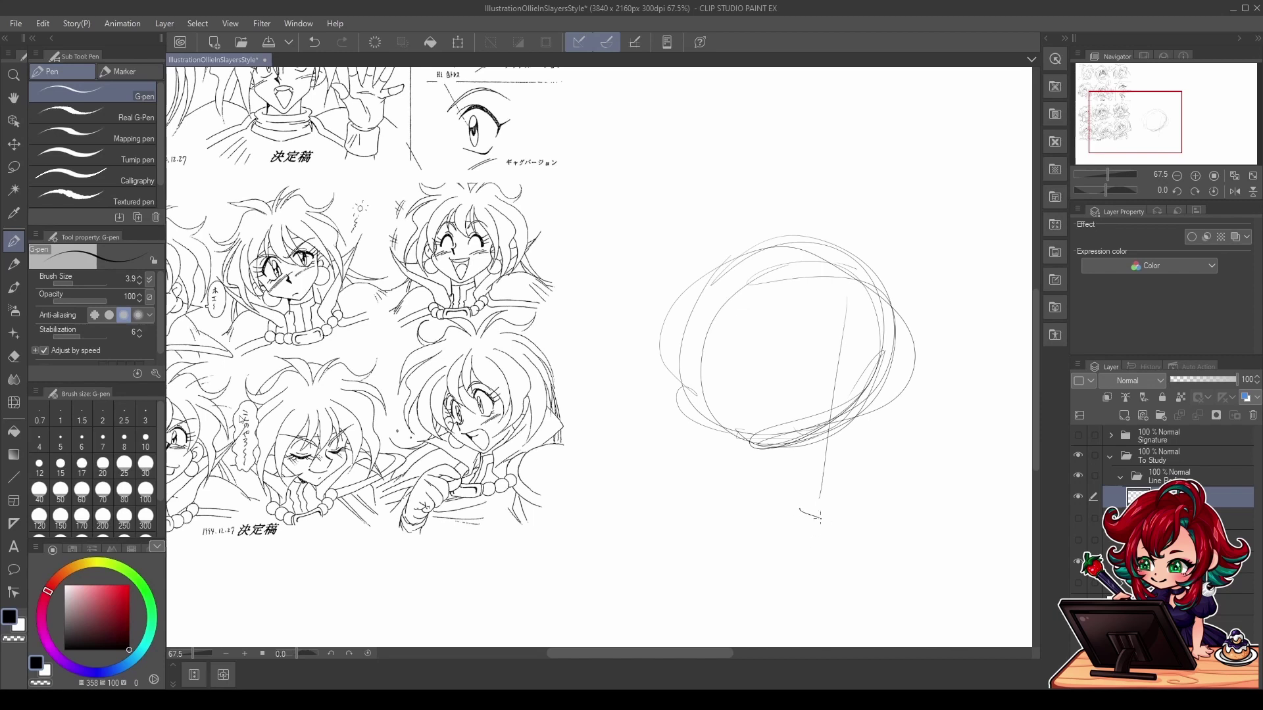
{"action": "left_click_drag", "start_coordinate": [821, 518], "coordinate": [827, 523]}
{"action": "left_click_drag", "start_coordinate": [724, 431], "coordinate": [810, 516]}
{"action": "key", "text": "ctrl+z"}
{"action": "key", "text": "ctrl+z"}
Step: Mark the chin on the centre line and wrap curved eye-level, lower-face and forehead guidelines around the head
{"action": "left_click", "coordinate": [821, 468]}
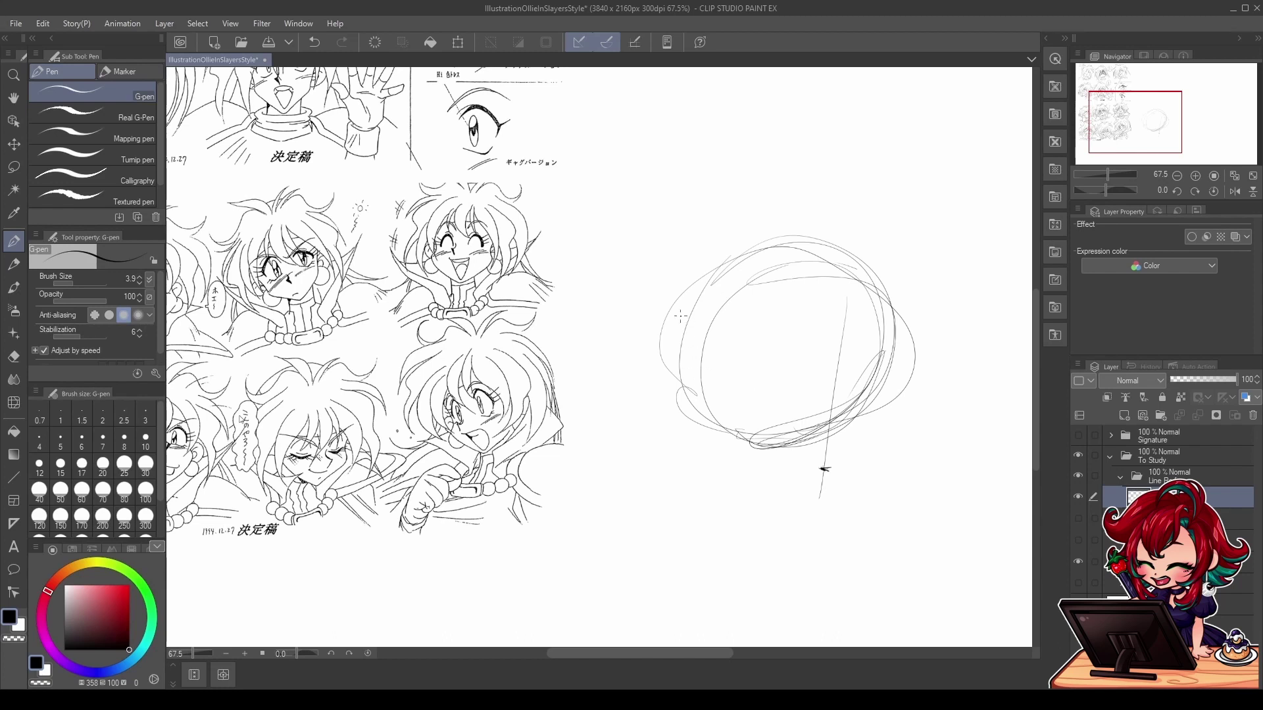
{"action": "mouse_move", "coordinate": [684, 347]}
{"action": "left_mouse_down"}
{"action": "mouse_move", "coordinate": [740, 391]}
{"action": "mouse_move", "coordinate": [830, 397]}
{"action": "mouse_move", "coordinate": [777, 404]}
{"action": "mouse_move", "coordinate": [843, 395]}
{"action": "left_mouse_up"}
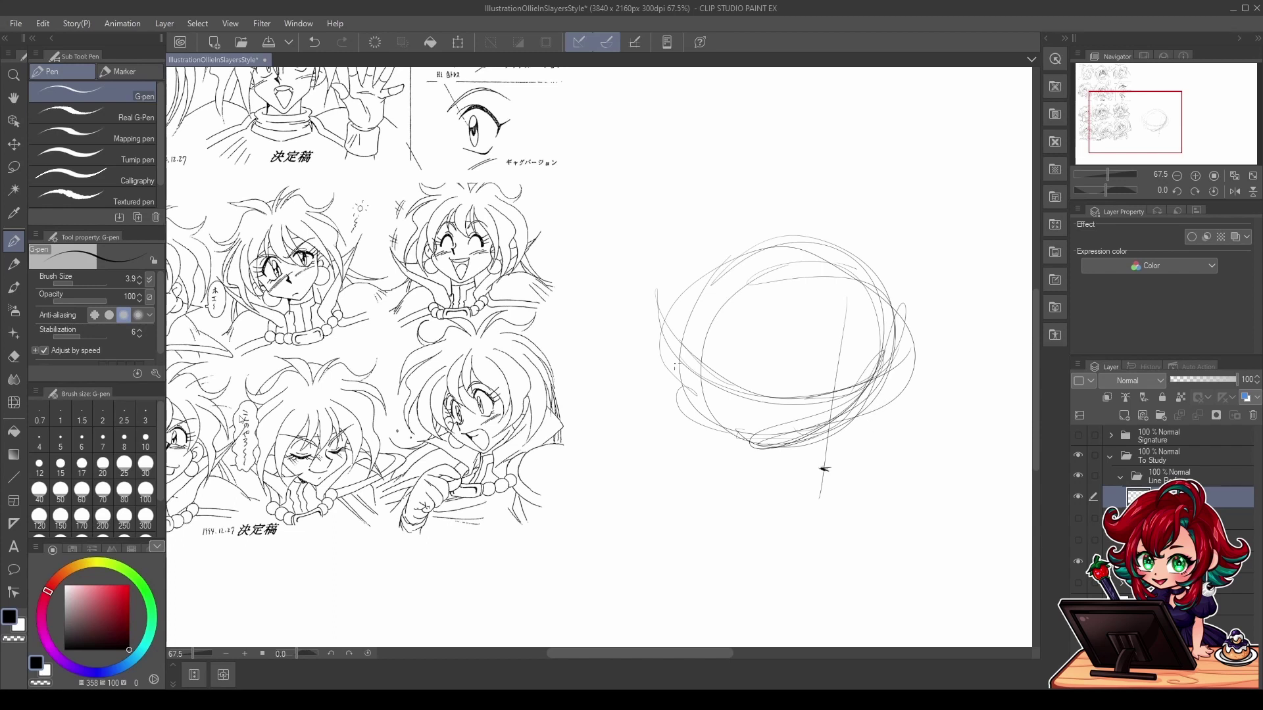
{"action": "mouse_move", "coordinate": [668, 331]}
{"action": "left_mouse_down"}
{"action": "mouse_move", "coordinate": [684, 426]}
{"action": "mouse_move", "coordinate": [757, 457]}
{"action": "mouse_move", "coordinate": [884, 378]}
{"action": "mouse_move", "coordinate": [845, 313]}
{"action": "left_mouse_up"}
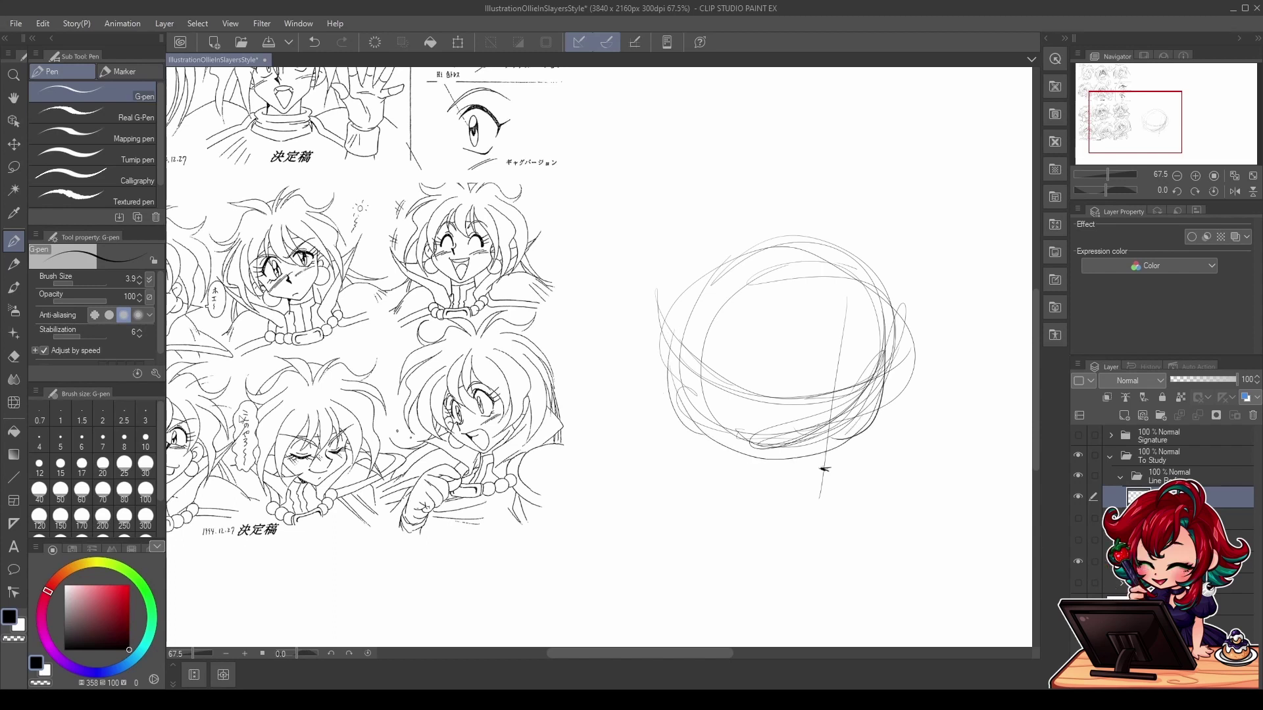
{"action": "left_click_drag", "start_coordinate": [801, 464], "coordinate": [885, 303]}
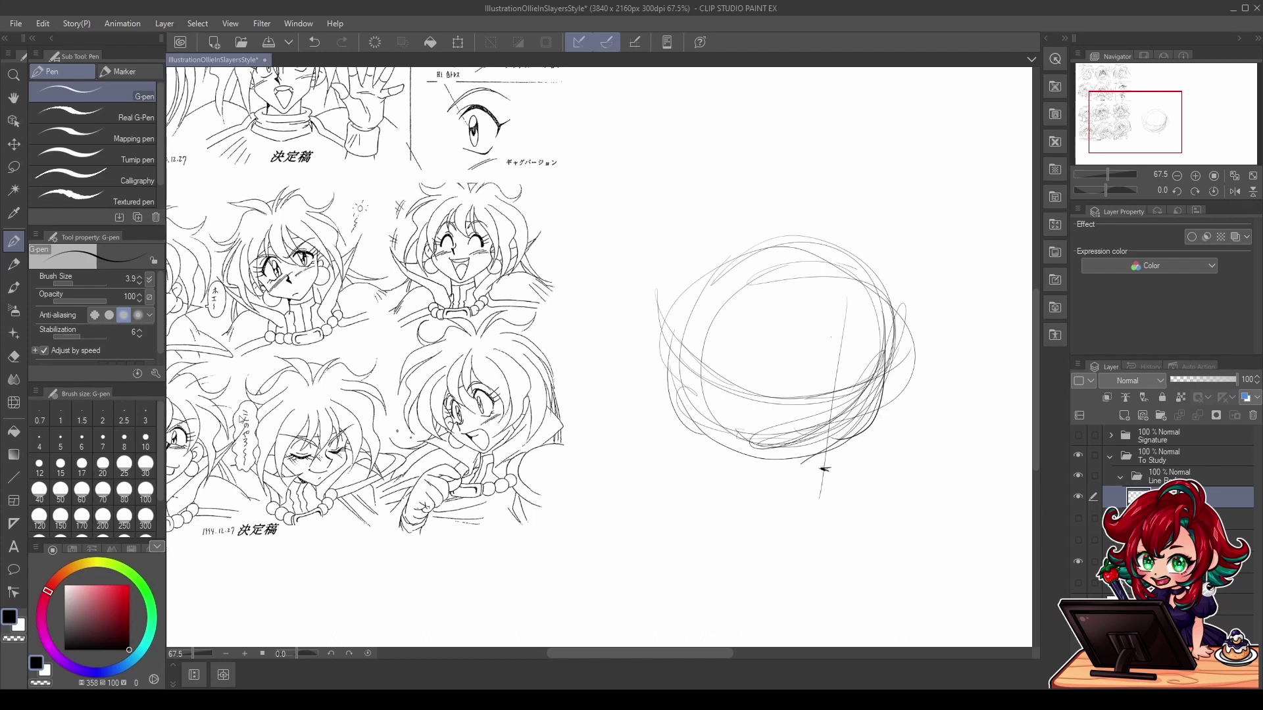
{"action": "mouse_move", "coordinate": [697, 269]}
{"action": "left_mouse_down"}
{"action": "mouse_move", "coordinate": [779, 336]}
{"action": "mouse_move", "coordinate": [871, 325]}
{"action": "mouse_move", "coordinate": [888, 283]}
{"action": "mouse_move", "coordinate": [854, 248]}
{"action": "left_mouse_up"}
{"action": "mouse_move", "coordinate": [747, 254]}
{"action": "left_mouse_down"}
{"action": "mouse_move", "coordinate": [723, 305]}
{"action": "mouse_move", "coordinate": [769, 342]}
{"action": "left_mouse_up"}
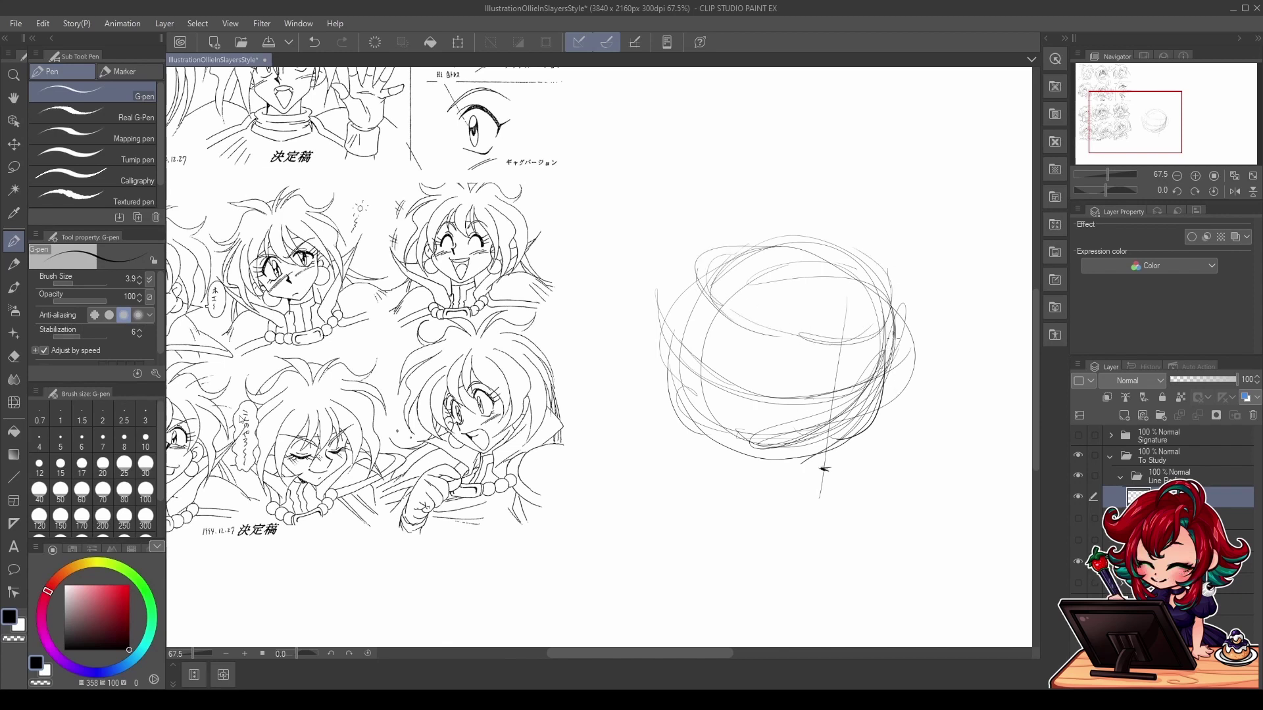
Step: Outline the far cheek, chin and near jaw of the downturned face with darker strokes
{"action": "mouse_move", "coordinate": [894, 332]}
{"action": "left_mouse_down"}
{"action": "mouse_move", "coordinate": [880, 388]}
{"action": "mouse_move", "coordinate": [893, 403]}
{"action": "left_mouse_up"}
{"action": "mouse_move", "coordinate": [842, 195]}
{"action": "left_mouse_down"}
{"action": "mouse_move", "coordinate": [914, 309]}
{"action": "mouse_move", "coordinate": [937, 299]}
{"action": "left_mouse_up"}
{"action": "key", "text": "ctrl+z"}
{"action": "key", "text": "ctrl+z"}
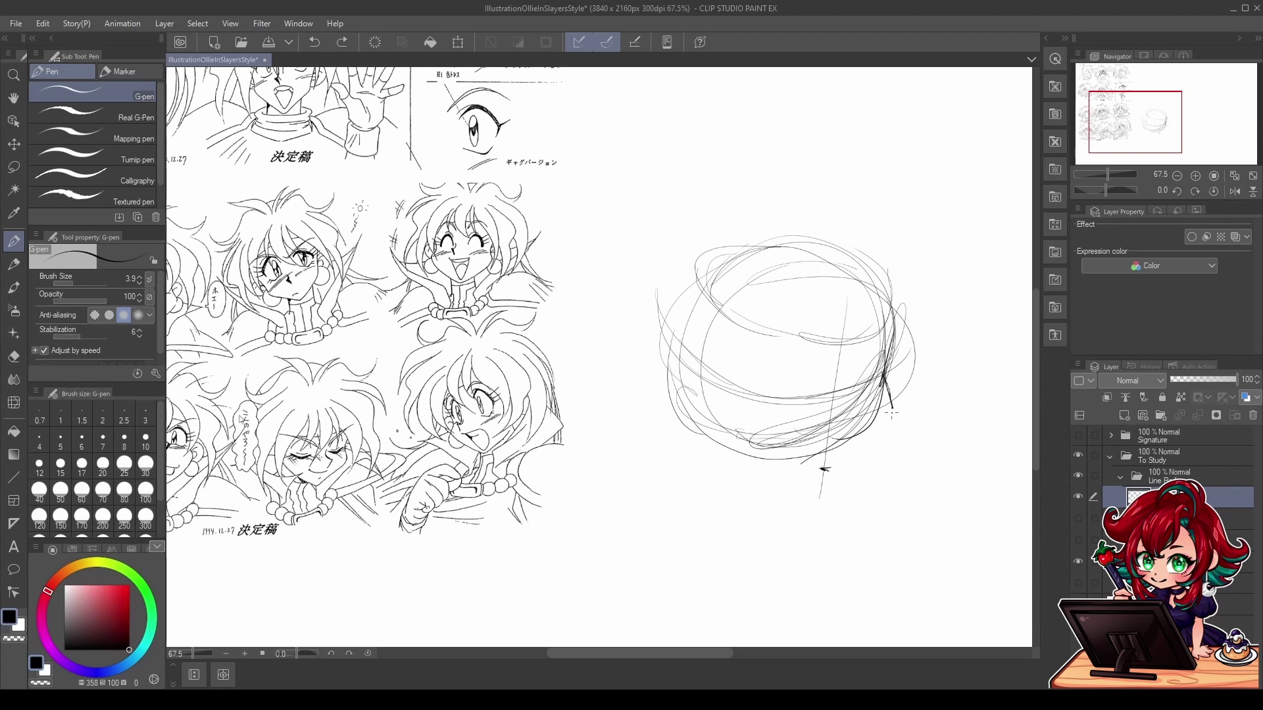
{"action": "key", "text": "ctrl+z"}
{"action": "mouse_move", "coordinate": [893, 347]}
{"action": "left_mouse_down"}
{"action": "mouse_move", "coordinate": [882, 375]}
{"action": "mouse_move", "coordinate": [892, 416]}
{"action": "mouse_move", "coordinate": [833, 453]}
{"action": "left_mouse_up"}
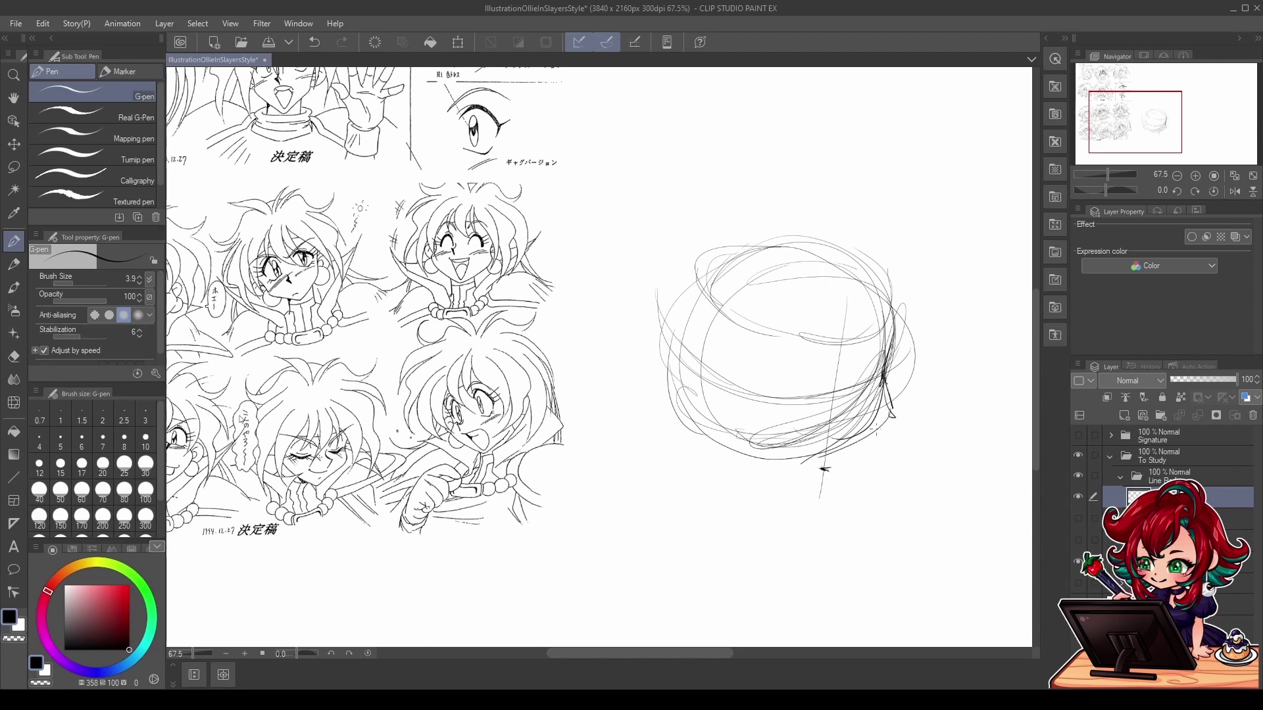
{"action": "mouse_move", "coordinate": [890, 414]}
{"action": "left_mouse_down"}
{"action": "mouse_move", "coordinate": [826, 462]}
{"action": "mouse_move", "coordinate": [873, 427]}
{"action": "left_mouse_up"}
{"action": "left_click_drag", "start_coordinate": [884, 369], "coordinate": [891, 417]}
{"action": "mouse_move", "coordinate": [712, 411]}
{"action": "left_mouse_down"}
{"action": "mouse_move", "coordinate": [731, 435]}
{"action": "mouse_move", "coordinate": [796, 462]}
{"action": "mouse_move", "coordinate": [836, 458]}
{"action": "mouse_move", "coordinate": [805, 470]}
{"action": "mouse_move", "coordinate": [822, 471]}
{"action": "left_mouse_up"}
{"action": "left_click_drag", "start_coordinate": [810, 465], "coordinate": [824, 467]}
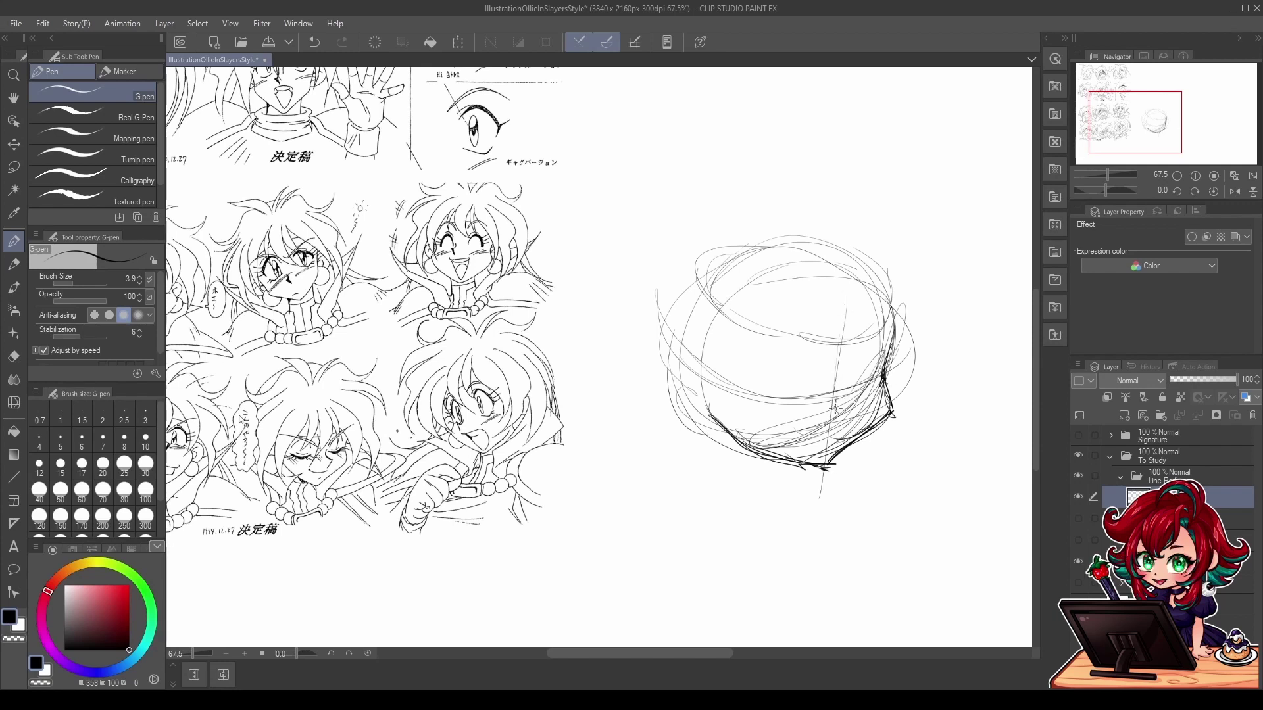
Step: Draw the small pointed nose on the centre line and reinforce the curved eye guideline
{"action": "mouse_move", "coordinate": [848, 420]}
{"action": "left_mouse_down"}
{"action": "mouse_move", "coordinate": [834, 440]}
{"action": "mouse_move", "coordinate": [858, 415]}
{"action": "mouse_move", "coordinate": [846, 417]}
{"action": "left_mouse_up"}
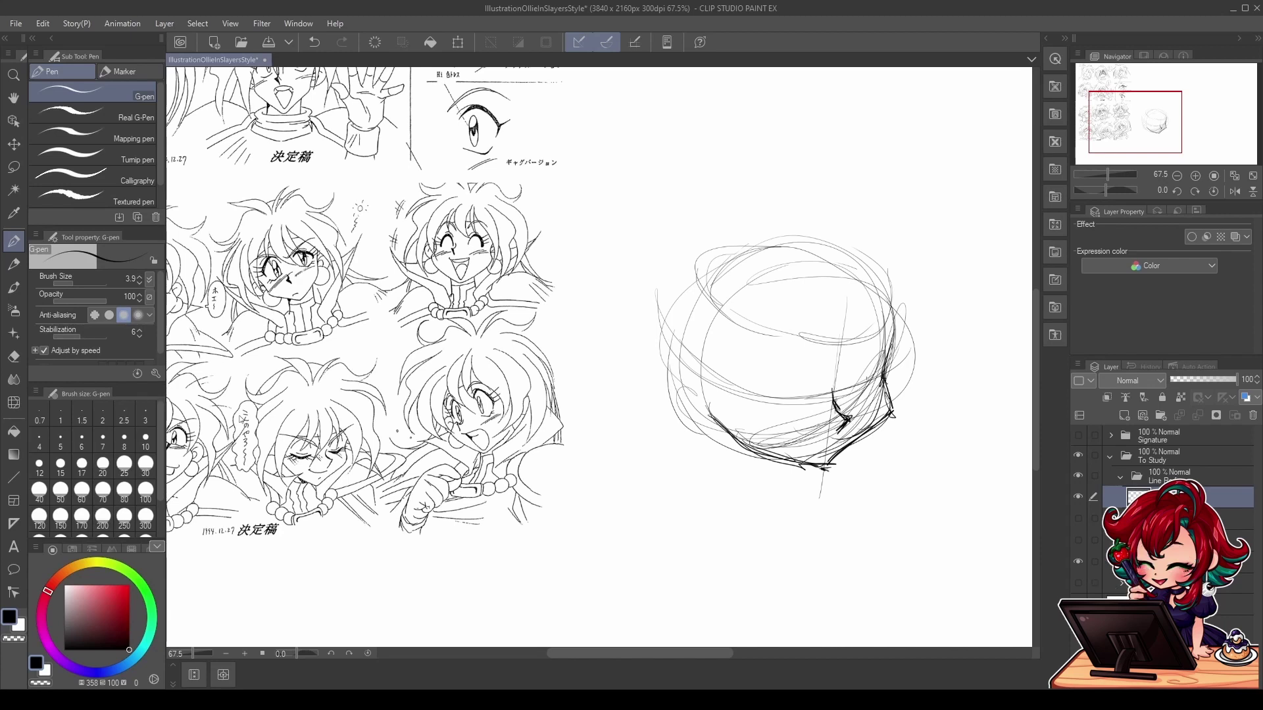
{"action": "mouse_move", "coordinate": [661, 333]}
{"action": "left_mouse_down"}
{"action": "mouse_move", "coordinate": [740, 387]}
{"action": "mouse_move", "coordinate": [825, 399]}
{"action": "mouse_move", "coordinate": [906, 371]}
{"action": "left_mouse_up"}
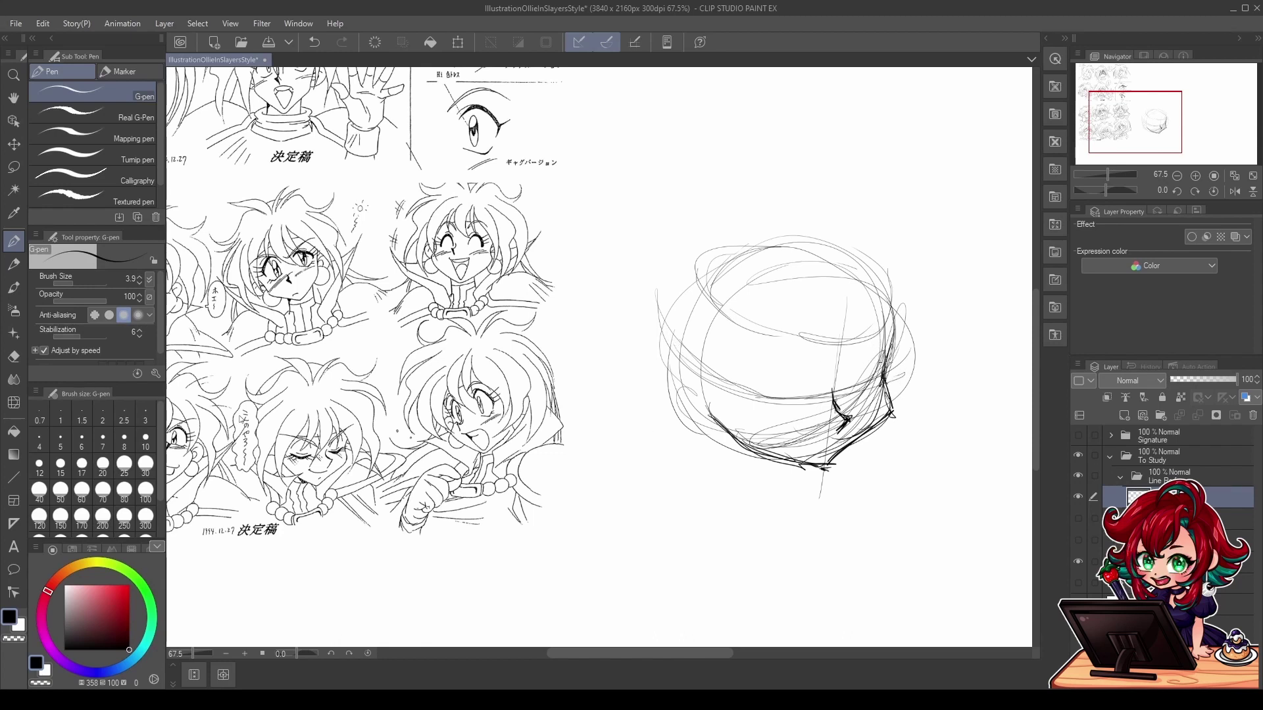
{"action": "left_click_drag", "start_coordinate": [880, 384], "coordinate": [759, 397]}
{"action": "left_click_drag", "start_coordinate": [915, 374], "coordinate": [901, 448]}
{"action": "key", "text": "ctrl+z"}
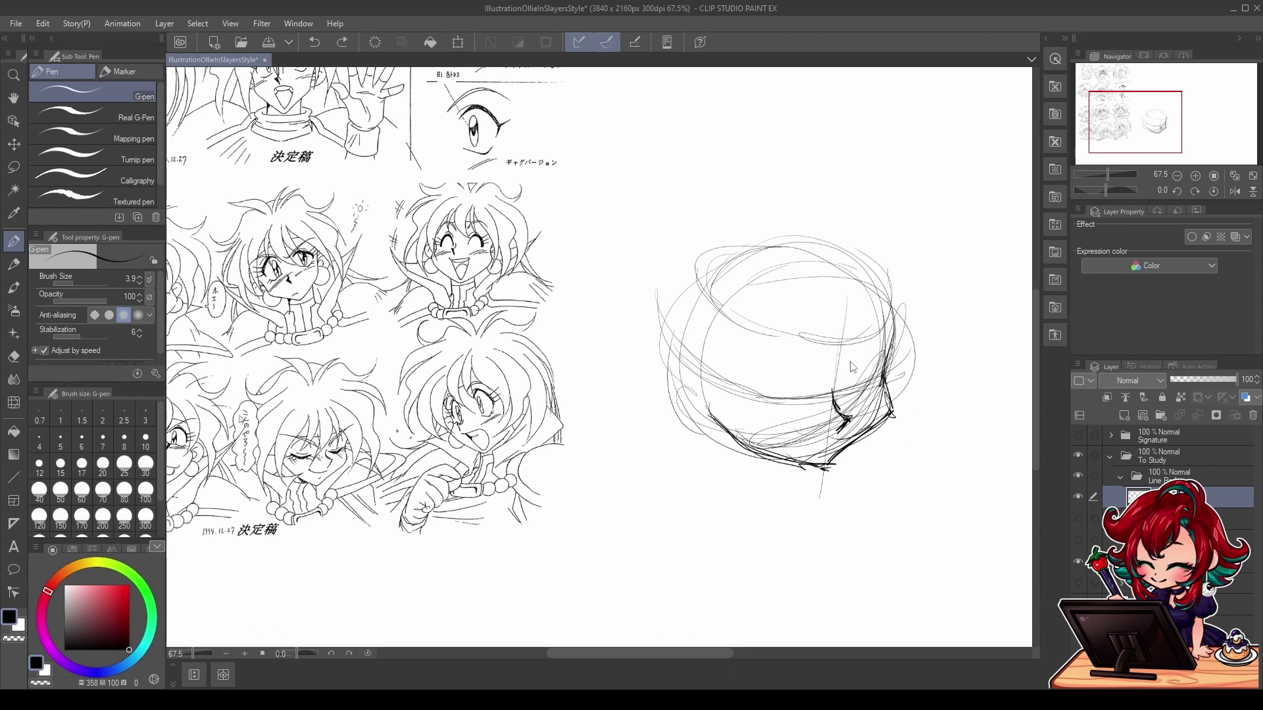
{"action": "mouse_move", "coordinate": [853, 348]}
{"action": "left_mouse_down"}
{"action": "mouse_move", "coordinate": [867, 357]}
{"action": "mouse_move", "coordinate": [857, 393]}
{"action": "left_mouse_up"}
{"action": "key", "text": "ctrl+z"}
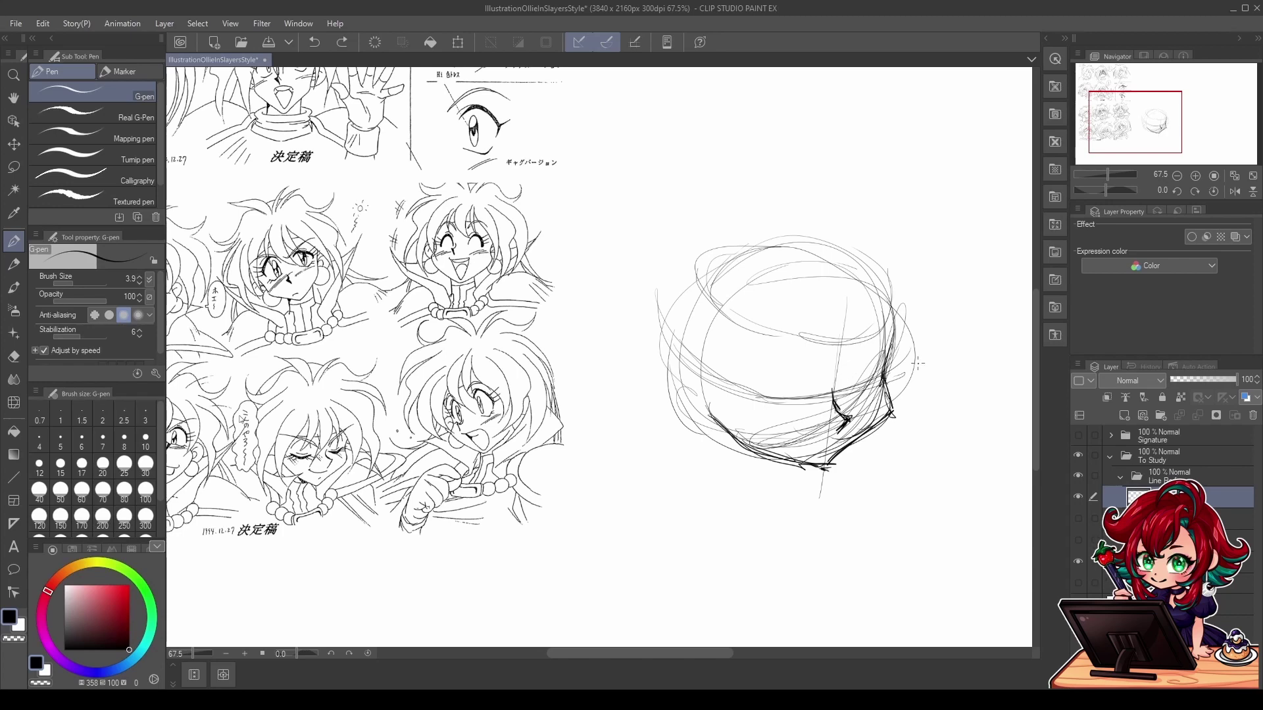
Step: Extend the skull outline over the crown and far side, then restate the eye guideline across the near side
{"action": "left_click_drag", "start_coordinate": [918, 363], "coordinate": [914, 321]}
{"action": "mouse_move", "coordinate": [721, 230]}
{"action": "left_mouse_down"}
{"action": "mouse_move", "coordinate": [686, 260]}
{"action": "mouse_move", "coordinate": [897, 324]}
{"action": "mouse_move", "coordinate": [871, 246]}
{"action": "left_mouse_up"}
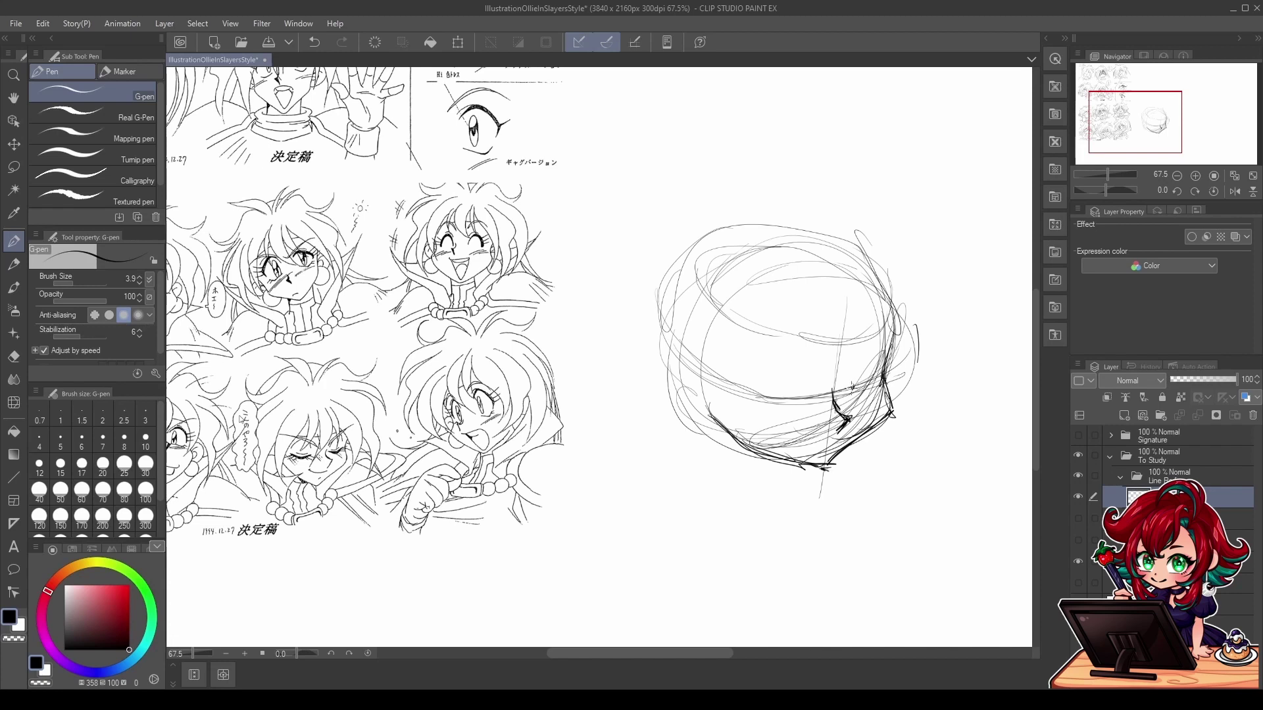
{"action": "mouse_move", "coordinate": [703, 370]}
{"action": "left_mouse_down"}
{"action": "mouse_move", "coordinate": [905, 368]}
{"action": "mouse_move", "coordinate": [854, 388]}
{"action": "left_mouse_up"}
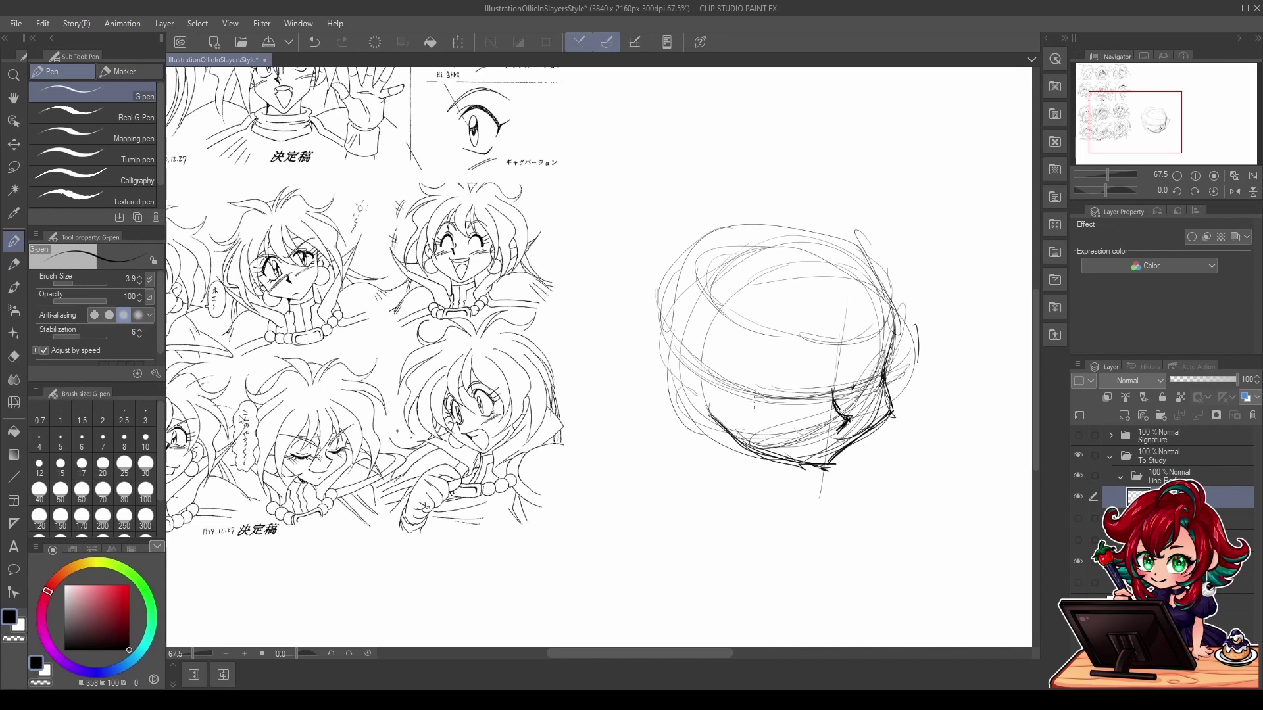
Step: Draw the closed downcast eyes, small mouth and cheek blush marks, and firm up the far cheek contour
{"action": "mouse_move", "coordinate": [764, 402]}
{"action": "left_mouse_down"}
{"action": "mouse_move", "coordinate": [793, 411]}
{"action": "mouse_move", "coordinate": [819, 401]}
{"action": "mouse_move", "coordinate": [759, 401]}
{"action": "mouse_move", "coordinate": [873, 390]}
{"action": "left_mouse_up"}
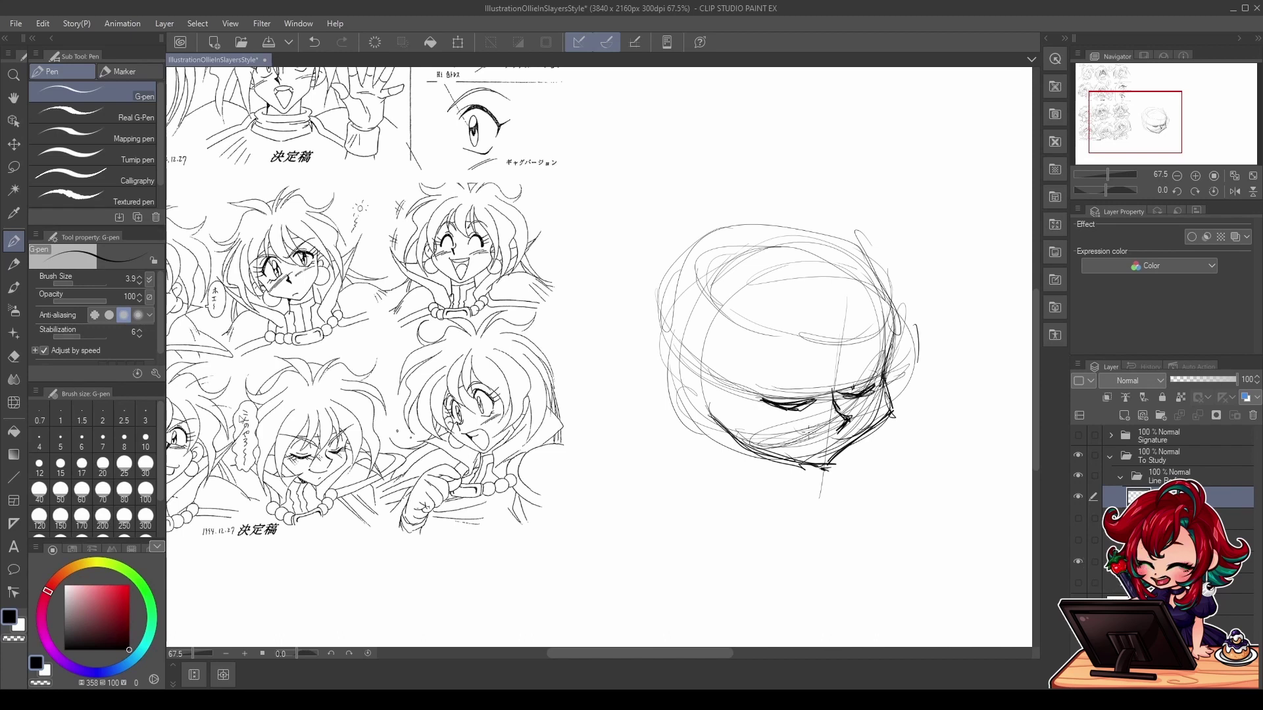
{"action": "left_click_drag", "start_coordinate": [794, 434], "coordinate": [830, 442]}
{"action": "left_click_drag", "start_coordinate": [755, 410], "coordinate": [776, 418]}
{"action": "left_click_drag", "start_coordinate": [863, 396], "coordinate": [877, 413]}
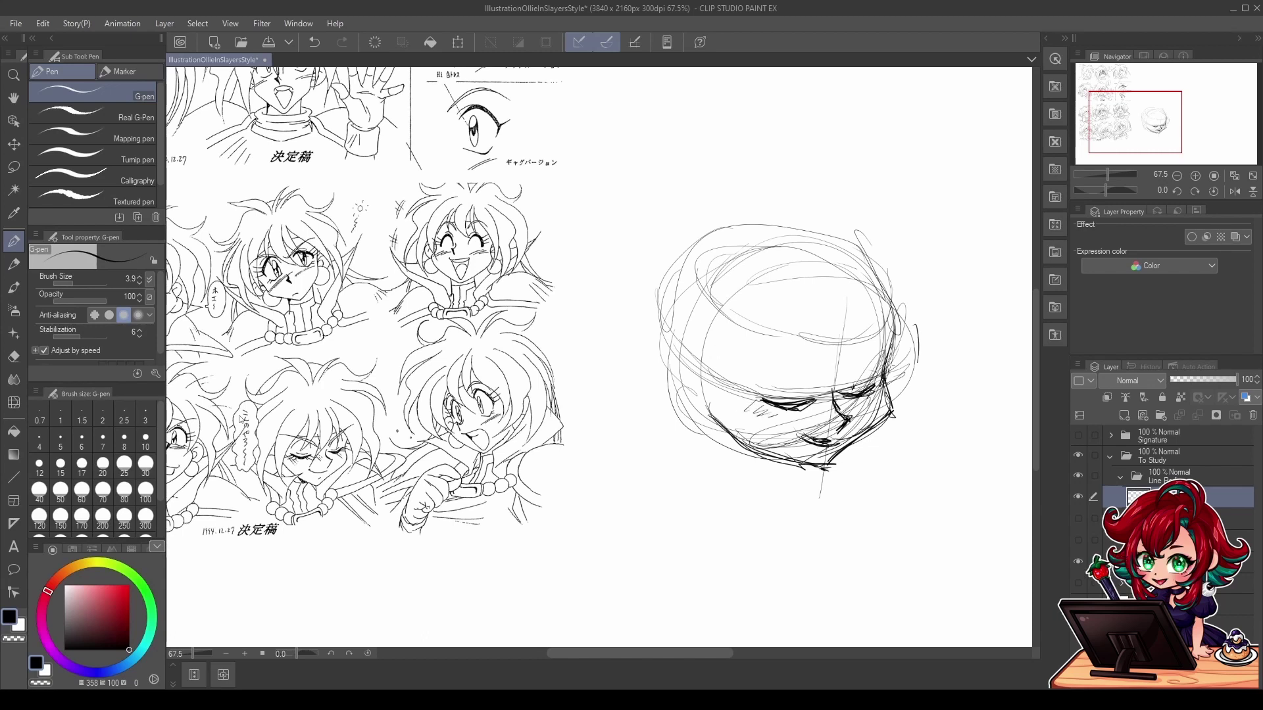
{"action": "left_click_drag", "start_coordinate": [886, 367], "coordinate": [892, 411]}
Step: Mark the hair parting at the crown and sketch light curves for the bangs falling over the forehead
{"action": "left_click_drag", "start_coordinate": [793, 151], "coordinate": [763, 165]}
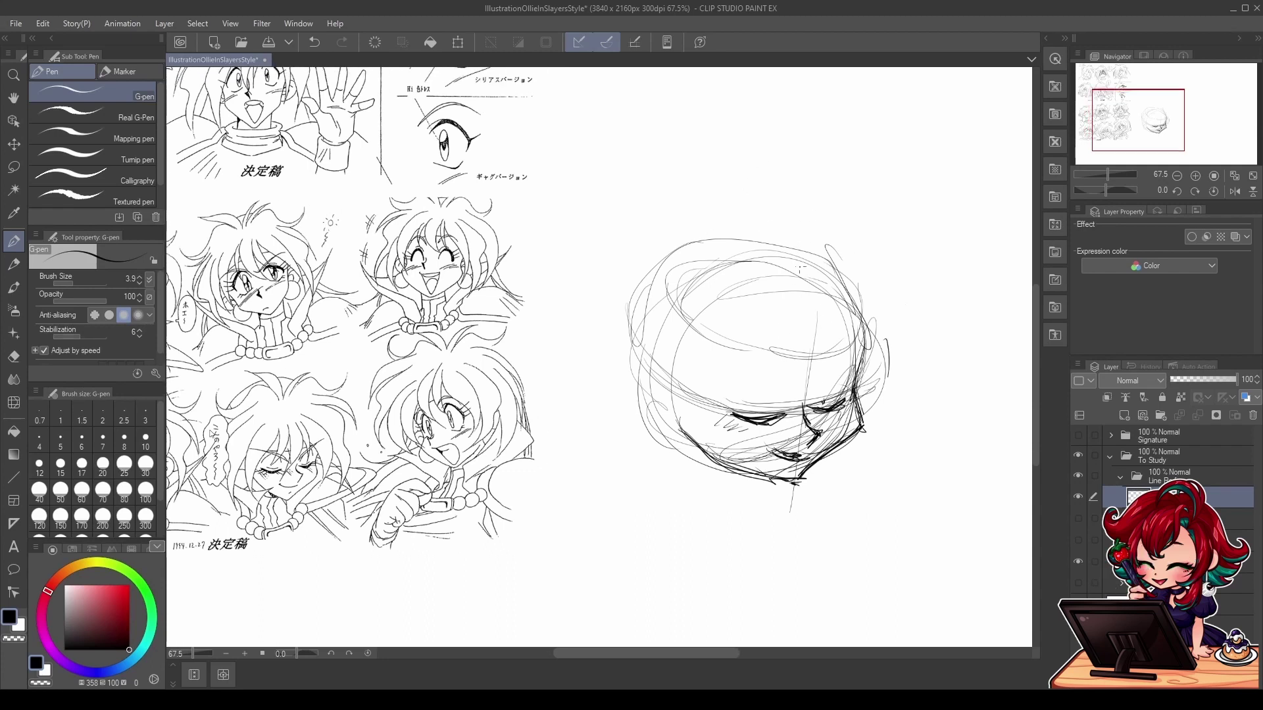
{"action": "left_click_drag", "start_coordinate": [794, 241], "coordinate": [817, 305]}
{"action": "mouse_move", "coordinate": [776, 246]}
{"action": "left_mouse_down"}
{"action": "mouse_move", "coordinate": [768, 257]}
{"action": "mouse_move", "coordinate": [827, 192]}
{"action": "left_mouse_up"}
{"action": "key", "text": "ctrl+z"}
{"action": "mouse_move", "coordinate": [771, 258]}
{"action": "left_mouse_down"}
{"action": "mouse_move", "coordinate": [808, 398]}
{"action": "mouse_move", "coordinate": [848, 304]}
{"action": "left_mouse_up"}
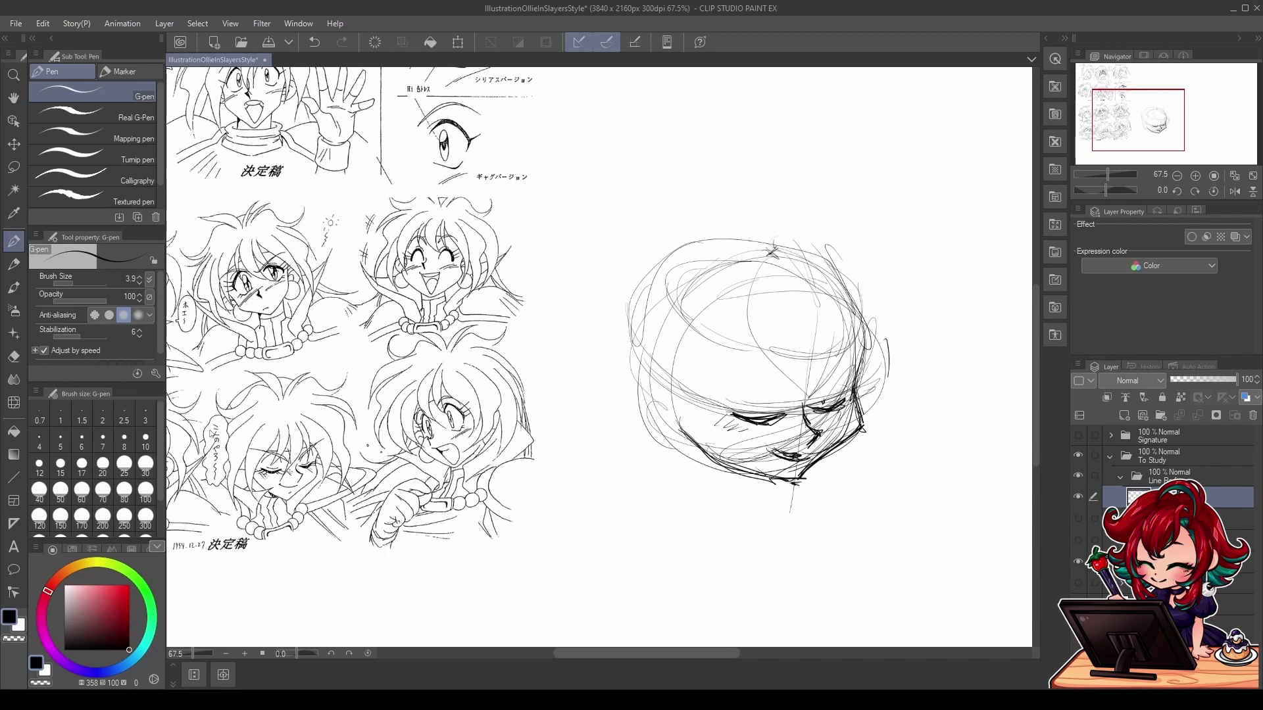
Step: Block in the long hair masses hanging past the jaw on the near and far sides of the face
{"action": "mouse_move", "coordinate": [753, 242]}
{"action": "left_mouse_down"}
{"action": "mouse_move", "coordinate": [655, 463]}
{"action": "mouse_move", "coordinate": [709, 501]}
{"action": "left_mouse_up"}
{"action": "left_click_drag", "start_coordinate": [726, 388], "coordinate": [710, 504]}
{"action": "left_click_drag", "start_coordinate": [712, 434], "coordinate": [704, 506]}
{"action": "left_click_drag", "start_coordinate": [789, 240], "coordinate": [888, 386]}
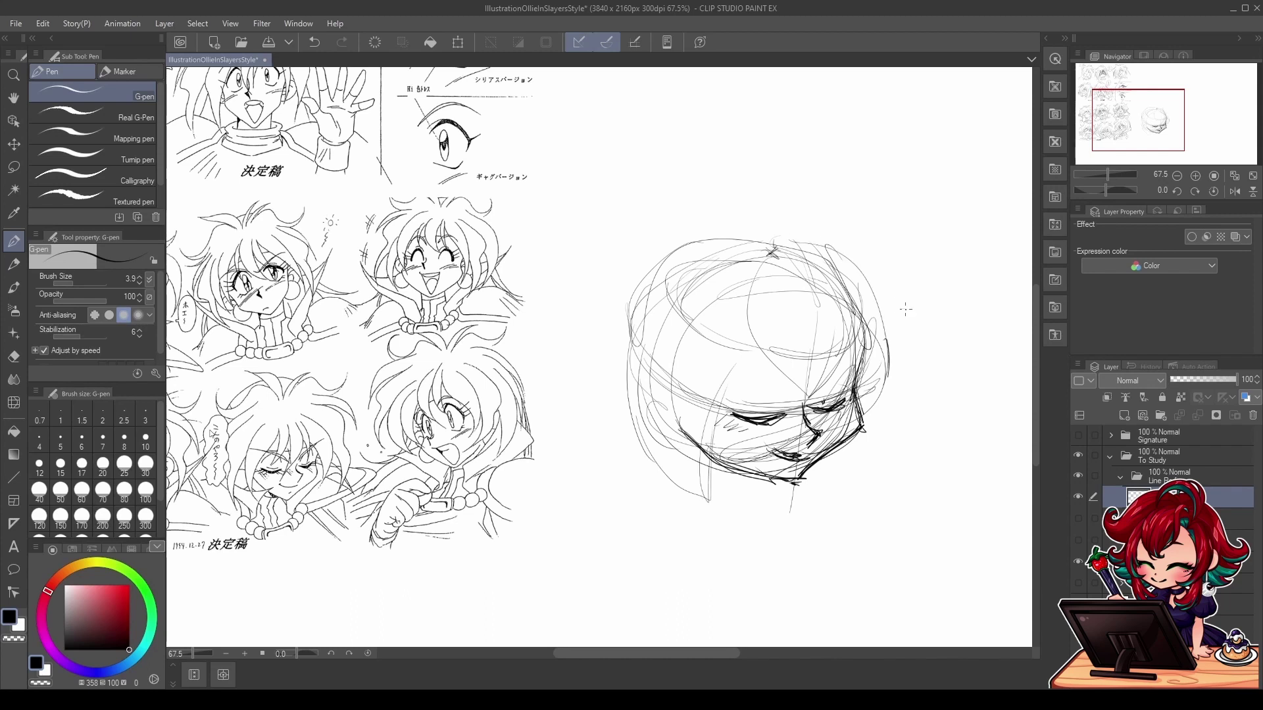
{"action": "left_click_drag", "start_coordinate": [830, 261], "coordinate": [892, 454]}
{"action": "mouse_move", "coordinate": [860, 409]}
{"action": "left_mouse_down"}
{"action": "mouse_move", "coordinate": [888, 457]}
{"action": "mouse_move", "coordinate": [911, 382]}
{"action": "left_mouse_up"}
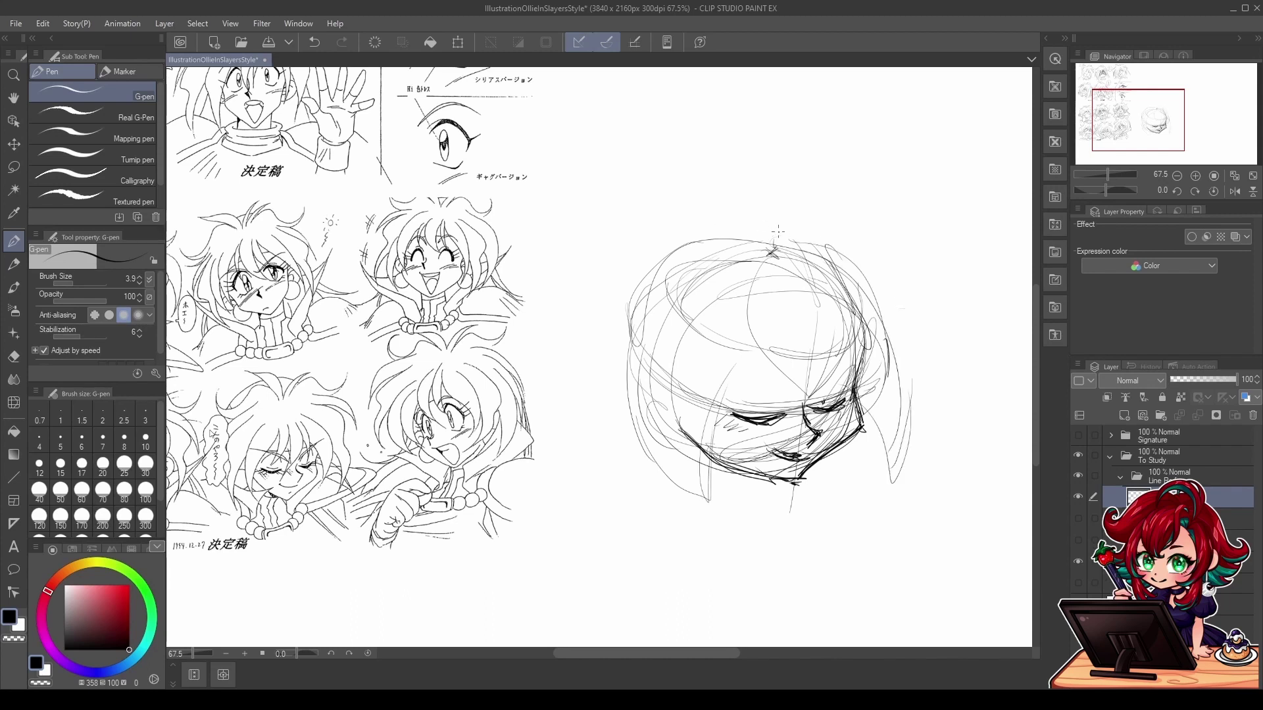
Step: Sketch the outer hair layers arching from the parting down both sides of the crown
{"action": "mouse_move", "coordinate": [765, 213]}
{"action": "left_mouse_down"}
{"action": "mouse_move", "coordinate": [698, 220]}
{"action": "mouse_move", "coordinate": [613, 287]}
{"action": "mouse_move", "coordinate": [595, 325]}
{"action": "left_mouse_up"}
{"action": "left_click_drag", "start_coordinate": [647, 288], "coordinate": [596, 326]}
{"action": "mouse_move", "coordinate": [783, 234]}
{"action": "left_mouse_down"}
{"action": "mouse_move", "coordinate": [877, 244]}
{"action": "mouse_move", "coordinate": [896, 296]}
{"action": "left_mouse_up"}
{"action": "left_click_drag", "start_coordinate": [815, 263], "coordinate": [901, 308]}
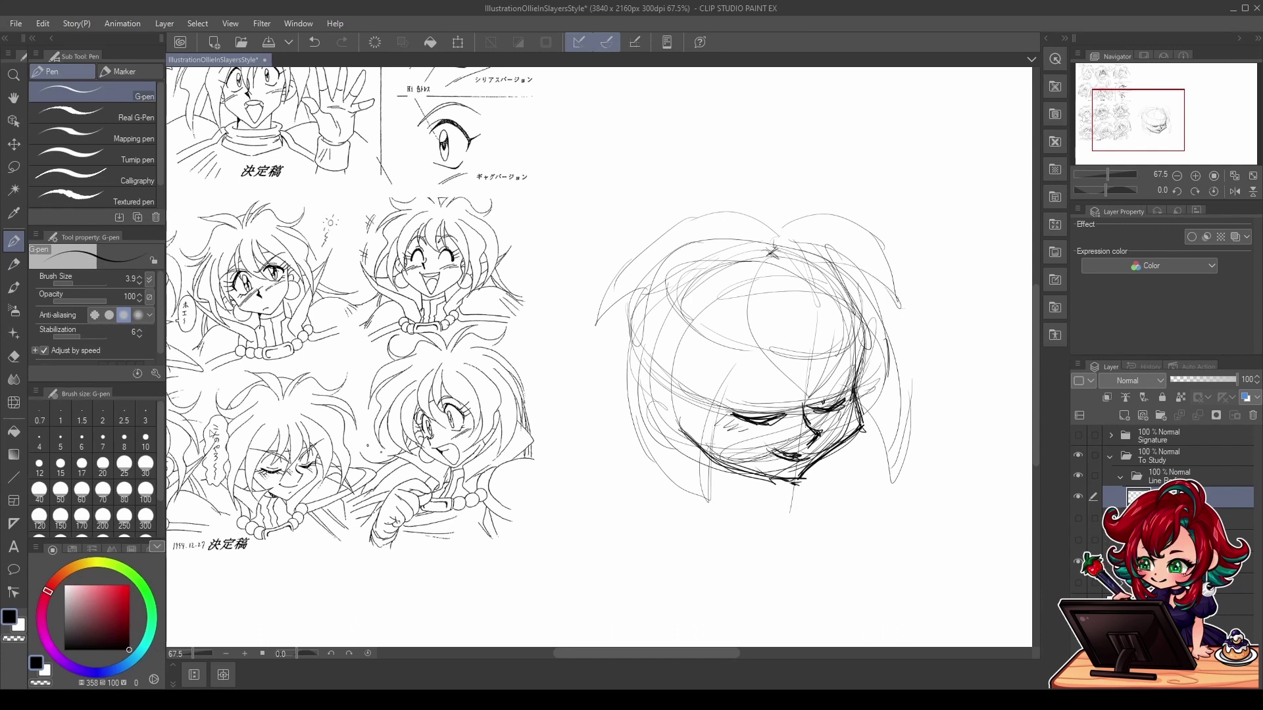
Step: Draw the spiky tuft at the crown, the curled flick behind the head and the pointed back lock below it
{"action": "left_click_drag", "start_coordinate": [723, 176], "coordinate": [772, 240]}
{"action": "mouse_move", "coordinate": [687, 182]}
{"action": "left_mouse_down"}
{"action": "mouse_move", "coordinate": [747, 238]}
{"action": "mouse_move", "coordinate": [651, 236]}
{"action": "mouse_move", "coordinate": [737, 235]}
{"action": "mouse_move", "coordinate": [649, 242]}
{"action": "mouse_move", "coordinate": [617, 300]}
{"action": "left_mouse_up"}
{"action": "mouse_move", "coordinate": [641, 258]}
{"action": "left_mouse_down"}
{"action": "mouse_move", "coordinate": [578, 296]}
{"action": "mouse_move", "coordinate": [585, 288]}
{"action": "mouse_move", "coordinate": [599, 329]}
{"action": "left_mouse_up"}
{"action": "left_click_drag", "start_coordinate": [589, 325], "coordinate": [630, 332]}
{"action": "mouse_move", "coordinate": [674, 279]}
{"action": "left_mouse_down"}
{"action": "mouse_move", "coordinate": [607, 390]}
{"action": "mouse_move", "coordinate": [648, 471]}
{"action": "left_mouse_up"}
{"action": "left_click_drag", "start_coordinate": [633, 414], "coordinate": [647, 468]}
Step: Draw the pointed lock framing the near cheek and the first fringe strands above the near eye
{"action": "mouse_move", "coordinate": [781, 329]}
{"action": "left_mouse_down"}
{"action": "mouse_move", "coordinate": [725, 458]}
{"action": "mouse_move", "coordinate": [732, 517]}
{"action": "left_mouse_up"}
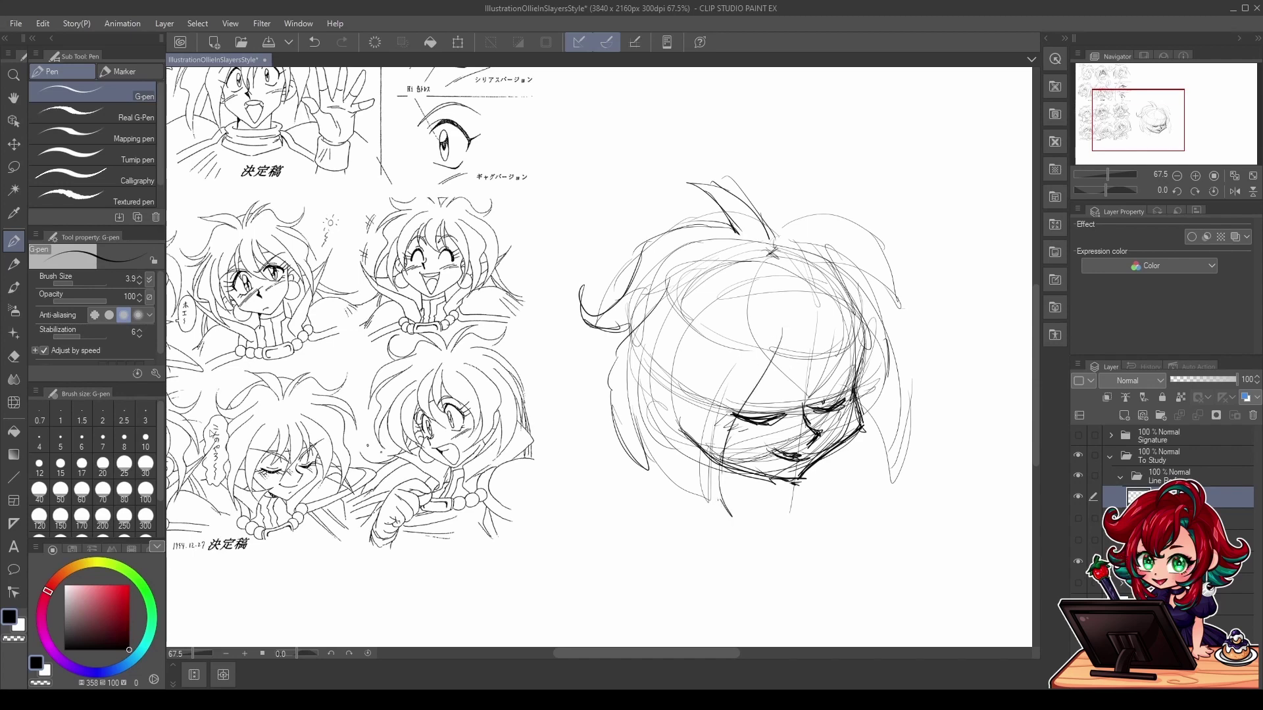
{"action": "left_click_drag", "start_coordinate": [721, 378], "coordinate": [709, 500]}
{"action": "mouse_move", "coordinate": [738, 355]}
{"action": "left_mouse_down"}
{"action": "mouse_move", "coordinate": [710, 501]}
{"action": "mouse_move", "coordinate": [699, 431]}
{"action": "left_mouse_up"}
{"action": "left_click_drag", "start_coordinate": [787, 322], "coordinate": [753, 400]}
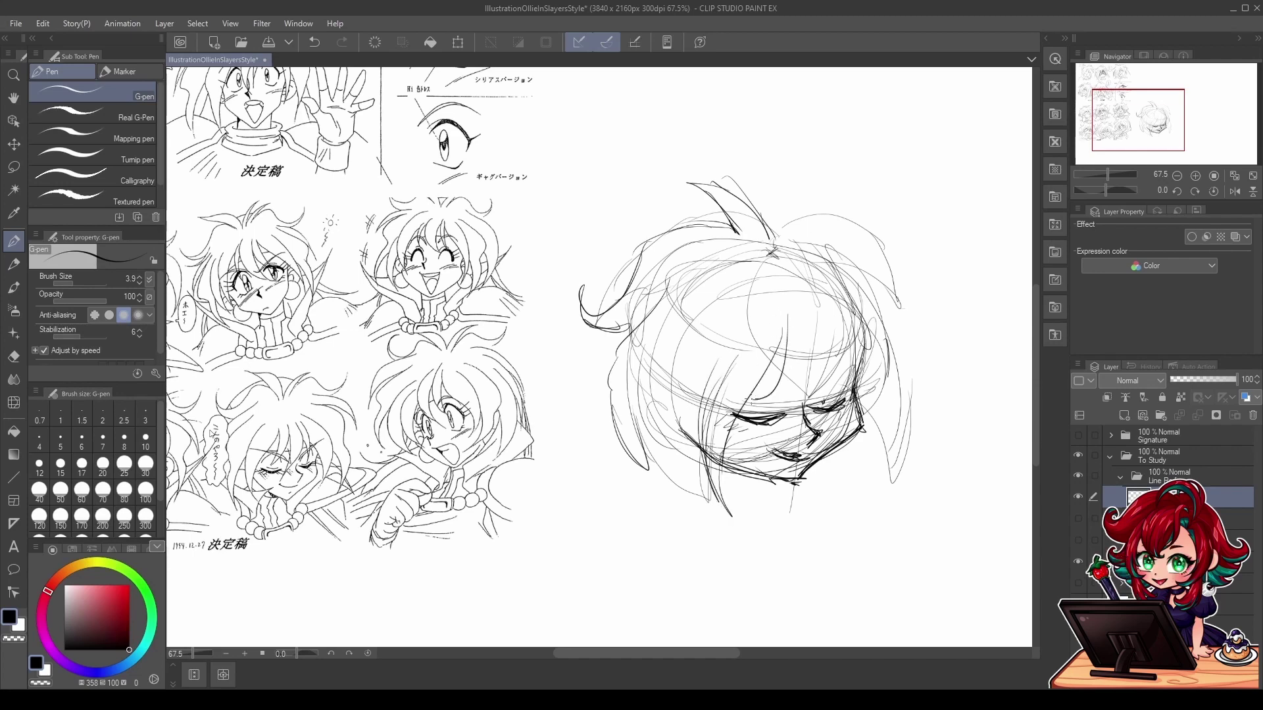
Step: Draw the pointed bangs across the forehead, ending just above the two closed eyes
{"action": "left_click_drag", "start_coordinate": [808, 346], "coordinate": [785, 382]}
{"action": "left_click_drag", "start_coordinate": [814, 317], "coordinate": [780, 426]}
{"action": "left_click_drag", "start_coordinate": [839, 334], "coordinate": [826, 397]}
{"action": "left_click_drag", "start_coordinate": [830, 299], "coordinate": [806, 401]}
{"action": "left_click_drag", "start_coordinate": [820, 384], "coordinate": [773, 425]}
{"action": "left_click_drag", "start_coordinate": [845, 341], "coordinate": [834, 398]}
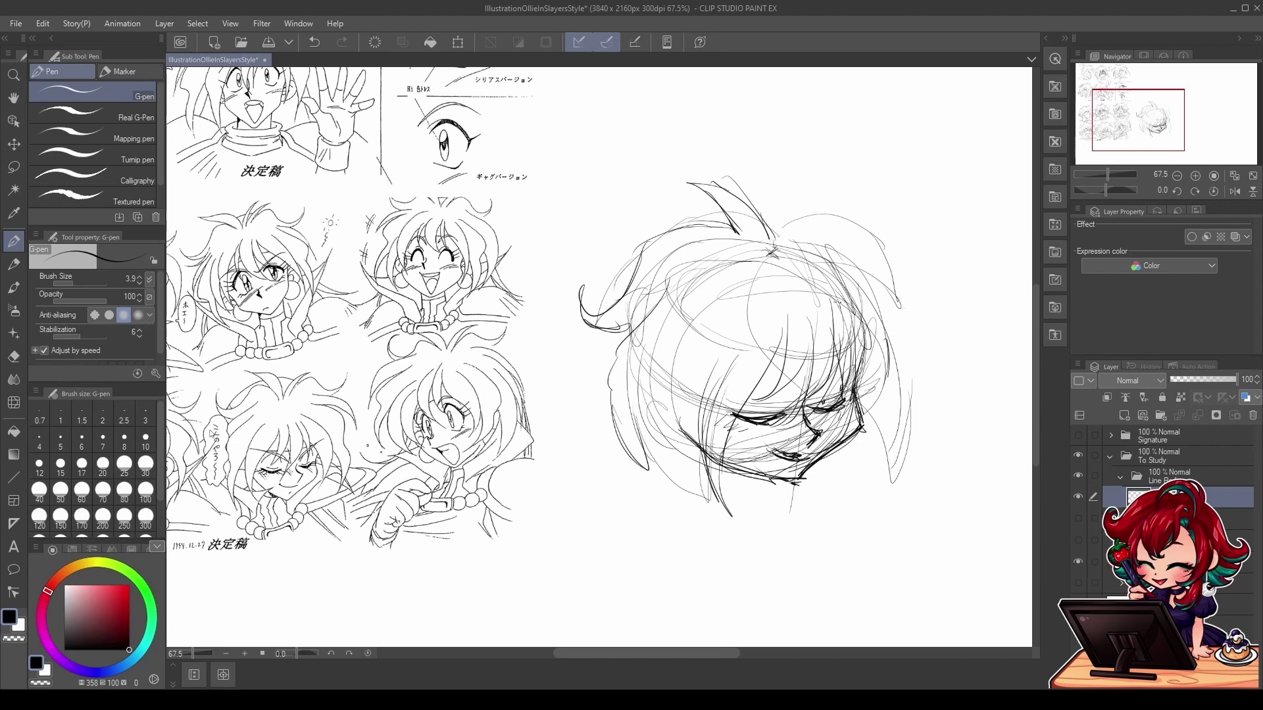
Step: Sketch the long pointed lock falling beside the far cheek
{"action": "left_click_drag", "start_coordinate": [849, 282], "coordinate": [896, 415]}
{"action": "left_click_drag", "start_coordinate": [867, 321], "coordinate": [865, 463]}
{"action": "left_click_drag", "start_coordinate": [855, 359], "coordinate": [867, 460]}
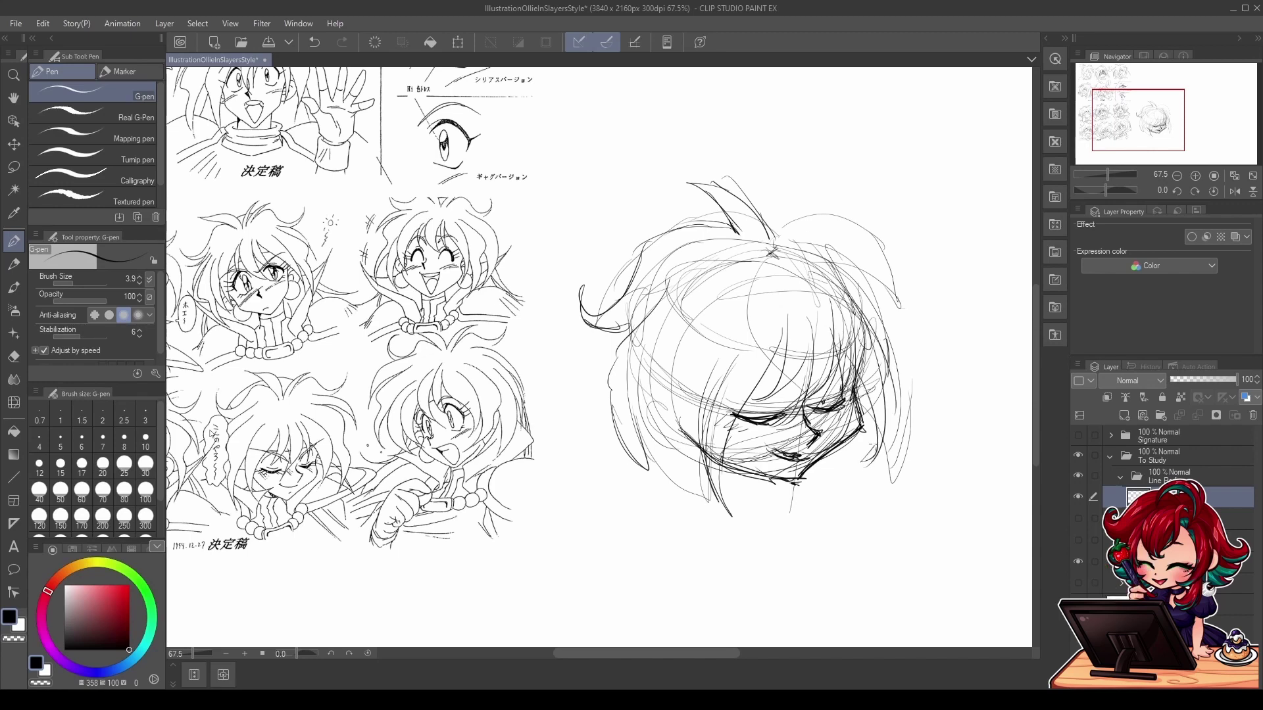
{"action": "left_click_drag", "start_coordinate": [884, 395], "coordinate": [877, 443]}
Step: Build up the layered outer hair on the far side, tapering it into darkened pointed tips beside the jaw
{"action": "left_click_drag", "start_coordinate": [823, 252], "coordinate": [901, 357]}
{"action": "left_click_drag", "start_coordinate": [879, 298], "coordinate": [900, 340]}
{"action": "left_click_drag", "start_coordinate": [902, 351], "coordinate": [928, 442]}
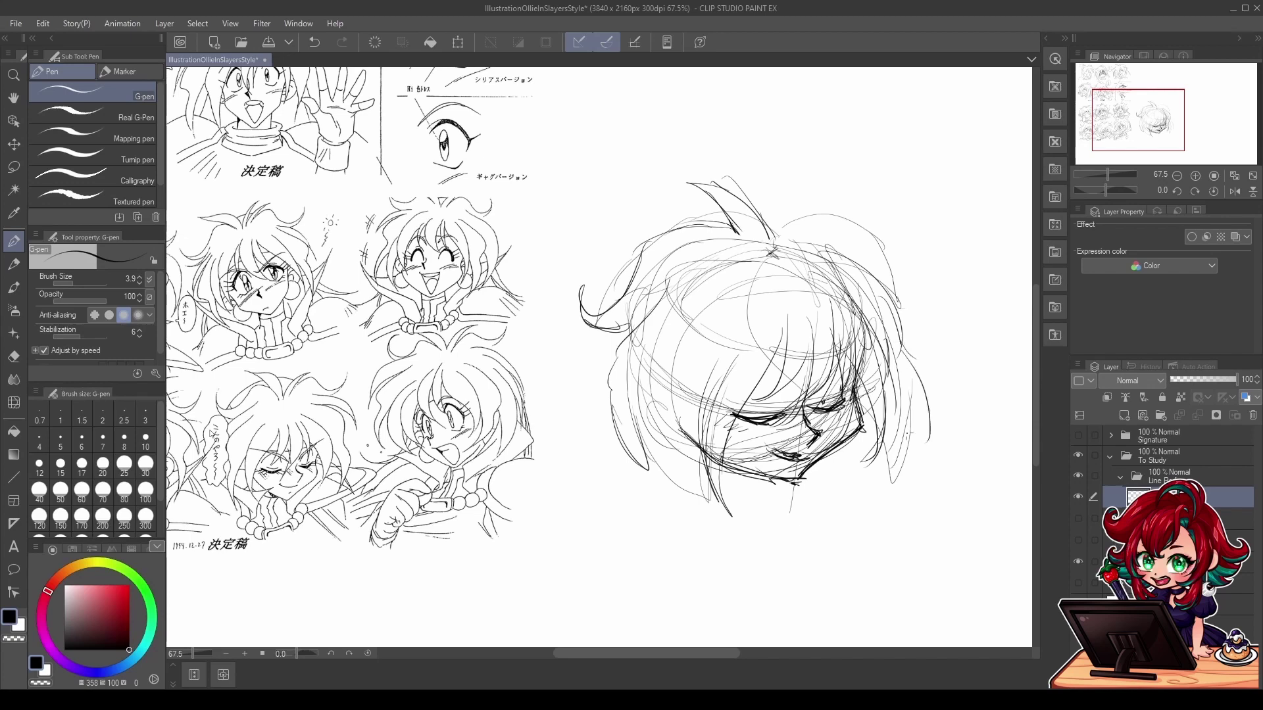
{"action": "left_click_drag", "start_coordinate": [921, 390], "coordinate": [927, 435]}
{"action": "left_click_drag", "start_coordinate": [875, 363], "coordinate": [926, 434]}
{"action": "left_click_drag", "start_coordinate": [884, 374], "coordinate": [918, 442]}
{"action": "left_click_drag", "start_coordinate": [899, 374], "coordinate": [921, 442]}
{"action": "left_click_drag", "start_coordinate": [905, 343], "coordinate": [919, 382]}
Step: Darken the upper far-side hair edge and add a curled tuft sweeping outward from the parting
{"action": "mouse_move", "coordinate": [862, 267]}
{"action": "left_mouse_down"}
{"action": "mouse_move", "coordinate": [905, 343]}
{"action": "mouse_move", "coordinate": [889, 288]}
{"action": "left_mouse_up"}
{"action": "left_click_drag", "start_coordinate": [853, 255], "coordinate": [896, 300]}
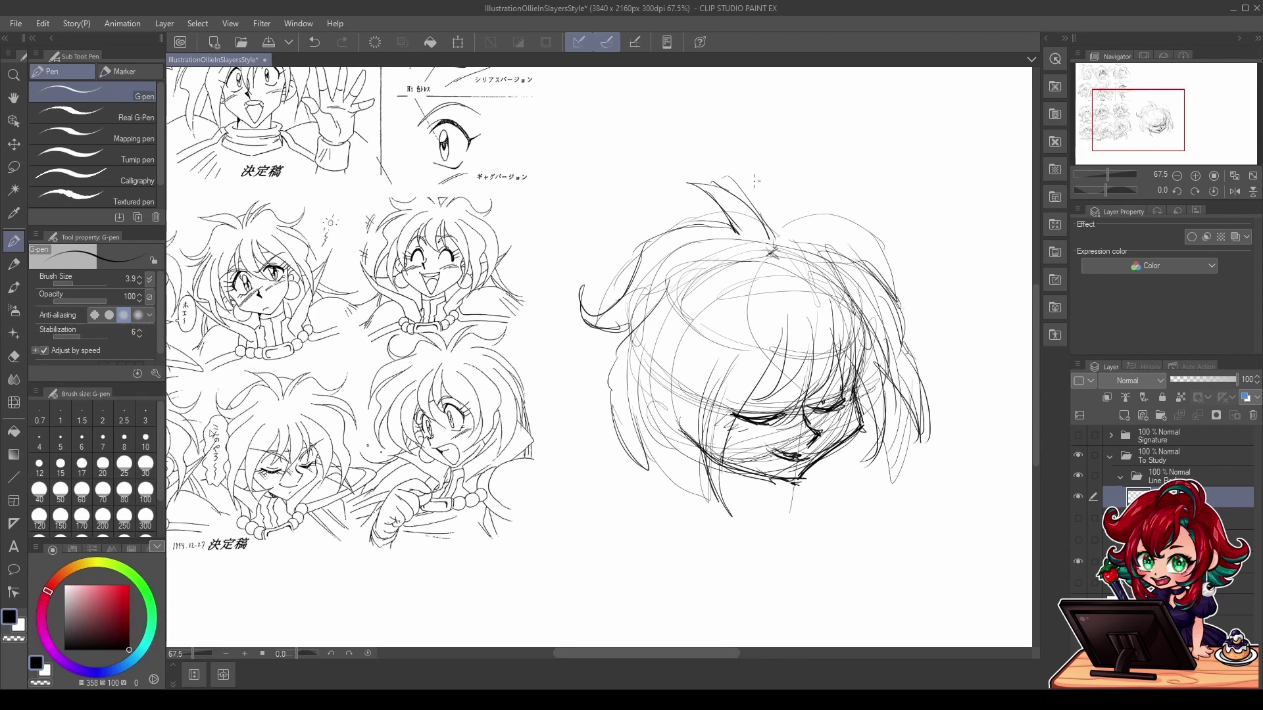
{"action": "mouse_move", "coordinate": [767, 221]}
{"action": "left_mouse_down"}
{"action": "mouse_move", "coordinate": [814, 199]}
{"action": "mouse_move", "coordinate": [830, 206]}
{"action": "mouse_move", "coordinate": [892, 244]}
{"action": "mouse_move", "coordinate": [876, 279]}
{"action": "left_mouse_up"}
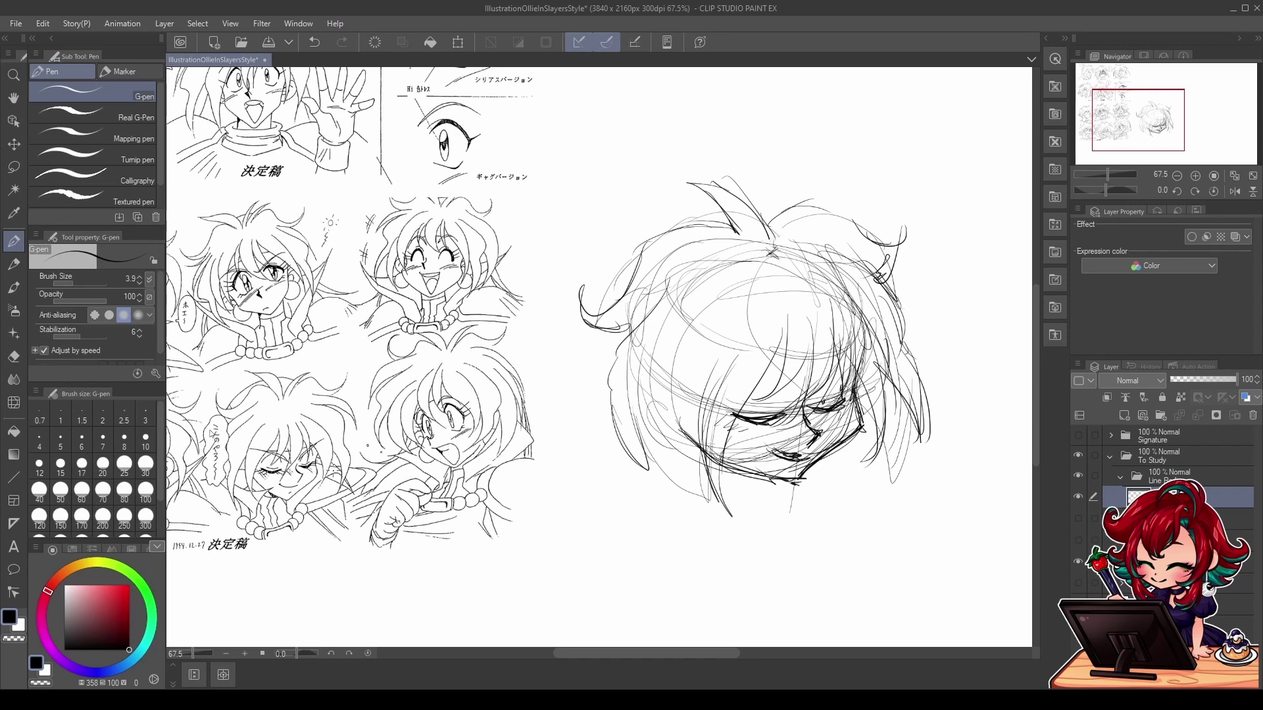
Step: Draw long, pointed near-side hair strands falling past the cheek and below the jaw
{"action": "mouse_move", "coordinate": [699, 406]}
{"action": "left_mouse_down"}
{"action": "mouse_move", "coordinate": [680, 433]}
{"action": "mouse_move", "coordinate": [707, 547]}
{"action": "left_mouse_up"}
{"action": "left_click_drag", "start_coordinate": [648, 340], "coordinate": [671, 503]}
{"action": "key", "text": "ctrl+z"}
{"action": "mouse_move", "coordinate": [649, 437]}
{"action": "left_mouse_down"}
{"action": "mouse_move", "coordinate": [698, 538]}
{"action": "mouse_move", "coordinate": [667, 337]}
{"action": "mouse_move", "coordinate": [663, 463]}
{"action": "left_mouse_up"}
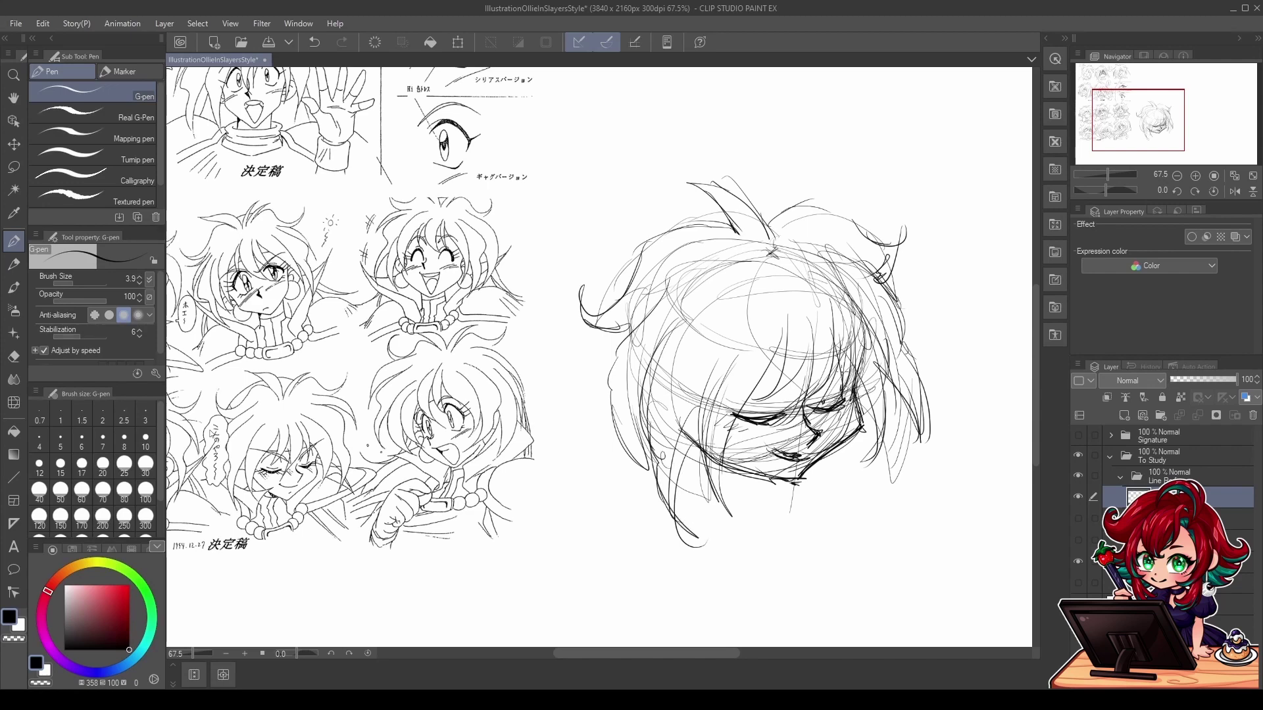
Step: Draw dark, slanted eyebrows above both closed eyes, angled down toward the nose bridge
{"action": "left_click_drag", "start_coordinate": [825, 378], "coordinate": [811, 403]}
{"action": "mouse_move", "coordinate": [849, 353]}
{"action": "left_mouse_down"}
{"action": "mouse_move", "coordinate": [810, 402]}
{"action": "mouse_move", "coordinate": [821, 383]}
{"action": "left_mouse_up"}
{"action": "mouse_move", "coordinate": [865, 359]}
{"action": "left_mouse_down"}
{"action": "mouse_move", "coordinate": [832, 367]}
{"action": "mouse_move", "coordinate": [808, 401]}
{"action": "mouse_move", "coordinate": [817, 386]}
{"action": "left_mouse_up"}
{"action": "left_click_drag", "start_coordinate": [868, 353], "coordinate": [826, 368]}
{"action": "left_click_drag", "start_coordinate": [827, 371], "coordinate": [807, 400]}
{"action": "left_click_drag", "start_coordinate": [831, 370], "coordinate": [816, 384]}
{"action": "mouse_move", "coordinate": [734, 376]}
{"action": "left_mouse_down"}
{"action": "mouse_move", "coordinate": [781, 386]}
{"action": "mouse_move", "coordinate": [788, 397]}
{"action": "mouse_move", "coordinate": [750, 390]}
{"action": "mouse_move", "coordinate": [758, 414]}
{"action": "left_mouse_up"}
Step: Erase part of the mouth and chin area and rework the lower face lines with the G-pen
{"action": "key", "text": "e"}
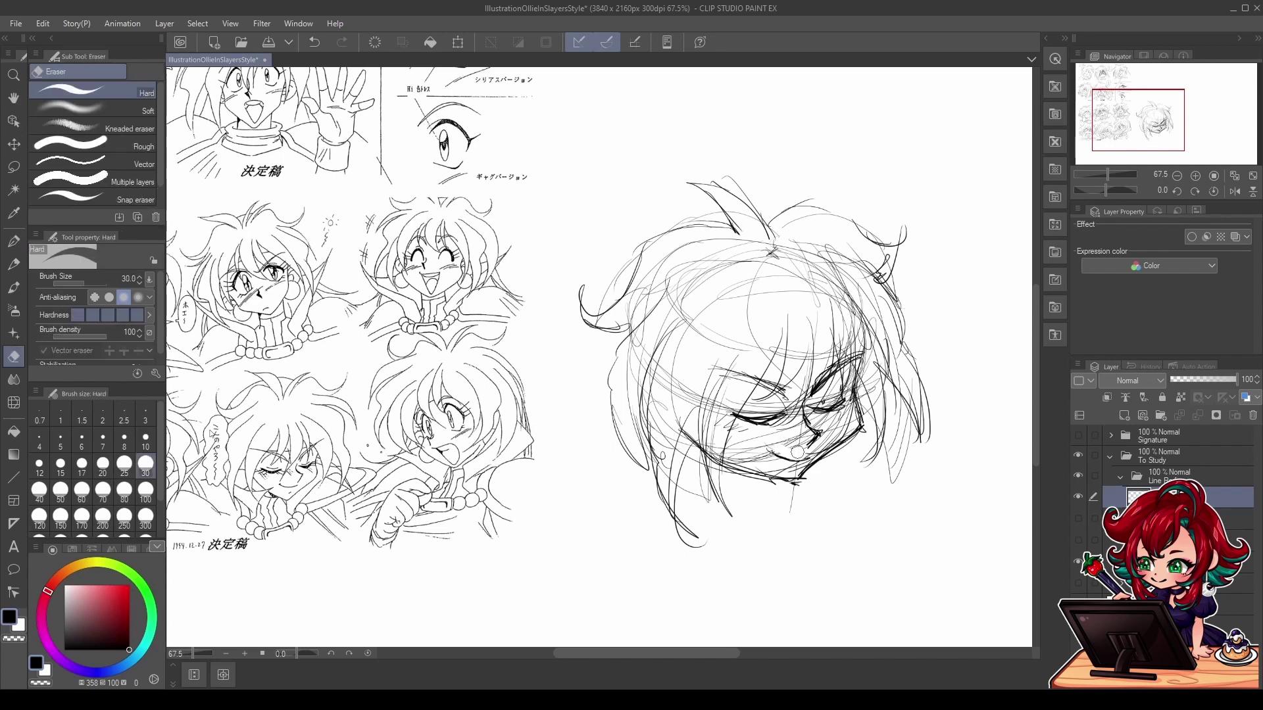
{"action": "mouse_move", "coordinate": [809, 468]}
{"action": "left_mouse_down"}
{"action": "mouse_move", "coordinate": [780, 449]}
{"action": "mouse_move", "coordinate": [834, 450]}
{"action": "mouse_move", "coordinate": [819, 466]}
{"action": "left_mouse_up"}
{"action": "key", "text": "p"}
{"action": "left_click_drag", "start_coordinate": [825, 454], "coordinate": [847, 437]}
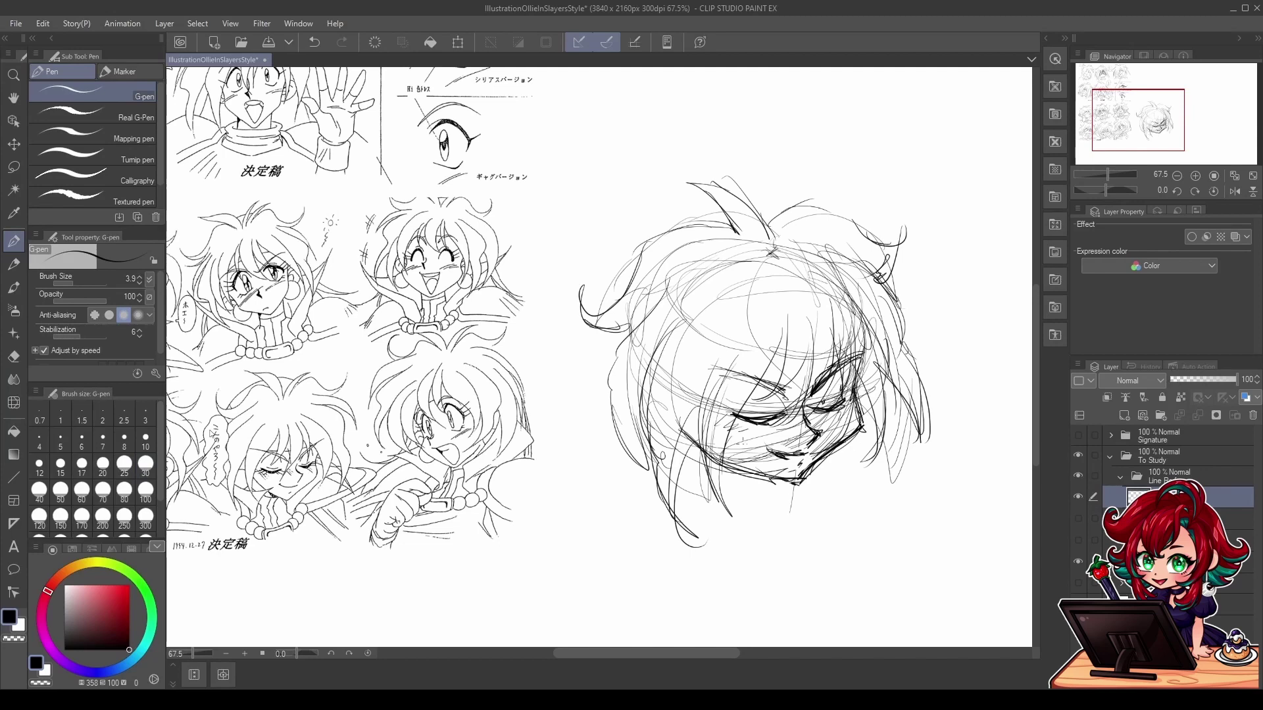
Step: Sketch light neck and collar lines under the chin and a loose outer contour behind the near-side hair
{"action": "left_click_drag", "start_coordinate": [764, 478], "coordinate": [741, 509]}
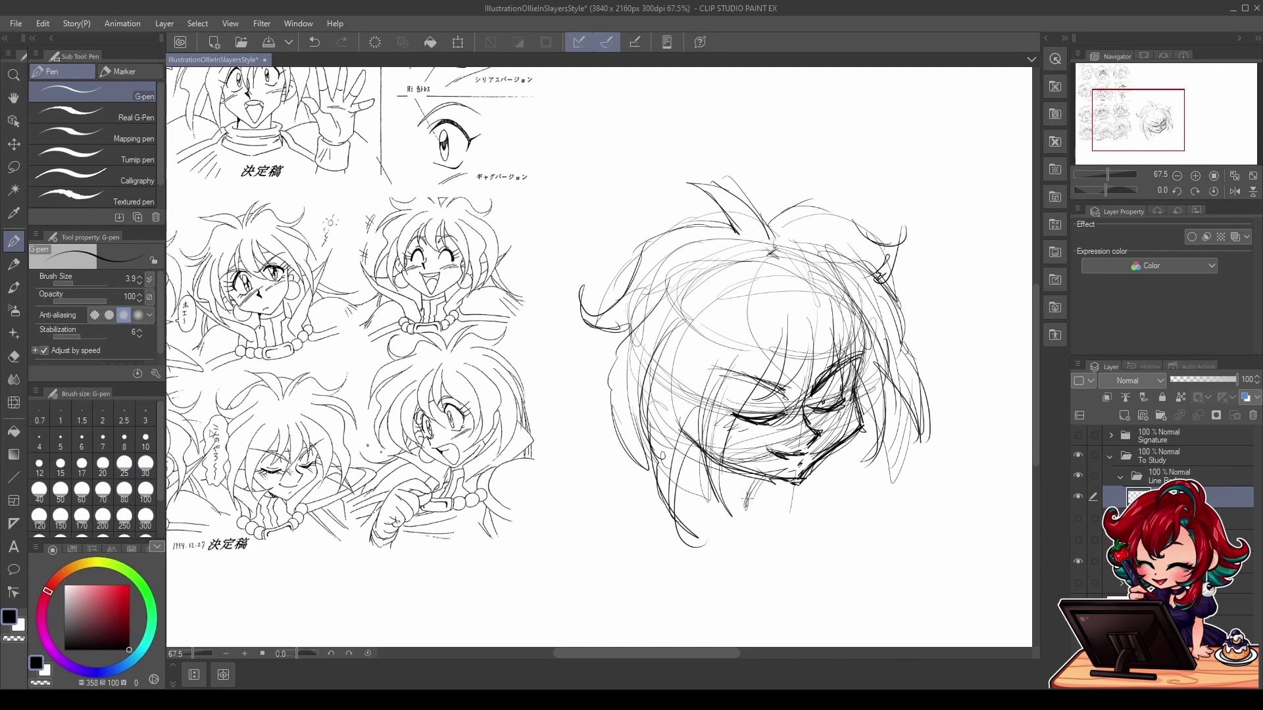
{"action": "left_click_drag", "start_coordinate": [616, 394], "coordinate": [577, 448]}
{"action": "left_click_drag", "start_coordinate": [582, 448], "coordinate": [647, 523]}
{"action": "left_click_drag", "start_coordinate": [606, 472], "coordinate": [765, 544]}
{"action": "left_click_drag", "start_coordinate": [831, 481], "coordinate": [781, 554]}
{"action": "left_click_drag", "start_coordinate": [847, 461], "coordinate": [778, 559]}
Step: Darken the central pointed bangs and extend a long lock down over the near cheek
{"action": "mouse_move", "coordinate": [816, 278]}
{"action": "left_mouse_down"}
{"action": "mouse_move", "coordinate": [795, 376]}
{"action": "mouse_move", "coordinate": [777, 388]}
{"action": "left_mouse_up"}
{"action": "left_click_drag", "start_coordinate": [790, 298], "coordinate": [773, 388]}
{"action": "left_click_drag", "start_coordinate": [787, 343], "coordinate": [774, 395]}
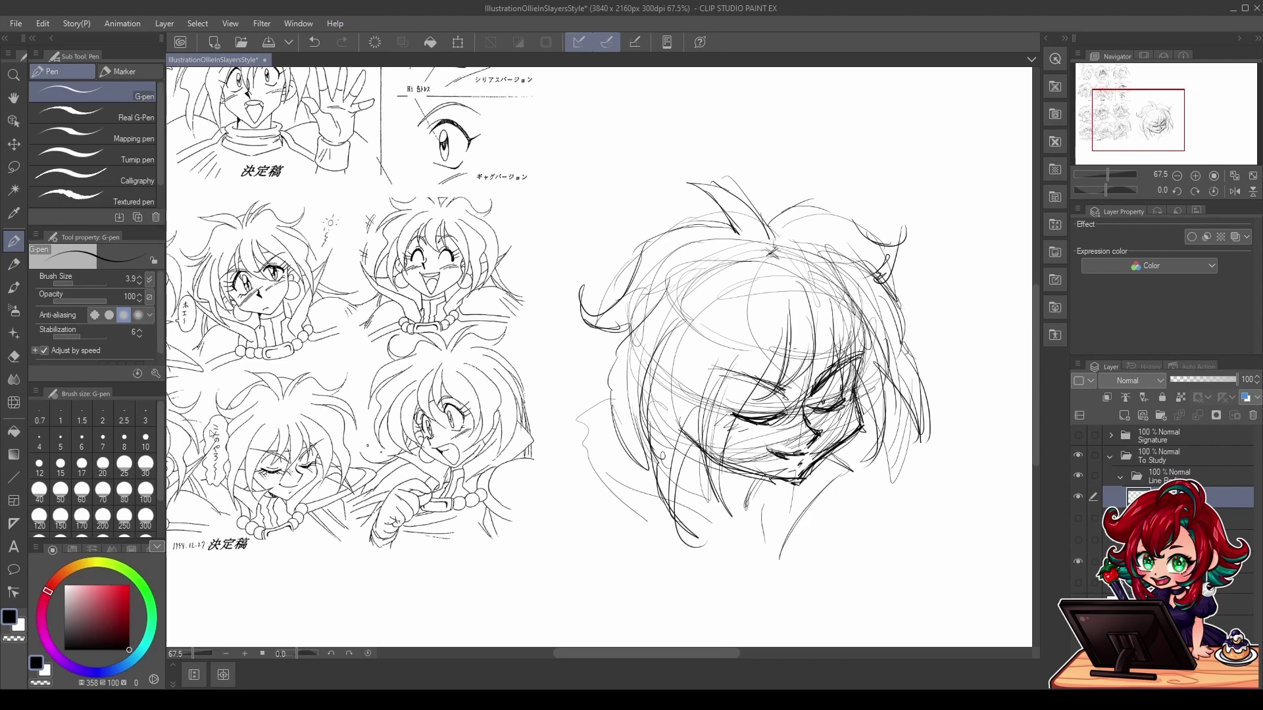
{"action": "left_click_drag", "start_coordinate": [789, 307], "coordinate": [742, 416]}
{"action": "left_click_drag", "start_coordinate": [769, 369], "coordinate": [722, 500]}
Step: Thicken the near-side outer hair with layered strands tapering into dark tips below the jaw
{"action": "mouse_move", "coordinate": [658, 293]}
{"action": "left_mouse_down"}
{"action": "mouse_move", "coordinate": [603, 409]}
{"action": "mouse_move", "coordinate": [650, 496]}
{"action": "left_mouse_up"}
{"action": "left_click_drag", "start_coordinate": [665, 404], "coordinate": [649, 497]}
{"action": "left_click_drag", "start_coordinate": [637, 457], "coordinate": [668, 507]}
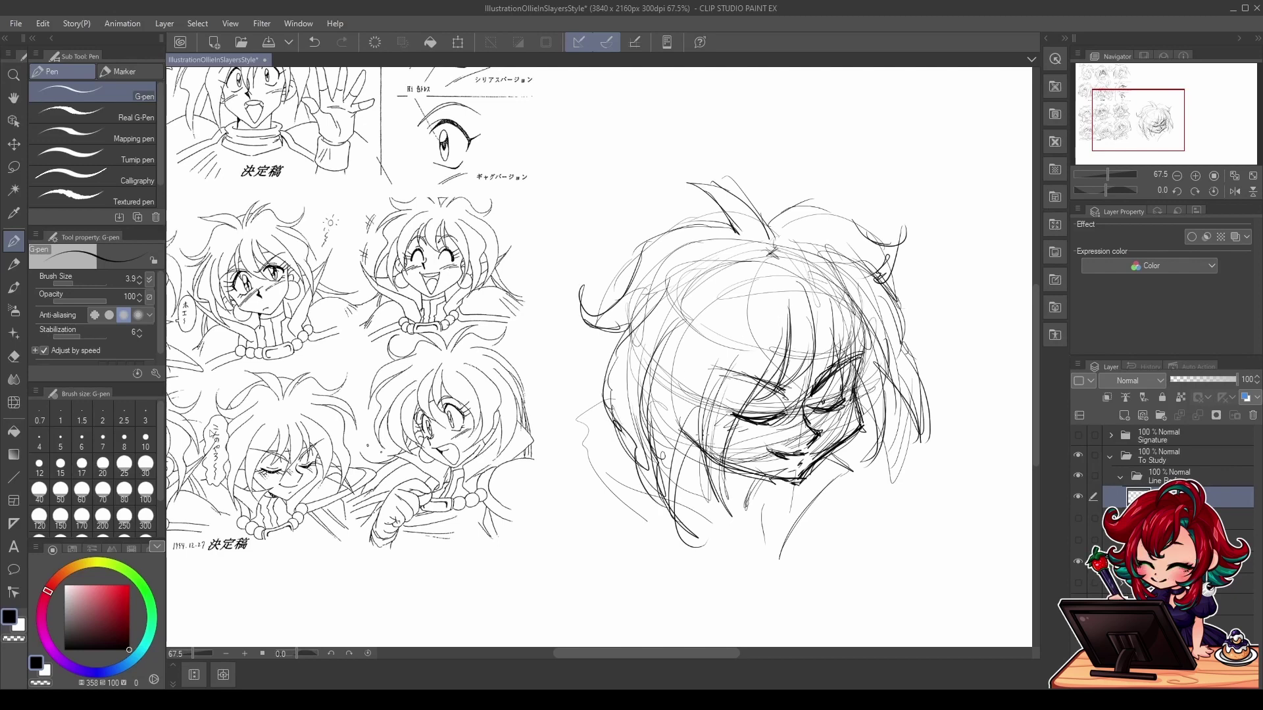
{"action": "left_click_drag", "start_coordinate": [688, 417], "coordinate": [727, 563]}
{"action": "mouse_move", "coordinate": [675, 490]}
{"action": "left_mouse_down"}
{"action": "mouse_move", "coordinate": [681, 519]}
{"action": "mouse_move", "coordinate": [731, 563]}
{"action": "left_mouse_up"}
{"action": "left_click_drag", "start_coordinate": [697, 528], "coordinate": [737, 548]}
{"action": "left_click_drag", "start_coordinate": [845, 561], "coordinate": [894, 579]}
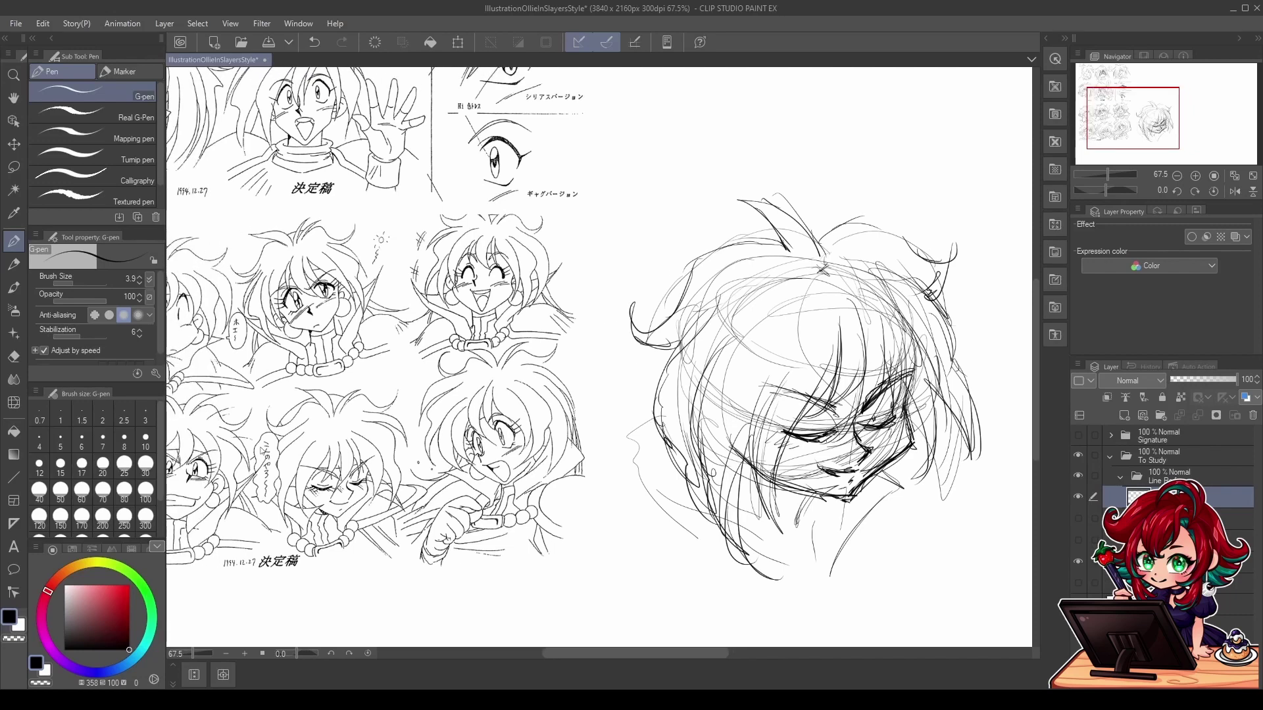
Step: Hide the layer of the downturned head sketch and add a new raster layer for another head
{"action": "mouse_move", "coordinate": [822, 451]}
{"action": "left_mouse_down"}
{"action": "mouse_move", "coordinate": [840, 436]}
{"action": "mouse_move", "coordinate": [802, 436]}
{"action": "left_mouse_up"}
{"action": "left_click_drag", "start_coordinate": [878, 443], "coordinate": [889, 428]}
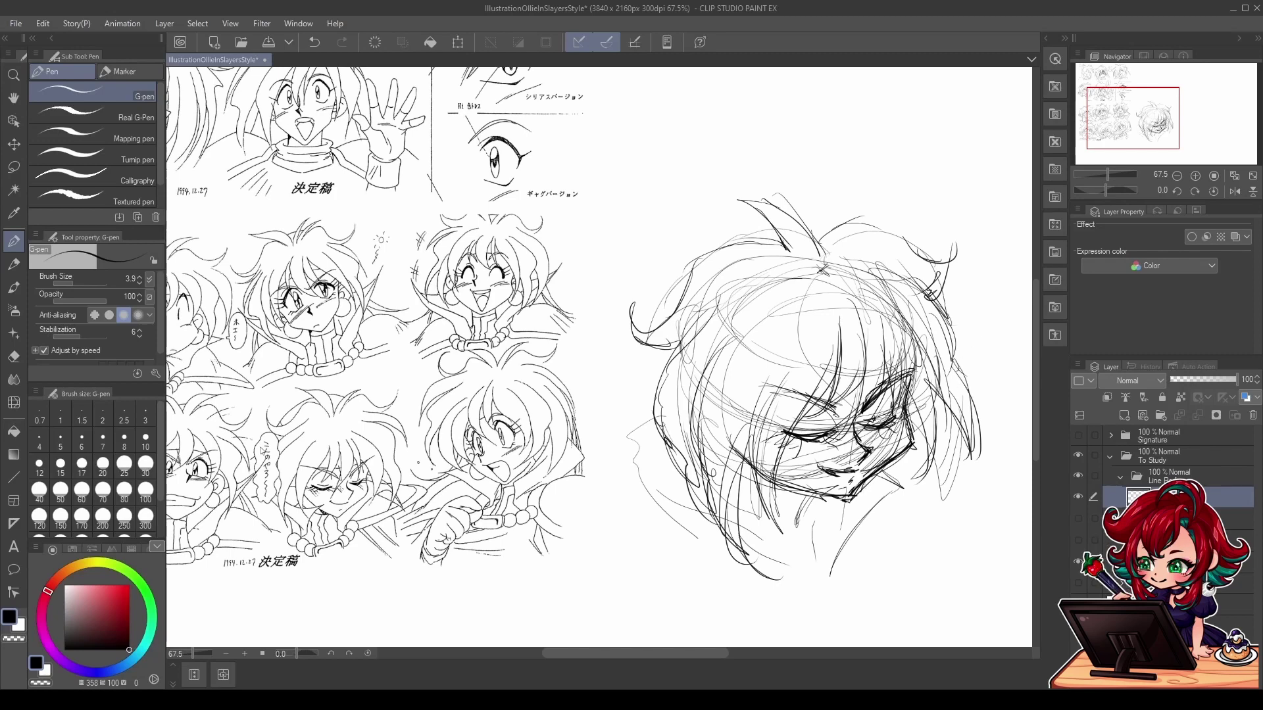
{"action": "left_click_drag", "start_coordinate": [835, 293], "coordinate": [908, 340]}
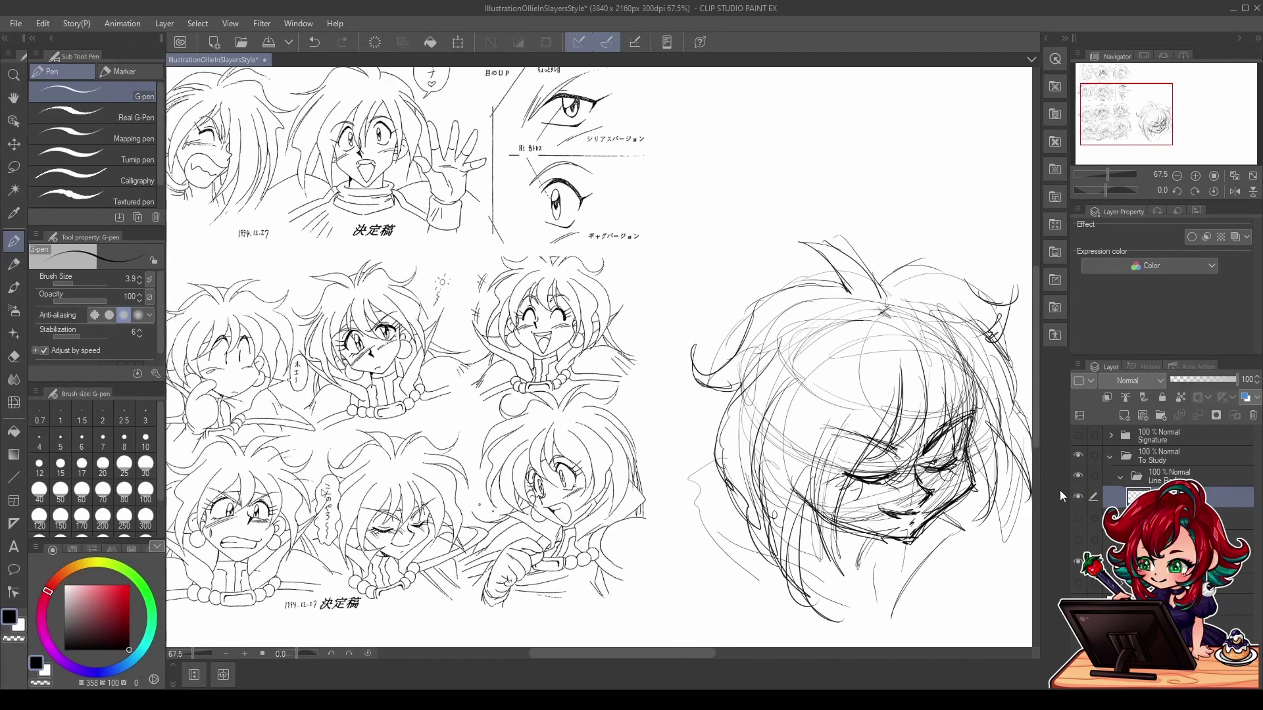
{"action": "left_click", "coordinate": [1078, 496]}
{"action": "left_click", "coordinate": [1124, 415]}
{"action": "mouse_move", "coordinate": [892, 389]}
{"action": "left_mouse_down"}
{"action": "mouse_move", "coordinate": [964, 335]}
{"action": "mouse_move", "coordinate": [924, 389]}
{"action": "left_mouse_up"}
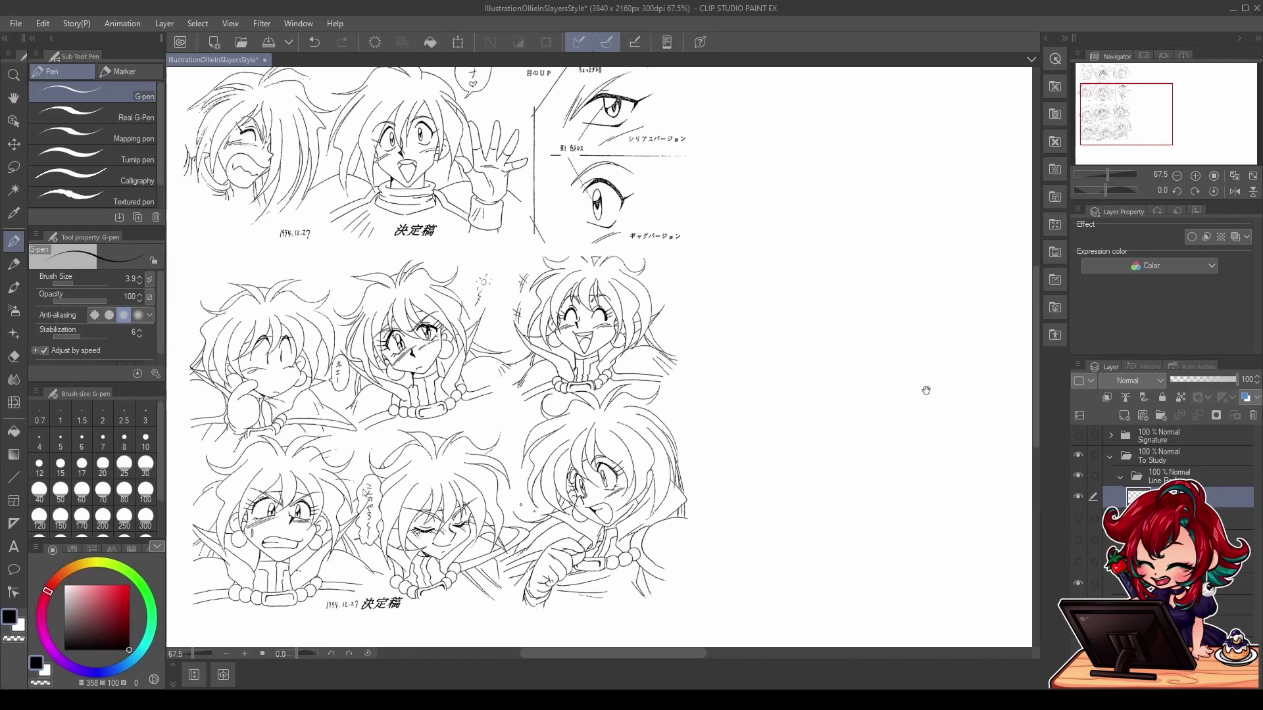
{"action": "left_click_drag", "start_coordinate": [319, 265], "coordinate": [307, 283]}
{"action": "left_click_drag", "start_coordinate": [321, 279], "coordinate": [303, 294]}
{"action": "key", "text": "ctrl+z"}
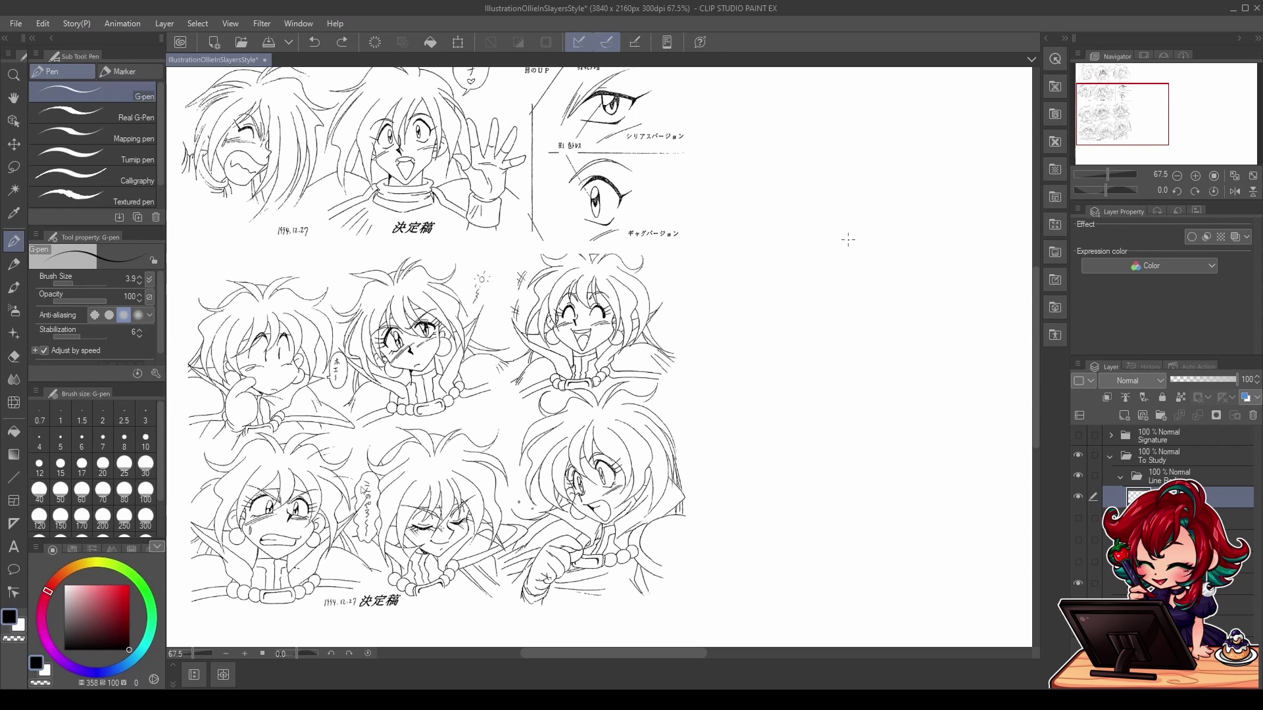
Step: Sketch a loose circle for a new head beside the references, with an off-centre vertical face line and chin mark
{"action": "mouse_move", "coordinate": [848, 239]}
{"action": "left_mouse_down"}
{"action": "mouse_move", "coordinate": [762, 381]}
{"action": "mouse_move", "coordinate": [849, 389]}
{"action": "mouse_move", "coordinate": [763, 355]}
{"action": "mouse_move", "coordinate": [882, 181]}
{"action": "left_mouse_up"}
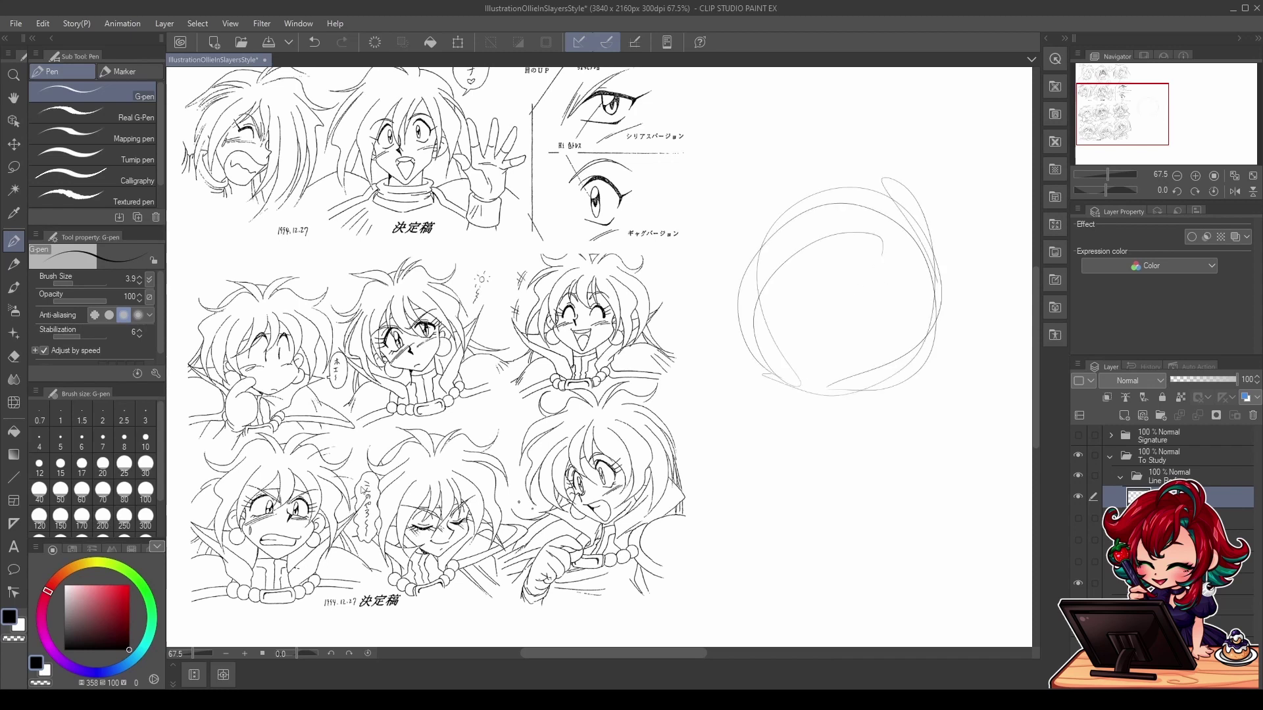
{"action": "left_click_drag", "start_coordinate": [940, 289], "coordinate": [813, 392]}
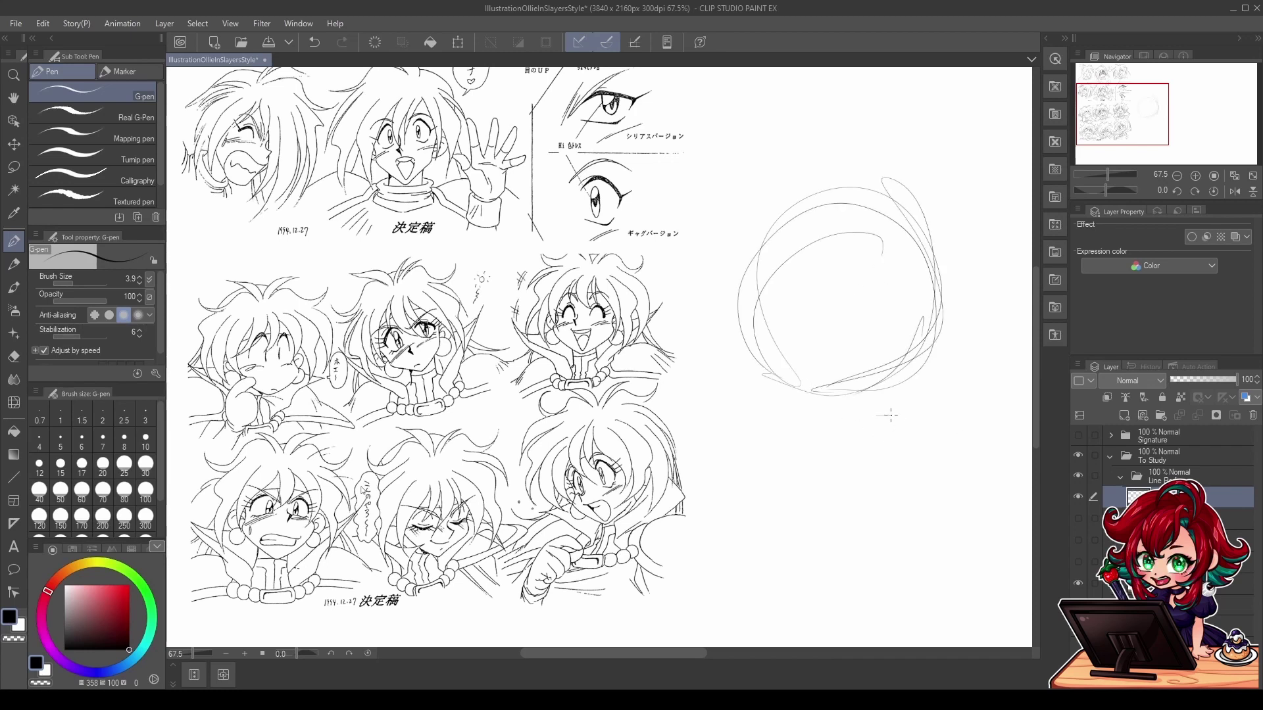
{"action": "left_click_drag", "start_coordinate": [889, 417], "coordinate": [874, 420]}
{"action": "left_click_drag", "start_coordinate": [880, 198], "coordinate": [875, 418]}
{"action": "left_click_drag", "start_coordinate": [876, 211], "coordinate": [878, 379]}
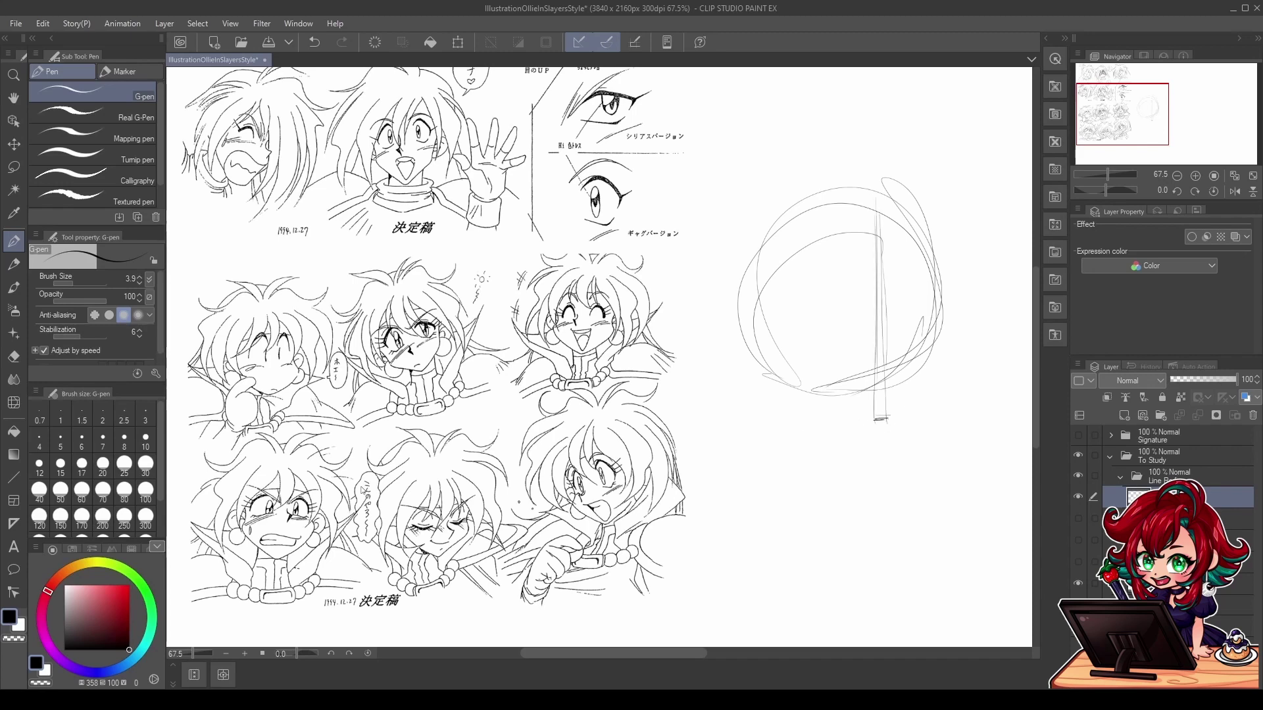
Step: Draw horizontal guidelines across the circle for the bottom of the eyes and below it for the chin
{"action": "left_click_drag", "start_coordinate": [743, 331], "coordinate": [922, 333]}
{"action": "mouse_move", "coordinate": [773, 335]}
{"action": "left_mouse_down"}
{"action": "mouse_move", "coordinate": [724, 336]}
{"action": "mouse_move", "coordinate": [991, 330]}
{"action": "left_mouse_up"}
{"action": "left_click_drag", "start_coordinate": [781, 417], "coordinate": [910, 414]}
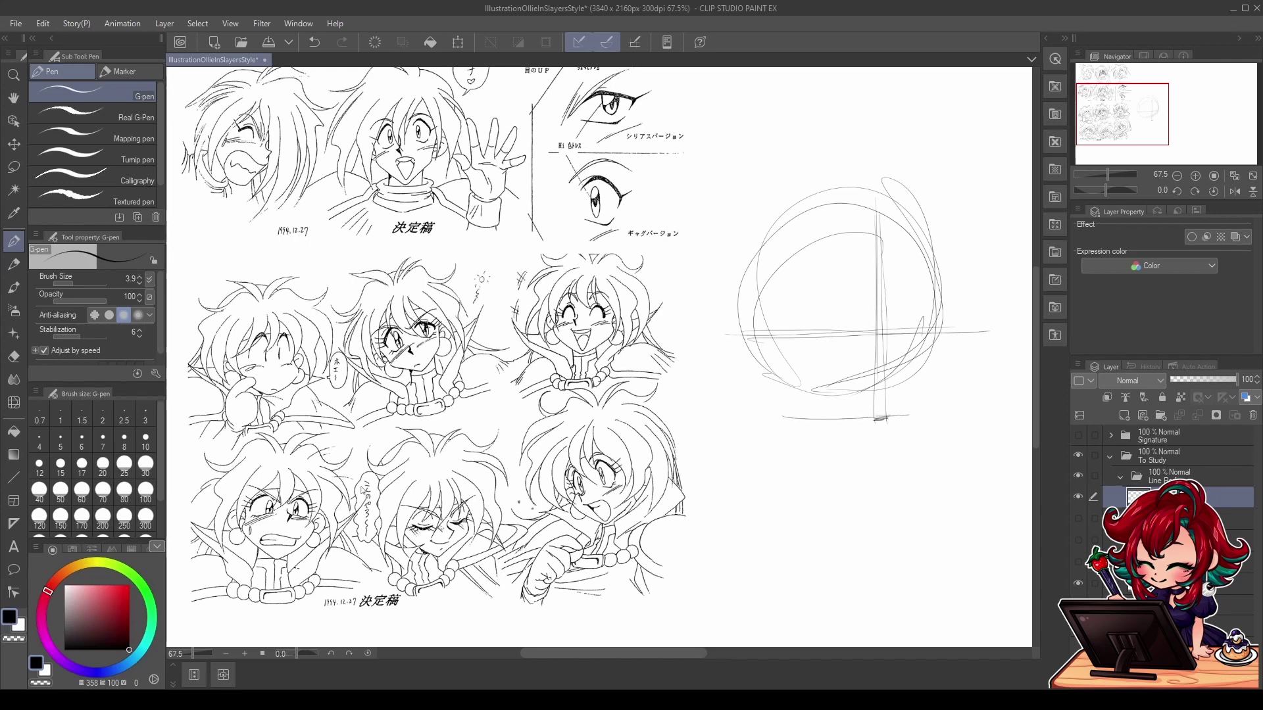
{"action": "mouse_move", "coordinate": [847, 334]}
{"action": "left_mouse_down"}
{"action": "mouse_move", "coordinate": [941, 332]}
{"action": "mouse_move", "coordinate": [891, 338]}
{"action": "left_mouse_up"}
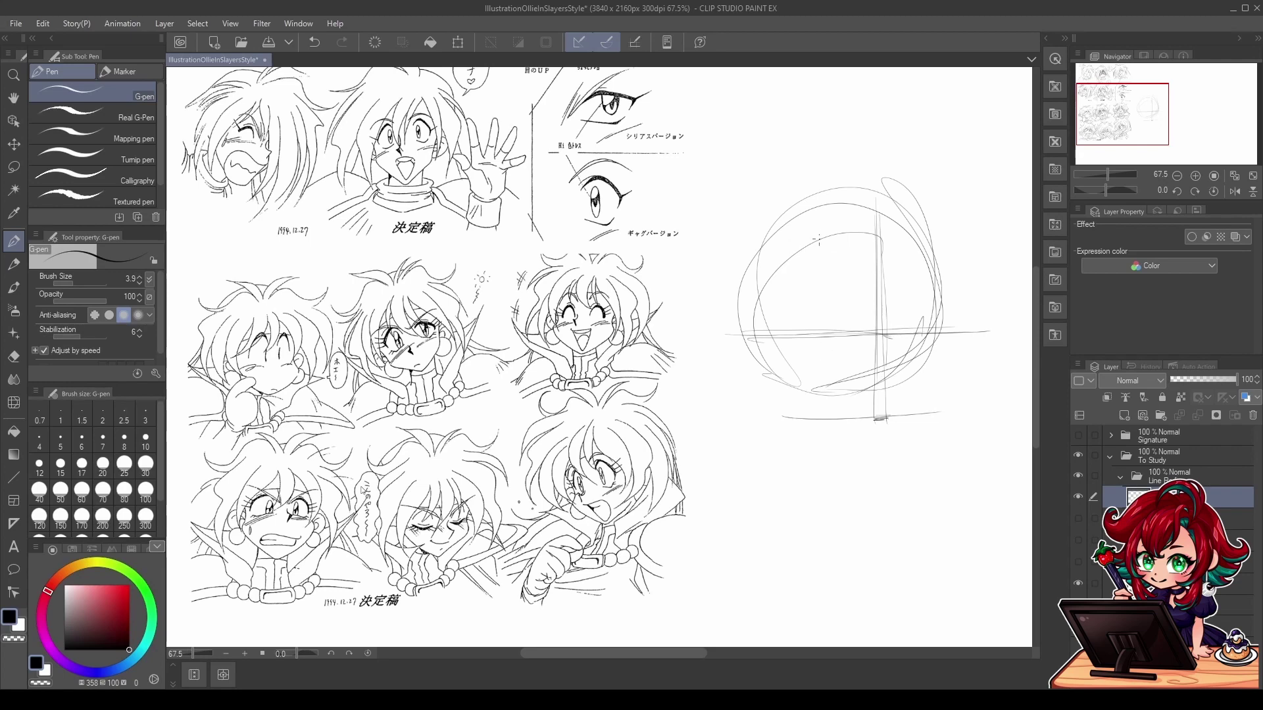
Step: Add an upper eye guideline and vertical arrows beside the head marking the eye and lower-face heights
{"action": "left_click_drag", "start_coordinate": [738, 271], "coordinate": [921, 267]}
{"action": "mouse_move", "coordinate": [863, 264]}
{"action": "left_mouse_down"}
{"action": "mouse_move", "coordinate": [968, 256]}
{"action": "mouse_move", "coordinate": [979, 313]}
{"action": "left_mouse_up"}
{"action": "mouse_move", "coordinate": [964, 271]}
{"action": "left_mouse_down"}
{"action": "mouse_move", "coordinate": [972, 256]}
{"action": "mouse_move", "coordinate": [984, 317]}
{"action": "mouse_move", "coordinate": [974, 396]}
{"action": "mouse_move", "coordinate": [981, 357]}
{"action": "left_mouse_up"}
{"action": "left_click_drag", "start_coordinate": [967, 400], "coordinate": [981, 402]}
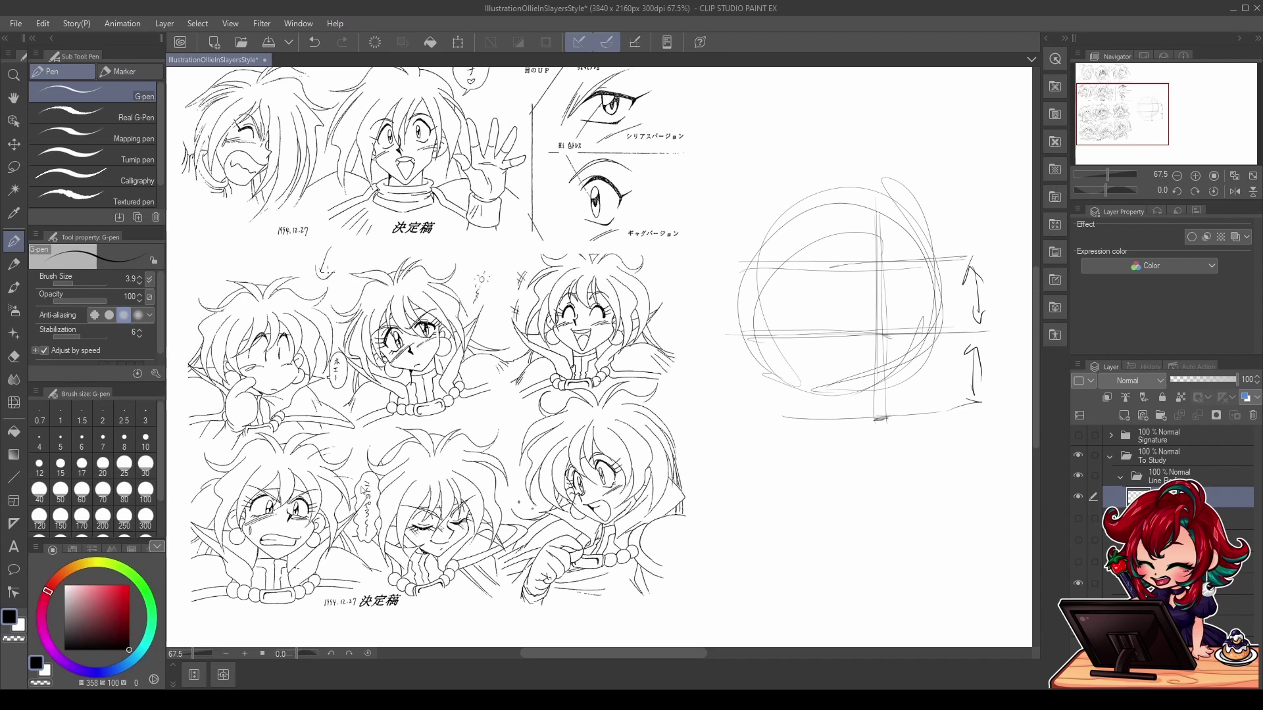
{"action": "key", "text": "ctrl+z"}
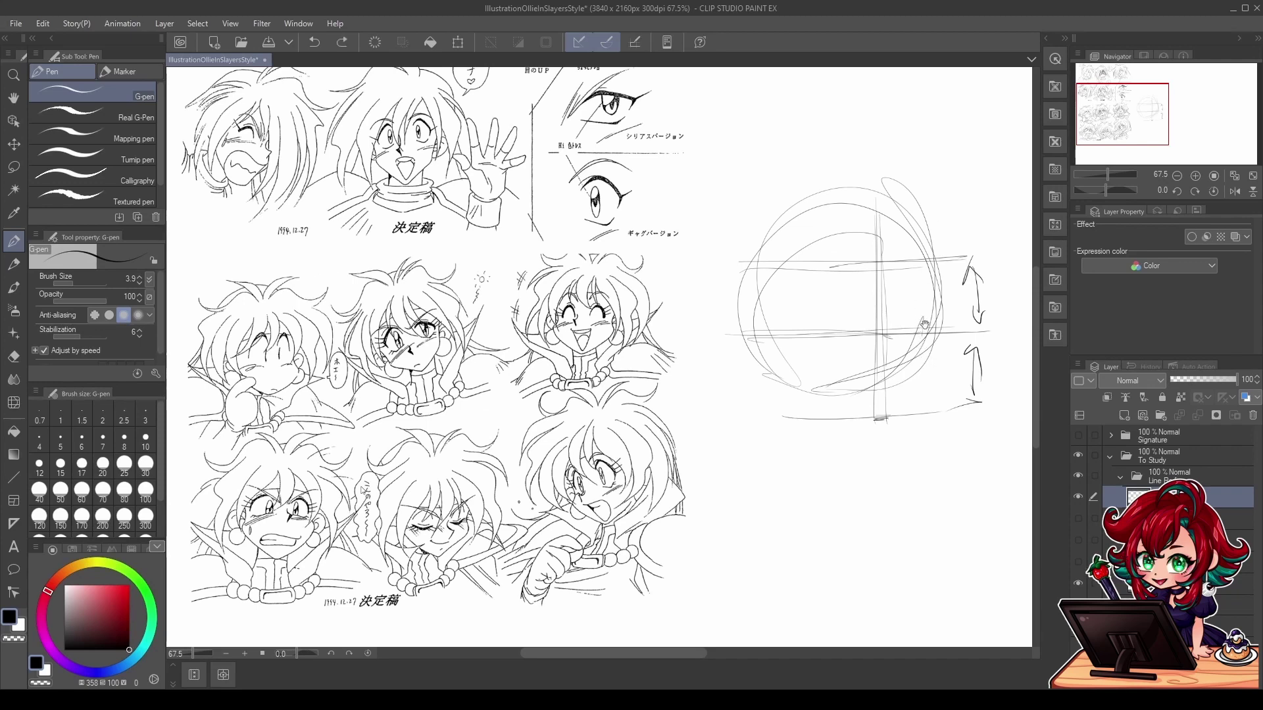
{"action": "mouse_move", "coordinate": [924, 323]}
{"action": "left_mouse_down"}
{"action": "mouse_move", "coordinate": [912, 342]}
{"action": "mouse_move", "coordinate": [928, 324]}
{"action": "left_mouse_up"}
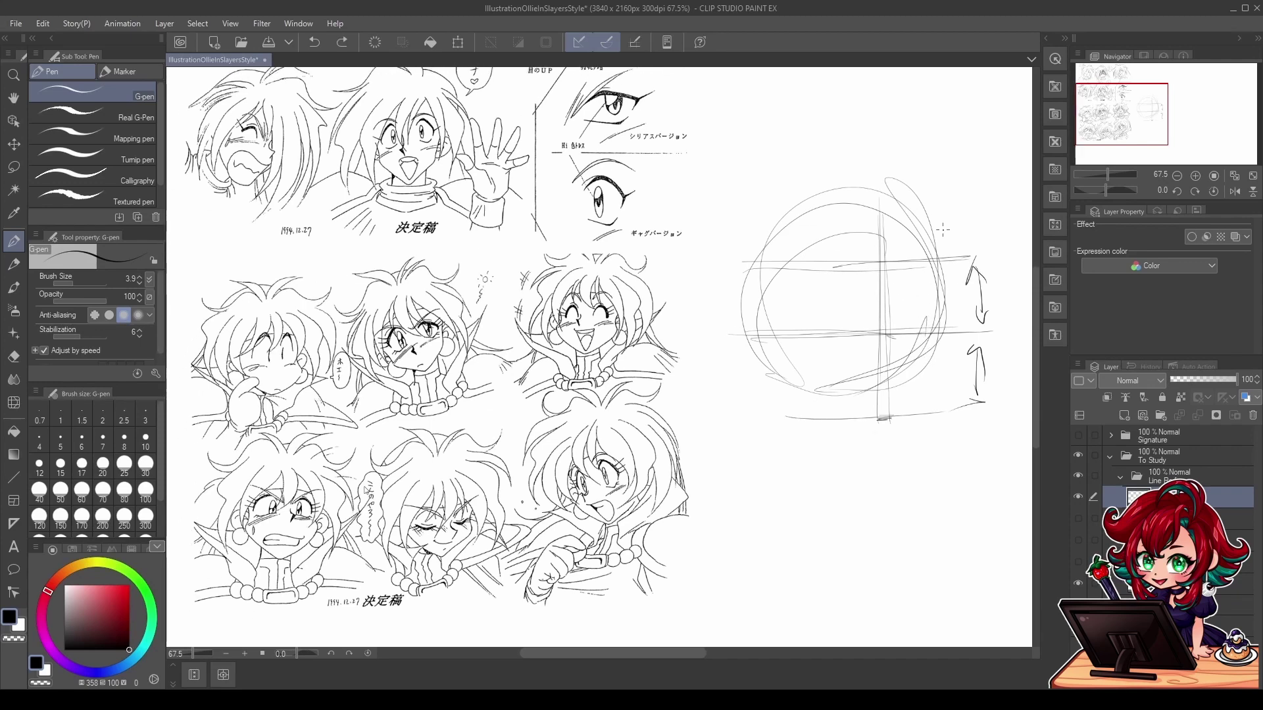
Step: Draw the far side of the face from brow to chin, thickening the rounded cheek contour
{"action": "mouse_move", "coordinate": [945, 258]}
{"action": "left_mouse_down"}
{"action": "mouse_move", "coordinate": [956, 352]}
{"action": "mouse_move", "coordinate": [881, 419]}
{"action": "left_mouse_up"}
{"action": "left_click_drag", "start_coordinate": [955, 355], "coordinate": [876, 420]}
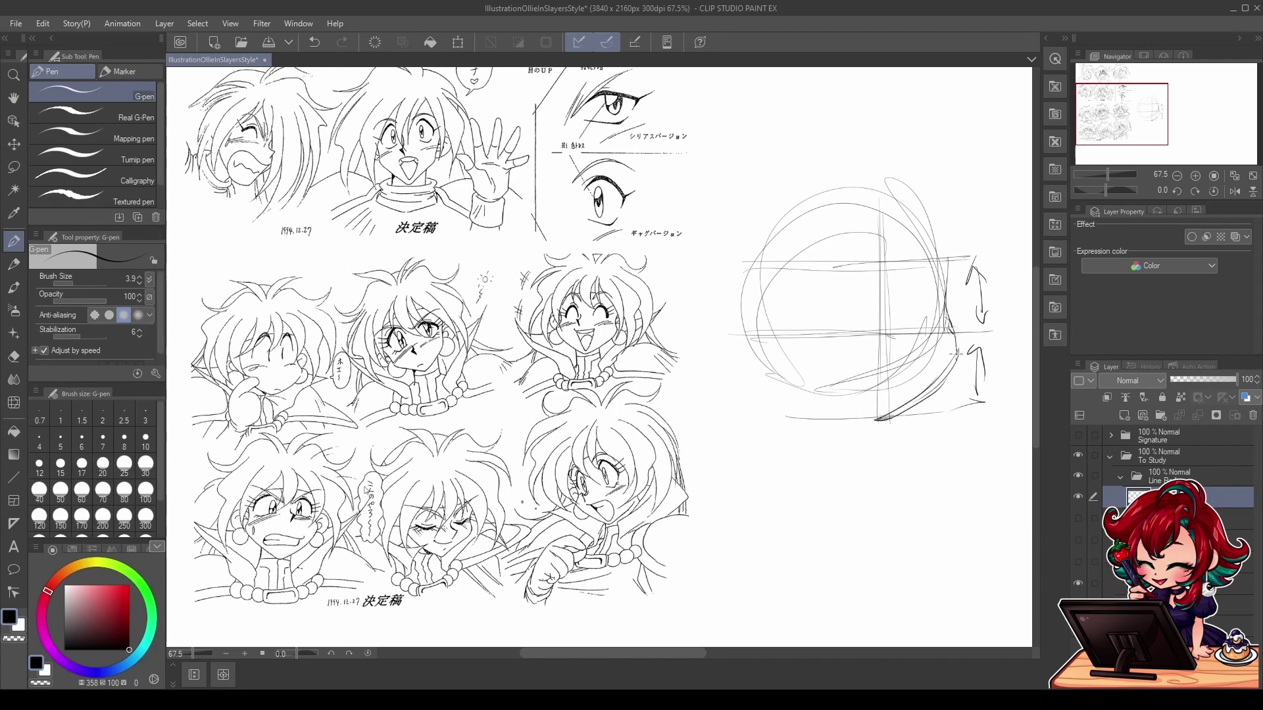
{"action": "mouse_move", "coordinate": [947, 309]}
{"action": "left_mouse_down"}
{"action": "mouse_move", "coordinate": [941, 377]}
{"action": "mouse_move", "coordinate": [895, 412]}
{"action": "left_mouse_up"}
{"action": "mouse_move", "coordinate": [945, 331]}
{"action": "left_mouse_down"}
{"action": "mouse_move", "coordinate": [959, 371]}
{"action": "mouse_move", "coordinate": [949, 379]}
{"action": "left_mouse_up"}
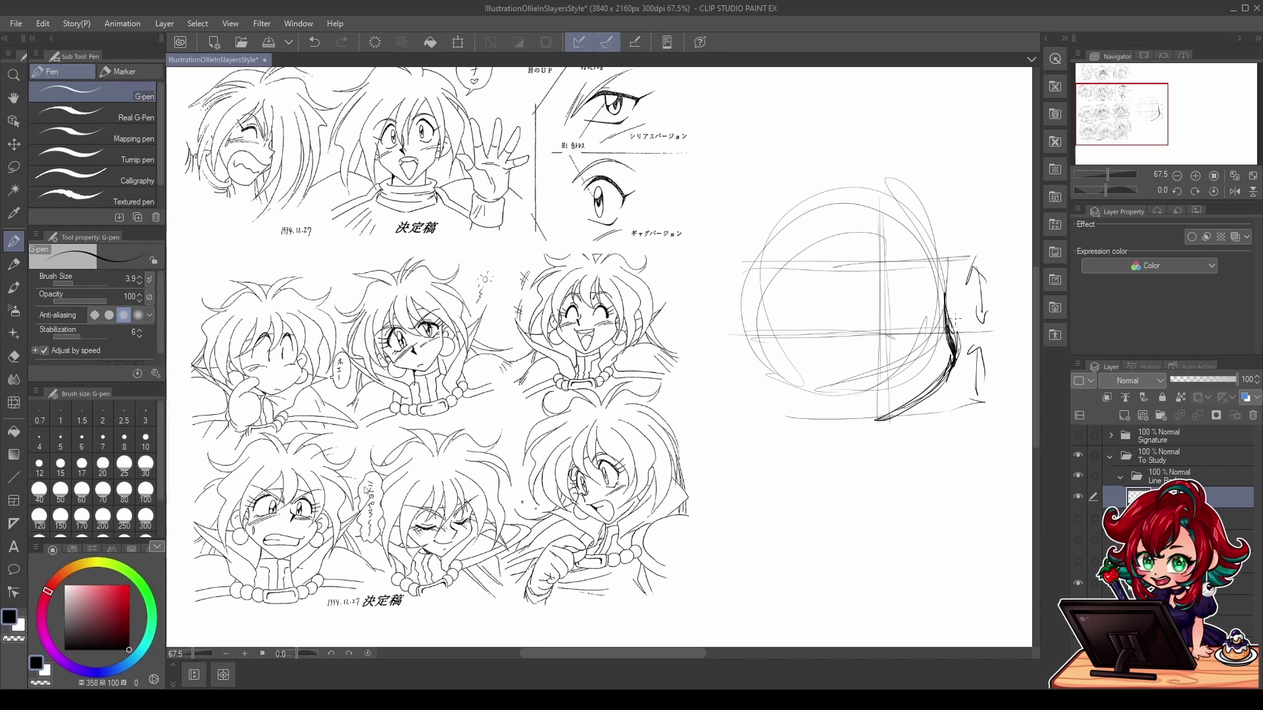
{"action": "left_click_drag", "start_coordinate": [942, 265], "coordinate": [947, 323]}
Step: Sketch the near-side jaw curving into the chin and add a small, dark mouth on the face line
{"action": "left_click_drag", "start_coordinate": [794, 344], "coordinate": [725, 366]}
{"action": "left_click_drag", "start_coordinate": [820, 395], "coordinate": [858, 399]}
{"action": "mouse_move", "coordinate": [755, 409]}
{"action": "left_mouse_down"}
{"action": "mouse_move", "coordinate": [812, 448]}
{"action": "mouse_move", "coordinate": [855, 447]}
{"action": "left_mouse_up"}
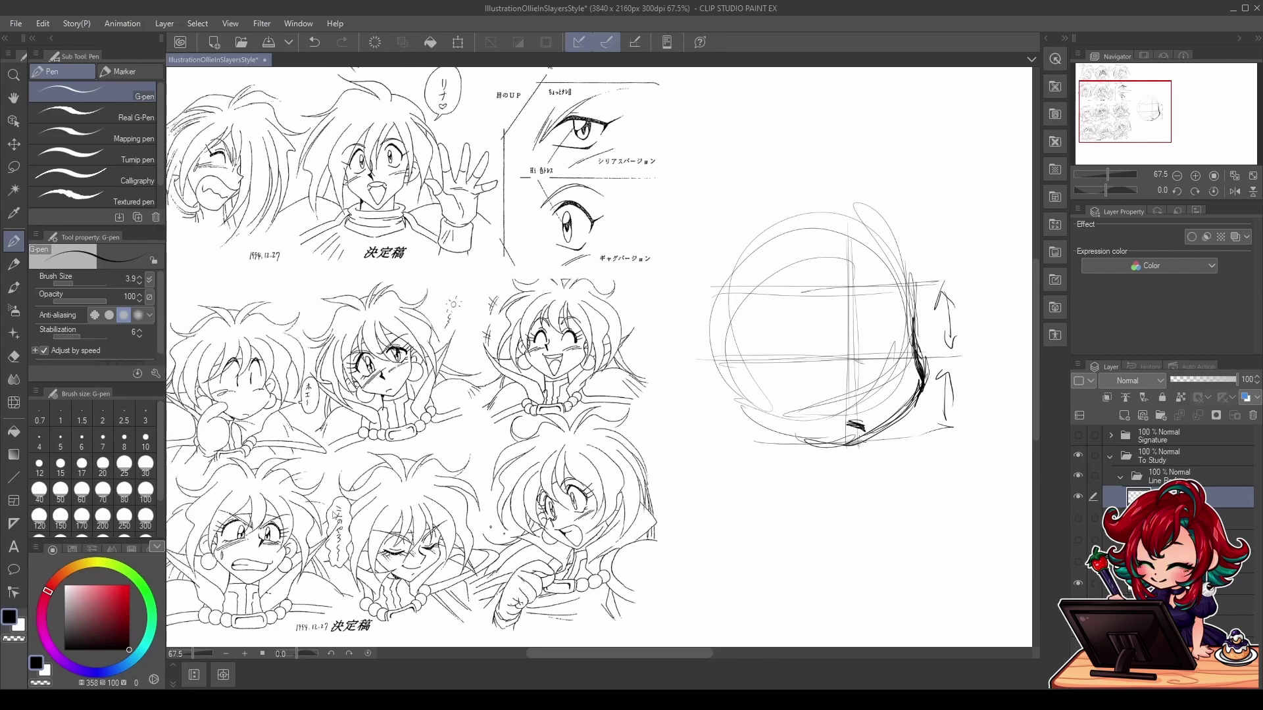
{"action": "mouse_move", "coordinate": [852, 447]}
{"action": "left_mouse_down"}
{"action": "mouse_move", "coordinate": [894, 419]}
{"action": "mouse_move", "coordinate": [849, 446]}
{"action": "left_mouse_up"}
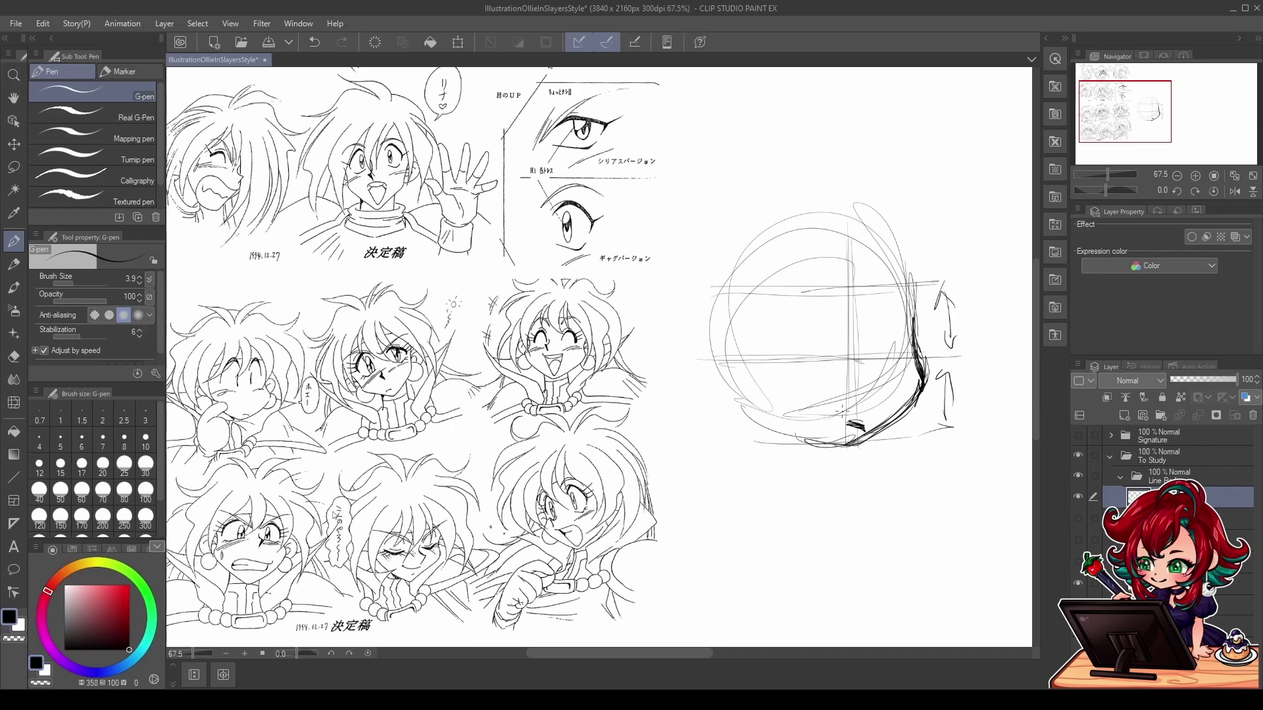
Step: Draw two wide-set eyes with high arched lids and small oval pupils, plus loose blush marks on both cheeks
{"action": "mouse_move", "coordinate": [861, 316]}
{"action": "left_mouse_down"}
{"action": "mouse_move", "coordinate": [882, 295]}
{"action": "mouse_move", "coordinate": [900, 330]}
{"action": "mouse_move", "coordinate": [897, 311]}
{"action": "mouse_move", "coordinate": [875, 309]}
{"action": "mouse_move", "coordinate": [894, 305]}
{"action": "mouse_move", "coordinate": [888, 282]}
{"action": "mouse_move", "coordinate": [894, 369]}
{"action": "mouse_move", "coordinate": [882, 342]}
{"action": "left_mouse_up"}
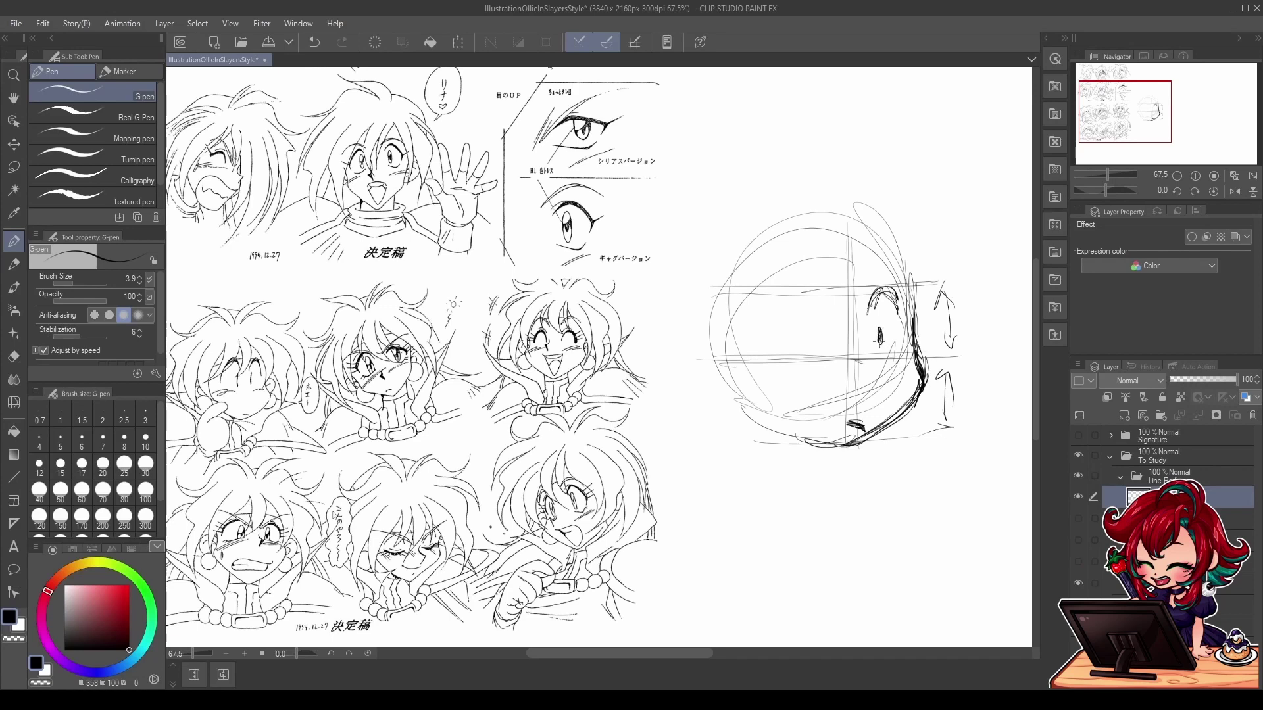
{"action": "mouse_move", "coordinate": [814, 289]}
{"action": "left_mouse_down"}
{"action": "mouse_move", "coordinate": [826, 309]}
{"action": "mouse_move", "coordinate": [807, 287]}
{"action": "left_mouse_up"}
{"action": "mouse_move", "coordinate": [775, 327]}
{"action": "left_mouse_down"}
{"action": "mouse_move", "coordinate": [823, 309]}
{"action": "mouse_move", "coordinate": [815, 348]}
{"action": "left_mouse_up"}
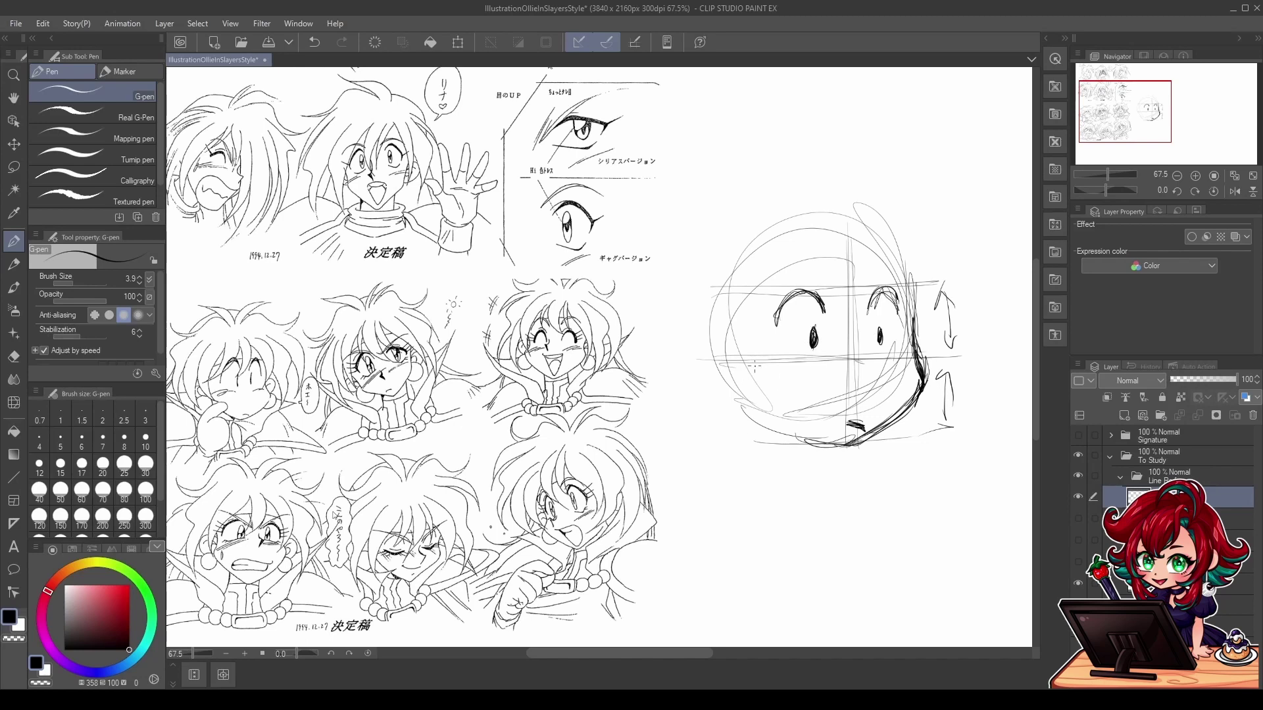
{"action": "mouse_move", "coordinate": [748, 374]}
{"action": "left_mouse_down"}
{"action": "mouse_move", "coordinate": [784, 387]}
{"action": "mouse_move", "coordinate": [813, 380]}
{"action": "left_mouse_up"}
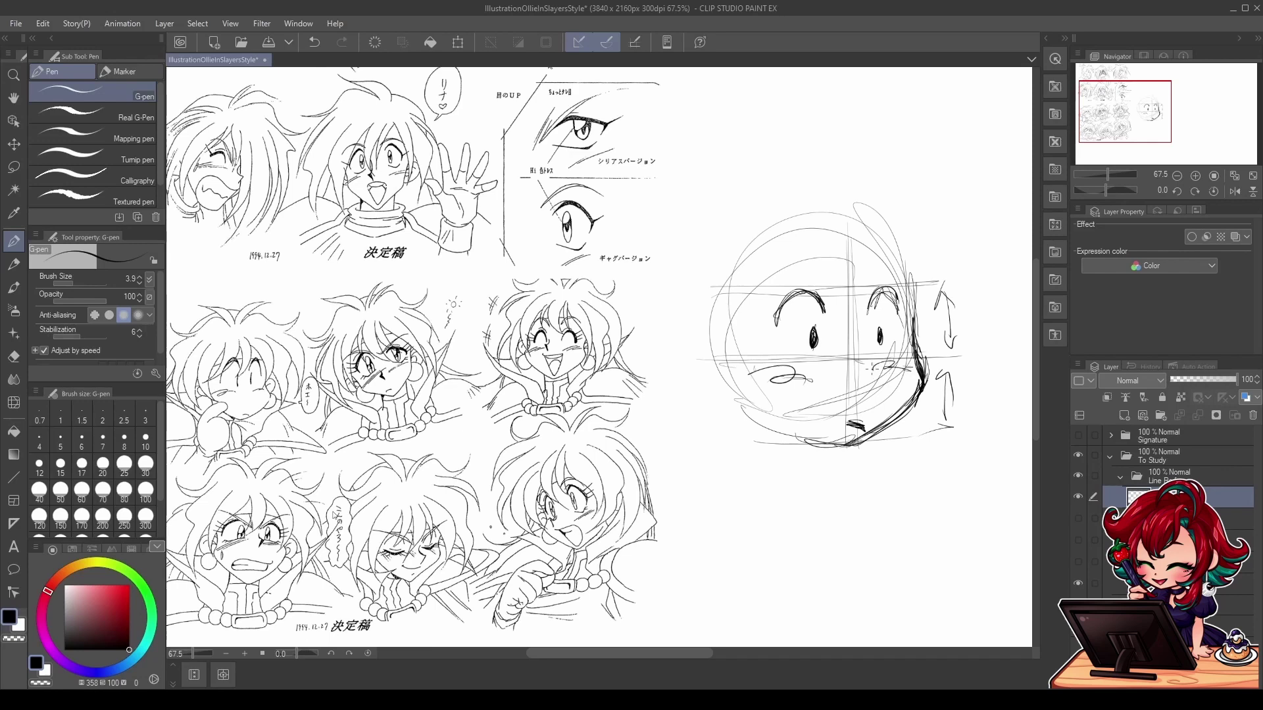
{"action": "mouse_move", "coordinate": [927, 301]}
{"action": "left_mouse_down"}
{"action": "mouse_move", "coordinate": [919, 311]}
{"action": "mouse_move", "coordinate": [926, 298]}
{"action": "left_mouse_up"}
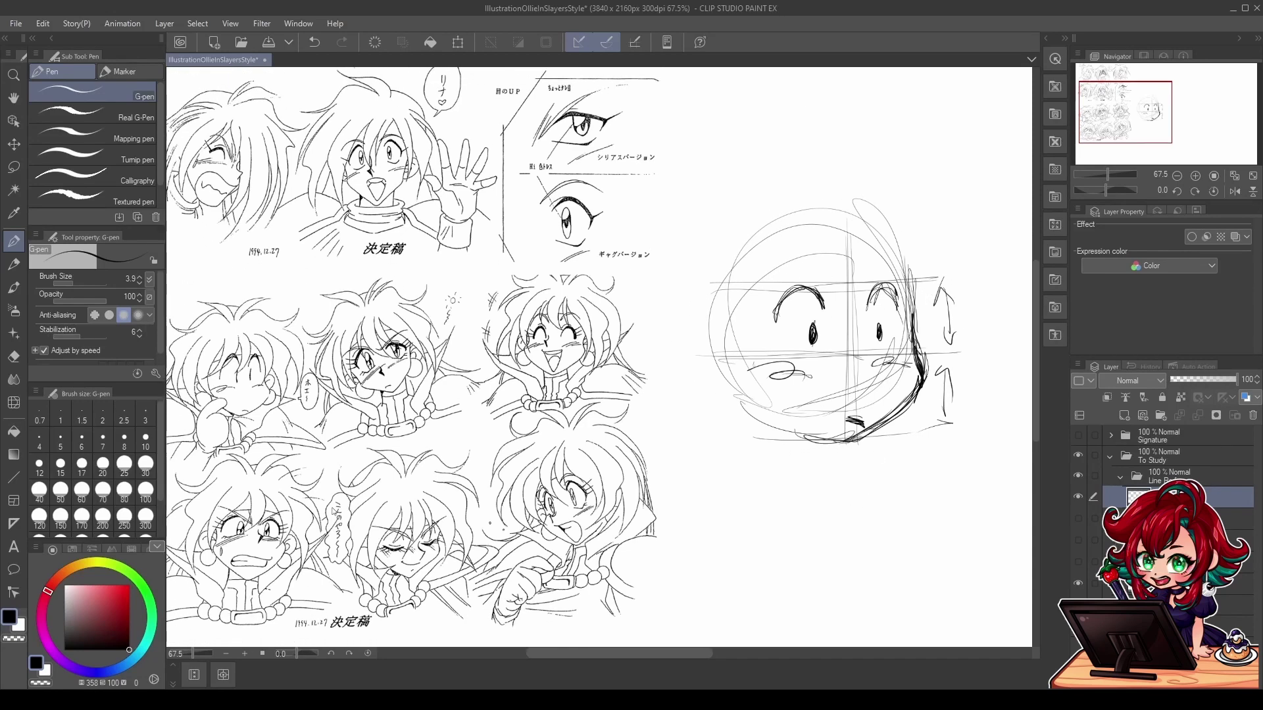
Step: Redraw the chin with a sharper point and reinforce the far-side contour beside the eye
{"action": "left_click_drag", "start_coordinate": [809, 439], "coordinate": [839, 450]}
{"action": "left_click_drag", "start_coordinate": [913, 288], "coordinate": [920, 321]}
{"action": "left_click_drag", "start_coordinate": [904, 262], "coordinate": [915, 332]}
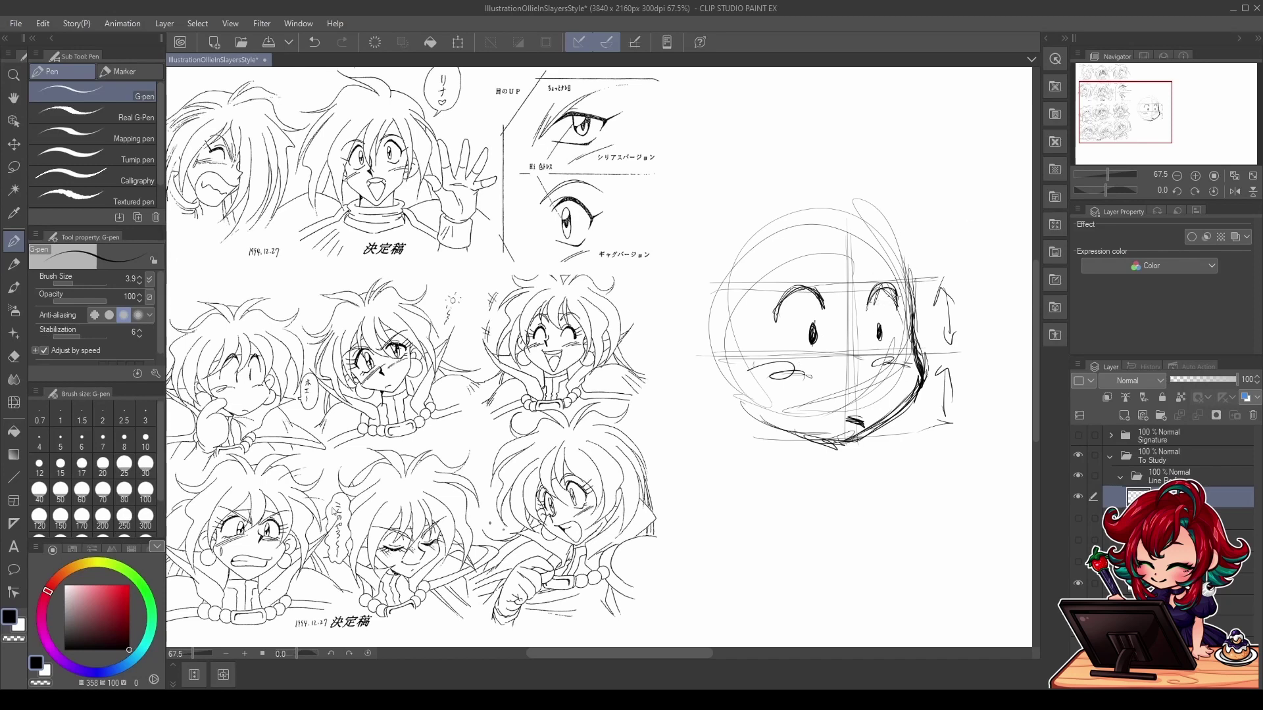
{"action": "left_click_drag", "start_coordinate": [932, 225], "coordinate": [936, 251]}
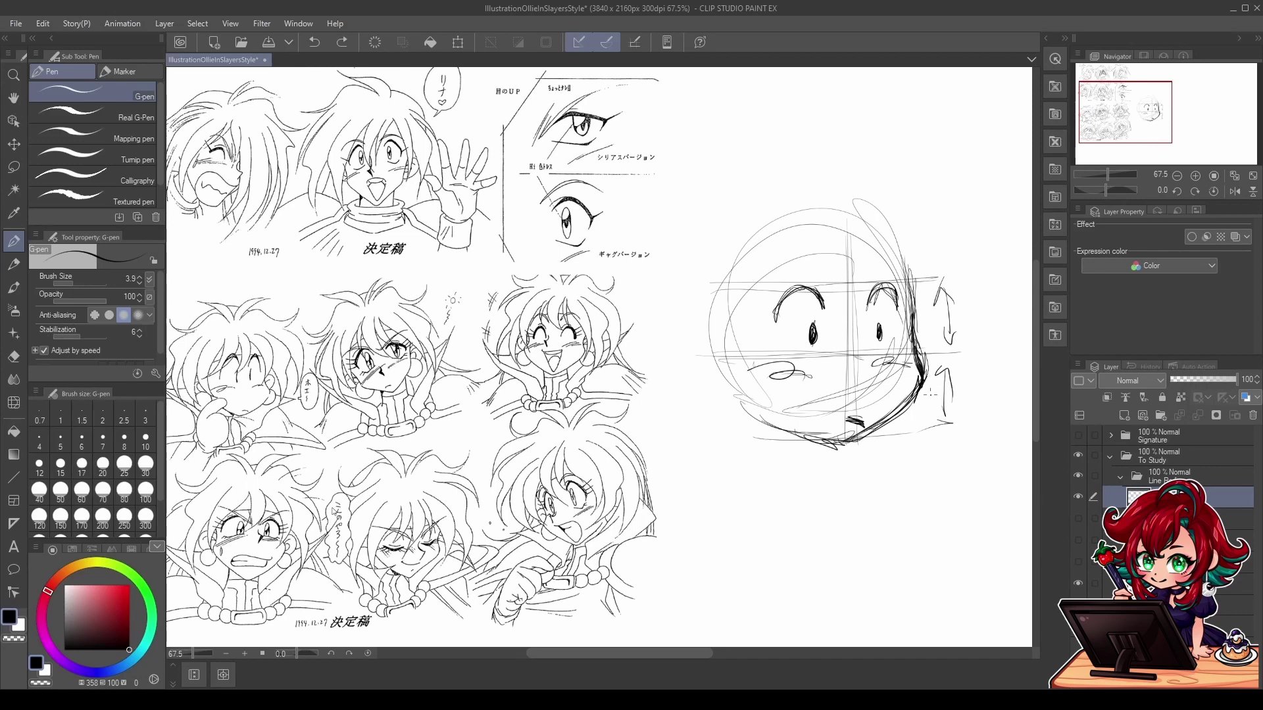
{"action": "left_click_drag", "start_coordinate": [934, 338], "coordinate": [944, 419]}
{"action": "key", "text": "ctrl+z"}
{"action": "key", "text": "ctrl+z"}
Step: Mark the crown point and sketch the rounded hair mass down both sides, with tufts sprouting from the crown
{"action": "left_click_drag", "start_coordinate": [816, 205], "coordinate": [826, 203]}
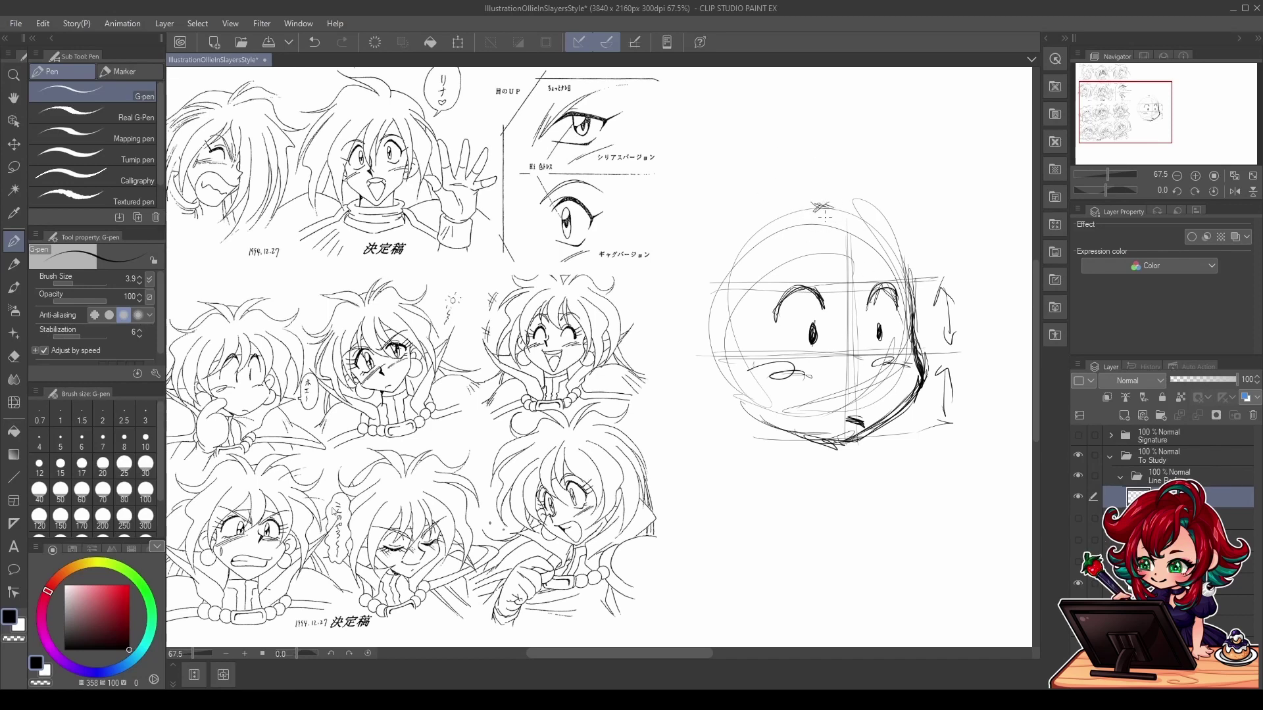
{"action": "mouse_move", "coordinate": [797, 162]}
{"action": "left_mouse_down"}
{"action": "mouse_move", "coordinate": [827, 210]}
{"action": "mouse_move", "coordinate": [849, 311]}
{"action": "mouse_move", "coordinate": [858, 270]}
{"action": "left_mouse_up"}
{"action": "key", "text": "ctrl+z"}
{"action": "mouse_move", "coordinate": [812, 198]}
{"action": "left_mouse_down"}
{"action": "mouse_move", "coordinate": [739, 250]}
{"action": "mouse_move", "coordinate": [683, 366]}
{"action": "mouse_move", "coordinate": [743, 448]}
{"action": "left_mouse_up"}
{"action": "mouse_move", "coordinate": [784, 270]}
{"action": "left_mouse_down"}
{"action": "mouse_move", "coordinate": [739, 382]}
{"action": "mouse_move", "coordinate": [784, 466]}
{"action": "left_mouse_up"}
{"action": "mouse_move", "coordinate": [832, 181]}
{"action": "left_mouse_down"}
{"action": "mouse_move", "coordinate": [955, 276]}
{"action": "mouse_move", "coordinate": [950, 431]}
{"action": "left_mouse_up"}
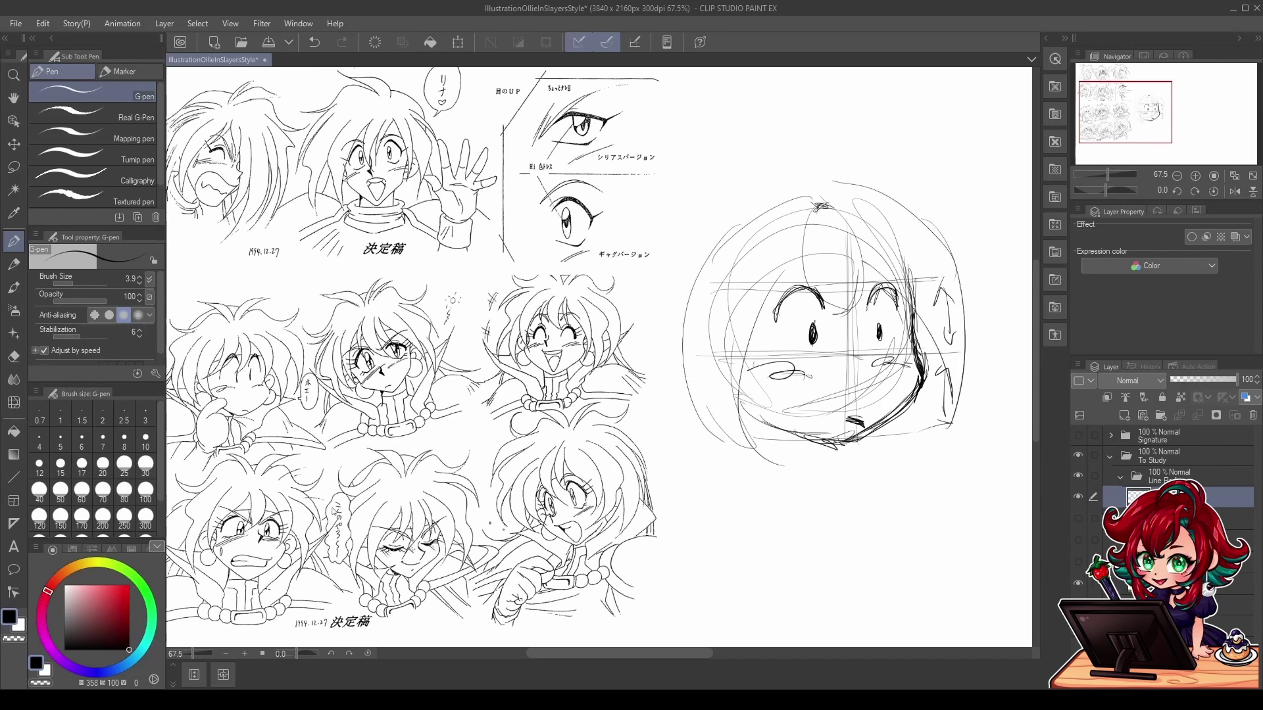
{"action": "left_click_drag", "start_coordinate": [942, 306], "coordinate": [950, 435]}
{"action": "mouse_move", "coordinate": [821, 205]}
{"action": "left_mouse_down"}
{"action": "mouse_move", "coordinate": [872, 159]}
{"action": "mouse_move", "coordinate": [899, 159]}
{"action": "mouse_move", "coordinate": [826, 204]}
{"action": "mouse_move", "coordinate": [848, 156]}
{"action": "mouse_move", "coordinate": [911, 162]}
{"action": "mouse_move", "coordinate": [826, 204]}
{"action": "mouse_move", "coordinate": [745, 184]}
{"action": "mouse_move", "coordinate": [811, 209]}
{"action": "mouse_move", "coordinate": [745, 213]}
{"action": "mouse_move", "coordinate": [677, 289]}
{"action": "mouse_move", "coordinate": [704, 294]}
{"action": "left_mouse_up"}
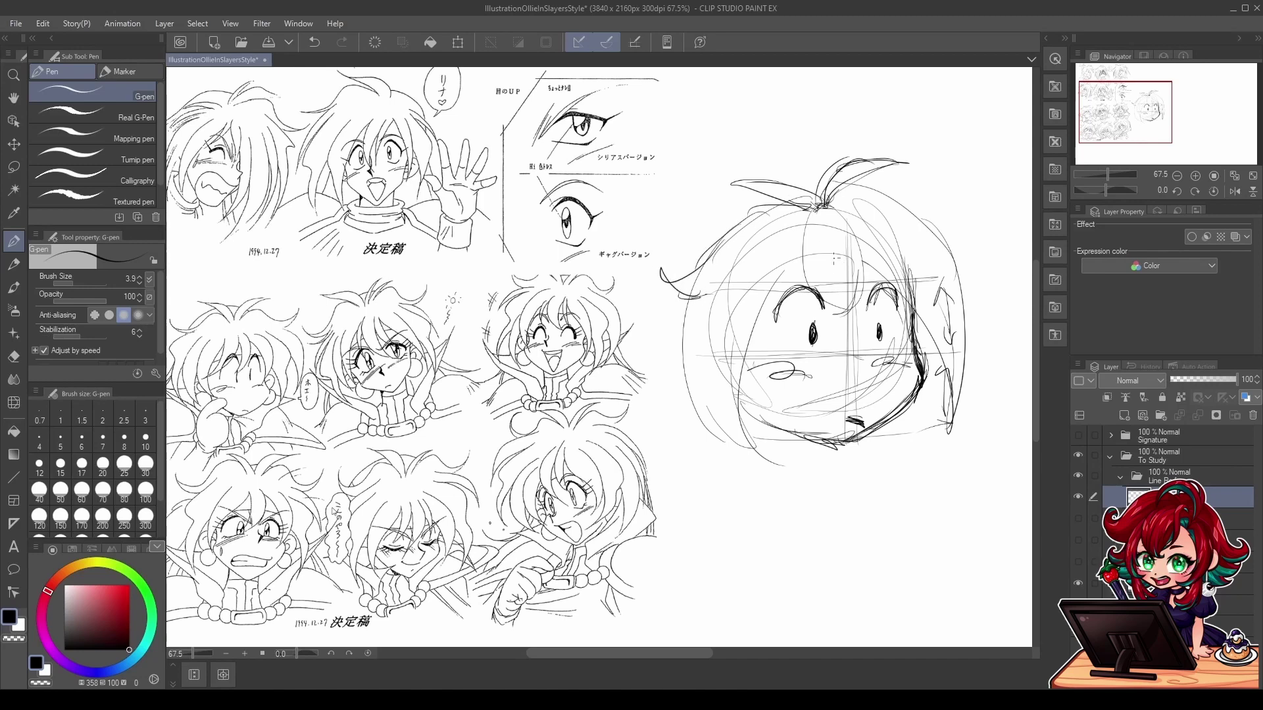
Step: Draw pointed bangs over the forehead, with a long centre lock between the eyes and strands toward the far temple
{"action": "left_click_drag", "start_coordinate": [804, 230], "coordinate": [757, 317]}
{"action": "left_click_drag", "start_coordinate": [789, 271], "coordinate": [737, 329]}
{"action": "mouse_move", "coordinate": [830, 254]}
{"action": "left_mouse_down"}
{"action": "mouse_move", "coordinate": [781, 317]}
{"action": "mouse_move", "coordinate": [837, 328]}
{"action": "left_mouse_up"}
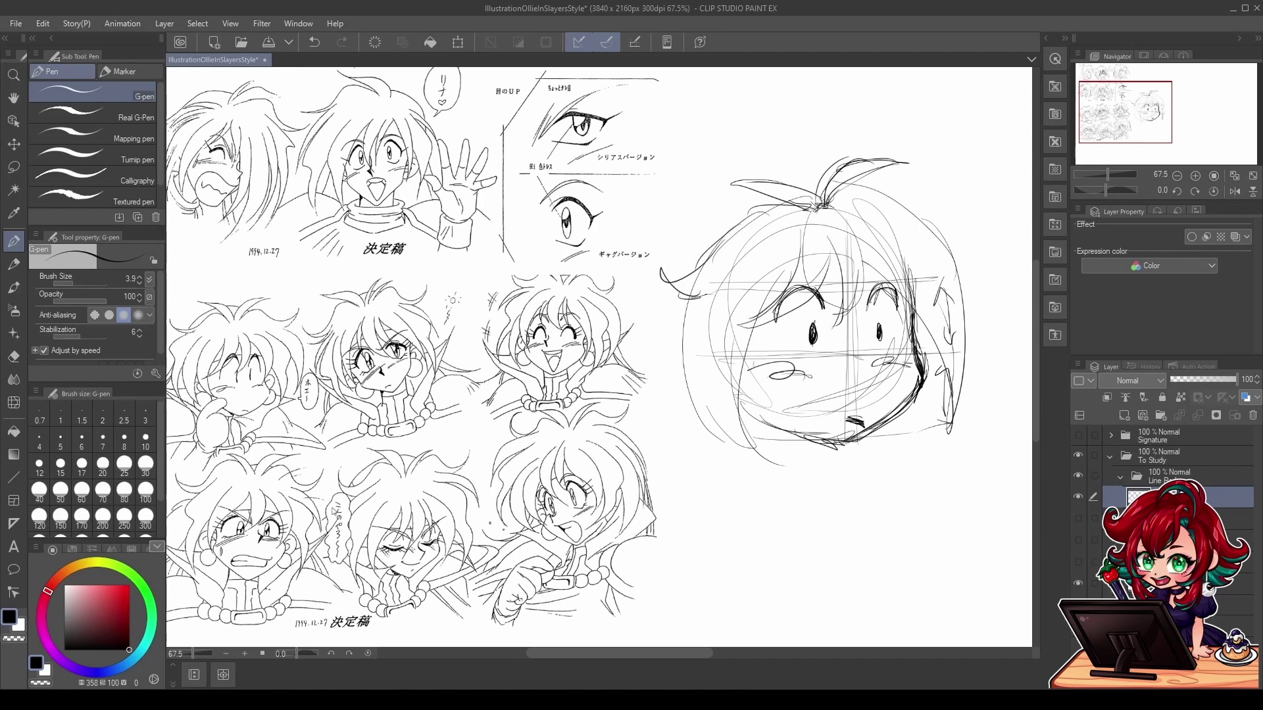
{"action": "left_click_drag", "start_coordinate": [863, 194], "coordinate": [829, 325]}
{"action": "left_click_drag", "start_coordinate": [865, 271], "coordinate": [840, 323]}
{"action": "mouse_move", "coordinate": [862, 220]}
{"action": "left_mouse_down"}
{"action": "mouse_move", "coordinate": [910, 313]}
{"action": "mouse_move", "coordinate": [906, 296]}
{"action": "left_mouse_up"}
{"action": "left_click_drag", "start_coordinate": [855, 231], "coordinate": [902, 286]}
{"action": "mouse_move", "coordinate": [885, 211]}
{"action": "left_mouse_down"}
{"action": "mouse_move", "coordinate": [932, 309]}
{"action": "mouse_move", "coordinate": [924, 341]}
{"action": "mouse_move", "coordinate": [886, 221]}
{"action": "left_mouse_up"}
Step: Sketch the near-side lock beside the cheek and layered outer hair curving down to pointed ends around the jaw
{"action": "mouse_move", "coordinate": [801, 245]}
{"action": "left_mouse_down"}
{"action": "mouse_move", "coordinate": [768, 281]}
{"action": "mouse_move", "coordinate": [747, 355]}
{"action": "mouse_move", "coordinate": [765, 397]}
{"action": "left_mouse_up"}
{"action": "left_click_drag", "start_coordinate": [718, 316], "coordinate": [767, 416]}
{"action": "mouse_move", "coordinate": [708, 357]}
{"action": "left_mouse_down"}
{"action": "mouse_move", "coordinate": [693, 291]}
{"action": "mouse_move", "coordinate": [694, 386]}
{"action": "left_mouse_up"}
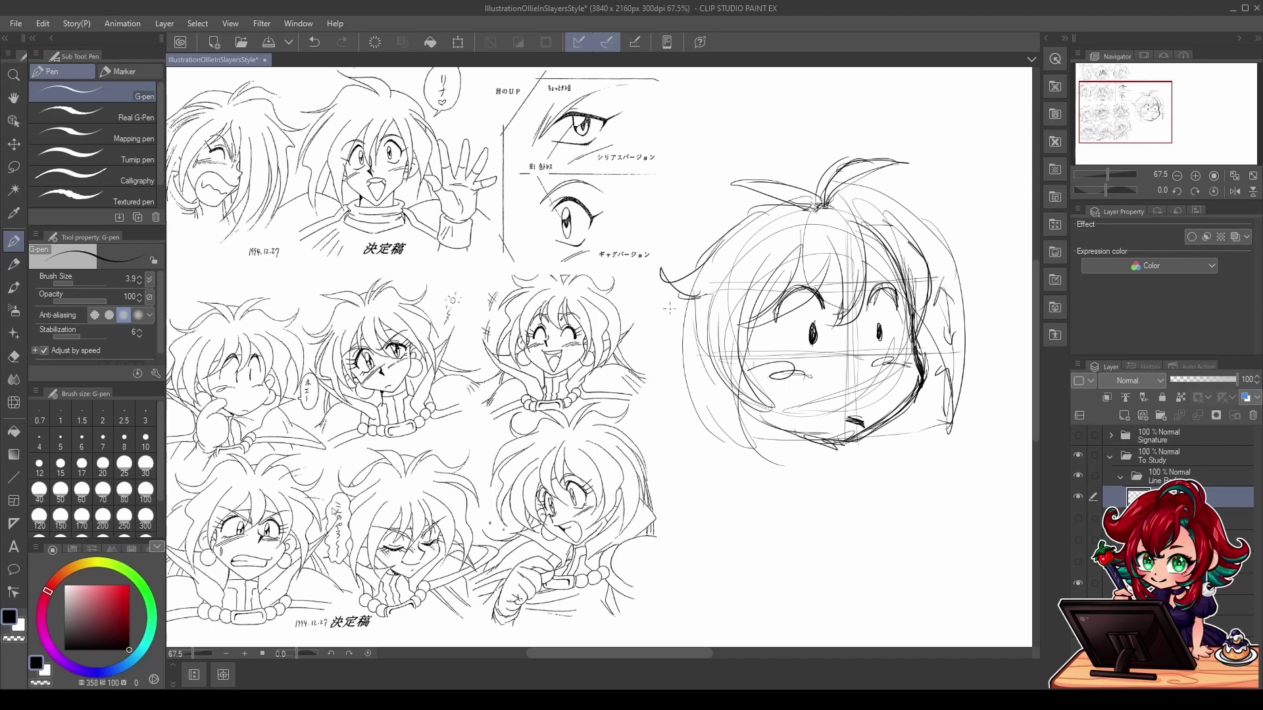
{"action": "left_click_drag", "start_coordinate": [684, 296], "coordinate": [697, 459]}
{"action": "mouse_move", "coordinate": [660, 314]}
{"action": "left_mouse_down"}
{"action": "mouse_move", "coordinate": [672, 367]}
{"action": "mouse_move", "coordinate": [695, 436]}
{"action": "left_mouse_up"}
{"action": "mouse_move", "coordinate": [710, 334]}
{"action": "left_mouse_down"}
{"action": "mouse_move", "coordinate": [684, 431]}
{"action": "mouse_move", "coordinate": [779, 466]}
{"action": "left_mouse_up"}
{"action": "left_click_drag", "start_coordinate": [736, 442], "coordinate": [768, 465]}
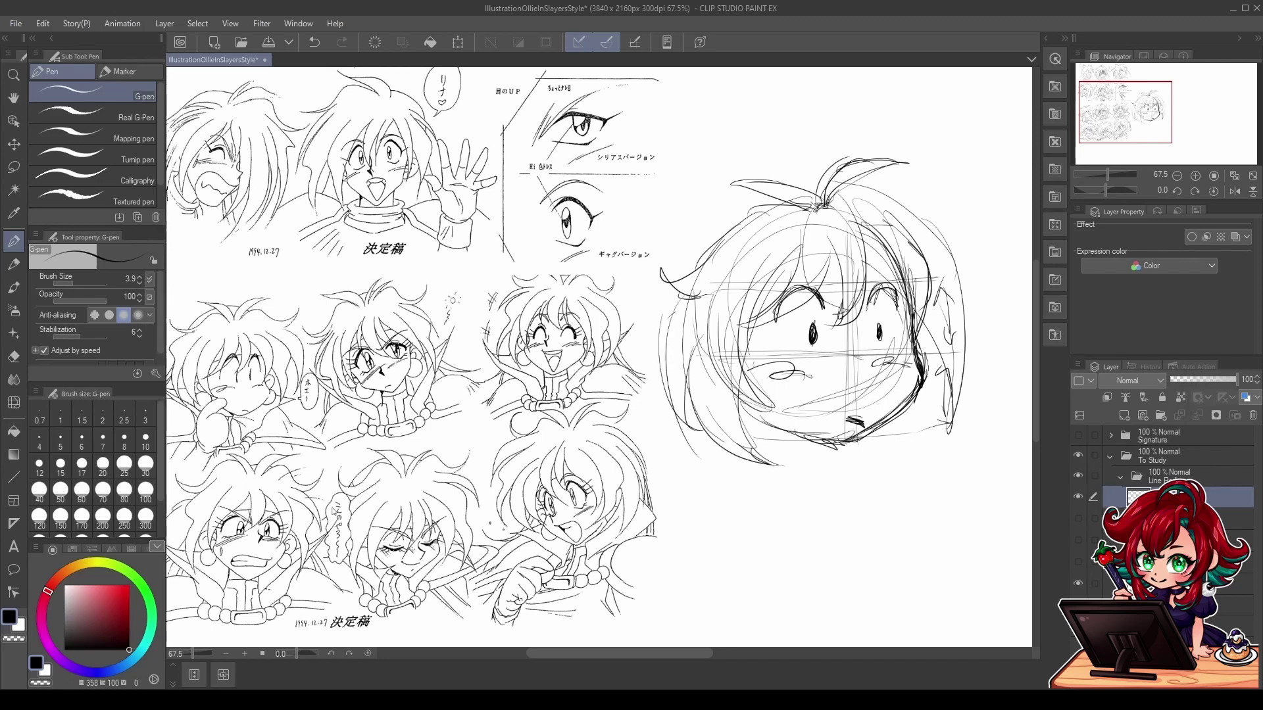
Step: Lasso the near-side crown tuft and outer hair flick and shift them outward to widen the hair
{"action": "left_click_drag", "start_coordinate": [691, 391], "coordinate": [736, 442]}
{"action": "left_click", "coordinate": [13, 167]}
{"action": "mouse_move", "coordinate": [688, 227]}
{"action": "left_mouse_down"}
{"action": "mouse_move", "coordinate": [740, 262]}
{"action": "mouse_move", "coordinate": [823, 207]}
{"action": "mouse_move", "coordinate": [789, 195]}
{"action": "left_mouse_up"}
{"action": "left_click", "coordinate": [781, 338]}
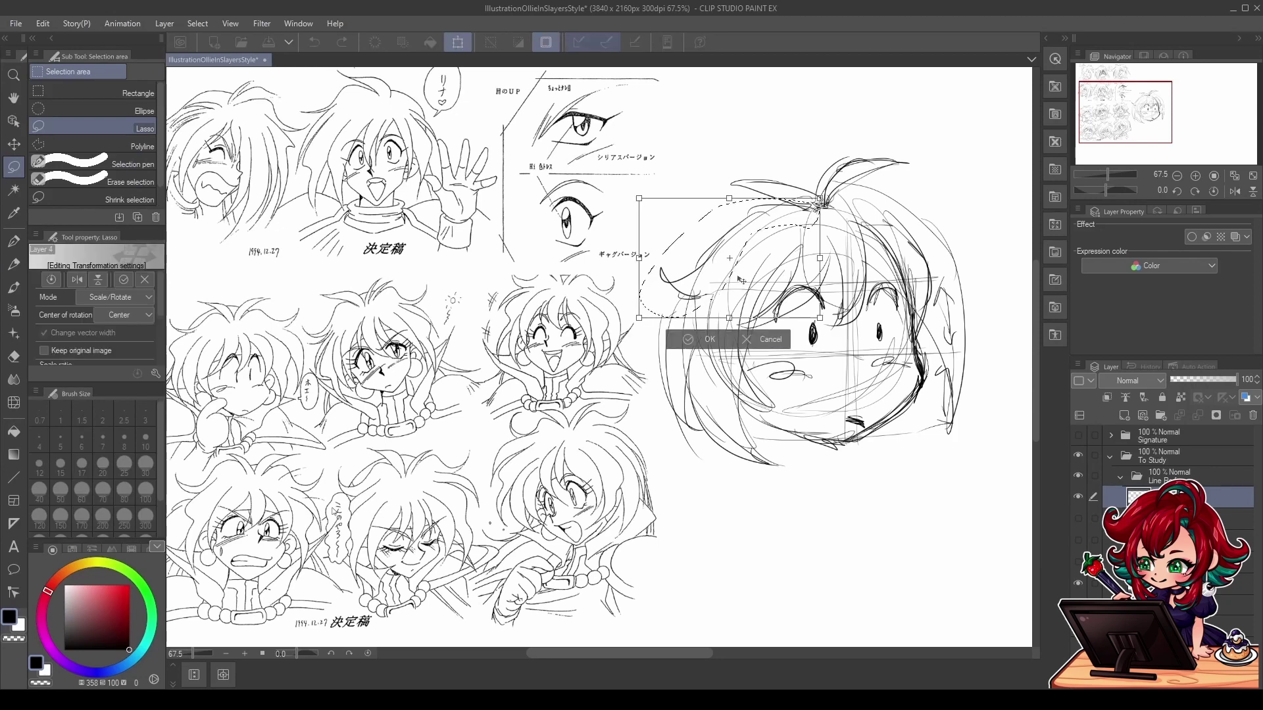
{"action": "left_click_drag", "start_coordinate": [730, 284], "coordinate": [695, 286]}
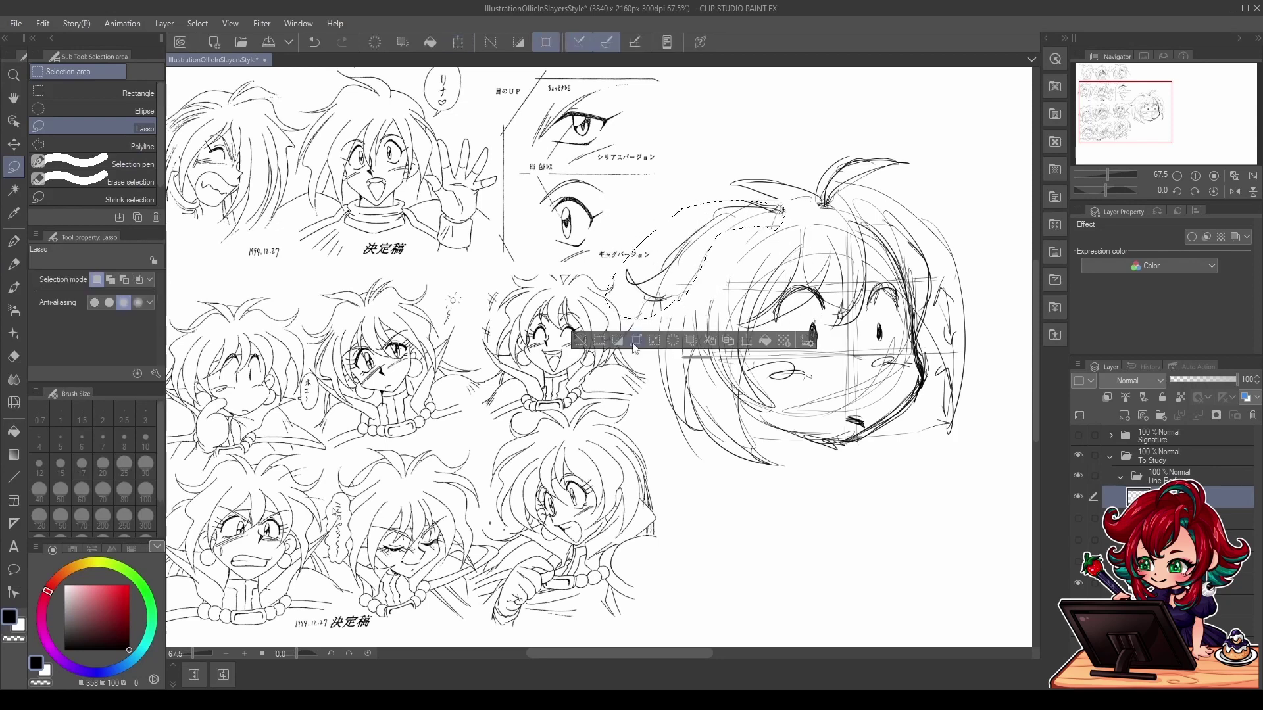
{"action": "key", "text": "Return"}
{"action": "key", "text": "p"}
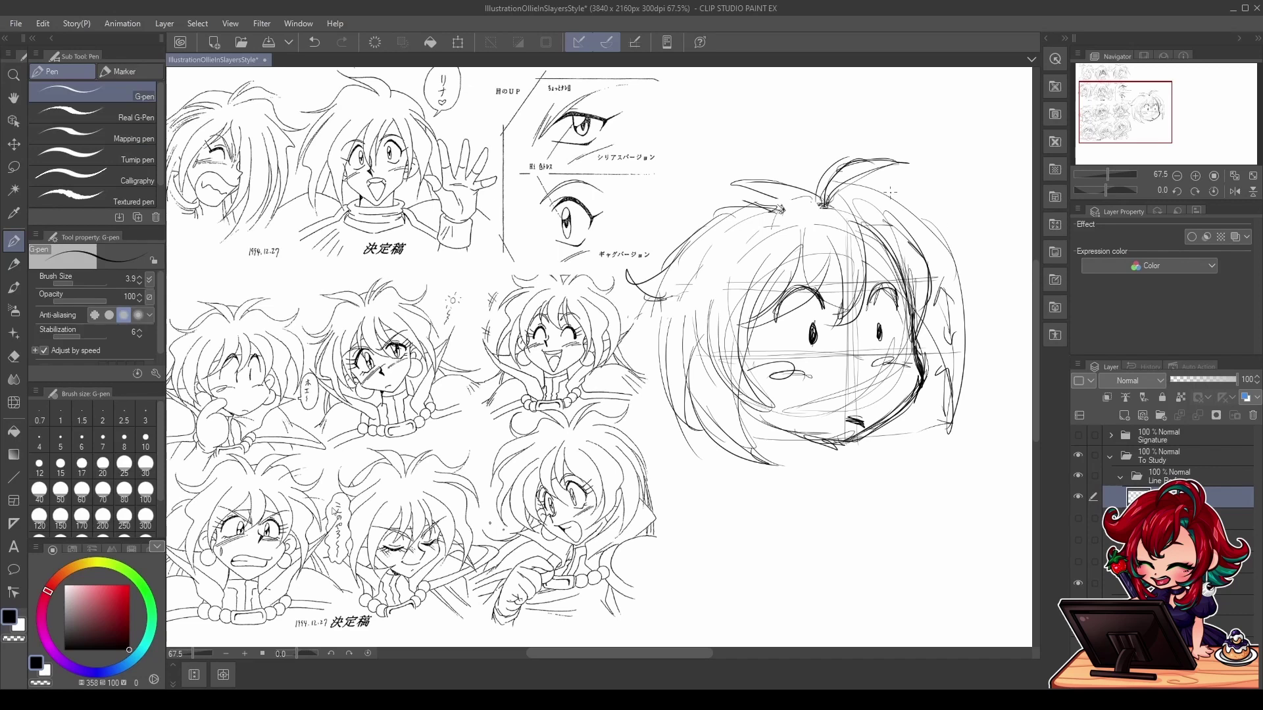
Step: Sketch the far-side hair with an outward flick and long locks, and raise the hair outline over the crown
{"action": "mouse_move", "coordinate": [857, 197]}
{"action": "left_mouse_down"}
{"action": "mouse_move", "coordinate": [918, 182]}
{"action": "mouse_move", "coordinate": [949, 199]}
{"action": "left_mouse_up"}
{"action": "mouse_move", "coordinate": [931, 221]}
{"action": "left_mouse_down"}
{"action": "mouse_move", "coordinate": [957, 183]}
{"action": "mouse_move", "coordinate": [955, 207]}
{"action": "mouse_move", "coordinate": [998, 276]}
{"action": "mouse_move", "coordinate": [1013, 368]}
{"action": "left_mouse_up"}
{"action": "mouse_move", "coordinate": [950, 276]}
{"action": "left_mouse_down"}
{"action": "mouse_move", "coordinate": [976, 300]}
{"action": "mouse_move", "coordinate": [954, 444]}
{"action": "mouse_move", "coordinate": [941, 441]}
{"action": "left_mouse_up"}
{"action": "left_click_drag", "start_coordinate": [943, 345], "coordinate": [928, 440]}
{"action": "mouse_move", "coordinate": [742, 172]}
{"action": "left_mouse_down"}
{"action": "mouse_move", "coordinate": [681, 224]}
{"action": "mouse_move", "coordinate": [859, 165]}
{"action": "mouse_move", "coordinate": [697, 192]}
{"action": "left_mouse_up"}
{"action": "mouse_move", "coordinate": [663, 252]}
{"action": "left_mouse_down"}
{"action": "mouse_move", "coordinate": [830, 174]}
{"action": "mouse_move", "coordinate": [851, 177]}
{"action": "left_mouse_up"}
{"action": "left_click_drag", "start_coordinate": [686, 223], "coordinate": [878, 184]}
{"action": "mouse_move", "coordinate": [810, 414]}
{"action": "left_mouse_down"}
{"action": "mouse_move", "coordinate": [734, 419]}
{"action": "mouse_move", "coordinate": [724, 392]}
{"action": "left_mouse_up"}
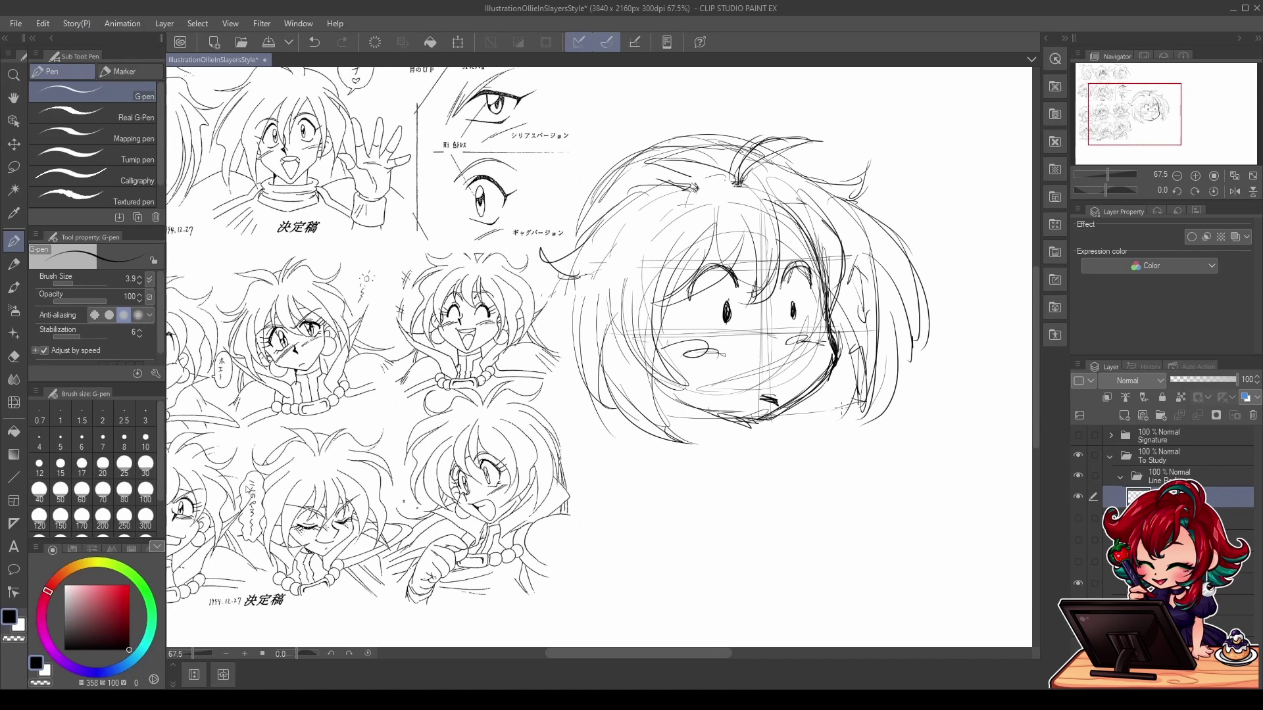
Step: Add short strands beside the far cheek, and try a wider arc above the crown
{"action": "key", "text": "ctrl+z"}
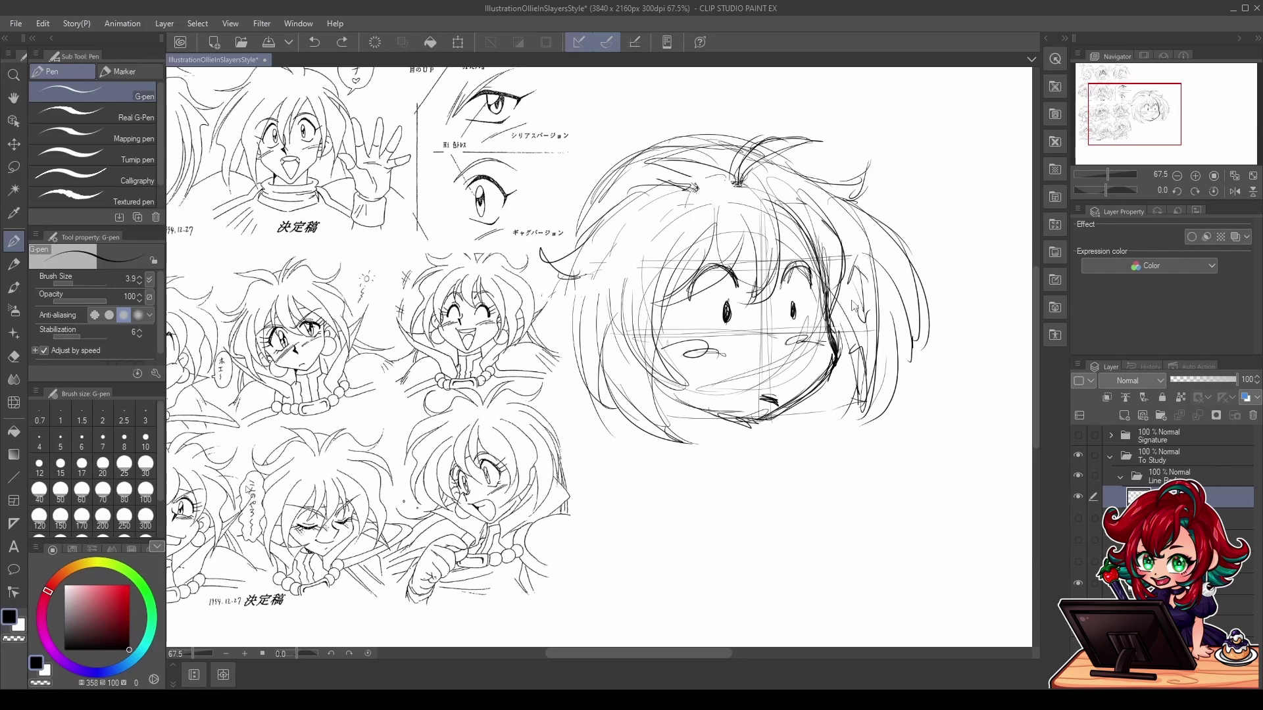
{"action": "mouse_move", "coordinate": [844, 282]}
{"action": "left_mouse_down"}
{"action": "mouse_move", "coordinate": [834, 248]}
{"action": "mouse_move", "coordinate": [834, 281]}
{"action": "left_mouse_up"}
{"action": "left_click_drag", "start_coordinate": [861, 319], "coordinate": [910, 370]}
{"action": "left_click_drag", "start_coordinate": [697, 211], "coordinate": [747, 232]}
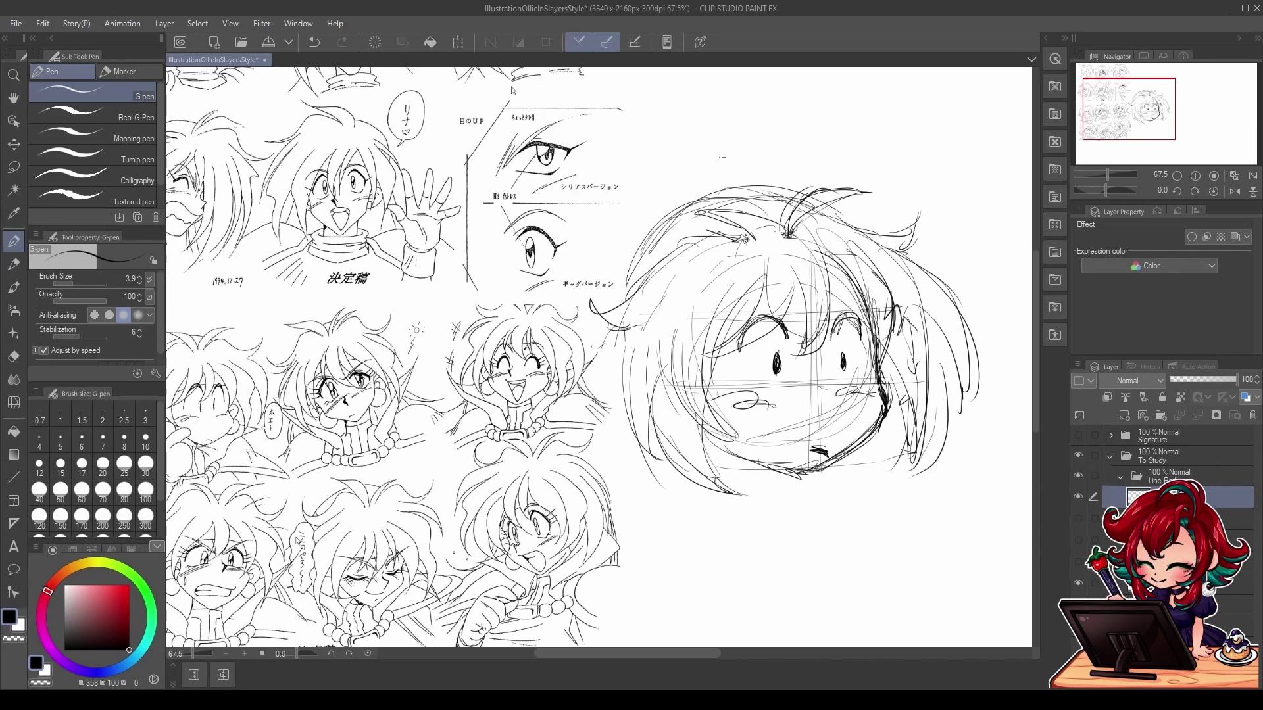
{"action": "mouse_move", "coordinate": [655, 175]}
{"action": "left_mouse_down"}
{"action": "mouse_move", "coordinate": [754, 312]}
{"action": "mouse_move", "coordinate": [934, 178]}
{"action": "mouse_move", "coordinate": [678, 174]}
{"action": "left_mouse_up"}
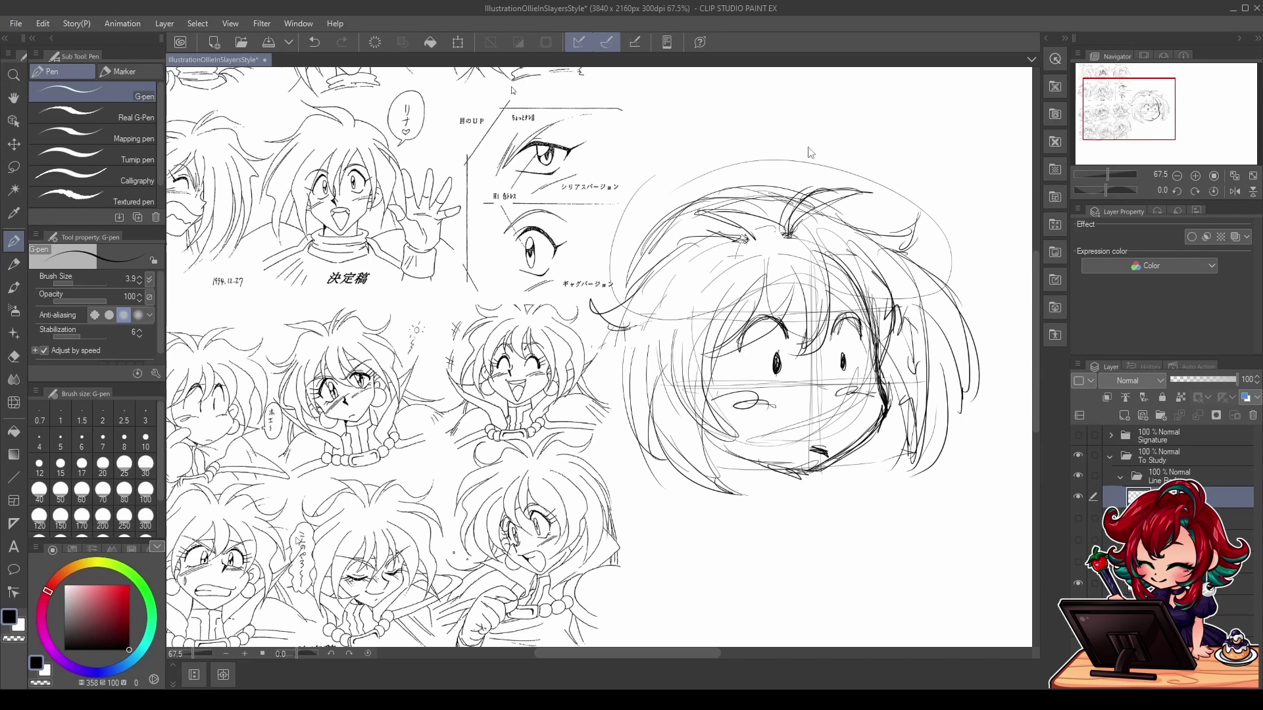
{"action": "key", "text": "ctrl+z"}
{"action": "mouse_move", "coordinate": [736, 224]}
{"action": "left_mouse_down"}
{"action": "mouse_move", "coordinate": [764, 216]}
{"action": "mouse_move", "coordinate": [787, 234]}
{"action": "left_mouse_up"}
{"action": "left_click_drag", "start_coordinate": [718, 203], "coordinate": [808, 217]}
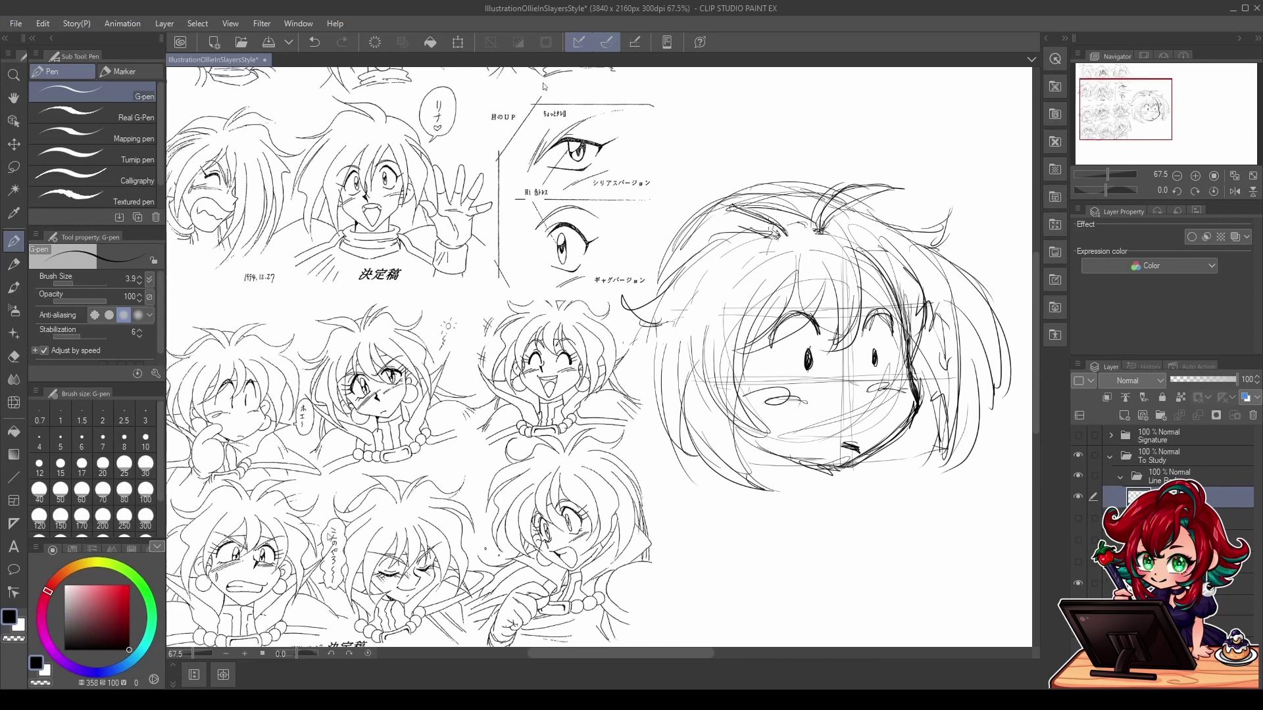
Step: Darken the near-side hair flick and add layered strands with pointed ends behind the cheek lock
{"action": "left_click_drag", "start_coordinate": [728, 225], "coordinate": [618, 322]}
{"action": "left_click_drag", "start_coordinate": [705, 323], "coordinate": [683, 461]}
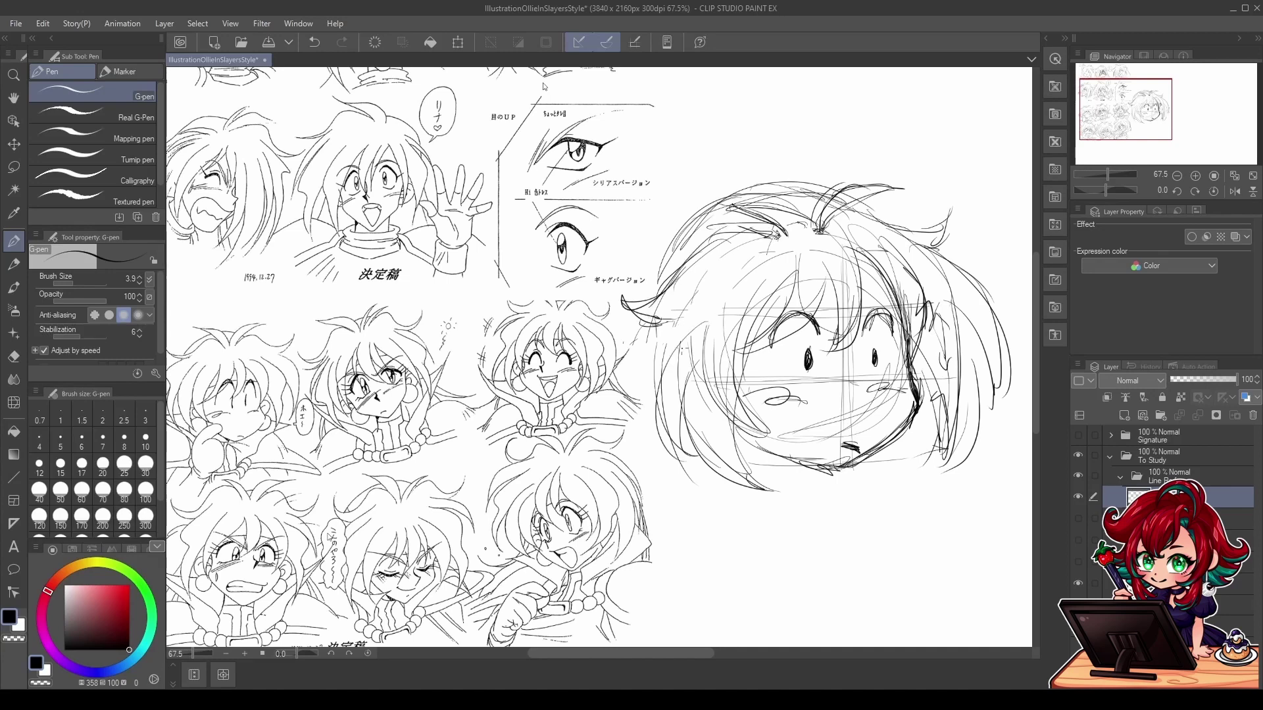
{"action": "left_click_drag", "start_coordinate": [684, 345], "coordinate": [690, 472]}
{"action": "left_click_drag", "start_coordinate": [658, 421], "coordinate": [714, 480]}
{"action": "left_click_drag", "start_coordinate": [677, 404], "coordinate": [717, 482]}
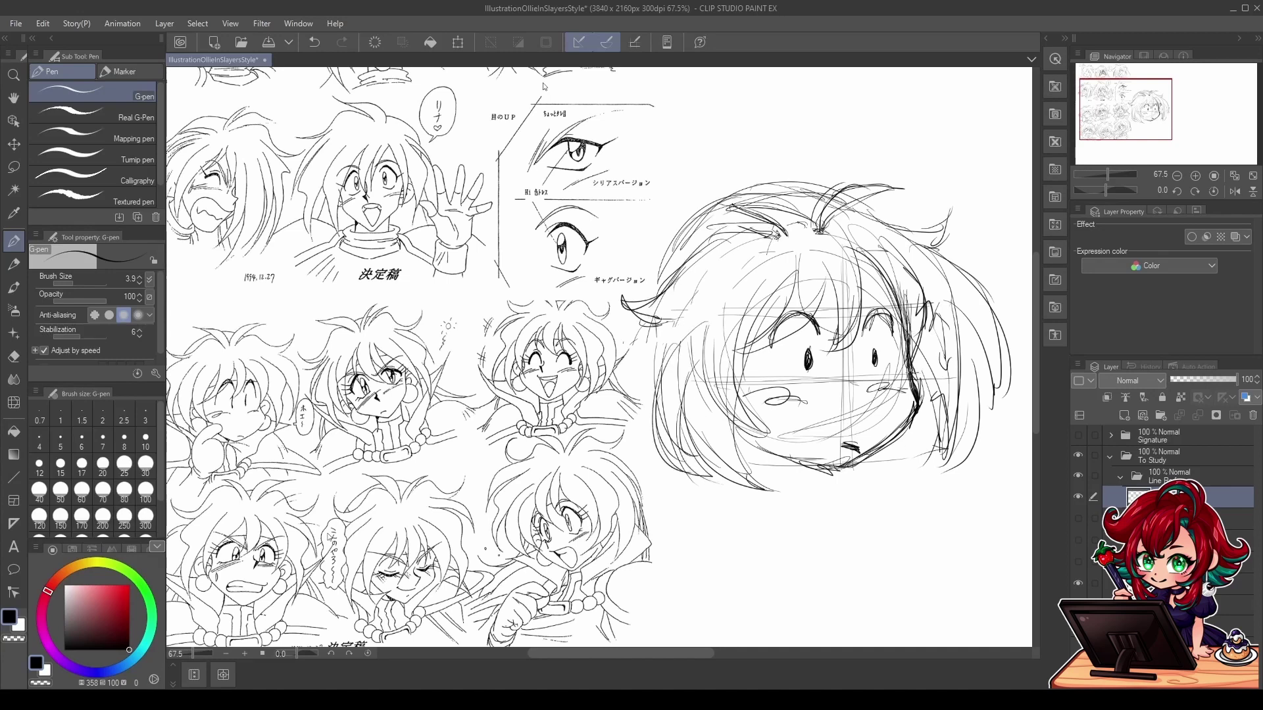
Step: Sketch a rounded hand resting against the chin, with a flared wrist cuff and a forearm extending down
{"action": "left_click_drag", "start_coordinate": [830, 490], "coordinate": [851, 452]}
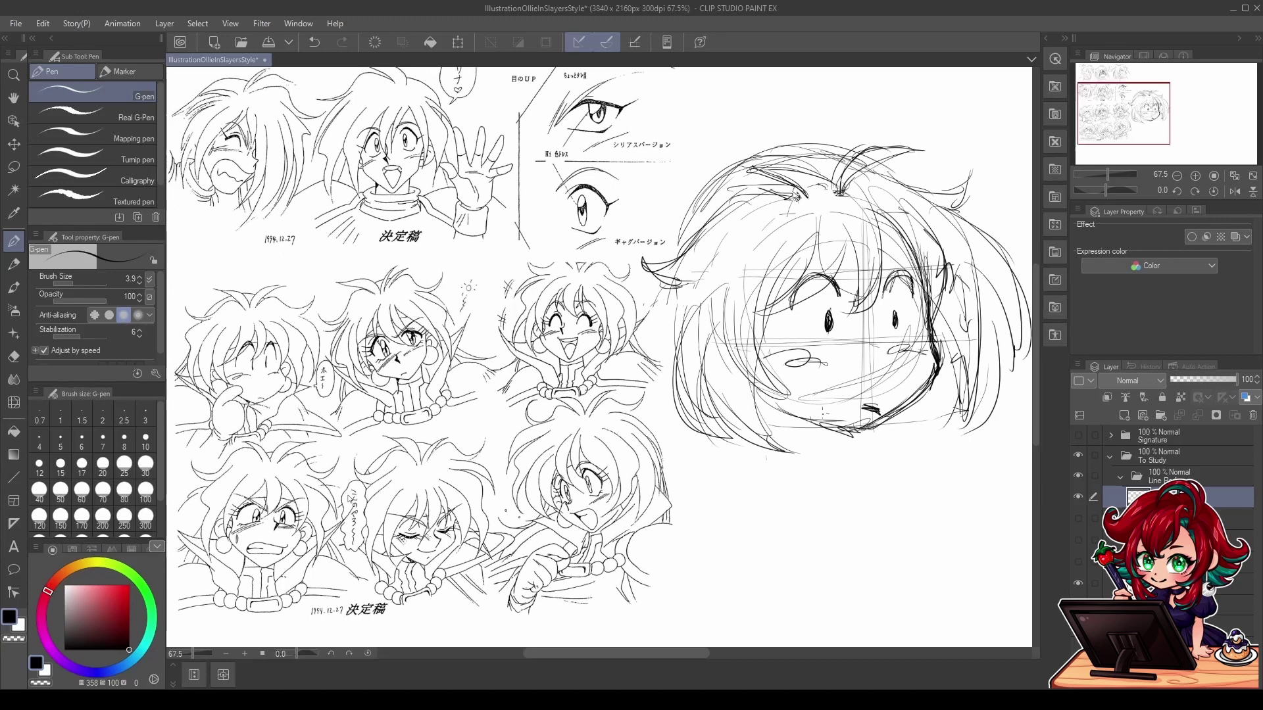
{"action": "mouse_move", "coordinate": [807, 388]}
{"action": "left_mouse_down"}
{"action": "mouse_move", "coordinate": [758, 438]}
{"action": "mouse_move", "coordinate": [761, 464]}
{"action": "left_mouse_up"}
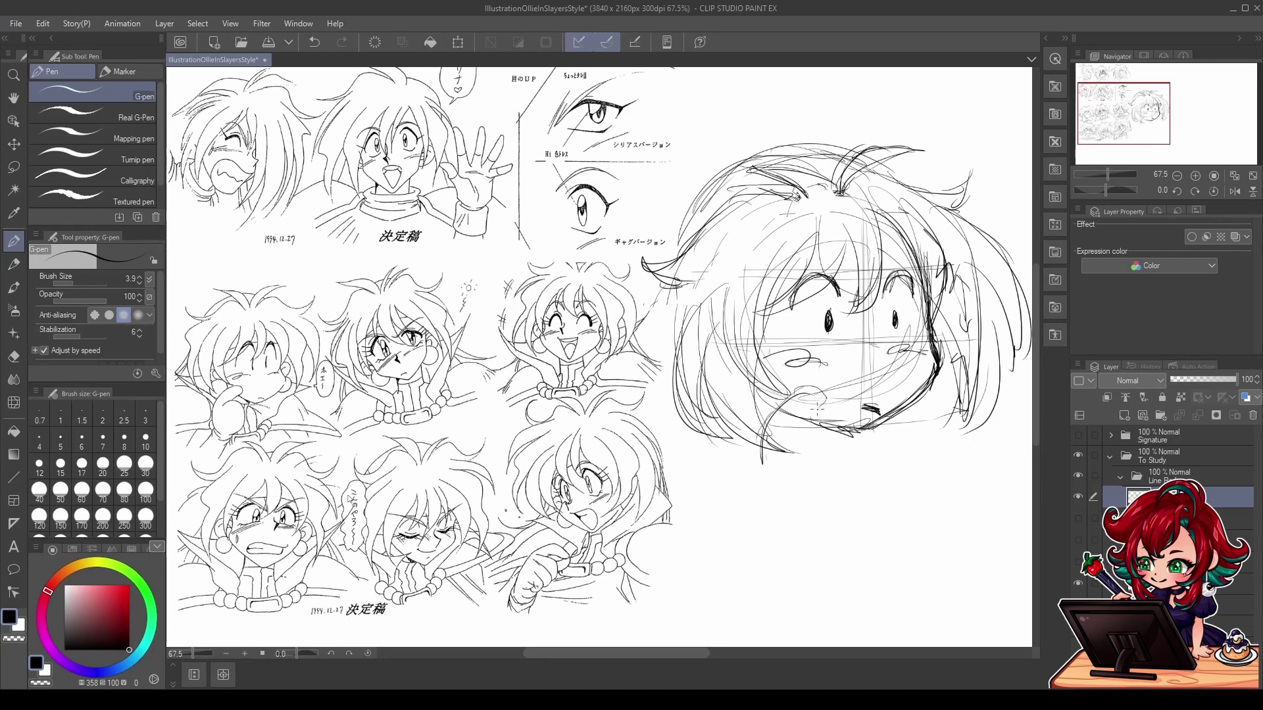
{"action": "mouse_move", "coordinate": [795, 424]}
{"action": "left_mouse_down"}
{"action": "mouse_move", "coordinate": [863, 470]}
{"action": "mouse_move", "coordinate": [819, 500]}
{"action": "left_mouse_up"}
{"action": "left_click_drag", "start_coordinate": [861, 441], "coordinate": [789, 507]}
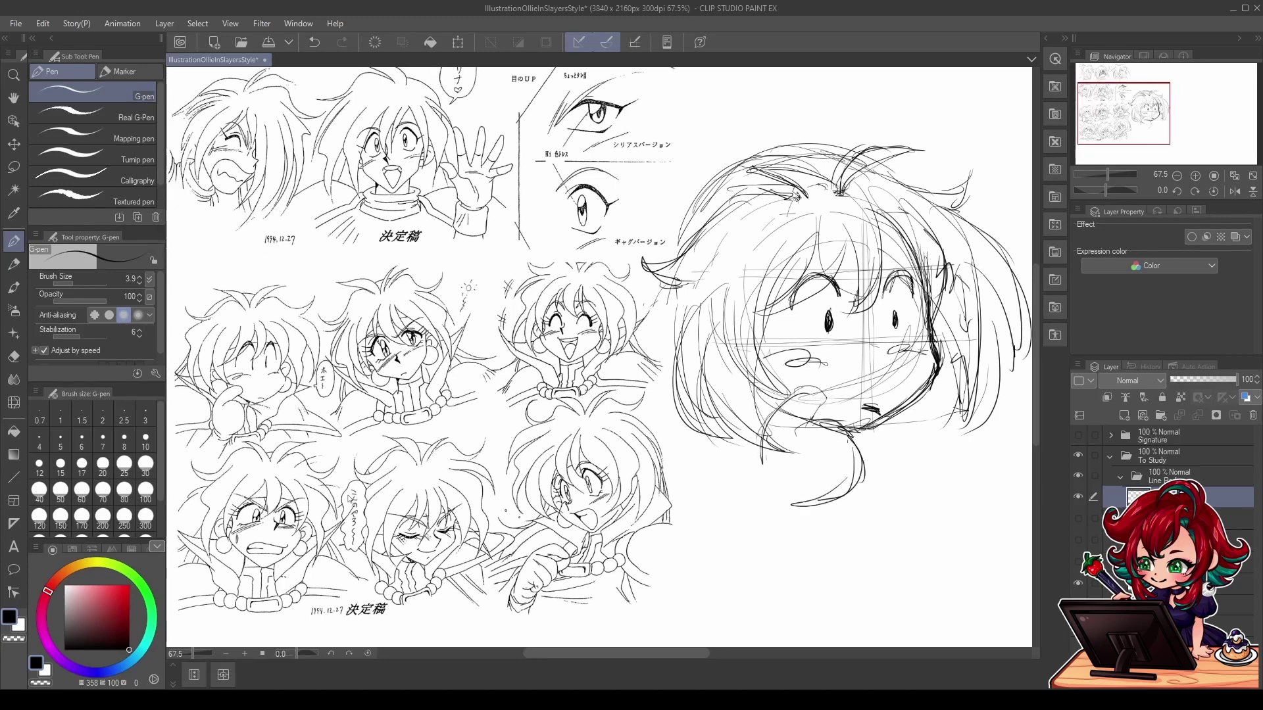
{"action": "mouse_move", "coordinate": [796, 428]}
{"action": "left_mouse_down"}
{"action": "mouse_move", "coordinate": [847, 426]}
{"action": "mouse_move", "coordinate": [822, 398]}
{"action": "mouse_move", "coordinate": [768, 406]}
{"action": "mouse_move", "coordinate": [761, 493]}
{"action": "mouse_move", "coordinate": [797, 507]}
{"action": "mouse_move", "coordinate": [742, 497]}
{"action": "mouse_move", "coordinate": [763, 523]}
{"action": "mouse_move", "coordinate": [824, 503]}
{"action": "mouse_move", "coordinate": [713, 592]}
{"action": "left_mouse_up"}
{"action": "left_click_drag", "start_coordinate": [814, 531], "coordinate": [786, 617]}
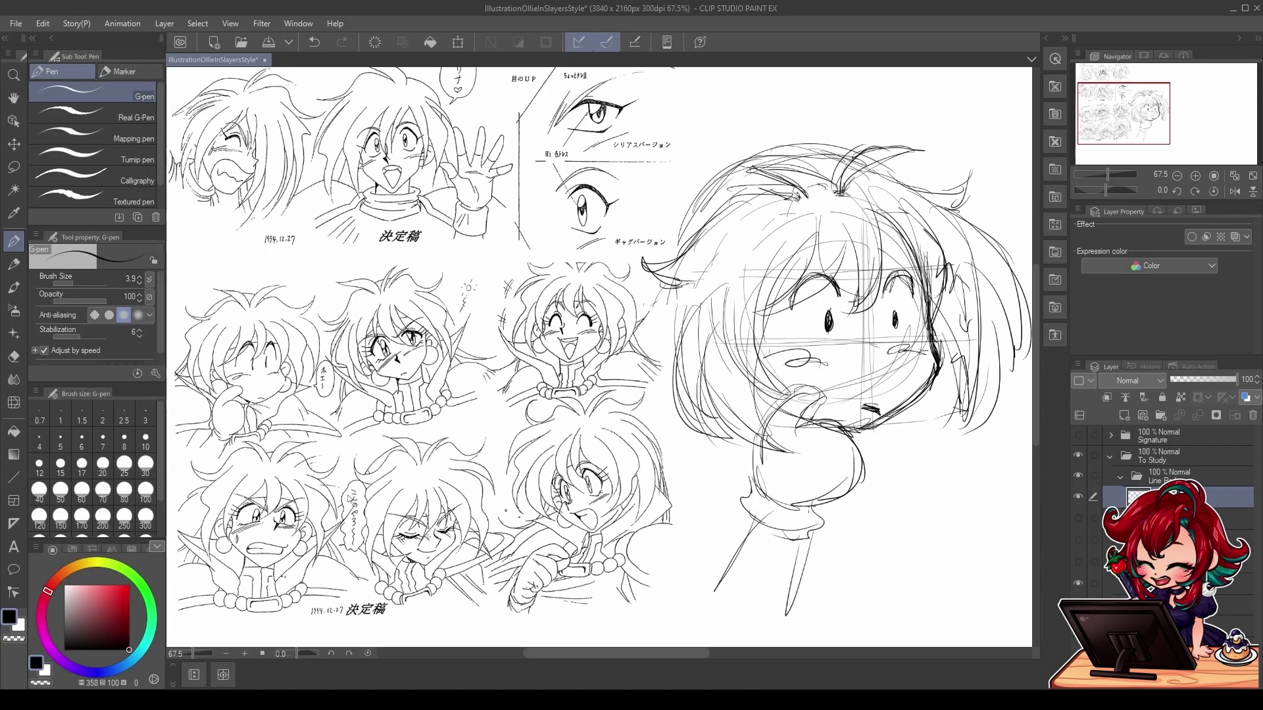
{"action": "left_click_drag", "start_coordinate": [779, 506], "coordinate": [786, 633]}
{"action": "mouse_move", "coordinate": [699, 617]}
{"action": "left_mouse_down"}
{"action": "mouse_move", "coordinate": [748, 507]}
{"action": "mouse_move", "coordinate": [760, 440]}
{"action": "mouse_move", "coordinate": [742, 510]}
{"action": "mouse_move", "coordinate": [761, 535]}
{"action": "left_mouse_up"}
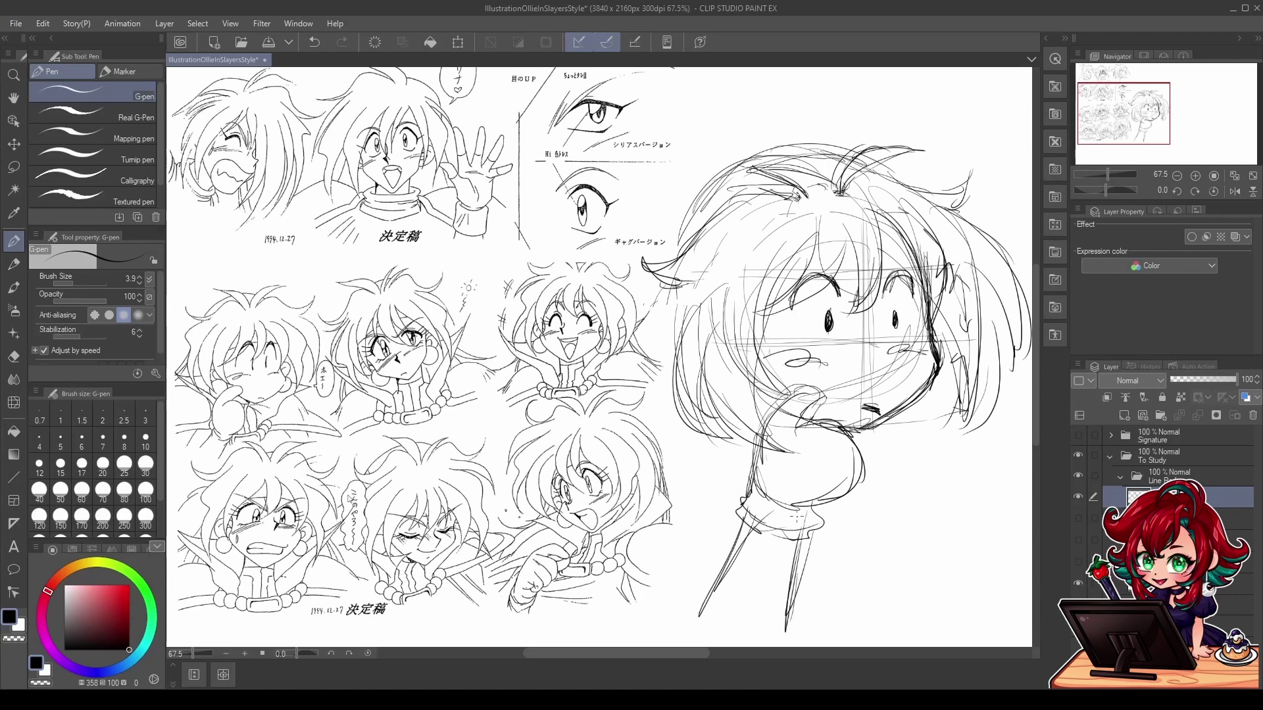
{"action": "left_click_drag", "start_coordinate": [820, 505], "coordinate": [794, 538]}
Step: Sketch the neck line and a long sloping shoulder contour below the far-side hair
{"action": "mouse_move", "coordinate": [945, 380]}
{"action": "left_mouse_down"}
{"action": "mouse_move", "coordinate": [878, 401]}
{"action": "mouse_move", "coordinate": [962, 426]}
{"action": "left_mouse_up"}
{"action": "left_click_drag", "start_coordinate": [945, 439], "coordinate": [813, 566]}
{"action": "left_click_drag", "start_coordinate": [947, 435], "coordinate": [843, 530]}
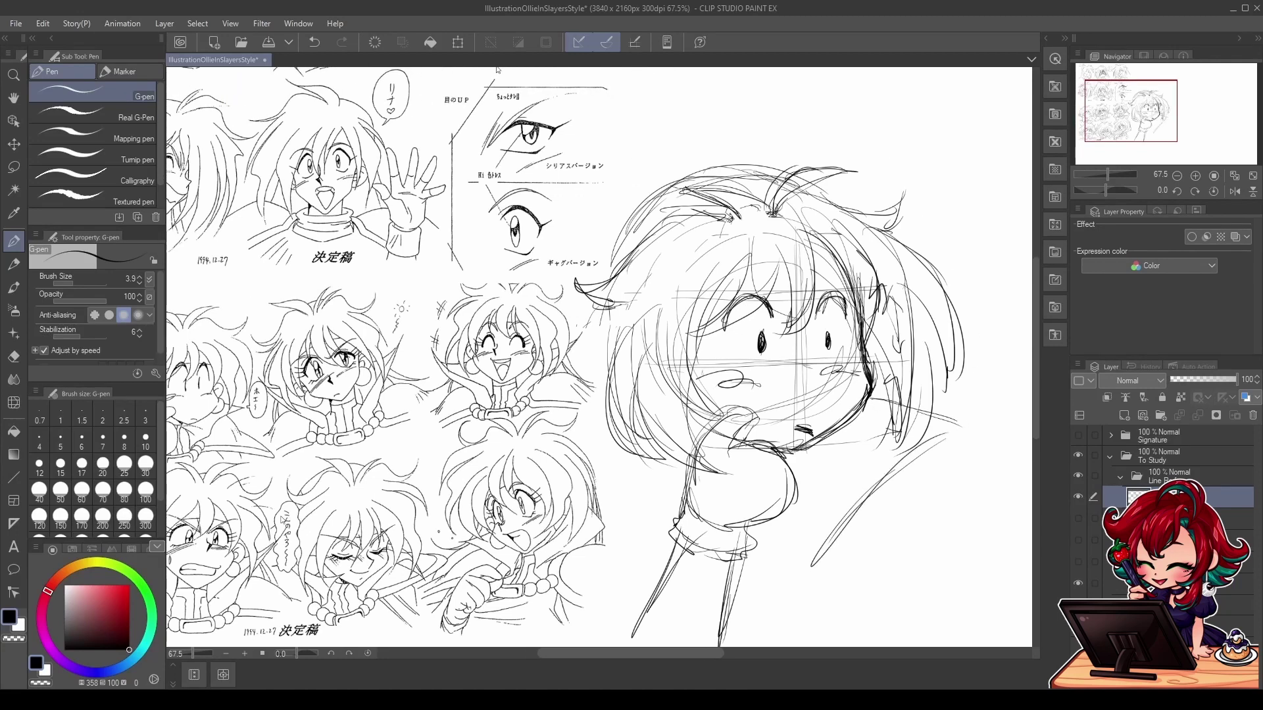
{"action": "mouse_move", "coordinate": [717, 415]}
{"action": "left_mouse_down"}
{"action": "mouse_move", "coordinate": [830, 389]}
{"action": "mouse_move", "coordinate": [806, 380]}
{"action": "left_mouse_up"}
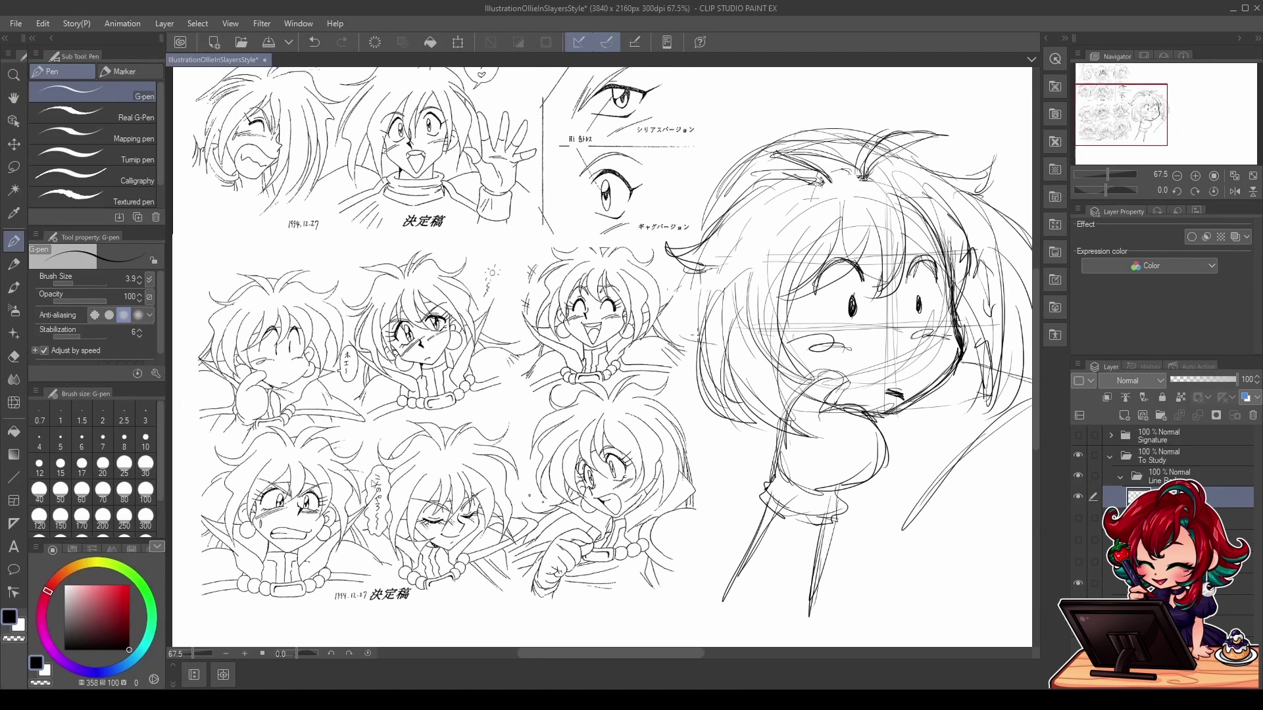
Step: Hide the sketch layer and the line-art reference folder, and show the folder with the coloured anime screenshots
{"action": "left_click_drag", "start_coordinate": [1107, 174], "coordinate": [1102, 174]}
{"action": "left_click", "coordinate": [1082, 497]}
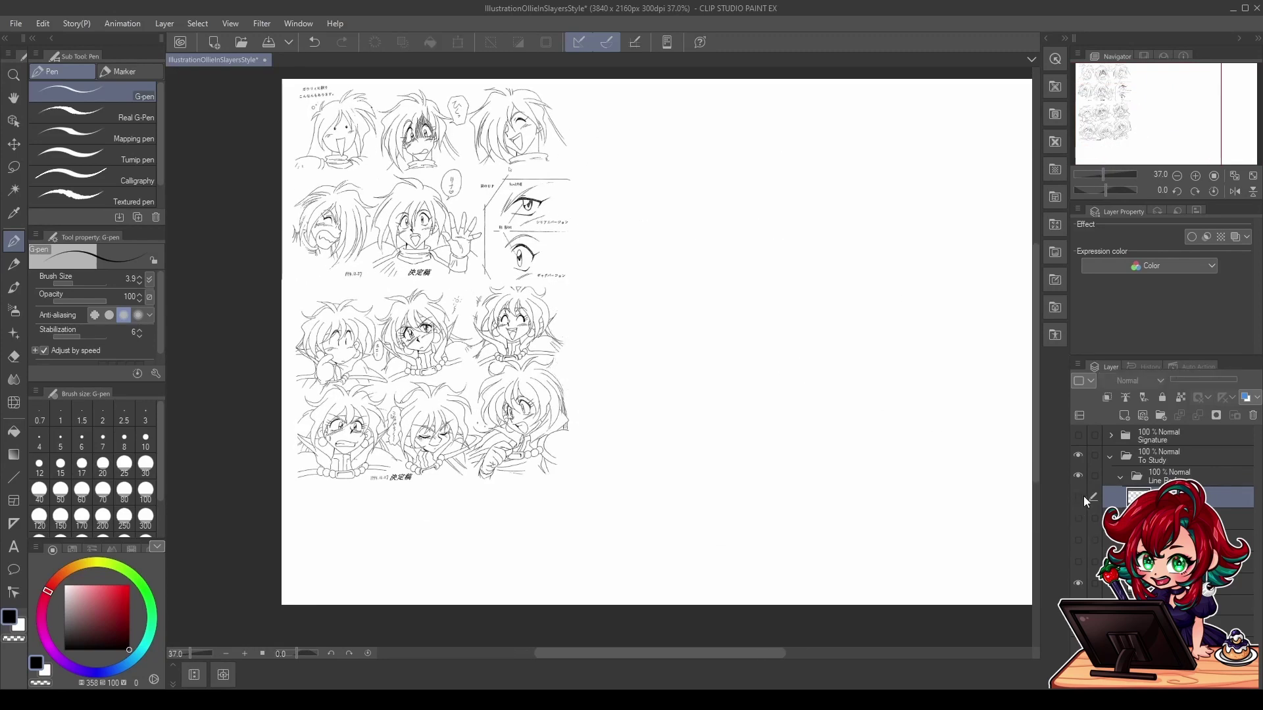
{"action": "left_click", "coordinate": [1118, 477]}
{"action": "left_click", "coordinate": [1076, 476]}
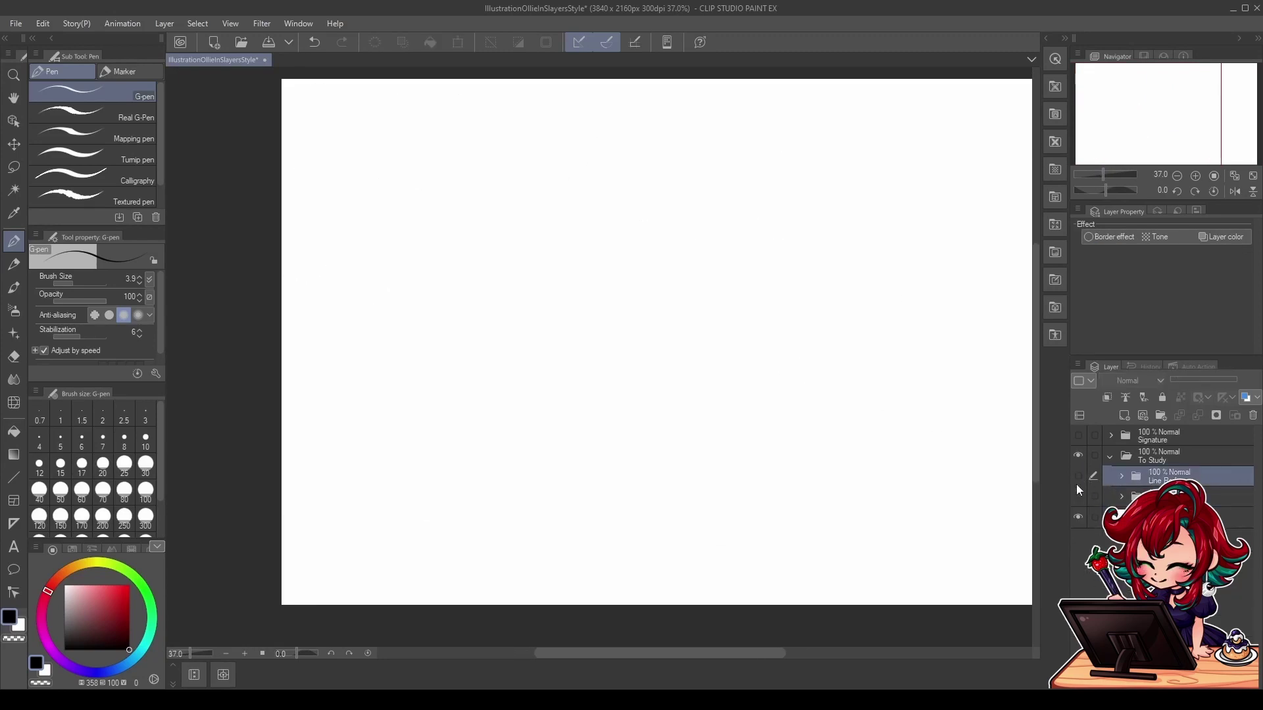
{"action": "left_click", "coordinate": [1077, 497]}
{"action": "left_click_drag", "start_coordinate": [922, 434], "coordinate": [939, 445]}
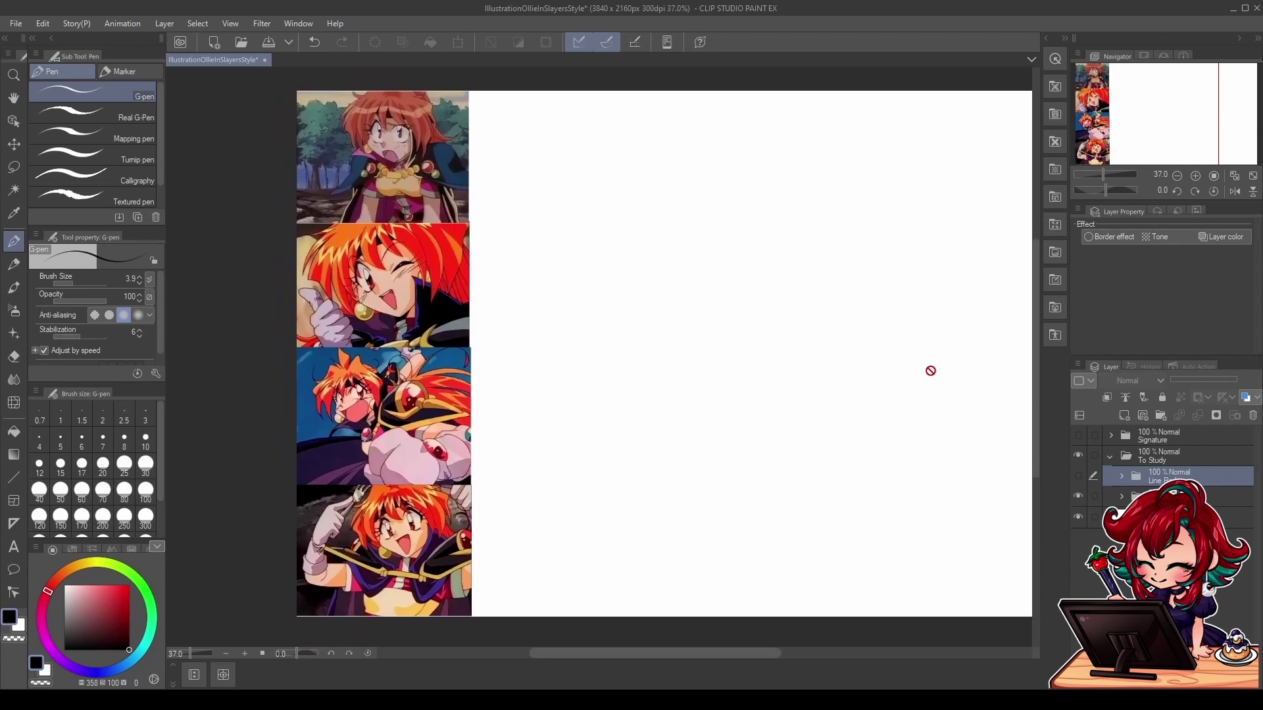
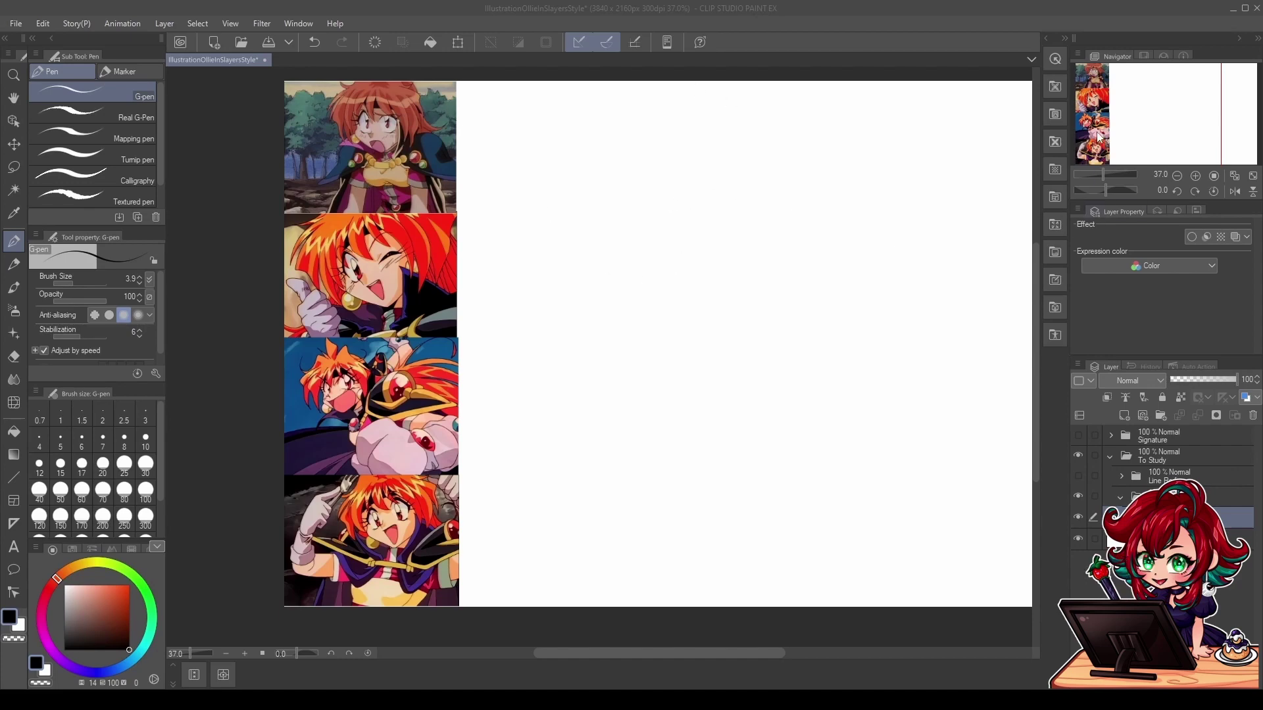
Step: Add a new raster layer for sketching beside the coloured screenshots
{"action": "left_click_drag", "start_coordinate": [1121, 127], "coordinate": [1124, 126]}
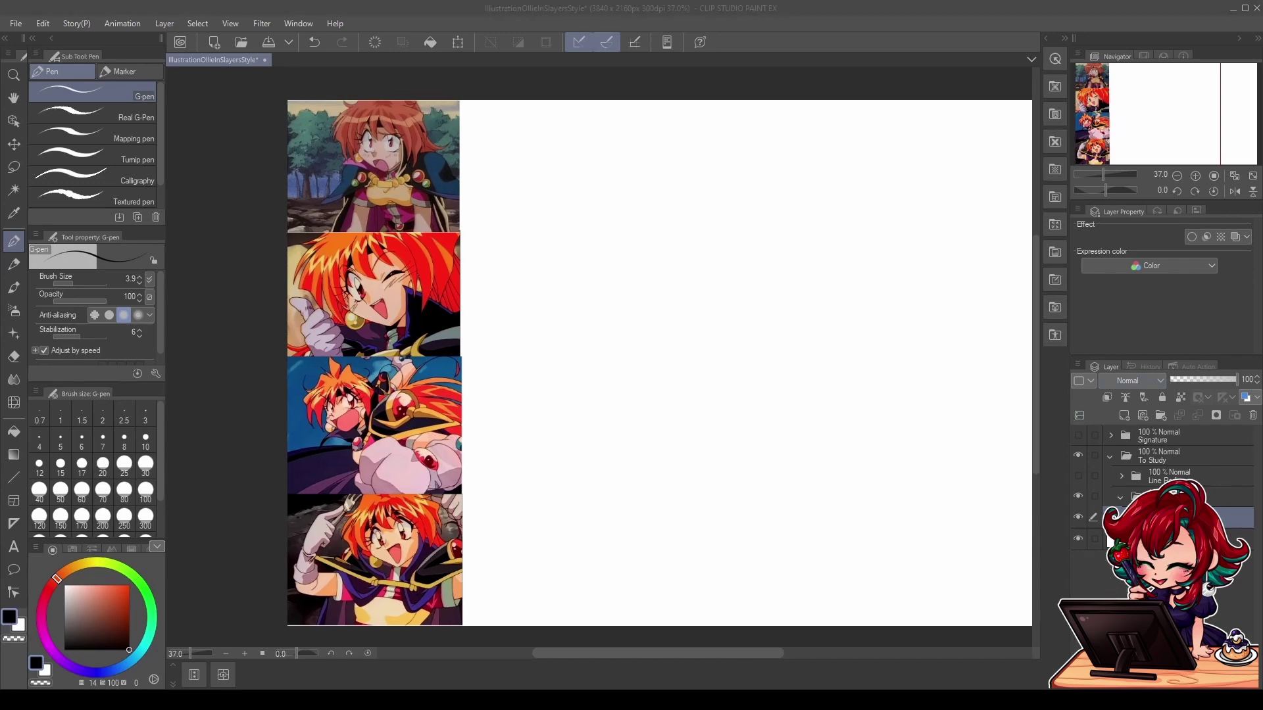
{"action": "left_click", "coordinate": [1124, 415]}
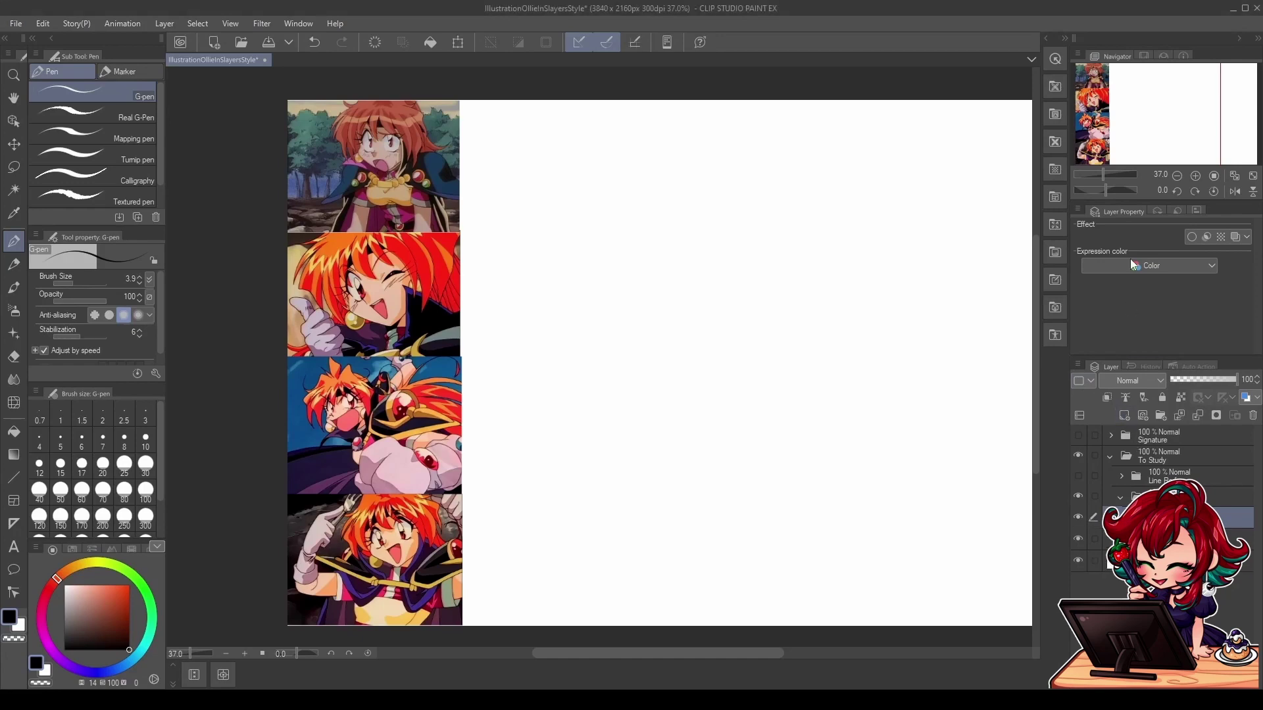
{"action": "left_click", "coordinate": [1106, 172]}
{"action": "left_click_drag", "start_coordinate": [1121, 129], "coordinate": [1107, 174]}
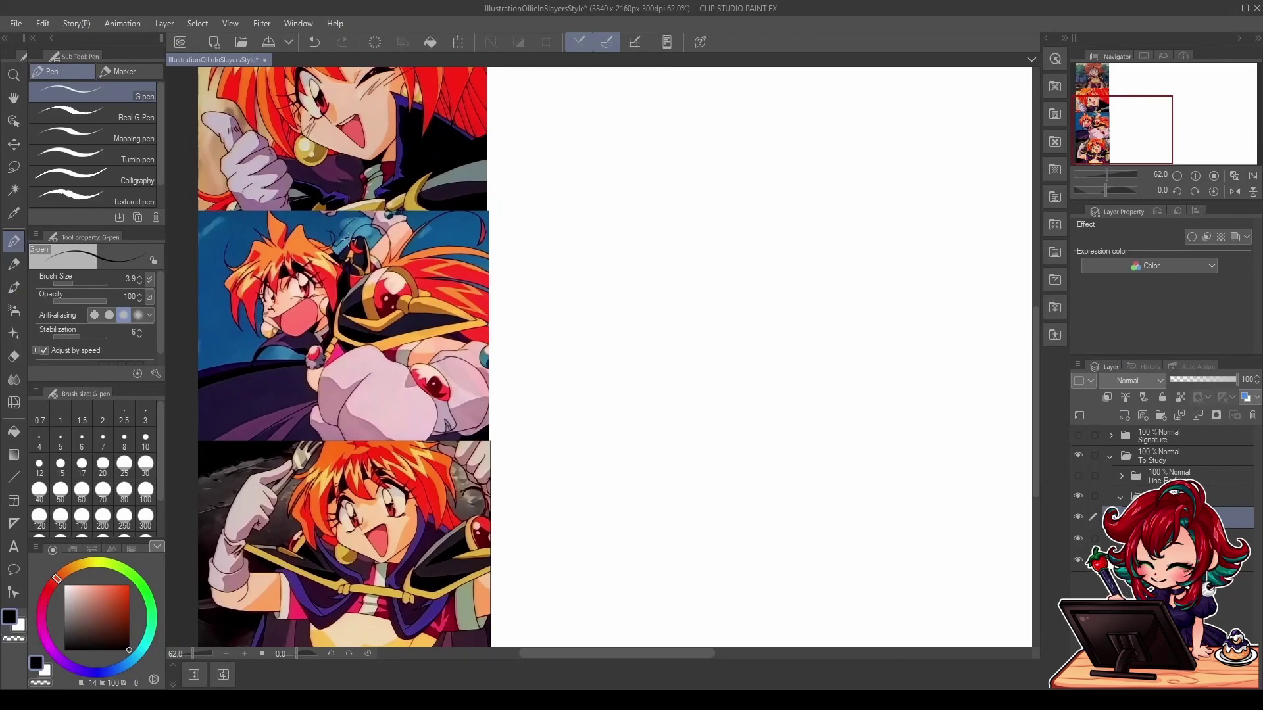
{"action": "key", "text": "ctrl+z"}
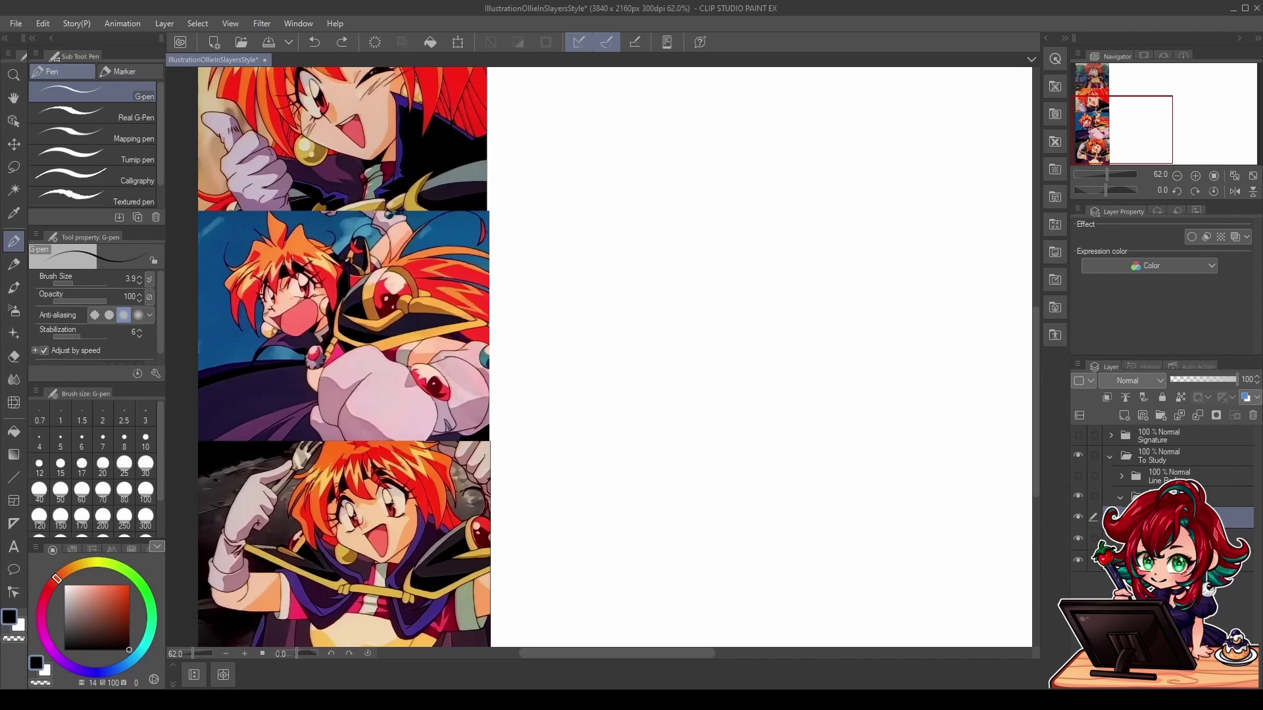
{"action": "left_click_drag", "start_coordinate": [850, 389], "coordinate": [814, 358]}
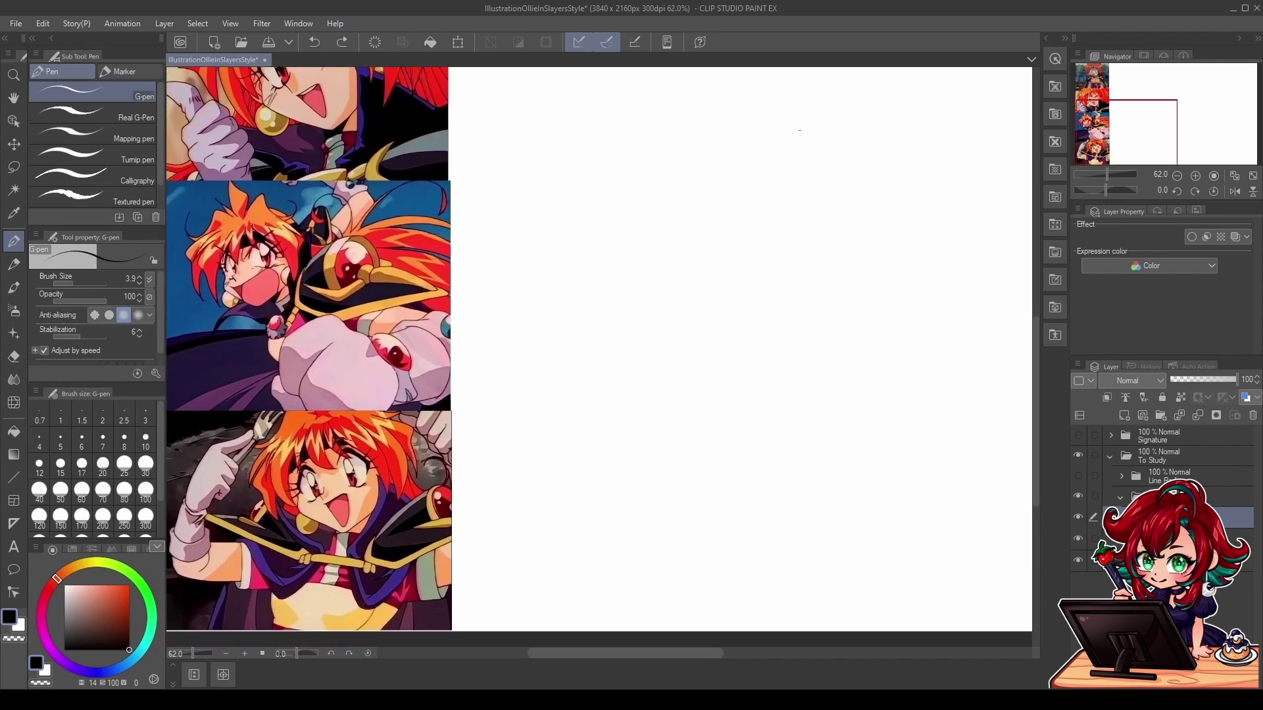
Step: Sketch a head circle with a chin mark, a tilted centre line and a slanted horizontal guideline across the face
{"action": "mouse_move", "coordinate": [712, 292]}
{"action": "left_mouse_down"}
{"action": "mouse_move", "coordinate": [810, 120]}
{"action": "mouse_move", "coordinate": [724, 309]}
{"action": "mouse_move", "coordinate": [689, 291]}
{"action": "mouse_move", "coordinate": [812, 313]}
{"action": "left_mouse_up"}
{"action": "mouse_move", "coordinate": [835, 128]}
{"action": "left_mouse_down"}
{"action": "mouse_move", "coordinate": [816, 290]}
{"action": "mouse_move", "coordinate": [767, 331]}
{"action": "left_mouse_up"}
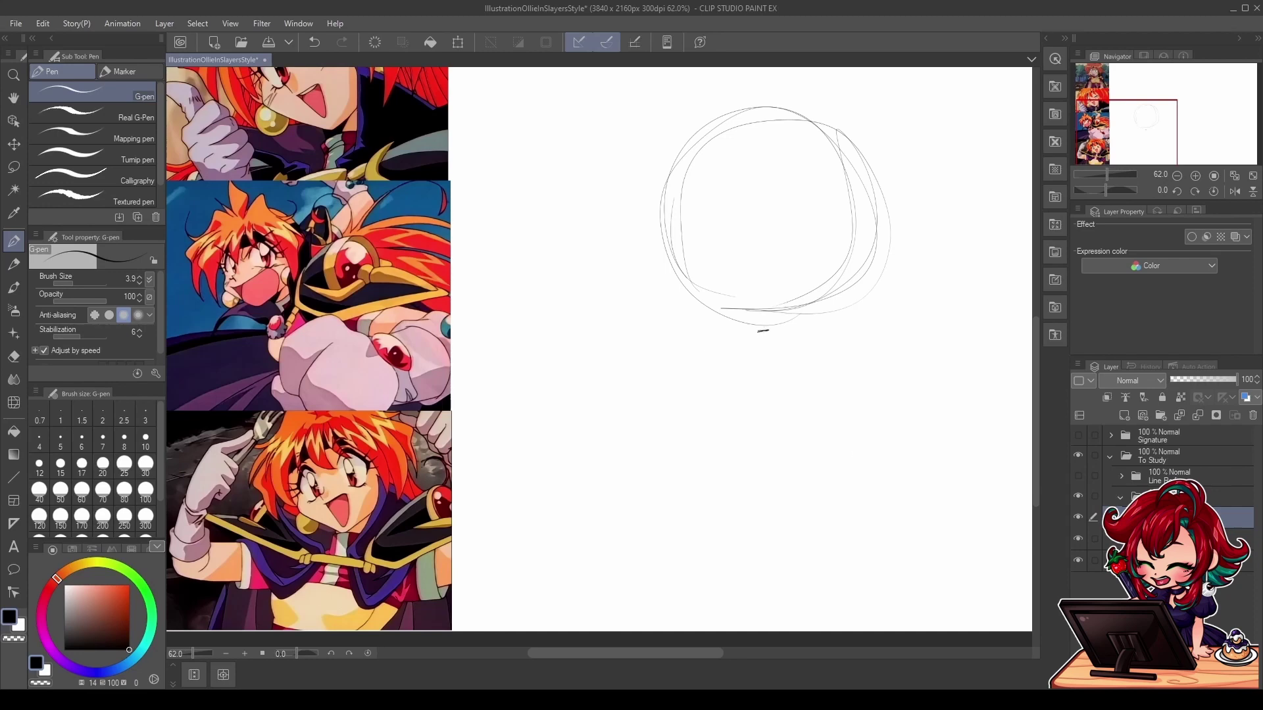
{"action": "left_click_drag", "start_coordinate": [711, 170], "coordinate": [763, 349]}
{"action": "left_click_drag", "start_coordinate": [703, 136], "coordinate": [758, 325]}
{"action": "left_click_drag", "start_coordinate": [705, 263], "coordinate": [840, 234]}
{"action": "left_click_drag", "start_coordinate": [665, 274], "coordinate": [874, 220]}
{"action": "left_click_drag", "start_coordinate": [728, 259], "coordinate": [872, 219]}
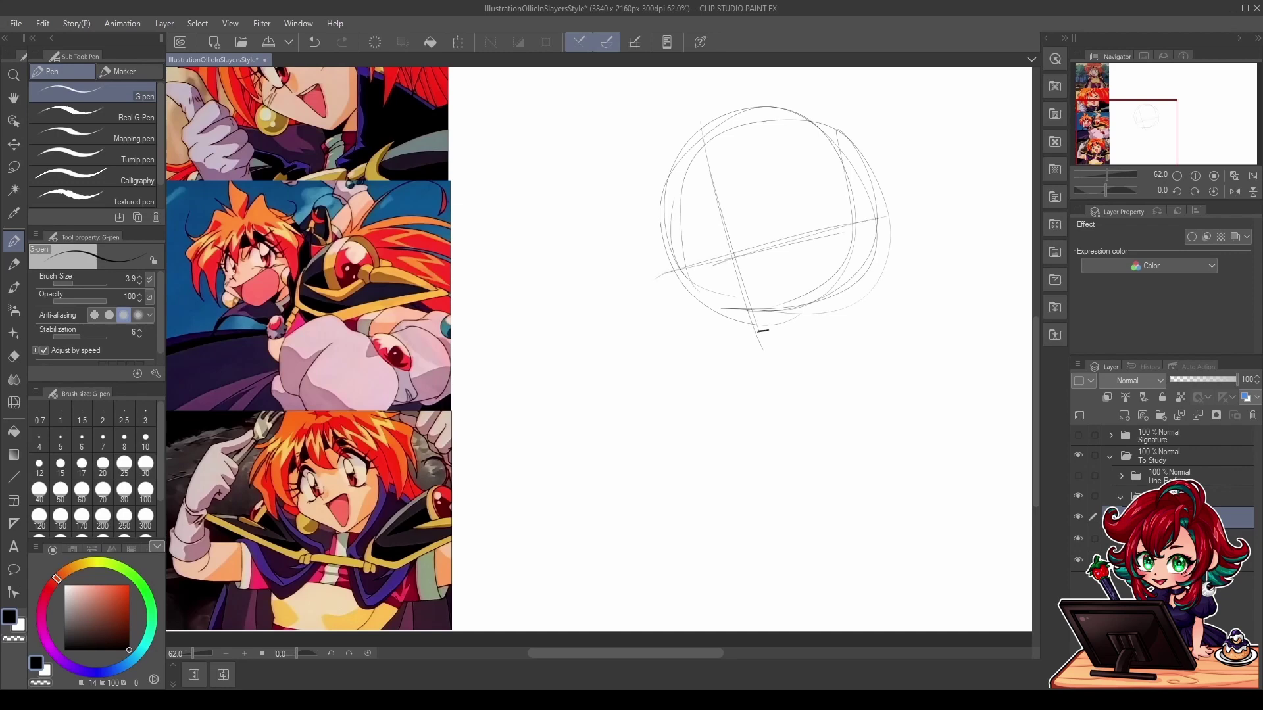
Step: Add a slanted upper guideline parallel to the first, and rough in the far temple and cheek contour
{"action": "mouse_move", "coordinate": [667, 287]}
{"action": "left_mouse_down"}
{"action": "mouse_move", "coordinate": [707, 340]}
{"action": "mouse_move", "coordinate": [697, 332]}
{"action": "left_mouse_up"}
{"action": "left_click_drag", "start_coordinate": [646, 197], "coordinate": [657, 266]}
{"action": "mouse_move", "coordinate": [651, 220]}
{"action": "left_mouse_down"}
{"action": "mouse_move", "coordinate": [660, 257]}
{"action": "mouse_move", "coordinate": [719, 191]}
{"action": "mouse_move", "coordinate": [889, 153]}
{"action": "left_mouse_up"}
{"action": "left_click_drag", "start_coordinate": [647, 206], "coordinate": [903, 155]}
{"action": "left_click_drag", "start_coordinate": [659, 215], "coordinate": [696, 198]}
{"action": "left_click_drag", "start_coordinate": [688, 254], "coordinate": [673, 300]}
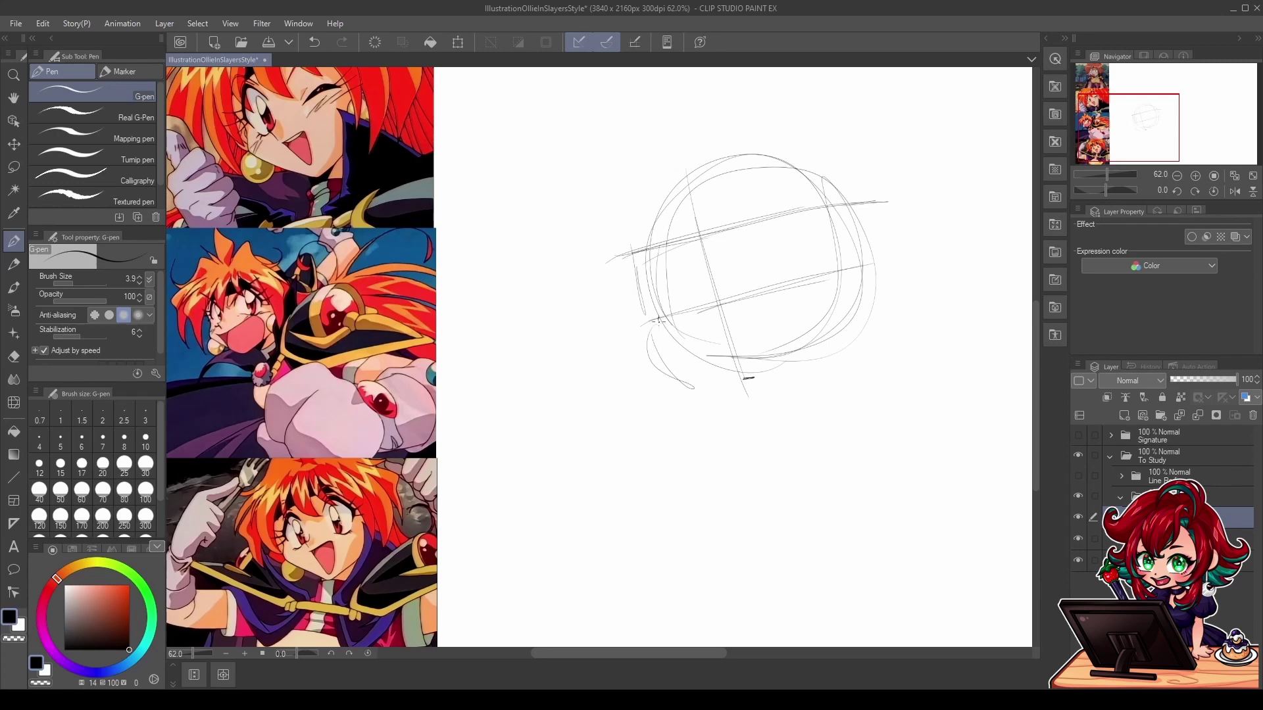
Step: Define the face outline with a dented eye socket, full far cheek, pointed chin and near-side jaw
{"action": "mouse_move", "coordinate": [658, 320]}
{"action": "left_mouse_down"}
{"action": "mouse_move", "coordinate": [655, 346]}
{"action": "mouse_move", "coordinate": [682, 379]}
{"action": "mouse_move", "coordinate": [711, 383]}
{"action": "left_mouse_up"}
{"action": "left_click_drag", "start_coordinate": [657, 353], "coordinate": [763, 389]}
{"action": "mouse_move", "coordinate": [836, 345]}
{"action": "left_mouse_down"}
{"action": "mouse_move", "coordinate": [752, 388]}
{"action": "mouse_move", "coordinate": [846, 320]}
{"action": "mouse_move", "coordinate": [755, 386]}
{"action": "left_mouse_up"}
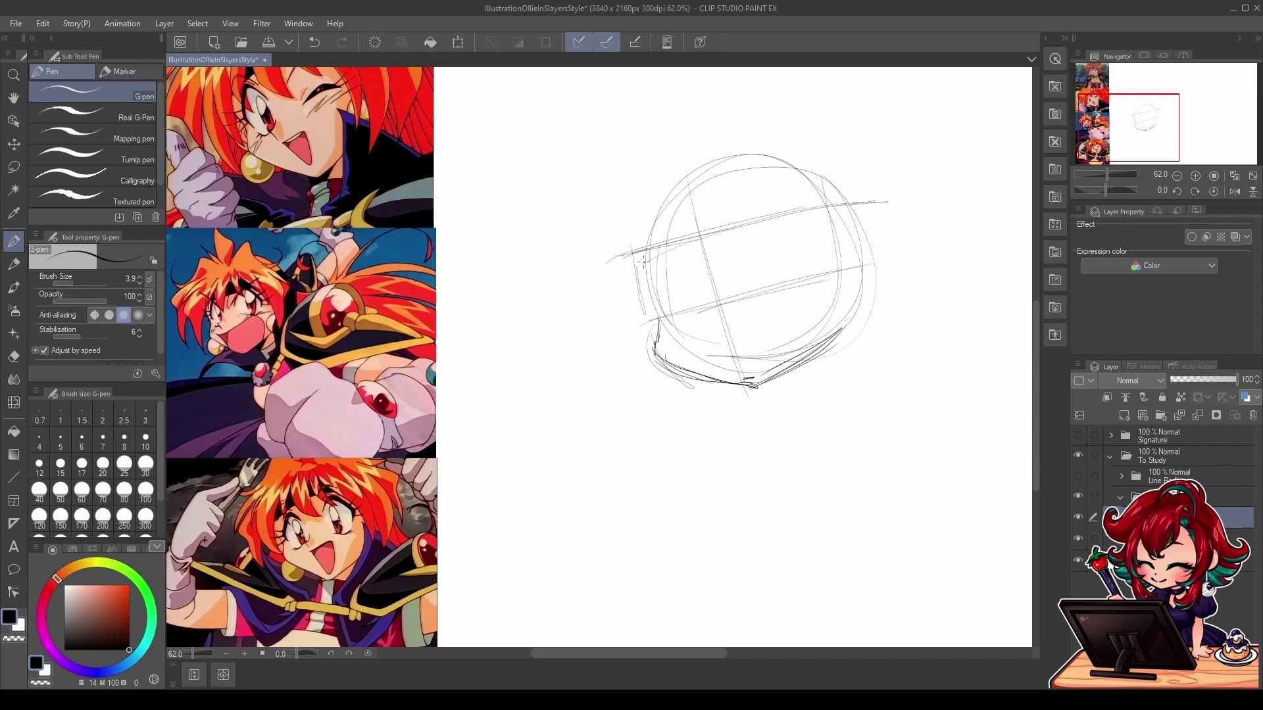
{"action": "mouse_move", "coordinate": [638, 254]}
{"action": "left_mouse_down"}
{"action": "mouse_move", "coordinate": [657, 322]}
{"action": "mouse_move", "coordinate": [652, 351]}
{"action": "mouse_move", "coordinate": [667, 365]}
{"action": "mouse_move", "coordinate": [650, 347]}
{"action": "left_mouse_up"}
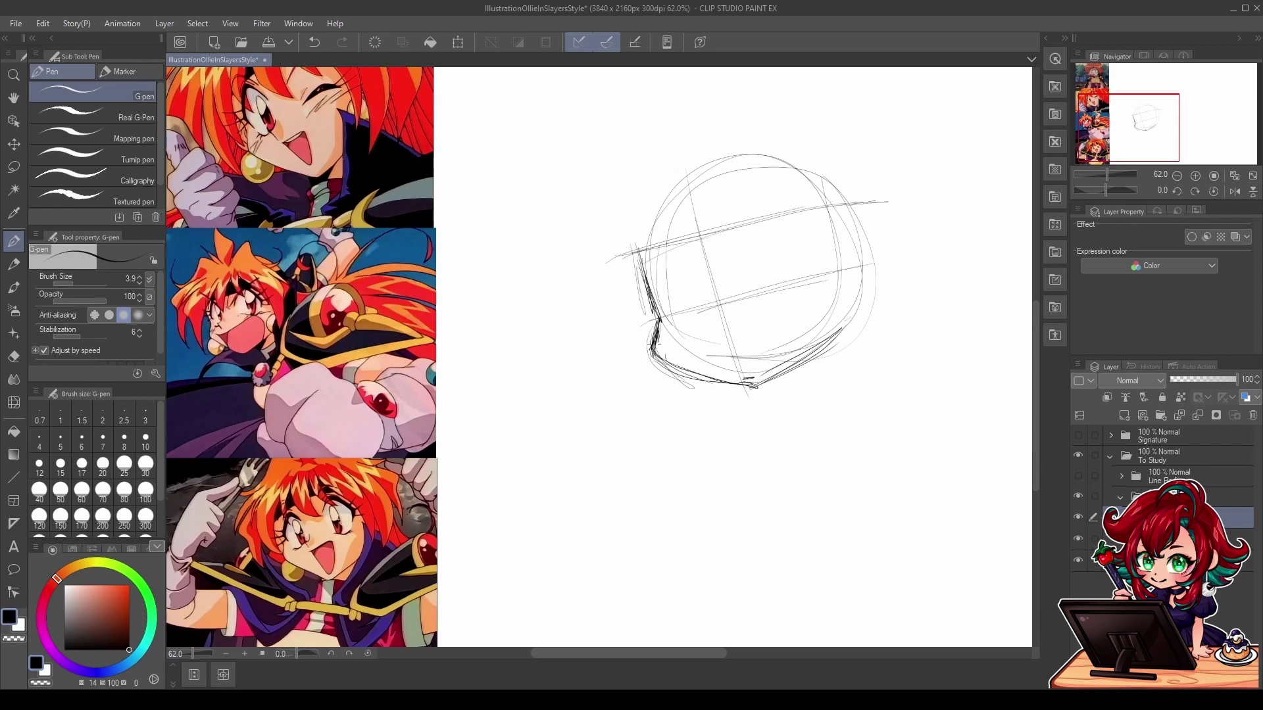
{"action": "left_click_drag", "start_coordinate": [750, 387], "coordinate": [760, 431]}
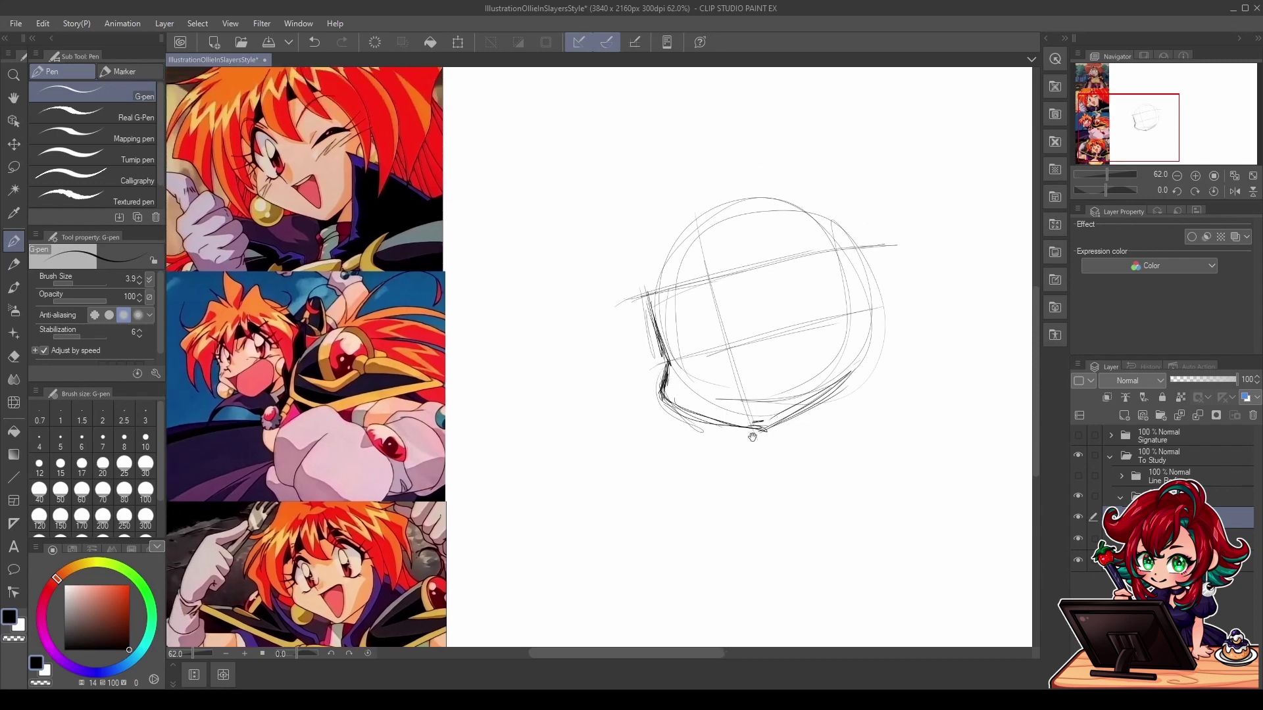
{"action": "mouse_move", "coordinate": [677, 404]}
{"action": "left_mouse_down"}
{"action": "mouse_move", "coordinate": [761, 435]}
{"action": "mouse_move", "coordinate": [746, 434]}
{"action": "mouse_move", "coordinate": [839, 373]}
{"action": "left_mouse_up"}
{"action": "left_click_drag", "start_coordinate": [785, 419], "coordinate": [827, 384]}
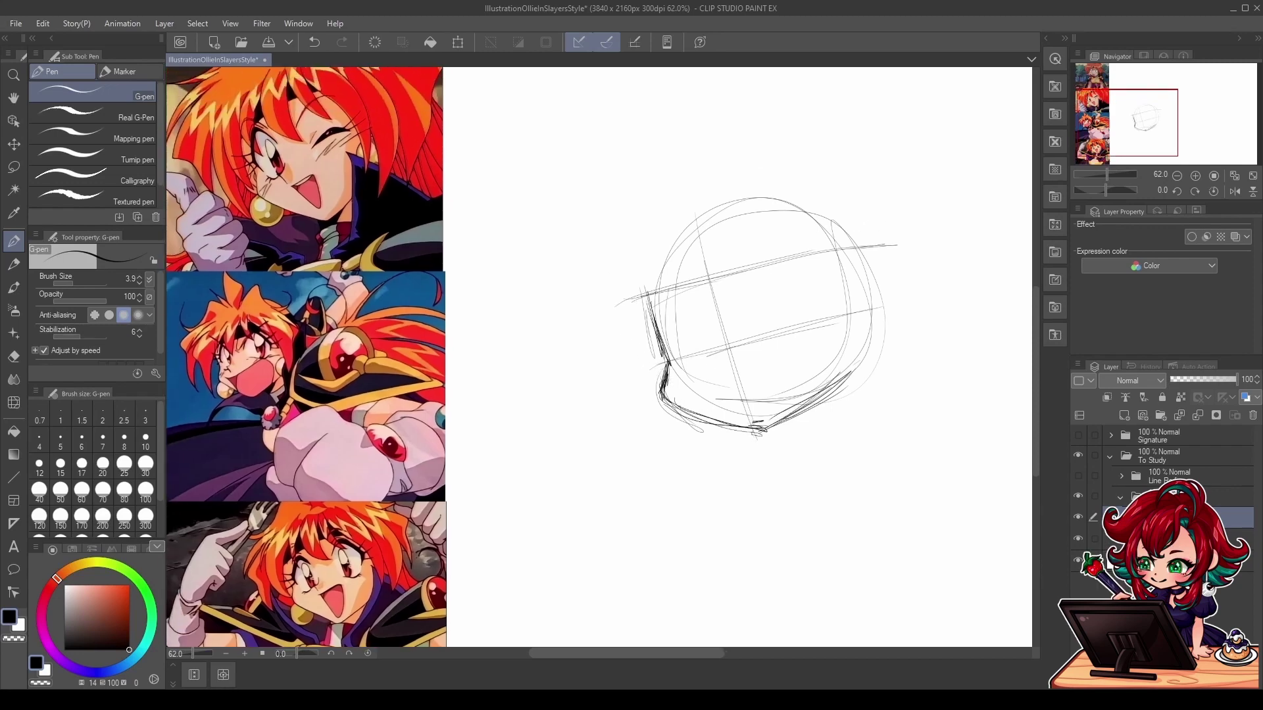
Step: Sketch the near-side ear at the edge of the head circle with a large round earring below it
{"action": "left_click_drag", "start_coordinate": [879, 294], "coordinate": [848, 341]}
{"action": "mouse_move", "coordinate": [864, 287]}
{"action": "left_mouse_down"}
{"action": "mouse_move", "coordinate": [855, 340]}
{"action": "mouse_move", "coordinate": [880, 333]}
{"action": "mouse_move", "coordinate": [834, 350]}
{"action": "mouse_move", "coordinate": [855, 338]}
{"action": "mouse_move", "coordinate": [832, 359]}
{"action": "mouse_move", "coordinate": [837, 381]}
{"action": "mouse_move", "coordinate": [836, 344]}
{"action": "left_mouse_up"}
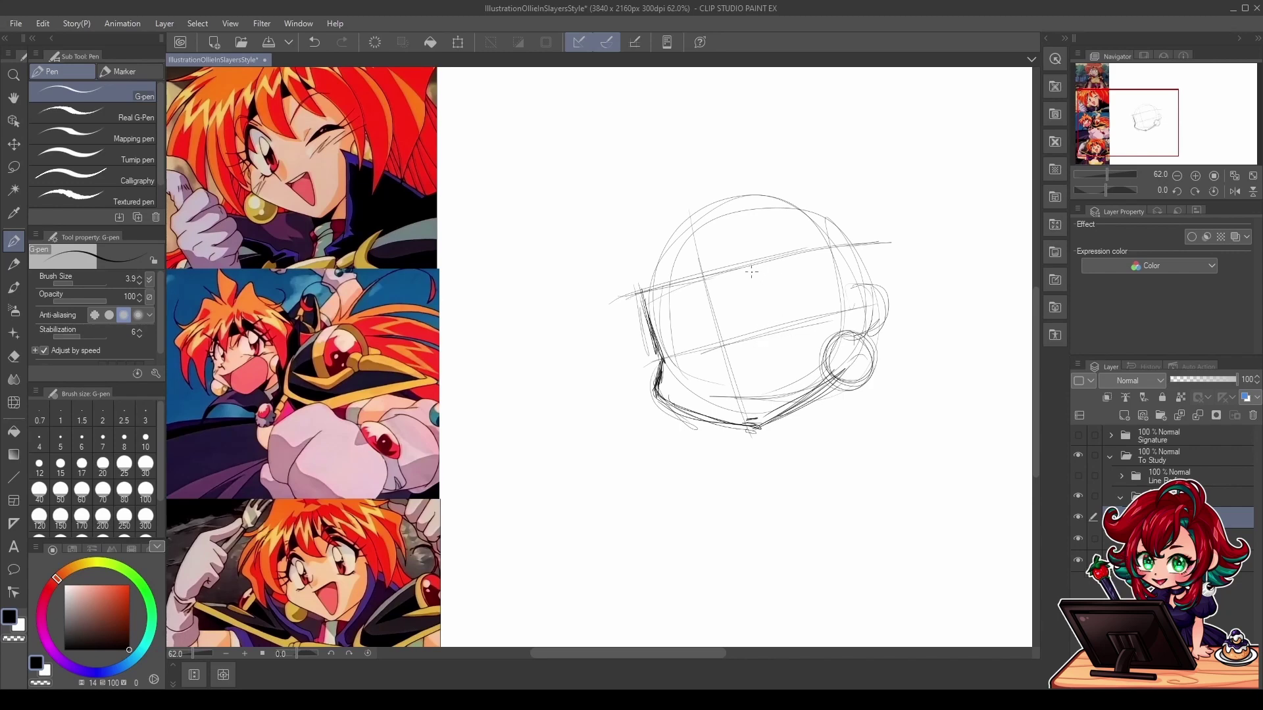
Step: Draw the near eye with an angular peaked upper lid, a short heavy lower lid, a tall oval iris and outer lashes
{"action": "mouse_move", "coordinate": [750, 284]}
{"action": "left_mouse_down"}
{"action": "mouse_move", "coordinate": [809, 296]}
{"action": "mouse_move", "coordinate": [811, 285]}
{"action": "mouse_move", "coordinate": [757, 332]}
{"action": "mouse_move", "coordinate": [789, 337]}
{"action": "left_mouse_up"}
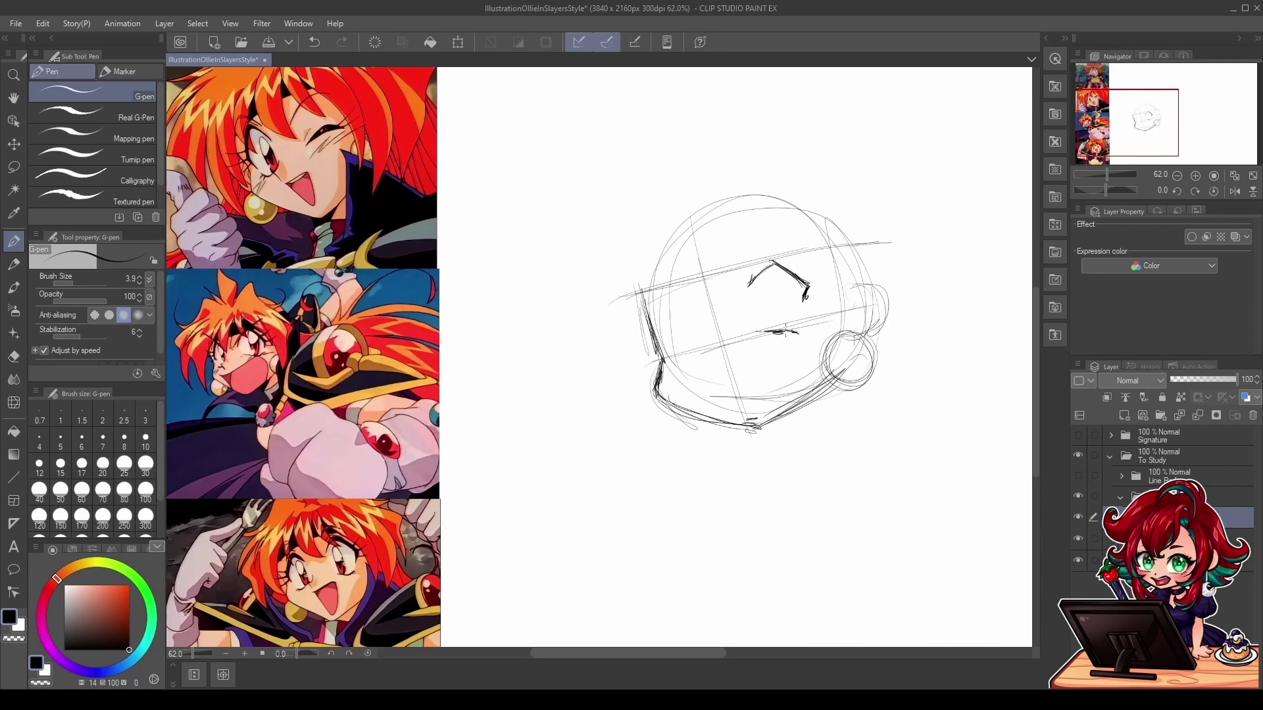
{"action": "mouse_move", "coordinate": [788, 331]}
{"action": "left_mouse_down"}
{"action": "mouse_move", "coordinate": [801, 314]}
{"action": "mouse_move", "coordinate": [796, 330]}
{"action": "left_mouse_up"}
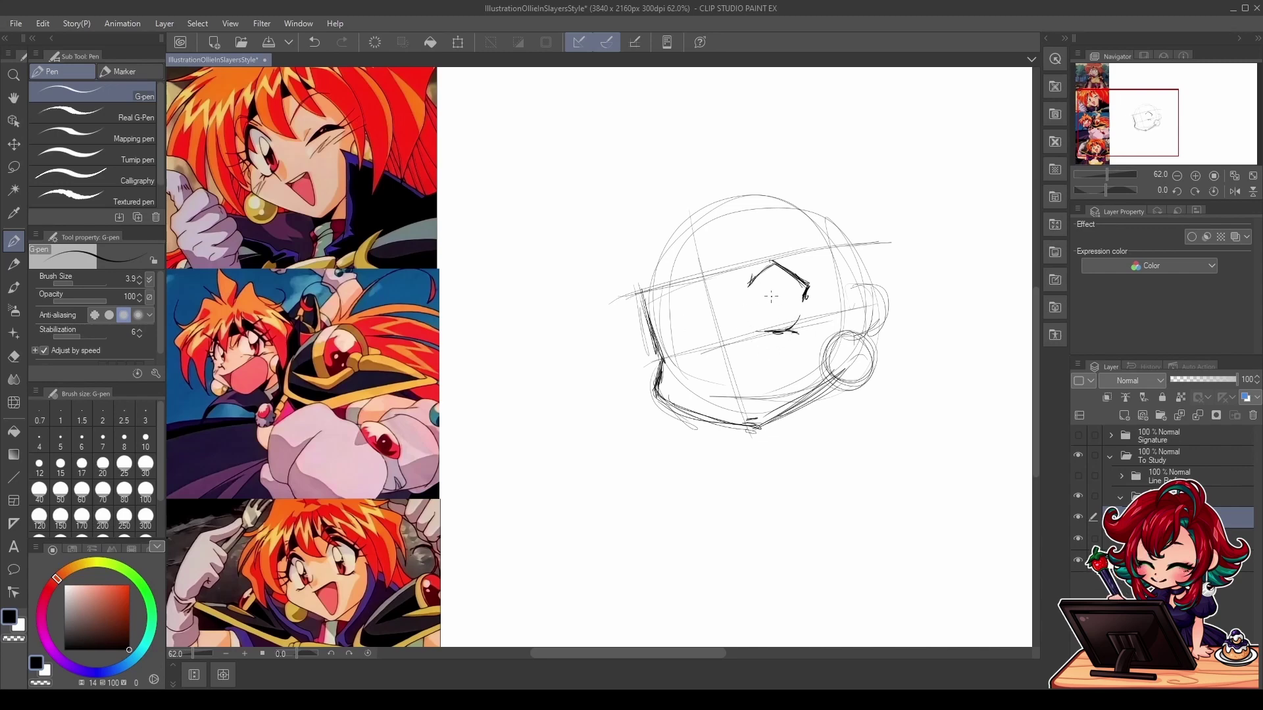
{"action": "left_click_drag", "start_coordinate": [760, 266], "coordinate": [743, 286]}
{"action": "mouse_move", "coordinate": [763, 332]}
{"action": "left_mouse_down"}
{"action": "mouse_move", "coordinate": [788, 335]}
{"action": "mouse_move", "coordinate": [794, 316]}
{"action": "left_mouse_up"}
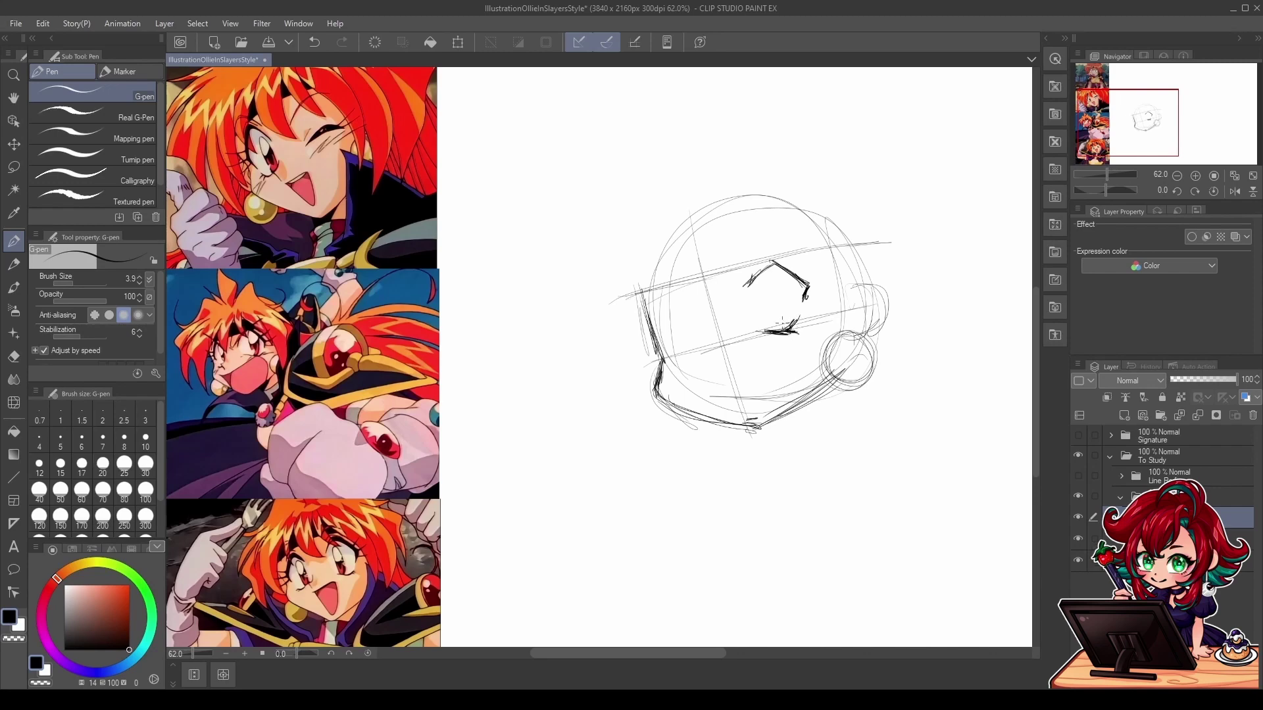
{"action": "left_click_drag", "start_coordinate": [784, 337], "coordinate": [802, 329]}
{"action": "mouse_move", "coordinate": [804, 277]}
{"action": "left_mouse_down"}
{"action": "mouse_move", "coordinate": [815, 286]}
{"action": "mouse_move", "coordinate": [841, 264]}
{"action": "mouse_move", "coordinate": [832, 254]}
{"action": "mouse_move", "coordinate": [826, 296]}
{"action": "mouse_move", "coordinate": [804, 300]}
{"action": "mouse_move", "coordinate": [809, 283]}
{"action": "mouse_move", "coordinate": [766, 299]}
{"action": "mouse_move", "coordinate": [768, 330]}
{"action": "mouse_move", "coordinate": [783, 332]}
{"action": "mouse_move", "coordinate": [794, 276]}
{"action": "mouse_move", "coordinate": [784, 262]}
{"action": "left_mouse_up"}
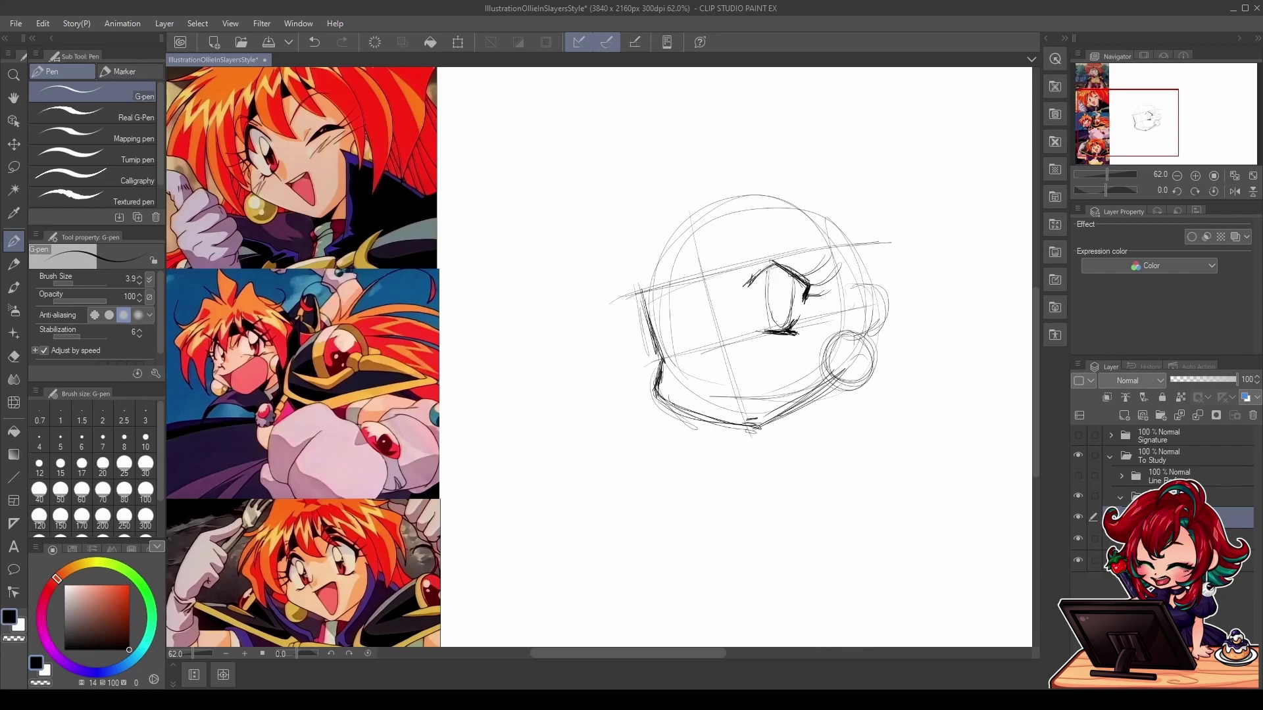
Step: Add a slanted eyebrow low over the near eye and thicken the peaked upper lid line
{"action": "mouse_move", "coordinate": [952, 172]}
{"action": "left_mouse_down"}
{"action": "mouse_move", "coordinate": [938, 240]}
{"action": "mouse_move", "coordinate": [959, 191]}
{"action": "left_mouse_up"}
{"action": "key", "text": "ctrl+z"}
{"action": "mouse_move", "coordinate": [772, 266]}
{"action": "left_mouse_down"}
{"action": "mouse_move", "coordinate": [783, 325]}
{"action": "mouse_move", "coordinate": [794, 293]}
{"action": "mouse_move", "coordinate": [787, 312]}
{"action": "left_mouse_up"}
{"action": "mouse_move", "coordinate": [730, 265]}
{"action": "left_mouse_down"}
{"action": "mouse_move", "coordinate": [731, 284]}
{"action": "mouse_move", "coordinate": [807, 246]}
{"action": "left_mouse_up"}
{"action": "left_click_drag", "start_coordinate": [747, 283], "coordinate": [774, 262]}
{"action": "left_click_drag", "start_coordinate": [745, 289], "coordinate": [778, 258]}
{"action": "left_click_drag", "start_coordinate": [776, 258], "coordinate": [804, 284]}
{"action": "left_click_drag", "start_coordinate": [786, 272], "coordinate": [796, 279]}
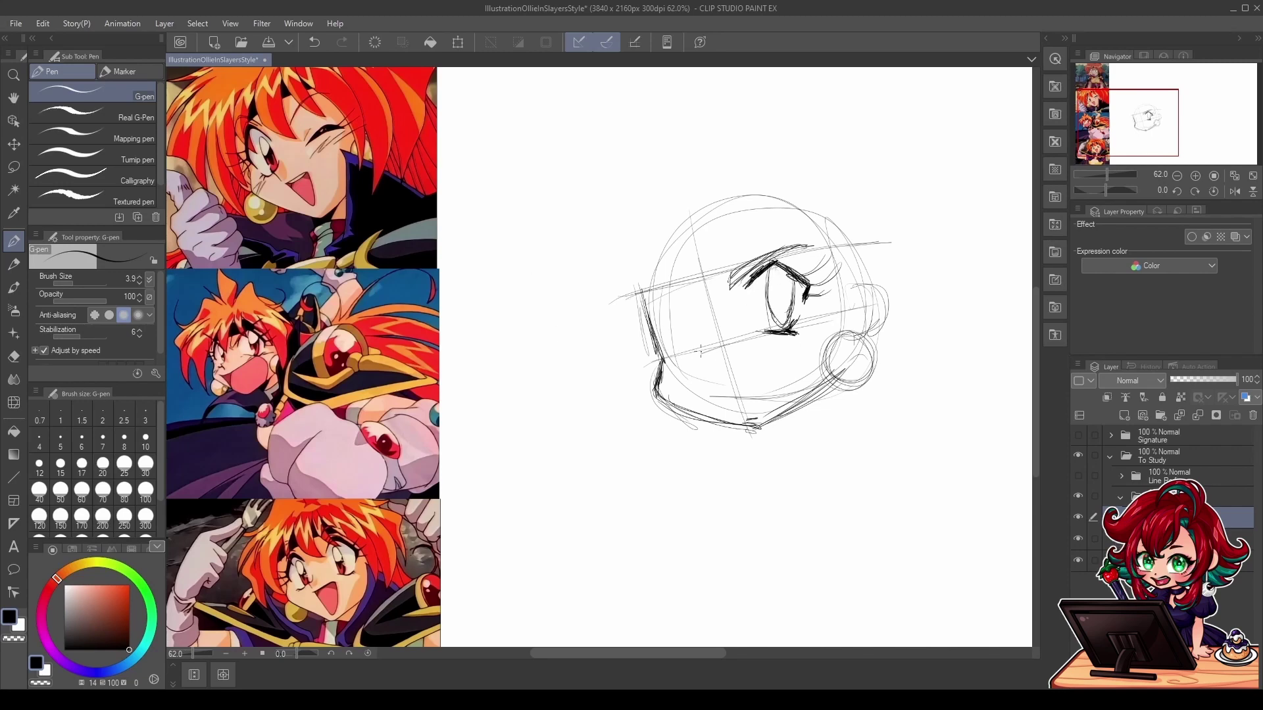
Step: Draw the narrower far eye with a peaked upper lid, short lower lid, slim oval iris and dark outer edge
{"action": "left_click_drag", "start_coordinate": [671, 296], "coordinate": [690, 308]}
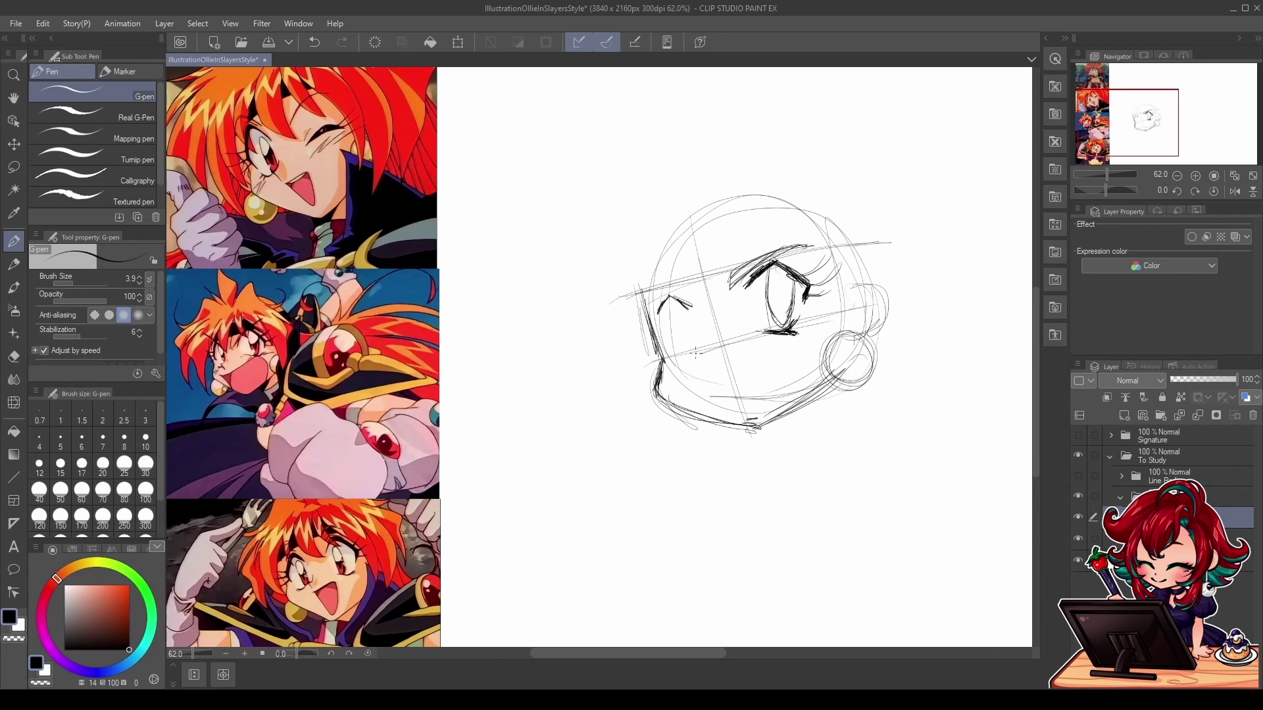
{"action": "mouse_move", "coordinate": [700, 356]}
{"action": "left_mouse_down"}
{"action": "mouse_move", "coordinate": [670, 363]}
{"action": "mouse_move", "coordinate": [689, 354]}
{"action": "left_mouse_up"}
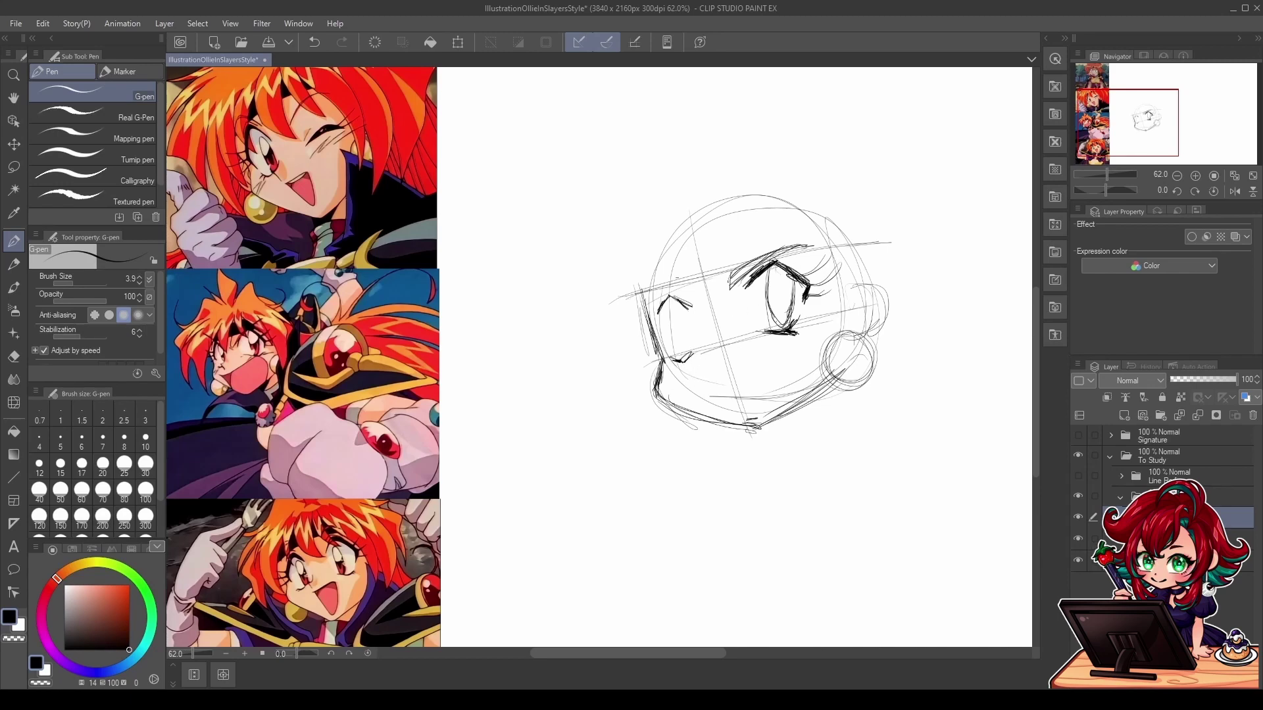
{"action": "mouse_move", "coordinate": [676, 305]}
{"action": "left_mouse_down"}
{"action": "mouse_move", "coordinate": [671, 337]}
{"action": "mouse_move", "coordinate": [694, 345]}
{"action": "mouse_move", "coordinate": [653, 330]}
{"action": "mouse_move", "coordinate": [668, 368]}
{"action": "left_mouse_up"}
{"action": "key", "text": "ctrl+z"}
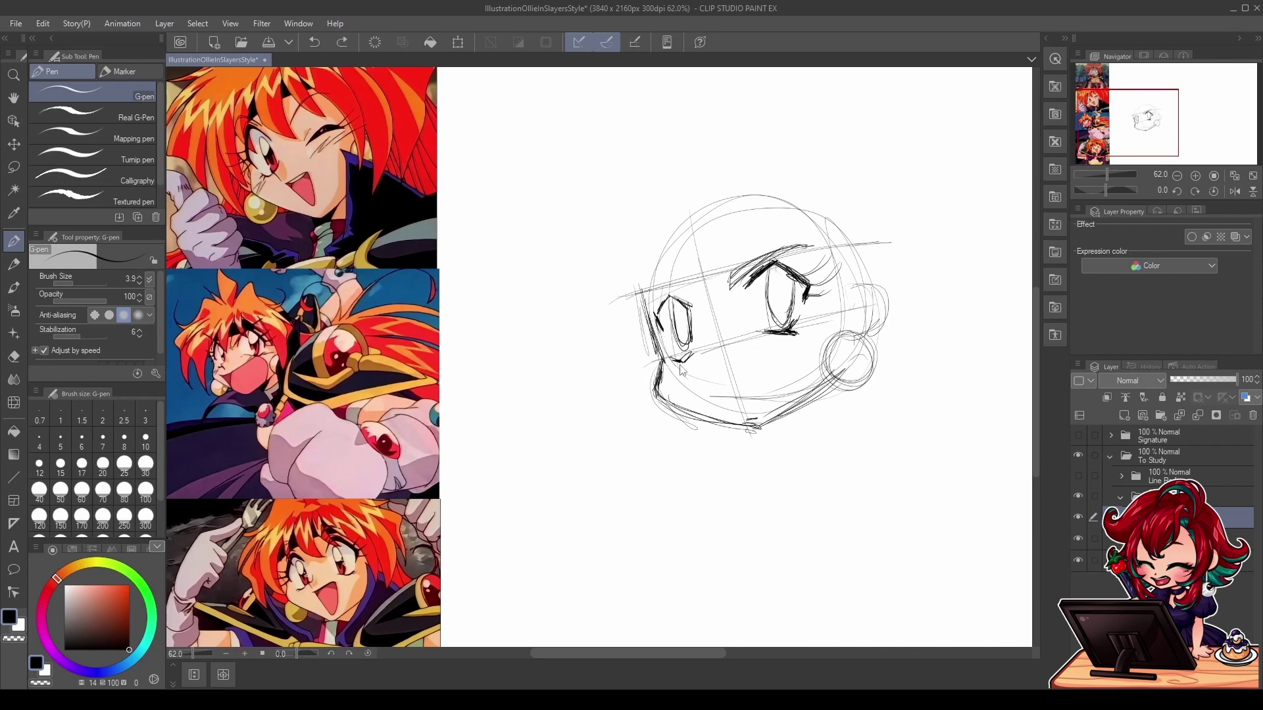
{"action": "mouse_move", "coordinate": [652, 306]}
{"action": "left_mouse_down"}
{"action": "mouse_move", "coordinate": [645, 331]}
{"action": "mouse_move", "coordinate": [666, 295]}
{"action": "mouse_move", "coordinate": [657, 321]}
{"action": "mouse_move", "coordinate": [674, 347]}
{"action": "left_mouse_up"}
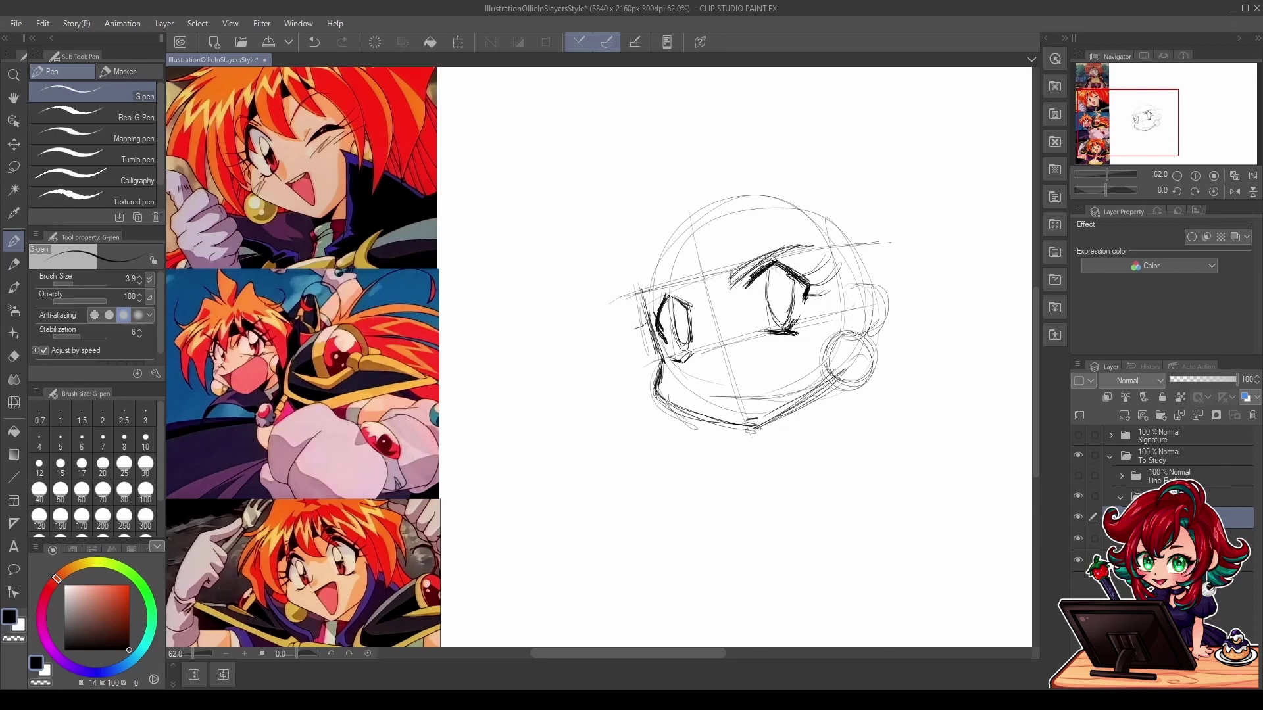
Step: Lasso the near eye's outer lashes, transform them to sit slightly lower on the lid, and clear the selection
{"action": "left_click", "coordinate": [14, 166]}
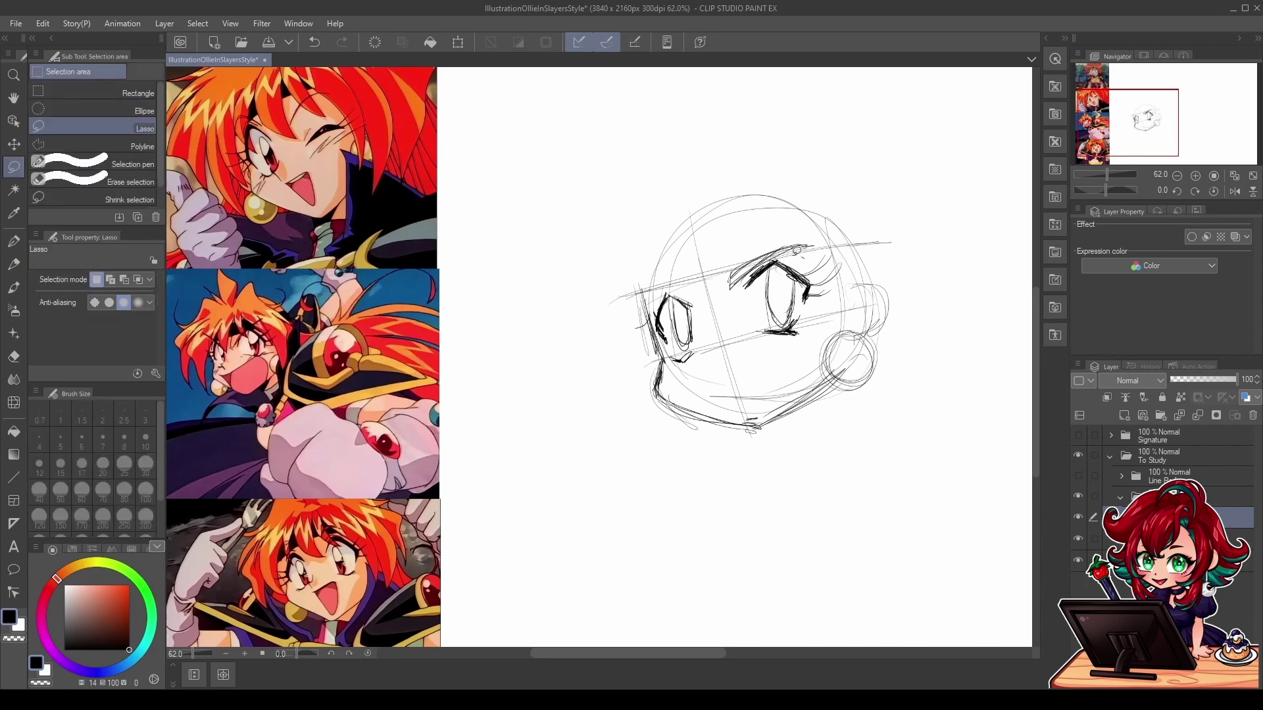
{"action": "mouse_move", "coordinate": [799, 281]}
{"action": "left_mouse_down"}
{"action": "mouse_move", "coordinate": [836, 308]}
{"action": "mouse_move", "coordinate": [817, 250]}
{"action": "left_mouse_up"}
{"action": "key", "text": "ctrl+t"}
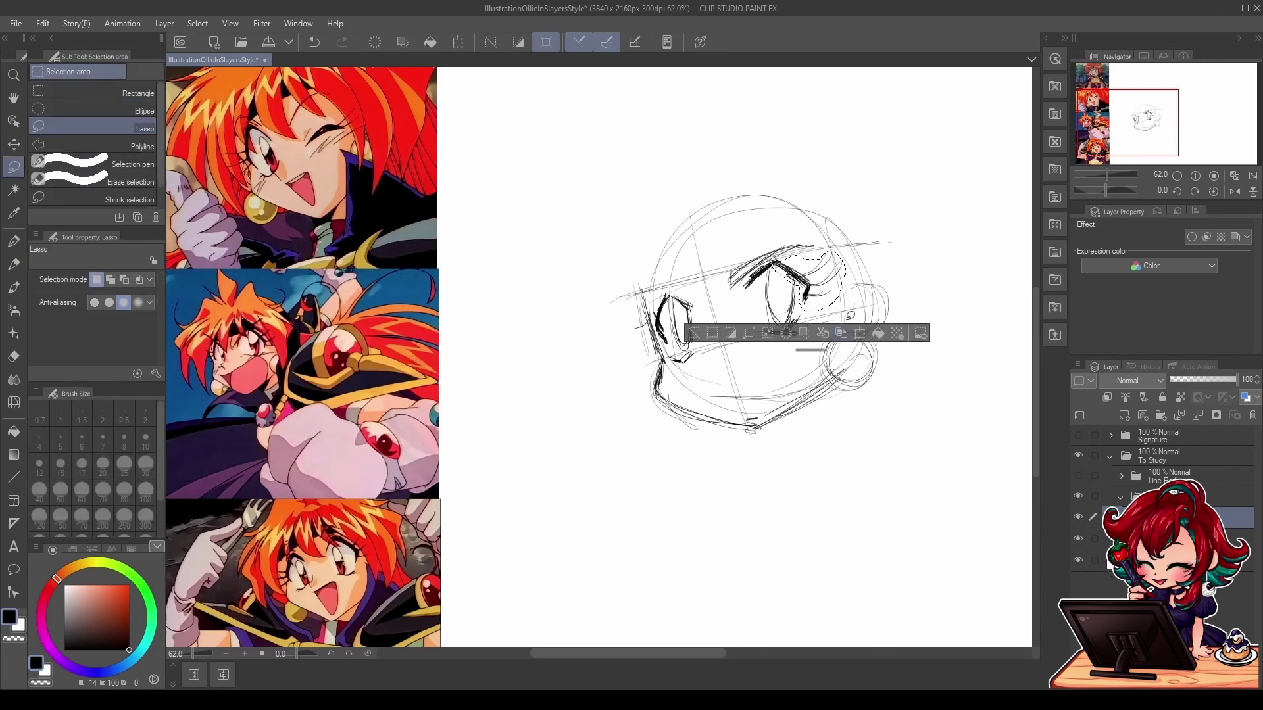
{"action": "left_click_drag", "start_coordinate": [857, 328], "coordinate": [850, 334]}
{"action": "left_click_drag", "start_coordinate": [830, 293], "coordinate": [834, 296]}
{"action": "left_click", "coordinate": [786, 341]}
{"action": "left_click", "coordinate": [696, 341]}
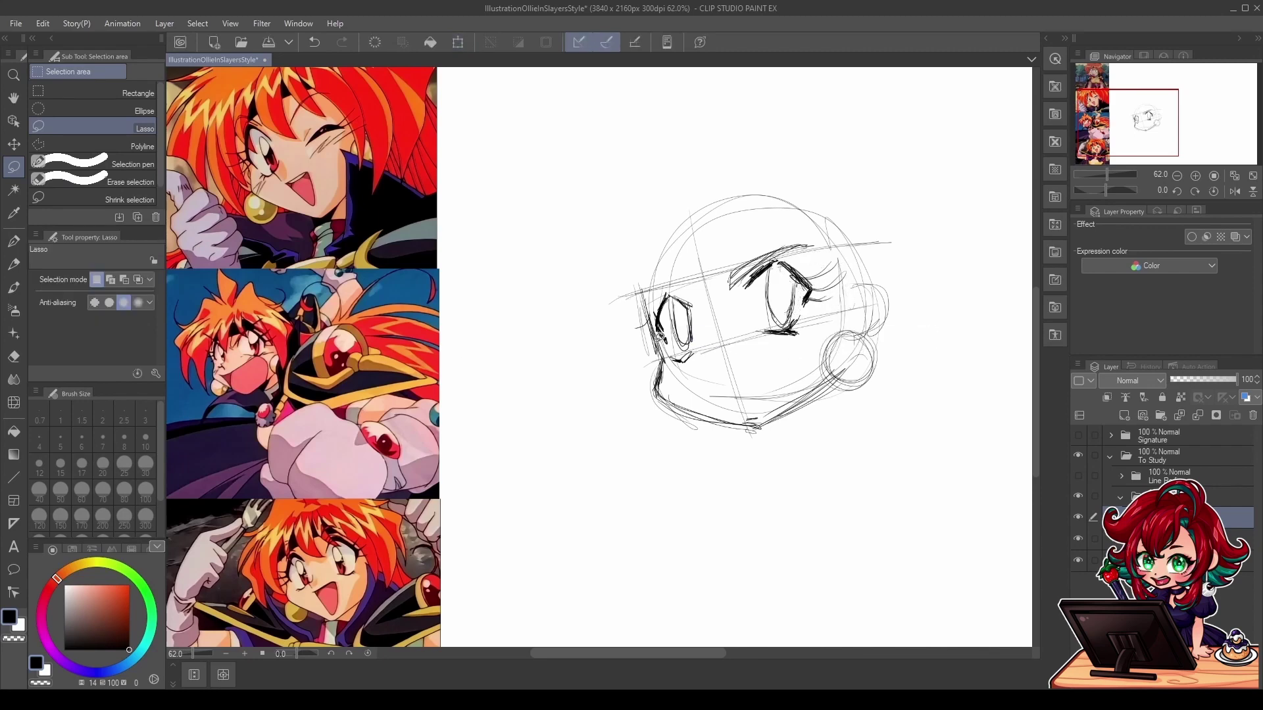
Step: Draw the far eye's outer lashes and slanted eyebrow, and extend the face's centre line past the chin
{"action": "left_click", "coordinate": [23, 248]}
{"action": "mouse_move", "coordinate": [656, 327]}
{"action": "left_mouse_down"}
{"action": "mouse_move", "coordinate": [624, 354]}
{"action": "mouse_move", "coordinate": [644, 329]}
{"action": "mouse_move", "coordinate": [634, 323]}
{"action": "left_mouse_up"}
{"action": "mouse_move", "coordinate": [656, 327]}
{"action": "left_mouse_down"}
{"action": "mouse_move", "coordinate": [635, 316]}
{"action": "mouse_move", "coordinate": [667, 298]}
{"action": "mouse_move", "coordinate": [653, 325]}
{"action": "left_mouse_up"}
{"action": "left_click_drag", "start_coordinate": [666, 299], "coordinate": [658, 338]}
{"action": "mouse_move", "coordinate": [666, 296]}
{"action": "left_mouse_down"}
{"action": "mouse_move", "coordinate": [658, 309]}
{"action": "mouse_move", "coordinate": [693, 309]}
{"action": "mouse_move", "coordinate": [648, 280]}
{"action": "mouse_move", "coordinate": [638, 277]}
{"action": "mouse_move", "coordinate": [667, 289]}
{"action": "mouse_move", "coordinate": [621, 289]}
{"action": "left_mouse_up"}
{"action": "mouse_move", "coordinate": [686, 296]}
{"action": "left_mouse_down"}
{"action": "mouse_move", "coordinate": [633, 282]}
{"action": "mouse_move", "coordinate": [654, 285]}
{"action": "left_mouse_up"}
{"action": "left_click_drag", "start_coordinate": [680, 299], "coordinate": [650, 281]}
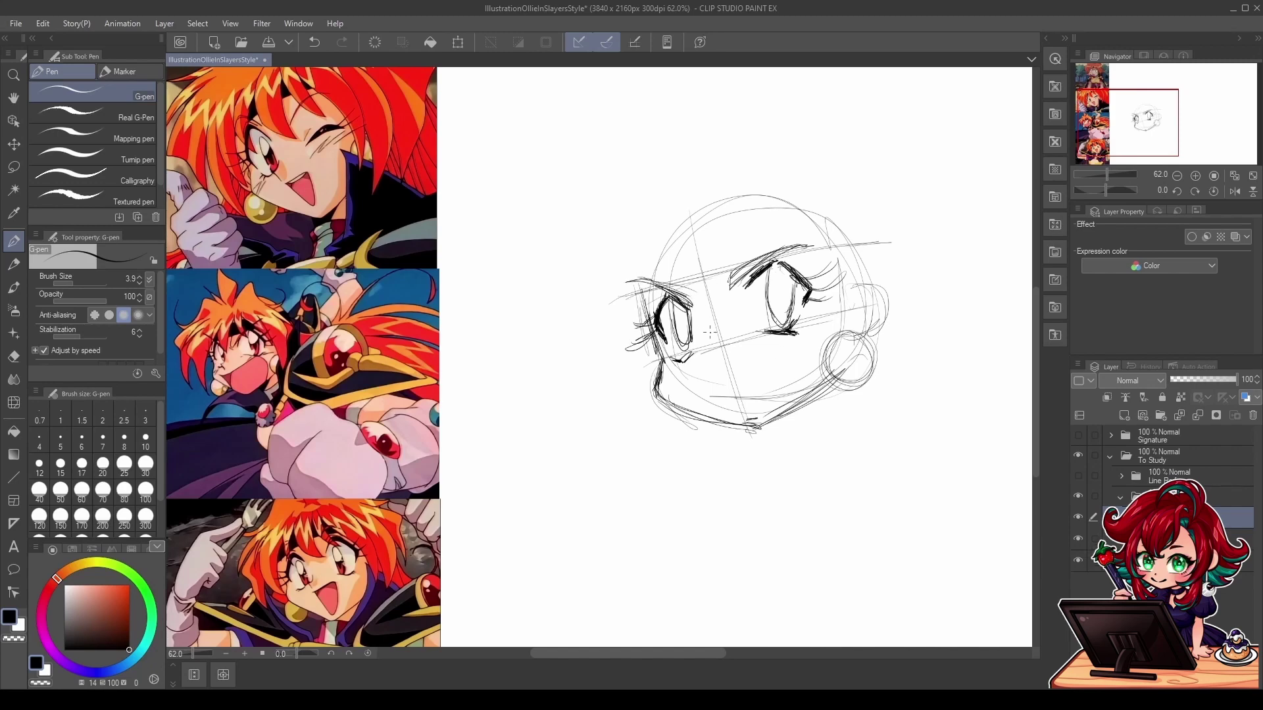
{"action": "left_click_drag", "start_coordinate": [734, 399], "coordinate": [749, 453]}
{"action": "mouse_move", "coordinate": [712, 326]}
{"action": "left_mouse_down"}
{"action": "mouse_move", "coordinate": [699, 352]}
{"action": "mouse_move", "coordinate": [712, 372]}
{"action": "left_mouse_up"}
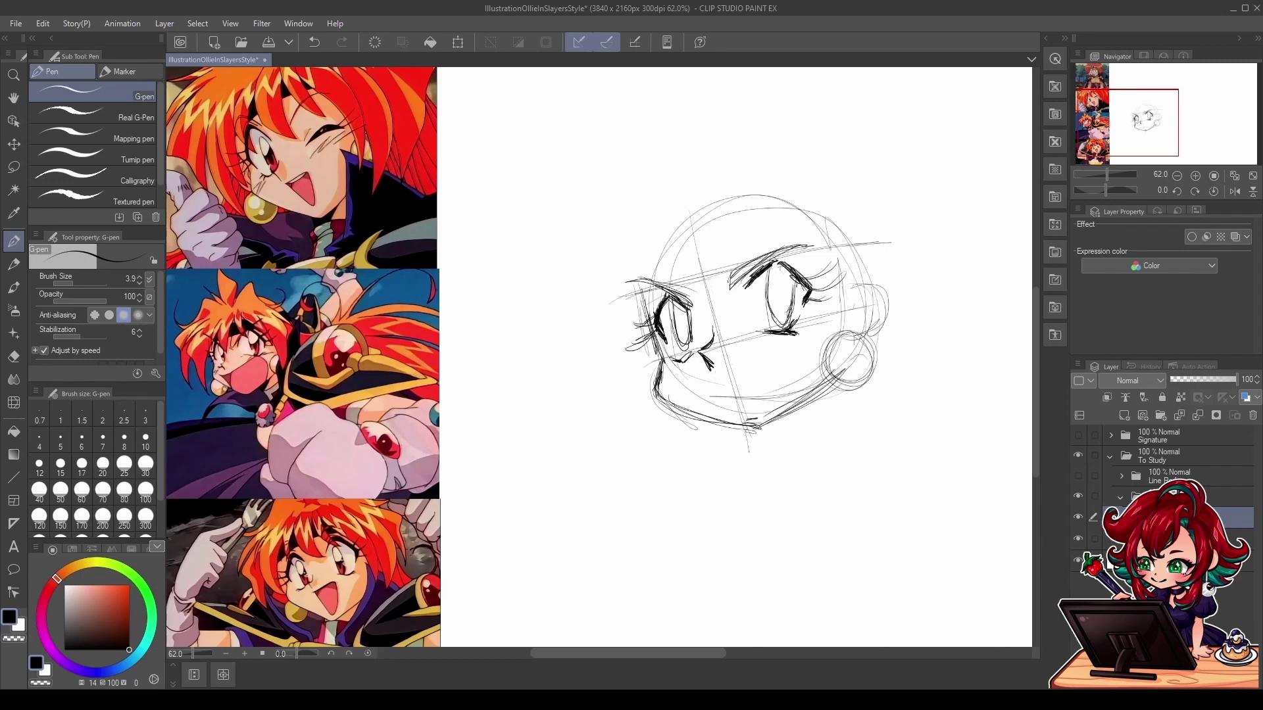
{"action": "key", "text": "ctrl+z"}
{"action": "key", "text": "ctrl+z"}
{"action": "key", "text": "ctrl+z"}
{"action": "key", "text": "ctrl+z"}
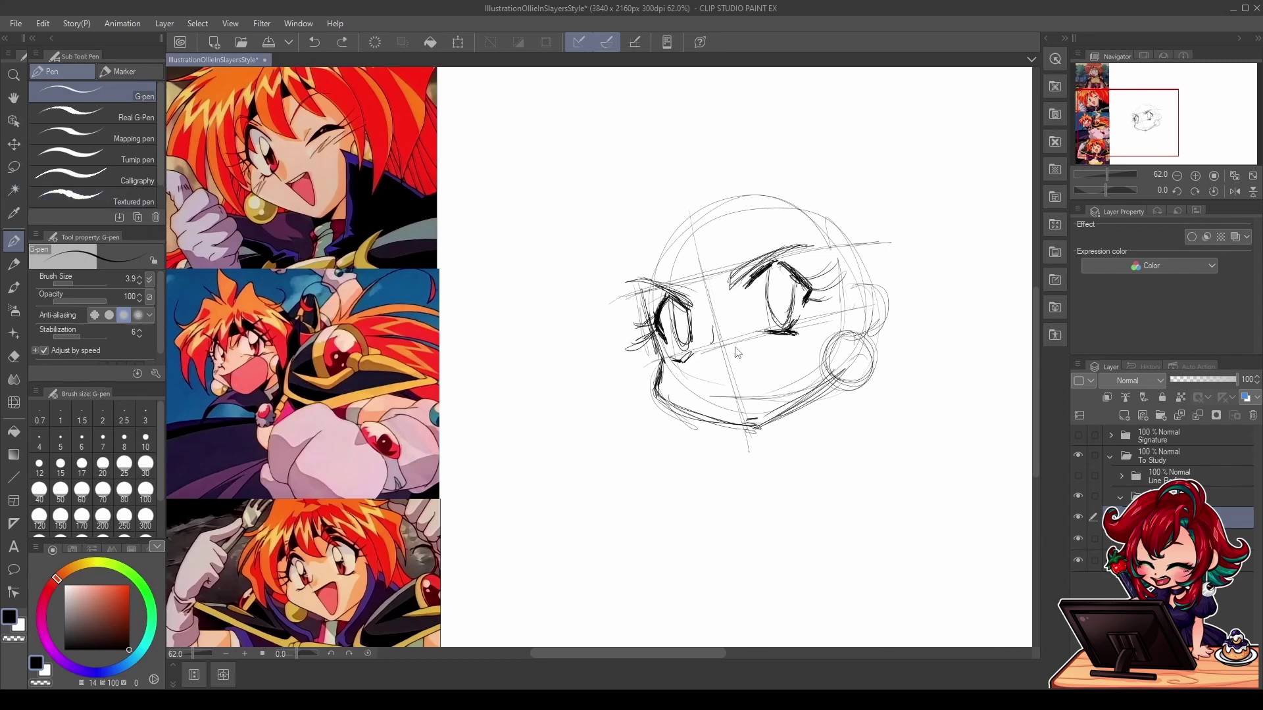
Step: Redraw the tilted centre line slightly closer to the far eye, running from the forehead down past the chin
{"action": "left_click_drag", "start_coordinate": [677, 230], "coordinate": [714, 380]}
{"action": "left_click_drag", "start_coordinate": [696, 259], "coordinate": [703, 271]}
{"action": "key", "text": "ctrl+z"}
{"action": "key", "text": "ctrl+z"}
{"action": "left_click_drag", "start_coordinate": [680, 215], "coordinate": [732, 406]}
{"action": "key", "text": "ctrl+z"}
{"action": "left_click_drag", "start_coordinate": [685, 261], "coordinate": [742, 438]}
{"action": "left_click_drag", "start_coordinate": [691, 291], "coordinate": [740, 450]}
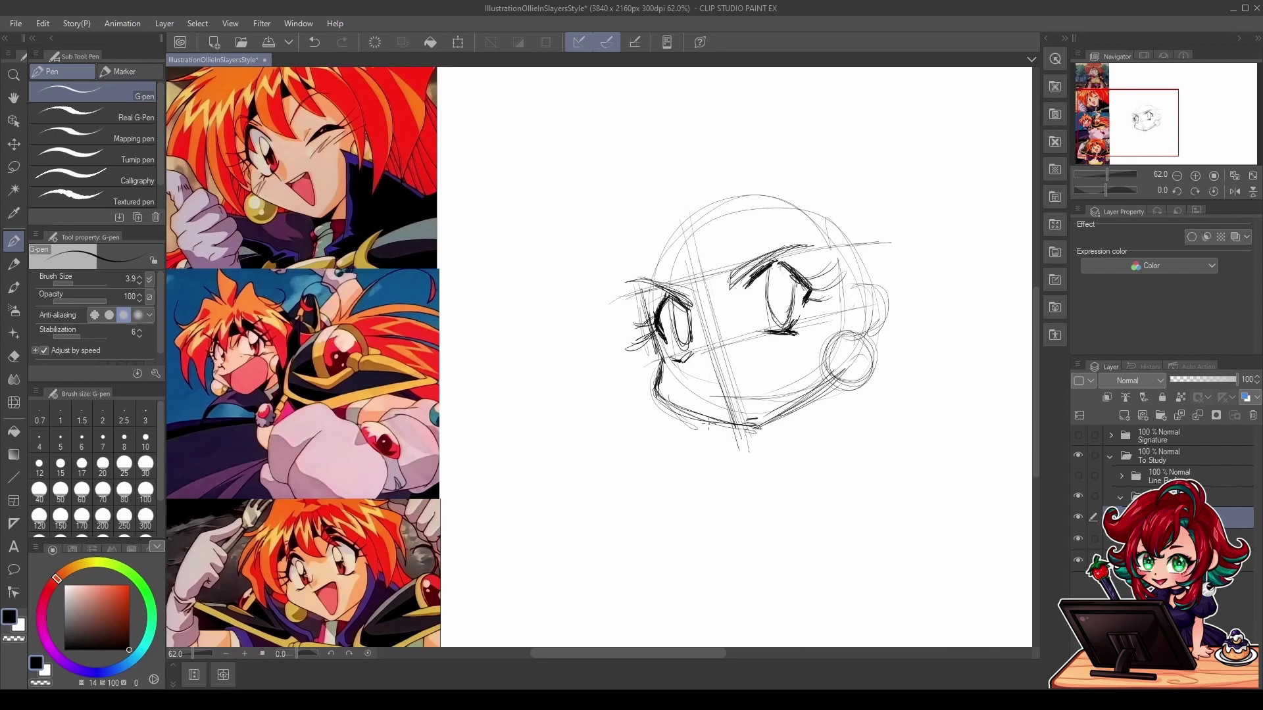
Step: Erase parts of the old centre line between the forehead and the chin
{"action": "left_click_drag", "start_coordinate": [686, 198], "coordinate": [680, 212]}
{"action": "key", "text": "ctrl+z"}
{"action": "key", "text": "e"}
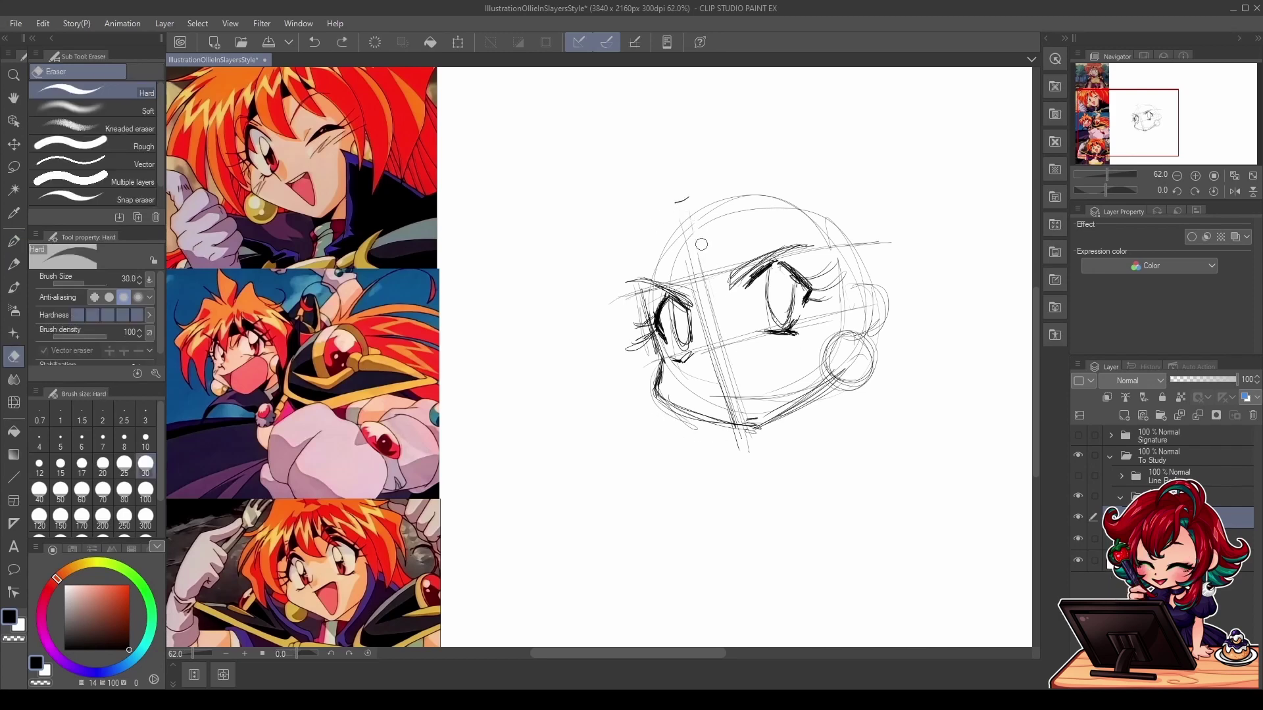
{"action": "left_click_drag", "start_coordinate": [716, 321], "coordinate": [736, 415]}
Step: Reshape the chin and lower jaw around the new centre line, erasing stray lines and redrawing the far cheek's lower contour
{"action": "left_click", "coordinate": [14, 241]}
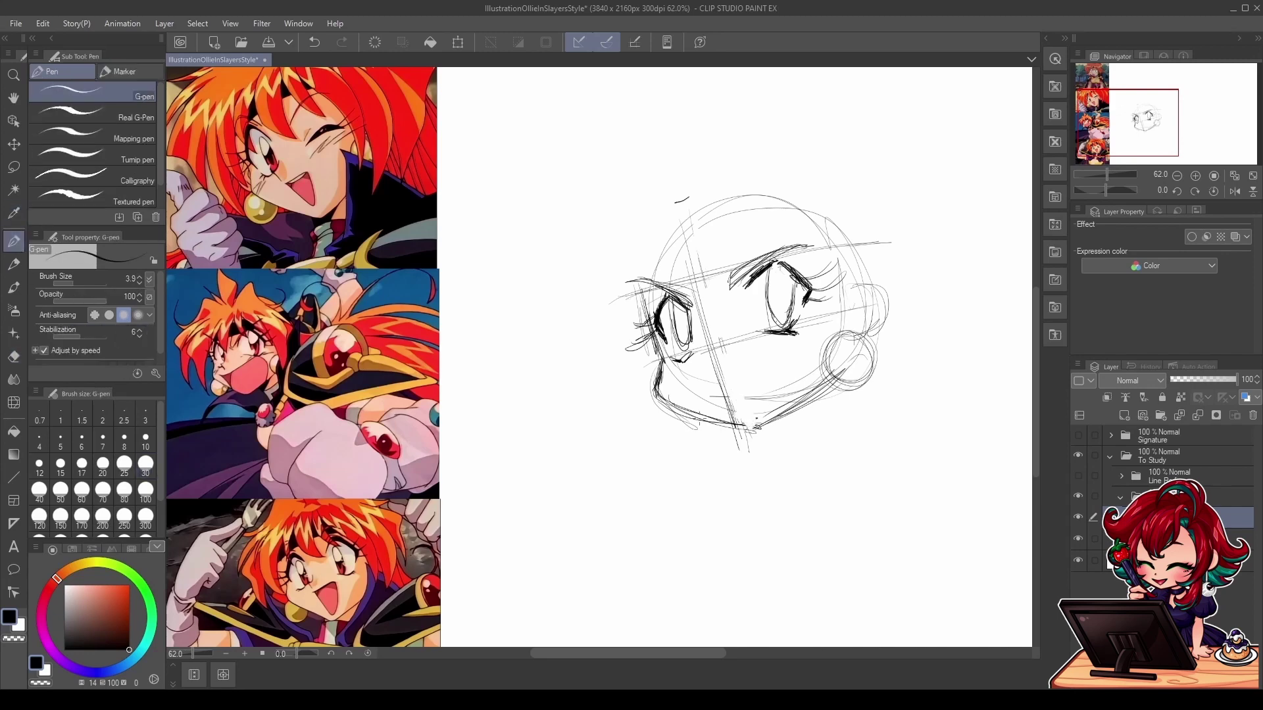
{"action": "mouse_move", "coordinate": [700, 421]}
{"action": "left_mouse_down"}
{"action": "mouse_move", "coordinate": [738, 432]}
{"action": "mouse_move", "coordinate": [795, 403]}
{"action": "left_mouse_up"}
{"action": "left_click_drag", "start_coordinate": [741, 429], "coordinate": [817, 388]}
{"action": "key", "text": "e"}
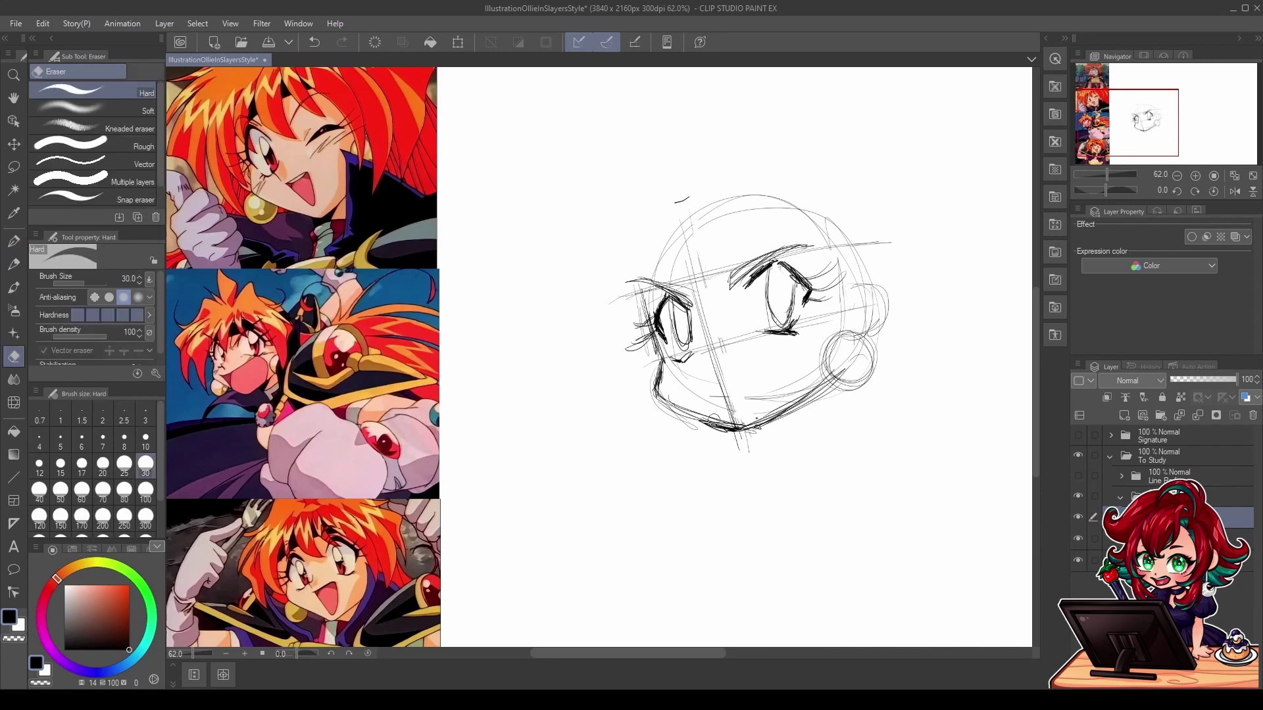
{"action": "left_click_drag", "start_coordinate": [715, 419], "coordinate": [683, 406]}
{"action": "left_click", "coordinate": [14, 245]}
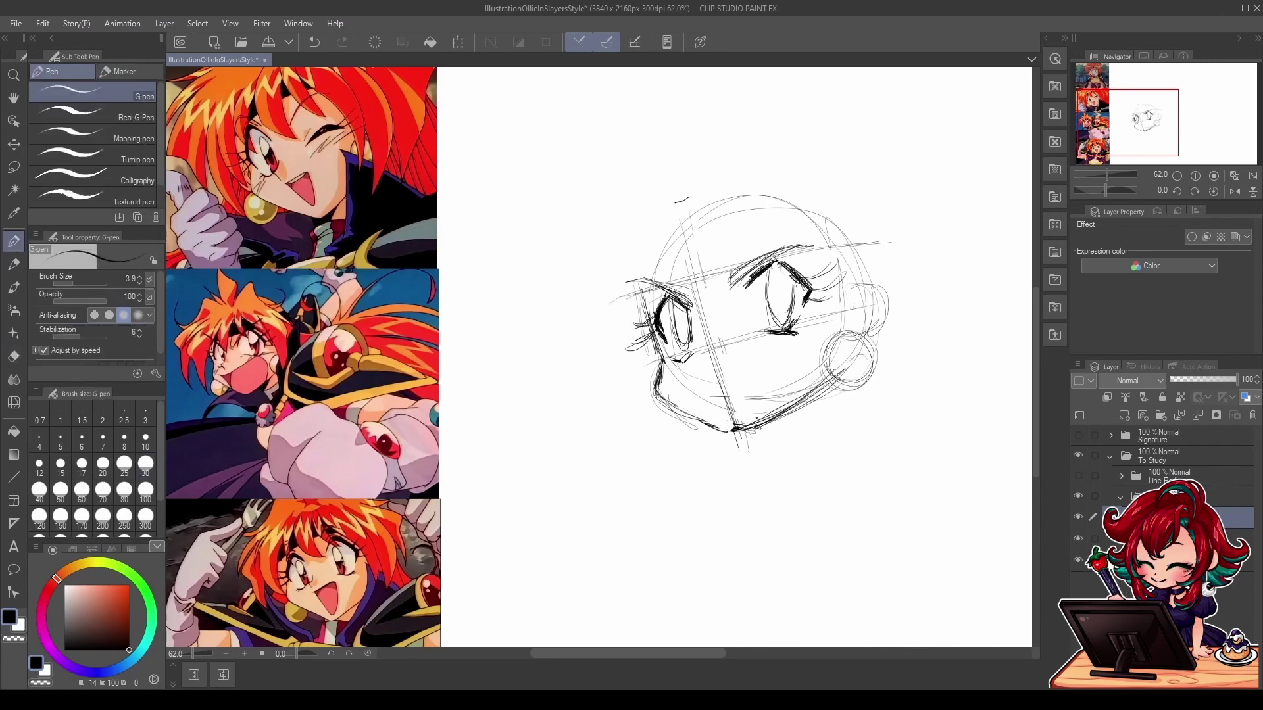
{"action": "mouse_move", "coordinate": [661, 397]}
{"action": "left_mouse_down"}
{"action": "mouse_move", "coordinate": [735, 422]}
{"action": "mouse_move", "coordinate": [706, 426]}
{"action": "left_mouse_up"}
{"action": "left_click_drag", "start_coordinate": [709, 428], "coordinate": [749, 437]}
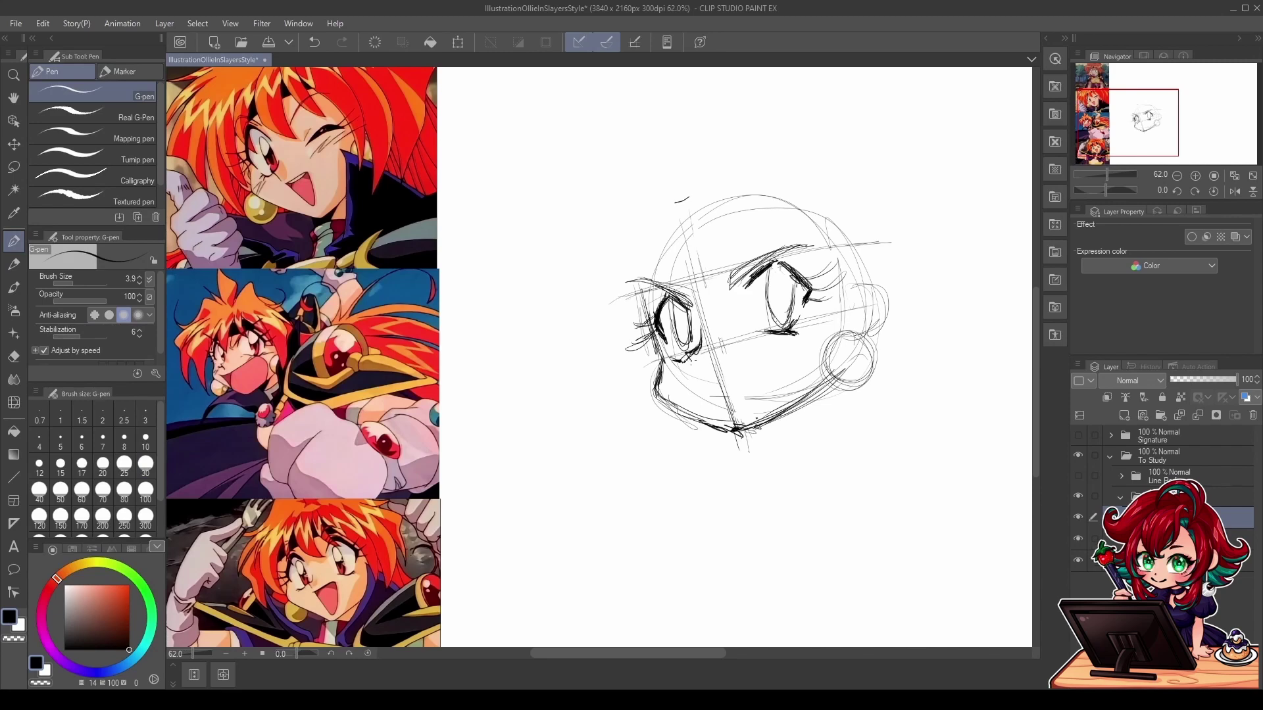
Step: Draw the nose bridge beside the far eye and a small pointed nose just below it
{"action": "left_click_drag", "start_coordinate": [683, 353], "coordinate": [694, 371]}
{"action": "left_click_drag", "start_coordinate": [701, 318], "coordinate": [696, 353]}
{"action": "left_click_drag", "start_coordinate": [702, 330], "coordinate": [693, 349]}
{"action": "left_click_drag", "start_coordinate": [676, 349], "coordinate": [694, 372]}
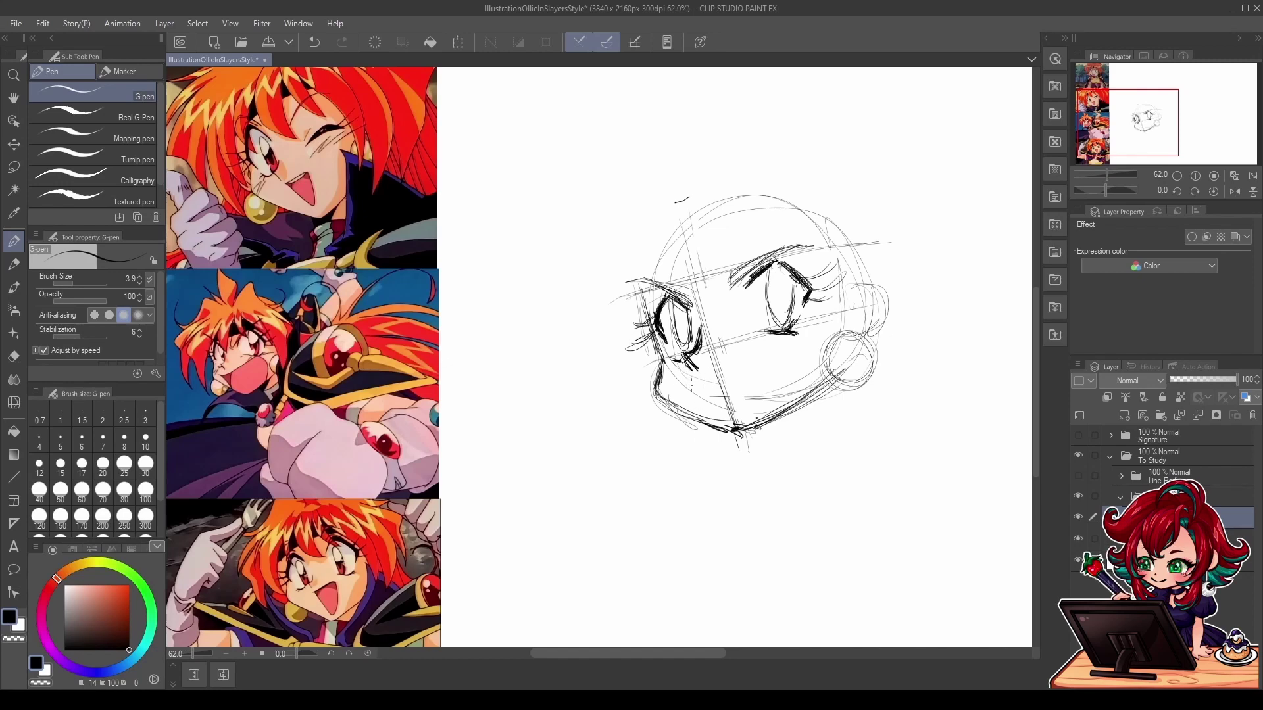
Step: Sketch a wide open smiling mouth that slants up toward the near cheek, and erase construction lines inside it
{"action": "left_click_drag", "start_coordinate": [691, 388], "coordinate": [751, 375]}
{"action": "left_click_drag", "start_coordinate": [751, 375], "coordinate": [740, 422]}
{"action": "left_click_drag", "start_coordinate": [694, 381], "coordinate": [735, 422]}
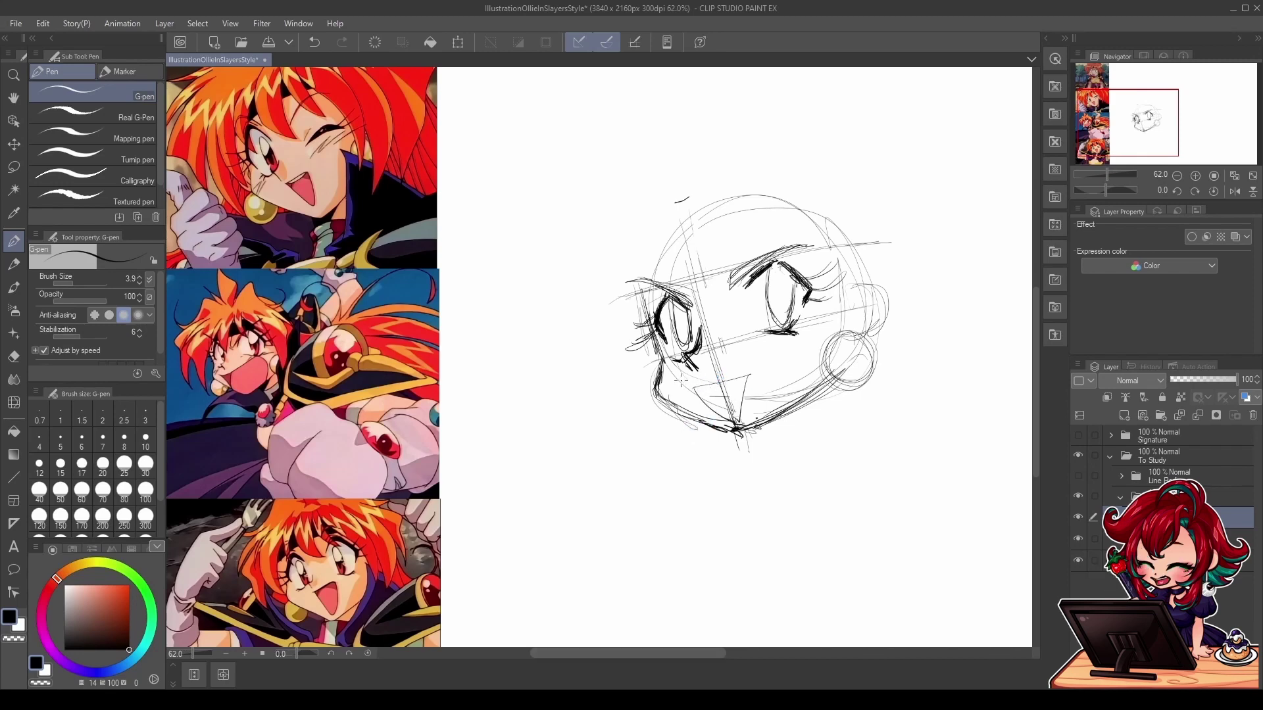
{"action": "mouse_move", "coordinate": [681, 379]}
{"action": "left_mouse_down"}
{"action": "mouse_move", "coordinate": [781, 347]}
{"action": "mouse_move", "coordinate": [777, 409]}
{"action": "left_mouse_up"}
{"action": "left_click_drag", "start_coordinate": [794, 350], "coordinate": [782, 412]}
{"action": "mouse_move", "coordinate": [677, 382]}
{"action": "left_mouse_down"}
{"action": "mouse_move", "coordinate": [707, 396]}
{"action": "mouse_move", "coordinate": [697, 386]}
{"action": "mouse_move", "coordinate": [746, 375]}
{"action": "mouse_move", "coordinate": [747, 421]}
{"action": "left_mouse_up"}
{"action": "key", "text": "e"}
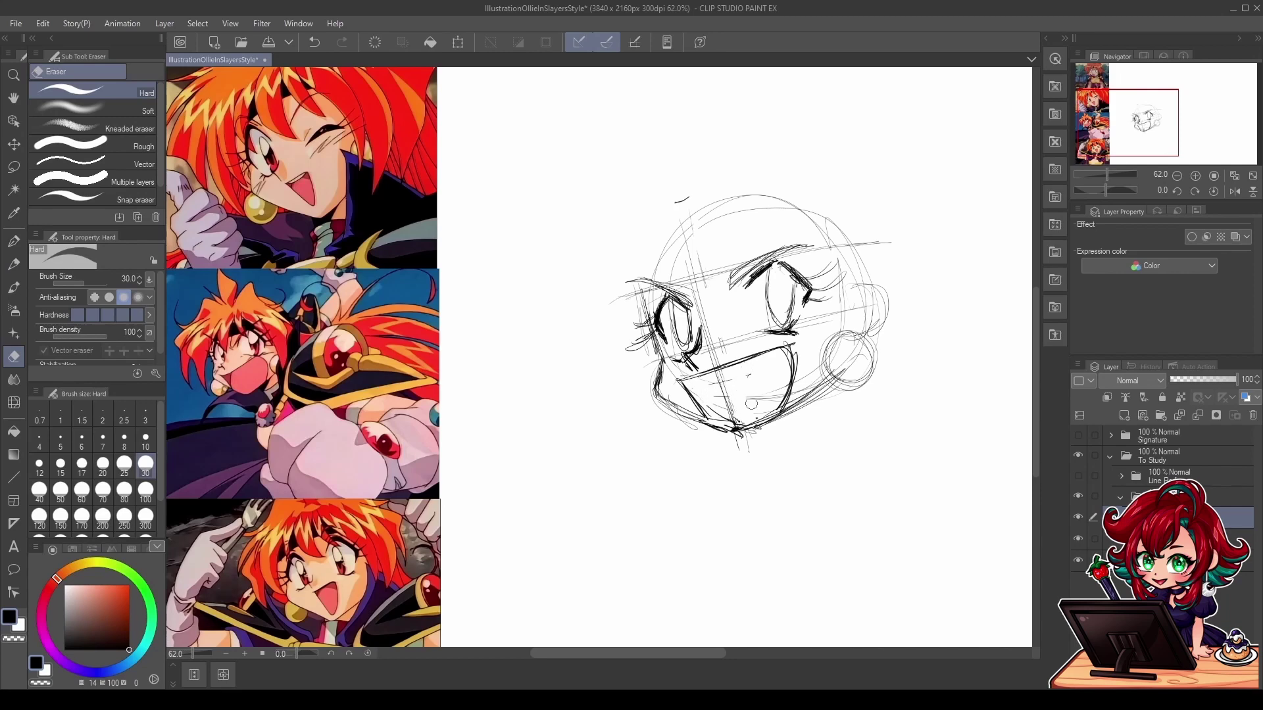
{"action": "key", "text": "p"}
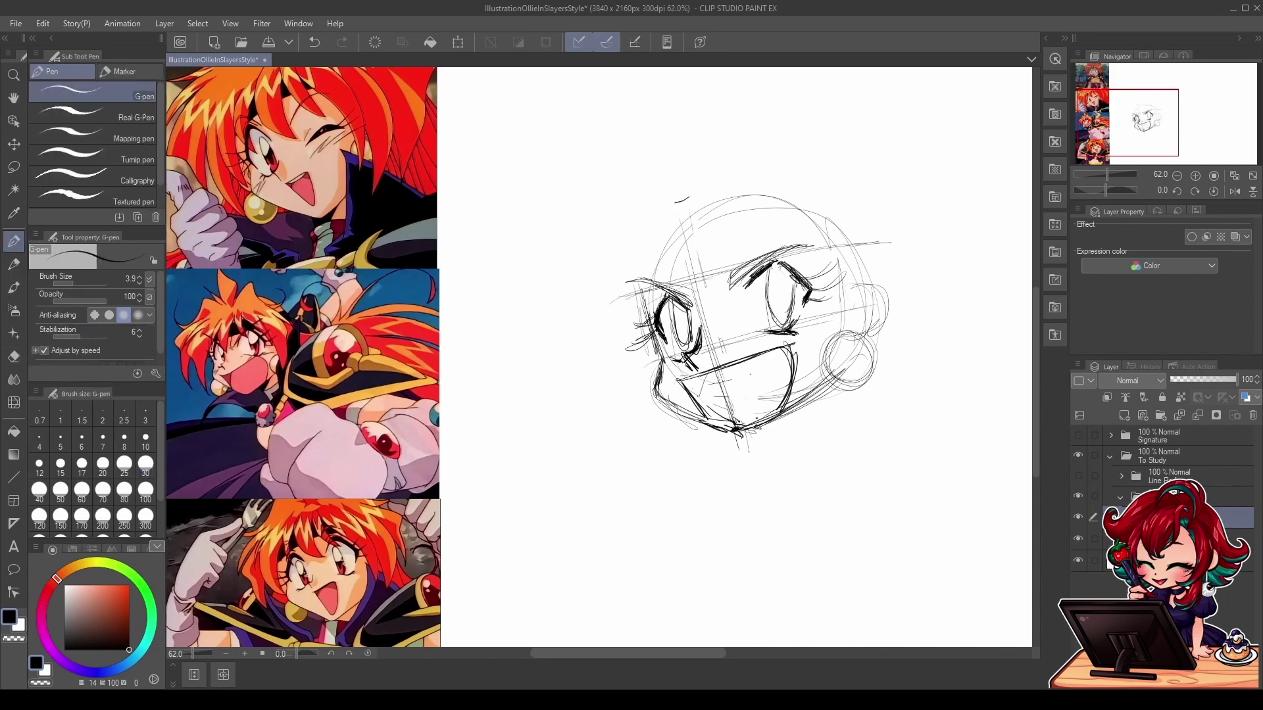
Step: Add a small pointed tooth at the mouth's far side, and darken the jaw contour and upper lip line
{"action": "left_click_drag", "start_coordinate": [709, 370], "coordinate": [696, 409]}
{"action": "left_click_drag", "start_coordinate": [708, 372], "coordinate": [695, 401]}
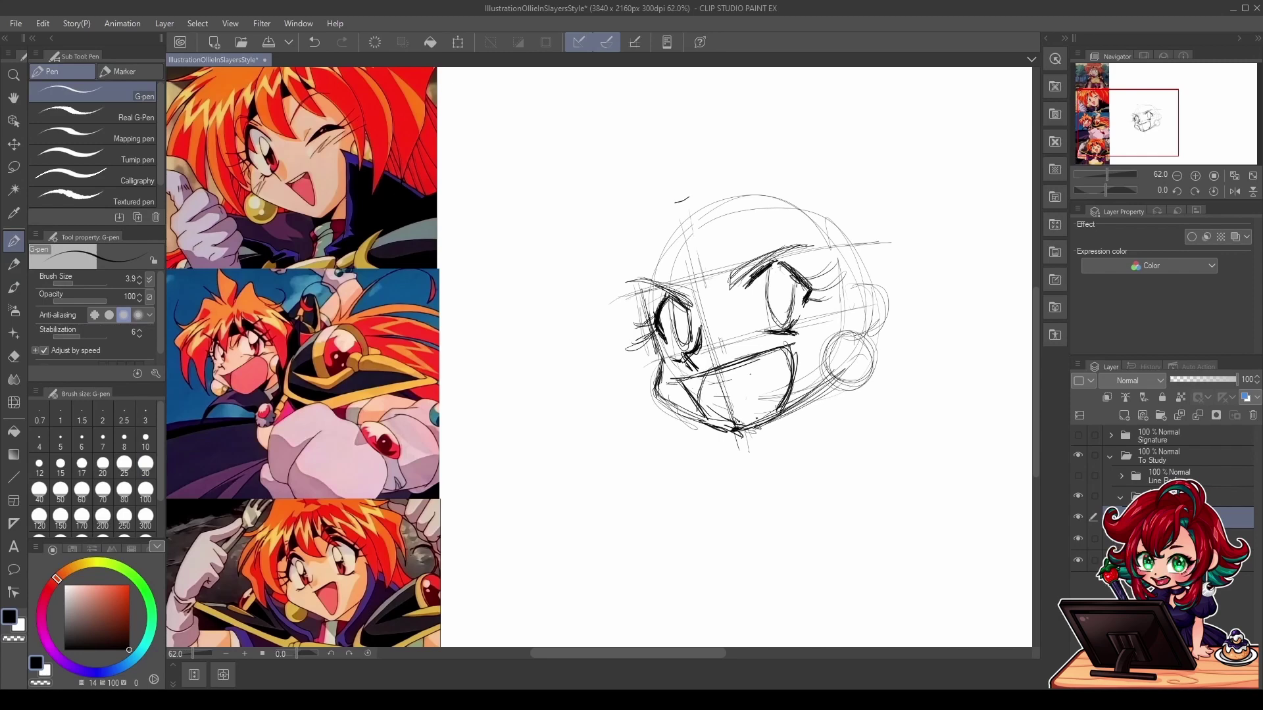
{"action": "mouse_move", "coordinate": [696, 404]}
{"action": "left_mouse_down"}
{"action": "mouse_move", "coordinate": [749, 434]}
{"action": "mouse_move", "coordinate": [800, 398]}
{"action": "left_mouse_up"}
{"action": "mouse_move", "coordinate": [661, 400]}
{"action": "left_mouse_down"}
{"action": "mouse_move", "coordinate": [742, 436]}
{"action": "mouse_move", "coordinate": [802, 402]}
{"action": "left_mouse_up"}
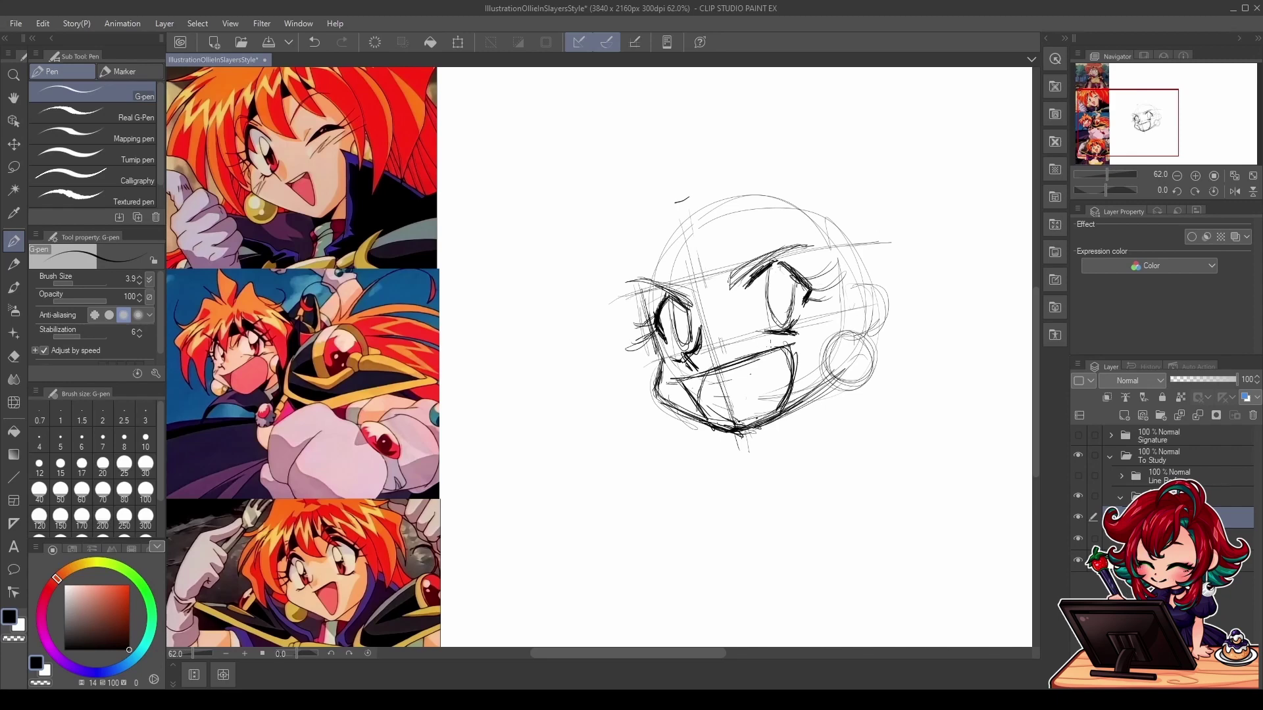
{"action": "mouse_move", "coordinate": [729, 366]}
{"action": "left_mouse_down"}
{"action": "mouse_move", "coordinate": [781, 337]}
{"action": "mouse_move", "coordinate": [795, 361]}
{"action": "mouse_move", "coordinate": [760, 357]}
{"action": "left_mouse_up"}
Step: Clean up the mouth's near corner and add short cheek strokes beneath both eyes
{"action": "key", "text": "e"}
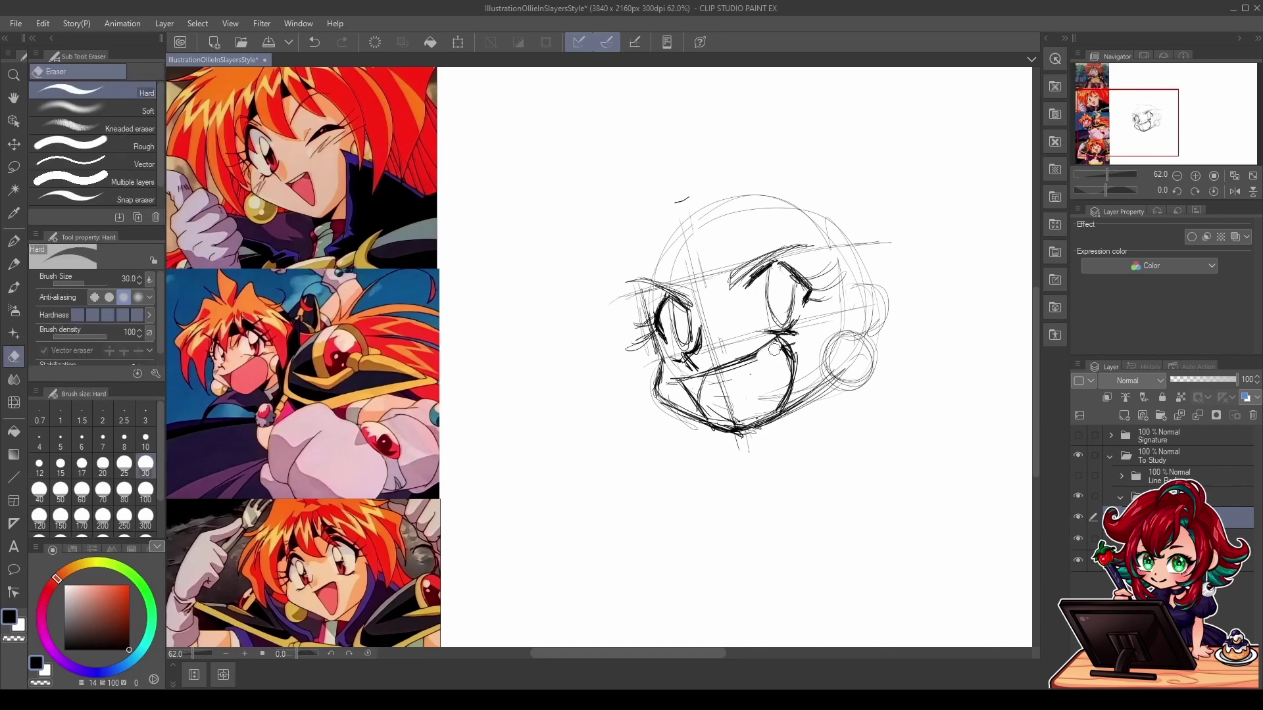
{"action": "left_click", "coordinate": [13, 238]}
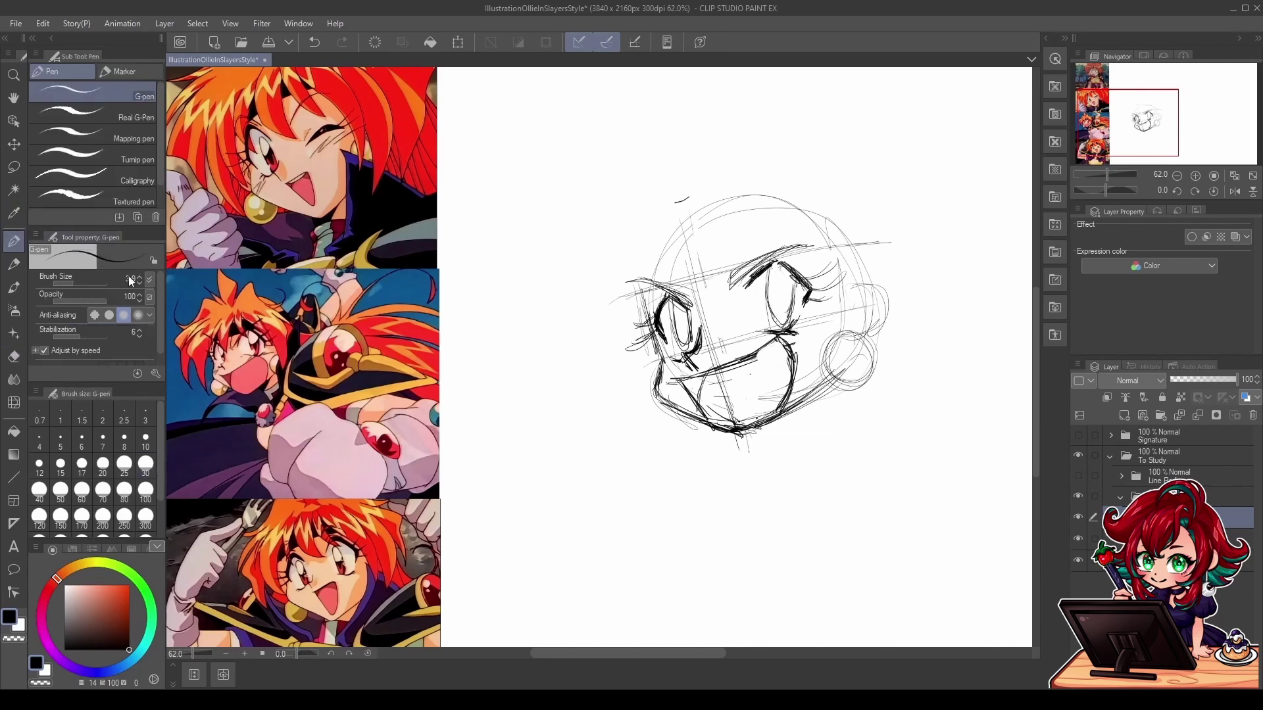
{"action": "left_click_drag", "start_coordinate": [756, 336], "coordinate": [776, 325]}
{"action": "left_click_drag", "start_coordinate": [810, 338], "coordinate": [799, 347]}
{"action": "left_click_drag", "start_coordinate": [681, 359], "coordinate": [670, 373]}
{"action": "left_click_drag", "start_coordinate": [675, 365], "coordinate": [661, 374]}
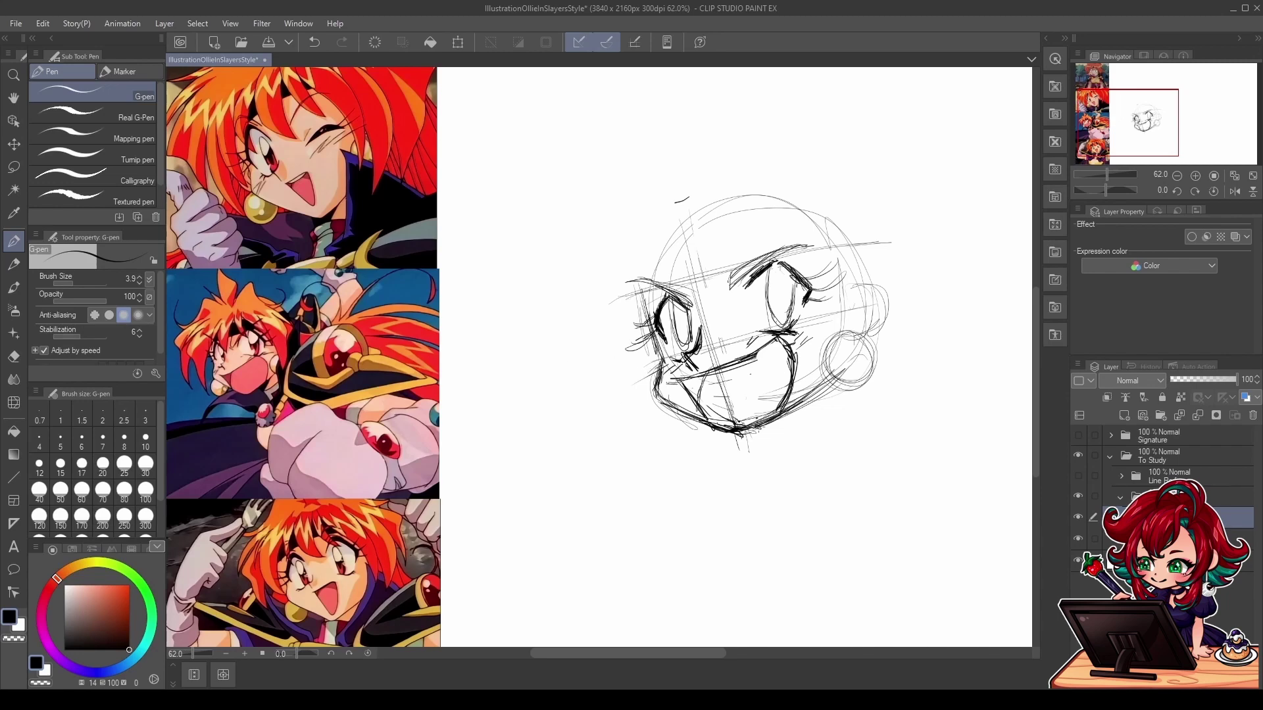
Step: Go over the near round earring and sketch a second one partly hidden behind the far cheek
{"action": "mouse_move", "coordinate": [839, 331]}
{"action": "left_mouse_down"}
{"action": "mouse_move", "coordinate": [820, 353]}
{"action": "mouse_move", "coordinate": [834, 382]}
{"action": "mouse_move", "coordinate": [854, 386]}
{"action": "mouse_move", "coordinate": [870, 354]}
{"action": "left_mouse_up"}
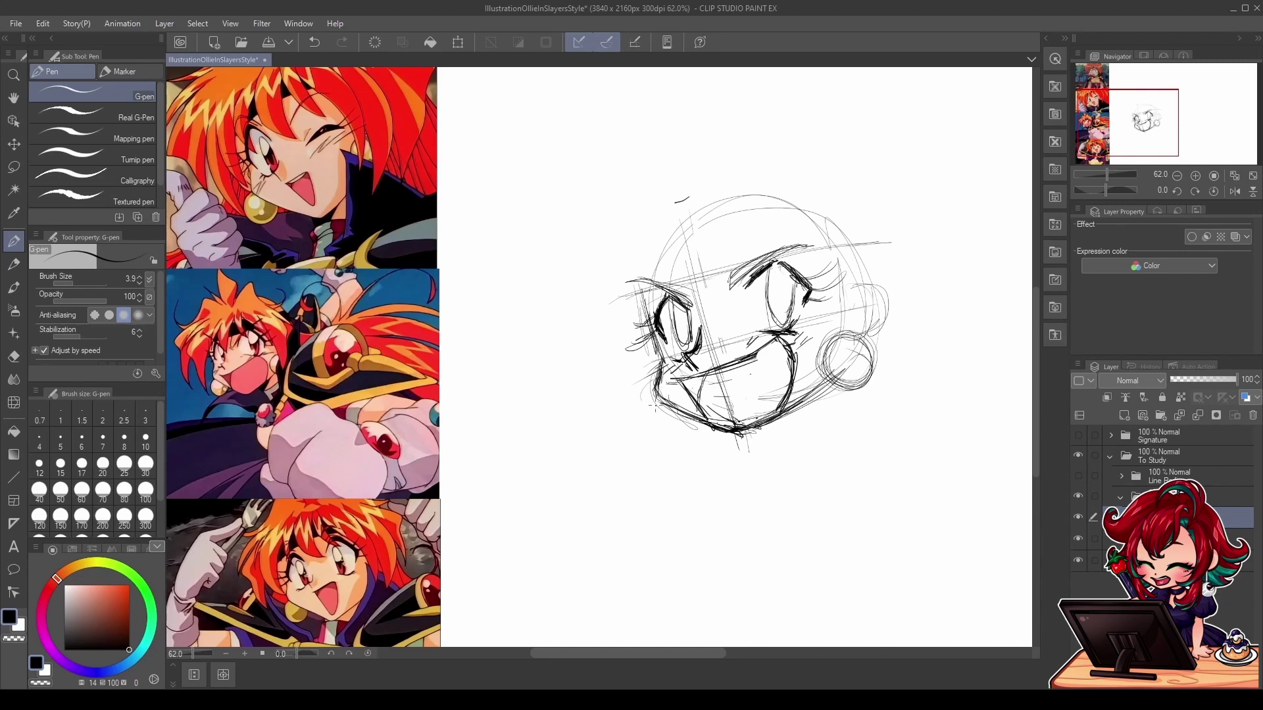
{"action": "left_click_drag", "start_coordinate": [644, 387], "coordinate": [690, 426]}
{"action": "mouse_move", "coordinate": [647, 386]}
{"action": "left_mouse_down"}
{"action": "mouse_move", "coordinate": [649, 427]}
{"action": "mouse_move", "coordinate": [690, 431]}
{"action": "left_mouse_up"}
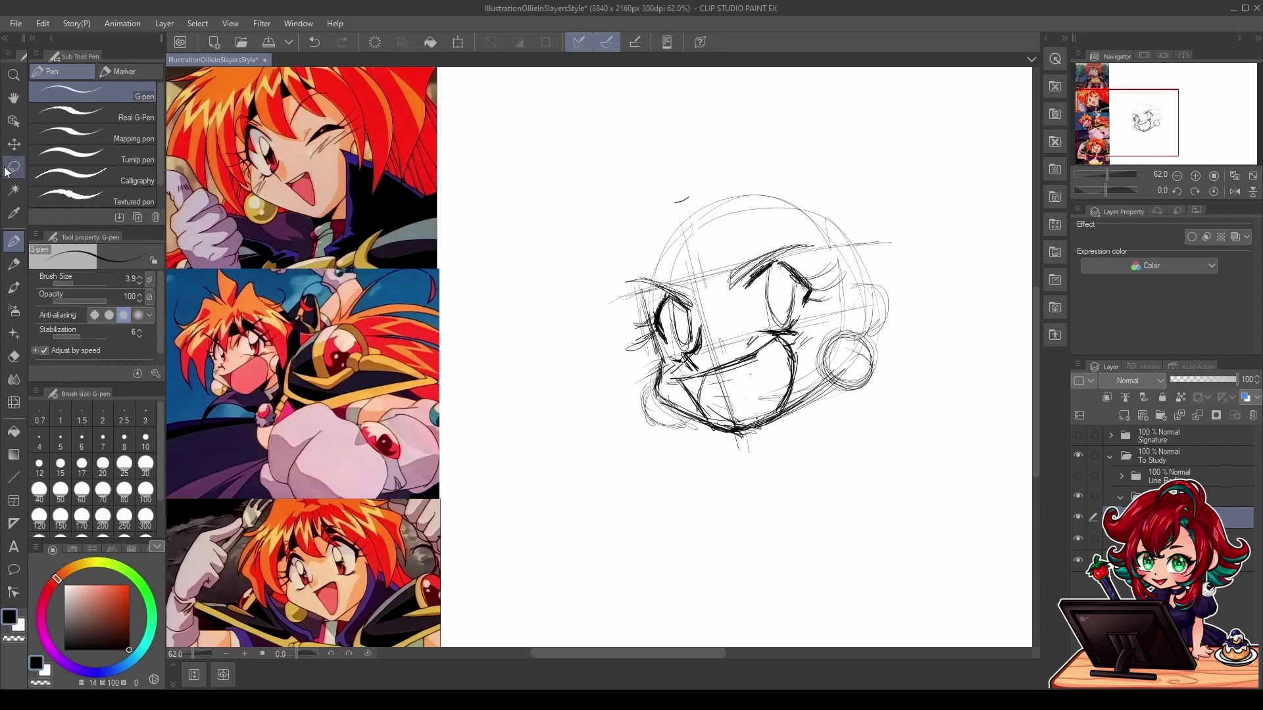
Step: Redraw the near eyebrow thicker and steeper over the eye, and add a small oval highlight inside the near iris
{"action": "left_click_drag", "start_coordinate": [730, 302], "coordinate": [788, 248]}
{"action": "mouse_move", "coordinate": [753, 269]}
{"action": "left_mouse_down"}
{"action": "mouse_move", "coordinate": [804, 240]}
{"action": "mouse_move", "coordinate": [752, 260]}
{"action": "mouse_move", "coordinate": [724, 304]}
{"action": "mouse_move", "coordinate": [786, 242]}
{"action": "left_mouse_up"}
{"action": "key", "text": "e"}
{"action": "key", "text": "p"}
{"action": "left_click_drag", "start_coordinate": [736, 292], "coordinate": [775, 252]}
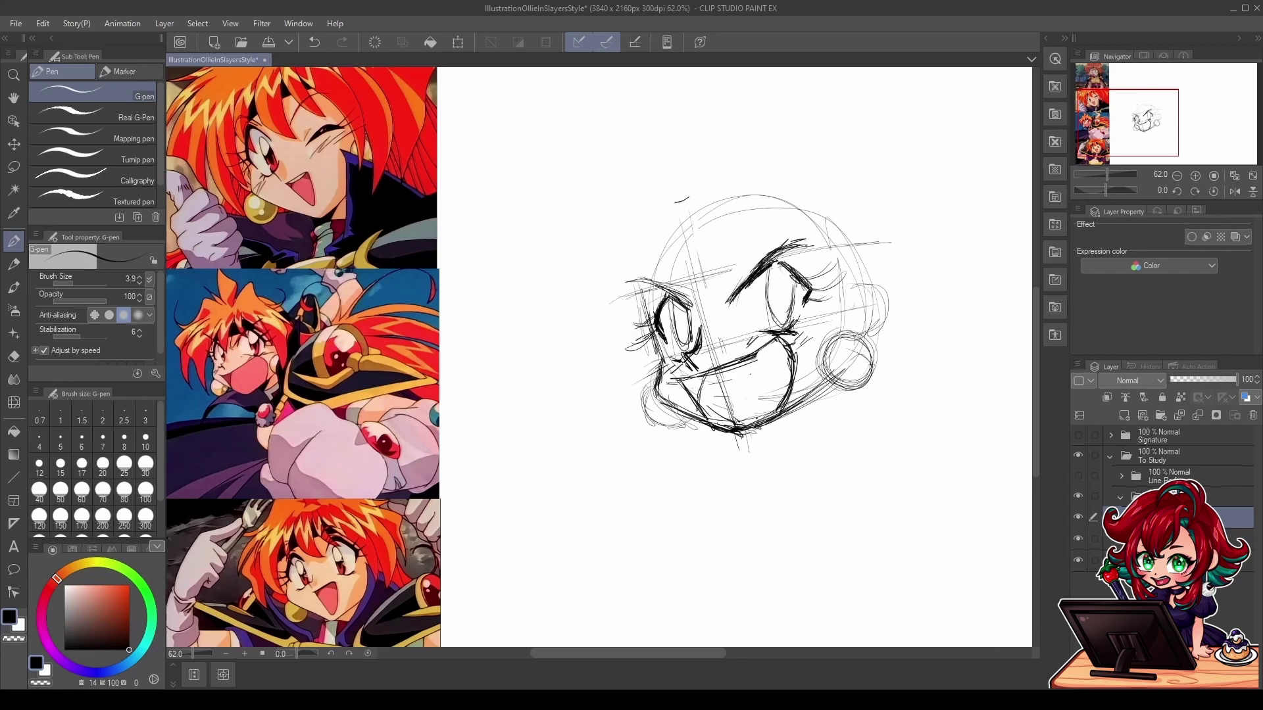
{"action": "mouse_move", "coordinate": [774, 267]}
{"action": "left_mouse_down"}
{"action": "mouse_move", "coordinate": [786, 294]}
{"action": "mouse_move", "coordinate": [775, 292]}
{"action": "left_mouse_up"}
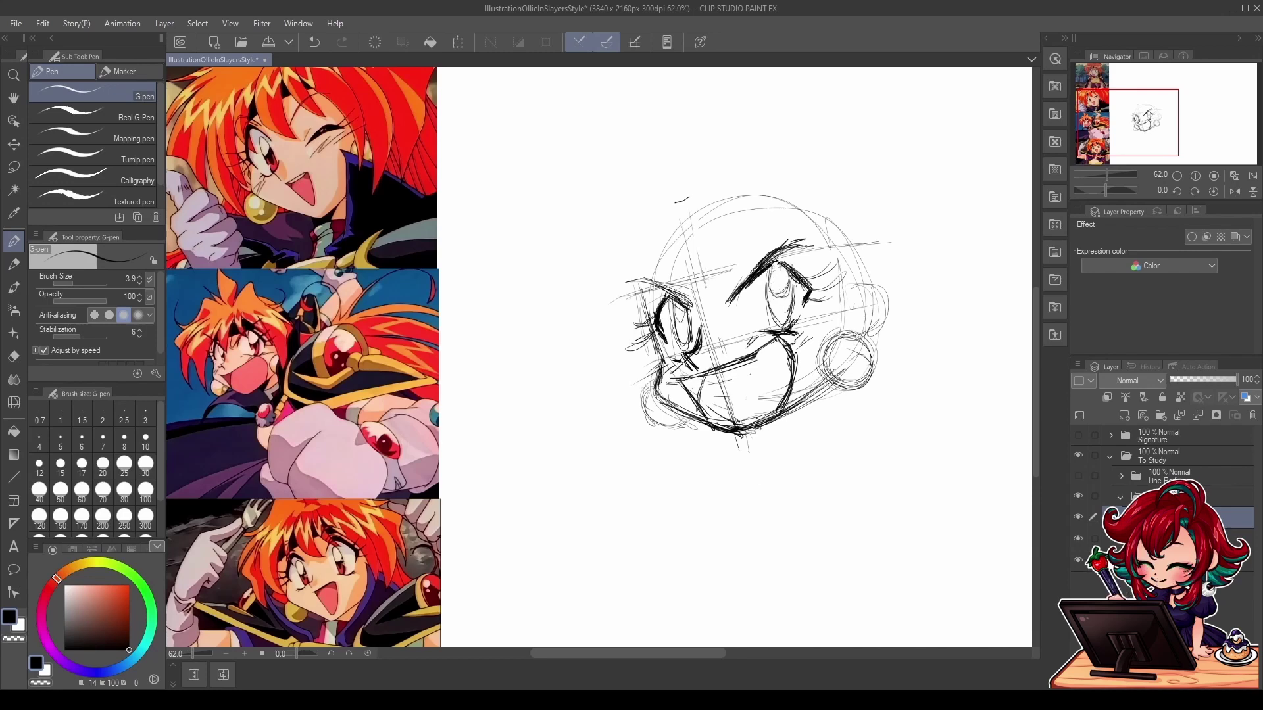
Step: Draw narrow, dark vertical pupils inside the irises of both eyes, going over the far one a second time
{"action": "left_click_drag", "start_coordinate": [684, 316], "coordinate": [676, 334]}
{"action": "left_click_drag", "start_coordinate": [783, 289], "coordinate": [778, 315]}
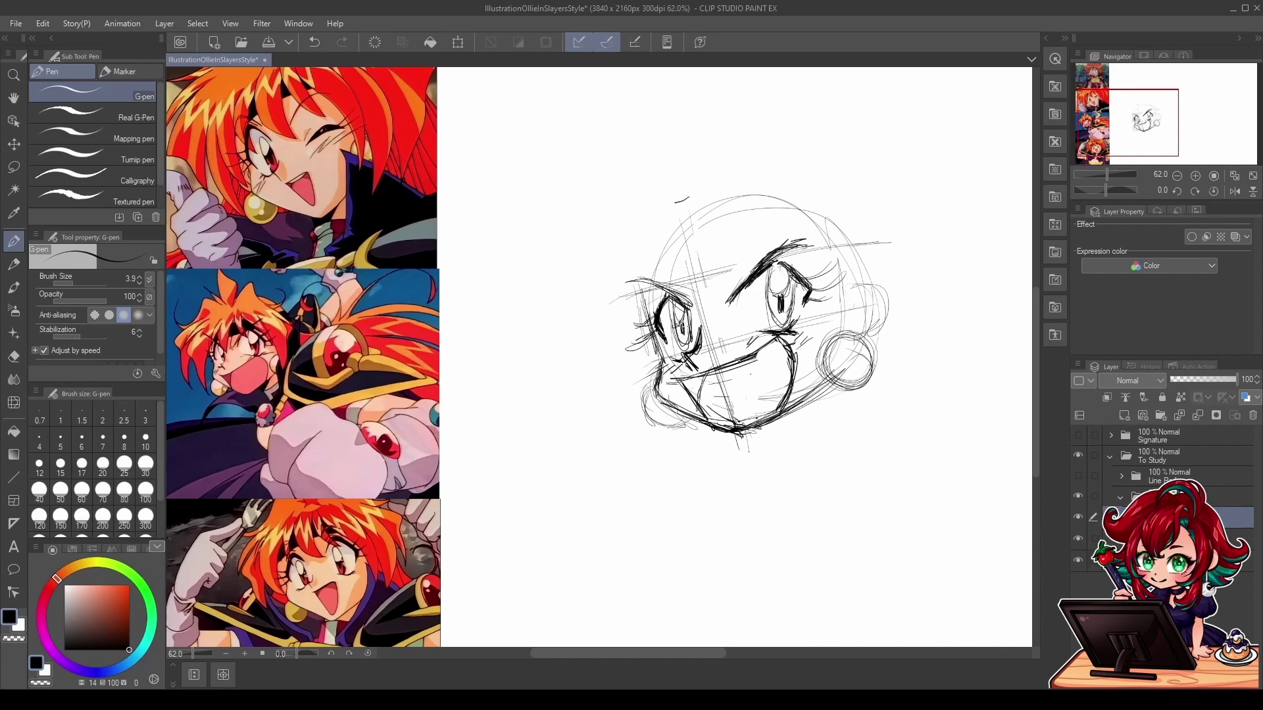
{"action": "left_click_drag", "start_coordinate": [688, 319], "coordinate": [677, 334]}
{"action": "left_click_drag", "start_coordinate": [689, 322], "coordinate": [684, 331]}
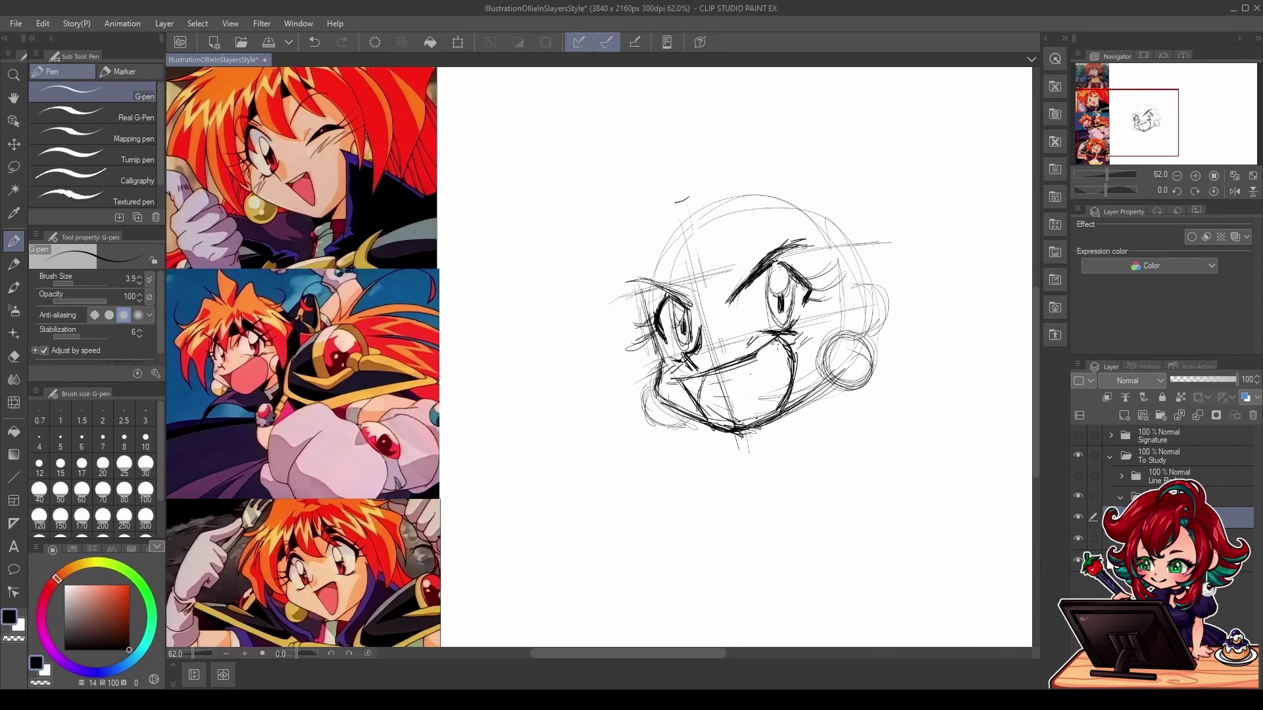
Step: Go lightly over the underside of the jaw and sketch a short curved neck line below it
{"action": "left_click_drag", "start_coordinate": [811, 378], "coordinate": [832, 362]}
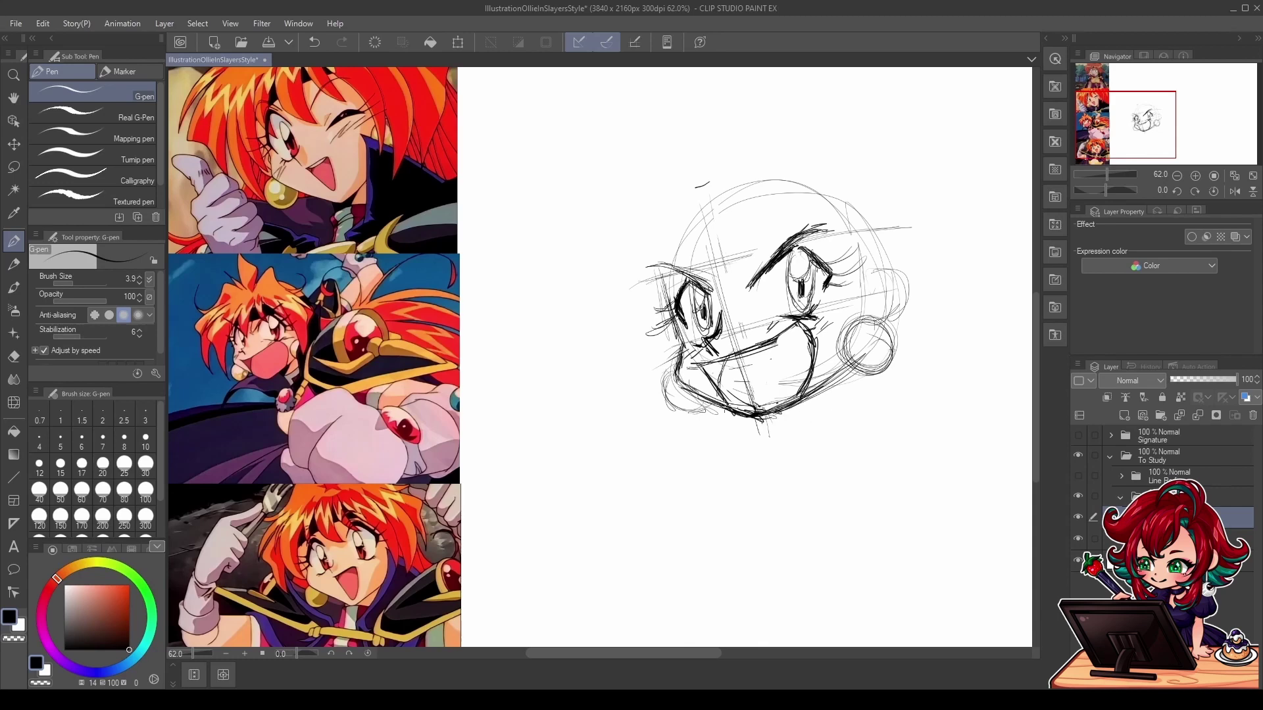
{"action": "left_click_drag", "start_coordinate": [719, 397], "coordinate": [770, 426]}
{"action": "left_click_drag", "start_coordinate": [713, 407], "coordinate": [826, 444]}
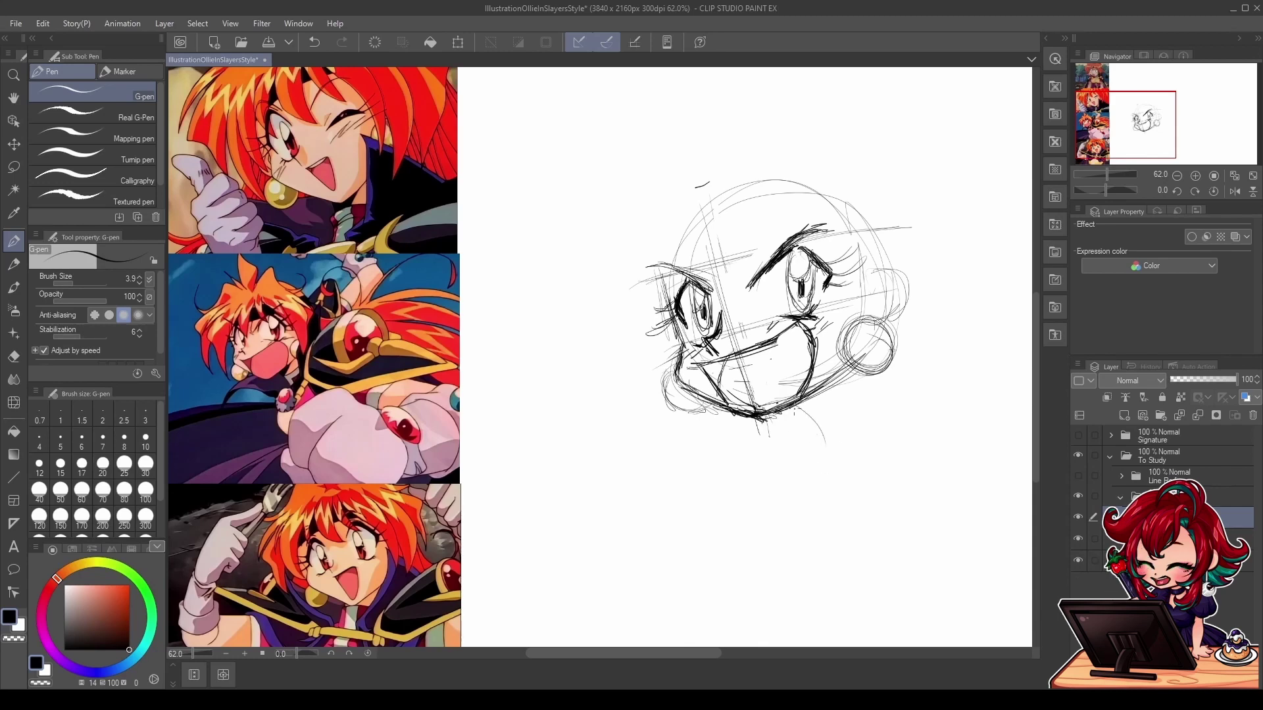
{"action": "mouse_move", "coordinate": [792, 406]}
{"action": "left_mouse_down"}
{"action": "mouse_move", "coordinate": [814, 462]}
{"action": "mouse_move", "coordinate": [806, 423]}
{"action": "left_mouse_up"}
Step: Rough in a higher crown curve over the skull and light guide strokes from the parting down the forehead
{"action": "left_click_drag", "start_coordinate": [826, 381], "coordinate": [800, 456]}
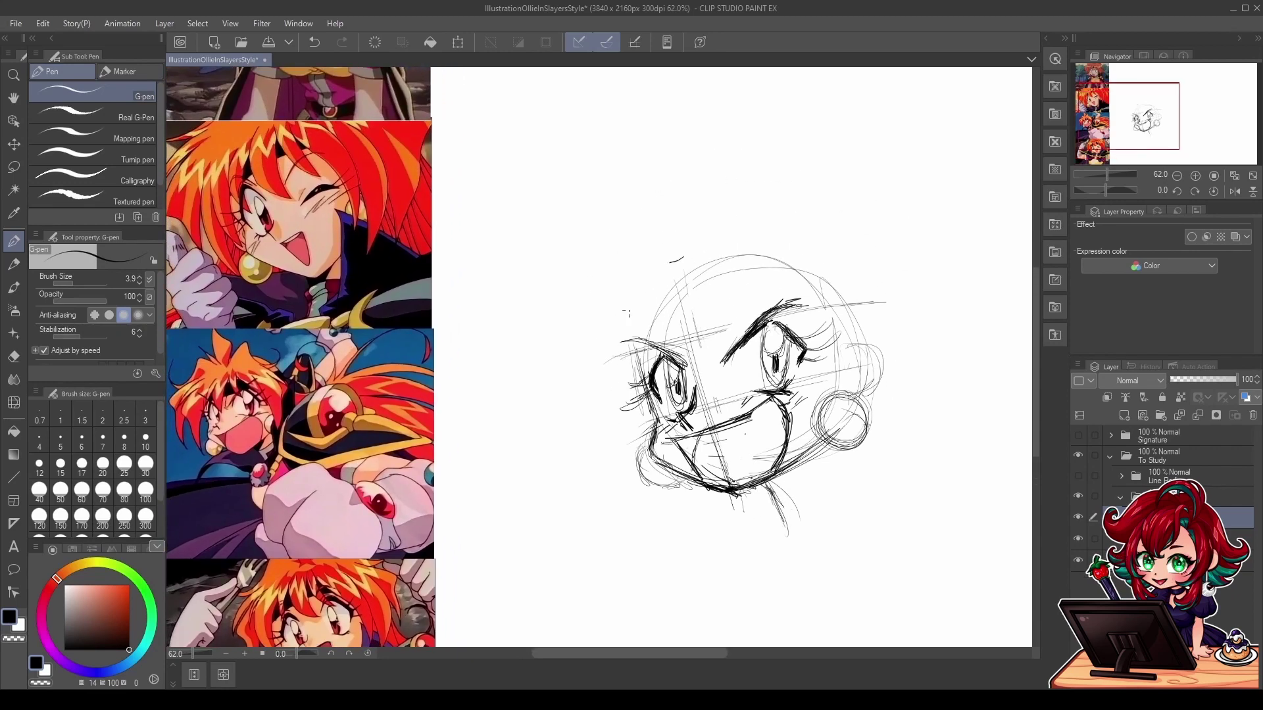
{"action": "mouse_move", "coordinate": [641, 314]}
{"action": "left_mouse_down"}
{"action": "mouse_move", "coordinate": [792, 257]}
{"action": "mouse_move", "coordinate": [859, 316]}
{"action": "mouse_move", "coordinate": [764, 236]}
{"action": "left_mouse_up"}
{"action": "mouse_move", "coordinate": [692, 326]}
{"action": "left_mouse_down"}
{"action": "mouse_move", "coordinate": [722, 272]}
{"action": "mouse_move", "coordinate": [906, 320]}
{"action": "mouse_move", "coordinate": [847, 258]}
{"action": "left_mouse_up"}
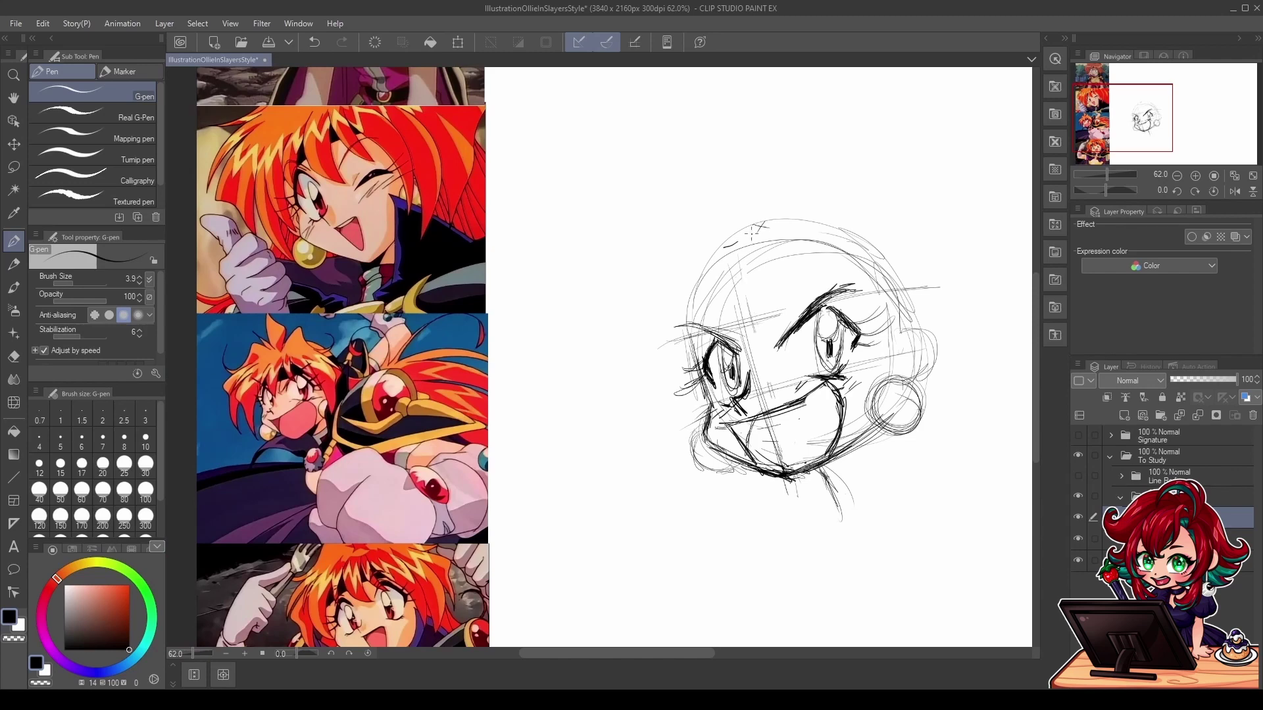
{"action": "left_click_drag", "start_coordinate": [739, 252], "coordinate": [770, 351]}
{"action": "left_click_drag", "start_coordinate": [764, 229], "coordinate": [749, 367]}
Step: Block in the outer hair mass with long, light curves falling from the parting down both sides of the face
{"action": "left_click_drag", "start_coordinate": [786, 205], "coordinate": [910, 289]}
{"action": "mouse_move", "coordinate": [803, 205]}
{"action": "left_mouse_down"}
{"action": "mouse_move", "coordinate": [946, 373]}
{"action": "mouse_move", "coordinate": [934, 454]}
{"action": "left_mouse_up"}
{"action": "mouse_move", "coordinate": [766, 223]}
{"action": "left_mouse_down"}
{"action": "mouse_move", "coordinate": [626, 315]}
{"action": "mouse_move", "coordinate": [645, 474]}
{"action": "left_mouse_up"}
{"action": "left_click_drag", "start_coordinate": [710, 289], "coordinate": [682, 493]}
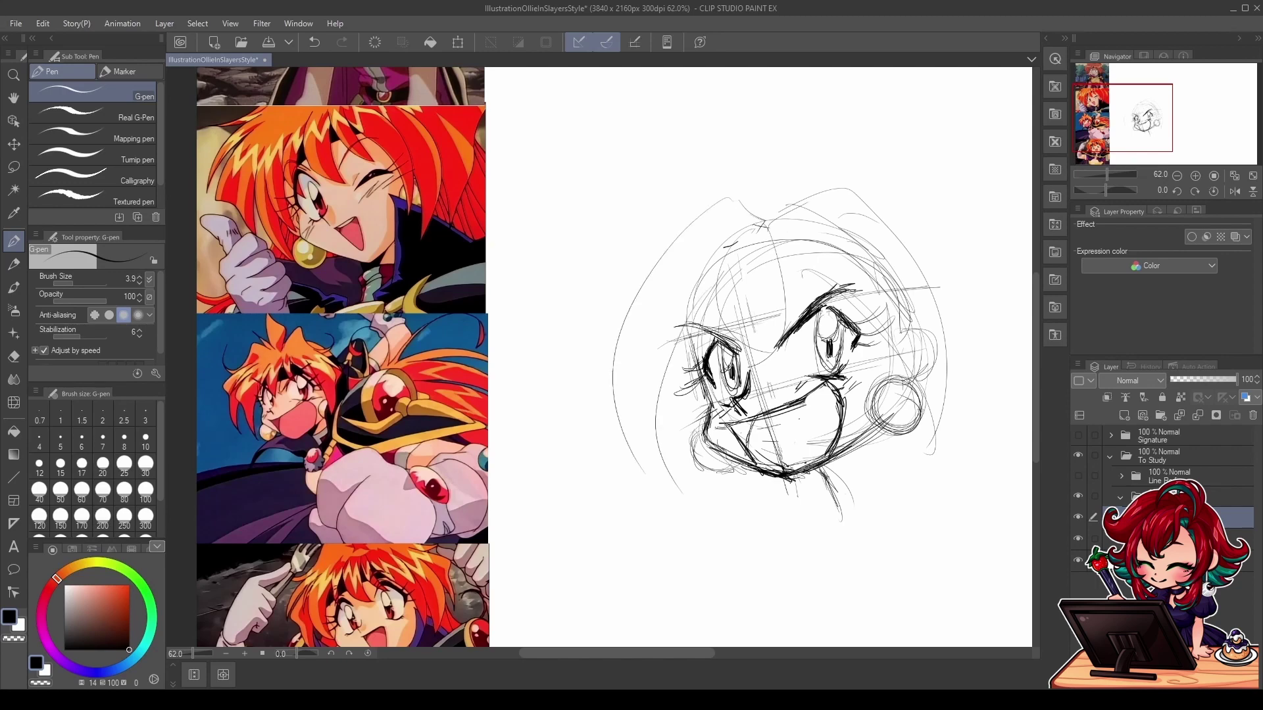
{"action": "left_click_drag", "start_coordinate": [624, 371], "coordinate": [698, 482]}
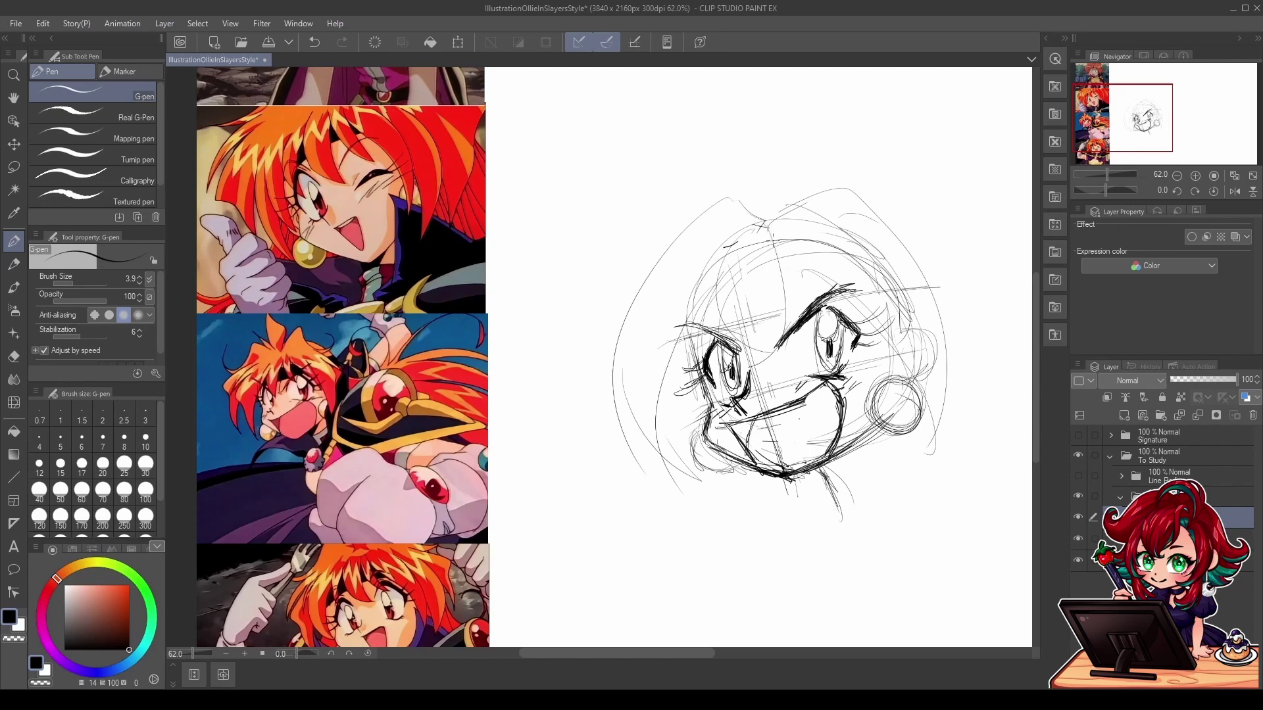
Step: Sketch a long fringe strand sweeping from the parting across the forehead over the near eye, replacing the first attempt
{"action": "left_click_drag", "start_coordinate": [772, 235], "coordinate": [789, 316]}
{"action": "key", "text": "ctrl+z"}
{"action": "left_click_drag", "start_coordinate": [760, 246], "coordinate": [807, 306]}
{"action": "mouse_move", "coordinate": [758, 236]}
{"action": "left_mouse_down"}
{"action": "mouse_move", "coordinate": [802, 305]}
{"action": "mouse_move", "coordinate": [826, 309]}
{"action": "left_mouse_up"}
{"action": "left_click_drag", "start_coordinate": [805, 281], "coordinate": [906, 367]}
Step: Outline the near side of the hair with a raised peak beside the parting and a curled flick below it
{"action": "mouse_move", "coordinate": [763, 218]}
{"action": "left_mouse_down"}
{"action": "mouse_move", "coordinate": [793, 170]}
{"action": "mouse_move", "coordinate": [830, 146]}
{"action": "mouse_move", "coordinate": [878, 214]}
{"action": "mouse_move", "coordinate": [896, 220]}
{"action": "mouse_move", "coordinate": [903, 175]}
{"action": "mouse_move", "coordinate": [928, 246]}
{"action": "left_mouse_up"}
{"action": "left_click_drag", "start_coordinate": [917, 238], "coordinate": [888, 236]}
{"action": "mouse_move", "coordinate": [826, 194]}
{"action": "left_mouse_down"}
{"action": "mouse_move", "coordinate": [967, 289]}
{"action": "mouse_move", "coordinate": [959, 339]}
{"action": "left_mouse_up"}
Step: Redraw the near side lock as a long, overlapping shape tapering to a point below jaw level
{"action": "left_click_drag", "start_coordinate": [885, 244], "coordinate": [931, 475]}
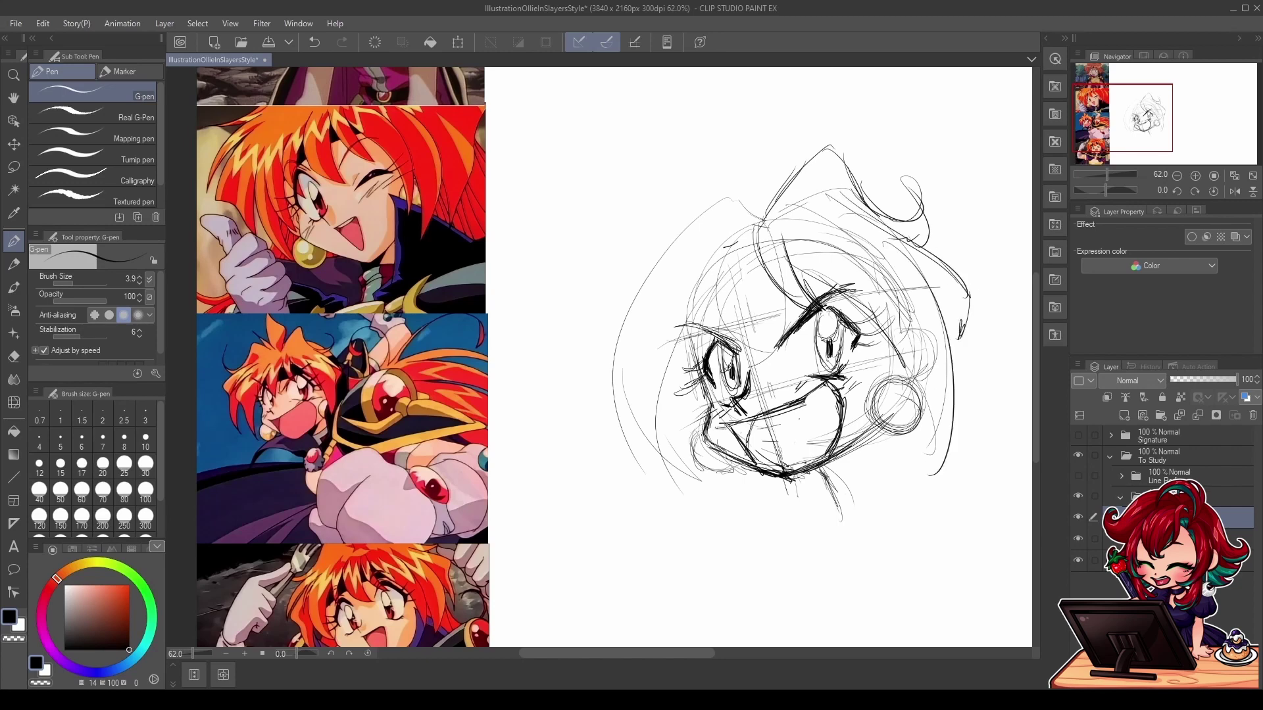
{"action": "left_click_drag", "start_coordinate": [950, 344], "coordinate": [915, 507]}
{"action": "key", "text": "ctrl+z"}
{"action": "key", "text": "ctrl+z"}
{"action": "mouse_move", "coordinate": [919, 265]}
{"action": "left_mouse_down"}
{"action": "mouse_move", "coordinate": [962, 349]}
{"action": "mouse_move", "coordinate": [950, 394]}
{"action": "left_mouse_up"}
{"action": "left_click_drag", "start_coordinate": [921, 299], "coordinate": [944, 483]}
{"action": "left_click_drag", "start_coordinate": [951, 427], "coordinate": [939, 523]}
{"action": "left_click_drag", "start_coordinate": [894, 346], "coordinate": [937, 520]}
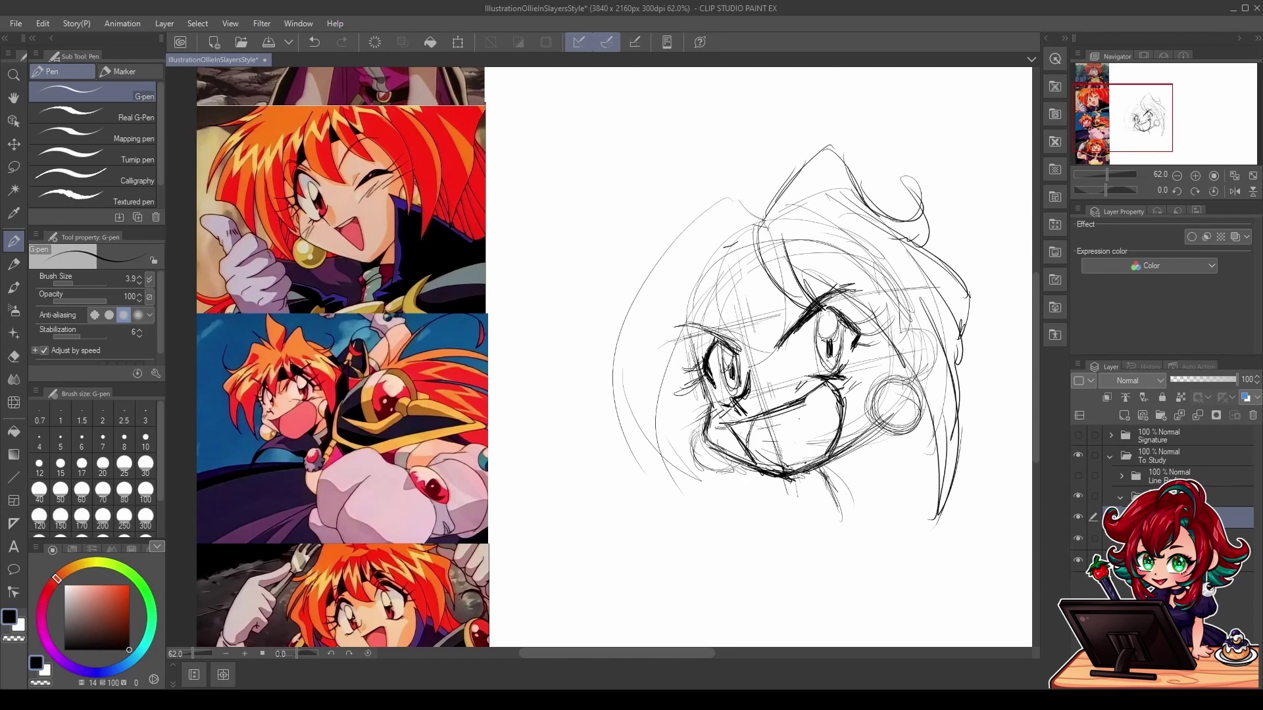
{"action": "left_click_drag", "start_coordinate": [921, 389], "coordinate": [933, 542]}
Step: Add fringe strands past the near temple toward the earring, and go over the upper edge of the outer side lock
{"action": "left_click_drag", "start_coordinate": [830, 280], "coordinate": [881, 360]}
{"action": "left_click_drag", "start_coordinate": [868, 285], "coordinate": [883, 363]}
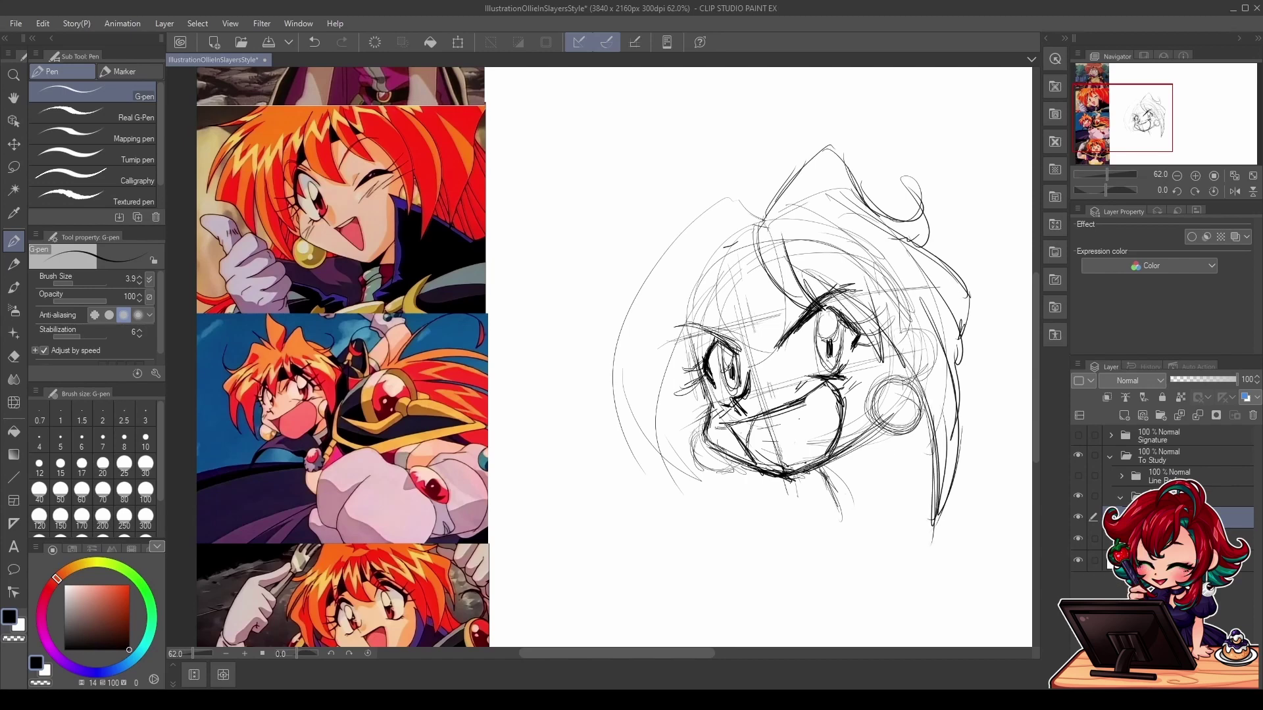
{"action": "mouse_move", "coordinate": [854, 242]}
{"action": "left_mouse_down"}
{"action": "mouse_move", "coordinate": [882, 346]}
{"action": "mouse_move", "coordinate": [875, 435]}
{"action": "left_mouse_up"}
{"action": "left_click_drag", "start_coordinate": [892, 382], "coordinate": [916, 415]}
{"action": "left_click_drag", "start_coordinate": [930, 284], "coordinate": [953, 387]}
{"action": "left_click_drag", "start_coordinate": [923, 292], "coordinate": [940, 342]}
Step: Sketch a pointed fringe lock falling between the eyes and shorter strands from the parting toward the far temple
{"action": "left_click_drag", "start_coordinate": [764, 266], "coordinate": [760, 369]}
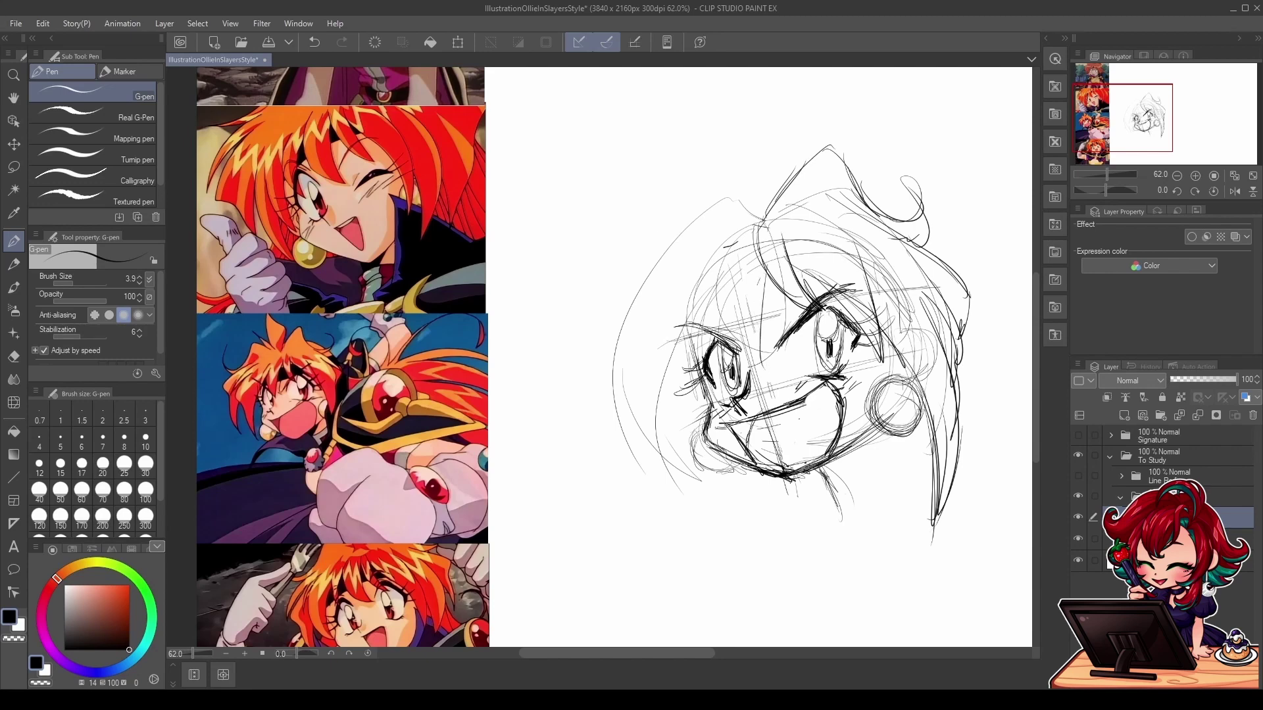
{"action": "mouse_move", "coordinate": [766, 237]}
{"action": "left_mouse_down"}
{"action": "mouse_move", "coordinate": [720, 380]}
{"action": "mouse_move", "coordinate": [713, 273]}
{"action": "left_mouse_up"}
{"action": "left_click_drag", "start_coordinate": [752, 214], "coordinate": [721, 315]}
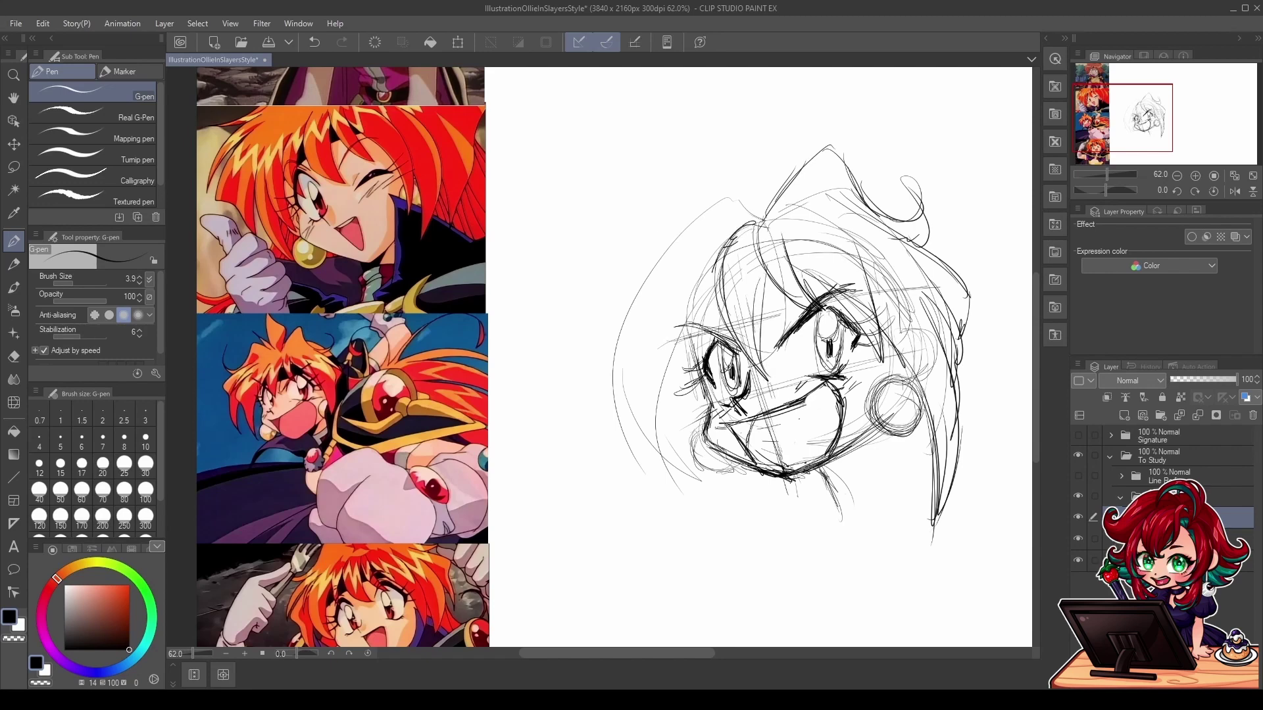
{"action": "left_click_drag", "start_coordinate": [751, 274], "coordinate": [724, 370]}
{"action": "left_click_drag", "start_coordinate": [728, 231], "coordinate": [727, 273]}
Step: Erase the overlapping lines around the parting and sketch an upright, leaf-shaped hair tuft with a smaller side spike there
{"action": "key", "text": "e"}
{"action": "mouse_move", "coordinate": [775, 214]}
{"action": "left_mouse_down"}
{"action": "mouse_move", "coordinate": [750, 241]}
{"action": "mouse_move", "coordinate": [802, 202]}
{"action": "left_mouse_up"}
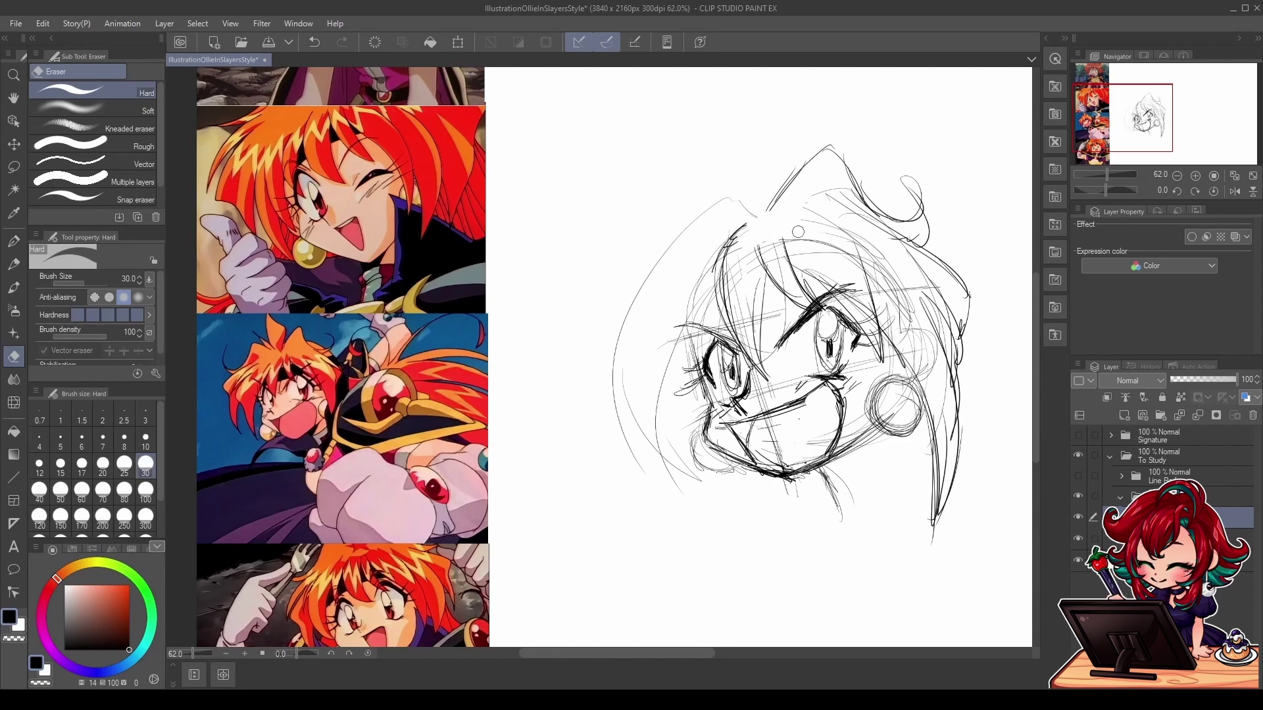
{"action": "key", "text": "p"}
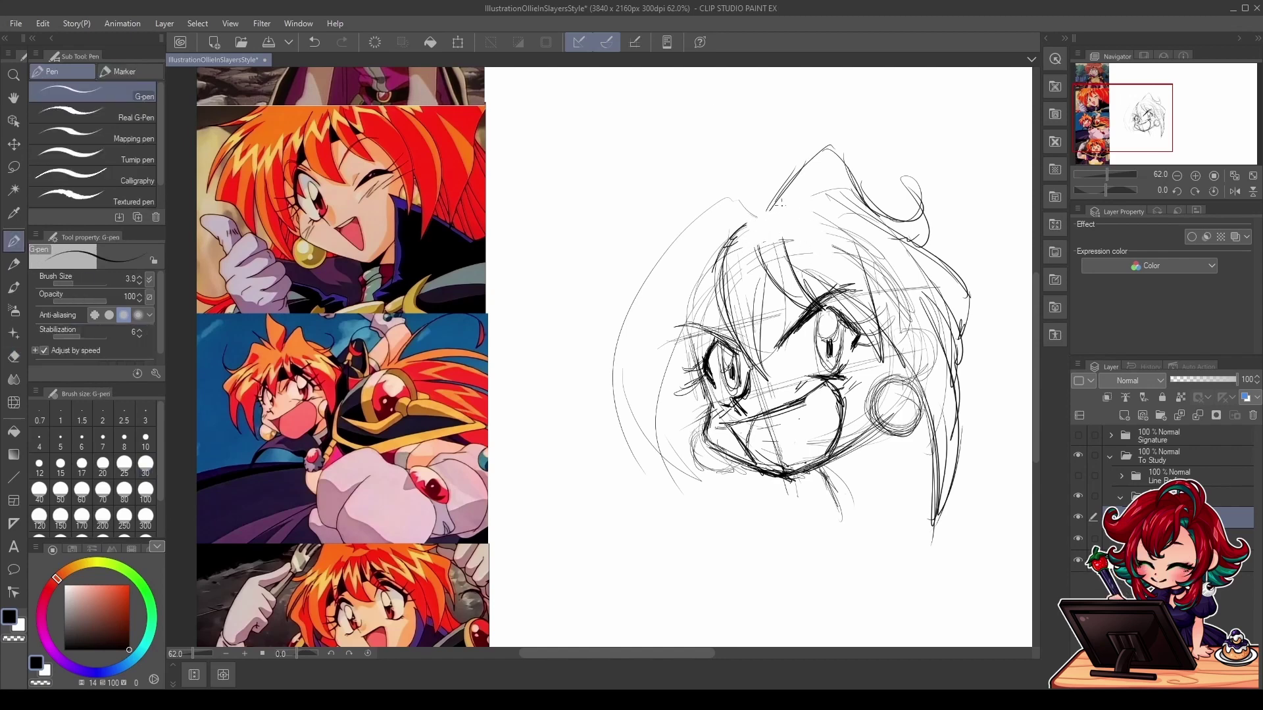
{"action": "mouse_move", "coordinate": [742, 105]}
{"action": "left_mouse_down"}
{"action": "mouse_move", "coordinate": [773, 136]}
{"action": "mouse_move", "coordinate": [770, 222]}
{"action": "left_mouse_up"}
{"action": "left_click_drag", "start_coordinate": [793, 168], "coordinate": [776, 194]}
{"action": "left_click_drag", "start_coordinate": [777, 196], "coordinate": [766, 230]}
{"action": "mouse_move", "coordinate": [794, 166]}
{"action": "left_mouse_down"}
{"action": "mouse_move", "coordinate": [771, 207]}
{"action": "mouse_move", "coordinate": [738, 92]}
{"action": "mouse_move", "coordinate": [729, 182]}
{"action": "left_mouse_up"}
Step: Outline the far side of the hair with an outward-curling flick and a long side lock tapering below the chin
{"action": "mouse_move", "coordinate": [731, 104]}
{"action": "left_mouse_down"}
{"action": "mouse_move", "coordinate": [757, 202]}
{"action": "mouse_move", "coordinate": [680, 144]}
{"action": "mouse_move", "coordinate": [746, 196]}
{"action": "mouse_move", "coordinate": [695, 192]}
{"action": "mouse_move", "coordinate": [644, 286]}
{"action": "left_mouse_up"}
{"action": "mouse_move", "coordinate": [672, 224]}
{"action": "left_mouse_down"}
{"action": "mouse_move", "coordinate": [594, 291]}
{"action": "mouse_move", "coordinate": [603, 268]}
{"action": "mouse_move", "coordinate": [581, 316]}
{"action": "mouse_move", "coordinate": [618, 345]}
{"action": "left_mouse_up"}
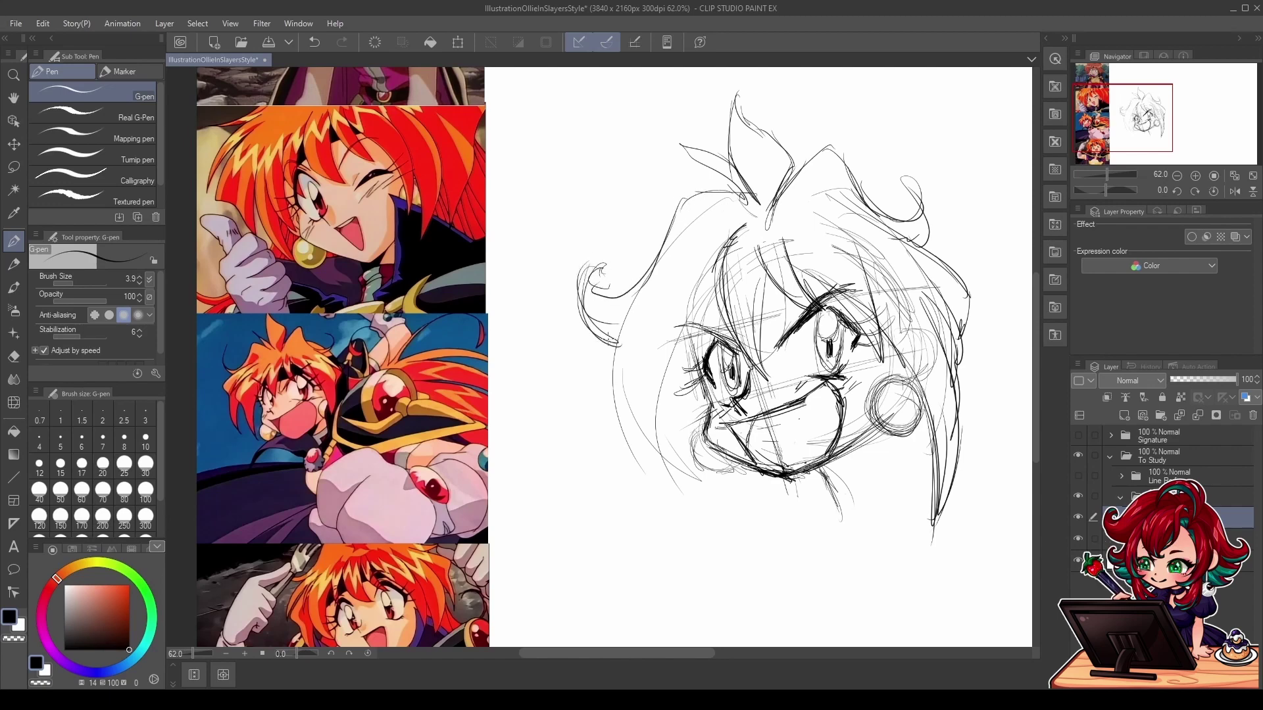
{"action": "left_click_drag", "start_coordinate": [677, 273], "coordinate": [613, 368]}
{"action": "mouse_move", "coordinate": [643, 306]}
{"action": "left_mouse_down"}
{"action": "mouse_move", "coordinate": [609, 391]}
{"action": "mouse_move", "coordinate": [656, 473]}
{"action": "left_mouse_up"}
{"action": "left_click_drag", "start_coordinate": [633, 421], "coordinate": [706, 535]}
{"action": "left_click_drag", "start_coordinate": [680, 356], "coordinate": [656, 427]}
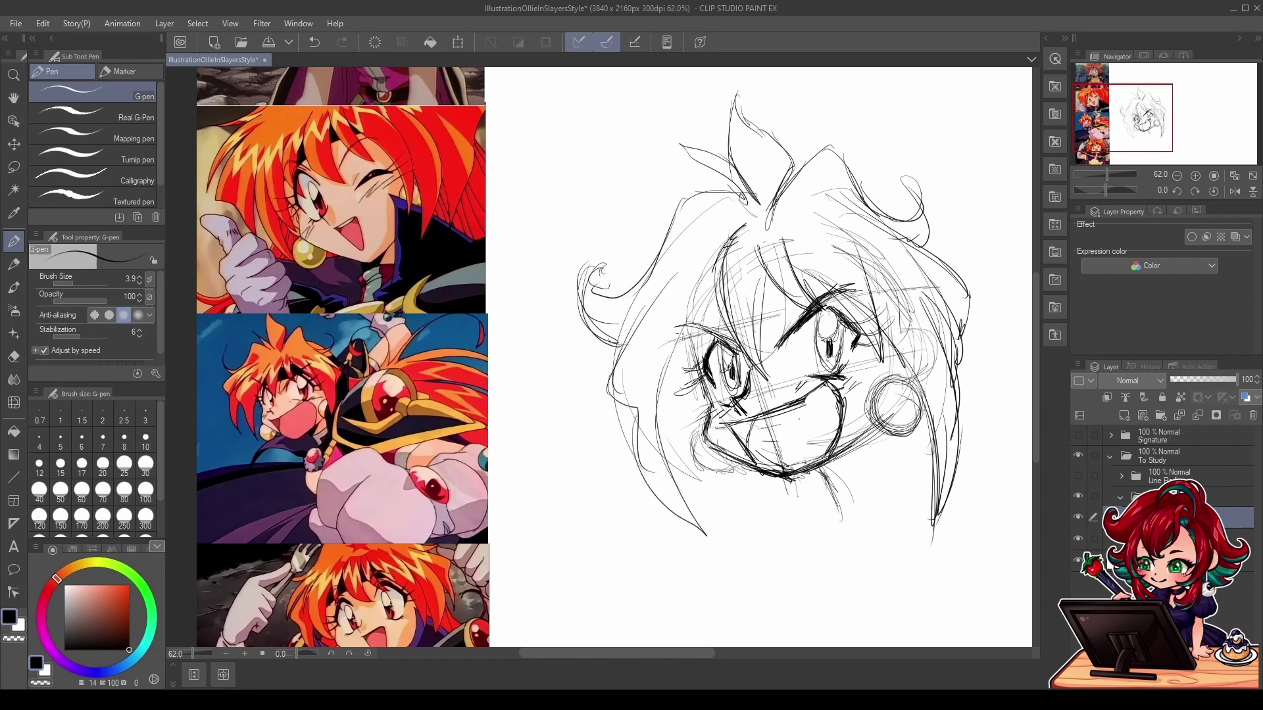
Step: Add inner contour strands to the far side lock, running past the cheek to pointed tips below the chin
{"action": "mouse_move", "coordinate": [682, 331]}
{"action": "left_mouse_down"}
{"action": "mouse_move", "coordinate": [668, 460]}
{"action": "mouse_move", "coordinate": [688, 514]}
{"action": "left_mouse_up"}
{"action": "left_click_drag", "start_coordinate": [709, 402], "coordinate": [725, 522]}
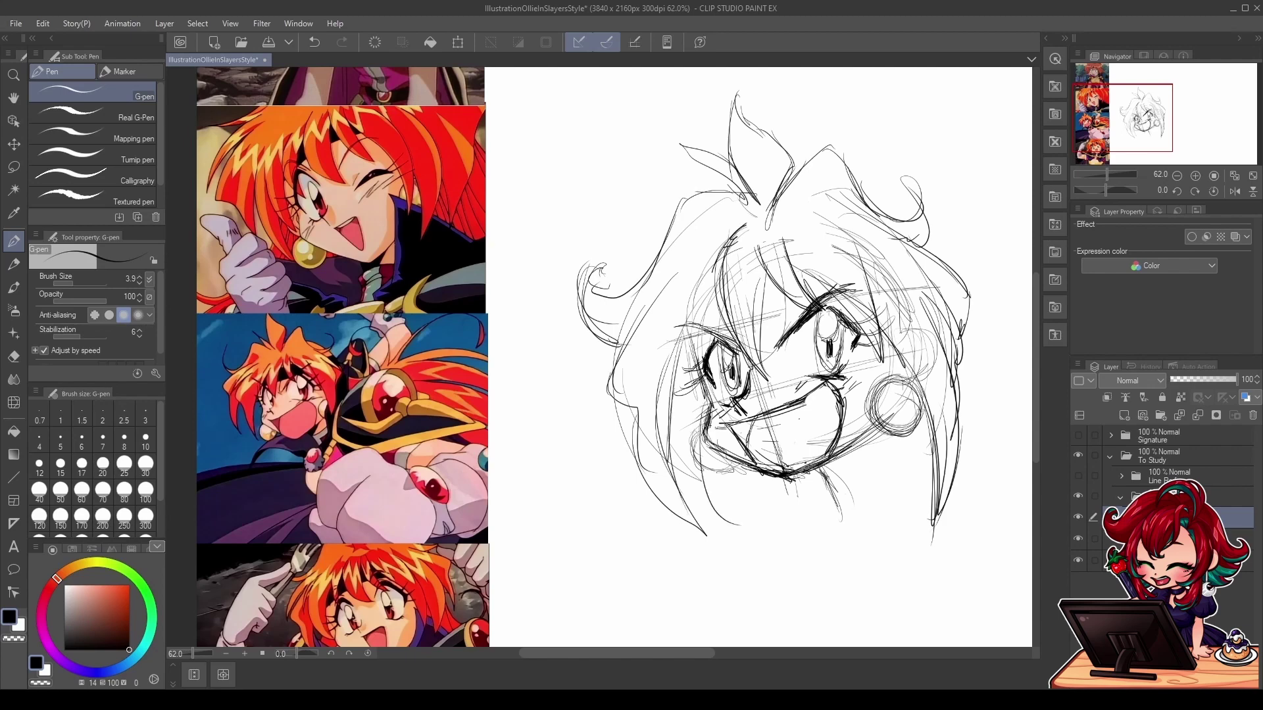
{"action": "left_click_drag", "start_coordinate": [699, 427], "coordinate": [744, 539]}
{"action": "left_click_drag", "start_coordinate": [660, 398], "coordinate": [737, 541]}
Step: Sketch fringe strands falling over the far eye and darken the upper mouth line
{"action": "mouse_move", "coordinate": [721, 233]}
{"action": "left_mouse_down"}
{"action": "mouse_move", "coordinate": [684, 336]}
{"action": "mouse_move", "coordinate": [700, 364]}
{"action": "left_mouse_up"}
{"action": "left_click_drag", "start_coordinate": [692, 269], "coordinate": [688, 383]}
{"action": "mouse_move", "coordinate": [710, 291]}
{"action": "left_mouse_down"}
{"action": "mouse_move", "coordinate": [698, 408]}
{"action": "mouse_move", "coordinate": [789, 405]}
{"action": "mouse_move", "coordinate": [831, 384]}
{"action": "mouse_move", "coordinate": [839, 450]}
{"action": "left_mouse_up"}
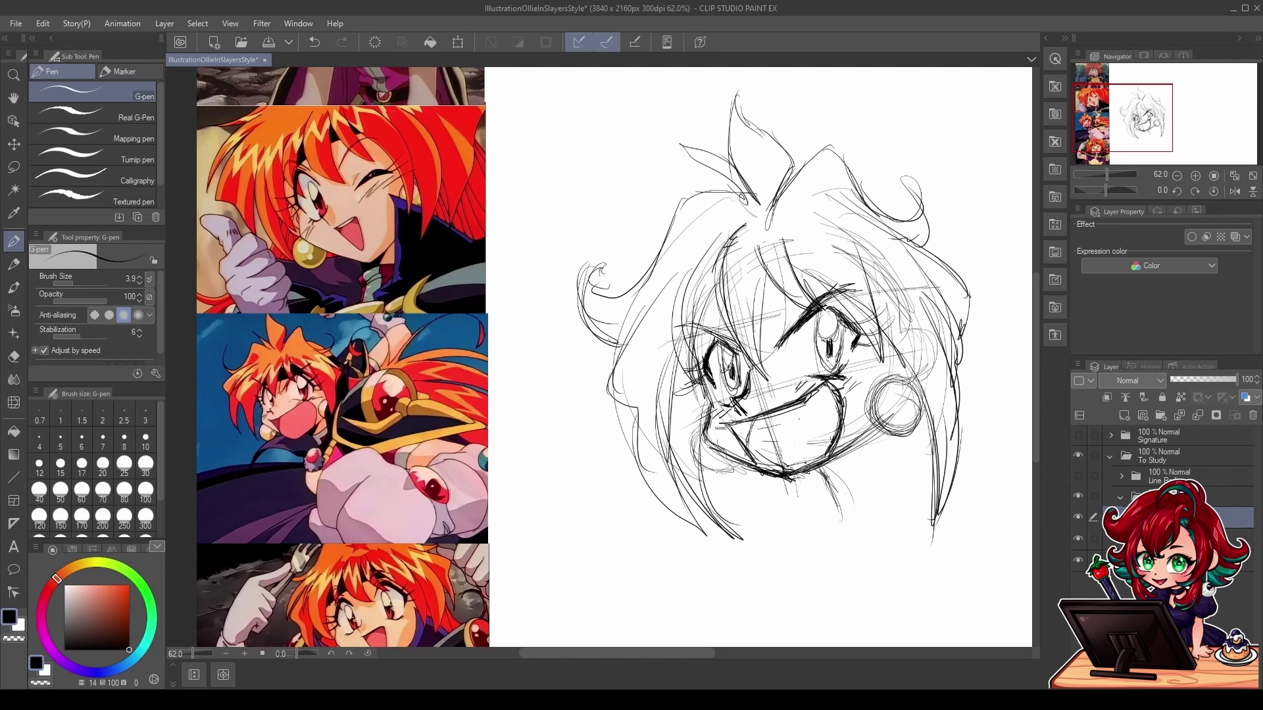
Step: Thicken the near-side fringe with extra strands across the temple and crown, and touch up the base of the tuft
{"action": "left_click_drag", "start_coordinate": [812, 231], "coordinate": [770, 265]}
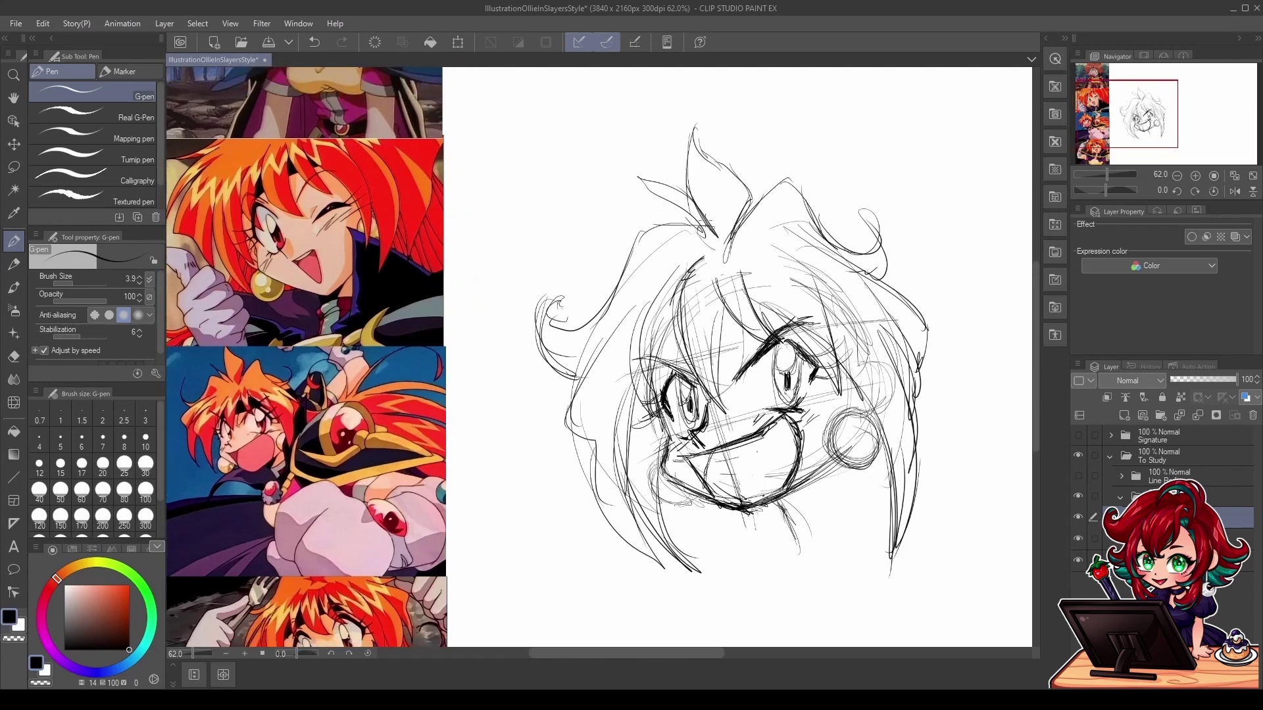
{"action": "mouse_move", "coordinate": [715, 266]}
{"action": "left_mouse_down"}
{"action": "mouse_move", "coordinate": [789, 247]}
{"action": "mouse_move", "coordinate": [874, 376]}
{"action": "left_mouse_up"}
{"action": "left_click_drag", "start_coordinate": [874, 321], "coordinate": [875, 410]}
{"action": "mouse_move", "coordinate": [821, 261]}
{"action": "left_mouse_down"}
{"action": "mouse_move", "coordinate": [870, 361]}
{"action": "mouse_move", "coordinate": [842, 279]}
{"action": "left_mouse_up"}
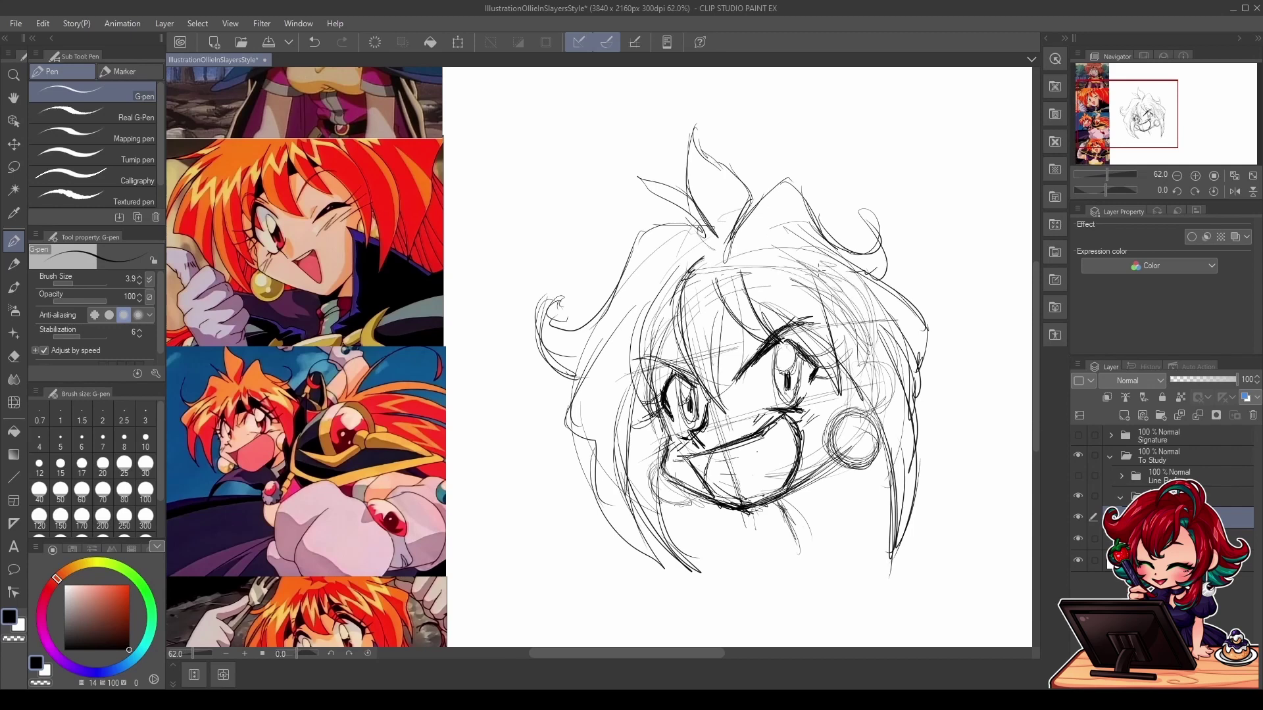
{"action": "mouse_move", "coordinate": [773, 256]}
{"action": "left_mouse_down"}
{"action": "mouse_move", "coordinate": [845, 276]}
{"action": "mouse_move", "coordinate": [813, 267]}
{"action": "left_mouse_up"}
{"action": "left_click_drag", "start_coordinate": [702, 208], "coordinate": [681, 227]}
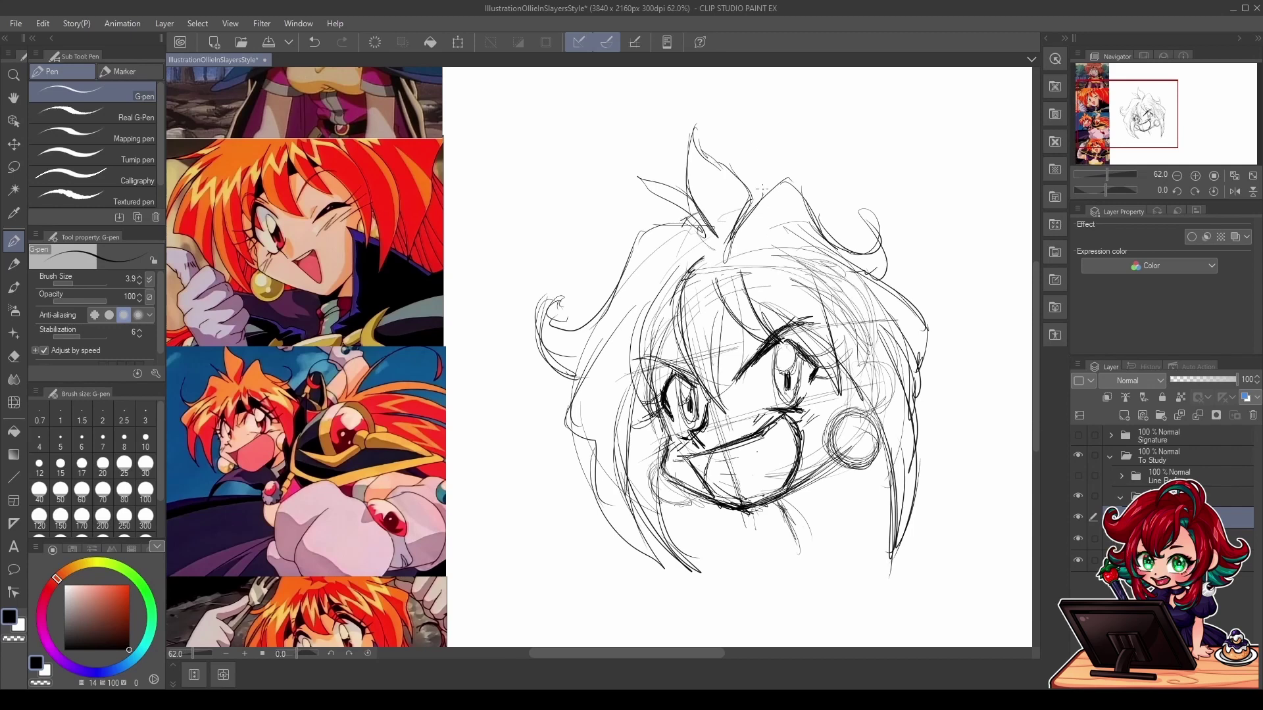
Step: Sketch loose back hair behind the near side, sweeping outward from the curled flick into a long, upturned tip
{"action": "mouse_move", "coordinate": [820, 207]}
{"action": "left_mouse_down"}
{"action": "mouse_move", "coordinate": [868, 221]}
{"action": "mouse_move", "coordinate": [931, 280]}
{"action": "left_mouse_up"}
{"action": "left_click_drag", "start_coordinate": [855, 231], "coordinate": [937, 349]}
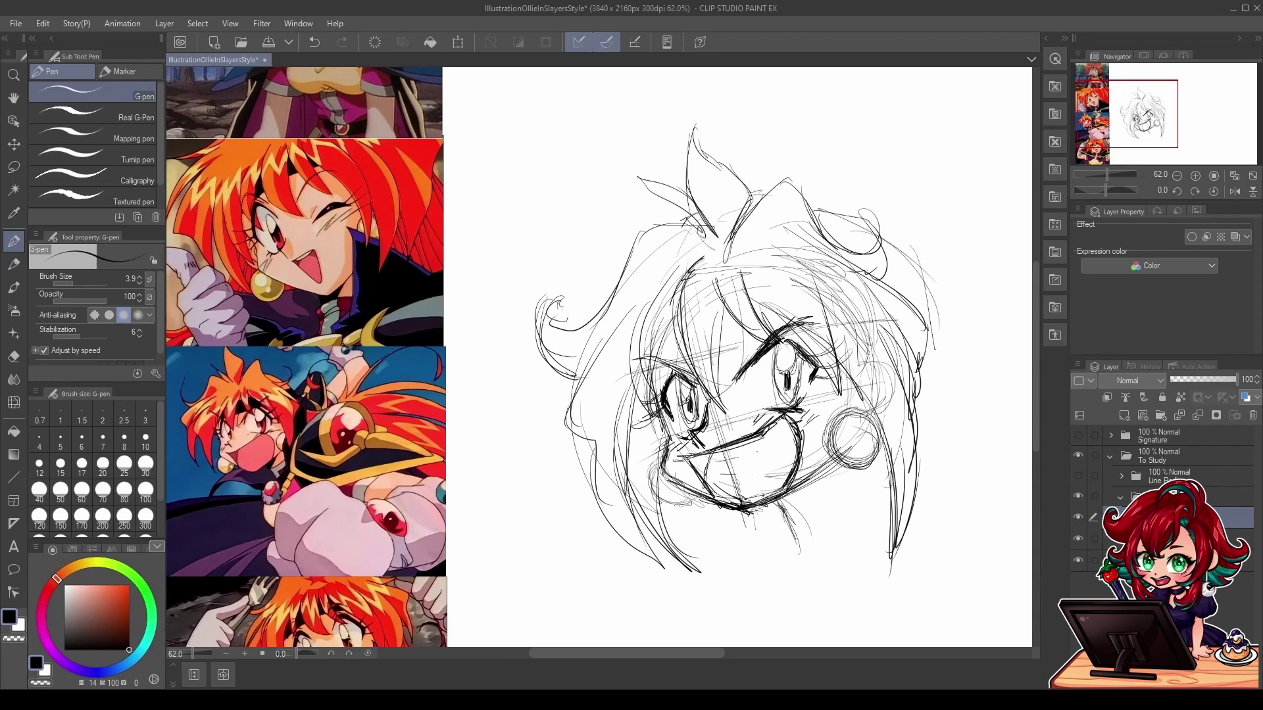
{"action": "left_click_drag", "start_coordinate": [911, 257], "coordinate": [935, 384]}
{"action": "left_click_drag", "start_coordinate": [881, 227], "coordinate": [967, 379]}
{"action": "left_click_drag", "start_coordinate": [934, 315], "coordinate": [1023, 395]}
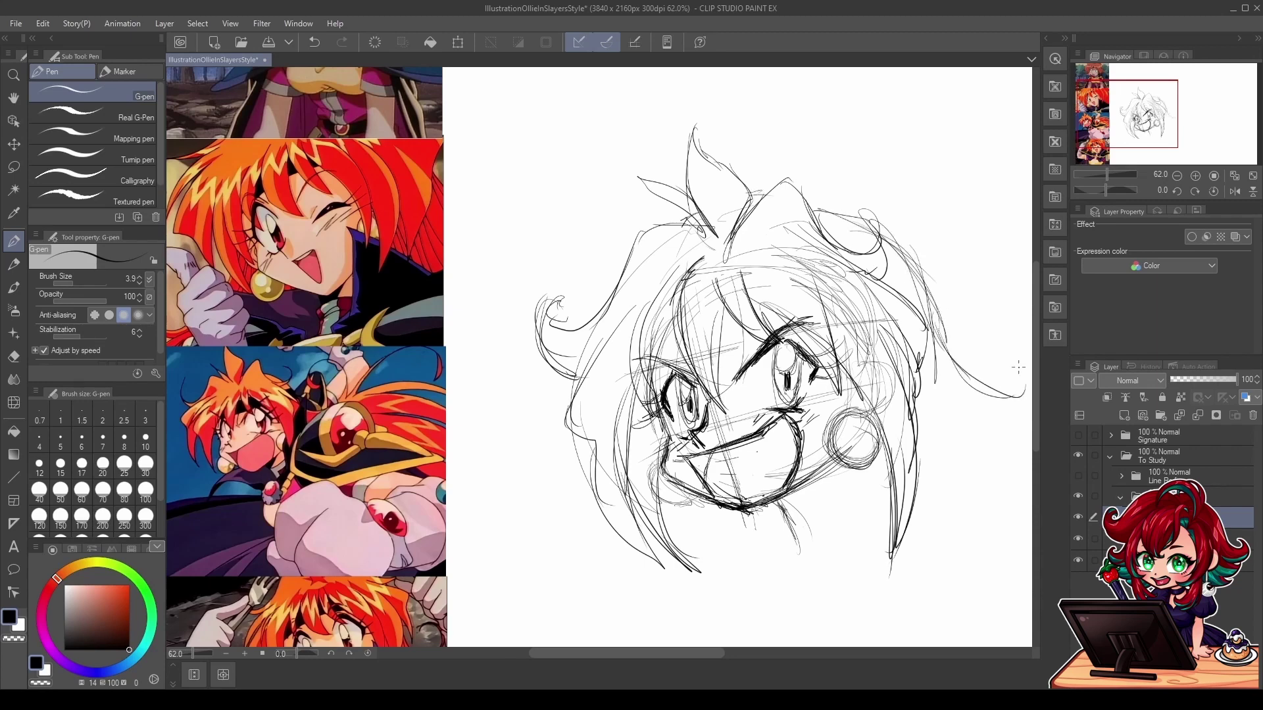
{"action": "left_click_drag", "start_coordinate": [947, 372], "coordinate": [1000, 408]}
Step: Add more strands to the central fringe and down the far temple beside the far eye
{"action": "left_click_drag", "start_coordinate": [845, 283], "coordinate": [831, 224]}
{"action": "left_click_drag", "start_coordinate": [708, 244], "coordinate": [723, 346]}
{"action": "left_click_drag", "start_coordinate": [697, 280], "coordinate": [722, 351]}
{"action": "left_click_drag", "start_coordinate": [663, 256], "coordinate": [612, 430]}
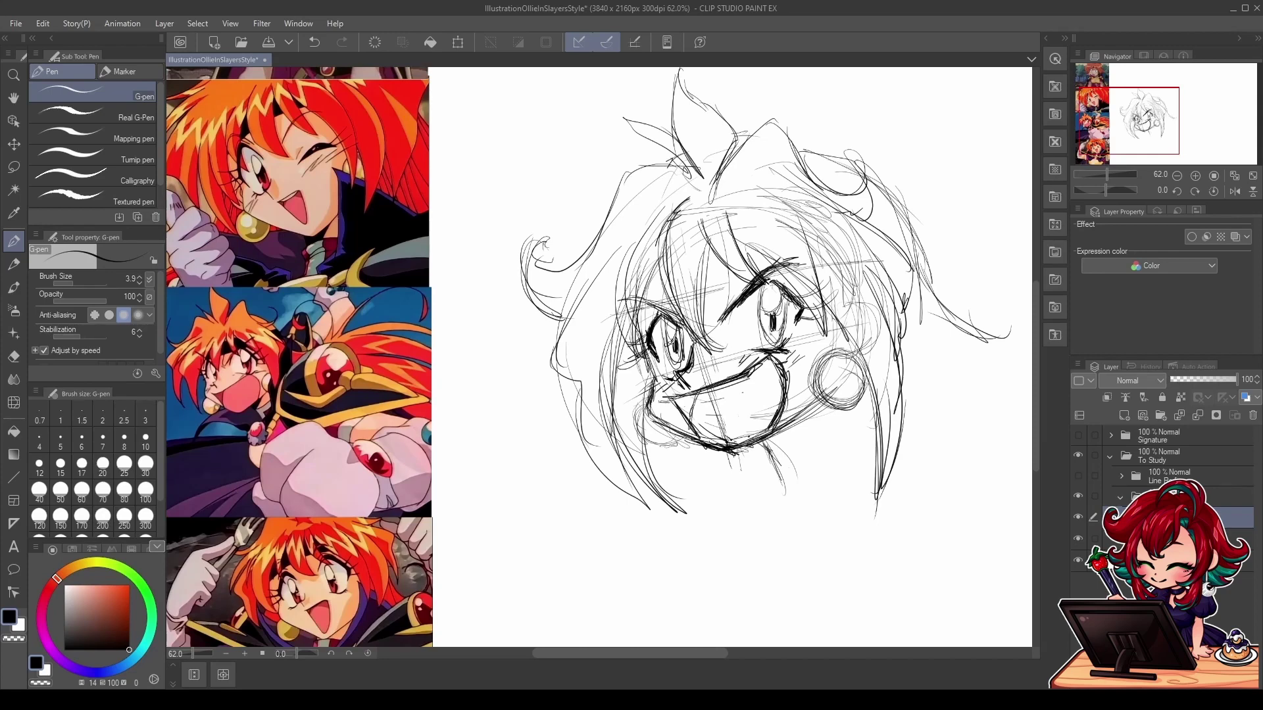
{"action": "left_click_drag", "start_coordinate": [639, 299], "coordinate": [609, 465]}
Step: Clean up the chin area and redraw the chin and near jaw with a sharper contour
{"action": "mouse_move", "coordinate": [695, 379]}
{"action": "left_mouse_down"}
{"action": "mouse_move", "coordinate": [731, 382]}
{"action": "mouse_move", "coordinate": [684, 381]}
{"action": "mouse_move", "coordinate": [683, 419]}
{"action": "mouse_move", "coordinate": [766, 448]}
{"action": "mouse_move", "coordinate": [840, 406]}
{"action": "left_mouse_up"}
{"action": "key", "text": "e"}
{"action": "key", "text": "p"}
{"action": "left_click_drag", "start_coordinate": [769, 453], "coordinate": [804, 436]}
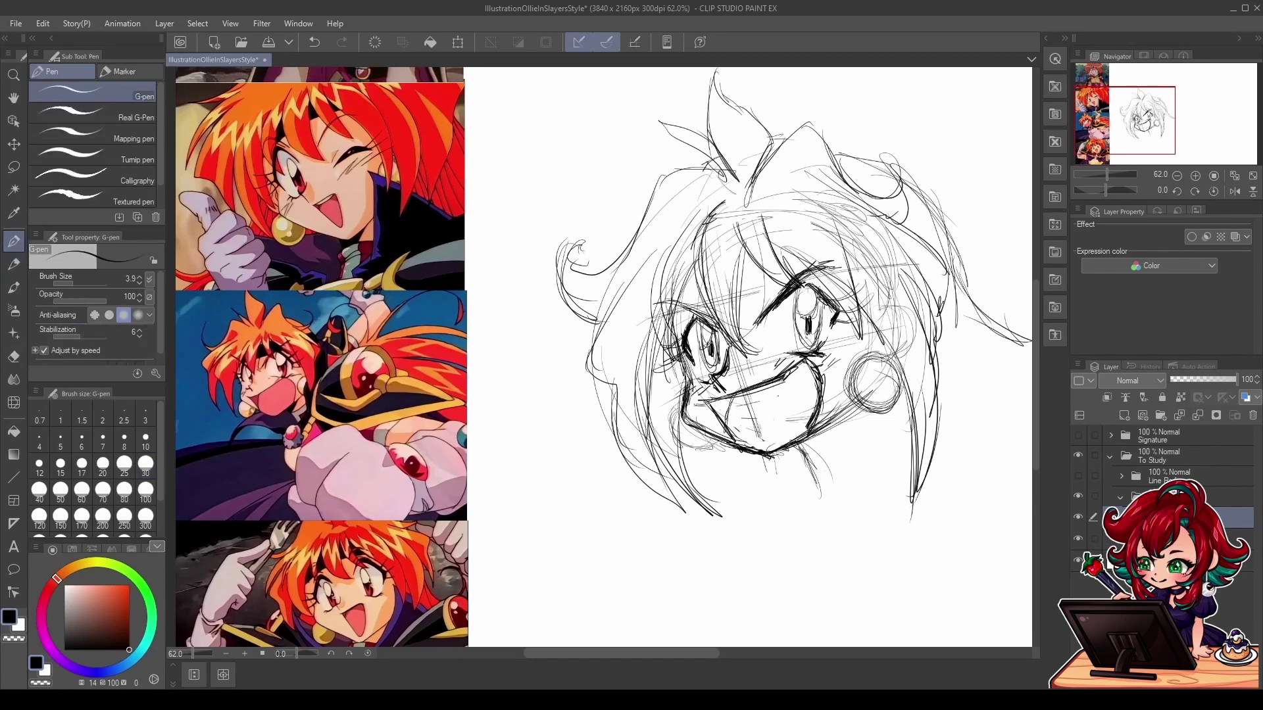
Step: Sketch the far shoulder and curved collar line below the neck, with a round clasp at its centre and a near-side edge
{"action": "mouse_move", "coordinate": [860, 494]}
{"action": "left_mouse_down"}
{"action": "mouse_move", "coordinate": [810, 368]}
{"action": "mouse_move", "coordinate": [828, 403]}
{"action": "left_mouse_up"}
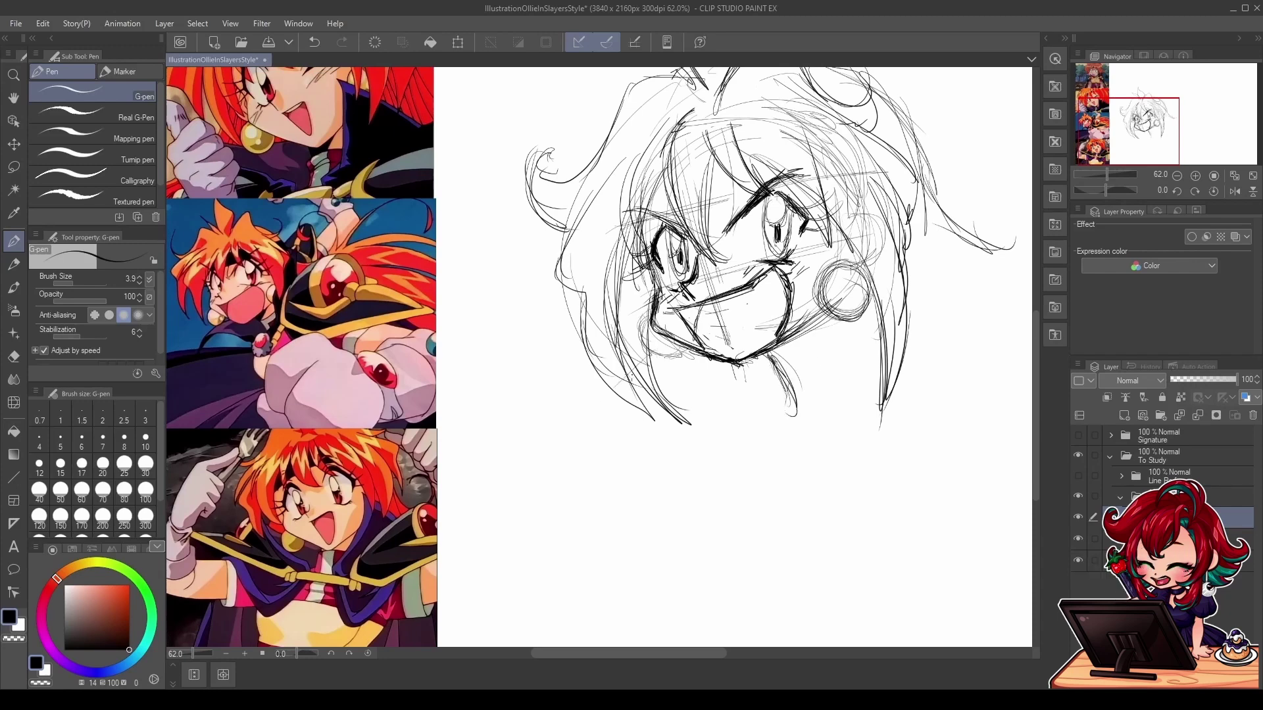
{"action": "left_click_drag", "start_coordinate": [647, 357], "coordinate": [571, 460]}
{"action": "left_click_drag", "start_coordinate": [603, 534], "coordinate": [671, 418]}
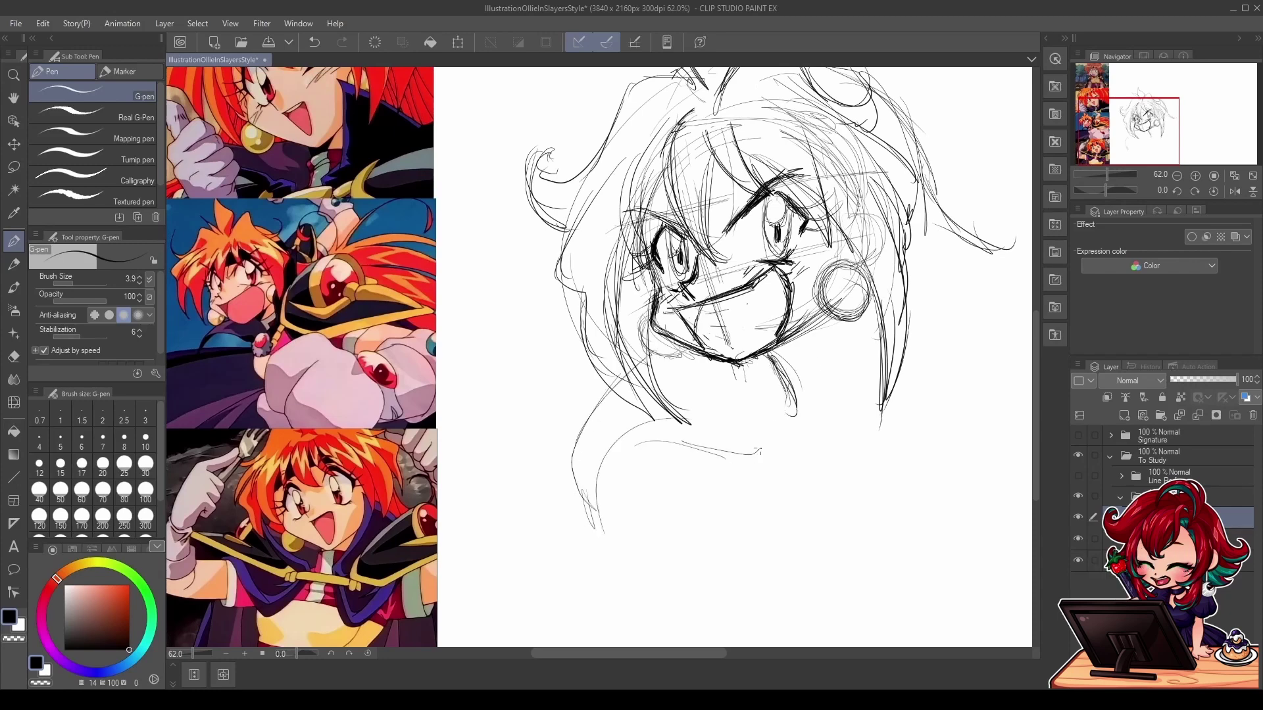
{"action": "left_click_drag", "start_coordinate": [803, 402], "coordinate": [837, 497]}
{"action": "mouse_move", "coordinate": [813, 409]}
{"action": "left_mouse_down"}
{"action": "mouse_move", "coordinate": [830, 461]}
{"action": "mouse_move", "coordinate": [815, 479]}
{"action": "mouse_move", "coordinate": [804, 411]}
{"action": "left_mouse_up"}
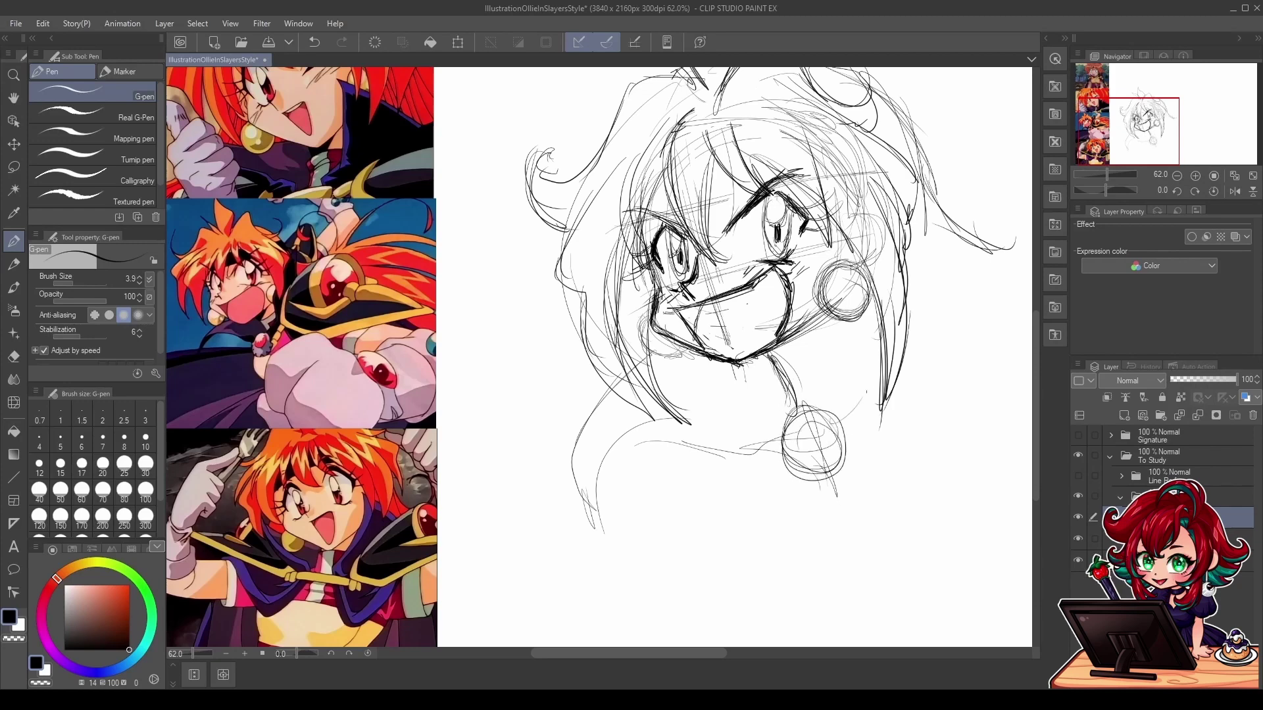
{"action": "left_click_drag", "start_coordinate": [882, 409], "coordinate": [848, 464]}
Step: Darken the contour of the near side lock beside the earring
{"action": "left_click_drag", "start_coordinate": [897, 171], "coordinate": [882, 231]}
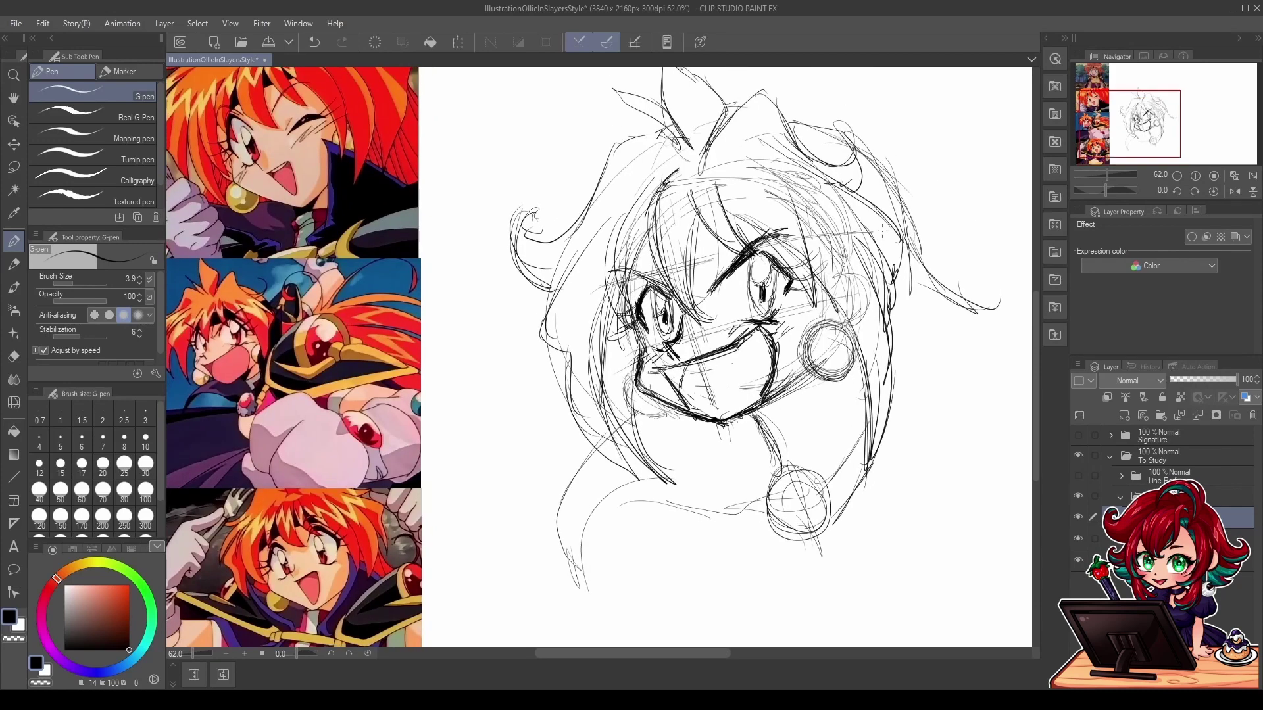
{"action": "left_click_drag", "start_coordinate": [826, 277], "coordinate": [867, 446]}
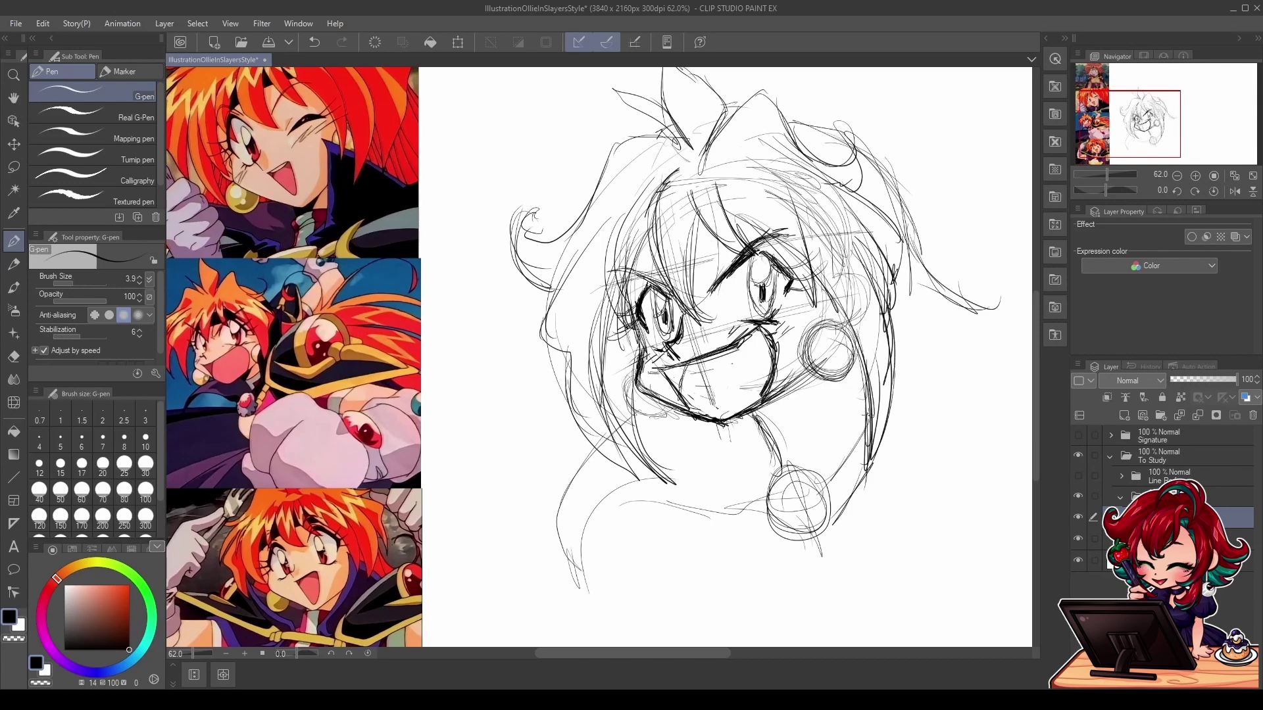
Step: Add a colour layer beneath the line sketch and prepare the G-pen with a light peach at brush size 57.7
{"action": "left_click", "coordinate": [1124, 415]}
{"action": "left_click", "coordinate": [1102, 542]}
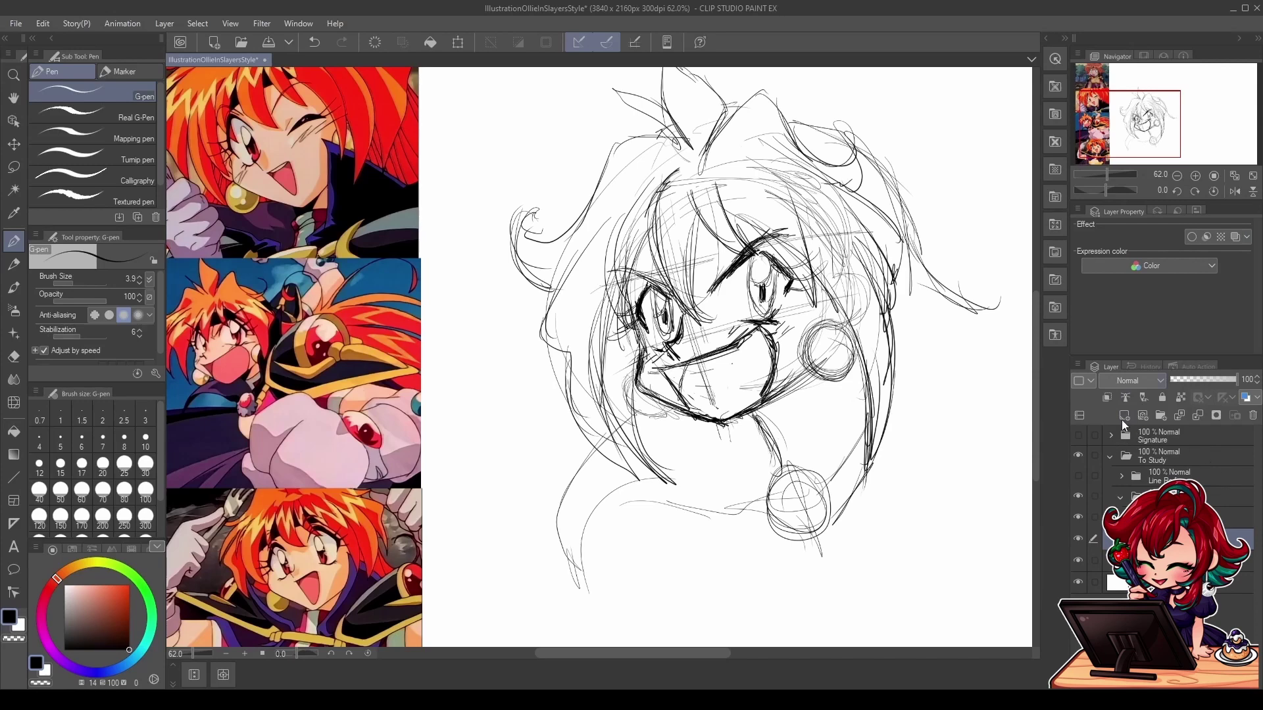
{"action": "left_click_drag", "start_coordinate": [816, 255], "coordinate": [887, 245]}
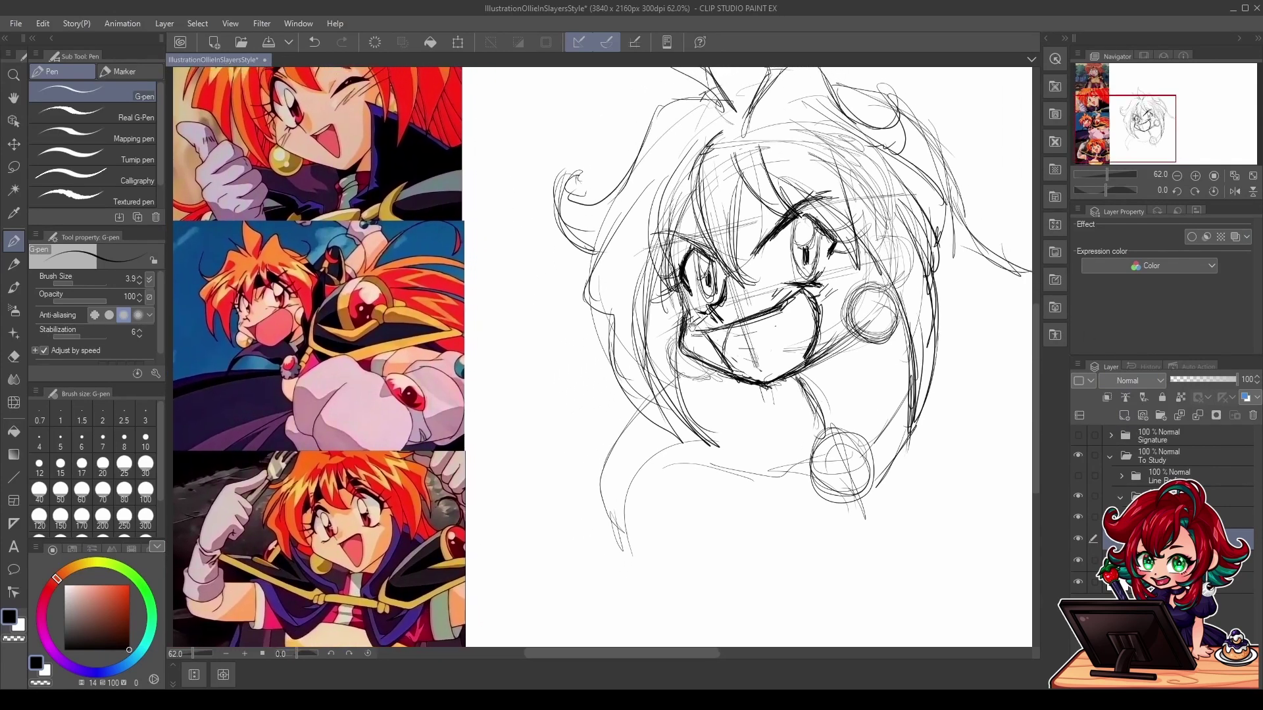
{"action": "left_click", "coordinate": [83, 585]}
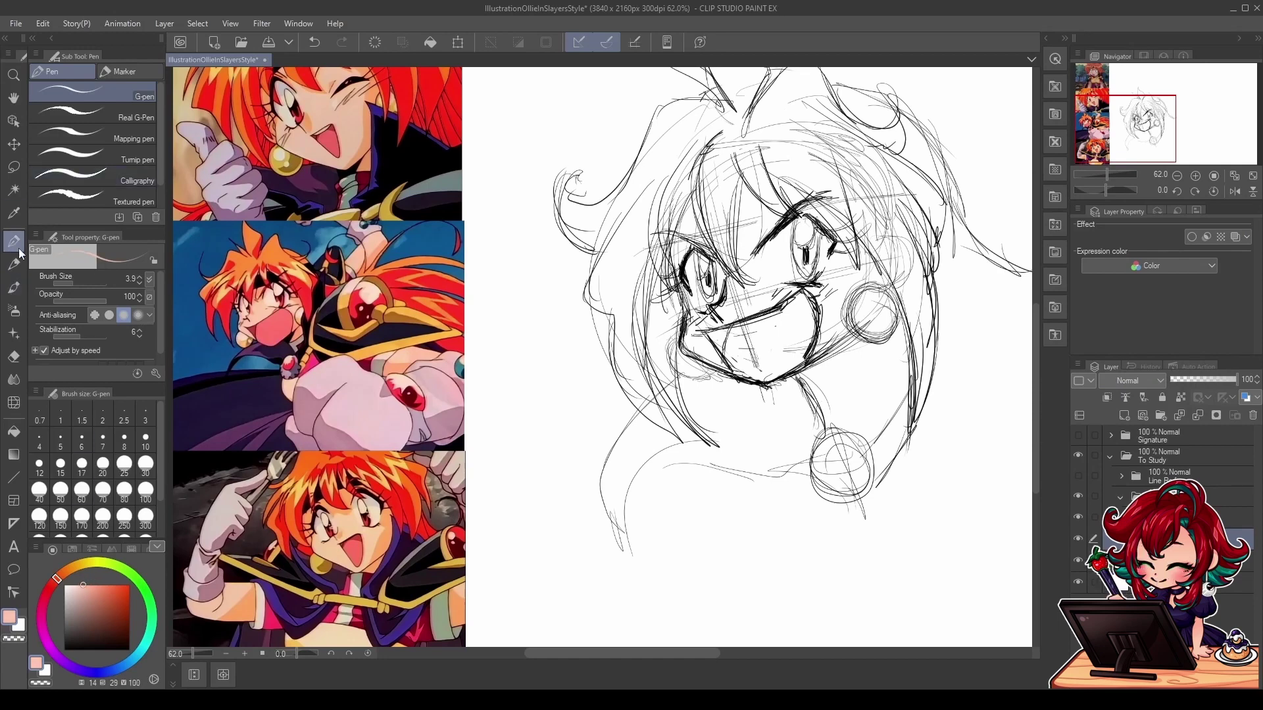
{"action": "left_click_drag", "start_coordinate": [77, 284], "coordinate": [90, 281]}
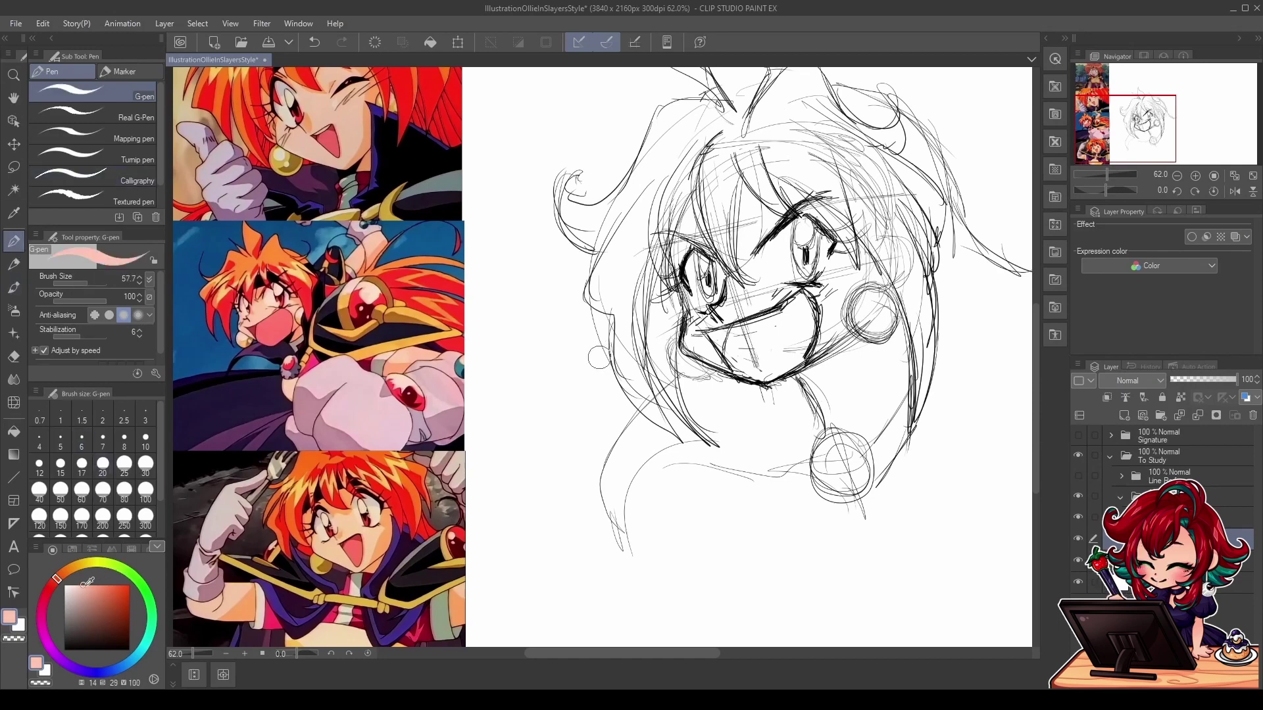
{"action": "left_click_drag", "start_coordinate": [87, 582], "coordinate": [82, 586]}
{"action": "left_click", "coordinate": [62, 577]}
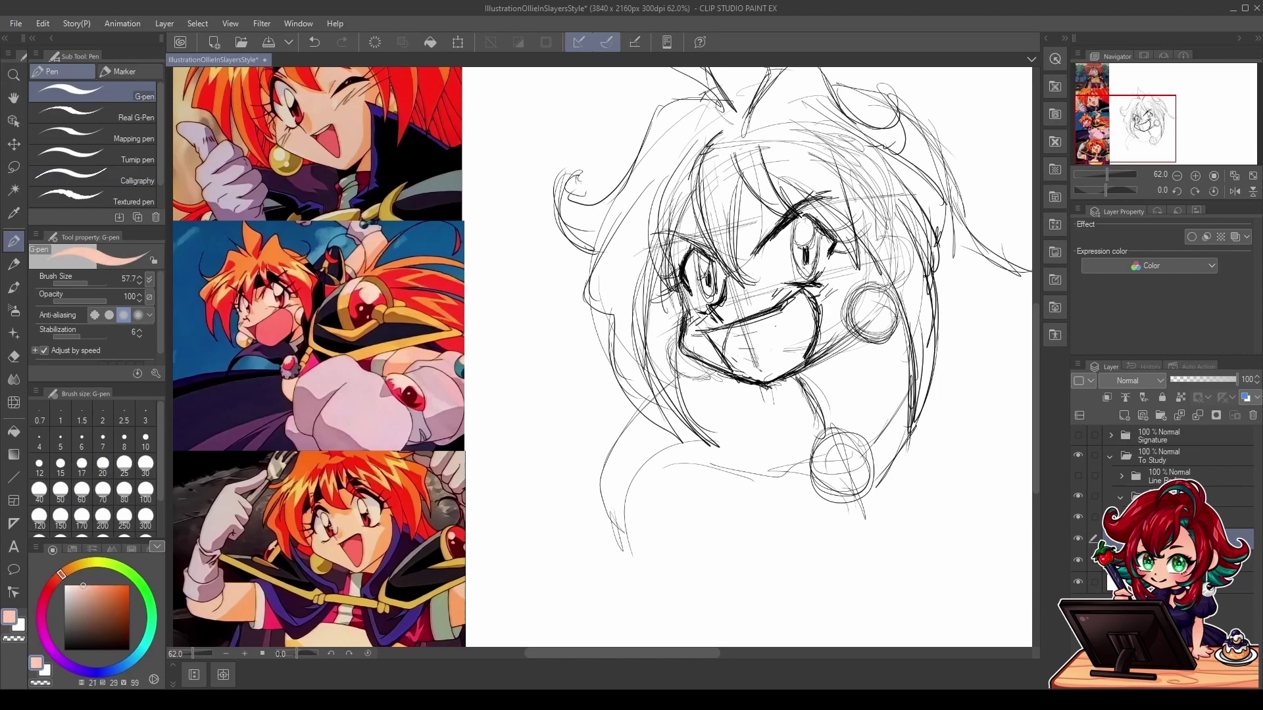
Step: Try several peach skin tones over the nose, cheek and forehead, undoing the greyer test patch
{"action": "mouse_move", "coordinate": [703, 282]}
{"action": "left_mouse_down"}
{"action": "mouse_move", "coordinate": [761, 244]}
{"action": "mouse_move", "coordinate": [746, 300]}
{"action": "mouse_move", "coordinate": [762, 279]}
{"action": "mouse_move", "coordinate": [798, 280]}
{"action": "mouse_move", "coordinate": [775, 322]}
{"action": "left_mouse_up"}
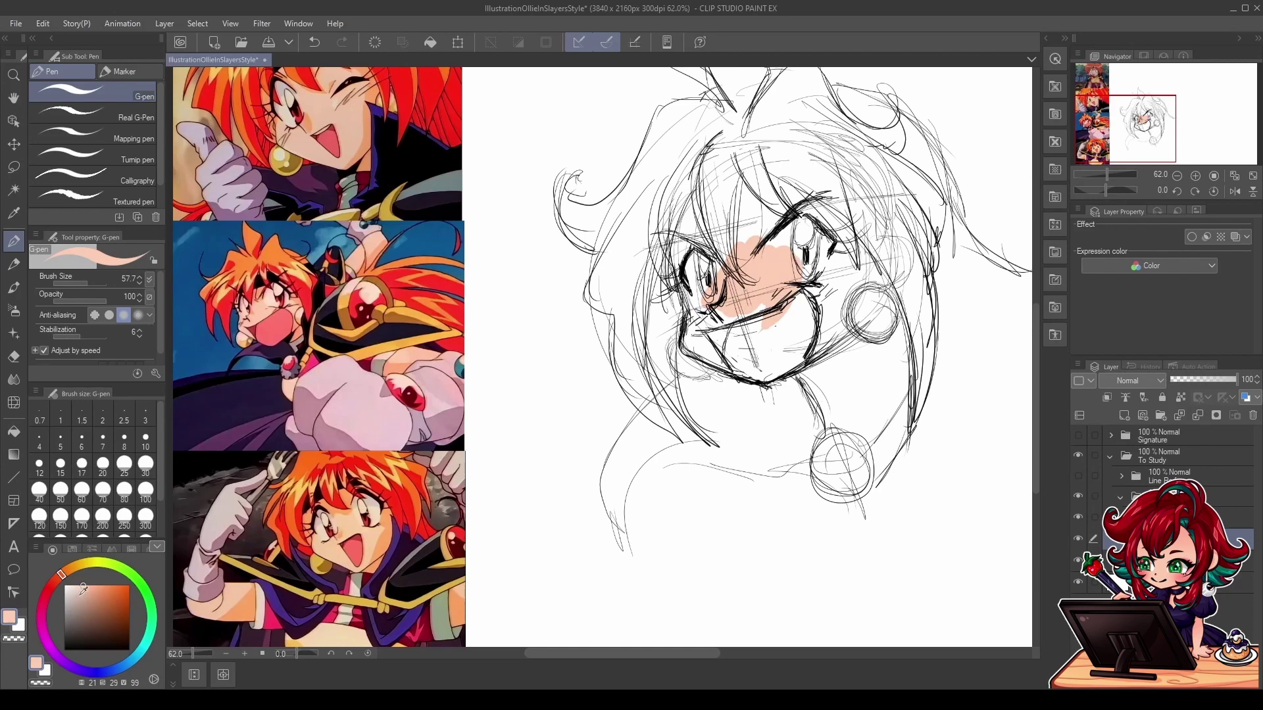
{"action": "left_click", "coordinate": [81, 589]}
{"action": "left_click_drag", "start_coordinate": [756, 258], "coordinate": [753, 230]}
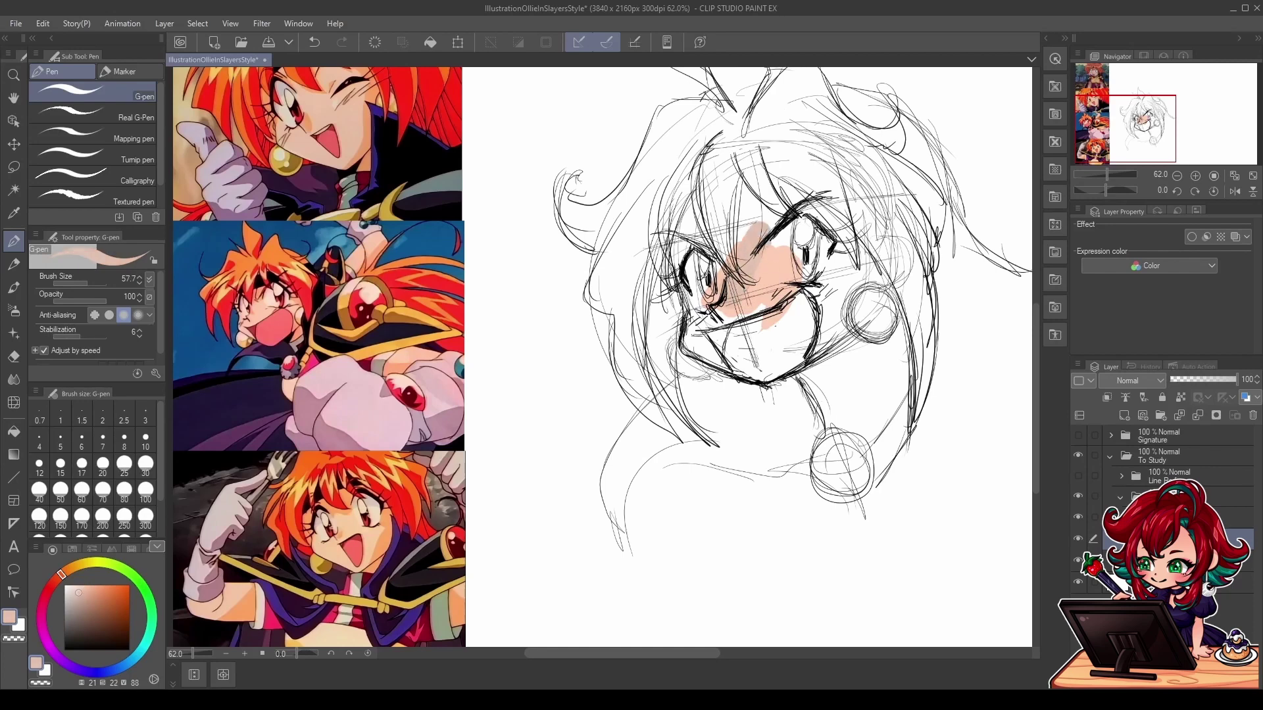
{"action": "key", "text": "ctrl+z"}
{"action": "left_click", "coordinate": [89, 587]}
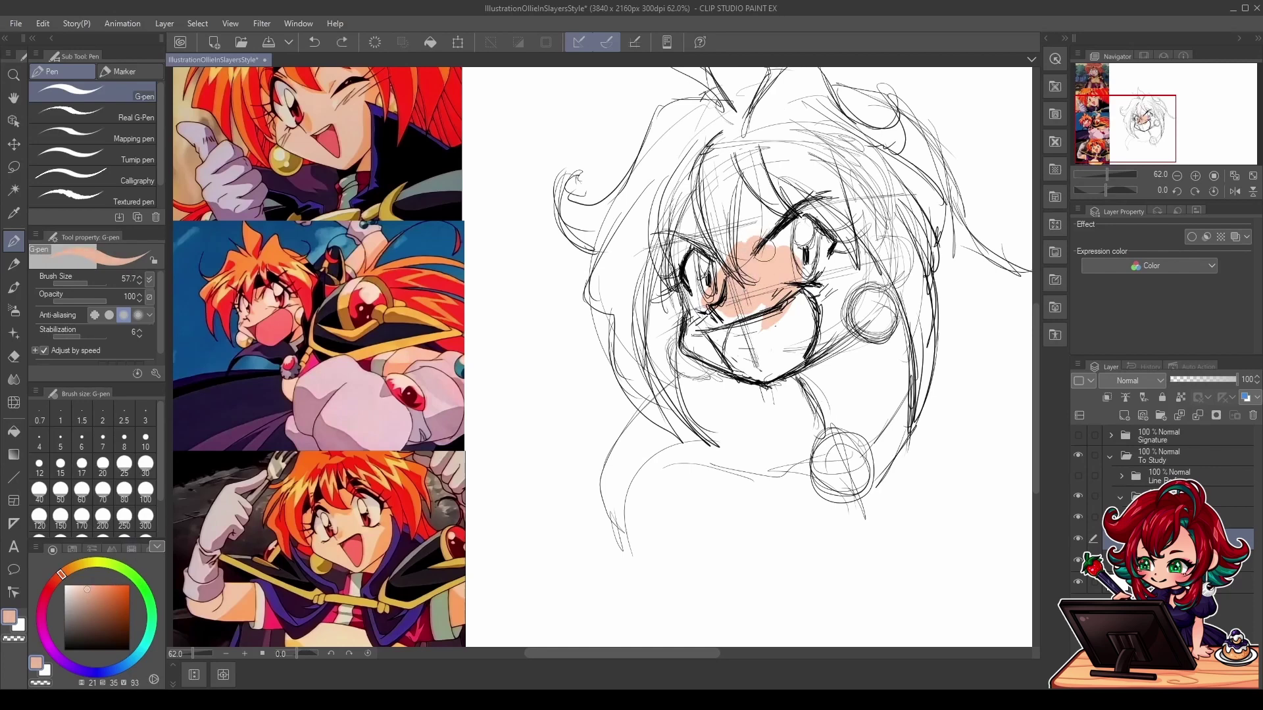
{"action": "mouse_move", "coordinate": [764, 253]}
{"action": "left_mouse_down"}
{"action": "mouse_move", "coordinate": [698, 263]}
{"action": "mouse_move", "coordinate": [702, 326]}
{"action": "left_mouse_up"}
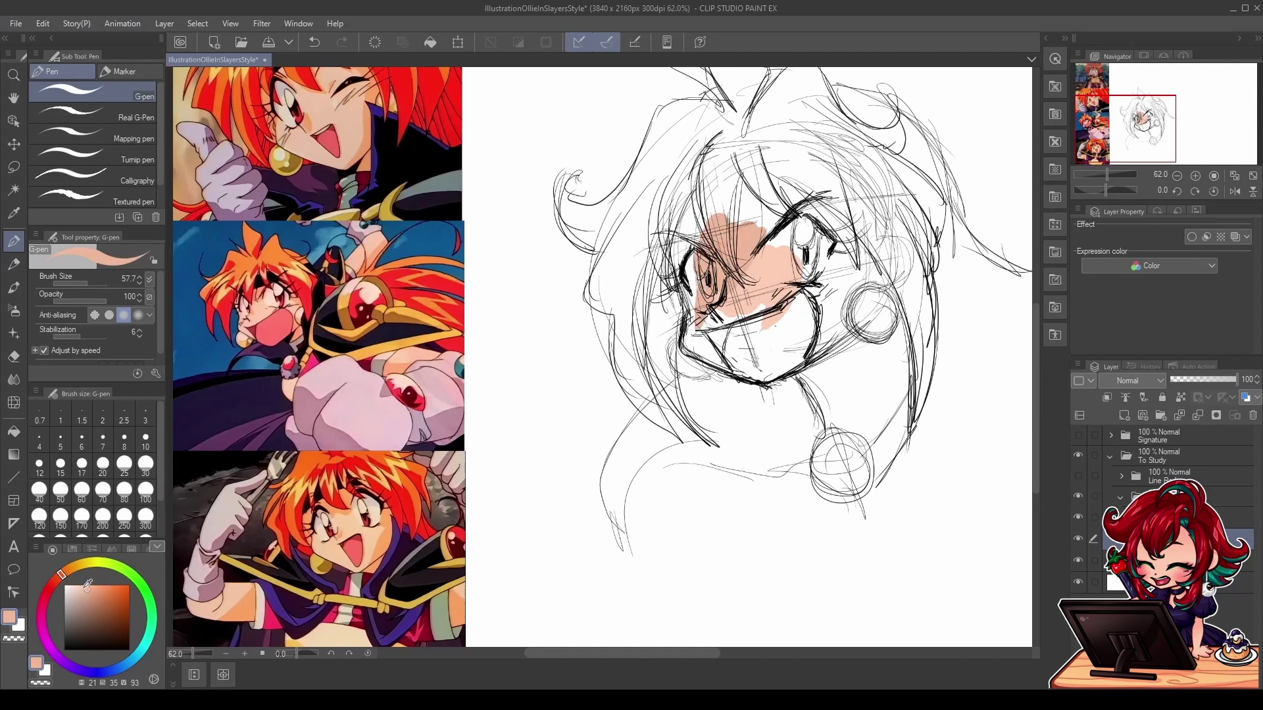
Step: Fill the whole face from forehead to chin with a paler pinkish peach, hue 21, saturation 21, value 98
{"action": "left_click", "coordinate": [82, 585]}
{"action": "mouse_move", "coordinate": [763, 237]}
{"action": "left_mouse_down"}
{"action": "mouse_move", "coordinate": [737, 283]}
{"action": "mouse_move", "coordinate": [750, 329]}
{"action": "mouse_move", "coordinate": [803, 263]}
{"action": "mouse_move", "coordinate": [829, 342]}
{"action": "mouse_move", "coordinate": [851, 250]}
{"action": "mouse_move", "coordinate": [756, 211]}
{"action": "mouse_move", "coordinate": [737, 355]}
{"action": "mouse_move", "coordinate": [690, 263]}
{"action": "left_mouse_up"}
{"action": "mouse_move", "coordinate": [701, 309]}
{"action": "left_mouse_down"}
{"action": "mouse_move", "coordinate": [697, 345]}
{"action": "mouse_move", "coordinate": [763, 369]}
{"action": "mouse_move", "coordinate": [795, 369]}
{"action": "mouse_move", "coordinate": [835, 315]}
{"action": "mouse_move", "coordinate": [851, 256]}
{"action": "mouse_move", "coordinate": [868, 309]}
{"action": "mouse_move", "coordinate": [747, 178]}
{"action": "mouse_move", "coordinate": [717, 217]}
{"action": "left_mouse_up"}
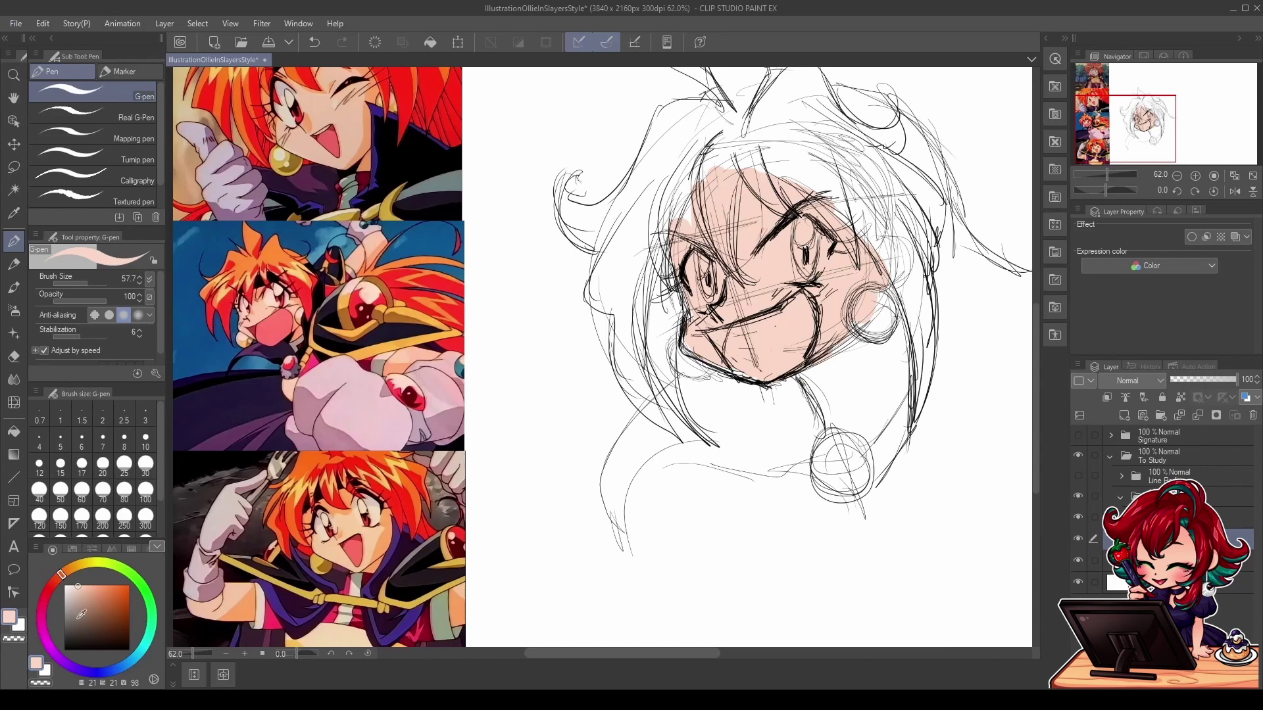
Step: Block in the open mouth with rose red and cover it with a lighter pink, hue 0, saturation 37, value 96
{"action": "left_click", "coordinate": [46, 595]}
{"action": "mouse_move", "coordinate": [74, 592]}
{"action": "left_mouse_down"}
{"action": "mouse_move", "coordinate": [93, 598]}
{"action": "mouse_move", "coordinate": [51, 591]}
{"action": "left_mouse_up"}
{"action": "left_click", "coordinate": [100, 593]}
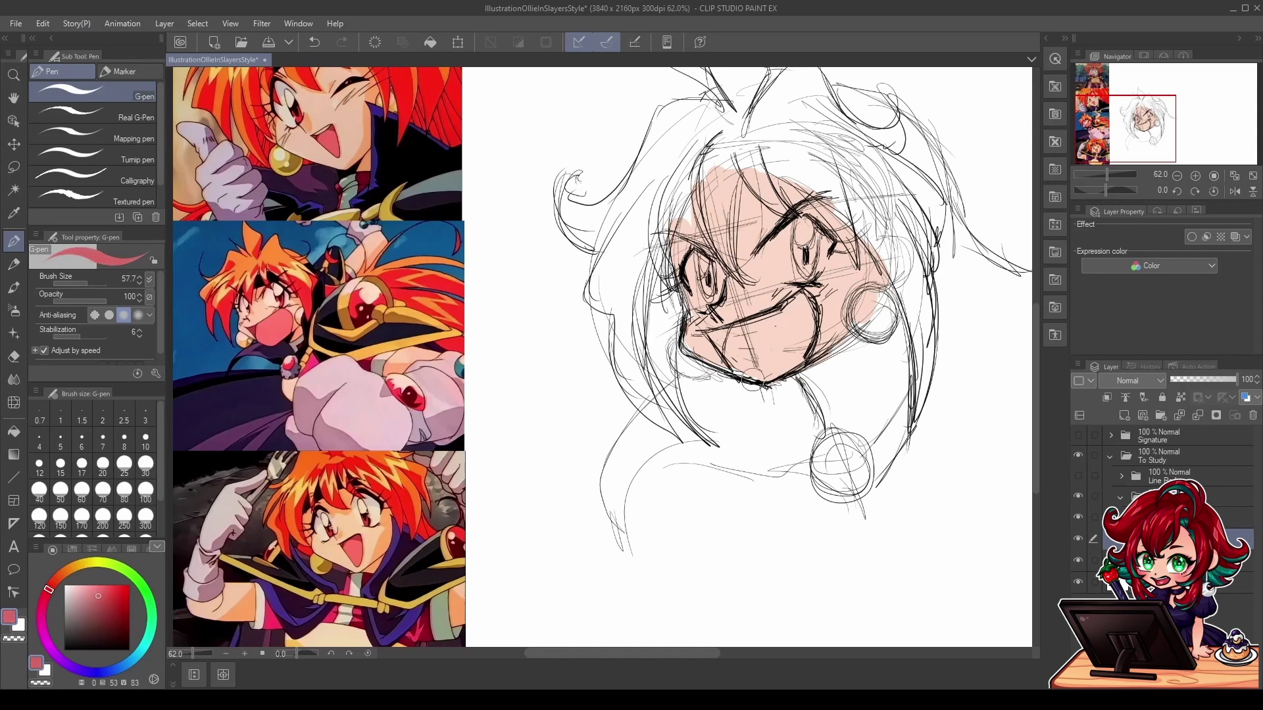
{"action": "mouse_move", "coordinate": [773, 326]}
{"action": "left_mouse_down"}
{"action": "mouse_move", "coordinate": [740, 369]}
{"action": "mouse_move", "coordinate": [740, 344]}
{"action": "mouse_move", "coordinate": [735, 355]}
{"action": "mouse_move", "coordinate": [757, 341]}
{"action": "mouse_move", "coordinate": [769, 368]}
{"action": "mouse_move", "coordinate": [776, 322]}
{"action": "mouse_move", "coordinate": [803, 293]}
{"action": "mouse_move", "coordinate": [782, 355]}
{"action": "left_mouse_up"}
{"action": "left_click", "coordinate": [89, 588]}
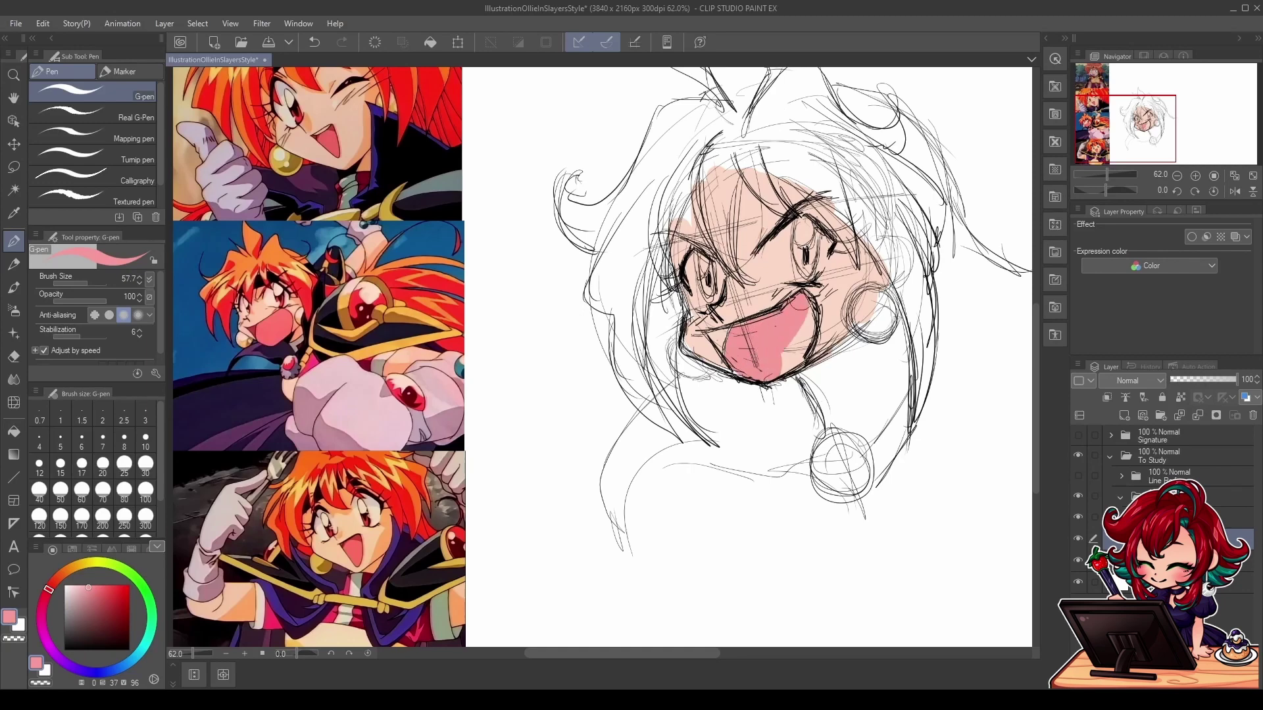
{"action": "mouse_move", "coordinate": [800, 296]}
{"action": "left_mouse_down"}
{"action": "mouse_move", "coordinate": [786, 359]}
{"action": "mouse_move", "coordinate": [766, 375]}
{"action": "left_mouse_up"}
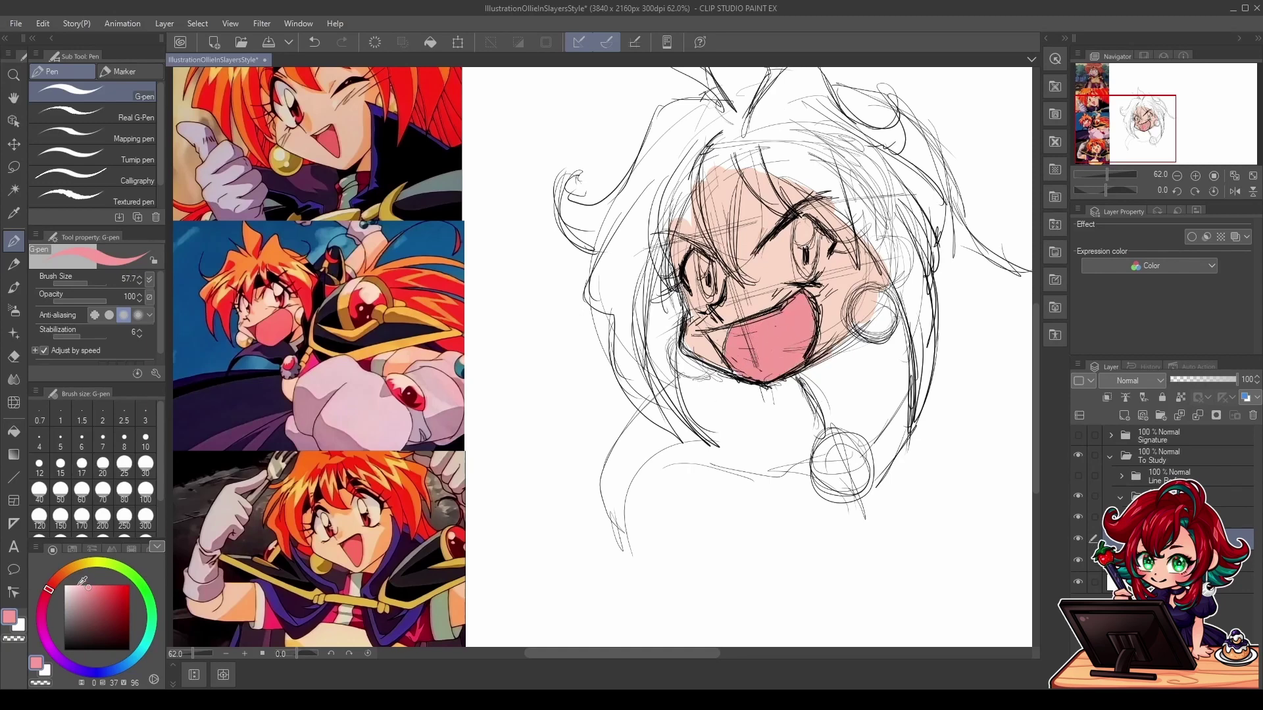
Step: Shade the far corner of the open mouth with a darker muted red, hue 0, saturation 51, value 70
{"action": "left_click_drag", "start_coordinate": [83, 582], "coordinate": [90, 605]}
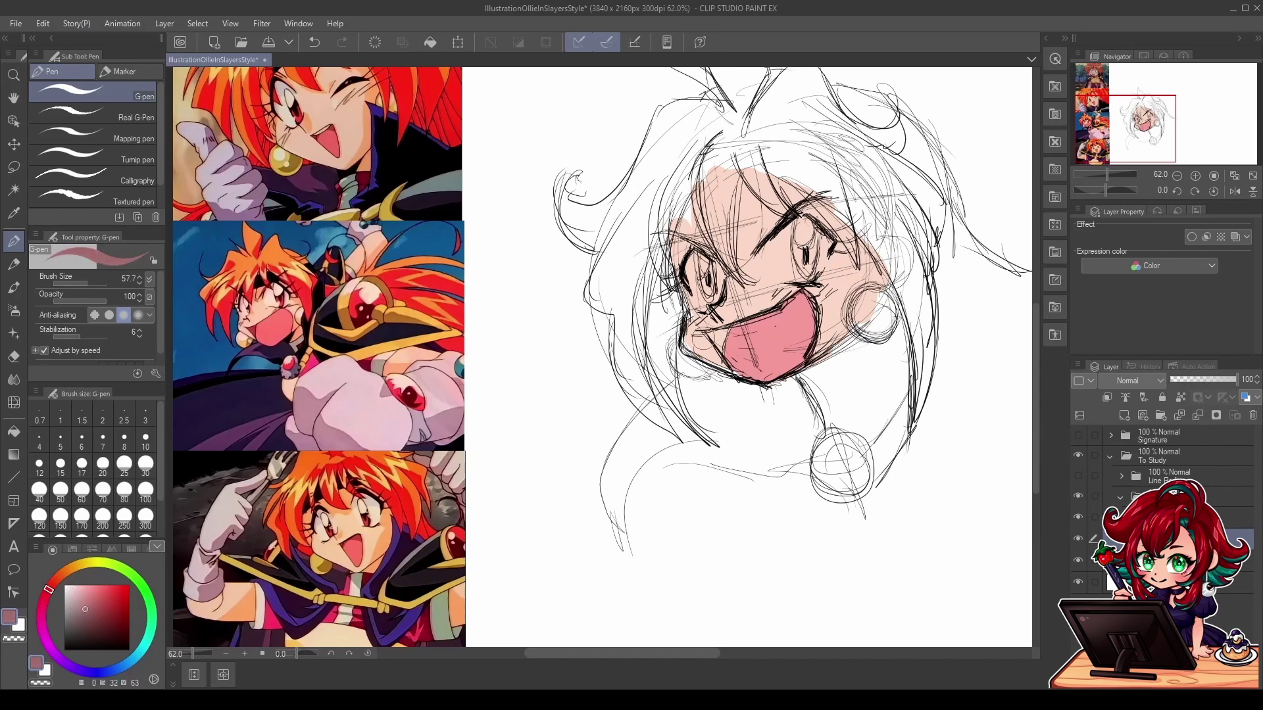
{"action": "left_click", "coordinate": [101, 602]}
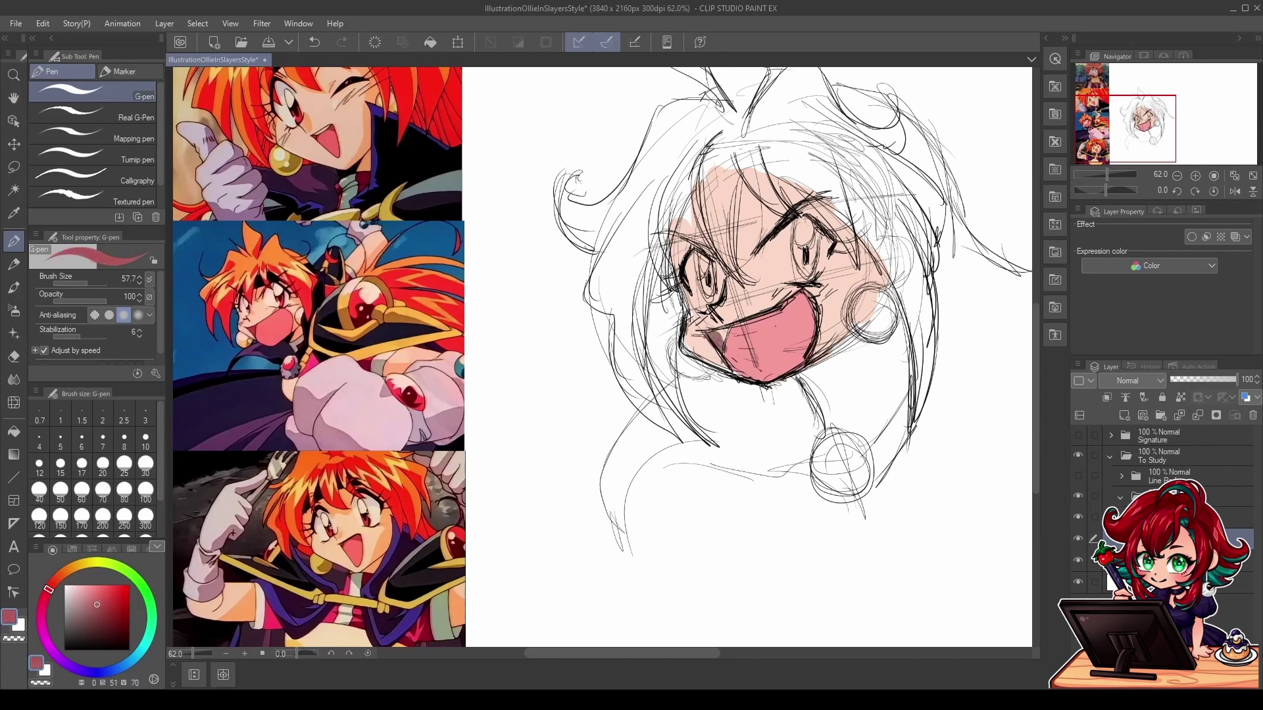
Step: Block in the hair on the left side of the face with flat orange, including the flick and side locks
{"action": "mouse_move", "coordinate": [727, 336]}
{"action": "left_mouse_down"}
{"action": "mouse_move", "coordinate": [756, 390]}
{"action": "mouse_move", "coordinate": [752, 369]}
{"action": "mouse_move", "coordinate": [723, 405]}
{"action": "left_mouse_up"}
{"action": "left_click", "coordinate": [66, 571]}
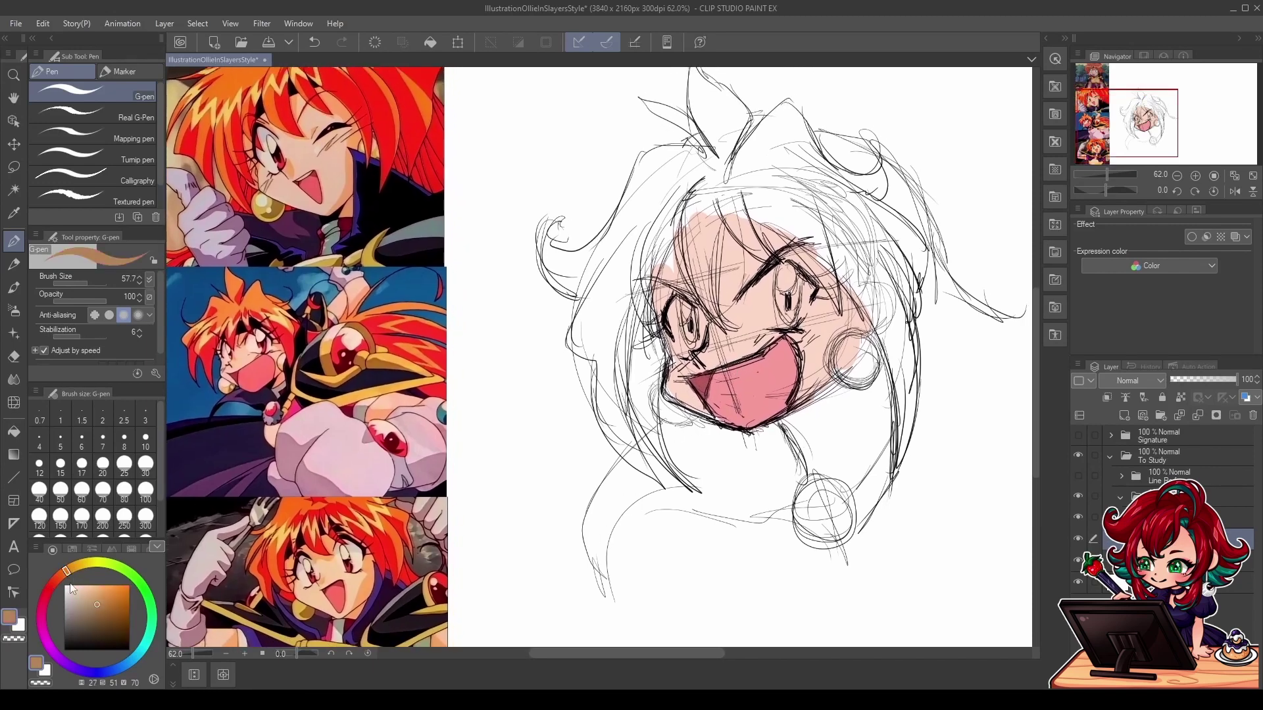
{"action": "mouse_move", "coordinate": [111, 623]}
{"action": "left_mouse_down"}
{"action": "mouse_move", "coordinate": [112, 558]}
{"action": "mouse_move", "coordinate": [60, 579]}
{"action": "mouse_move", "coordinate": [132, 574]}
{"action": "mouse_move", "coordinate": [57, 574]}
{"action": "left_mouse_up"}
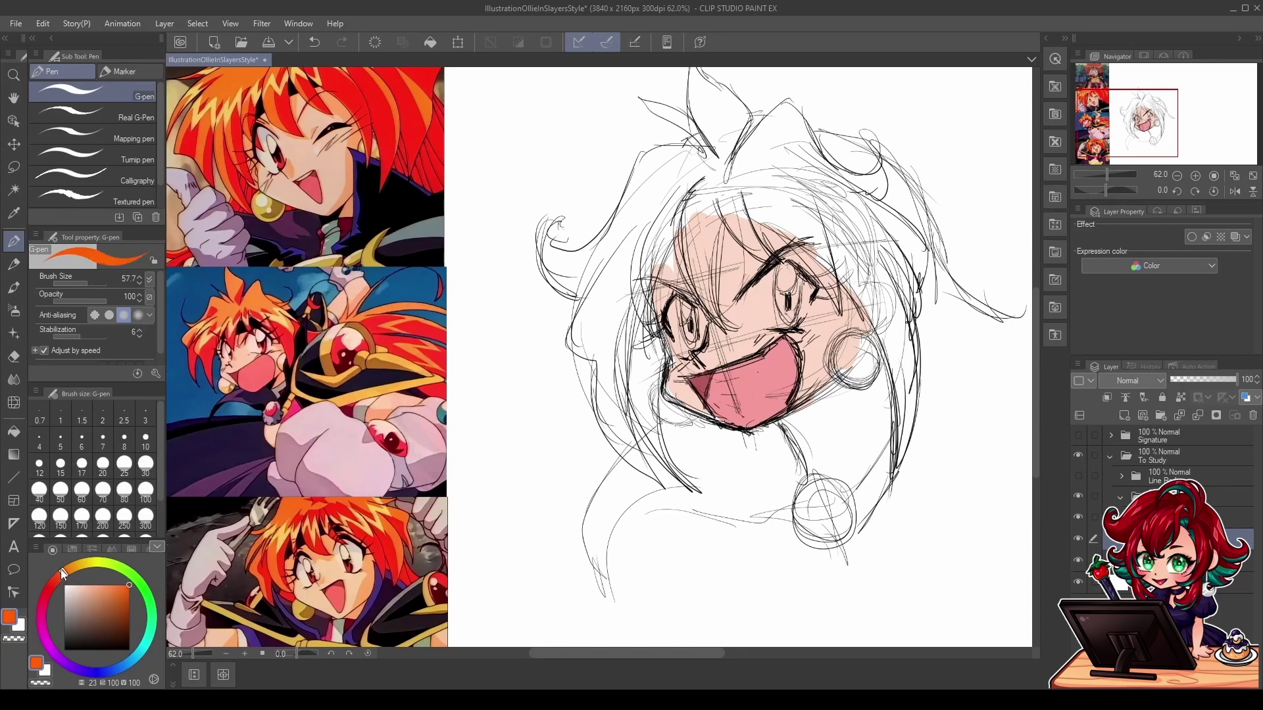
{"action": "left_click_drag", "start_coordinate": [686, 161], "coordinate": [637, 251]}
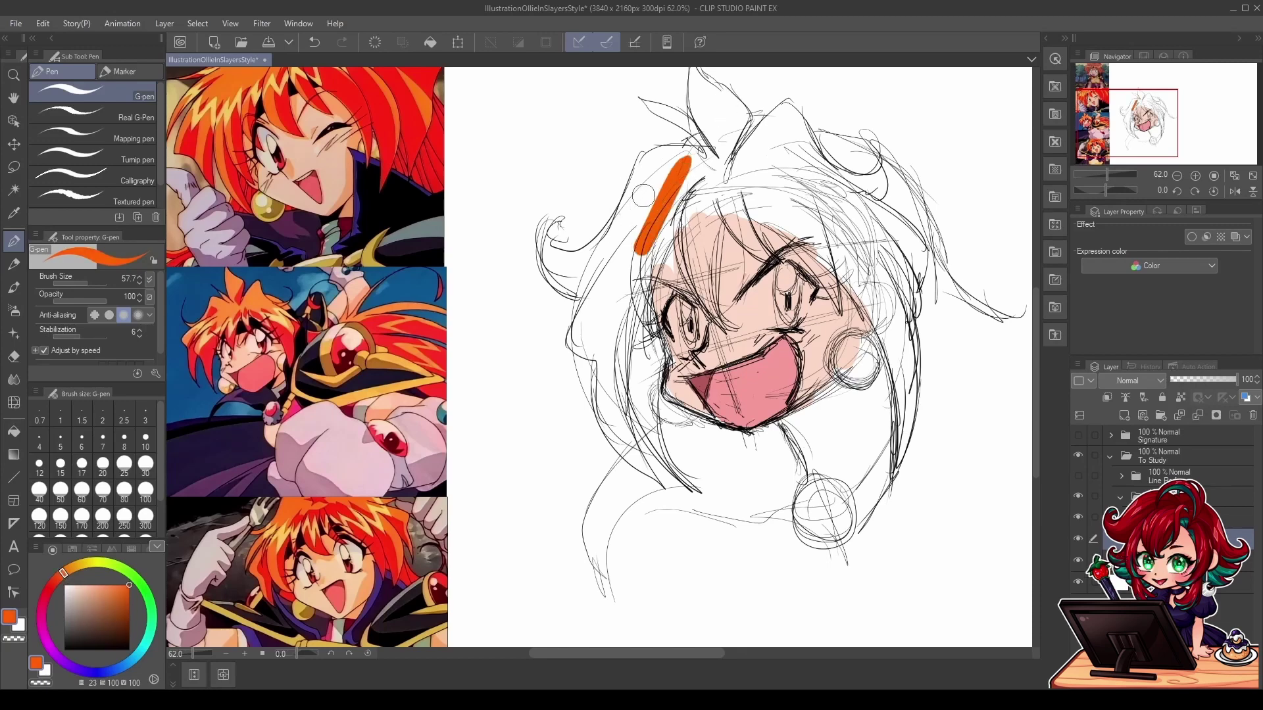
{"action": "mouse_move", "coordinate": [643, 194]}
{"action": "left_mouse_down"}
{"action": "mouse_move", "coordinate": [666, 181]}
{"action": "mouse_move", "coordinate": [646, 229]}
{"action": "left_mouse_up"}
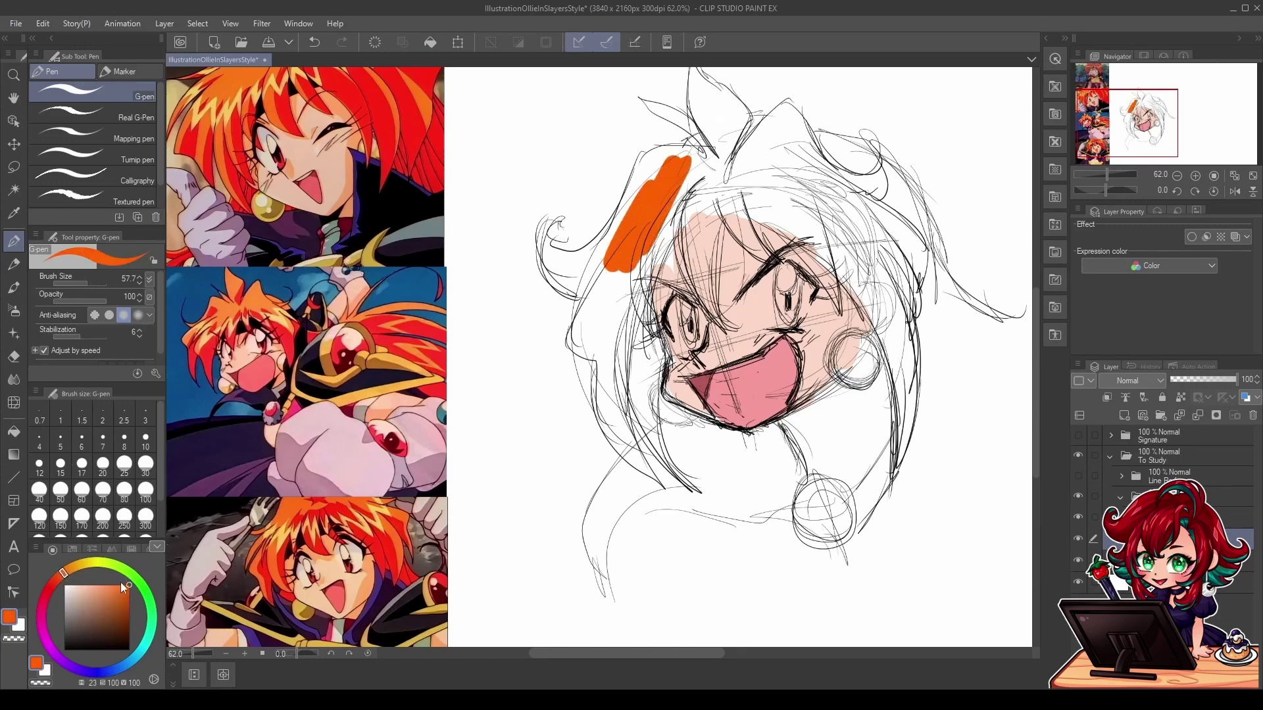
{"action": "left_click", "coordinate": [121, 584]}
{"action": "mouse_move", "coordinate": [687, 164]}
{"action": "left_mouse_down"}
{"action": "mouse_move", "coordinate": [607, 276]}
{"action": "mouse_move", "coordinate": [556, 227]}
{"action": "mouse_move", "coordinate": [578, 276]}
{"action": "mouse_move", "coordinate": [592, 263]}
{"action": "mouse_move", "coordinate": [608, 289]}
{"action": "mouse_move", "coordinate": [579, 348]}
{"action": "mouse_move", "coordinate": [628, 460]}
{"action": "left_mouse_up"}
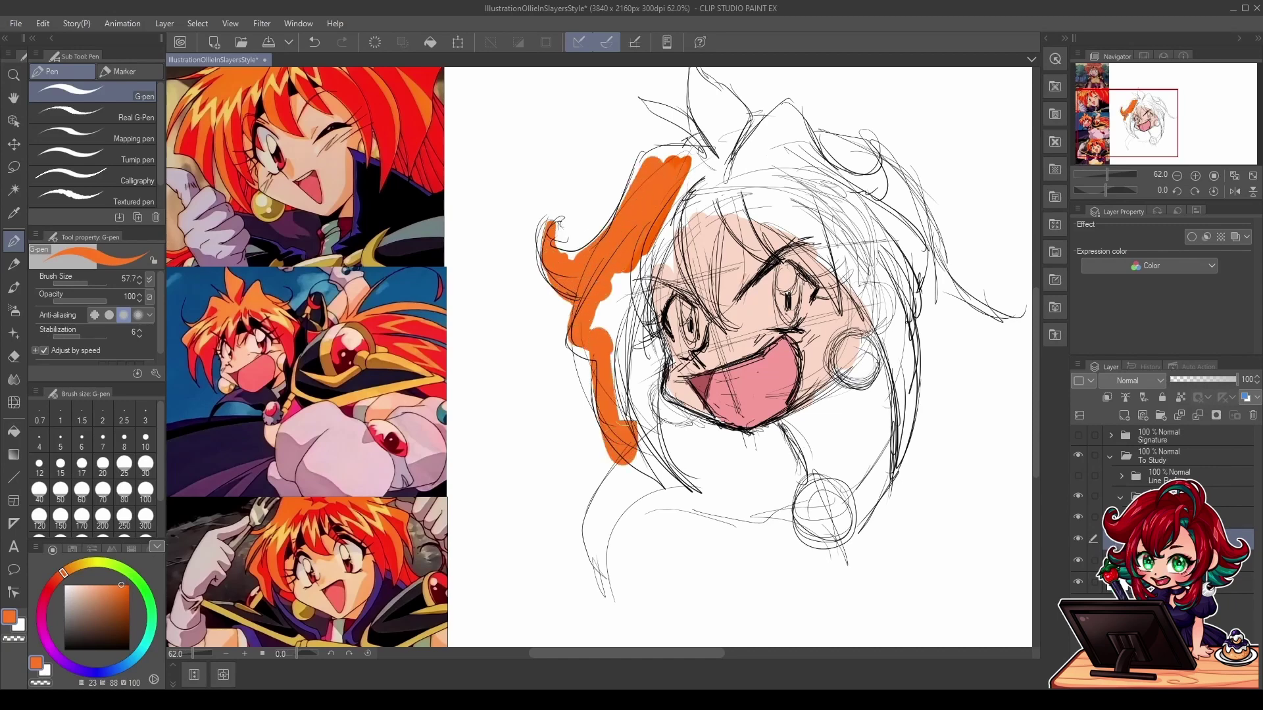
{"action": "mouse_move", "coordinate": [624, 415]}
{"action": "left_mouse_down"}
{"action": "mouse_move", "coordinate": [661, 218]}
{"action": "mouse_move", "coordinate": [632, 362]}
{"action": "left_mouse_up"}
{"action": "mouse_move", "coordinate": [675, 224]}
{"action": "left_mouse_down"}
{"action": "mouse_move", "coordinate": [642, 368]}
{"action": "mouse_move", "coordinate": [650, 359]}
{"action": "mouse_move", "coordinate": [646, 381]}
{"action": "mouse_move", "coordinate": [679, 434]}
{"action": "mouse_move", "coordinate": [678, 465]}
{"action": "left_mouse_up"}
{"action": "left_click_drag", "start_coordinate": [592, 332], "coordinate": [615, 310]}
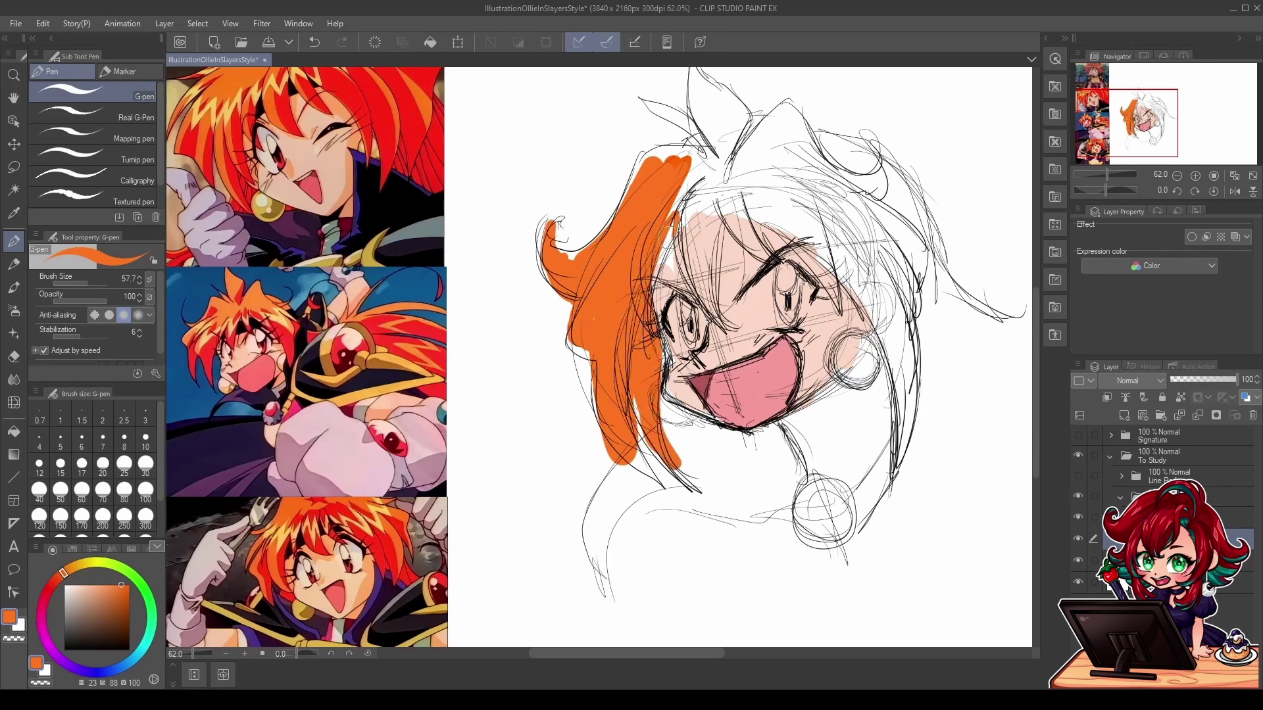
Step: Paint the central bangs and the two upper-left tufts of hair on the crown orange
{"action": "mouse_move", "coordinate": [684, 194]}
{"action": "left_mouse_down"}
{"action": "mouse_move", "coordinate": [678, 217]}
{"action": "mouse_move", "coordinate": [717, 312]}
{"action": "mouse_move", "coordinate": [732, 179]}
{"action": "mouse_move", "coordinate": [687, 259]}
{"action": "mouse_move", "coordinate": [707, 164]}
{"action": "mouse_move", "coordinate": [749, 164]}
{"action": "mouse_move", "coordinate": [700, 210]}
{"action": "left_mouse_up"}
{"action": "mouse_move", "coordinate": [670, 89]}
{"action": "left_mouse_down"}
{"action": "mouse_move", "coordinate": [691, 184]}
{"action": "mouse_move", "coordinate": [707, 145]}
{"action": "mouse_move", "coordinate": [686, 156]}
{"action": "left_mouse_up"}
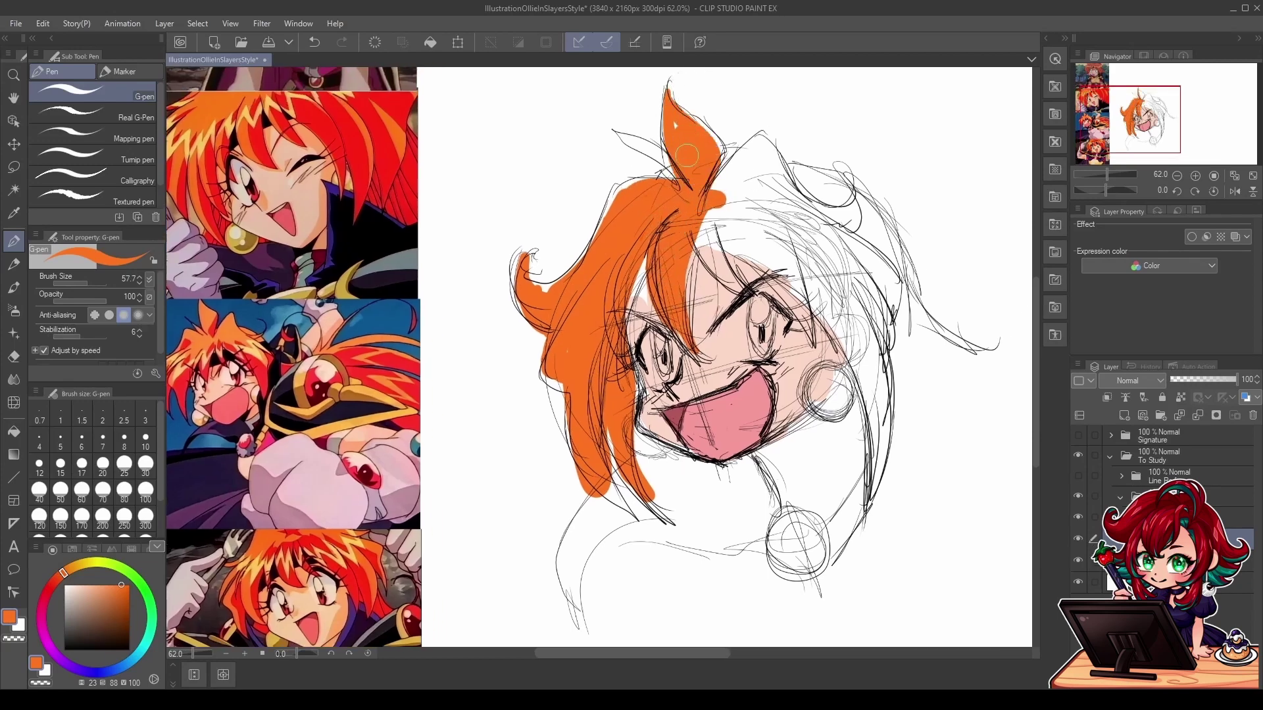
{"action": "left_click_drag", "start_coordinate": [606, 123], "coordinate": [680, 169]}
{"action": "left_click_drag", "start_coordinate": [703, 237], "coordinate": [740, 289]}
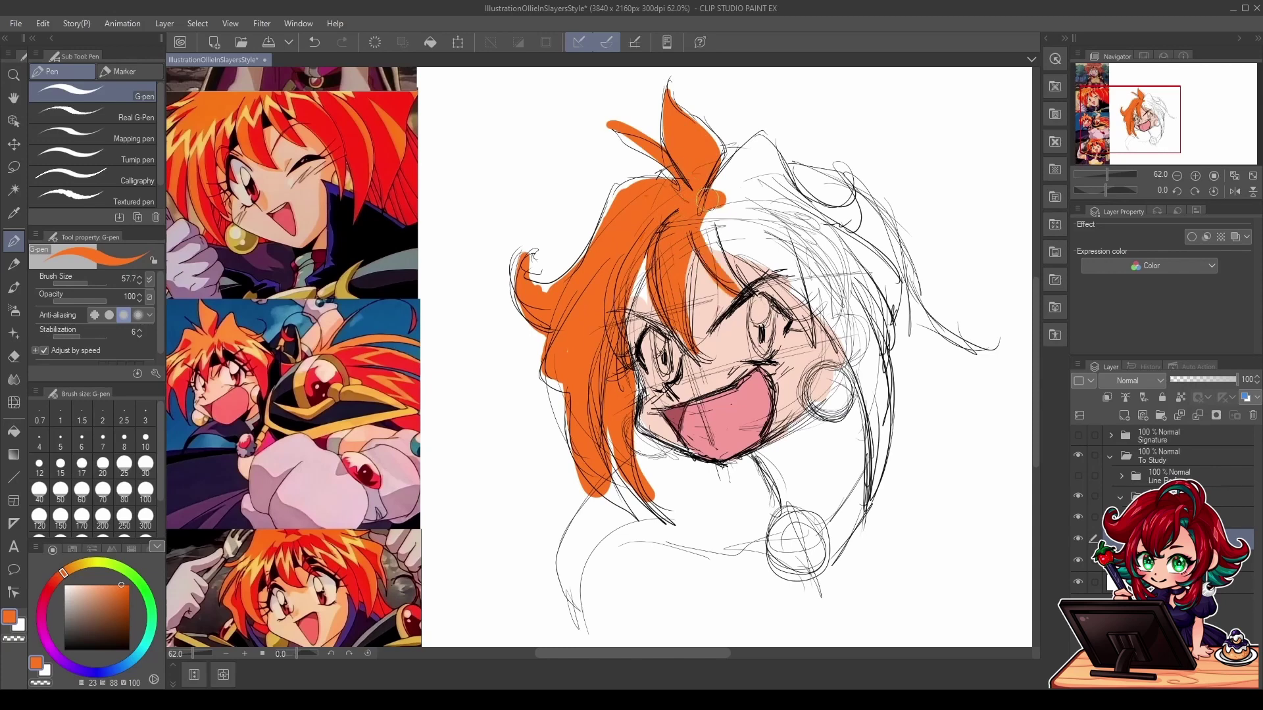
Step: Paint the right-hand bangs, the long right side lock and the right crown tuft orange
{"action": "mouse_move", "coordinate": [707, 214]}
{"action": "left_mouse_down"}
{"action": "mouse_move", "coordinate": [742, 270]}
{"action": "mouse_move", "coordinate": [810, 304]}
{"action": "left_mouse_up"}
{"action": "mouse_move", "coordinate": [747, 237]}
{"action": "left_mouse_down"}
{"action": "mouse_move", "coordinate": [817, 306]}
{"action": "mouse_move", "coordinate": [875, 404]}
{"action": "left_mouse_up"}
{"action": "left_click_drag", "start_coordinate": [807, 277], "coordinate": [880, 511]}
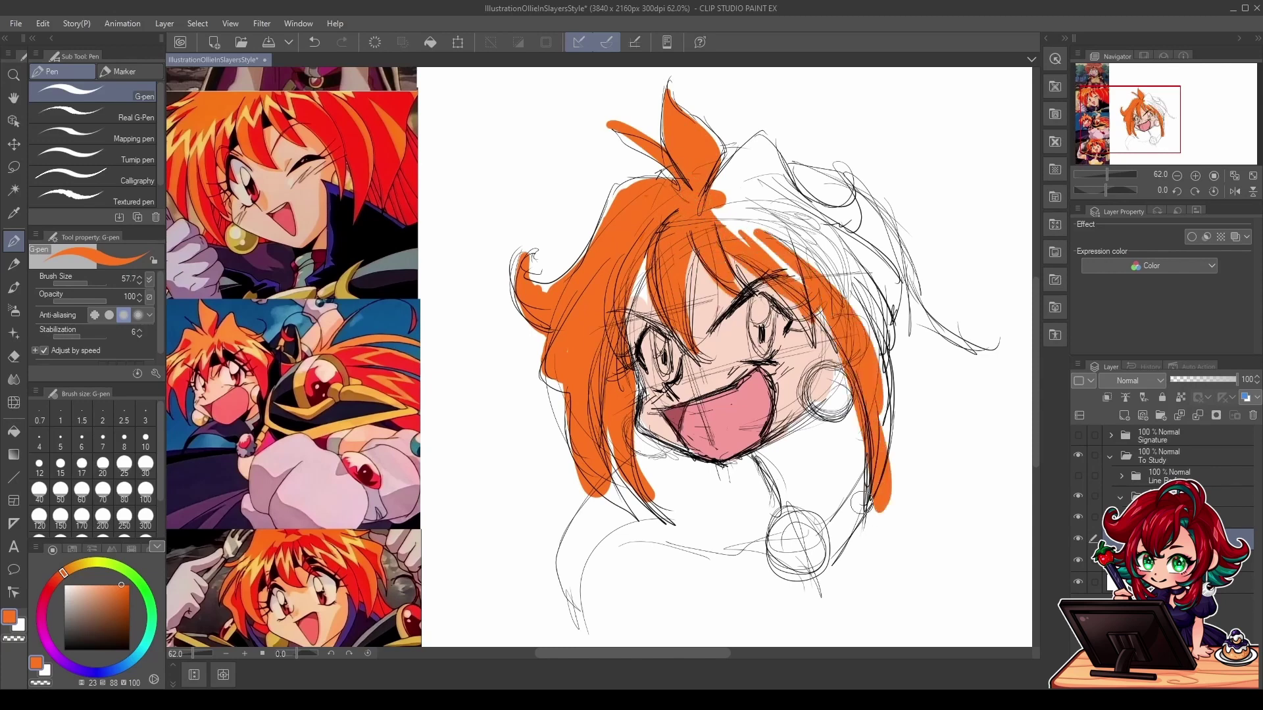
{"action": "left_click_drag", "start_coordinate": [850, 263], "coordinate": [887, 506]}
{"action": "mouse_move", "coordinate": [798, 223]}
{"action": "left_mouse_down"}
{"action": "mouse_move", "coordinate": [848, 304]}
{"action": "mouse_move", "coordinate": [765, 232]}
{"action": "mouse_move", "coordinate": [835, 269]}
{"action": "left_mouse_up"}
{"action": "left_click_drag", "start_coordinate": [760, 148], "coordinate": [720, 197]}
{"action": "left_click_drag", "start_coordinate": [724, 138], "coordinate": [750, 224]}
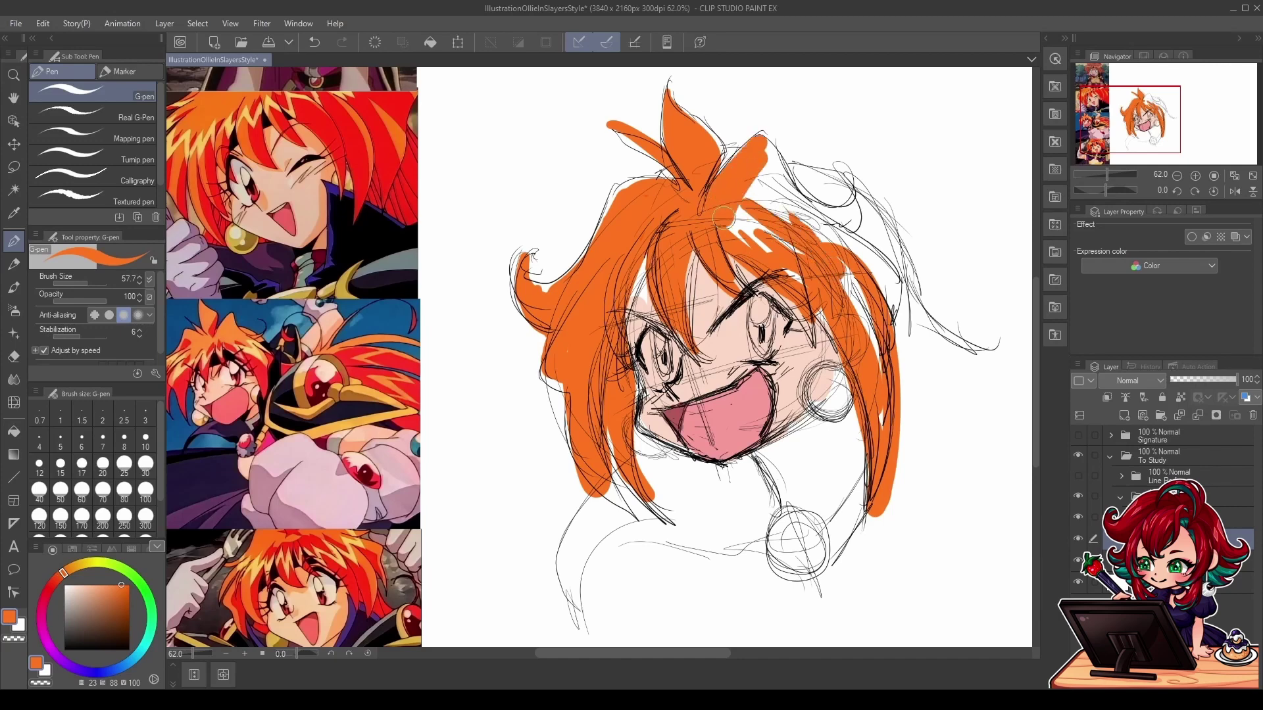
Step: Fill the remaining right side of the crown with orange and extend it into the outer flicked strands
{"action": "mouse_move", "coordinate": [770, 171]}
{"action": "left_mouse_down"}
{"action": "mouse_move", "coordinate": [749, 205]}
{"action": "mouse_move", "coordinate": [766, 145]}
{"action": "mouse_move", "coordinate": [846, 211]}
{"action": "mouse_move", "coordinate": [850, 176]}
{"action": "left_mouse_up"}
{"action": "left_click_drag", "start_coordinate": [847, 217], "coordinate": [825, 234]}
{"action": "mouse_move", "coordinate": [762, 138]}
{"action": "left_mouse_down"}
{"action": "mouse_move", "coordinate": [789, 198]}
{"action": "mouse_move", "coordinate": [914, 322]}
{"action": "left_mouse_up"}
{"action": "mouse_move", "coordinate": [855, 254]}
{"action": "left_mouse_down"}
{"action": "mouse_move", "coordinate": [911, 332]}
{"action": "mouse_move", "coordinate": [868, 358]}
{"action": "left_mouse_up"}
{"action": "mouse_move", "coordinate": [750, 218]}
{"action": "left_mouse_down"}
{"action": "mouse_move", "coordinate": [825, 188]}
{"action": "mouse_move", "coordinate": [895, 256]}
{"action": "left_mouse_up"}
{"action": "left_click_drag", "start_coordinate": [835, 177], "coordinate": [795, 208]}
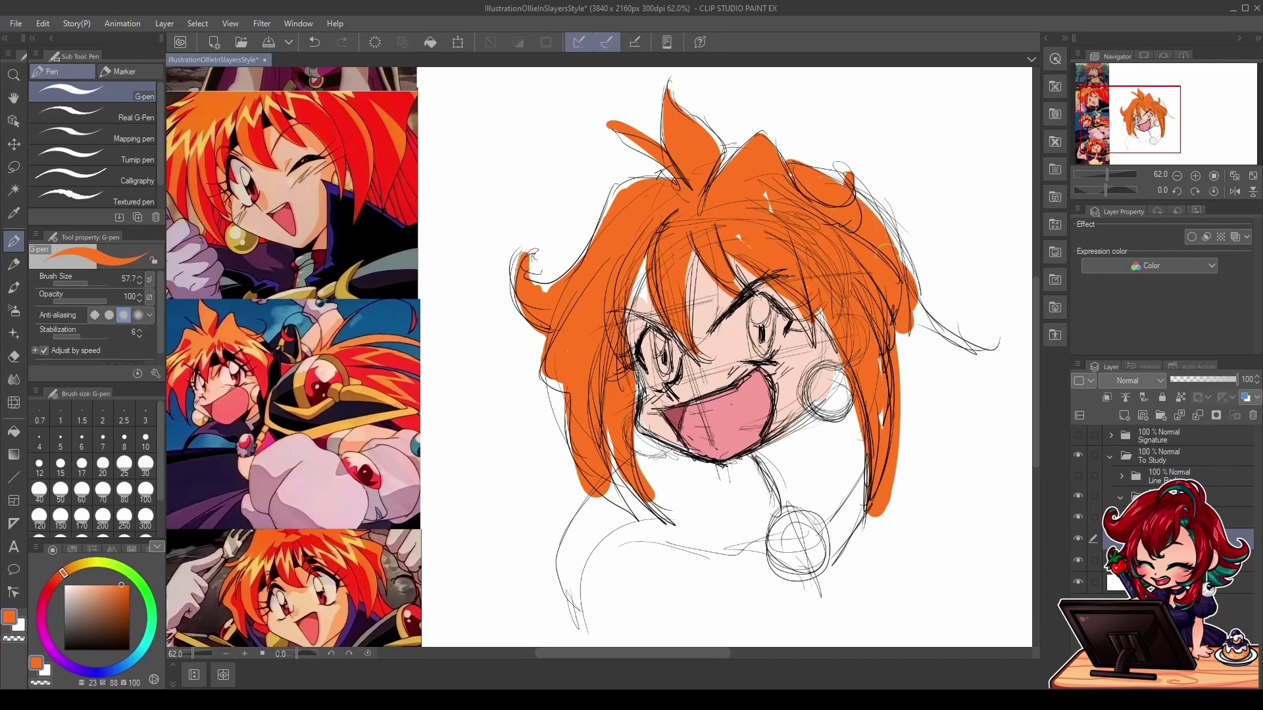
{"action": "left_click_drag", "start_coordinate": [908, 303], "coordinate": [994, 379]}
{"action": "left_click_drag", "start_coordinate": [924, 343], "coordinate": [918, 414]}
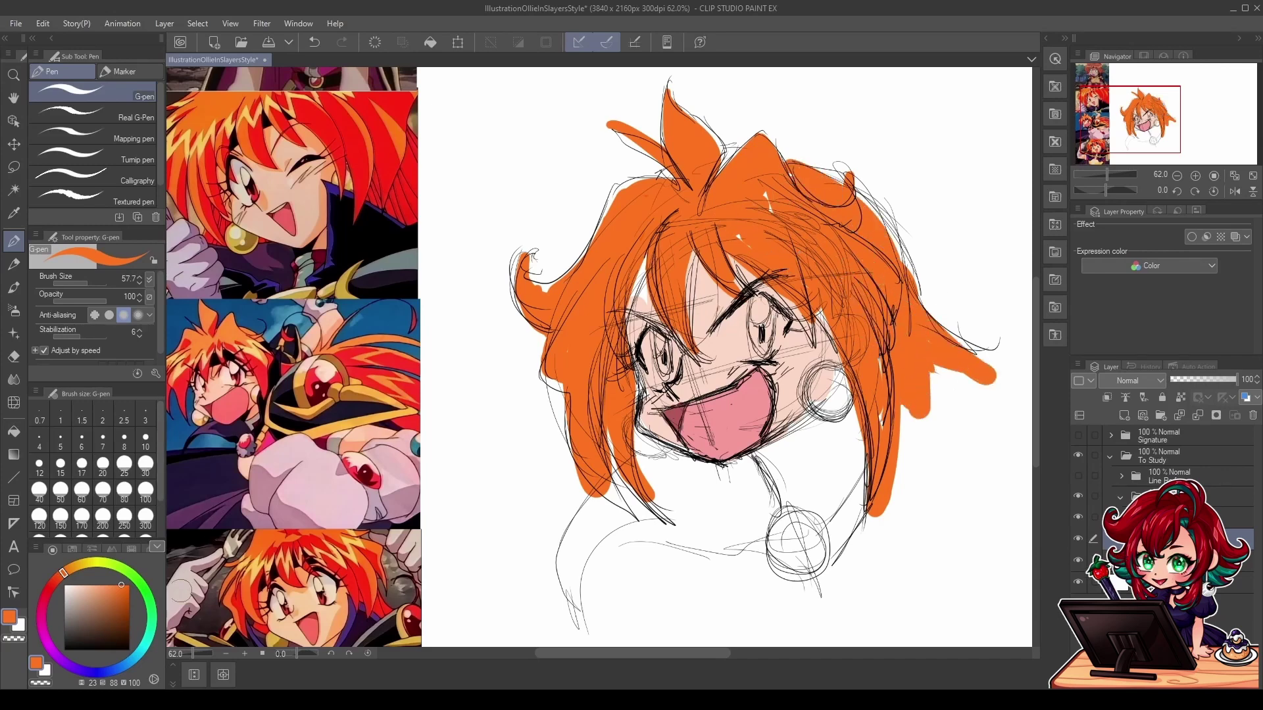
Step: Paint a red shadow on the central strand of the bangs, using a slightly softened red
{"action": "left_click_drag", "start_coordinate": [59, 578], "coordinate": [125, 587]}
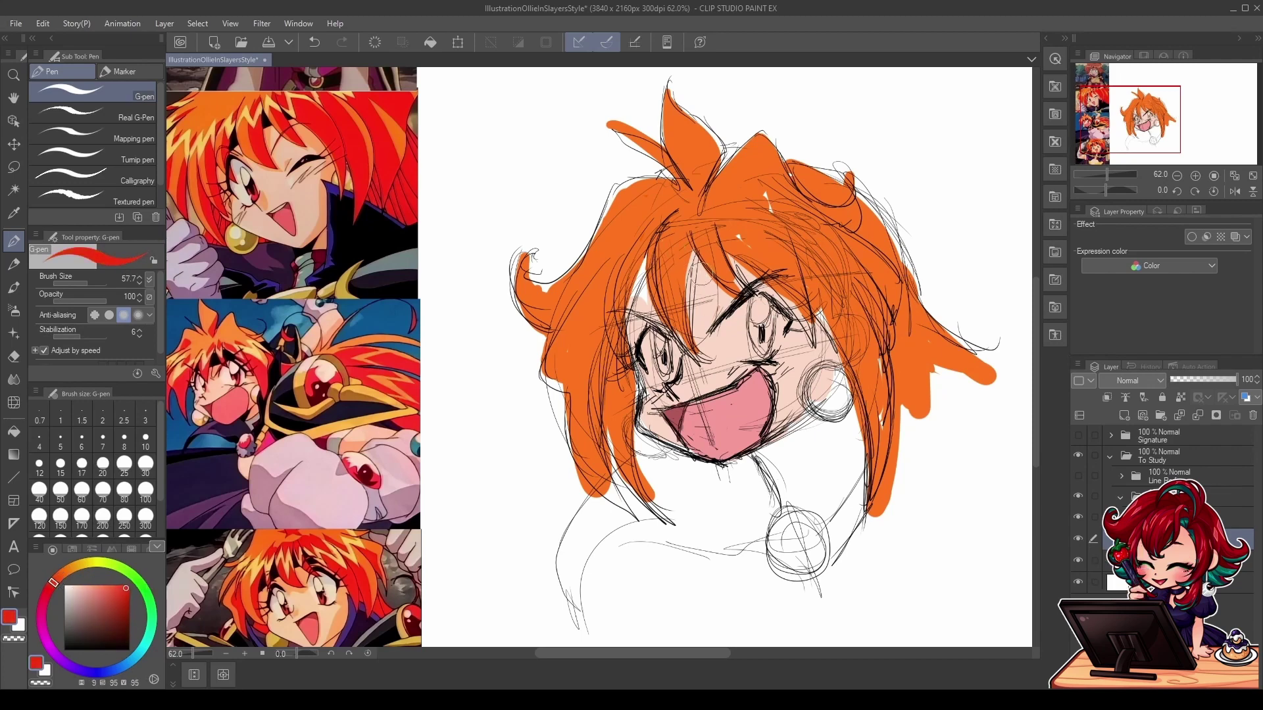
{"action": "left_click_drag", "start_coordinate": [686, 234], "coordinate": [676, 329]}
{"action": "left_click_drag", "start_coordinate": [696, 239], "coordinate": [689, 331]}
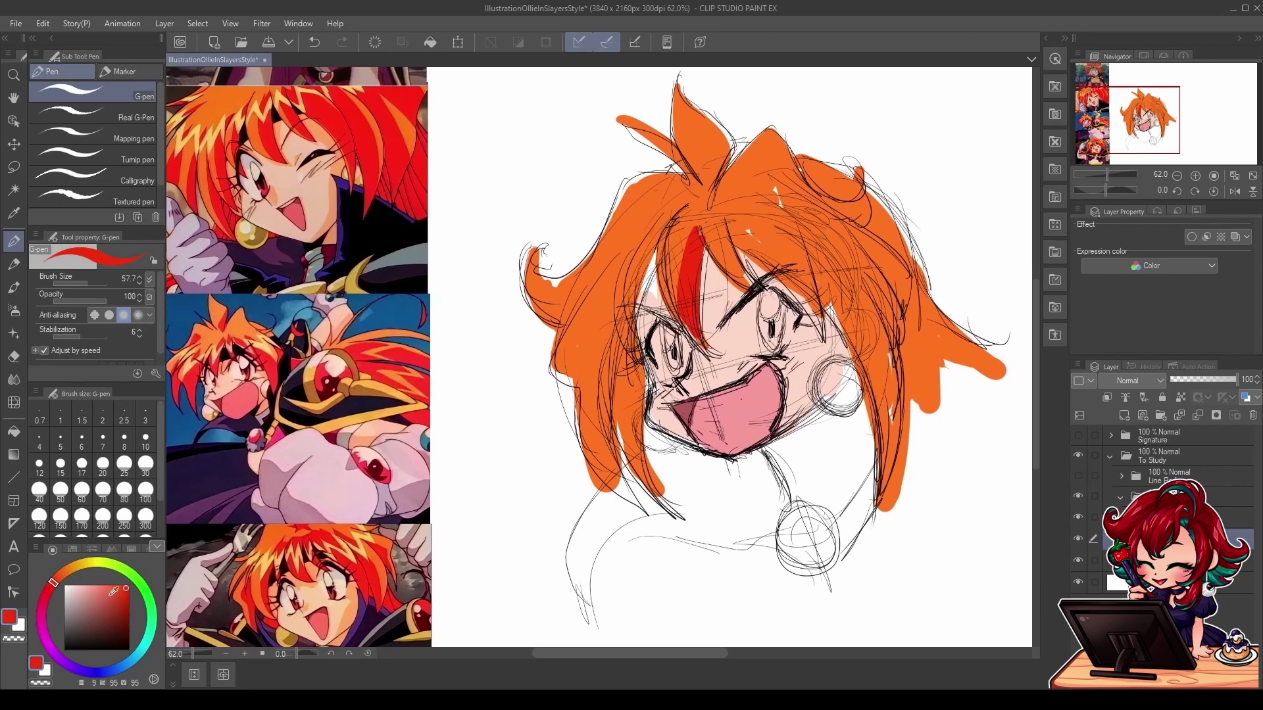
{"action": "left_click", "coordinate": [122, 584]}
{"action": "left_click_drag", "start_coordinate": [700, 239], "coordinate": [694, 293]}
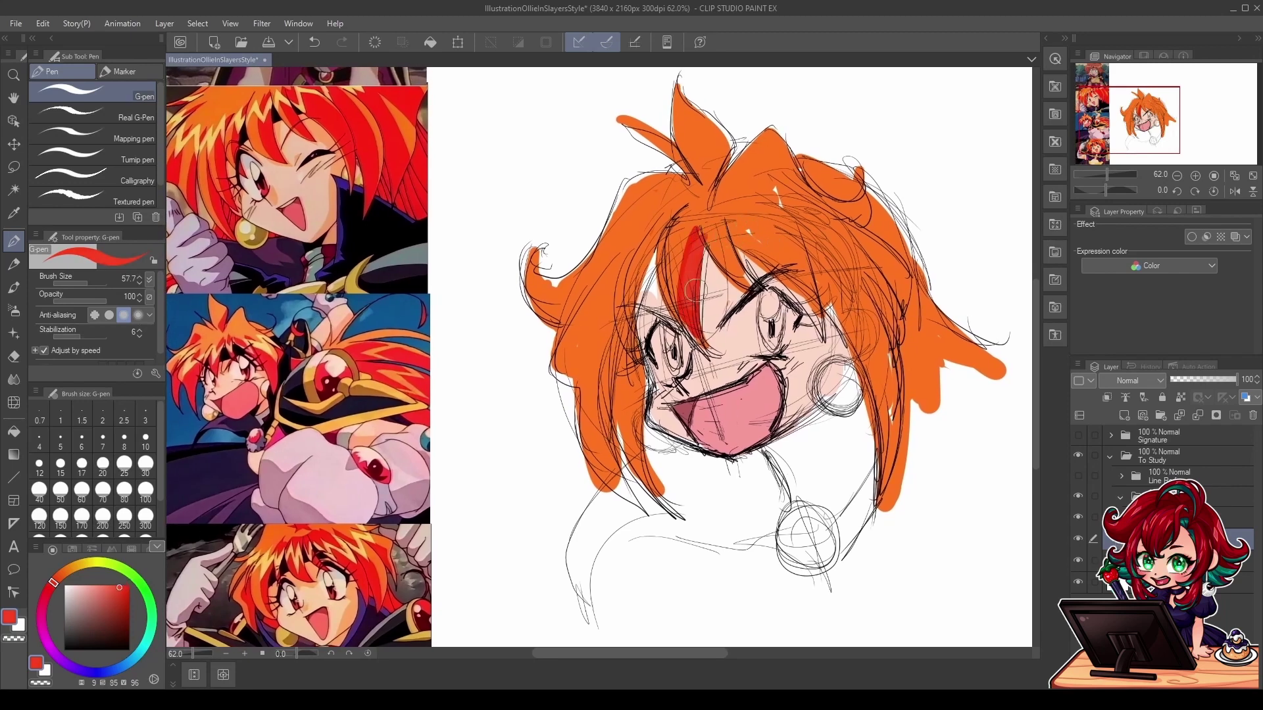
{"action": "key", "text": "ctrl+z"}
{"action": "left_click_drag", "start_coordinate": [693, 237], "coordinate": [692, 316]}
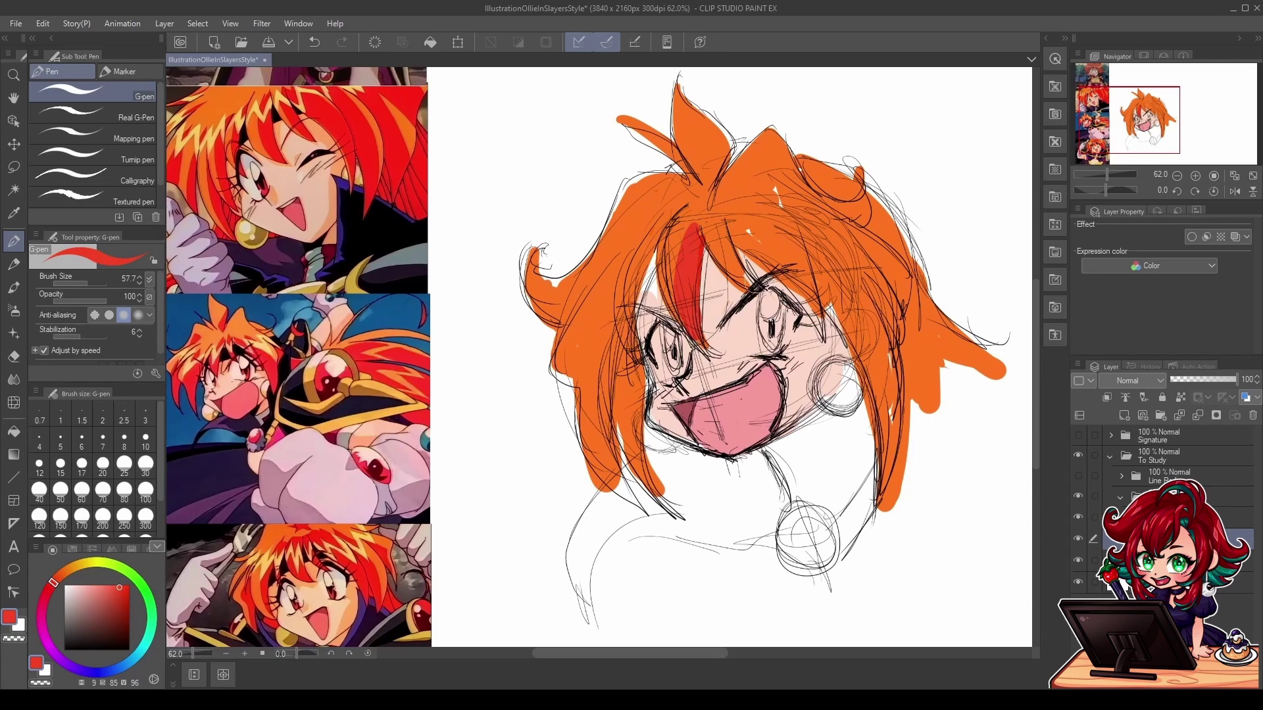
Step: Add red shadow strokes to the right-hand bangs and down the long right side lock
{"action": "left_click_drag", "start_coordinate": [725, 221], "coordinate": [750, 283]}
{"action": "left_click_drag", "start_coordinate": [750, 215], "coordinate": [818, 323]}
{"action": "mouse_move", "coordinate": [804, 256]}
{"action": "left_mouse_down"}
{"action": "mouse_move", "coordinate": [823, 334]}
{"action": "mouse_move", "coordinate": [843, 289]}
{"action": "mouse_move", "coordinate": [886, 440]}
{"action": "left_mouse_up"}
{"action": "mouse_move", "coordinate": [817, 280]}
{"action": "left_mouse_down"}
{"action": "mouse_move", "coordinate": [844, 319]}
{"action": "mouse_move", "coordinate": [879, 501]}
{"action": "left_mouse_up"}
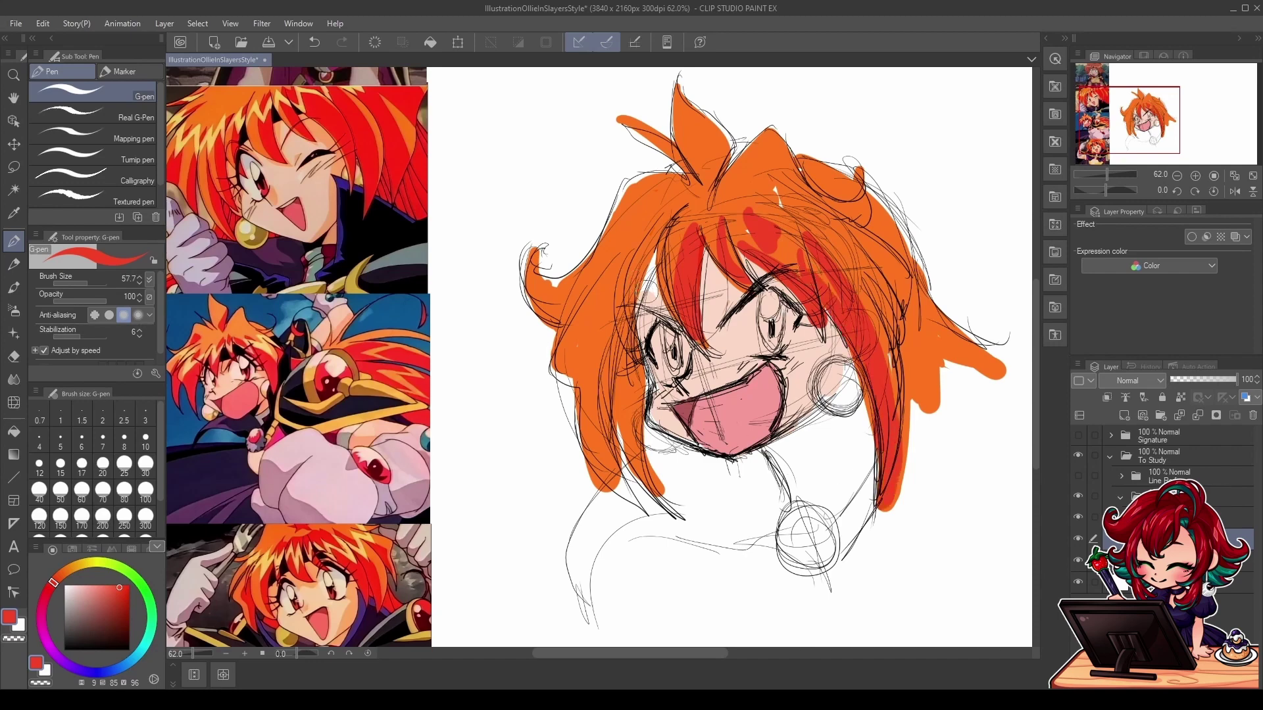
Step: Add red shadows to the left side locks, the base of the crown tuft and the outer right hair
{"action": "left_click_drag", "start_coordinate": [628, 279], "coordinate": [611, 460]}
{"action": "mouse_move", "coordinate": [633, 312]}
{"action": "left_mouse_down"}
{"action": "mouse_move", "coordinate": [658, 477]}
{"action": "mouse_move", "coordinate": [645, 484]}
{"action": "left_mouse_up"}
{"action": "mouse_move", "coordinate": [608, 289]}
{"action": "left_mouse_down"}
{"action": "mouse_move", "coordinate": [579, 395]}
{"action": "mouse_move", "coordinate": [612, 486]}
{"action": "mouse_move", "coordinate": [617, 326]}
{"action": "left_mouse_up"}
{"action": "left_click_drag", "start_coordinate": [723, 152], "coordinate": [703, 193]}
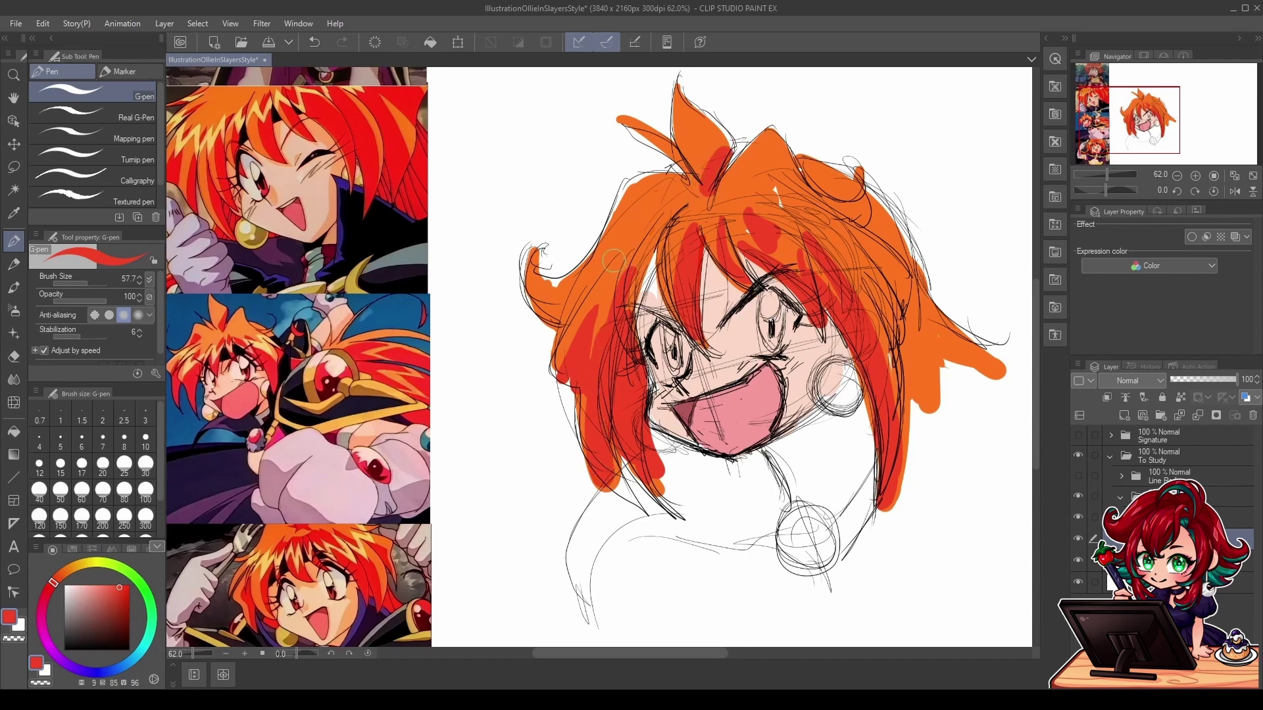
{"action": "left_click_drag", "start_coordinate": [893, 291], "coordinate": [901, 339]}
Step: Try yellow highlights of different saturation on the hair left of the face
{"action": "left_click_drag", "start_coordinate": [90, 564], "coordinate": [80, 564]}
{"action": "left_click", "coordinate": [104, 585]}
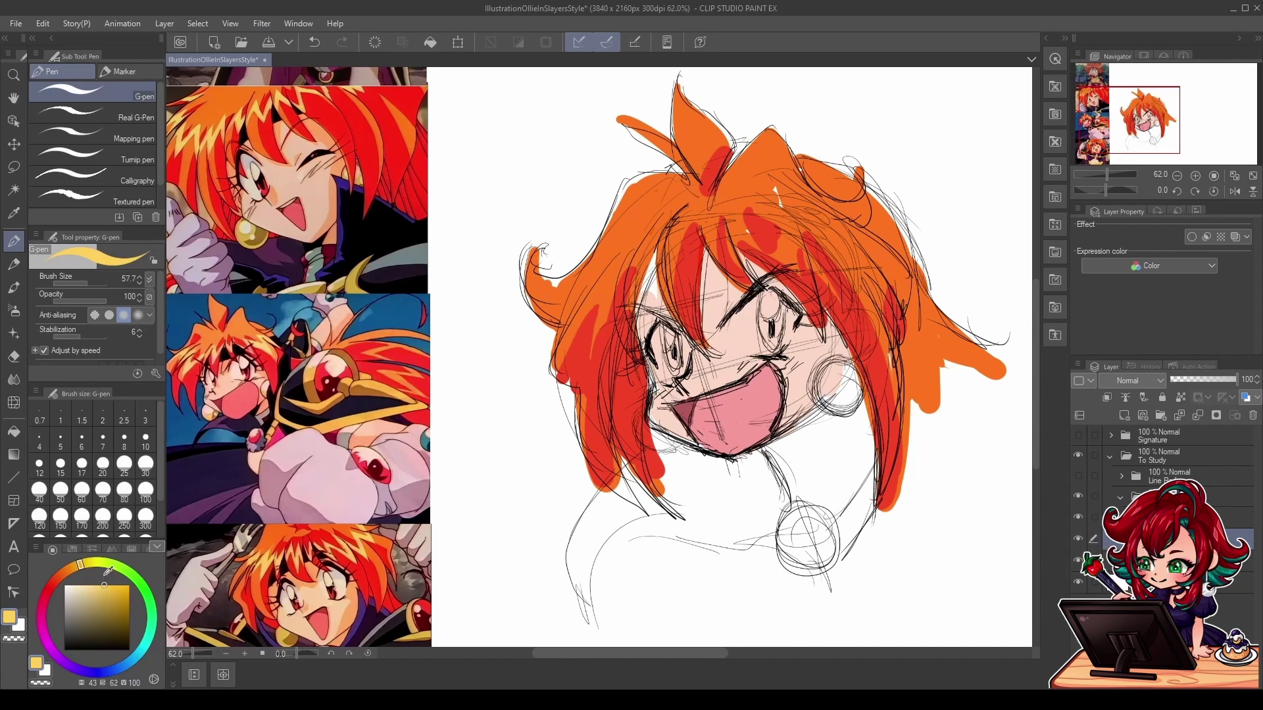
{"action": "left_click_drag", "start_coordinate": [628, 240], "coordinate": [602, 290]}
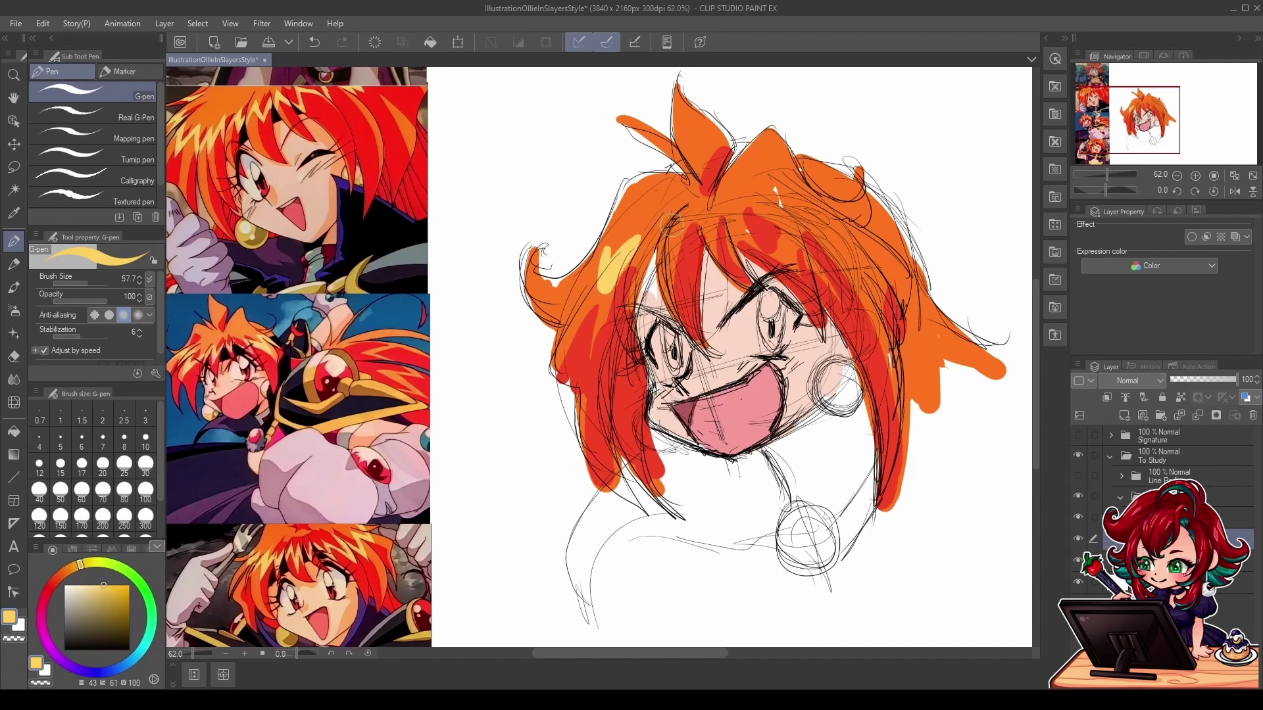
{"action": "left_click", "coordinate": [121, 586]}
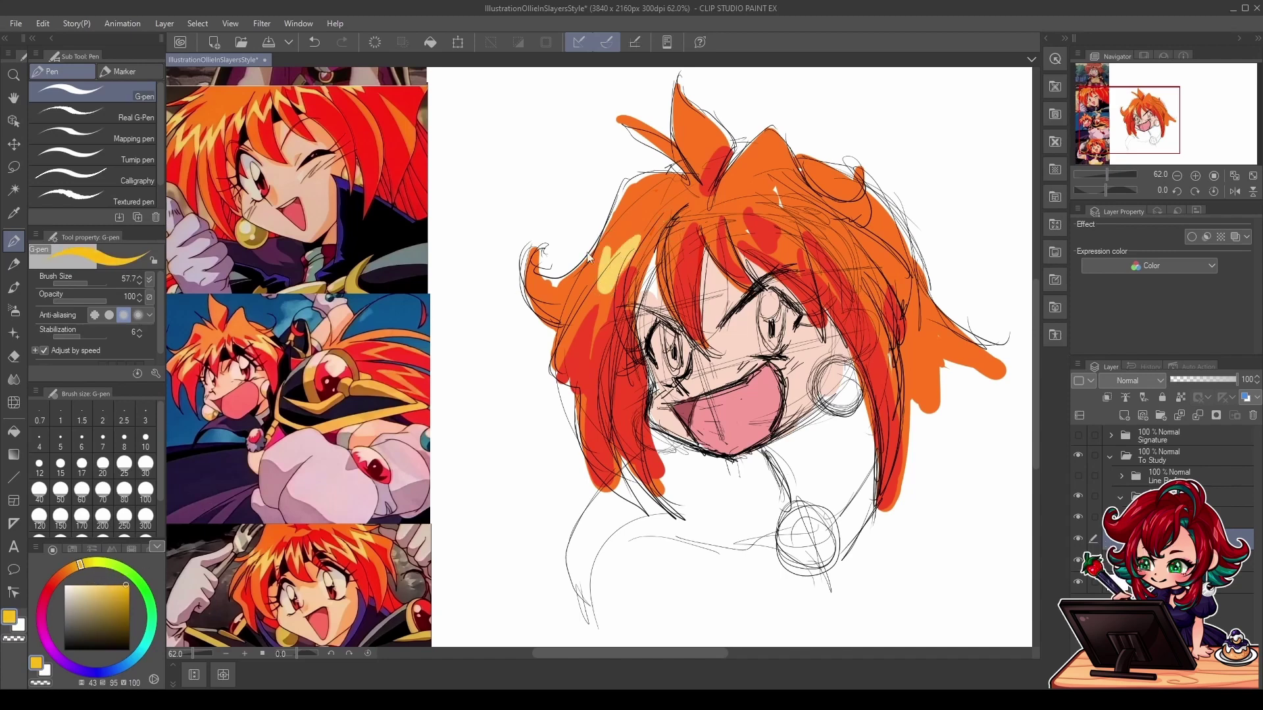
{"action": "key", "text": "ctrl+z"}
{"action": "left_click", "coordinate": [97, 581]}
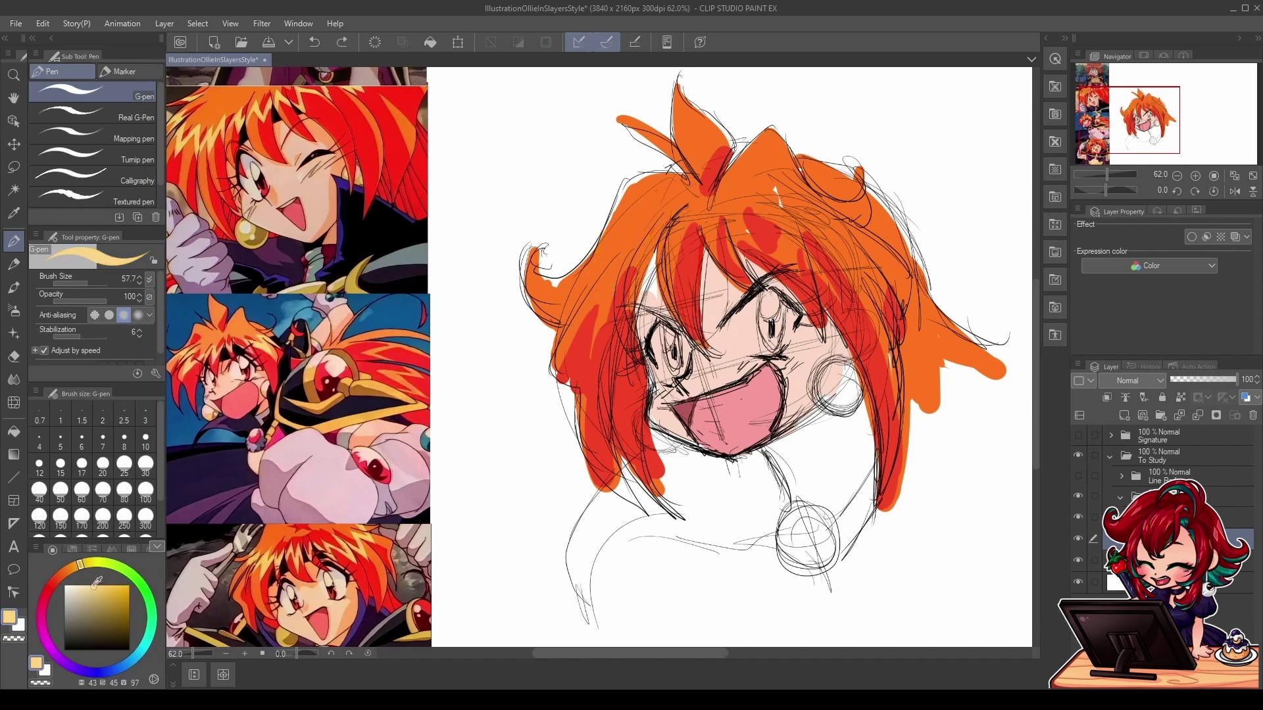
{"action": "left_click_drag", "start_coordinate": [615, 217], "coordinate": [595, 290]}
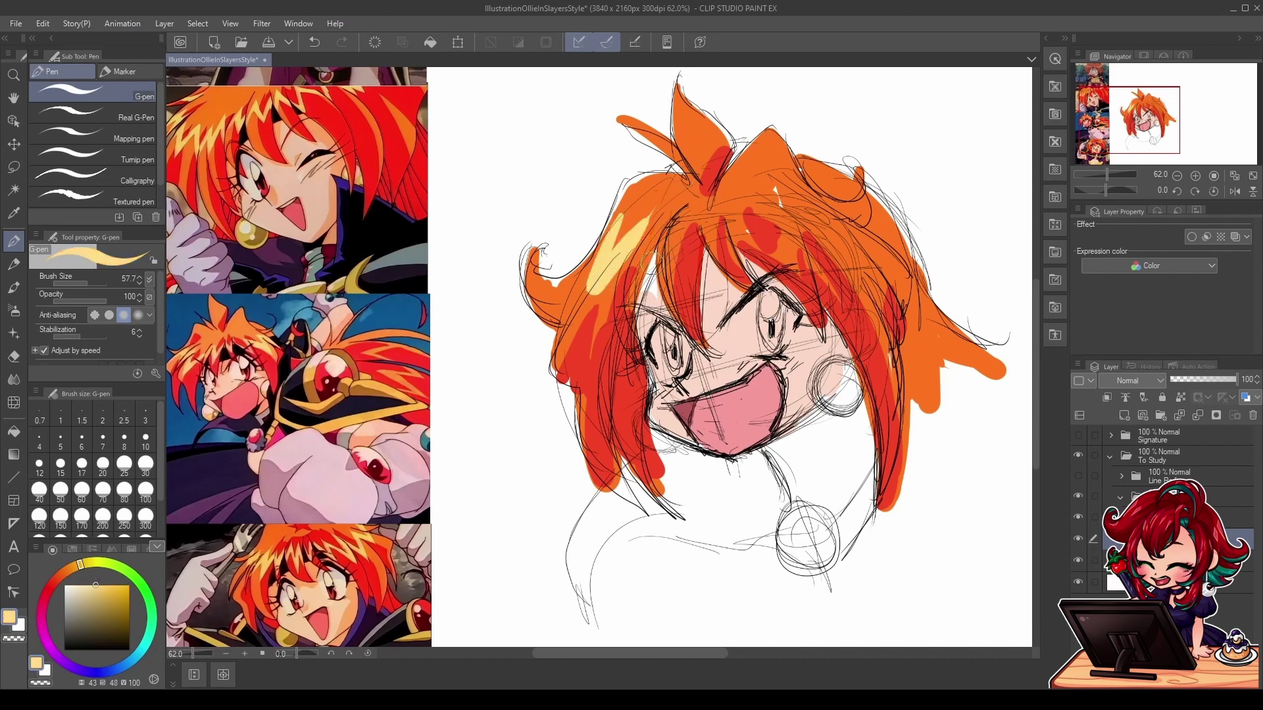
{"action": "key", "text": "ctrl+z"}
Step: Paint a zigzag band of yellow highlights across the bangs and both sides of the hair
{"action": "left_click", "coordinate": [105, 584]}
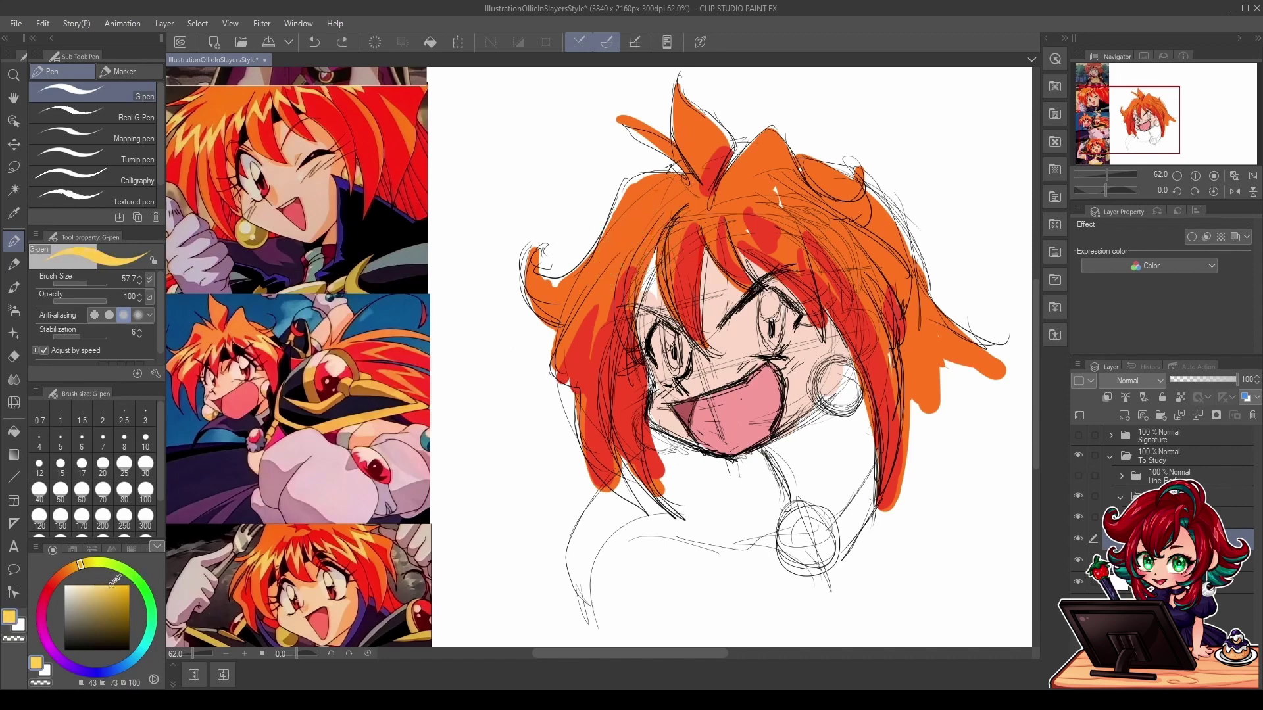
{"action": "mouse_move", "coordinate": [766, 186]}
{"action": "left_mouse_down"}
{"action": "mouse_move", "coordinate": [782, 238]}
{"action": "mouse_move", "coordinate": [743, 233]}
{"action": "left_mouse_up"}
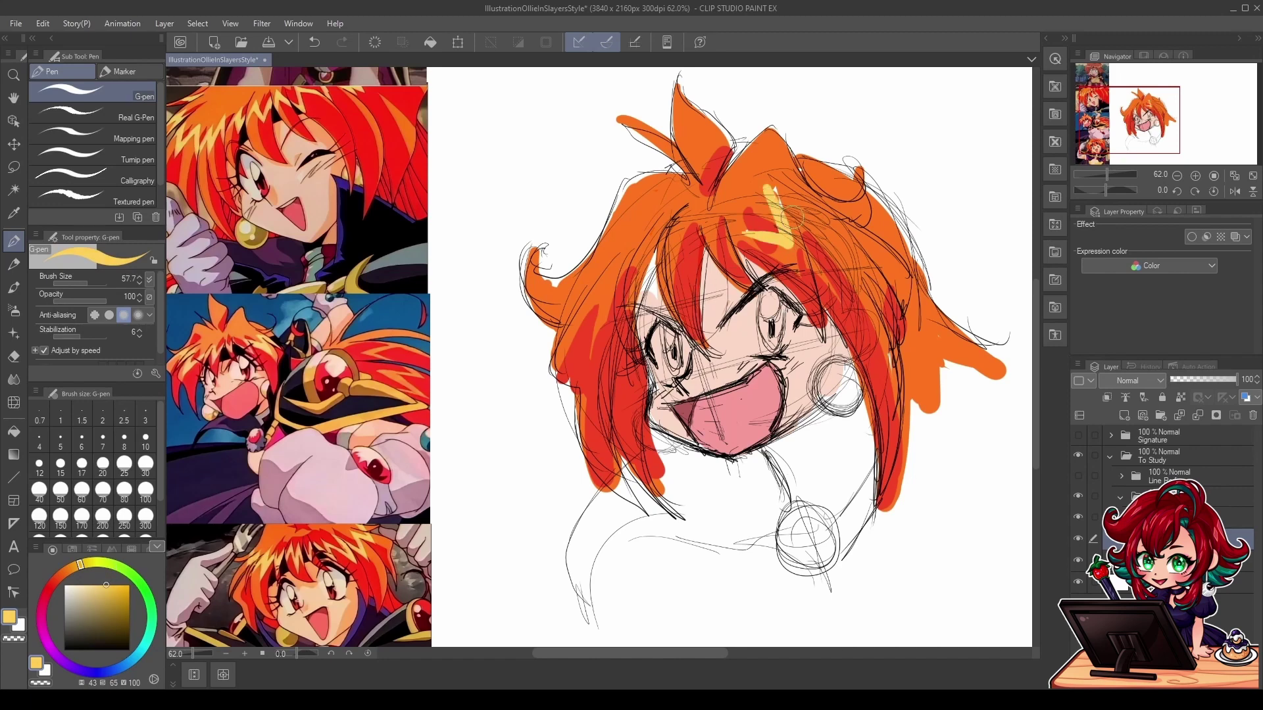
{"action": "mouse_move", "coordinate": [731, 232]}
{"action": "left_mouse_down"}
{"action": "mouse_move", "coordinate": [766, 262]}
{"action": "mouse_move", "coordinate": [762, 224]}
{"action": "mouse_move", "coordinate": [777, 264]}
{"action": "mouse_move", "coordinate": [794, 220]}
{"action": "mouse_move", "coordinate": [896, 299]}
{"action": "mouse_move", "coordinate": [858, 211]}
{"action": "mouse_move", "coordinate": [898, 232]}
{"action": "left_mouse_up"}
{"action": "key", "text": "ctrl+z"}
{"action": "key", "text": "ctrl+z"}
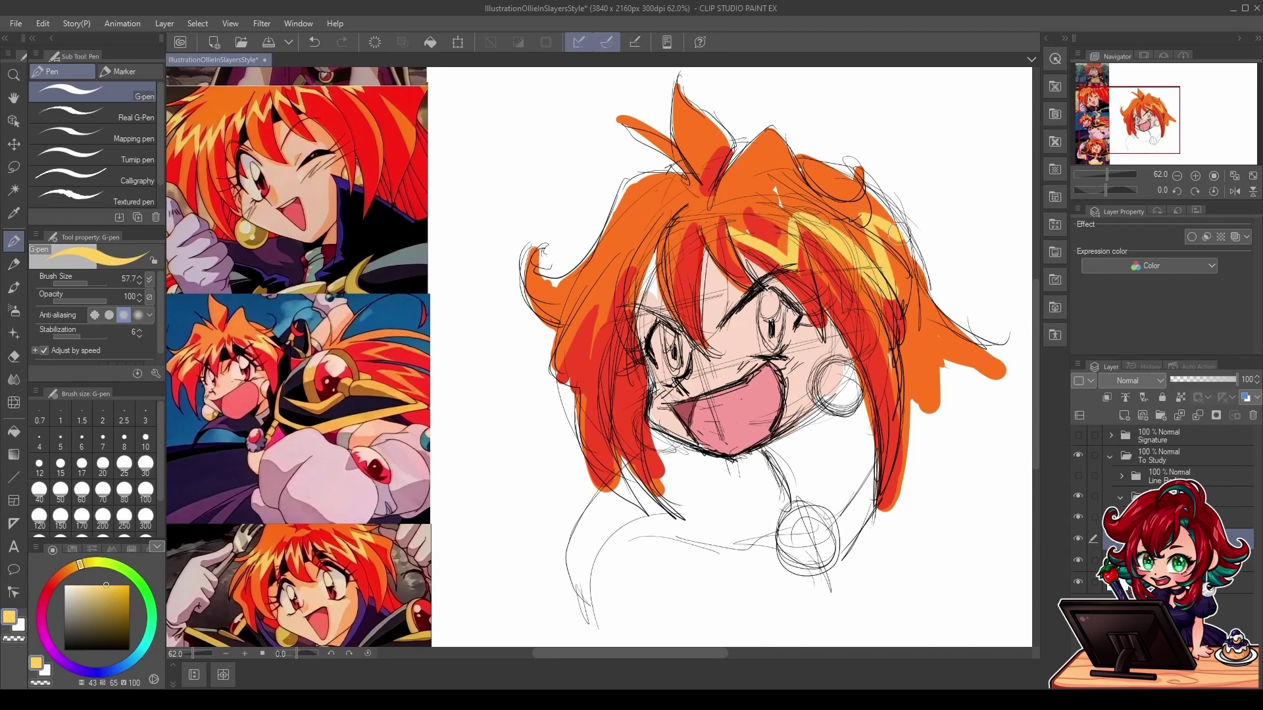
{"action": "mouse_move", "coordinate": [699, 231]}
{"action": "left_mouse_down"}
{"action": "mouse_move", "coordinate": [681, 268]}
{"action": "mouse_move", "coordinate": [663, 224]}
{"action": "mouse_move", "coordinate": [612, 274]}
{"action": "mouse_move", "coordinate": [630, 232]}
{"action": "mouse_move", "coordinate": [590, 255]}
{"action": "left_mouse_up"}
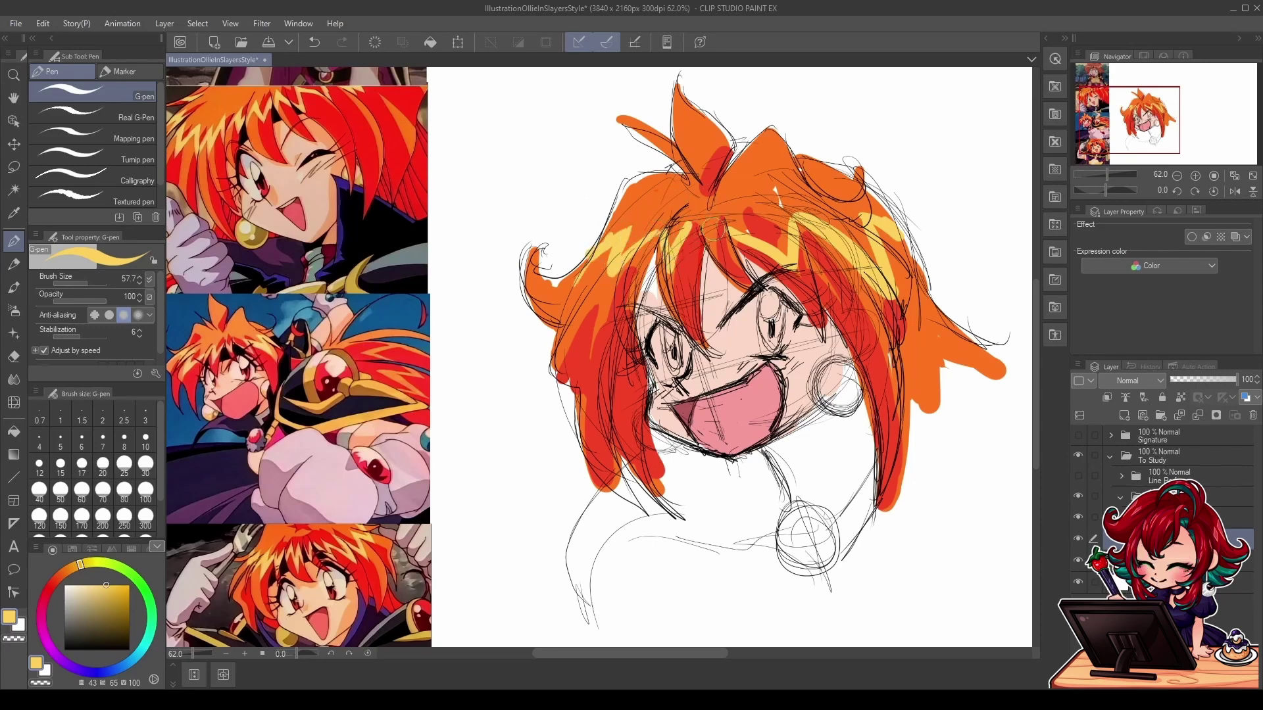
{"action": "mouse_move", "coordinate": [723, 215]}
{"action": "left_mouse_down"}
{"action": "mouse_move", "coordinate": [687, 213]}
{"action": "mouse_move", "coordinate": [711, 246]}
{"action": "left_mouse_up"}
Step: Colour both irises crimson and fill the surrounding eye areas with white
{"action": "left_click", "coordinate": [47, 592]}
{"action": "left_click_drag", "start_coordinate": [105, 587], "coordinate": [124, 596]}
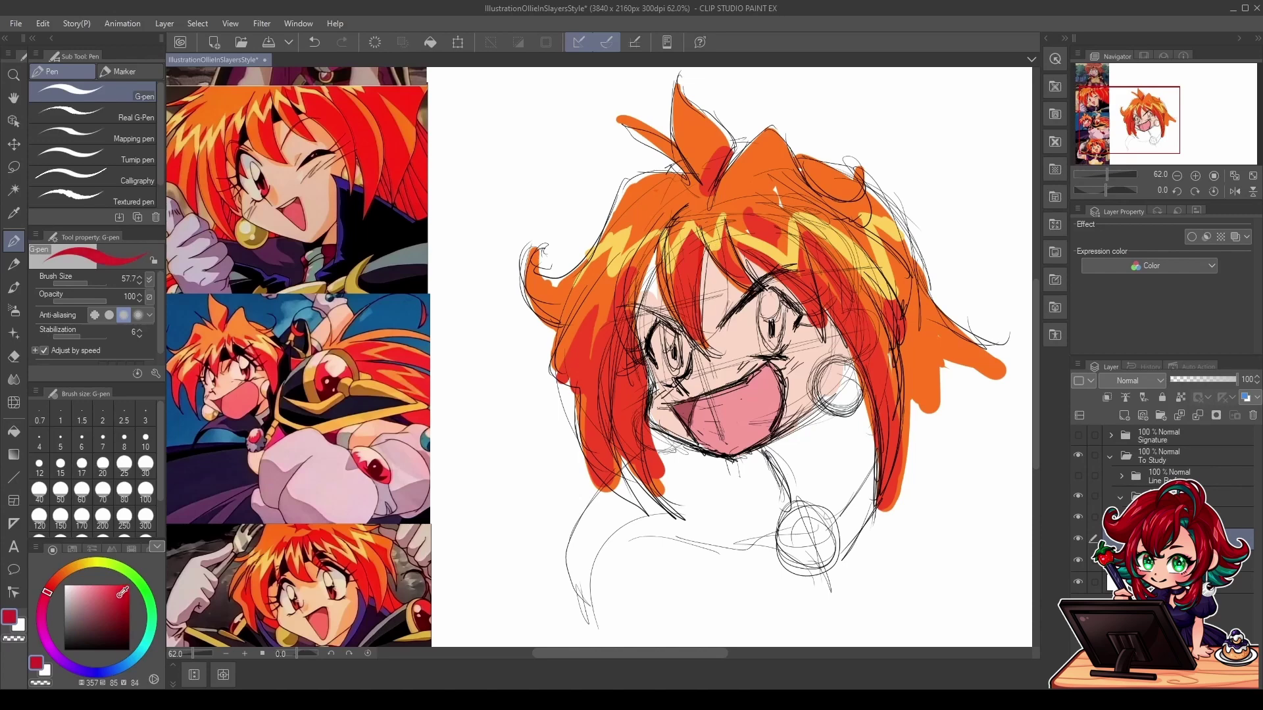
{"action": "left_click_drag", "start_coordinate": [749, 329], "coordinate": [782, 355]}
{"action": "left_click_drag", "start_coordinate": [780, 299], "coordinate": [783, 329]}
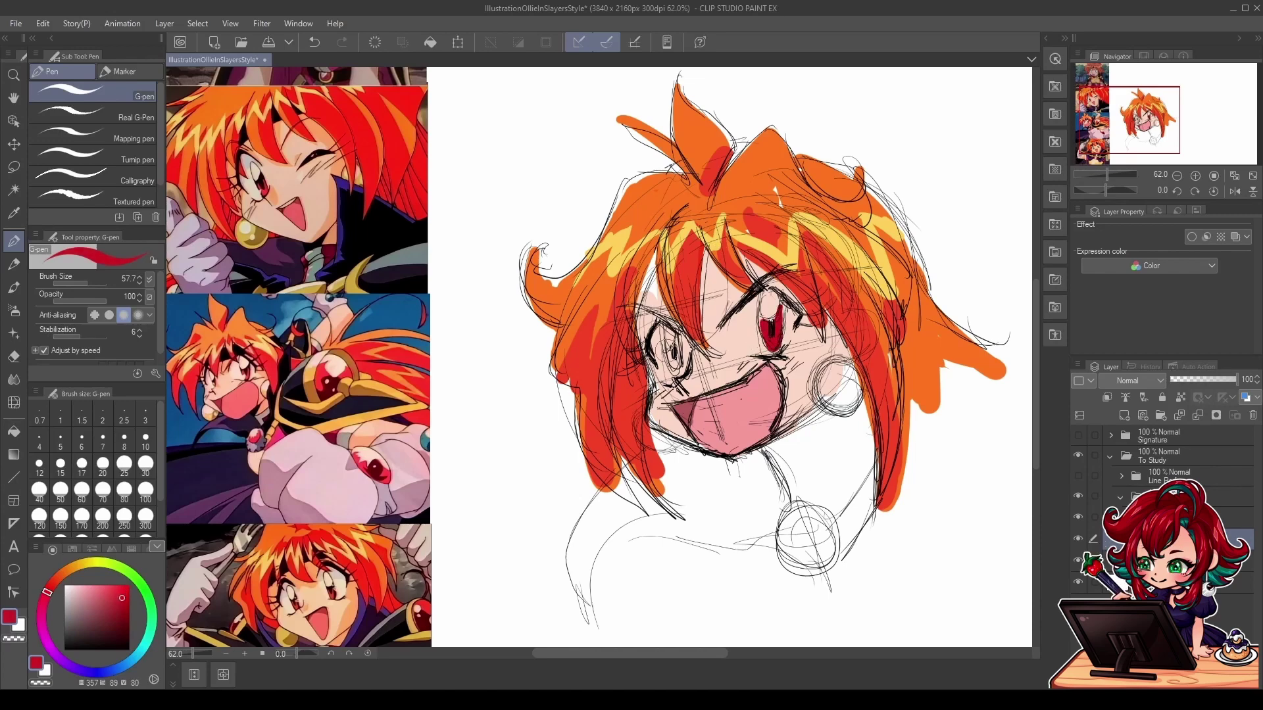
{"action": "mouse_move", "coordinate": [672, 350]}
{"action": "left_mouse_down"}
{"action": "mouse_move", "coordinate": [675, 370]}
{"action": "mouse_move", "coordinate": [659, 339]}
{"action": "mouse_move", "coordinate": [659, 372]}
{"action": "left_mouse_up"}
{"action": "left_click", "coordinate": [65, 585]}
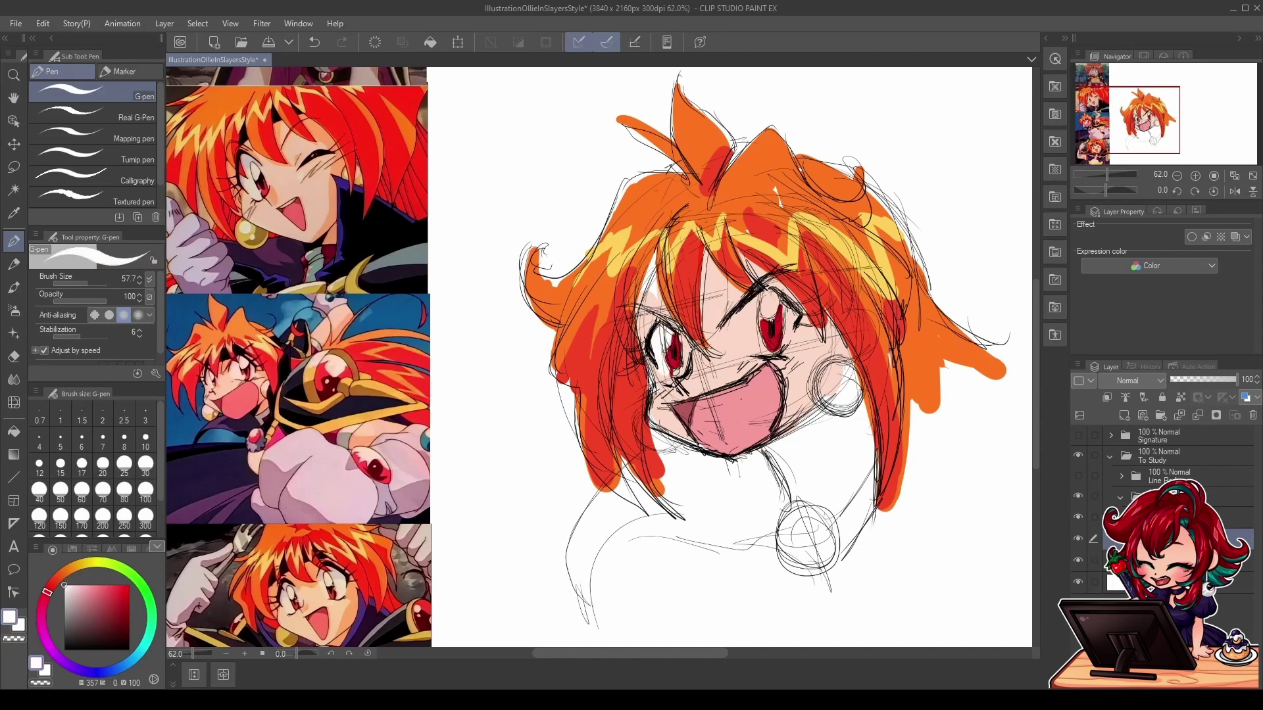
{"action": "mouse_move", "coordinate": [770, 300]}
{"action": "left_mouse_down"}
{"action": "mouse_move", "coordinate": [743, 332]}
{"action": "mouse_move", "coordinate": [763, 355]}
{"action": "mouse_move", "coordinate": [793, 345]}
{"action": "left_mouse_up"}
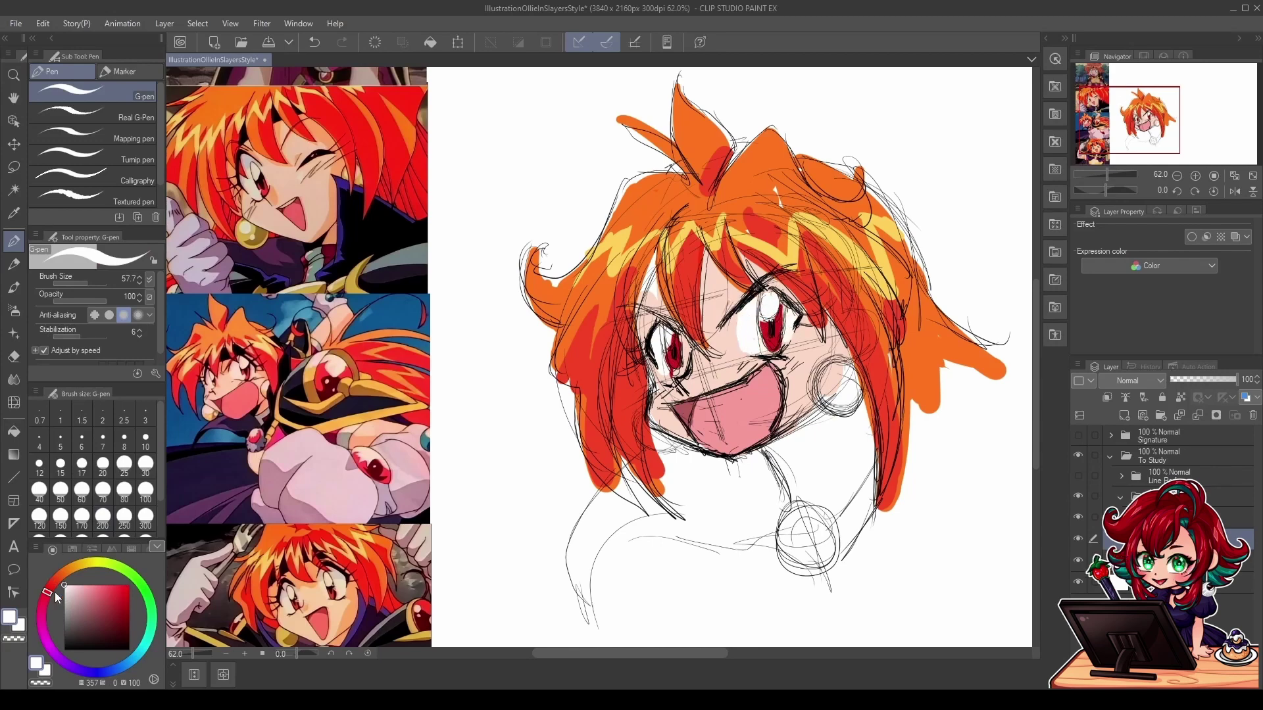
Step: Fill both round earrings beside the face with soft yellow
{"action": "left_click", "coordinate": [83, 567]}
{"action": "left_click", "coordinate": [112, 584]}
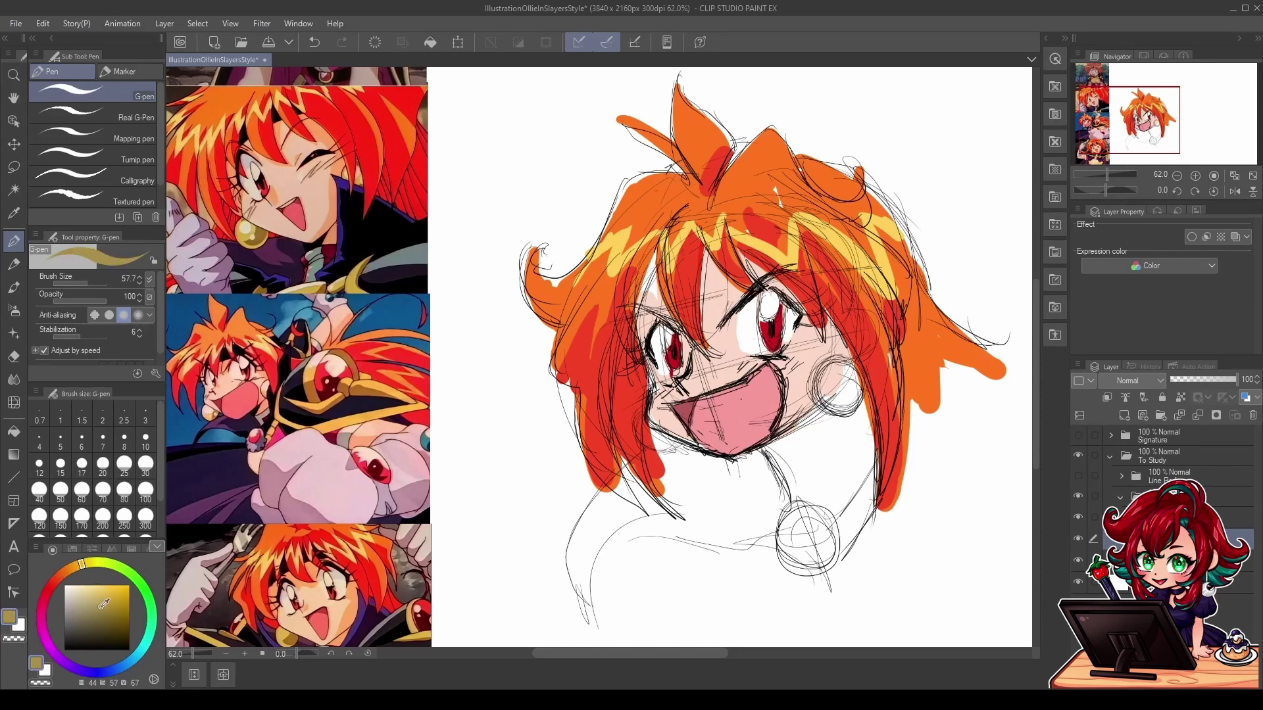
{"action": "left_click_drag", "start_coordinate": [112, 584], "coordinate": [104, 582]}
{"action": "mouse_move", "coordinate": [643, 440]}
{"action": "left_mouse_down"}
{"action": "mouse_move", "coordinate": [646, 427]}
{"action": "mouse_move", "coordinate": [659, 437]}
{"action": "left_mouse_up"}
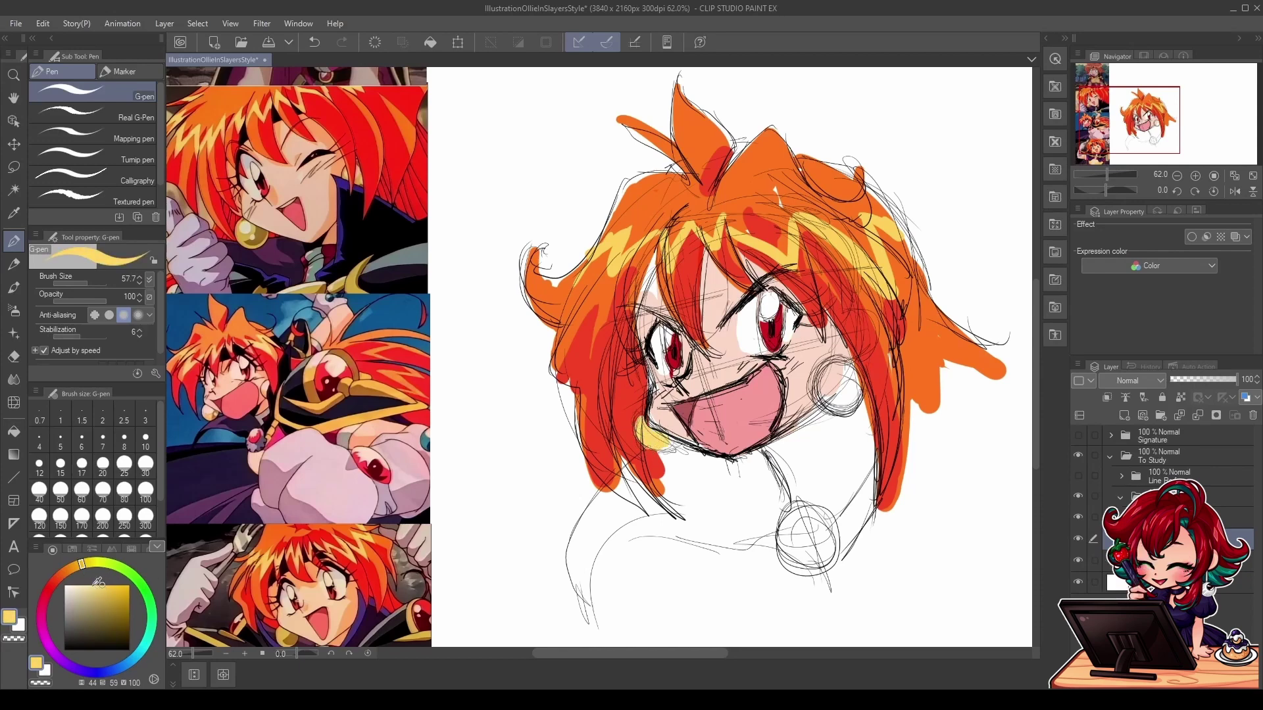
{"action": "mouse_move", "coordinate": [845, 365]}
{"action": "left_mouse_down"}
{"action": "mouse_move", "coordinate": [842, 395]}
{"action": "mouse_move", "coordinate": [825, 404]}
{"action": "mouse_move", "coordinate": [849, 411]}
{"action": "mouse_move", "coordinate": [809, 427]}
{"action": "left_mouse_up"}
{"action": "left_click_drag", "start_coordinate": [859, 366], "coordinate": [855, 388]}
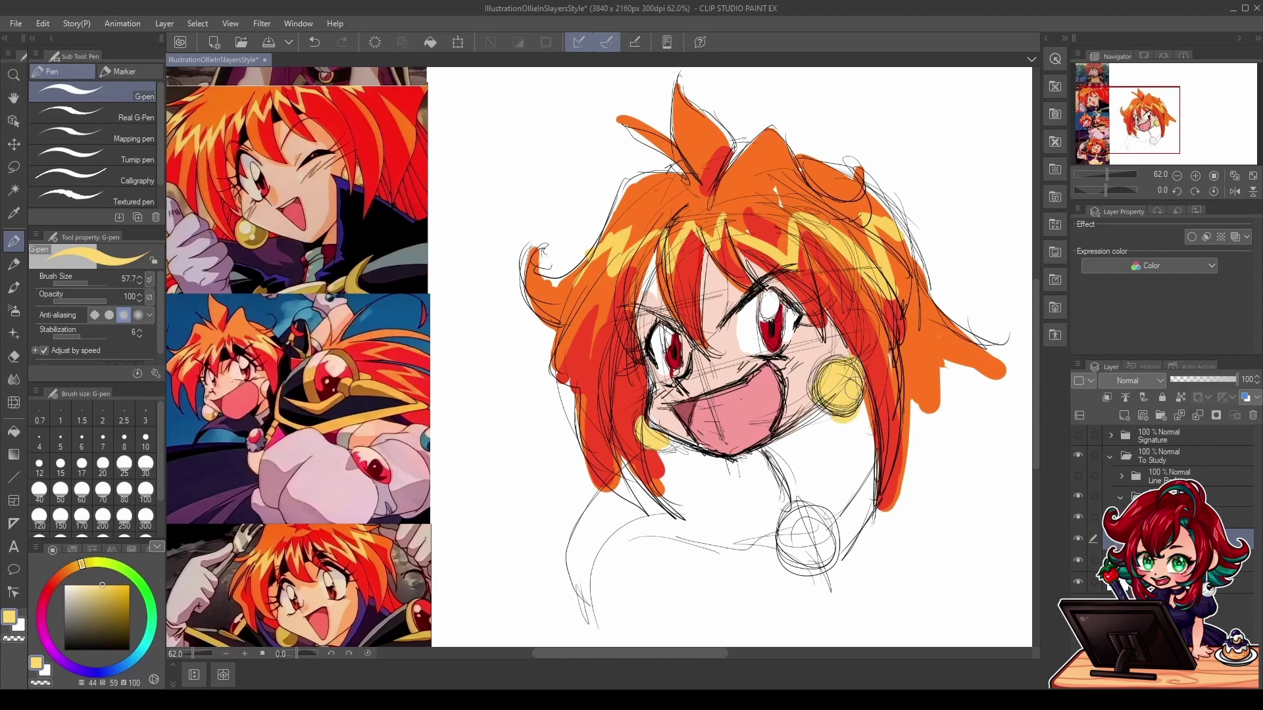
Step: Paint peach skin shadows, hue 25 and saturation 39, on the cheek beside the large earring and beneath the bangs
{"action": "left_click", "coordinate": [64, 572]}
{"action": "left_click", "coordinate": [86, 584]}
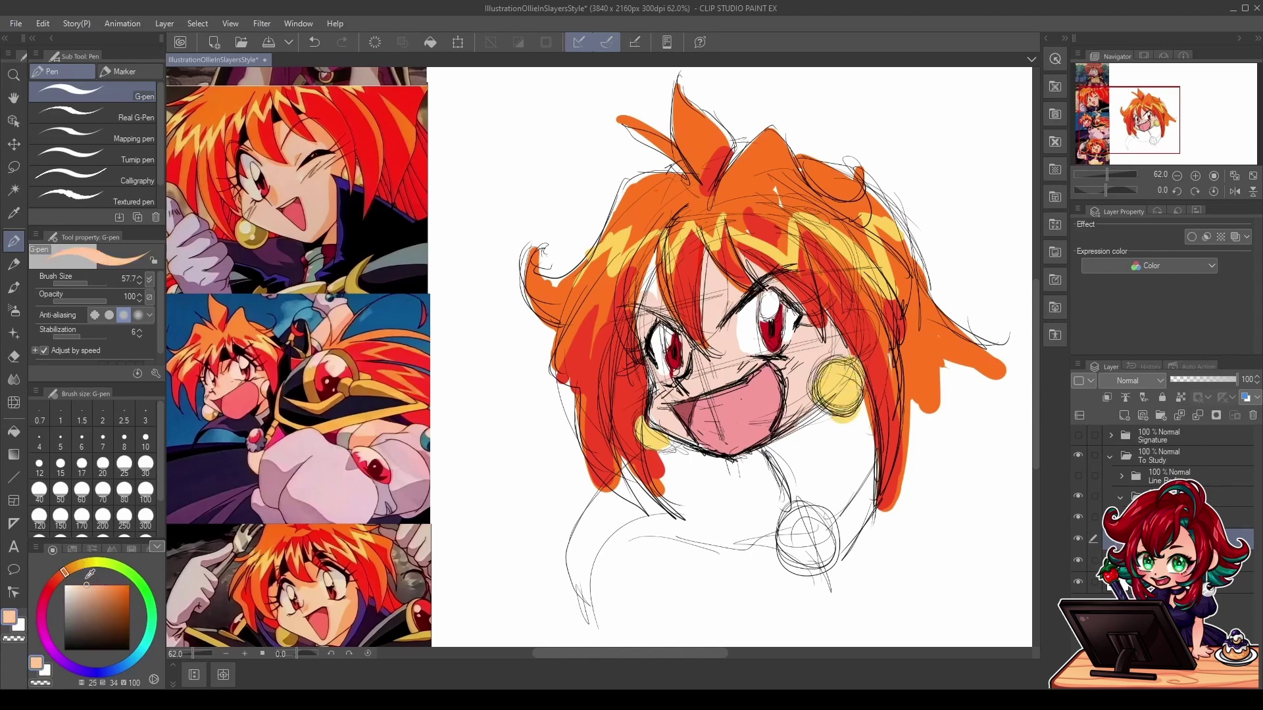
{"action": "mouse_move", "coordinate": [811, 356]}
{"action": "left_mouse_down"}
{"action": "mouse_move", "coordinate": [808, 385]}
{"action": "mouse_move", "coordinate": [811, 327]}
{"action": "mouse_move", "coordinate": [827, 348]}
{"action": "mouse_move", "coordinate": [813, 343]}
{"action": "mouse_move", "coordinate": [794, 411]}
{"action": "mouse_move", "coordinate": [806, 397]}
{"action": "left_mouse_up"}
{"action": "left_click_drag", "start_coordinate": [779, 355], "coordinate": [802, 339]}
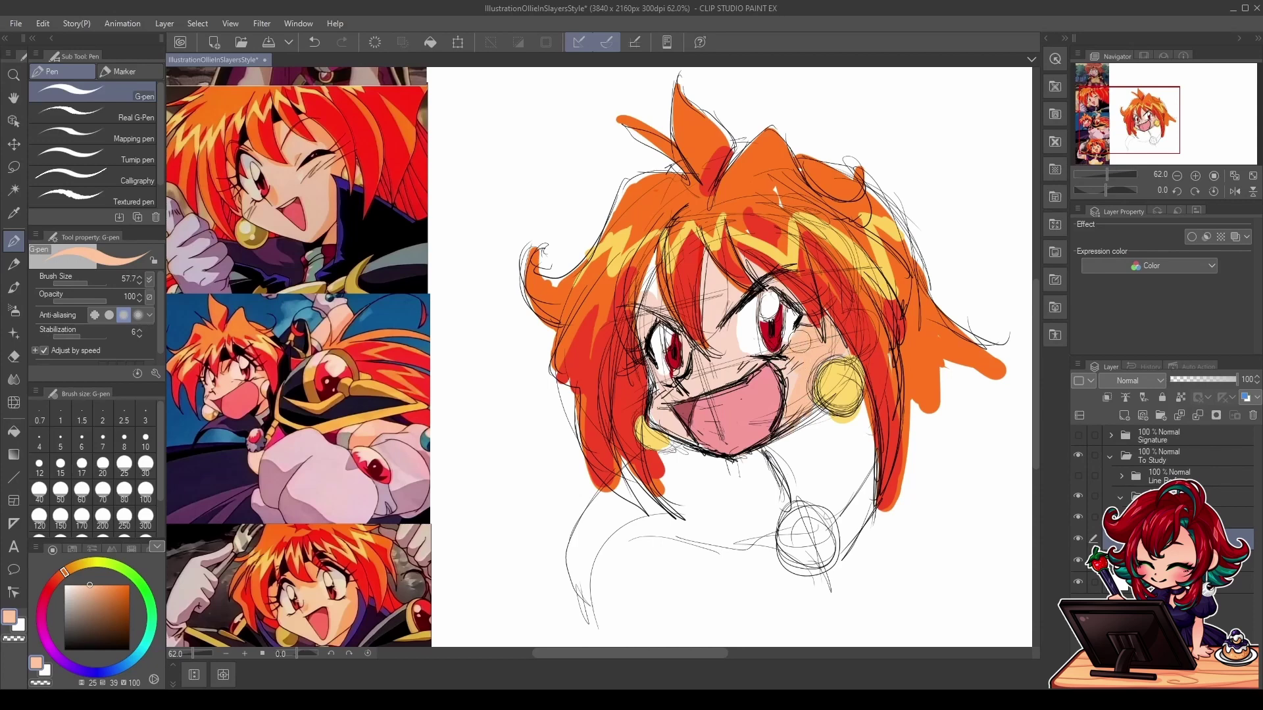
{"action": "mouse_move", "coordinate": [724, 253]}
{"action": "left_mouse_down"}
{"action": "mouse_move", "coordinate": [701, 323]}
{"action": "mouse_move", "coordinate": [711, 329]}
{"action": "left_mouse_up"}
{"action": "left_click_drag", "start_coordinate": [740, 273], "coordinate": [720, 309]}
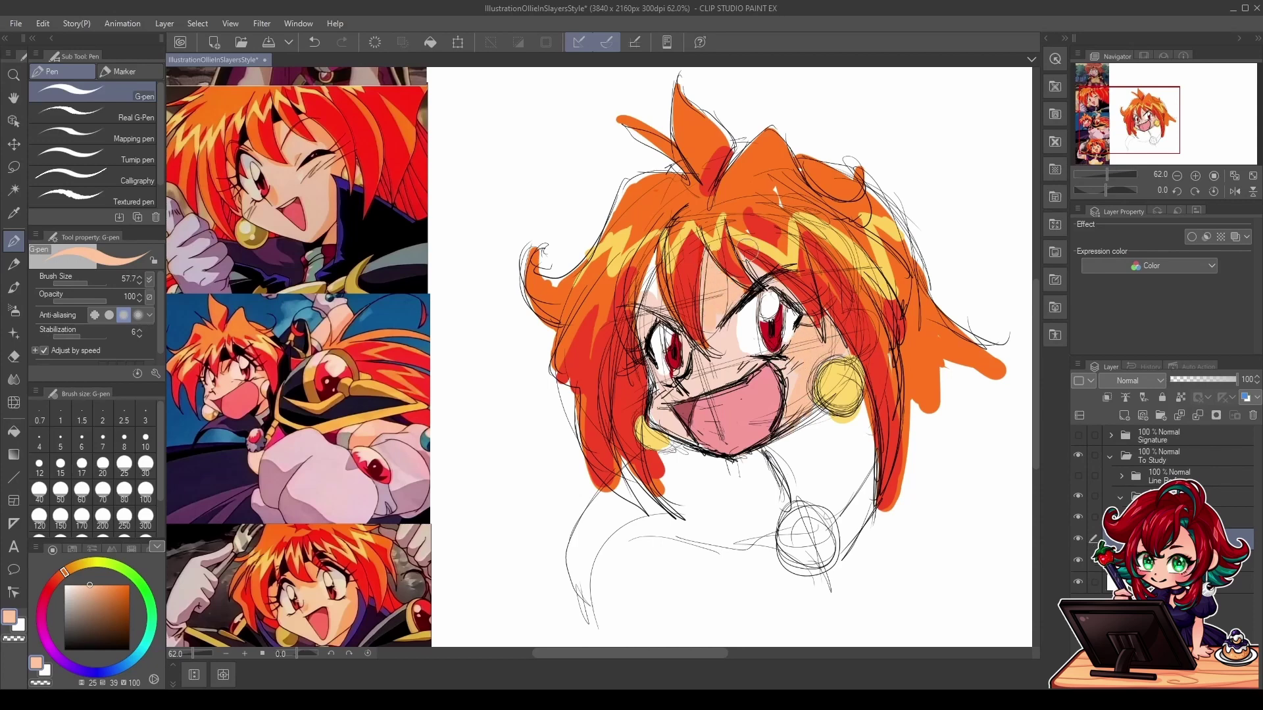
{"action": "left_click_drag", "start_coordinate": [751, 251], "coordinate": [755, 269]}
{"action": "mouse_move", "coordinate": [650, 271]}
{"action": "left_mouse_down"}
{"action": "mouse_move", "coordinate": [655, 299]}
{"action": "mouse_move", "coordinate": [658, 284]}
{"action": "left_mouse_up"}
Step: Fill the headband sections visible between the bangs across the forehead with near-black
{"action": "left_click_drag", "start_coordinate": [84, 620], "coordinate": [86, 637]}
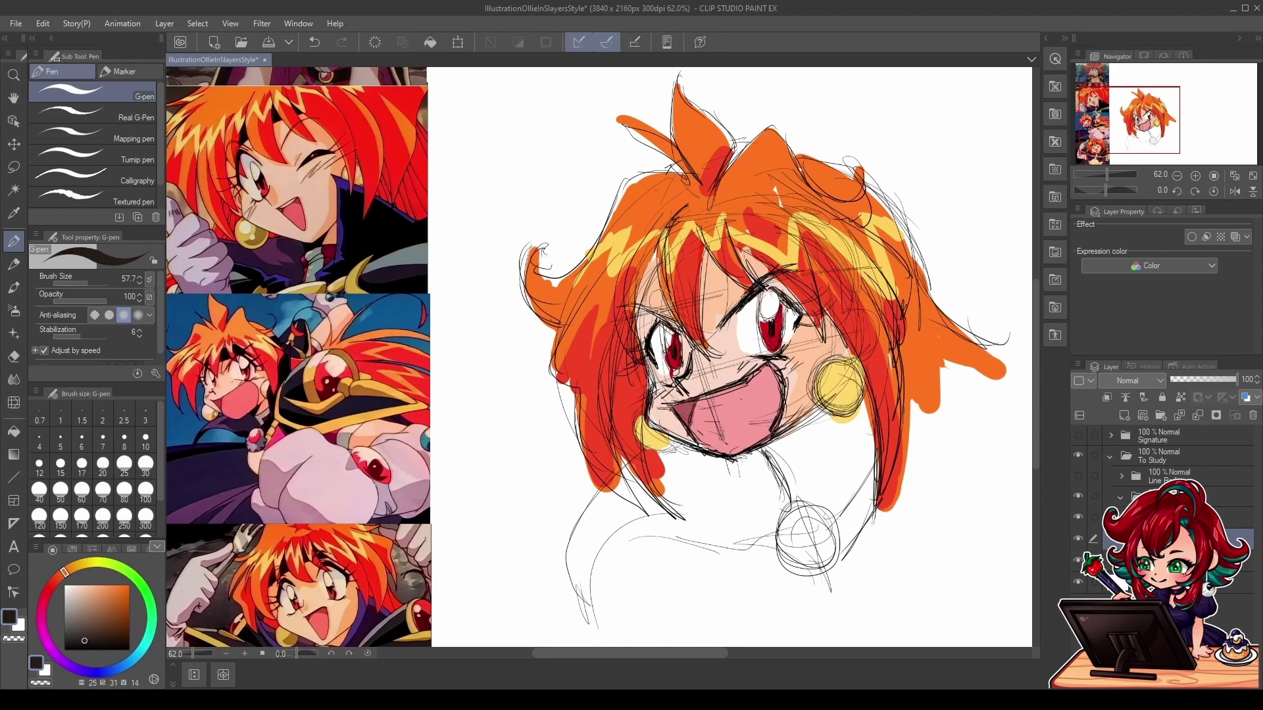
{"action": "left_click_drag", "start_coordinate": [650, 275], "coordinate": [654, 301]}
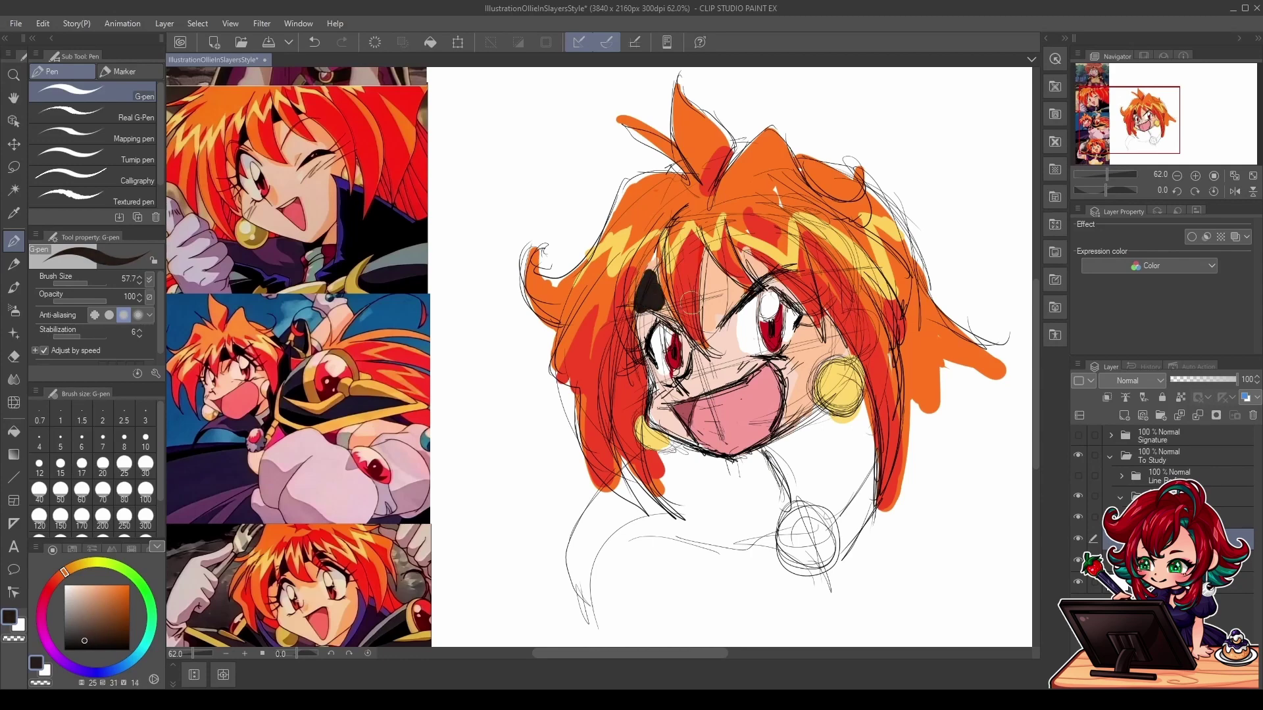
{"action": "mouse_move", "coordinate": [702, 263]}
{"action": "left_mouse_down"}
{"action": "mouse_move", "coordinate": [711, 303]}
{"action": "mouse_move", "coordinate": [709, 273]}
{"action": "mouse_move", "coordinate": [731, 291]}
{"action": "mouse_move", "coordinate": [754, 274]}
{"action": "left_mouse_up"}
{"action": "left_click_drag", "start_coordinate": [649, 282], "coordinate": [655, 273]}
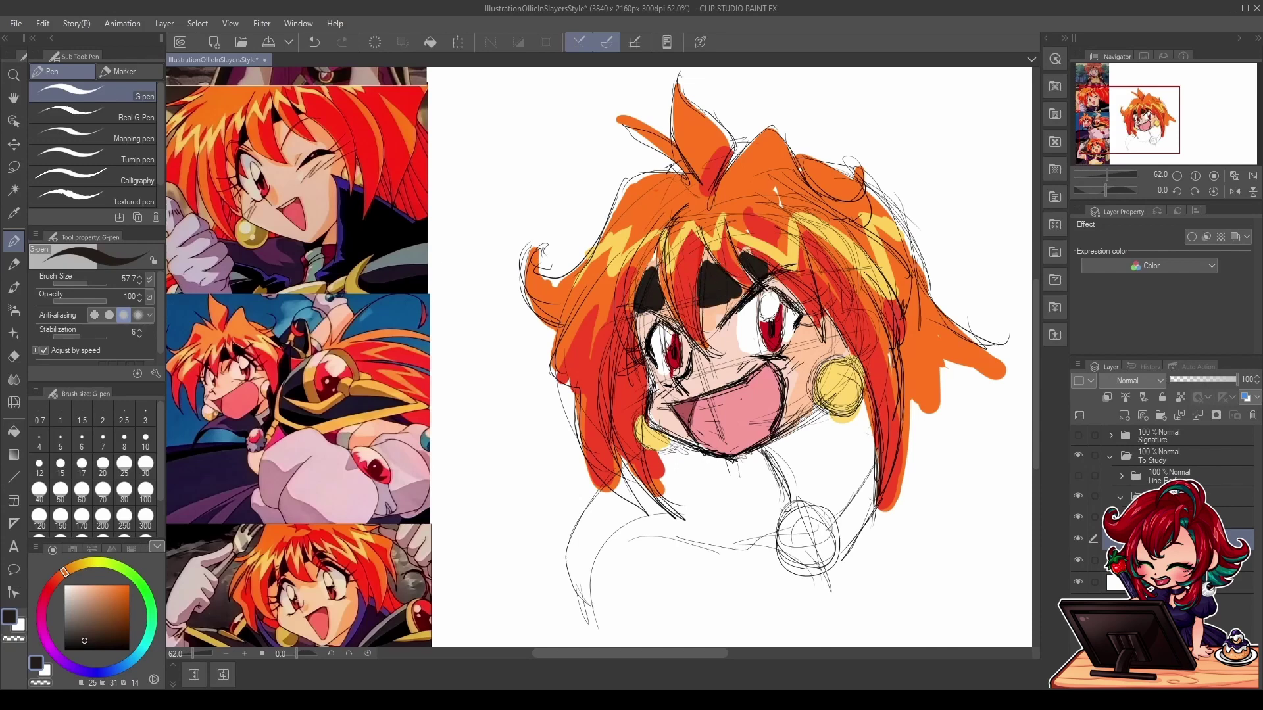
Step: Compare the orange at the crown of the drawn hair with the middle reference's hair orange by sampling both
{"action": "left_click", "coordinate": [13, 212]}
{"action": "left_click", "coordinate": [642, 209]}
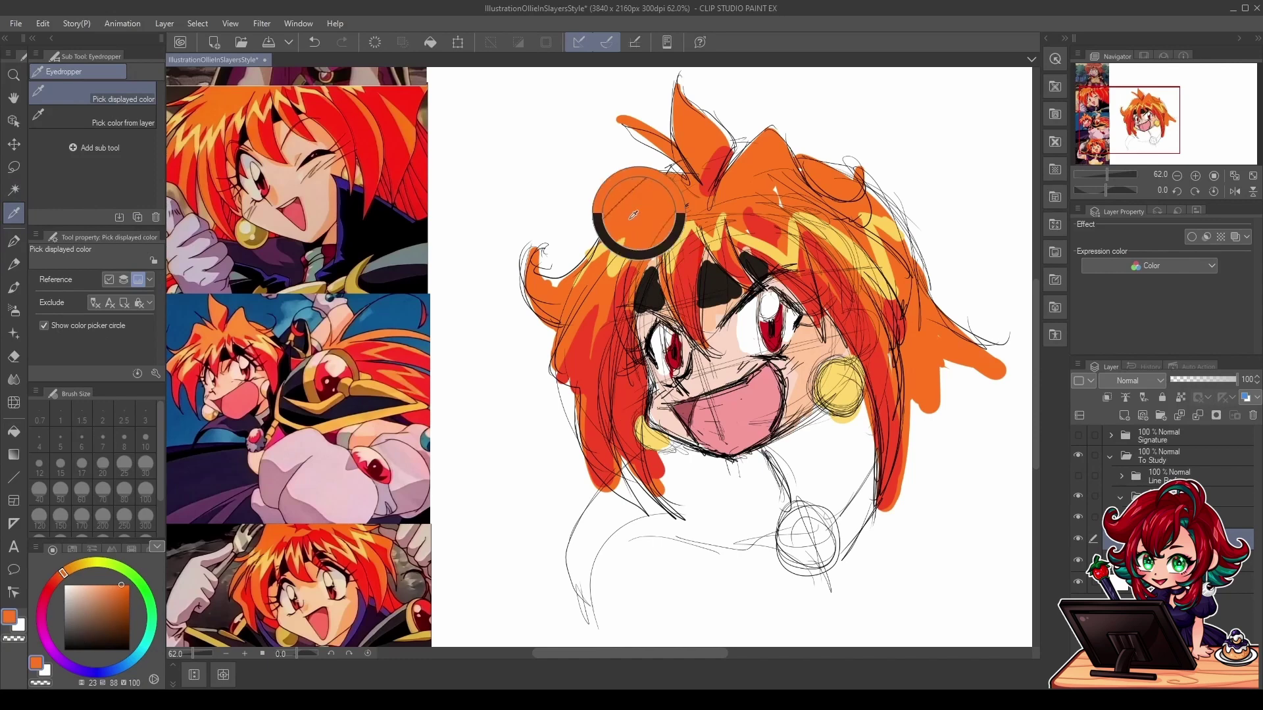
{"action": "left_click", "coordinate": [248, 321]}
{"action": "left_click", "coordinate": [248, 322]}
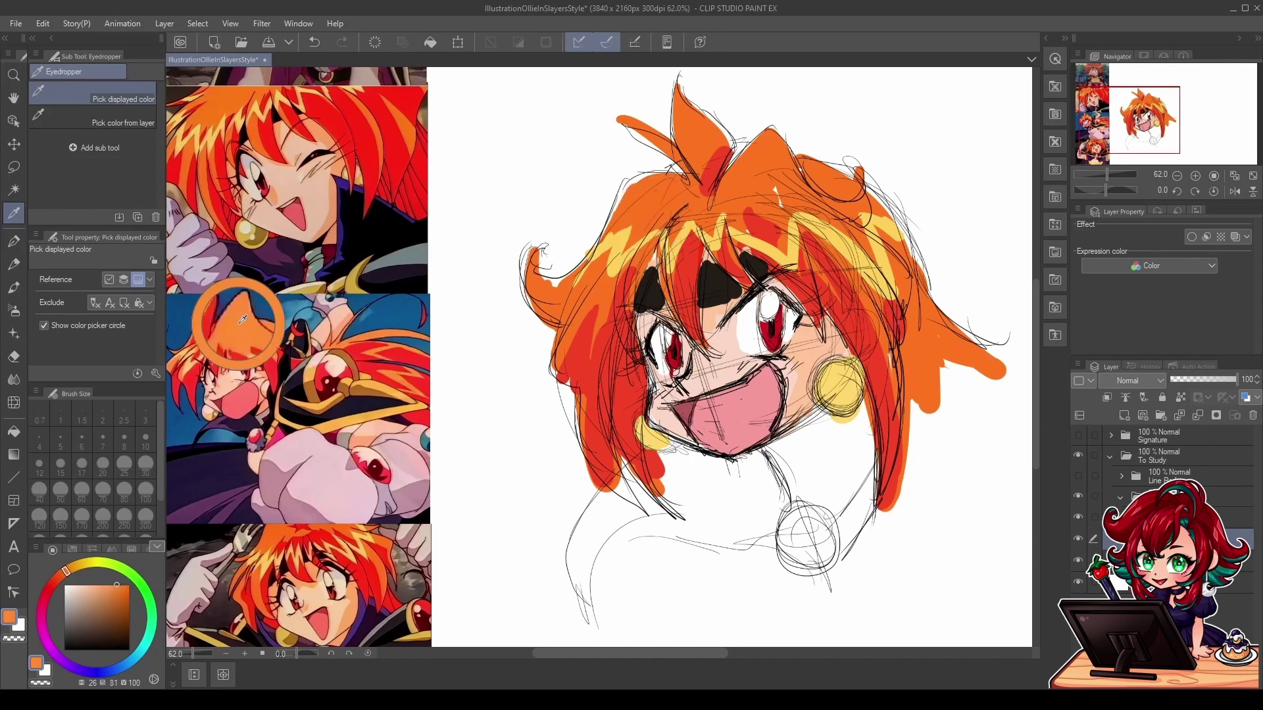
{"action": "left_click", "coordinate": [644, 206]}
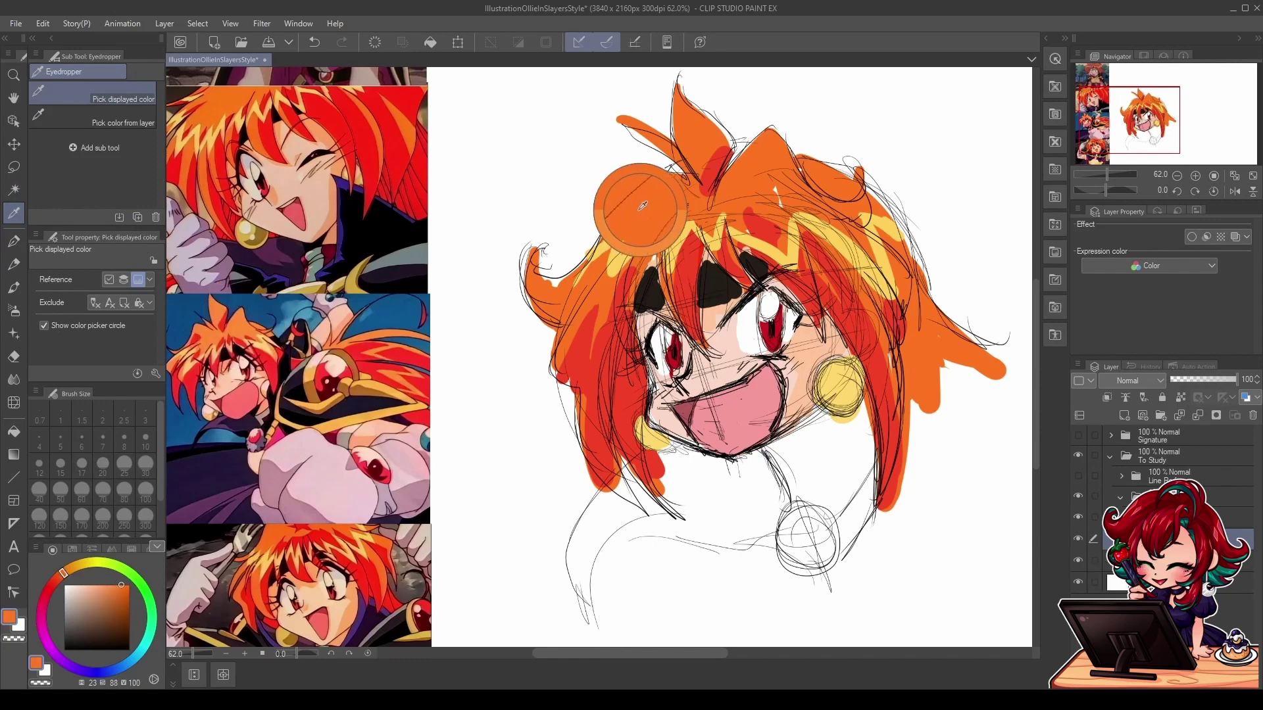
{"action": "left_click", "coordinate": [235, 328]}
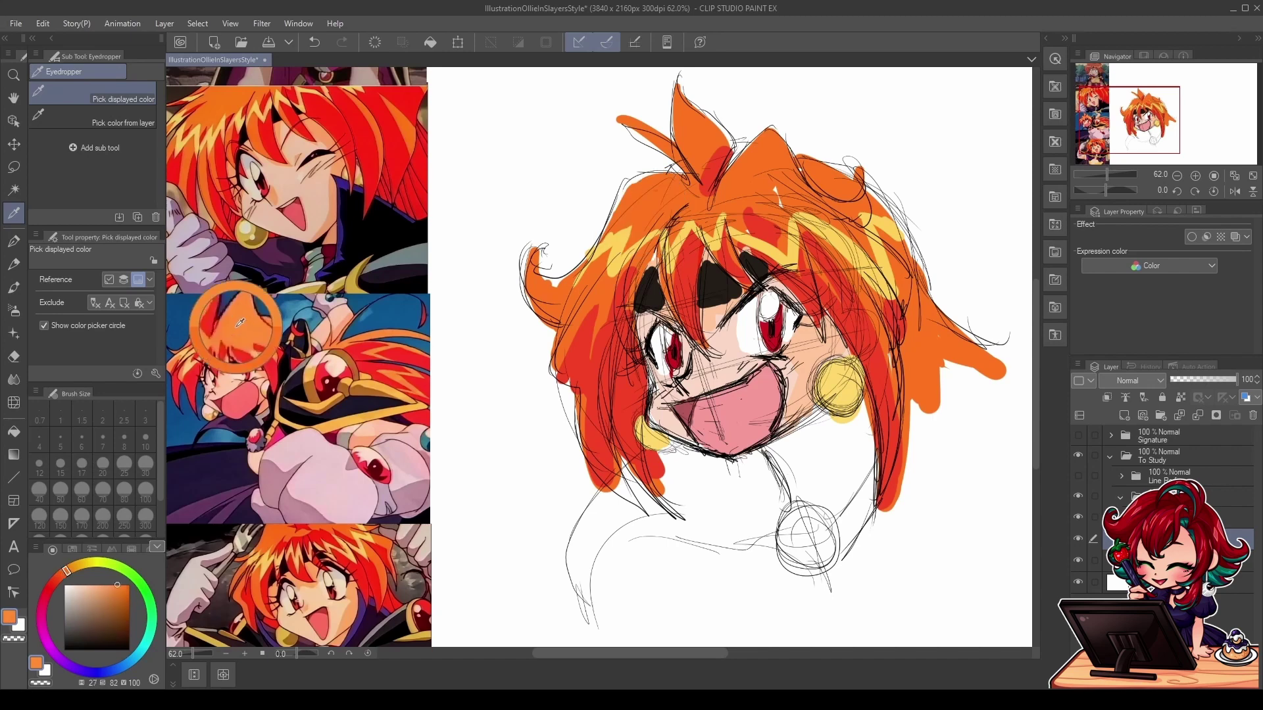
{"action": "left_click", "coordinate": [642, 209]}
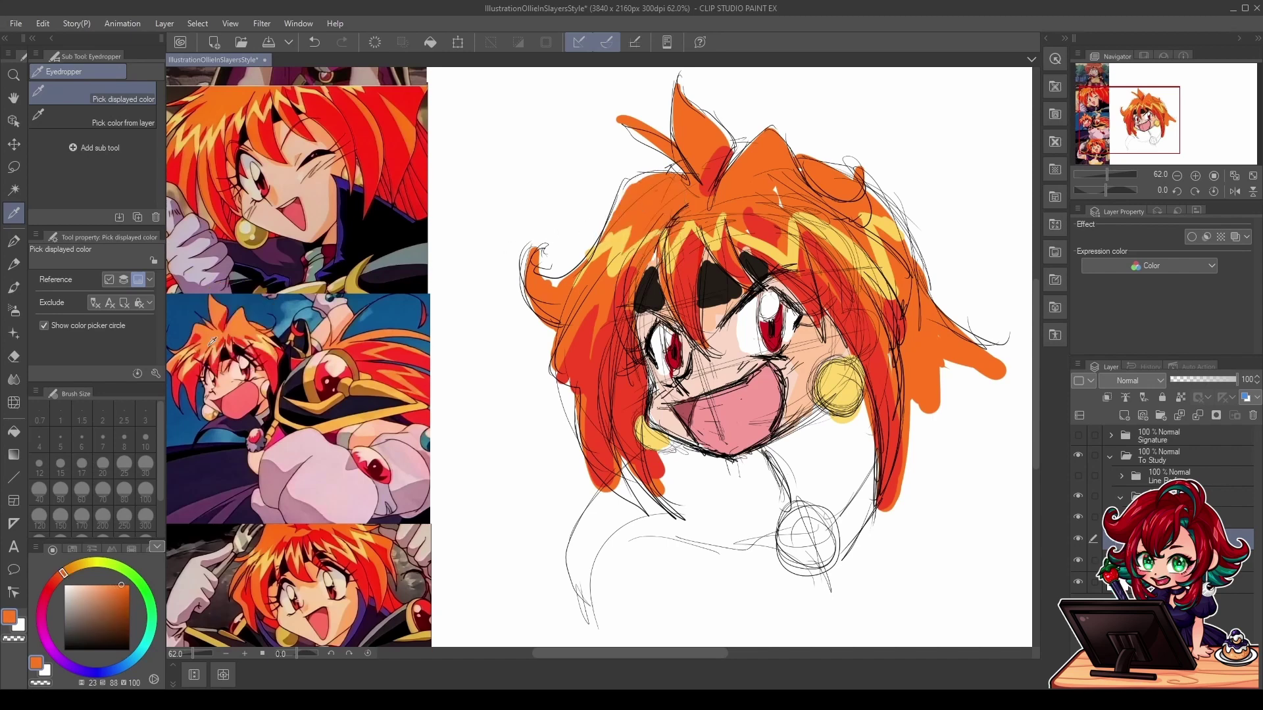
{"action": "left_click", "coordinate": [243, 325]}
{"action": "left_click", "coordinate": [642, 212]}
{"action": "left_click", "coordinate": [639, 212]}
{"action": "left_click", "coordinate": [250, 320]}
{"action": "left_click", "coordinate": [644, 207]}
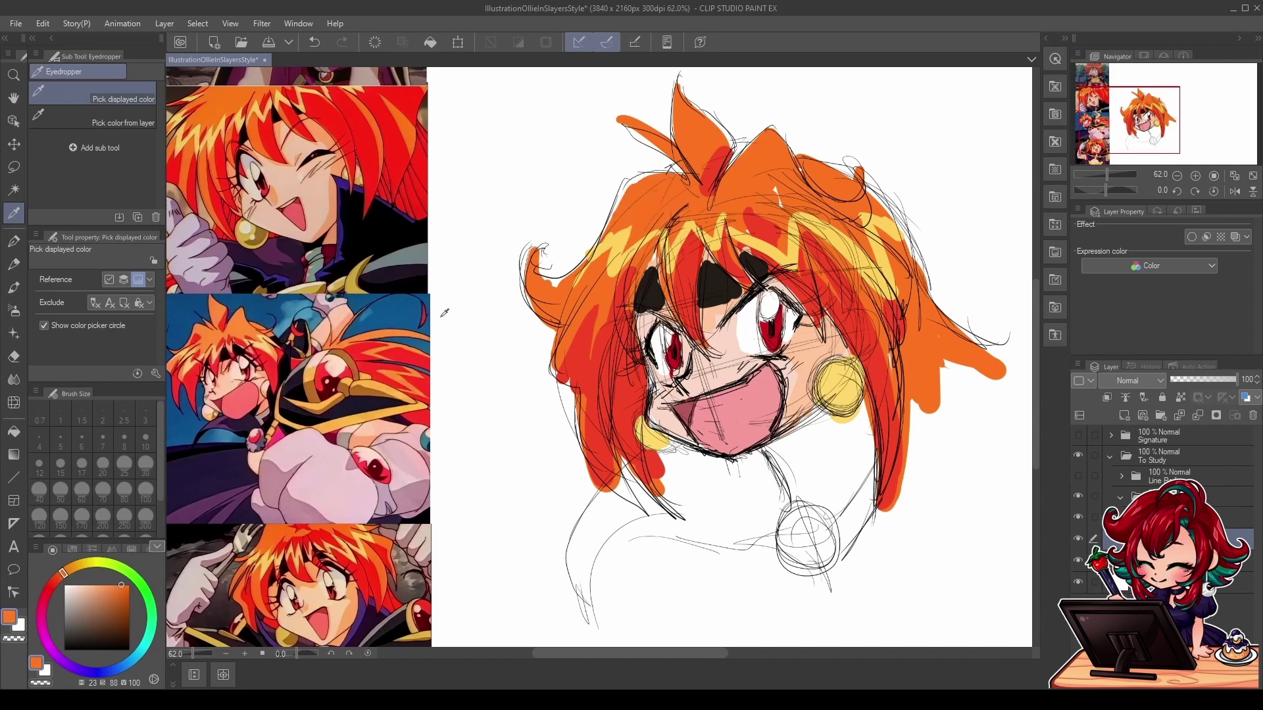
Step: Paint a lighter orange, hue 27 and saturation 77, over the crown and the hair left of the face
{"action": "left_click", "coordinate": [13, 241]}
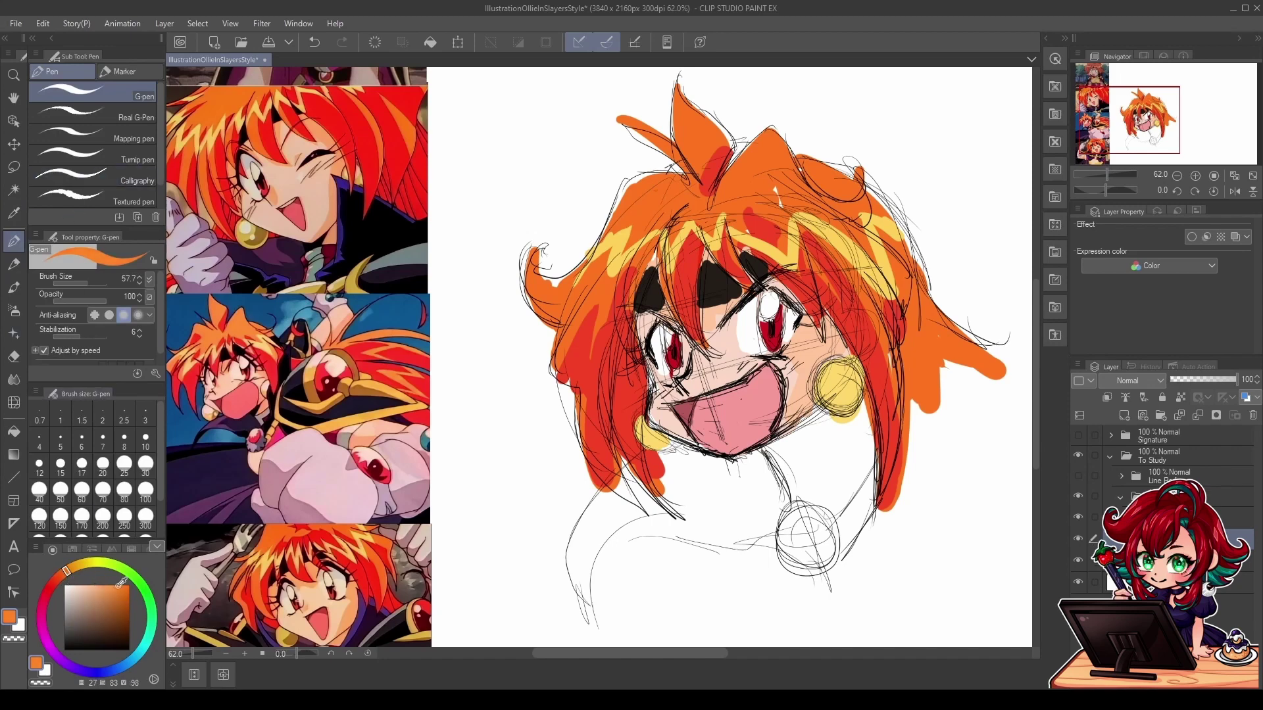
{"action": "left_click", "coordinate": [114, 585]}
{"action": "mouse_move", "coordinate": [651, 197]}
{"action": "left_mouse_down"}
{"action": "mouse_move", "coordinate": [626, 233]}
{"action": "mouse_move", "coordinate": [685, 193]}
{"action": "mouse_move", "coordinate": [688, 217]}
{"action": "mouse_move", "coordinate": [737, 184]}
{"action": "mouse_move", "coordinate": [761, 196]}
{"action": "mouse_move", "coordinate": [822, 171]}
{"action": "mouse_move", "coordinate": [835, 198]}
{"action": "left_mouse_up"}
{"action": "mouse_move", "coordinate": [602, 286]}
{"action": "left_mouse_down"}
{"action": "mouse_move", "coordinate": [559, 342]}
{"action": "mouse_move", "coordinate": [536, 277]}
{"action": "mouse_move", "coordinate": [575, 293]}
{"action": "left_mouse_up"}
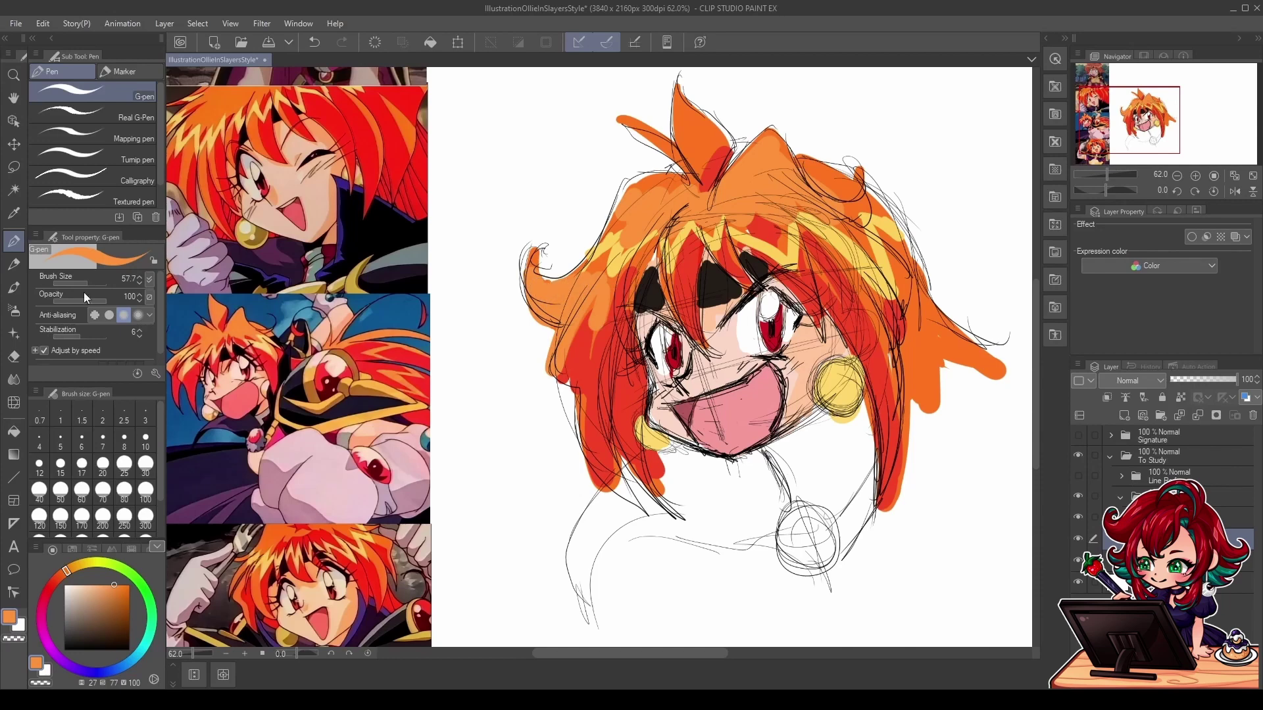
Step: Sample the orange base and red shadow of the drawn hair against the same tones in the middle reference
{"action": "left_click", "coordinate": [13, 212]}
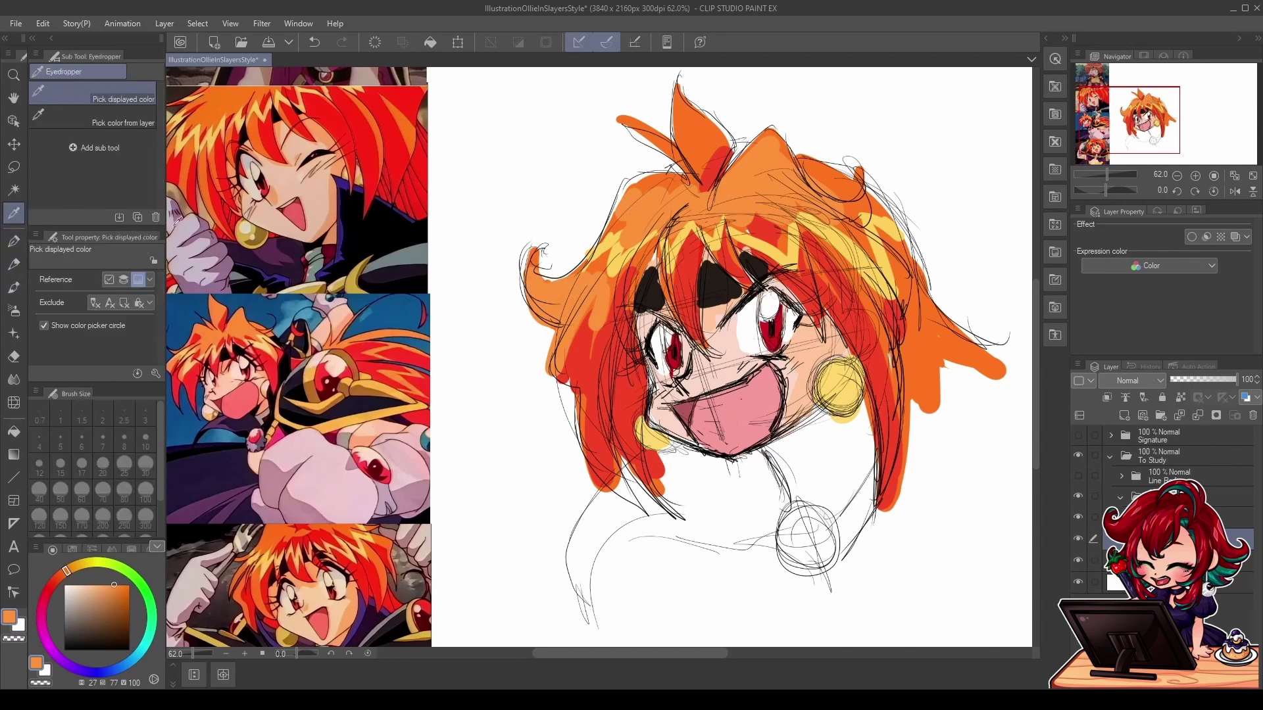
{"action": "left_click", "coordinate": [648, 206]}
{"action": "left_click", "coordinate": [241, 323]}
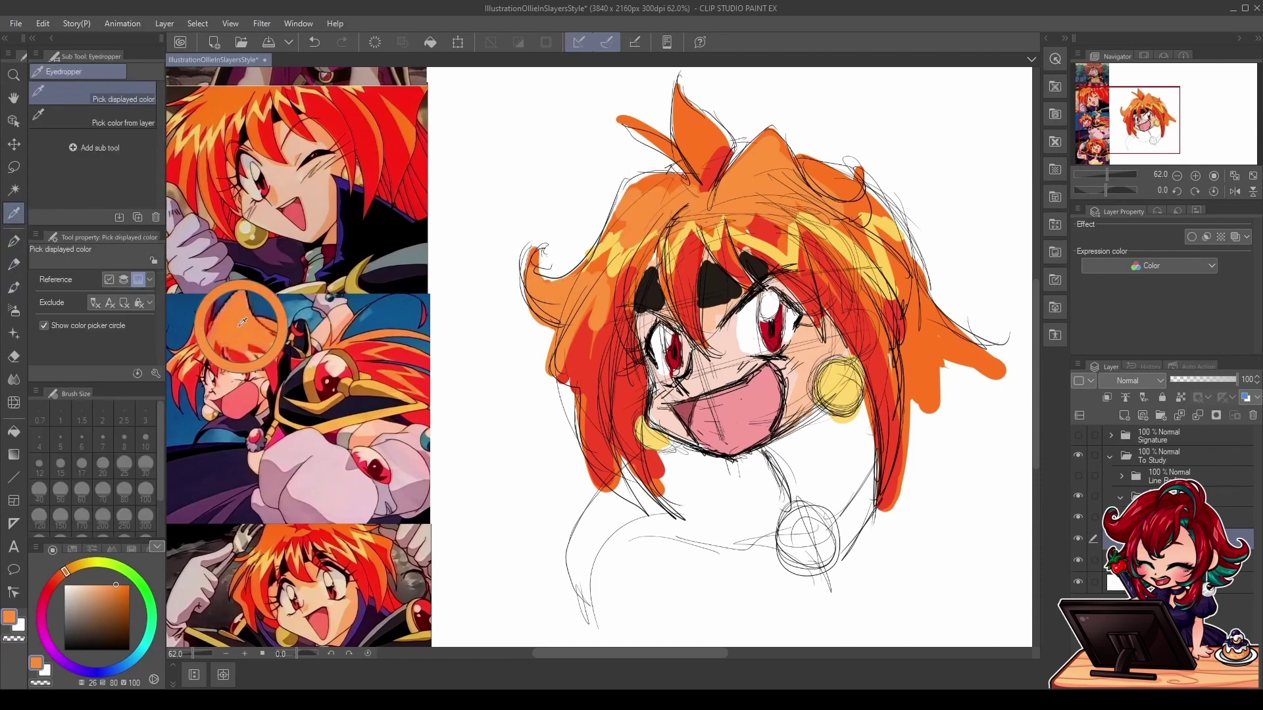
{"action": "left_click", "coordinate": [240, 320]}
{"action": "left_click", "coordinate": [641, 209]}
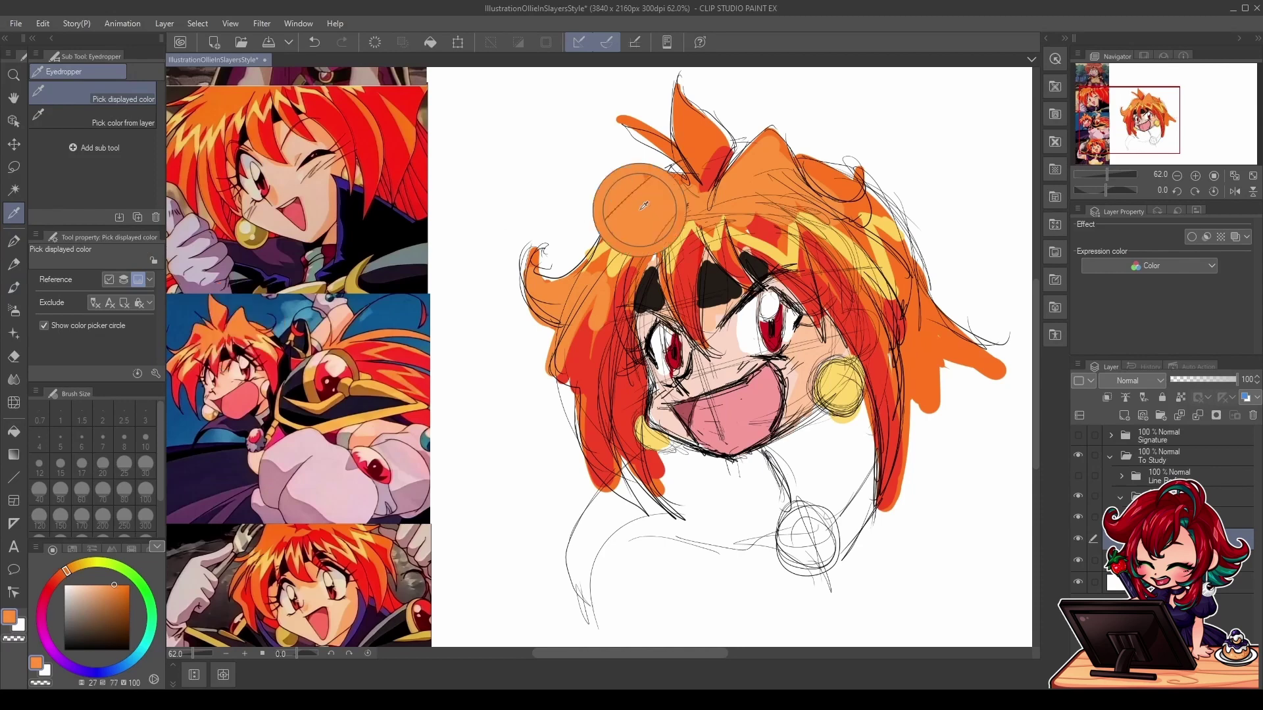
{"action": "left_click", "coordinate": [690, 266]}
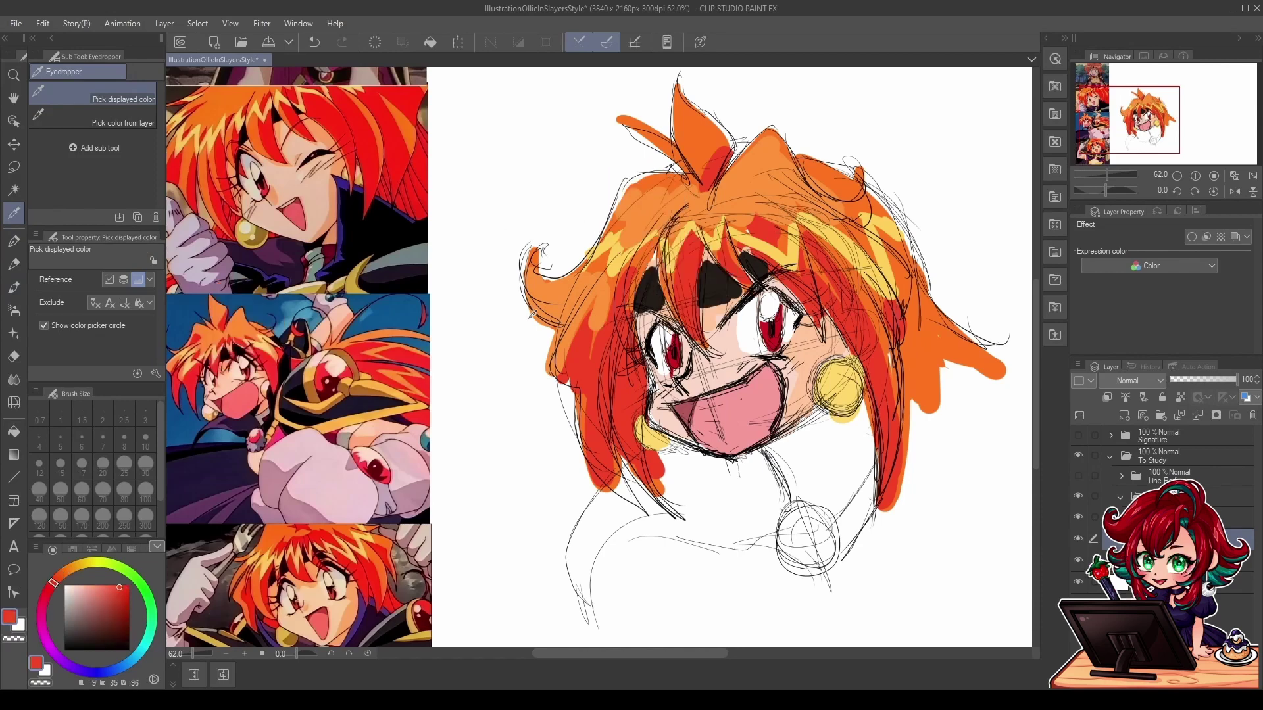
{"action": "left_click", "coordinate": [272, 359]}
{"action": "left_click", "coordinate": [694, 257]}
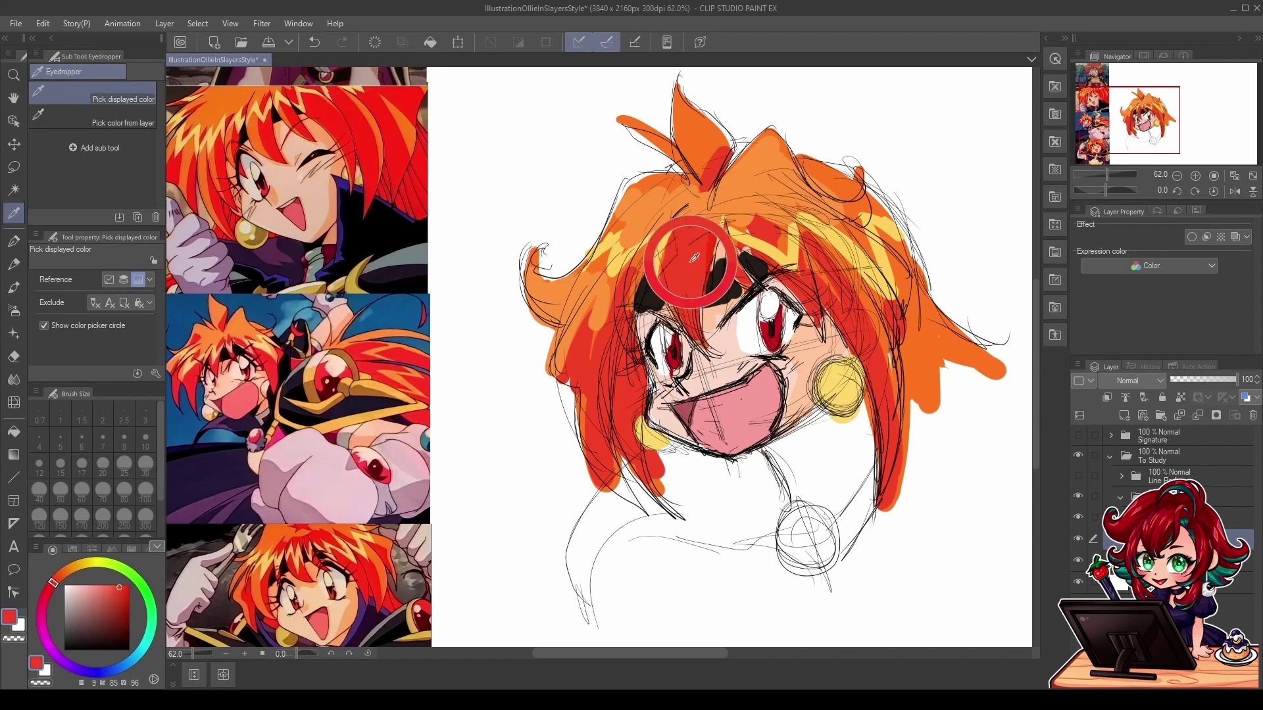
{"action": "left_click", "coordinate": [275, 365]}
{"action": "left_click", "coordinate": [690, 270]}
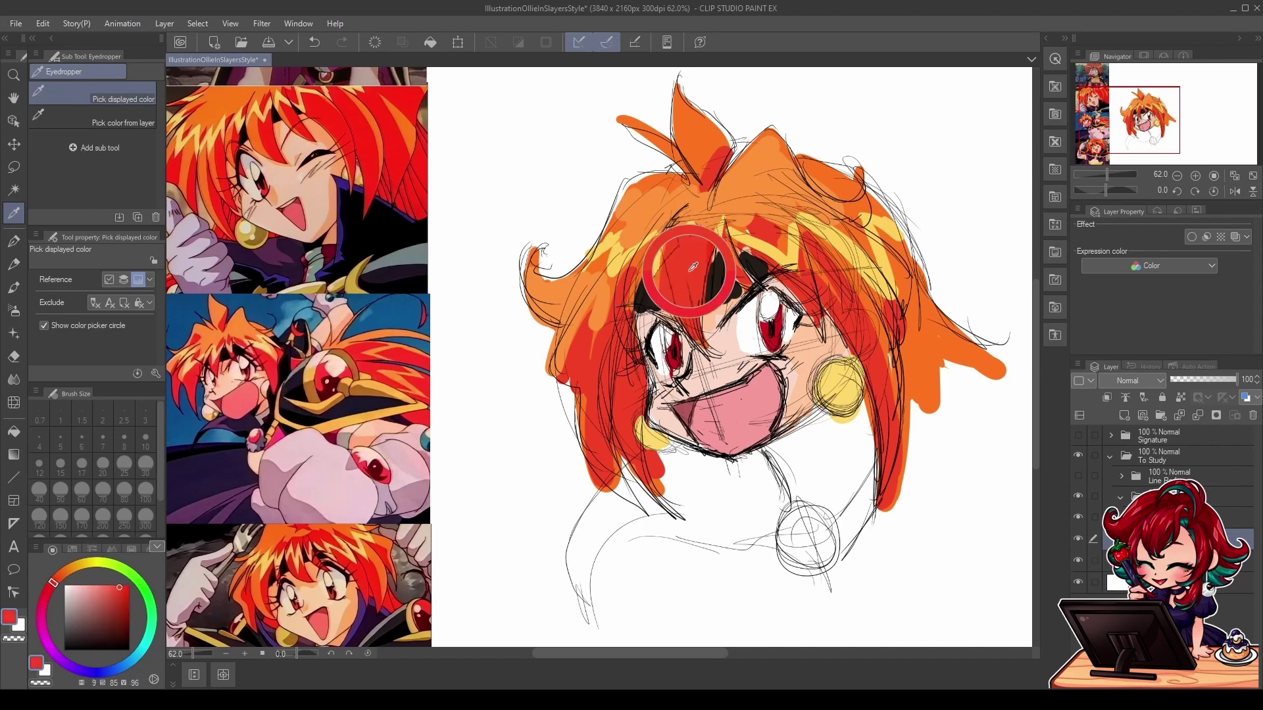
Step: Compare the yellow highlight in the drawn bangs with the reference hair highlight by sampling both repeatedly
{"action": "left_click", "coordinate": [775, 249]}
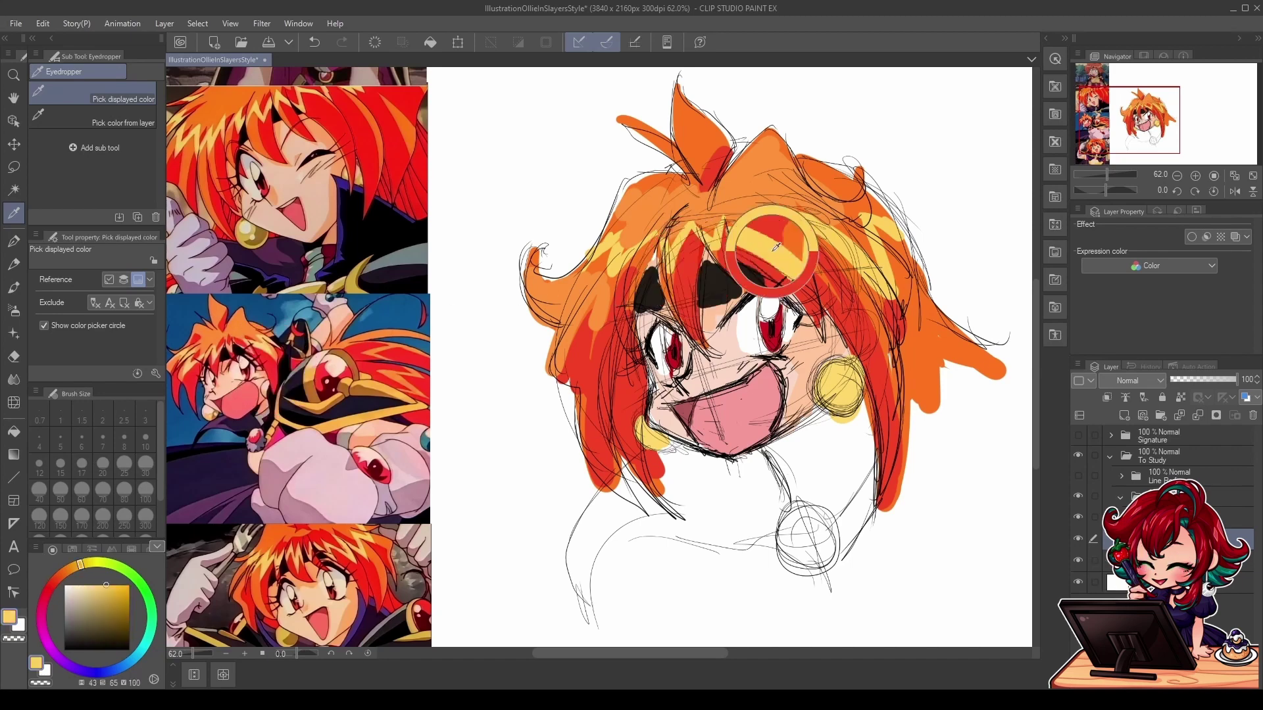
{"action": "left_click", "coordinate": [268, 344]}
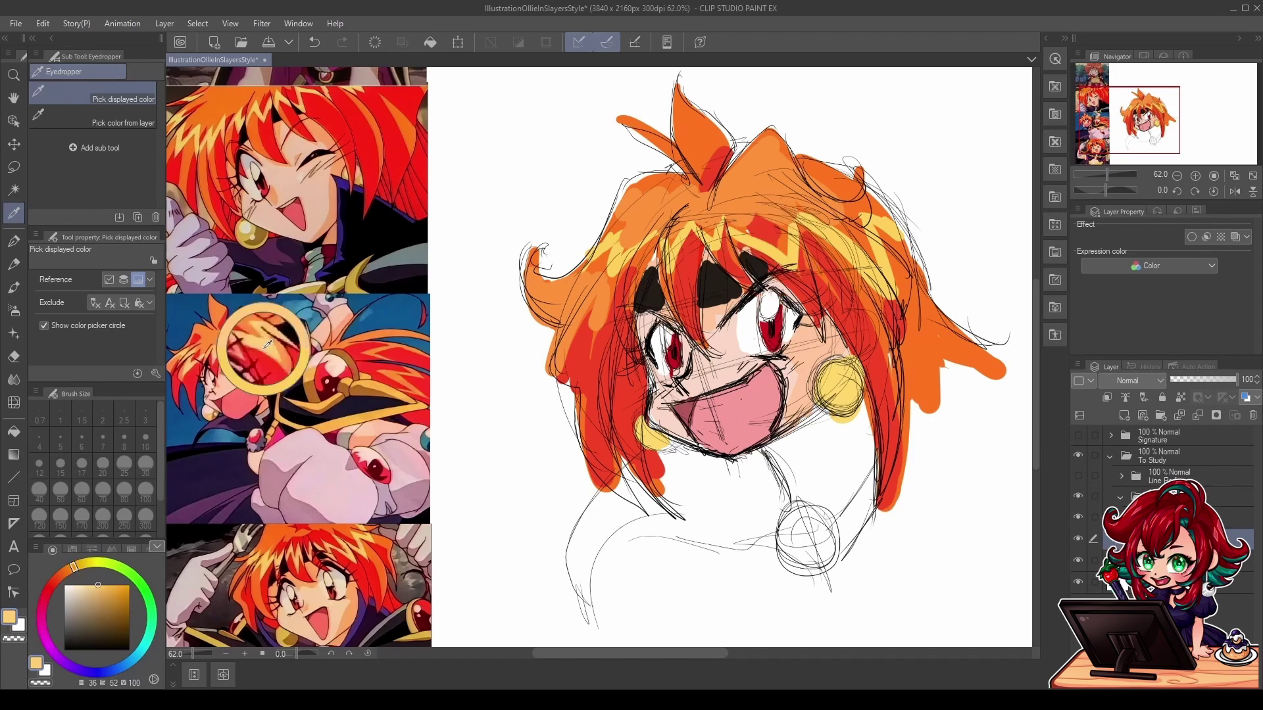
{"action": "left_click", "coordinate": [777, 245]}
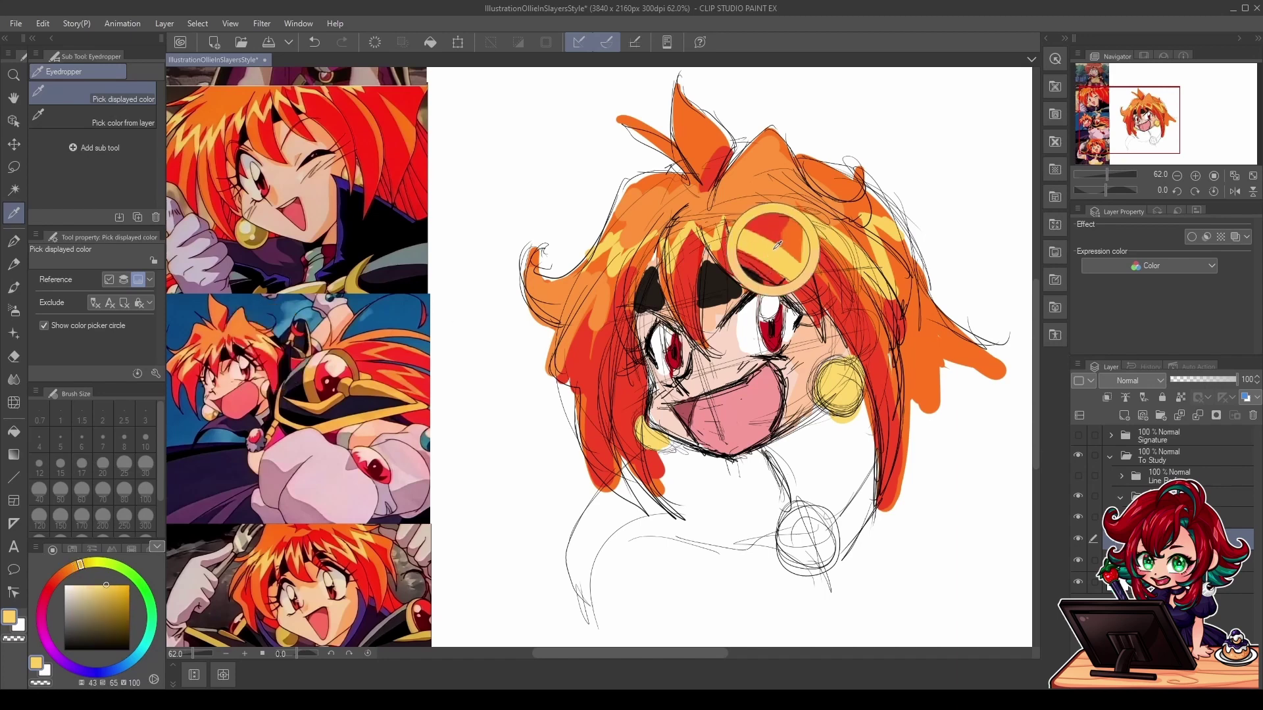
{"action": "left_click", "coordinate": [262, 338]}
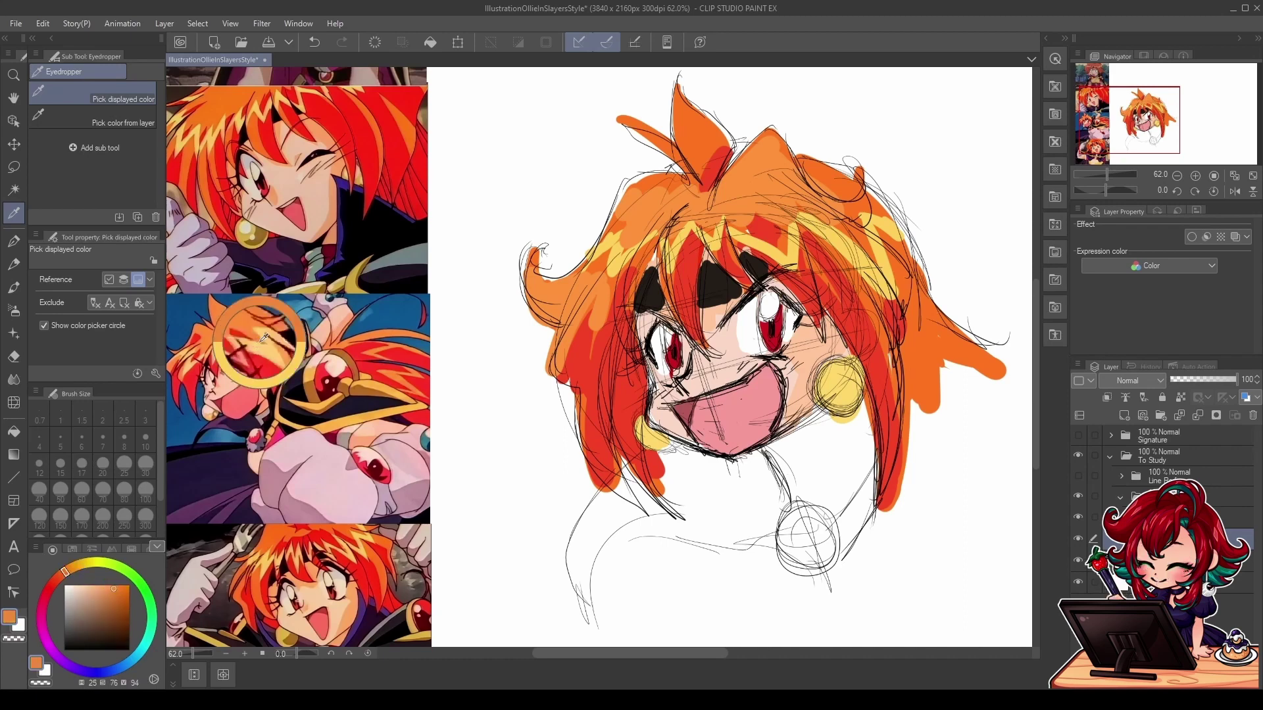
{"action": "left_click", "coordinate": [264, 343]}
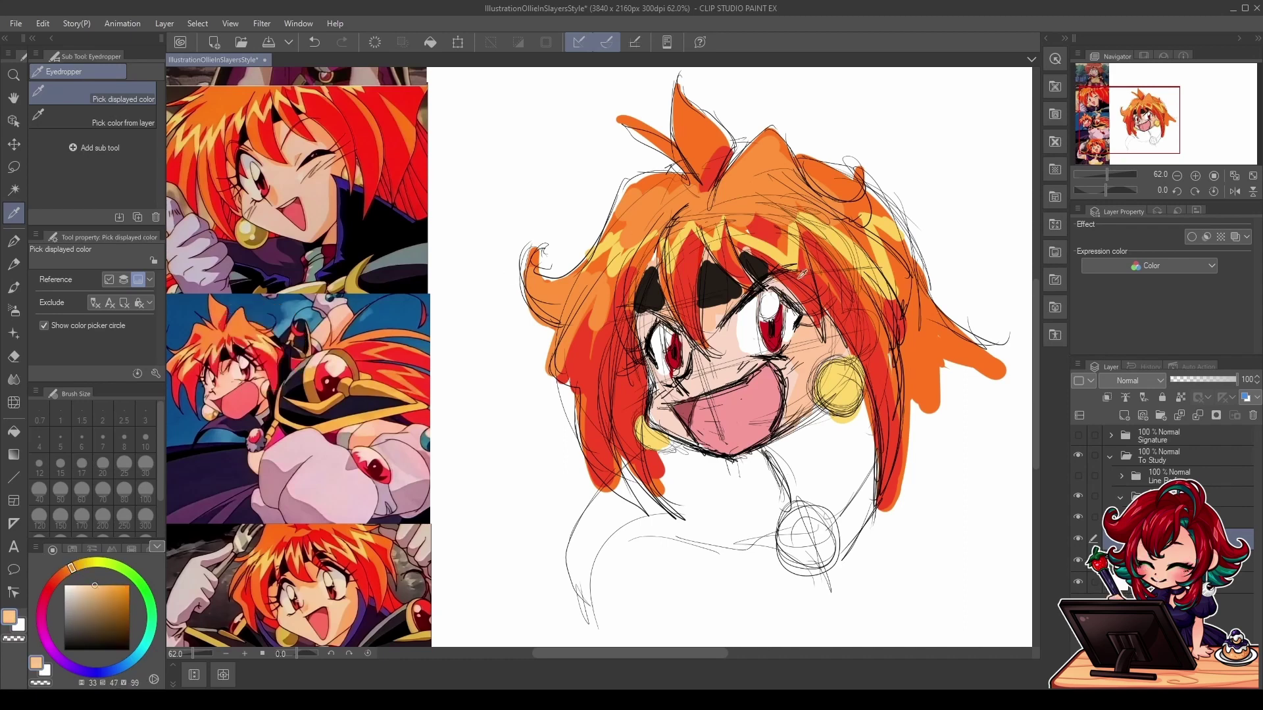
{"action": "left_click_drag", "start_coordinate": [777, 251], "coordinate": [775, 253]}
{"action": "left_click_drag", "start_coordinate": [275, 343], "coordinate": [274, 344]}
{"action": "left_click_drag", "start_coordinate": [774, 240], "coordinate": [773, 242]}
{"action": "left_click_drag", "start_coordinate": [273, 342], "coordinate": [269, 343]}
{"action": "left_click_drag", "start_coordinate": [769, 243], "coordinate": [770, 242]}
Step: Paint paler yellow, hue 43 and saturation 46, over the zigzag highlights on the bangs and both sides of the hair
{"action": "left_click_drag", "start_coordinate": [92, 592], "coordinate": [94, 573]}
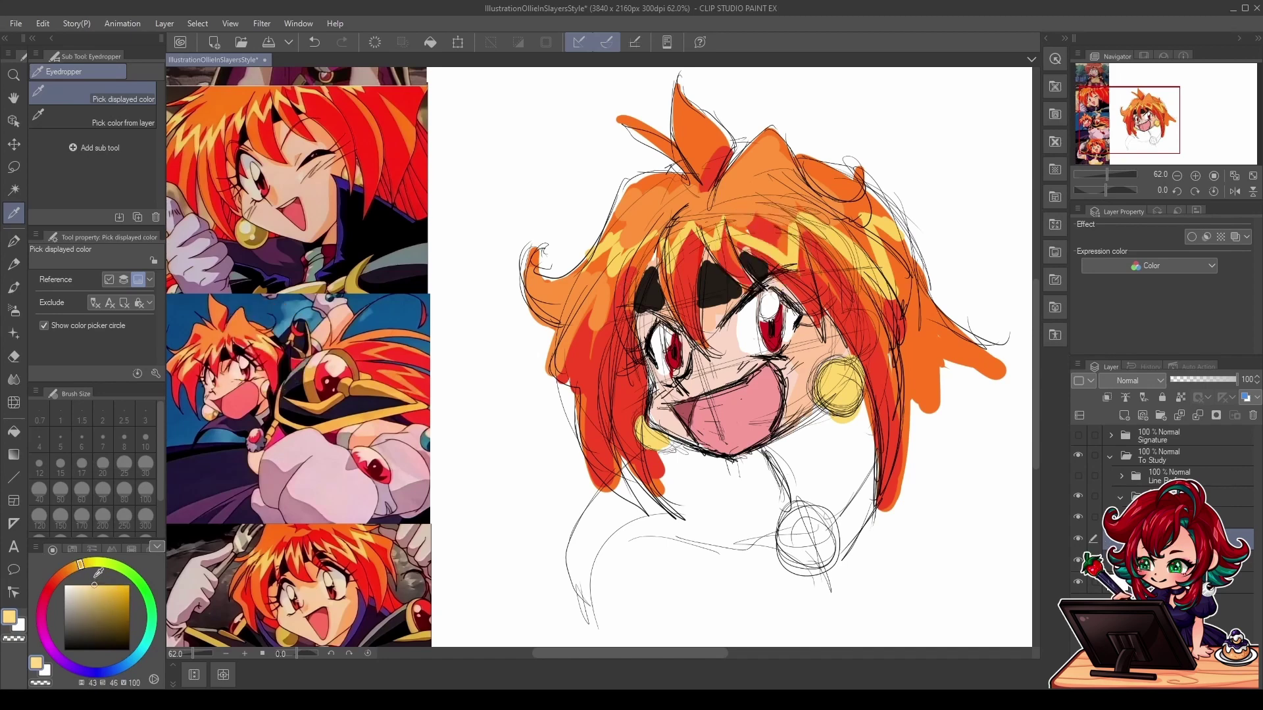
{"action": "key", "text": "p"}
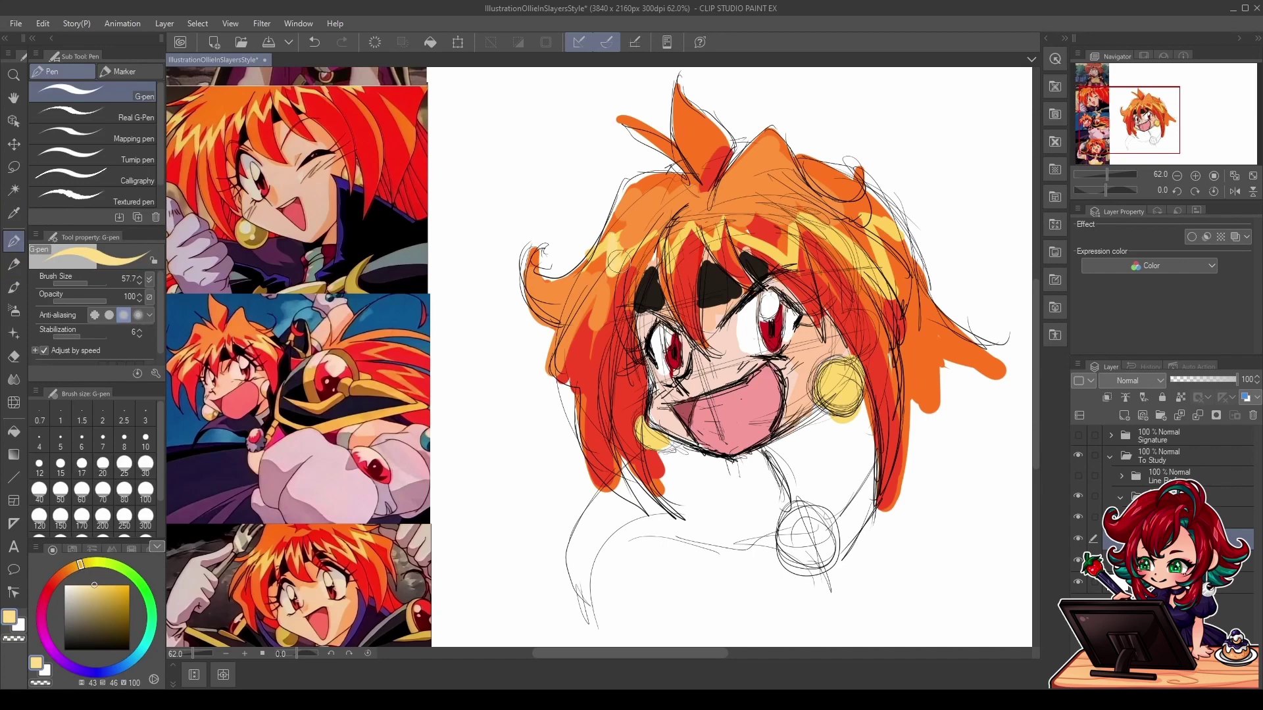
{"action": "left_click_drag", "start_coordinate": [610, 244], "coordinate": [595, 260]}
{"action": "left_click_drag", "start_coordinate": [688, 232], "coordinate": [676, 262]}
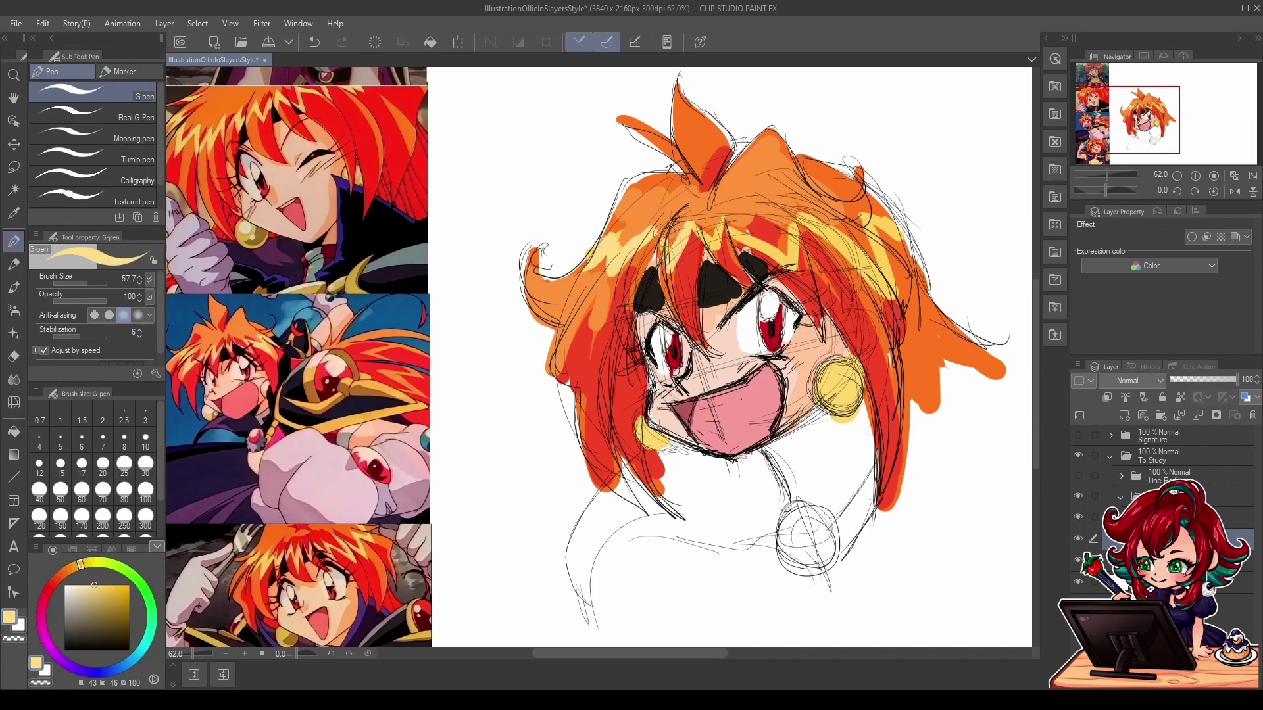
{"action": "mouse_move", "coordinate": [739, 232]}
{"action": "left_mouse_down"}
{"action": "mouse_move", "coordinate": [825, 231]}
{"action": "mouse_move", "coordinate": [821, 219]}
{"action": "mouse_move", "coordinate": [885, 277]}
{"action": "left_mouse_up"}
{"action": "mouse_move", "coordinate": [867, 211]}
{"action": "left_mouse_down"}
{"action": "mouse_move", "coordinate": [873, 260]}
{"action": "mouse_move", "coordinate": [897, 227]}
{"action": "mouse_move", "coordinate": [898, 249]}
{"action": "left_mouse_up"}
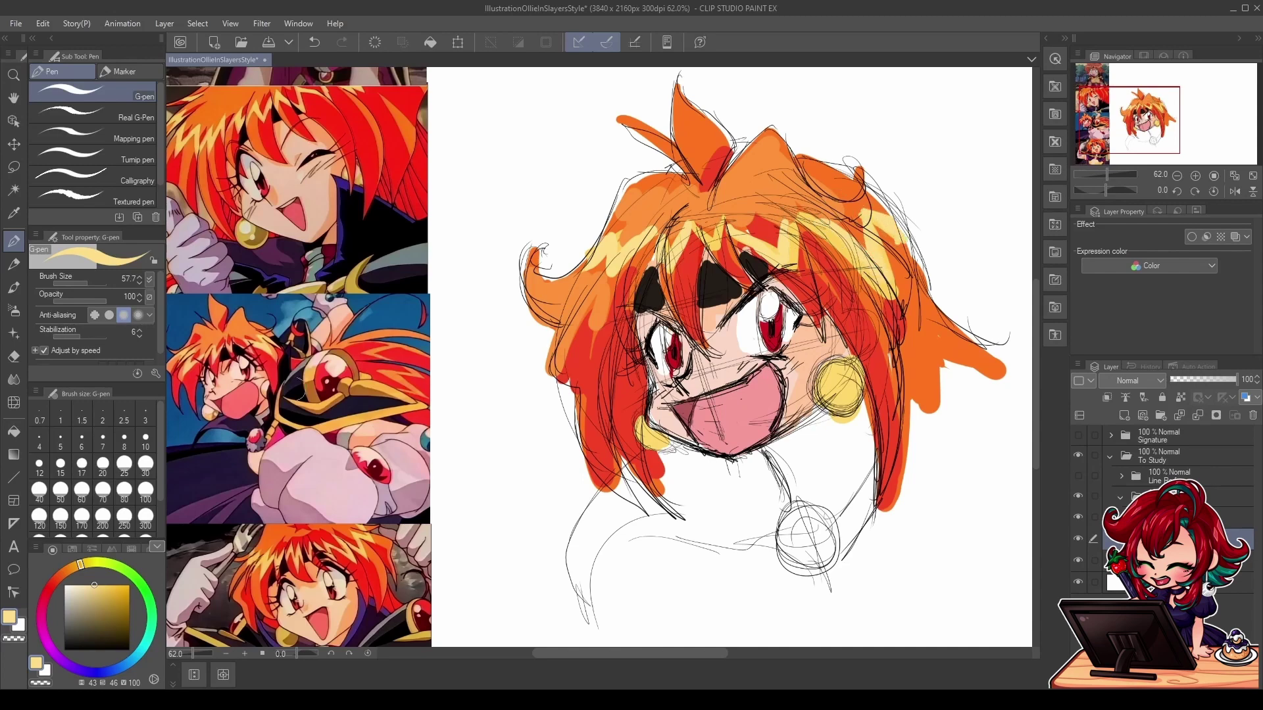
Step: Sample the middle reference's hair tones, and compare its facial skin colour with the drawn face between nose and mouth
{"action": "left_click", "coordinate": [14, 213]}
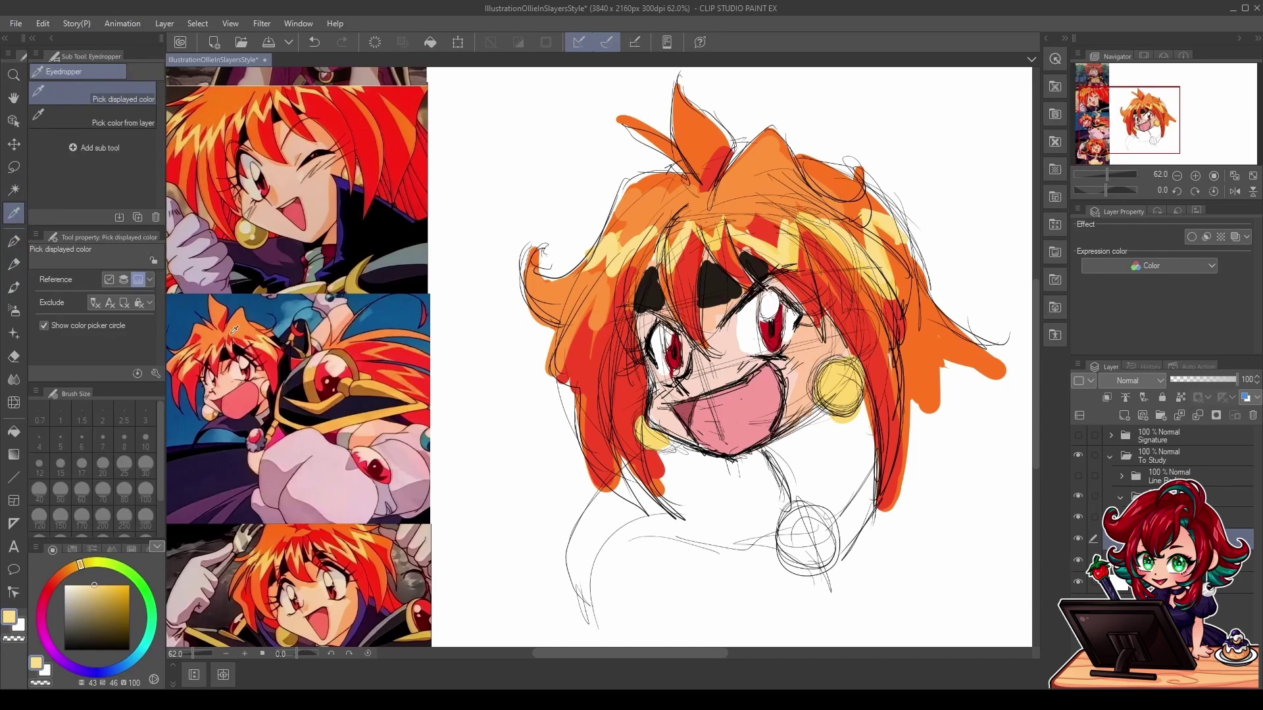
{"action": "left_click_drag", "start_coordinate": [191, 347], "coordinate": [270, 347]}
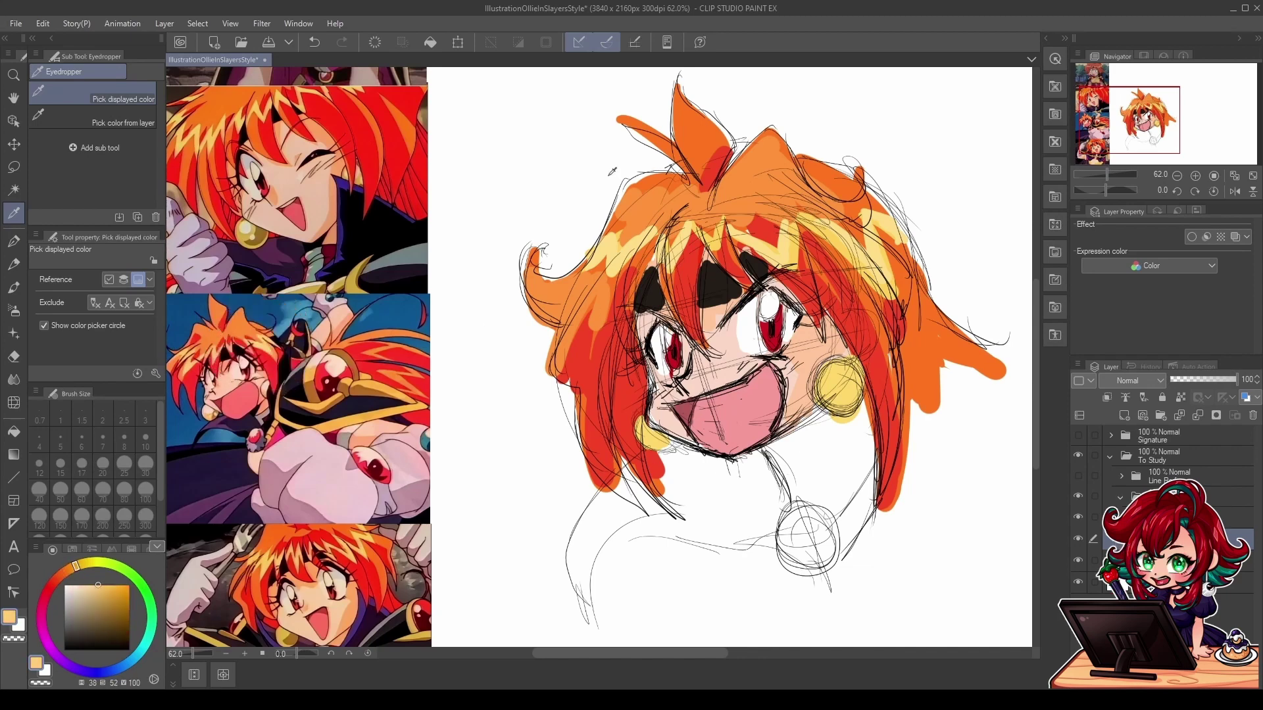
{"action": "left_click", "coordinate": [726, 343]}
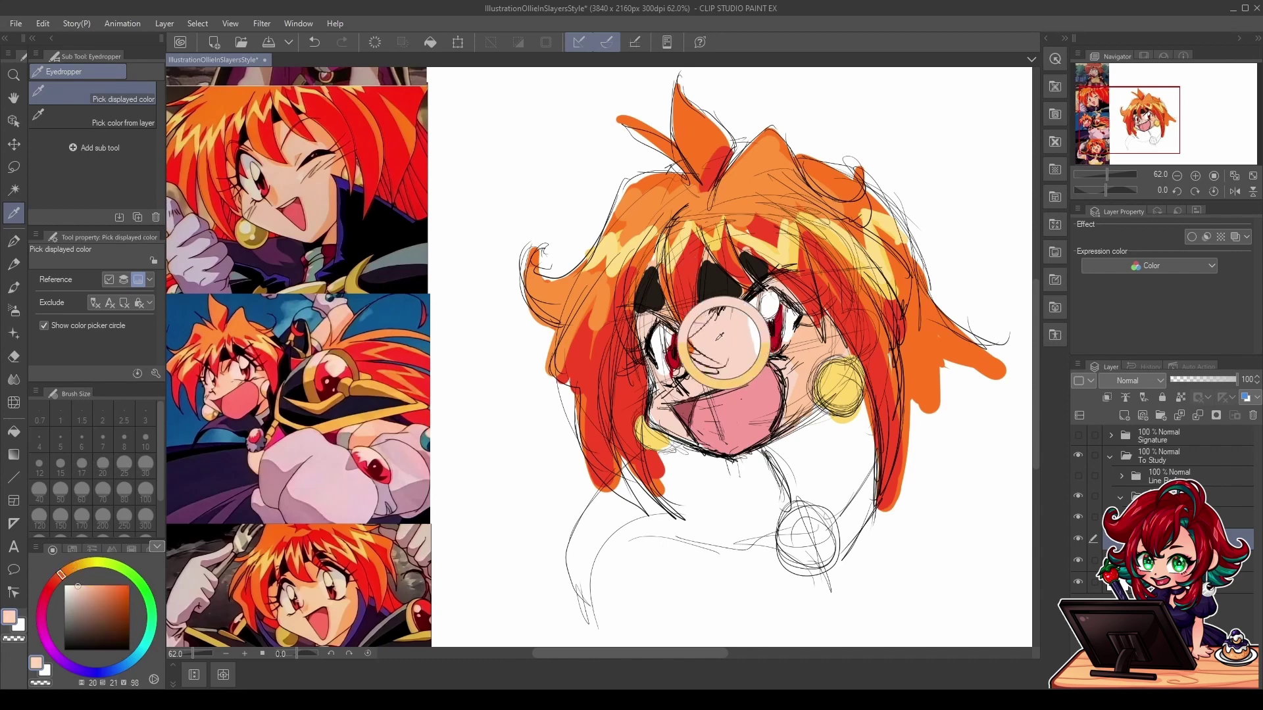
{"action": "left_click", "coordinate": [232, 381]}
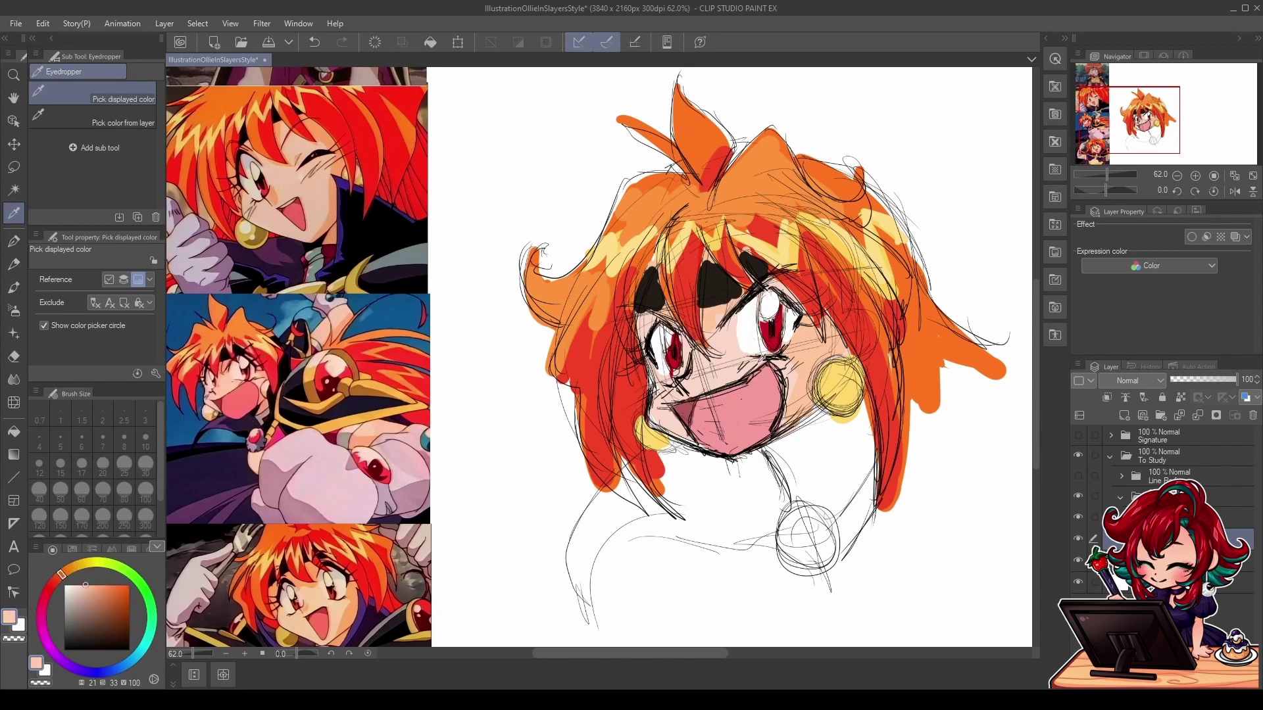
{"action": "left_click", "coordinate": [728, 351]}
{"action": "left_click", "coordinate": [232, 381]}
{"action": "left_click", "coordinate": [729, 343]}
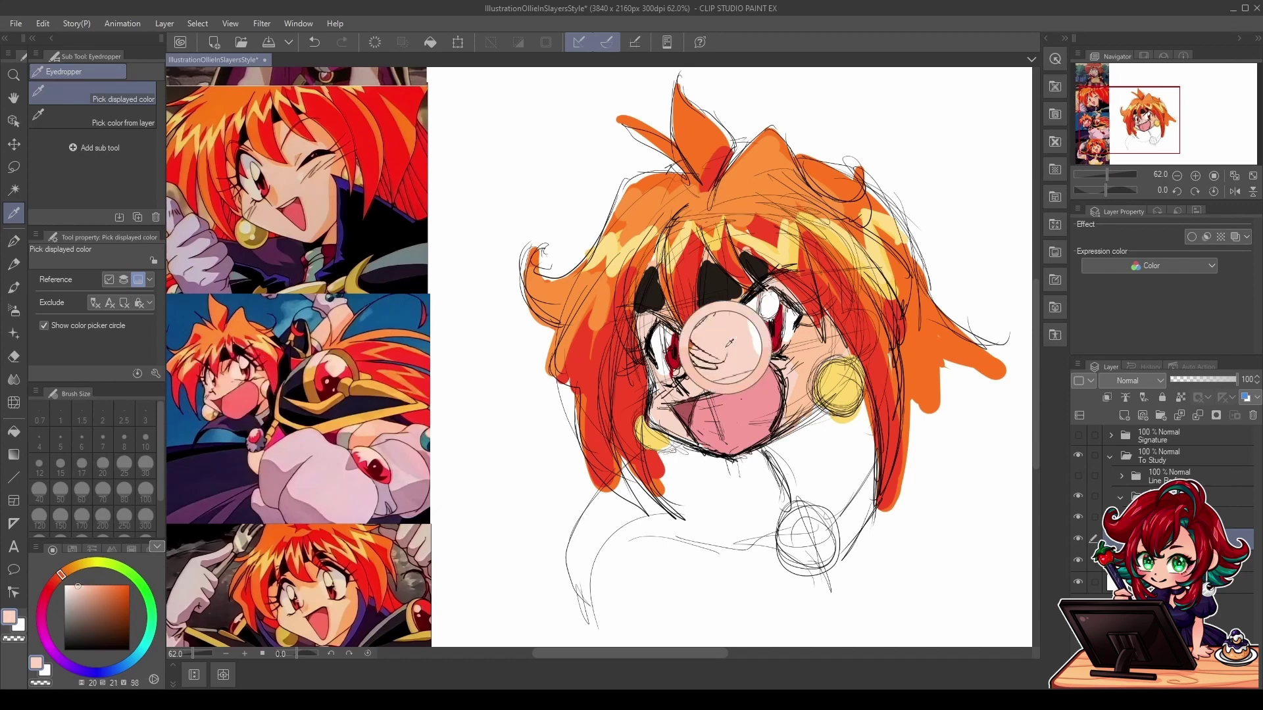
{"action": "left_click", "coordinate": [231, 385]}
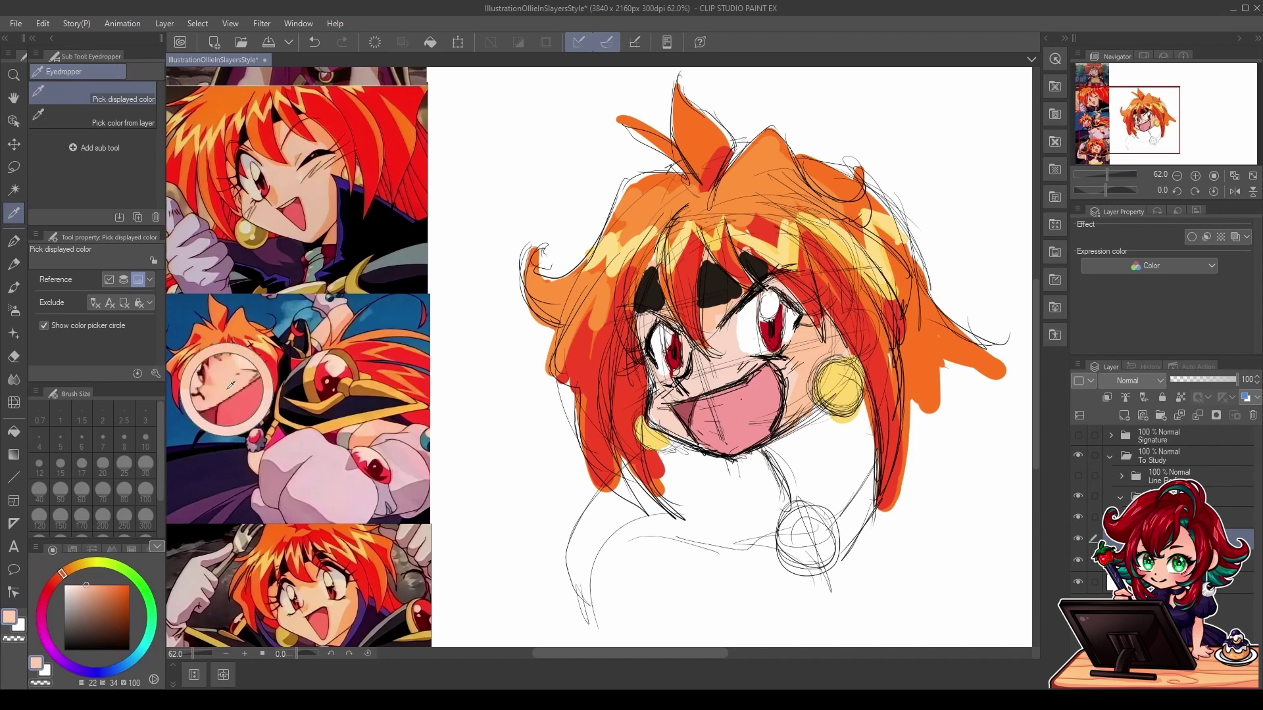
Step: Compare the drawn skin colour between nose and mouth with the facial skin in the middle reference by sampling both
{"action": "left_click", "coordinate": [734, 338]}
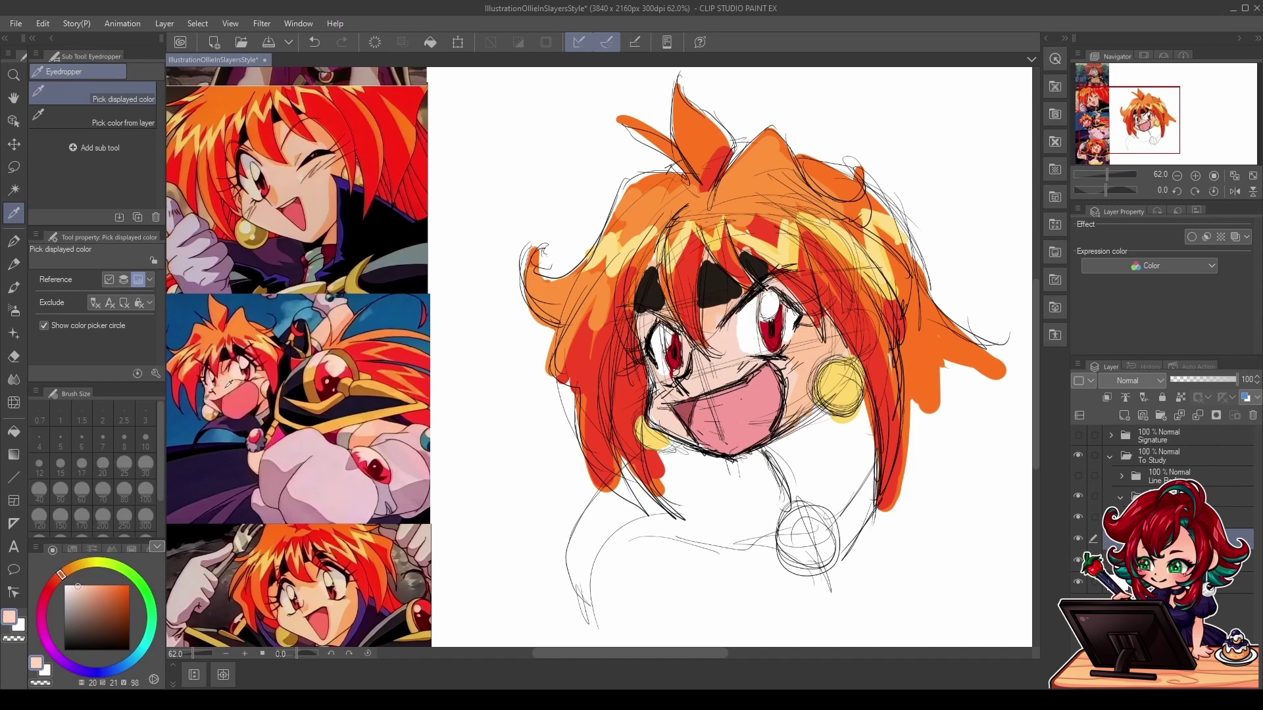
{"action": "left_click", "coordinate": [231, 383]}
{"action": "left_click", "coordinate": [727, 351]}
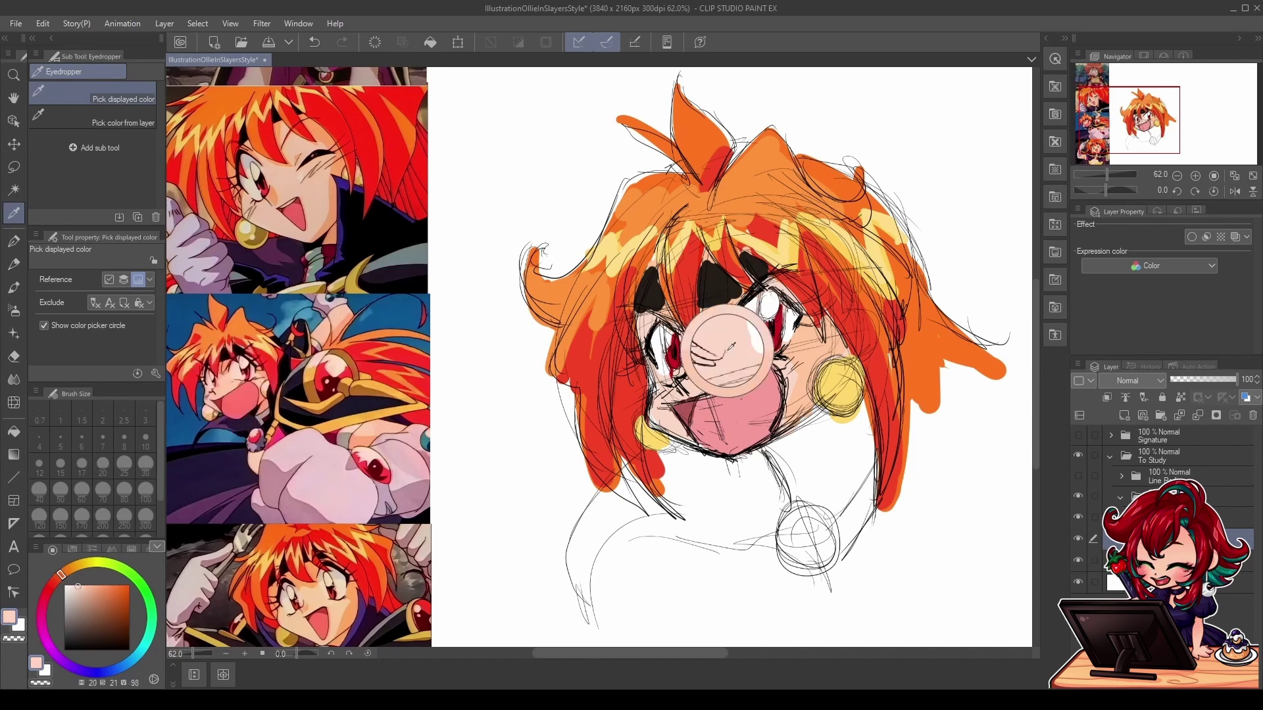
{"action": "left_click", "coordinate": [233, 379]}
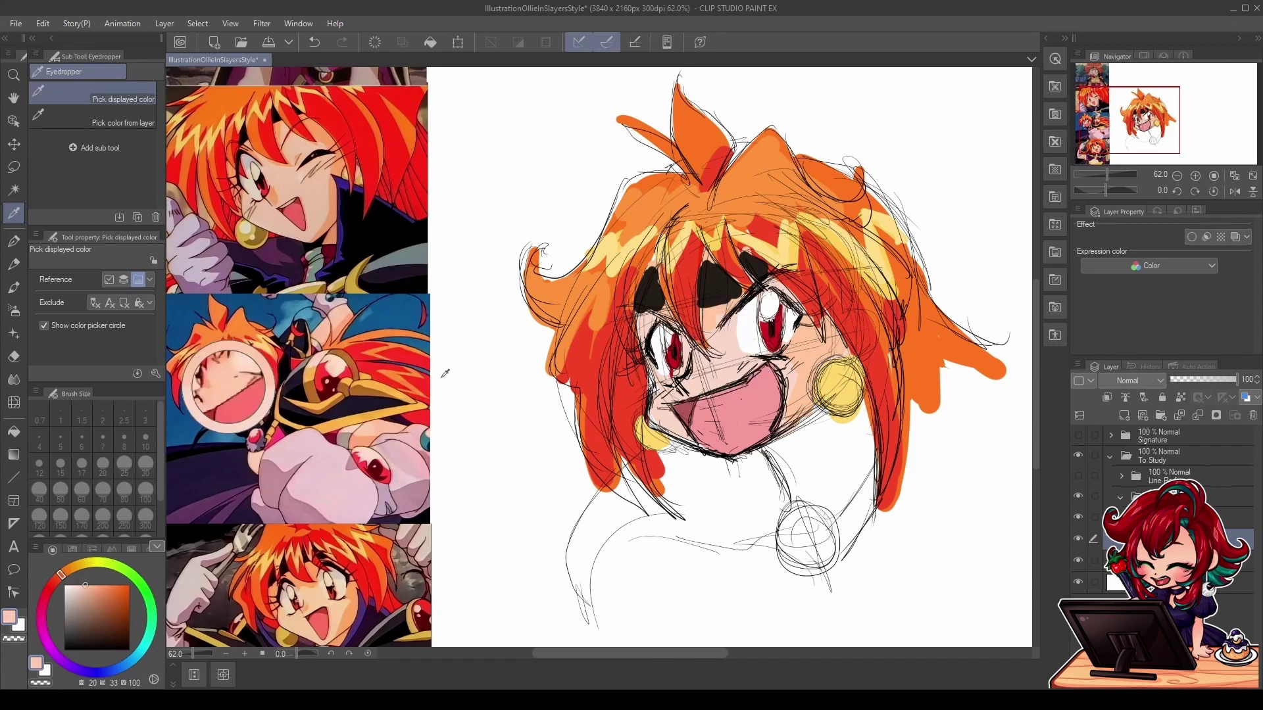
{"action": "left_click", "coordinate": [736, 360]}
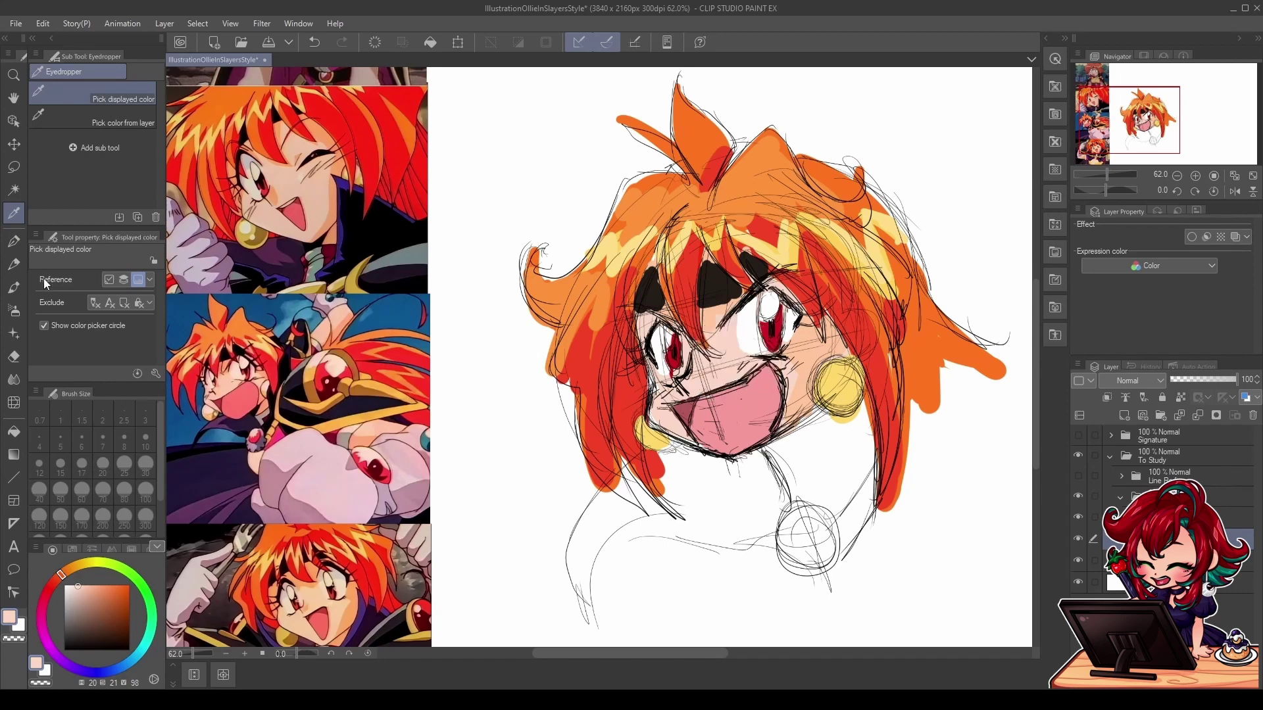
Step: Mix a pinker skin colour, hue 15 and saturation 26, for the G-pen, starting from the drawn face's skin tone
{"action": "left_click", "coordinate": [13, 240]}
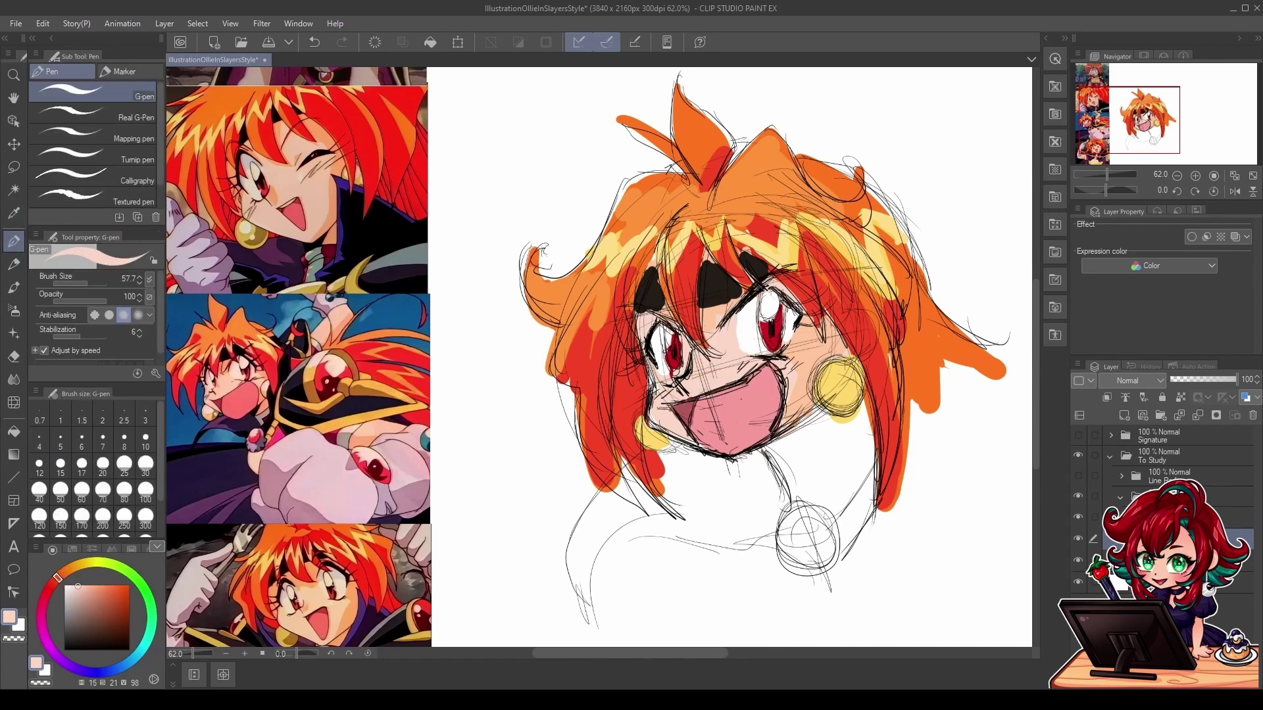
{"action": "left_click", "coordinate": [728, 353], "text": "alt"}
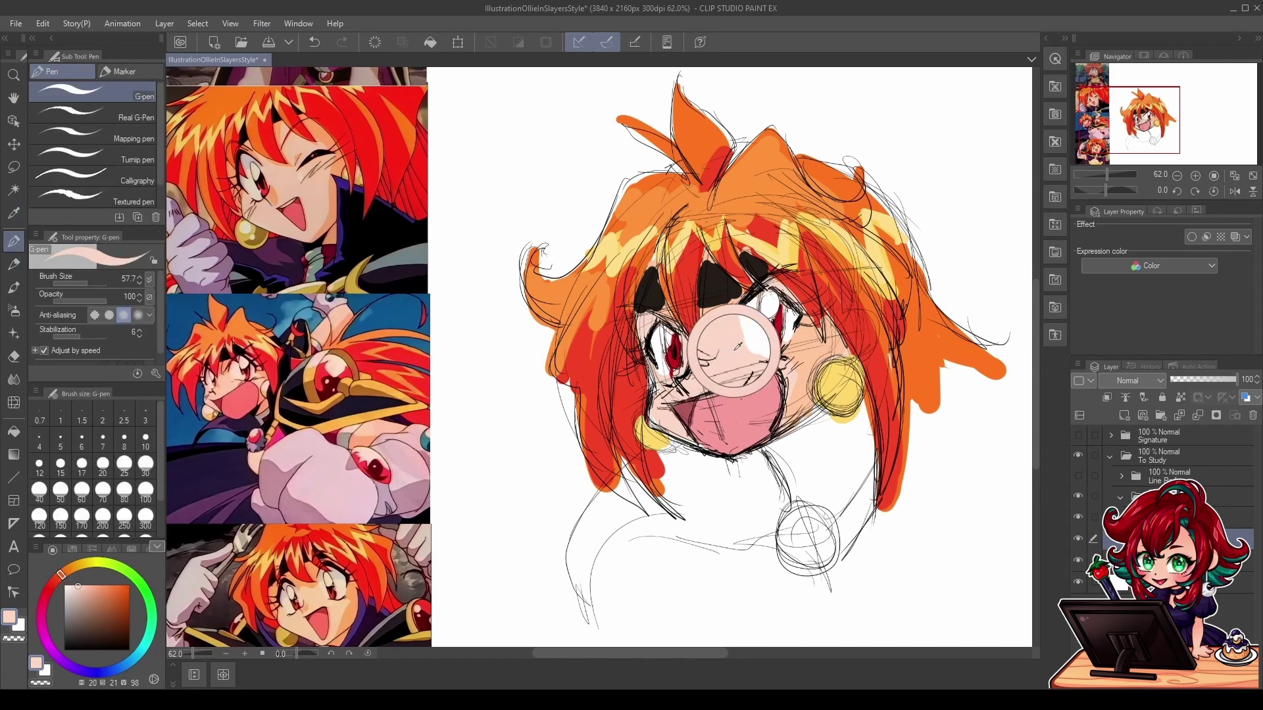
{"action": "left_click", "coordinate": [58, 578]}
{"action": "left_click", "coordinate": [85, 585]}
{"action": "left_click", "coordinate": [13, 264]}
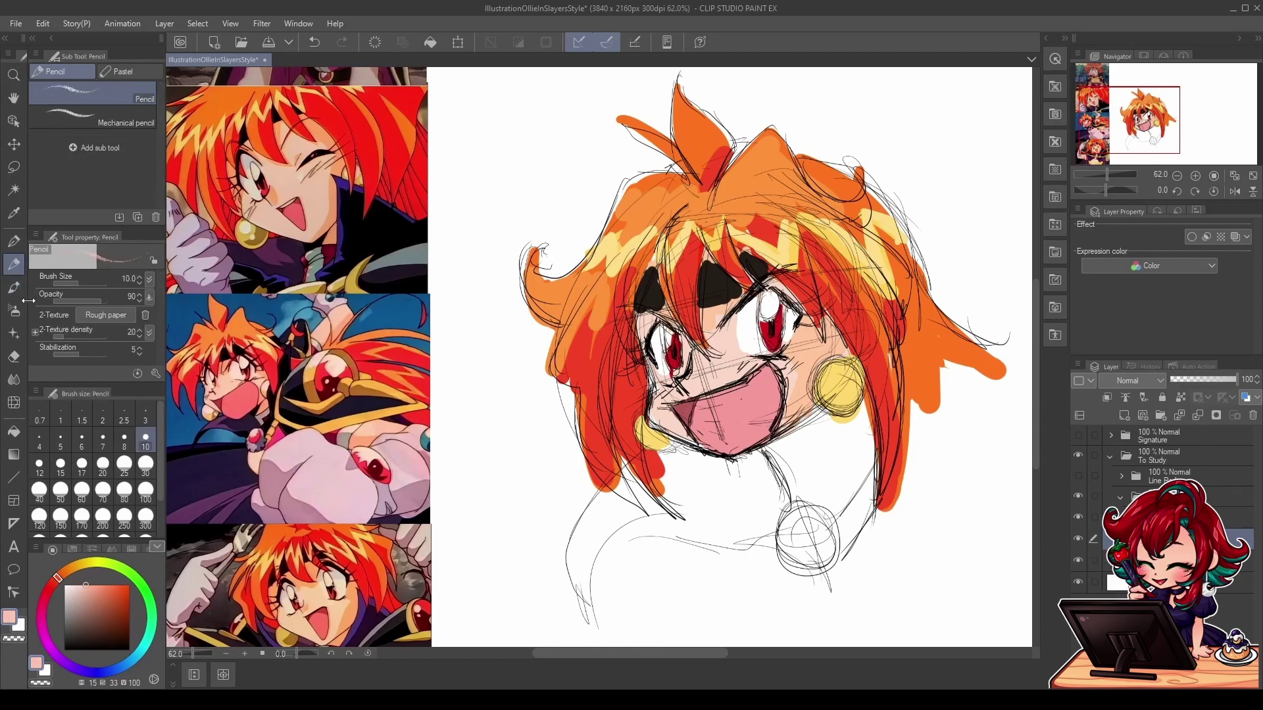
{"action": "left_click", "coordinate": [13, 241]}
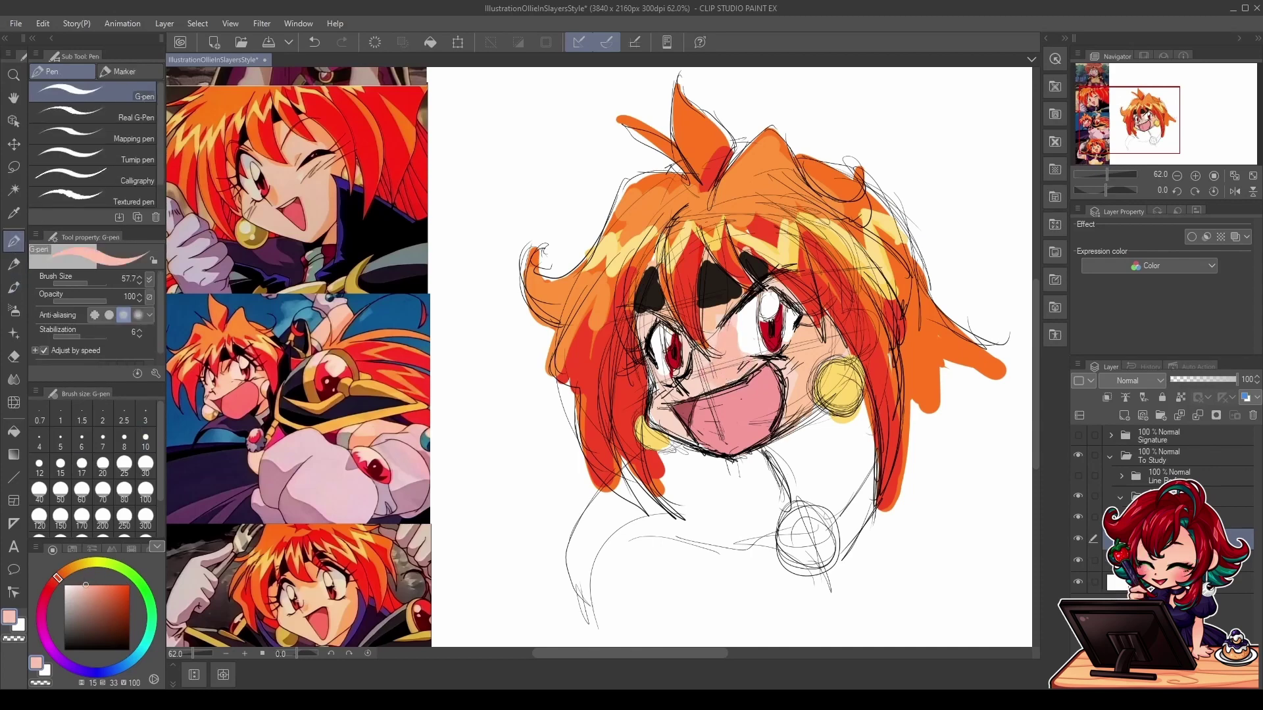
{"action": "left_click", "coordinate": [80, 584]}
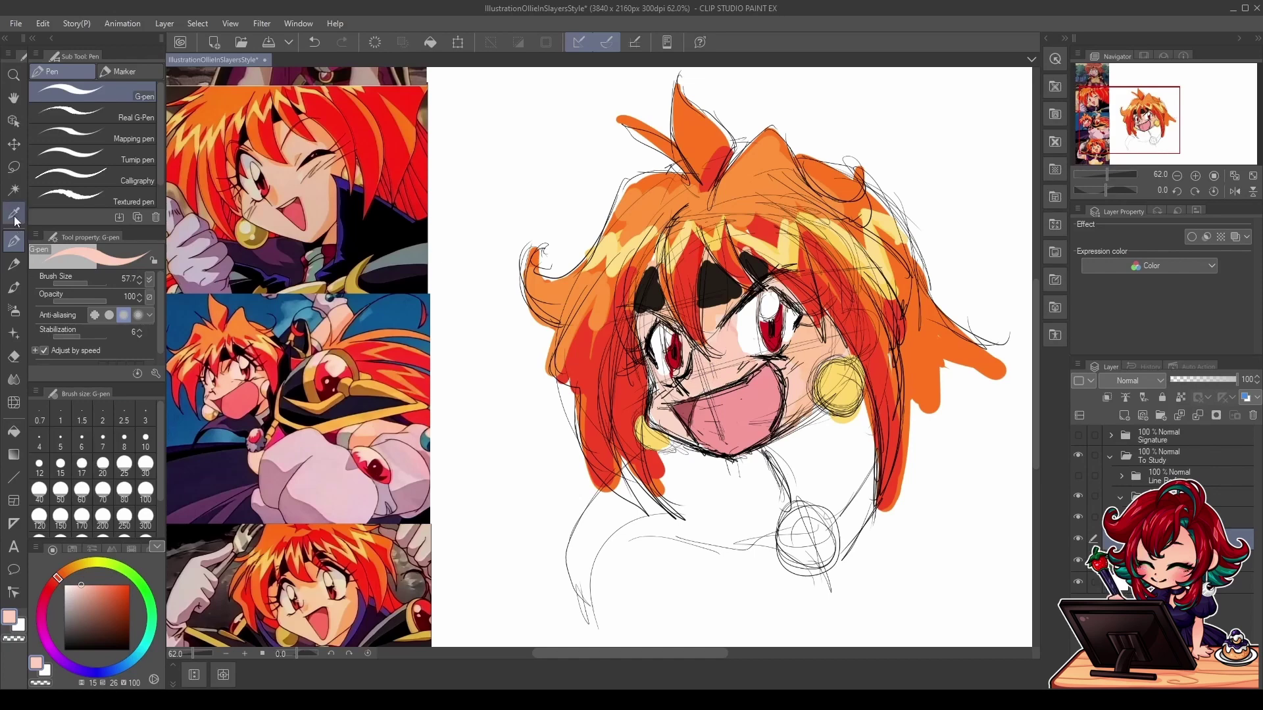
Step: Recheck the adjusted skin tone on the drawn face against the middle reference's facial skin
{"action": "key", "text": "i"}
{"action": "left_click", "coordinate": [731, 351]}
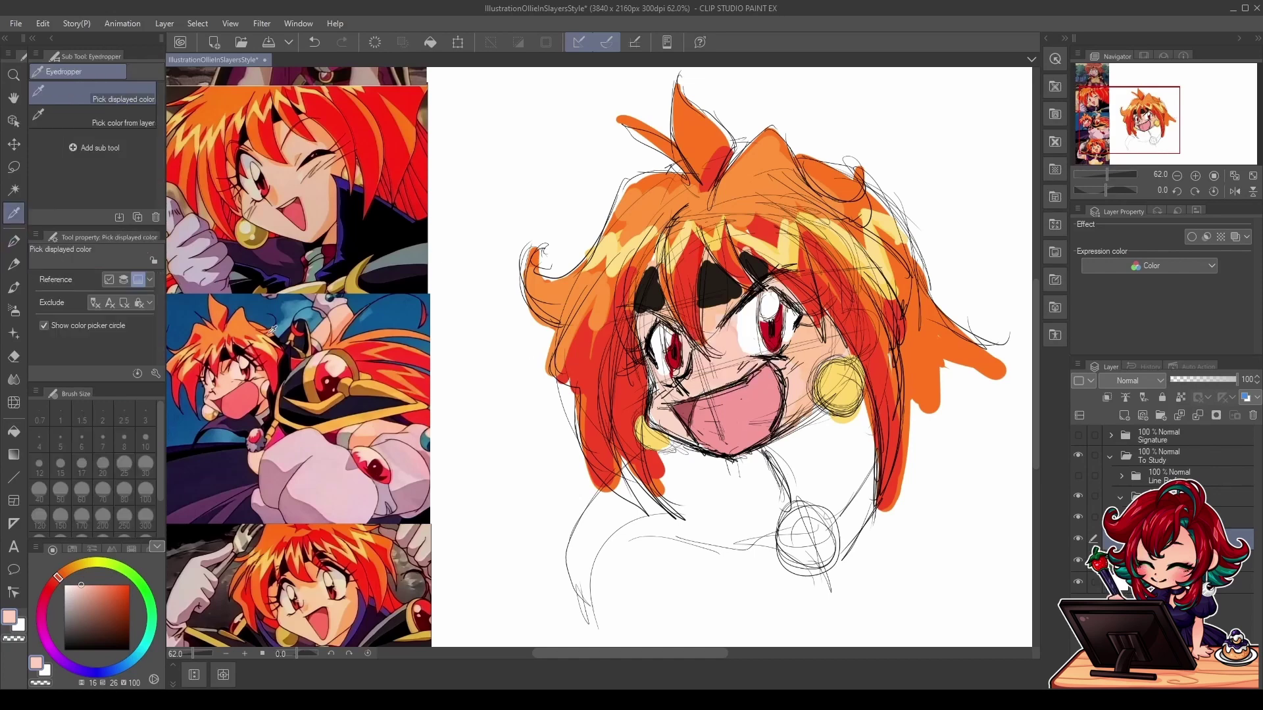
{"action": "left_click", "coordinate": [233, 381]}
{"action": "left_click", "coordinate": [731, 352]}
Step: Sample the pink inside the middle reference's open mouth and compare it with the drawn mouth's pink
{"action": "left_click", "coordinate": [243, 395]}
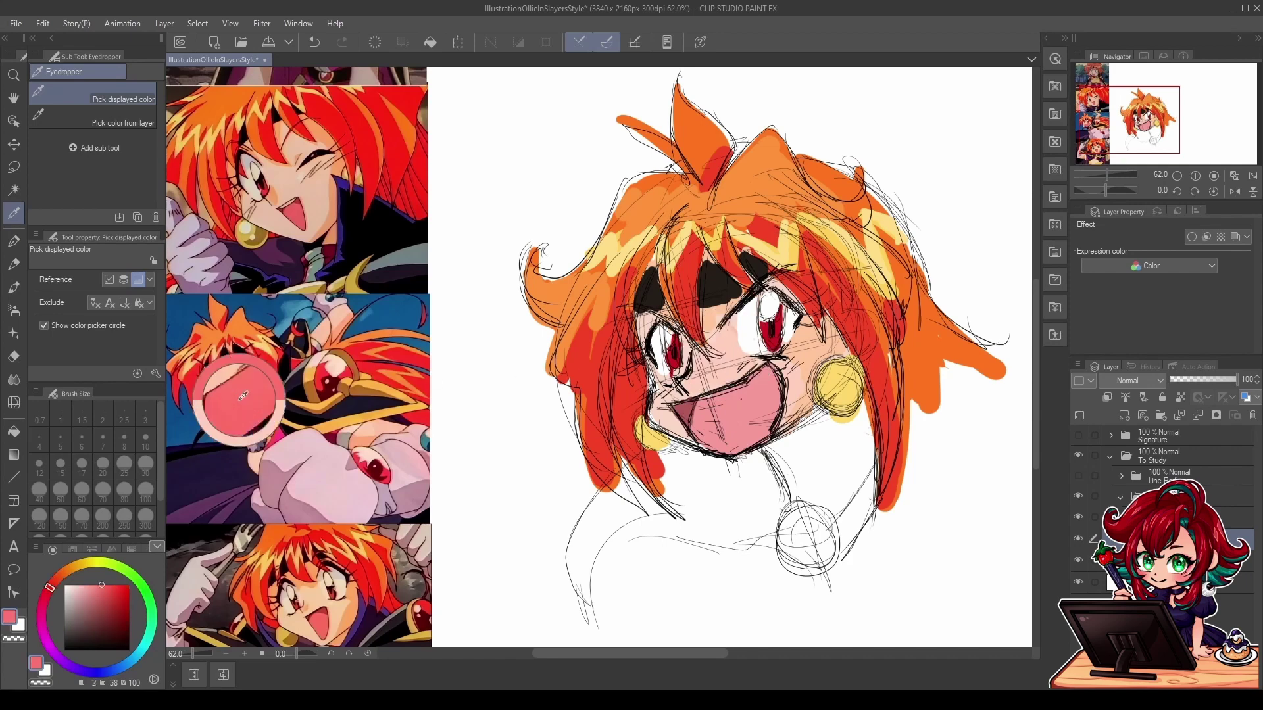
{"action": "left_click", "coordinate": [744, 404]}
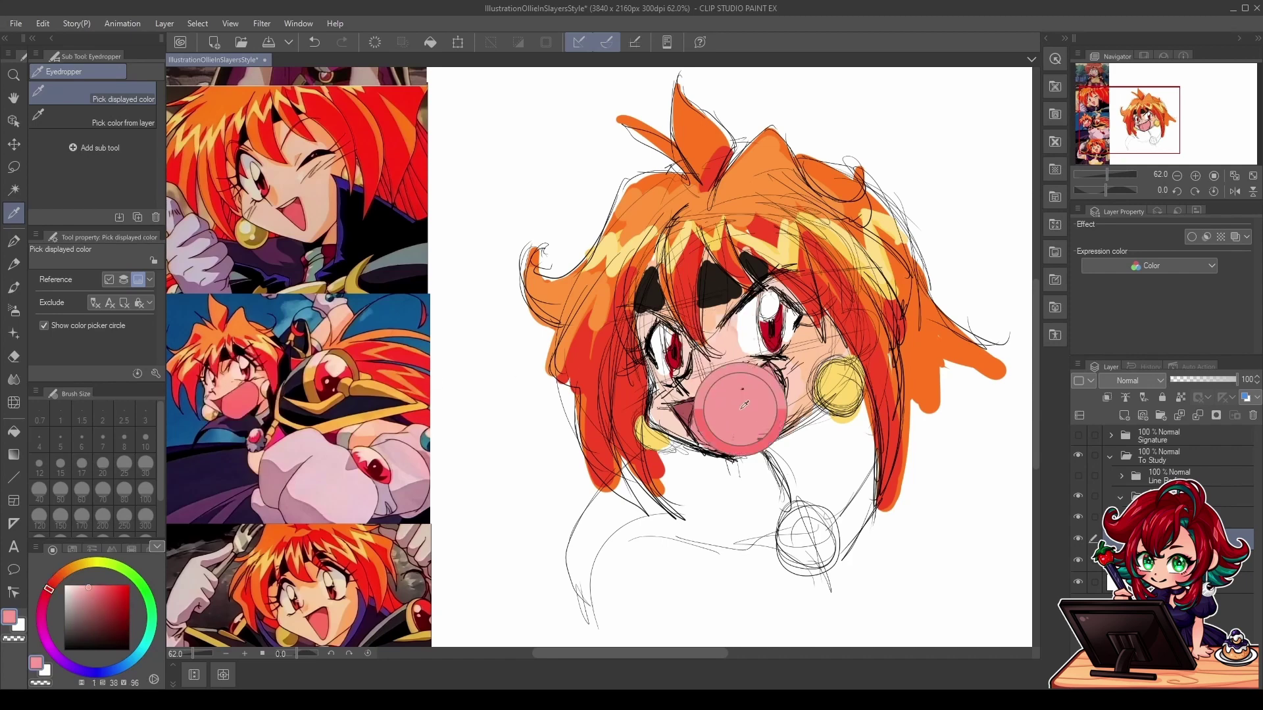
{"action": "left_click", "coordinate": [247, 399]}
{"action": "left_click", "coordinate": [751, 416]}
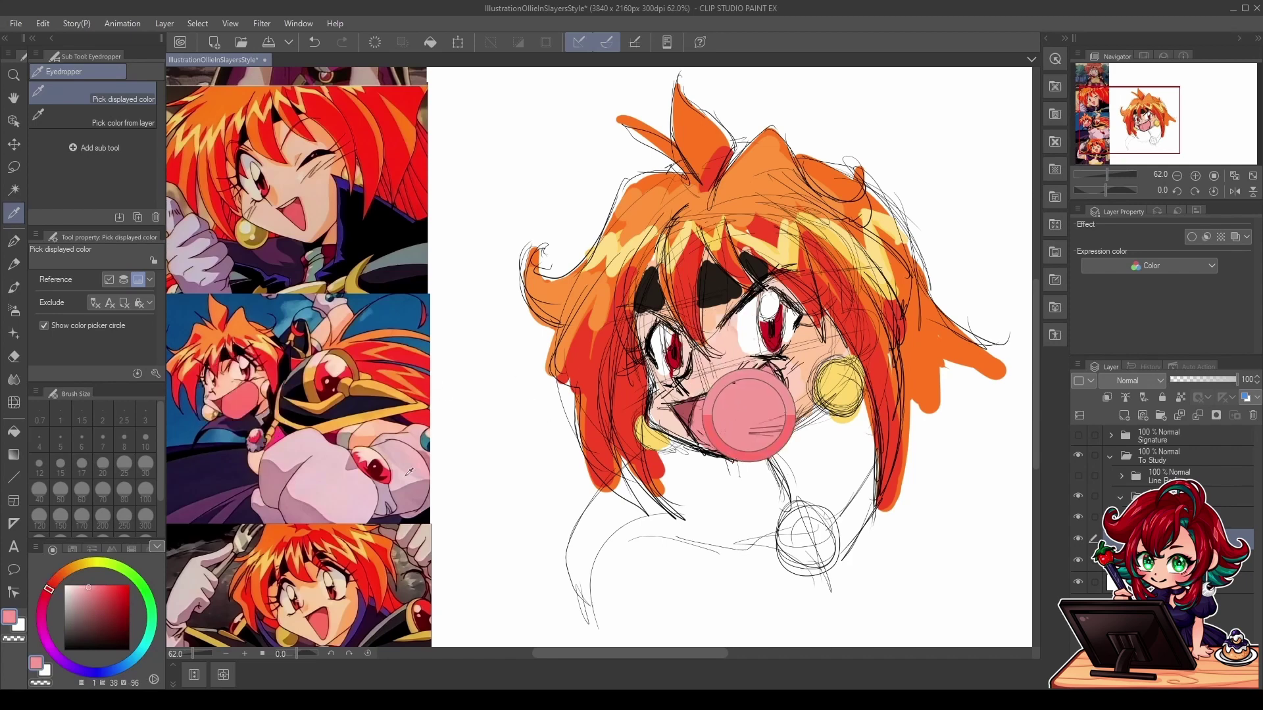
Step: Repaint the inside of the drawn mouth with the G-pen in a stronger pink, hue 1 and saturation 52
{"action": "key", "text": "p"}
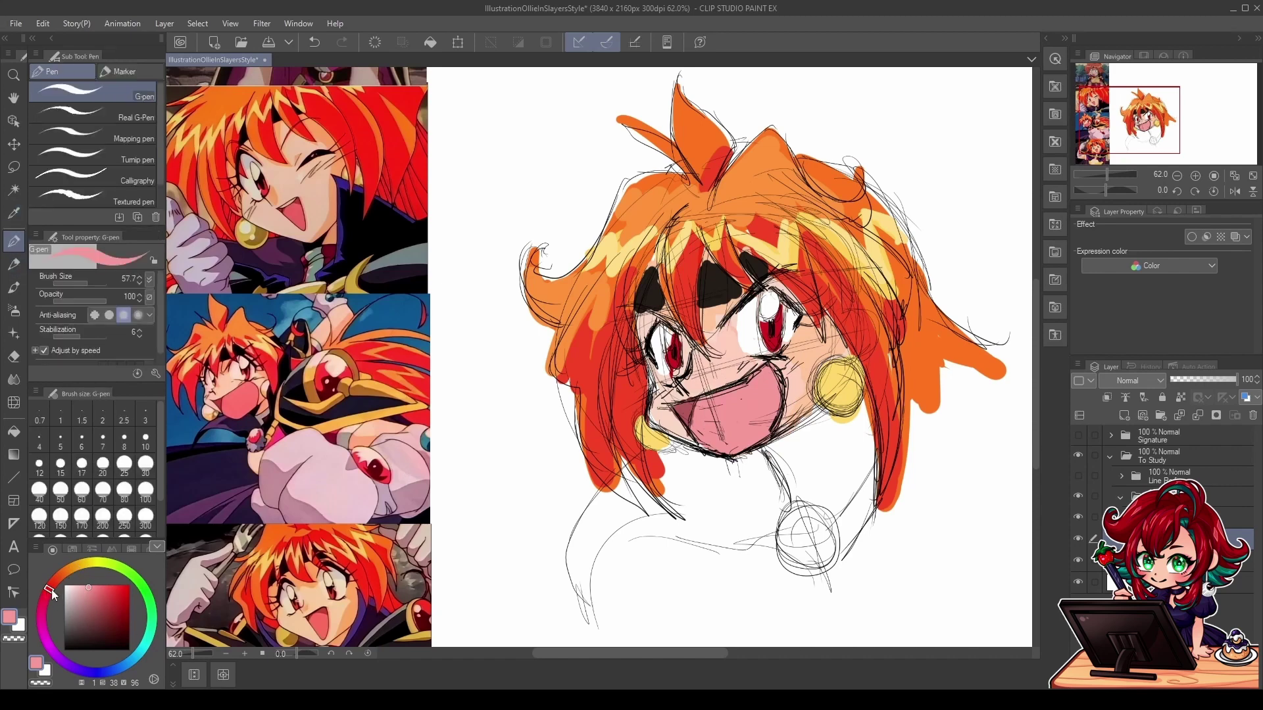
{"action": "left_click_drag", "start_coordinate": [95, 585], "coordinate": [99, 580]}
{"action": "mouse_move", "coordinate": [722, 408]}
{"action": "left_mouse_down"}
{"action": "mouse_move", "coordinate": [763, 390]}
{"action": "mouse_move", "coordinate": [735, 433]}
{"action": "mouse_move", "coordinate": [716, 432]}
{"action": "mouse_move", "coordinate": [741, 438]}
{"action": "mouse_move", "coordinate": [765, 400]}
{"action": "left_mouse_up"}
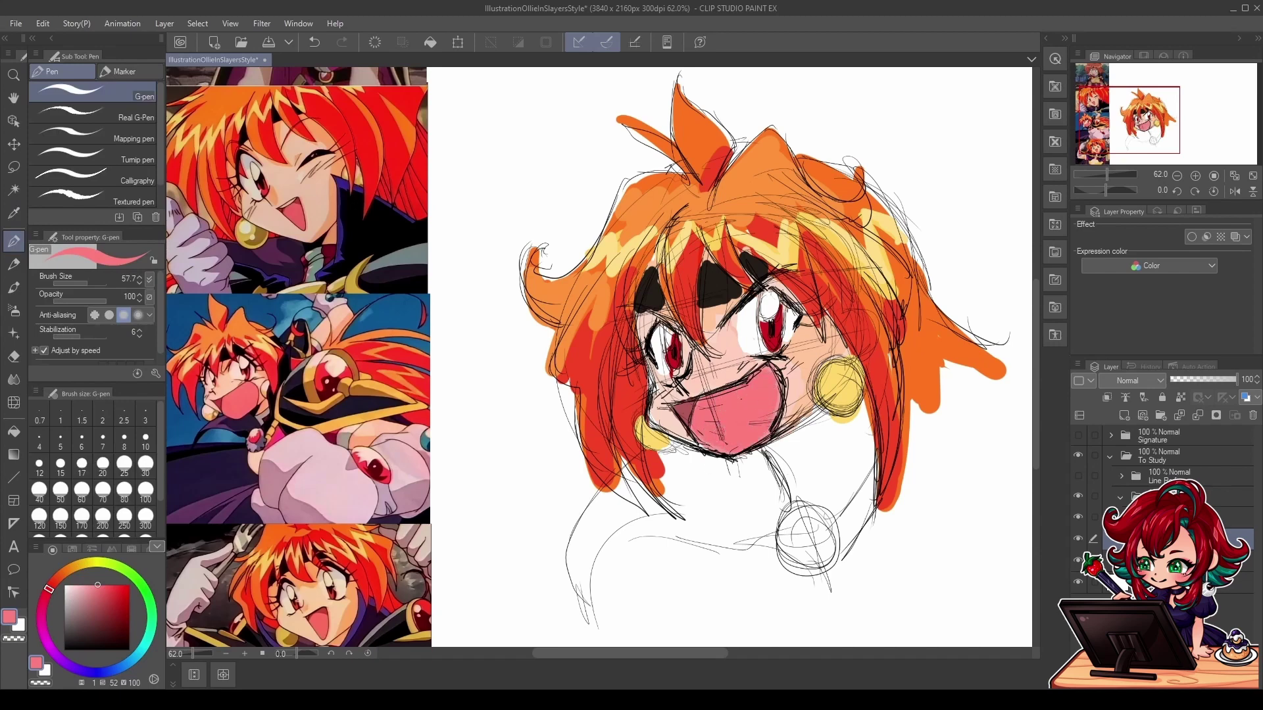
Step: Compare the repainted mouth pink with the middle reference's mouth by sampling both repeatedly
{"action": "key", "text": "i"}
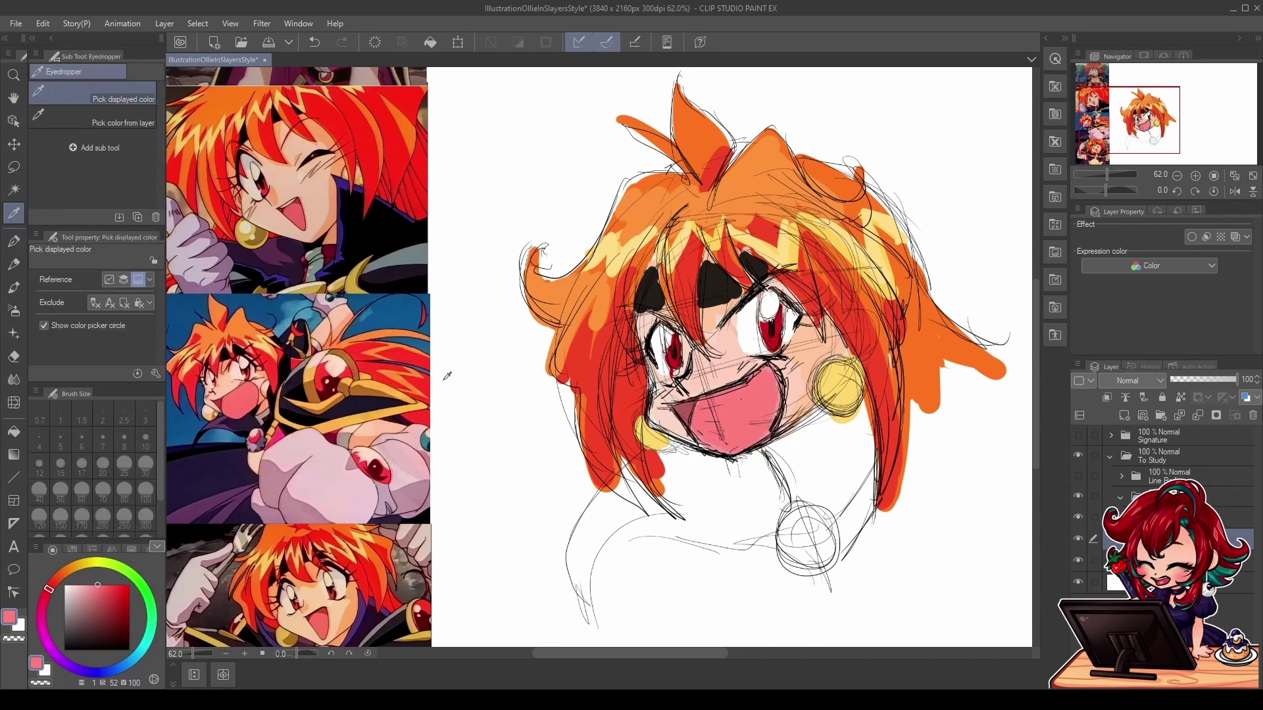
{"action": "left_click", "coordinate": [747, 407]}
{"action": "left_click", "coordinate": [247, 389]}
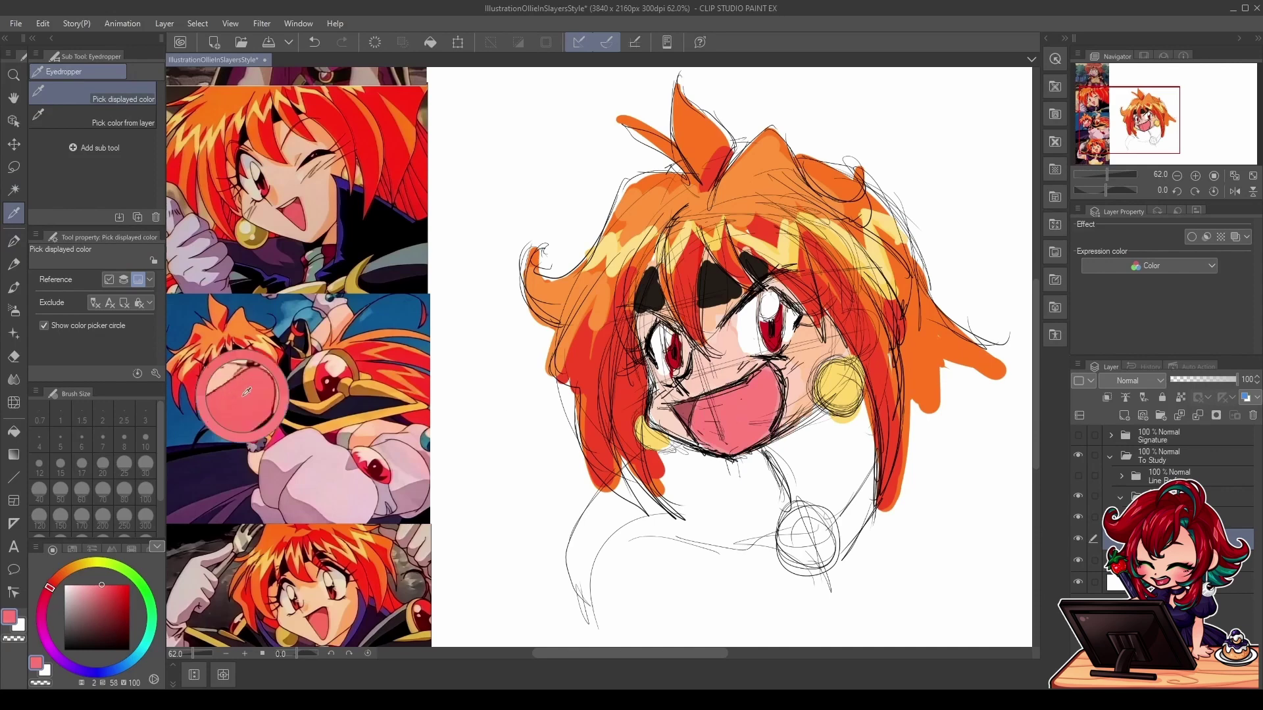
{"action": "left_click", "coordinate": [738, 390]}
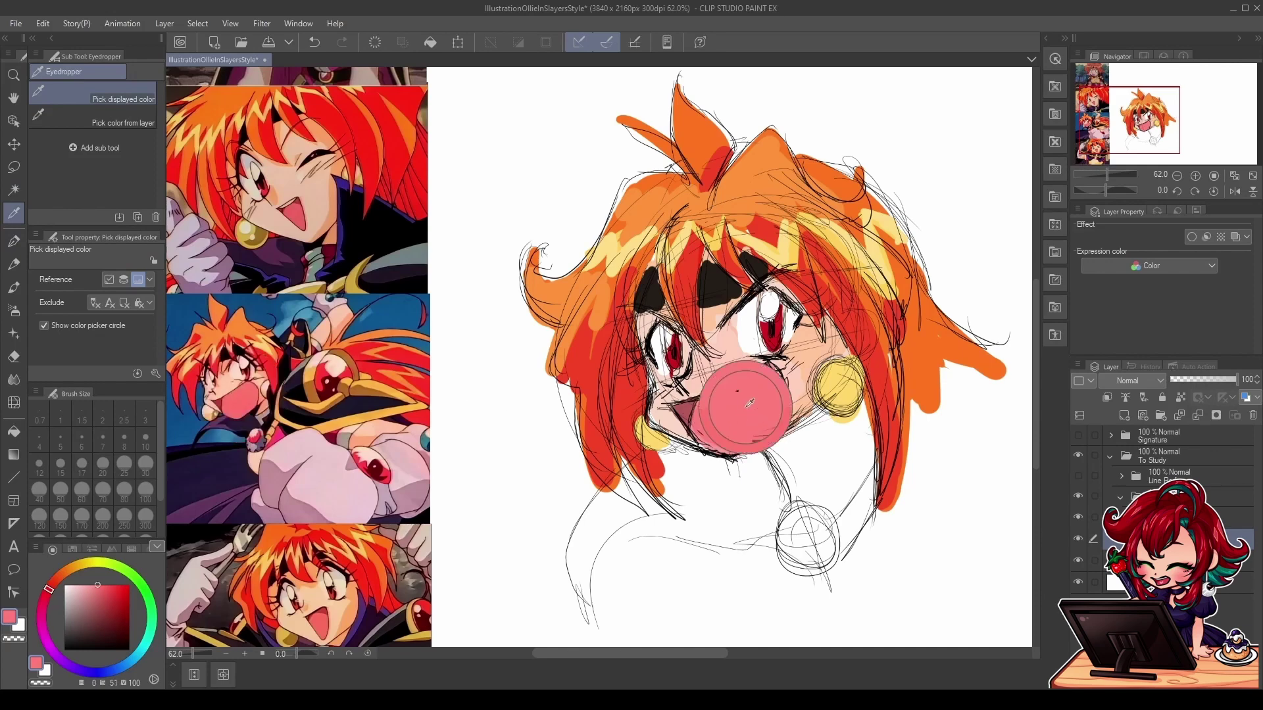
{"action": "left_click", "coordinate": [245, 395]}
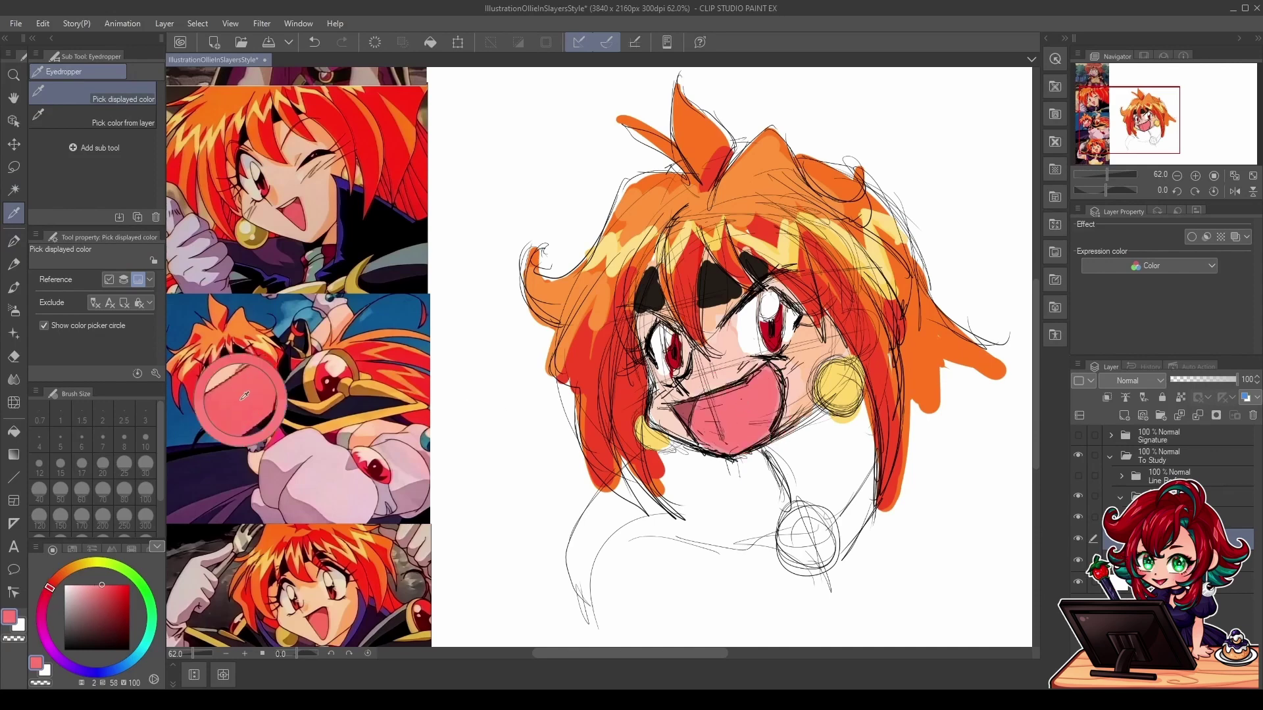
Step: Sample the middle reference's earring and compare its colour with the yellow of the larger drawn earring
{"action": "left_click", "coordinate": [824, 380]}
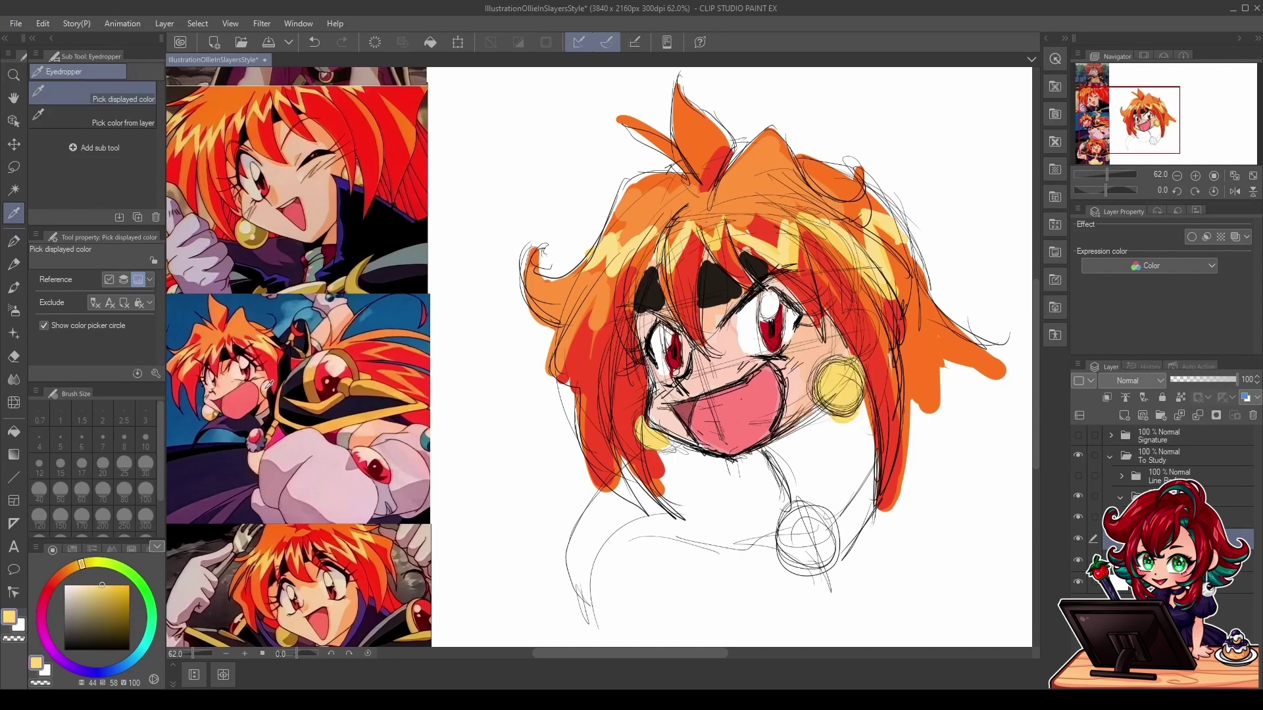
{"action": "left_click", "coordinate": [268, 388]}
{"action": "left_click_drag", "start_coordinate": [269, 389], "coordinate": [268, 387]}
{"action": "left_click", "coordinate": [837, 373]}
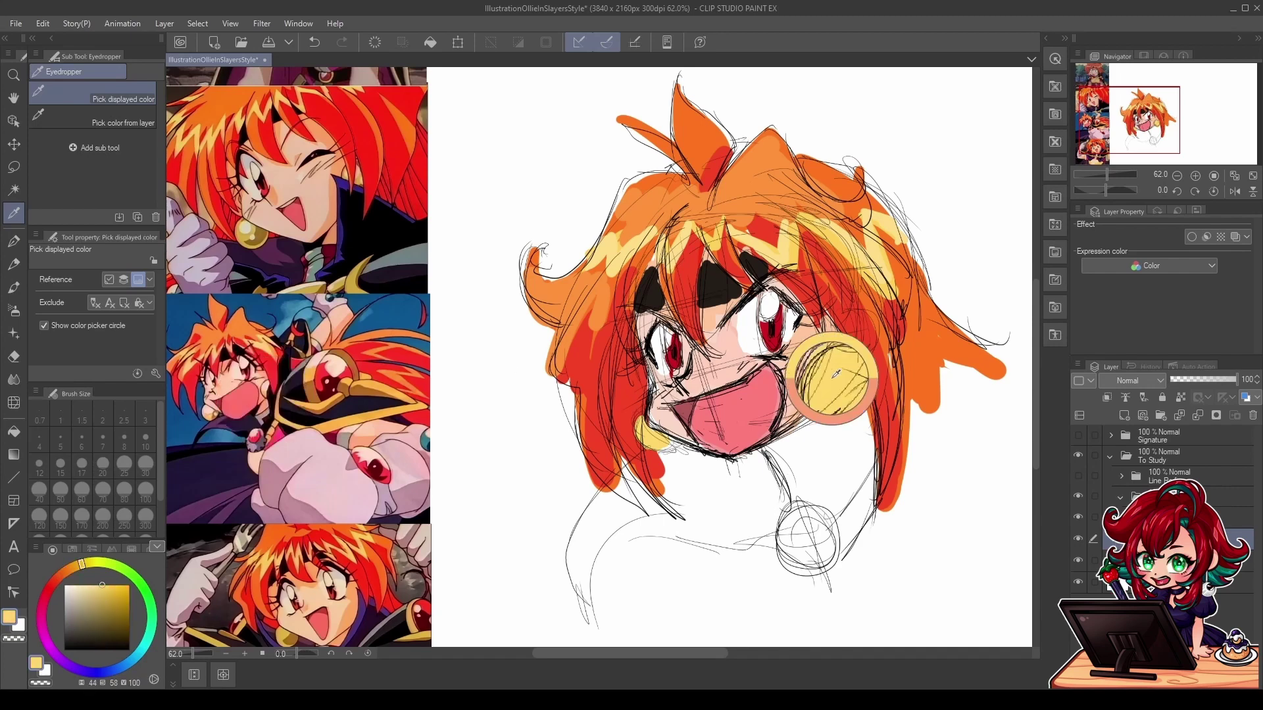
{"action": "left_click_drag", "start_coordinate": [837, 373], "coordinate": [838, 376]}
Step: Repaint both drawn earrings with the G-pen in a paler orange-yellow, hue 34 and saturation 47
{"action": "mouse_move", "coordinate": [77, 567]}
{"action": "left_mouse_down"}
{"action": "mouse_move", "coordinate": [66, 571]}
{"action": "mouse_move", "coordinate": [110, 584]}
{"action": "left_mouse_up"}
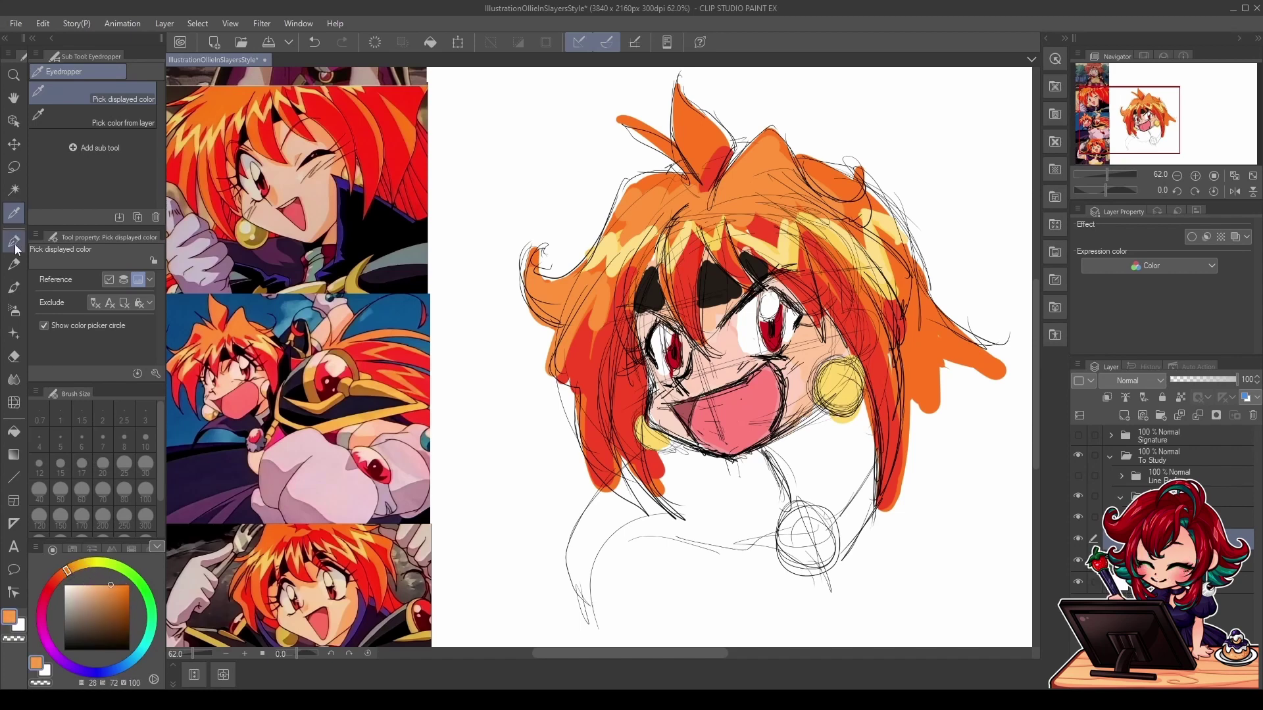
{"action": "left_click", "coordinate": [13, 241]}
{"action": "mouse_move", "coordinate": [823, 387]}
{"action": "left_mouse_down"}
{"action": "mouse_move", "coordinate": [848, 371]}
{"action": "mouse_move", "coordinate": [839, 399]}
{"action": "left_mouse_up"}
{"action": "left_click", "coordinate": [95, 584]}
{"action": "left_click", "coordinate": [73, 567]}
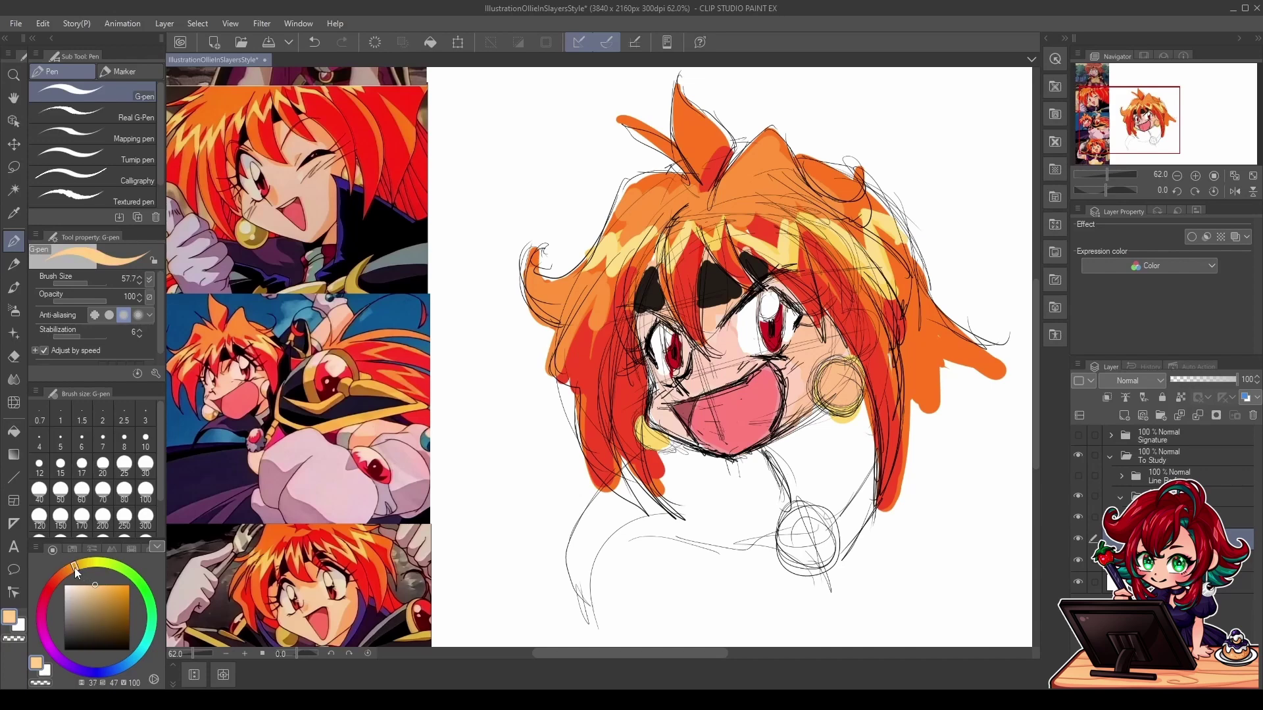
{"action": "mouse_move", "coordinate": [849, 377]}
{"action": "left_mouse_down"}
{"action": "mouse_move", "coordinate": [844, 395]}
{"action": "mouse_move", "coordinate": [847, 383]}
{"action": "left_mouse_up"}
{"action": "left_click_drag", "start_coordinate": [636, 434], "coordinate": [663, 440]}
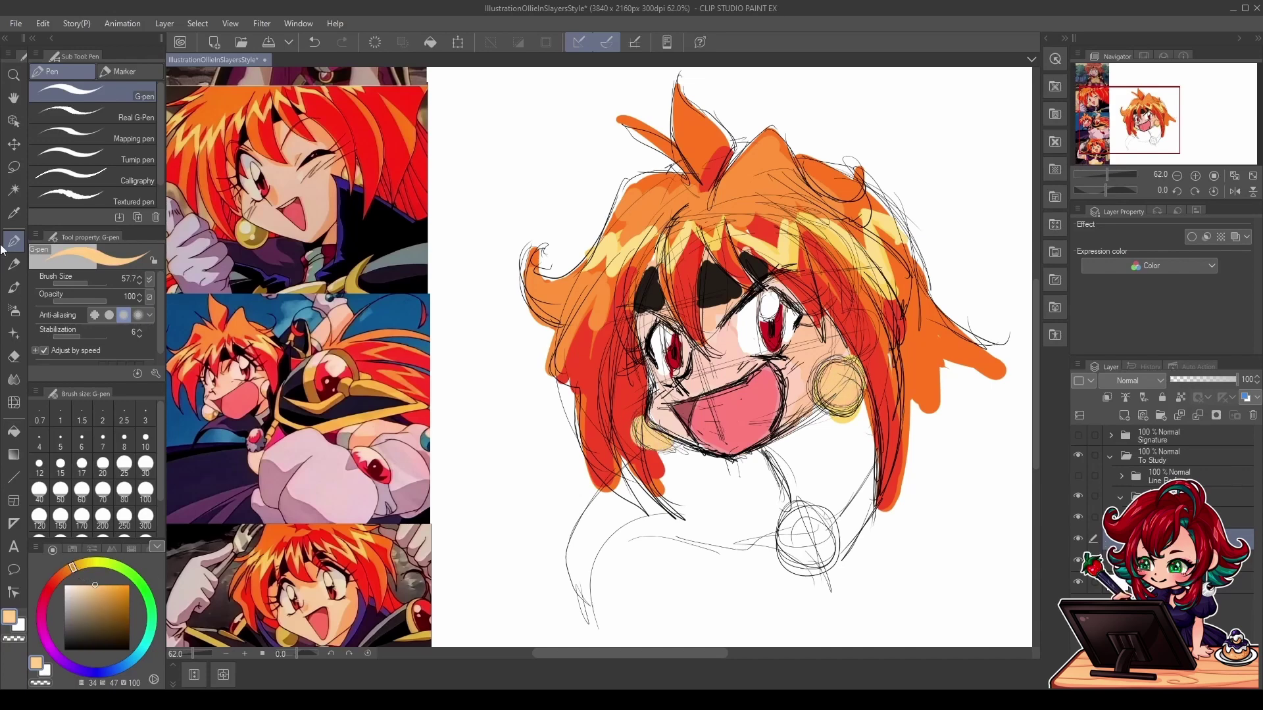
Step: Compare the repainted earring colour with the earring in the middle reference by sampling both repeatedly
{"action": "left_click", "coordinate": [14, 214]}
{"action": "left_click", "coordinate": [846, 394]}
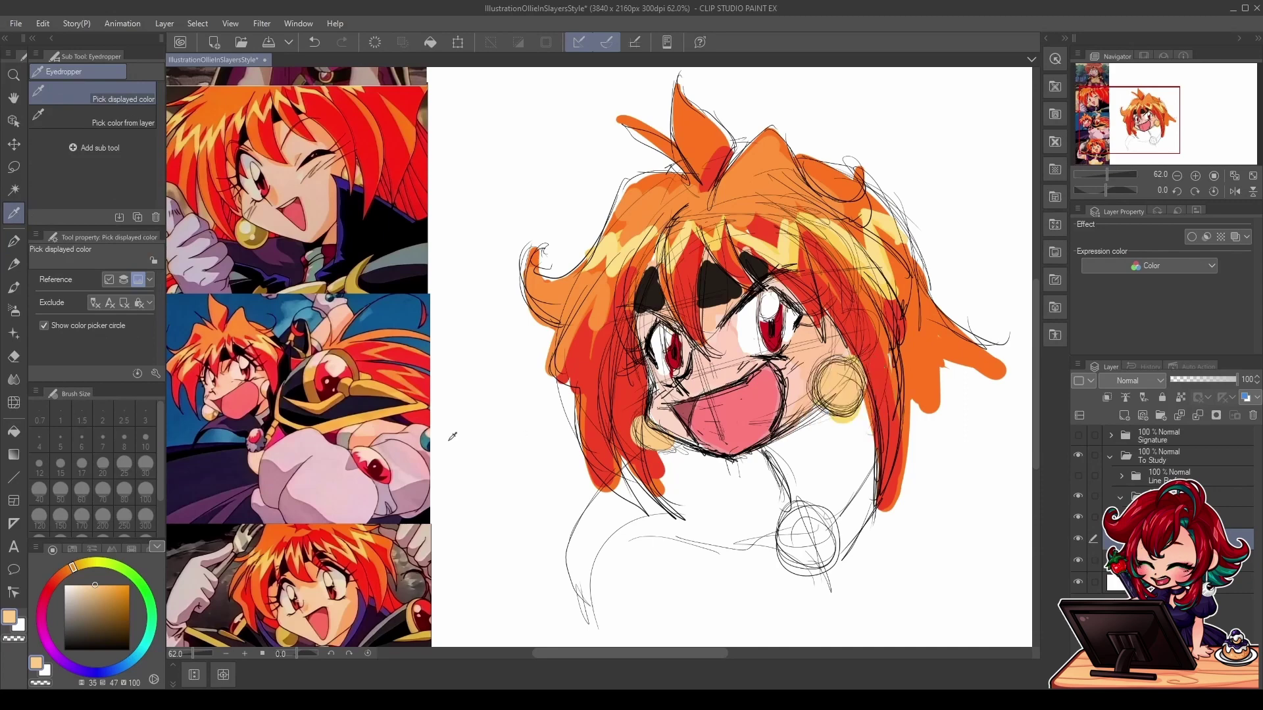
{"action": "left_click", "coordinate": [267, 382]}
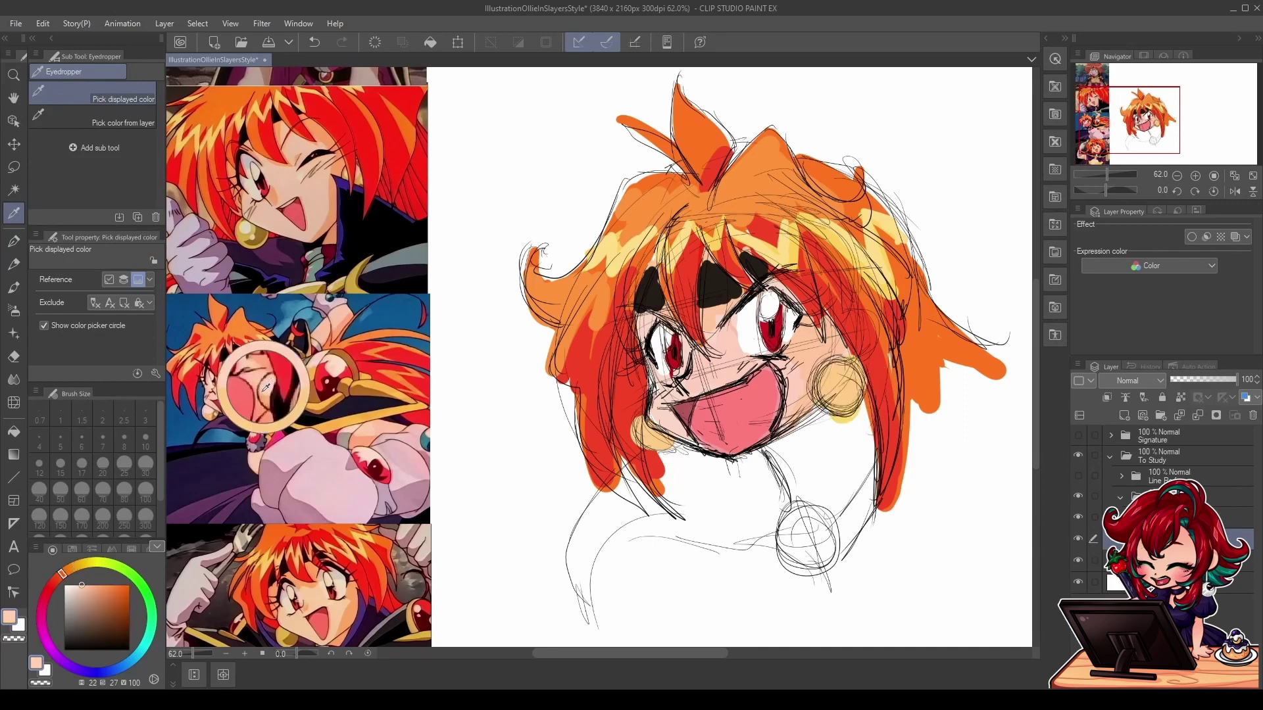
{"action": "left_click_drag", "start_coordinate": [266, 387], "coordinate": [269, 388]}
{"action": "left_click", "coordinate": [837, 375]}
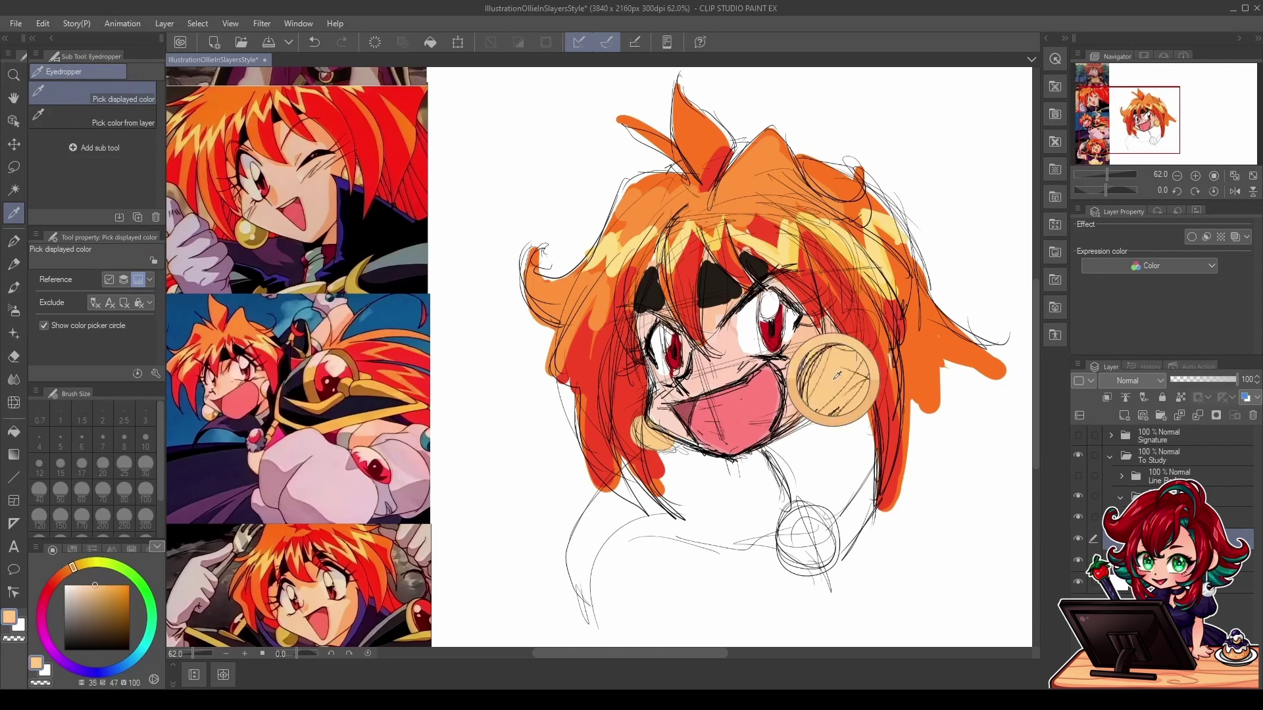
{"action": "left_click", "coordinate": [268, 388]}
{"action": "left_click", "coordinate": [843, 393]}
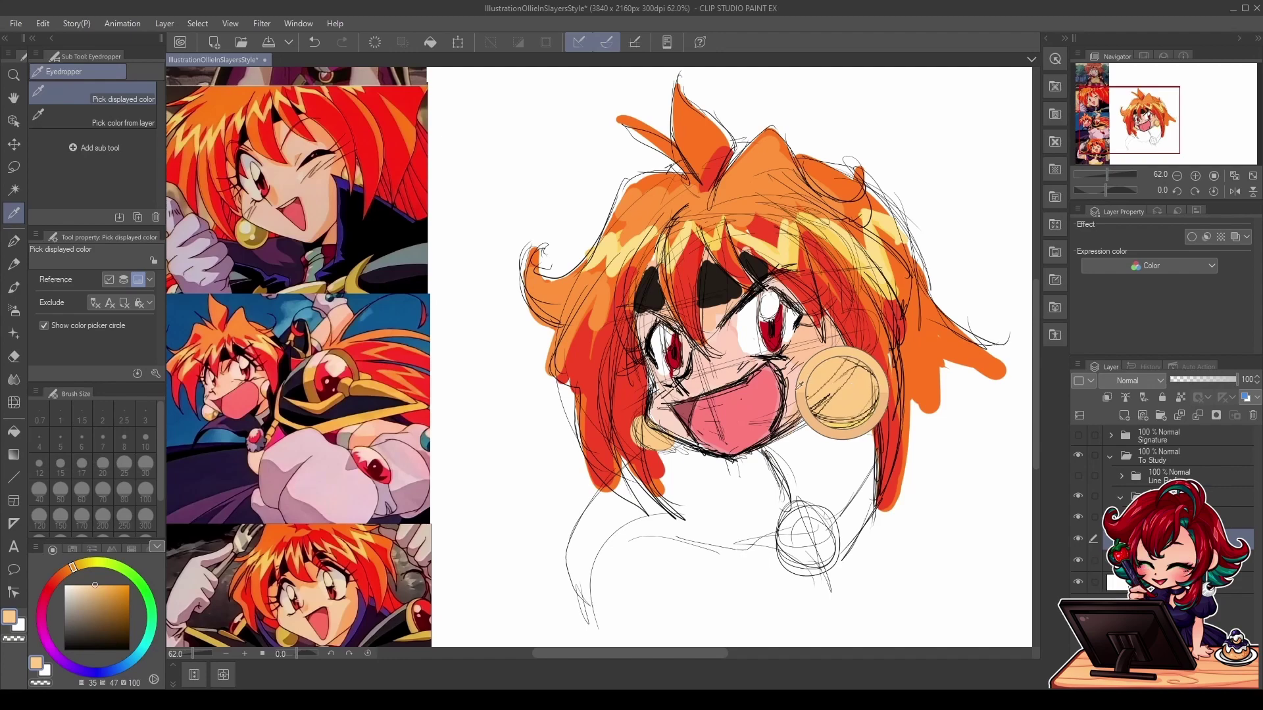
{"action": "left_click", "coordinate": [263, 393]}
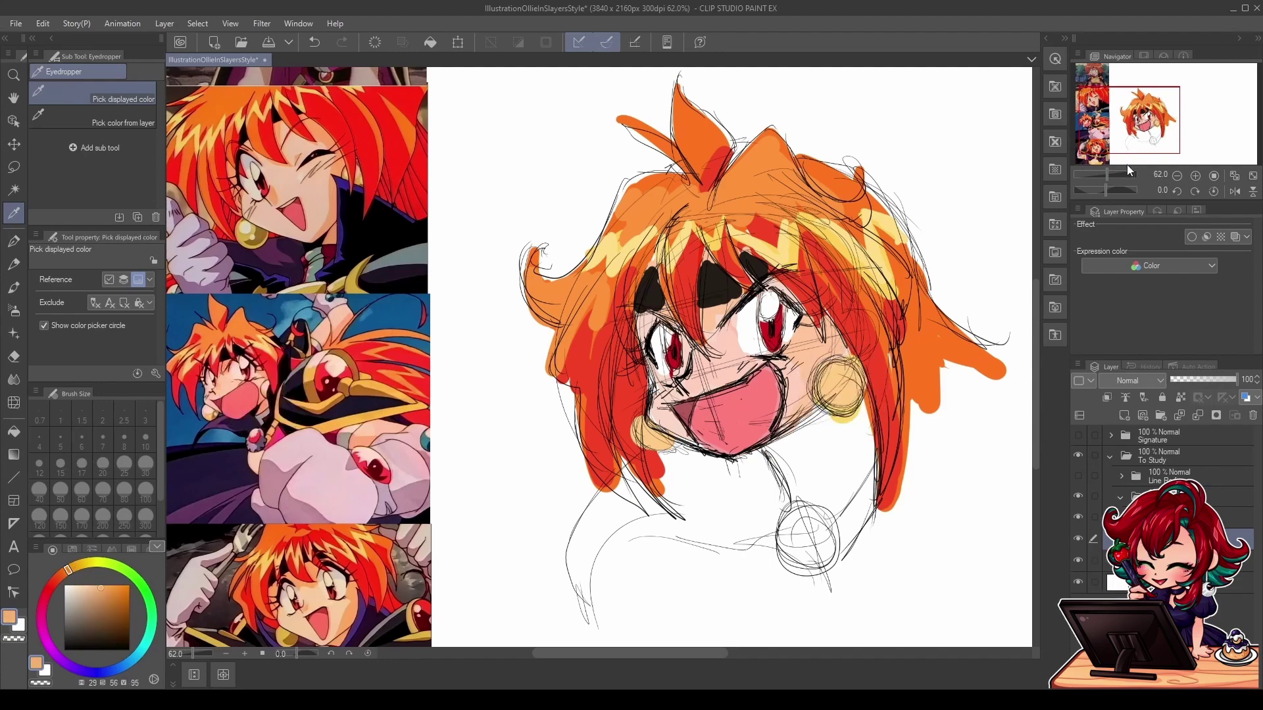
Step: Select the study's sketch and colour layers together and set the Liquify brush size to about 250
{"action": "left_click_drag", "start_coordinate": [1107, 173], "coordinate": [1106, 171]}
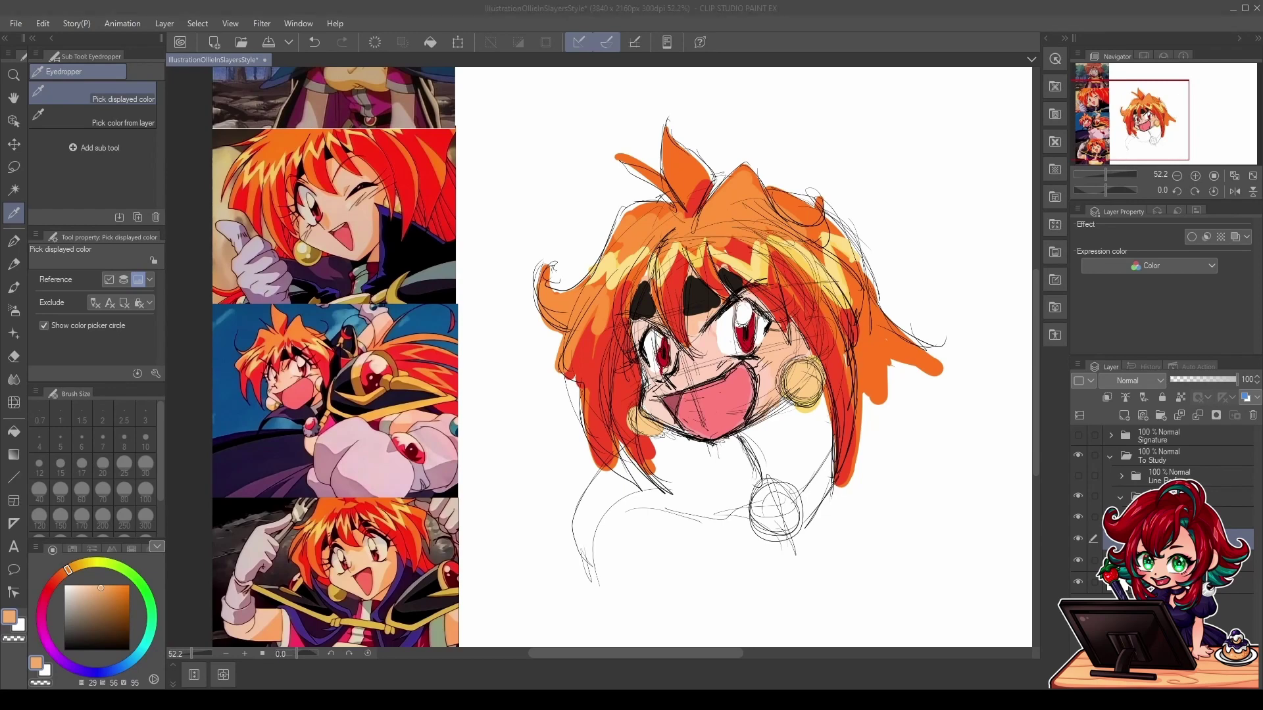
{"action": "left_click", "coordinate": [1158, 517]}
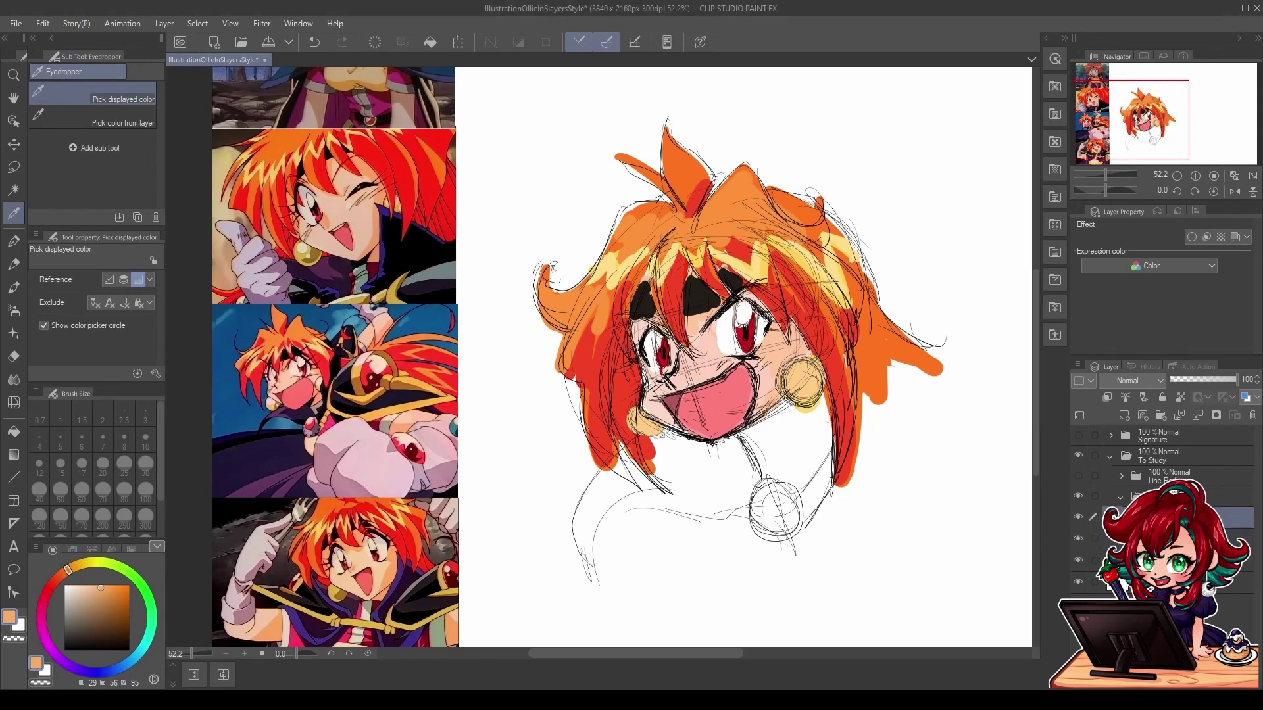
{"action": "left_click", "coordinate": [1158, 538], "text": "ctrl"}
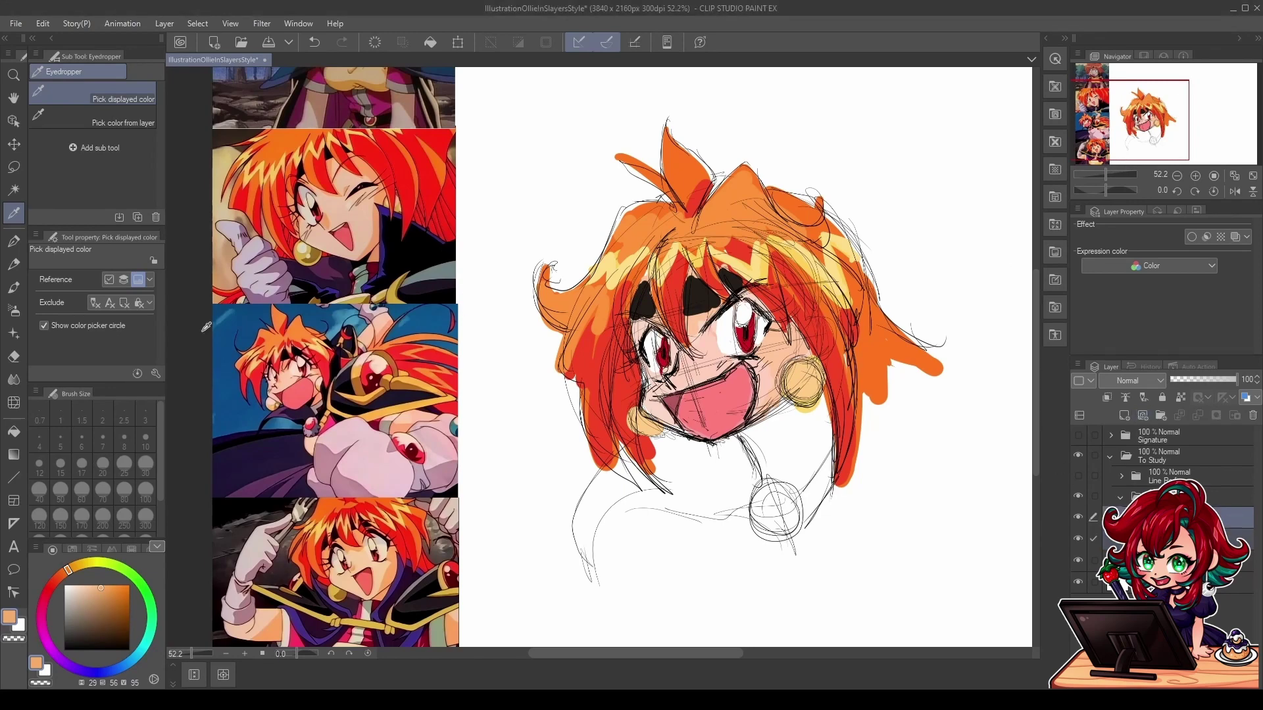
{"action": "left_click", "coordinate": [14, 241]}
{"action": "left_click", "coordinate": [14, 333]}
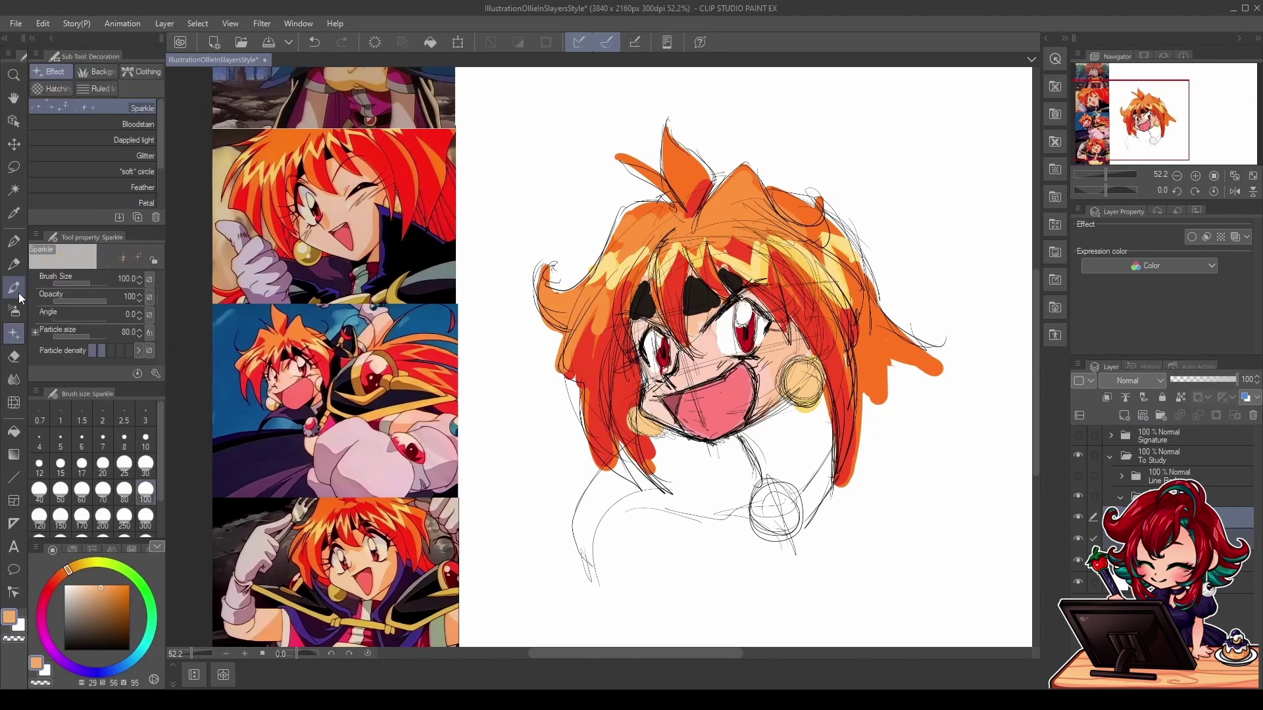
{"action": "left_click", "coordinate": [13, 404]}
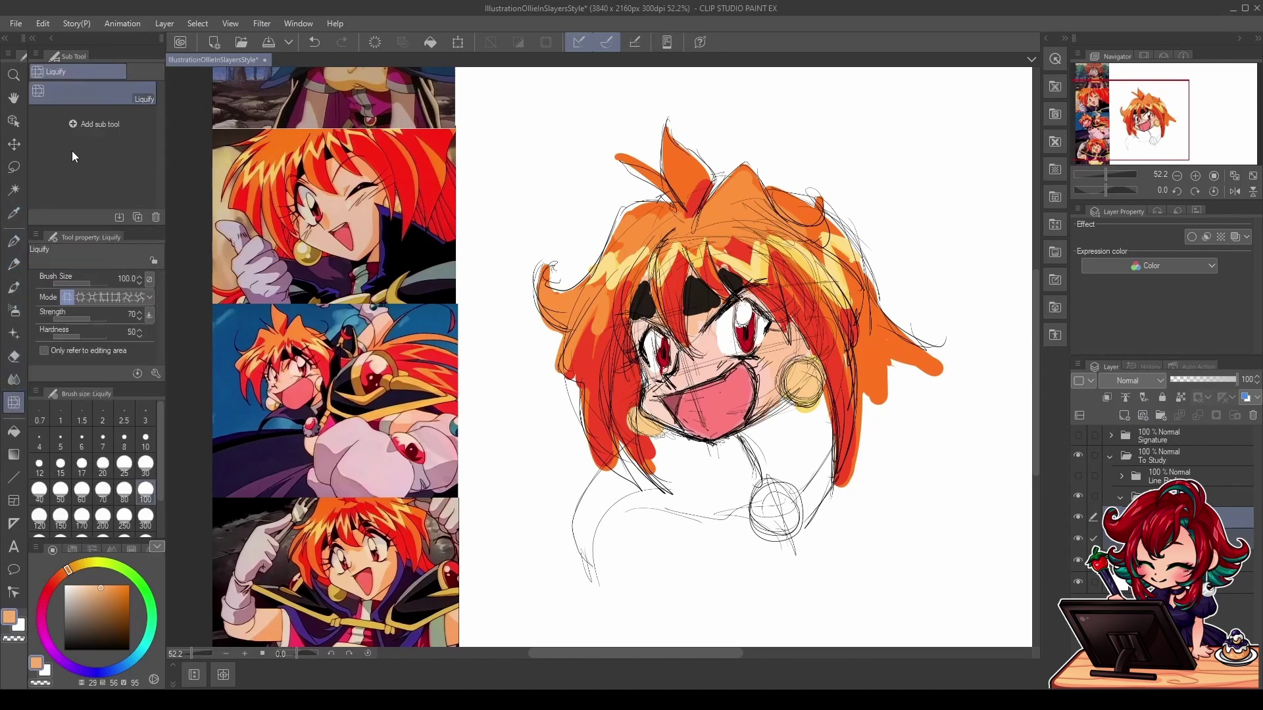
{"action": "left_click", "coordinate": [93, 283]}
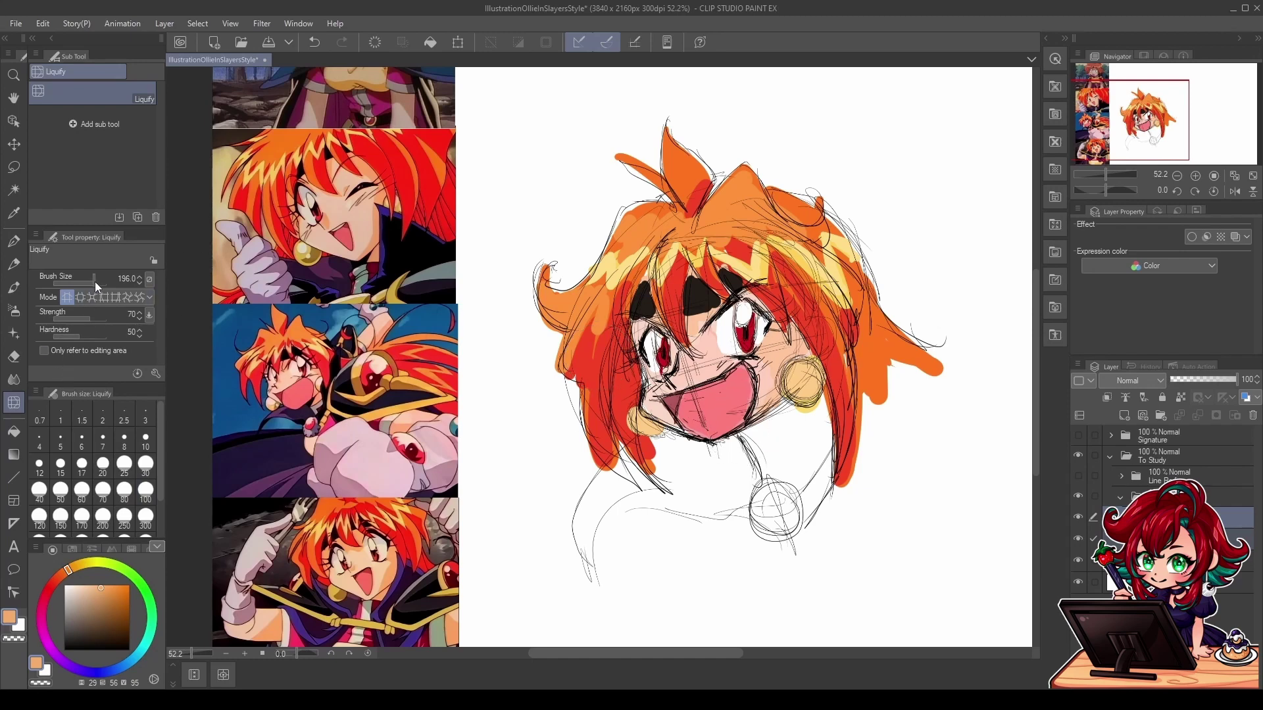
{"action": "left_click_drag", "start_coordinate": [94, 282], "coordinate": [104, 284]}
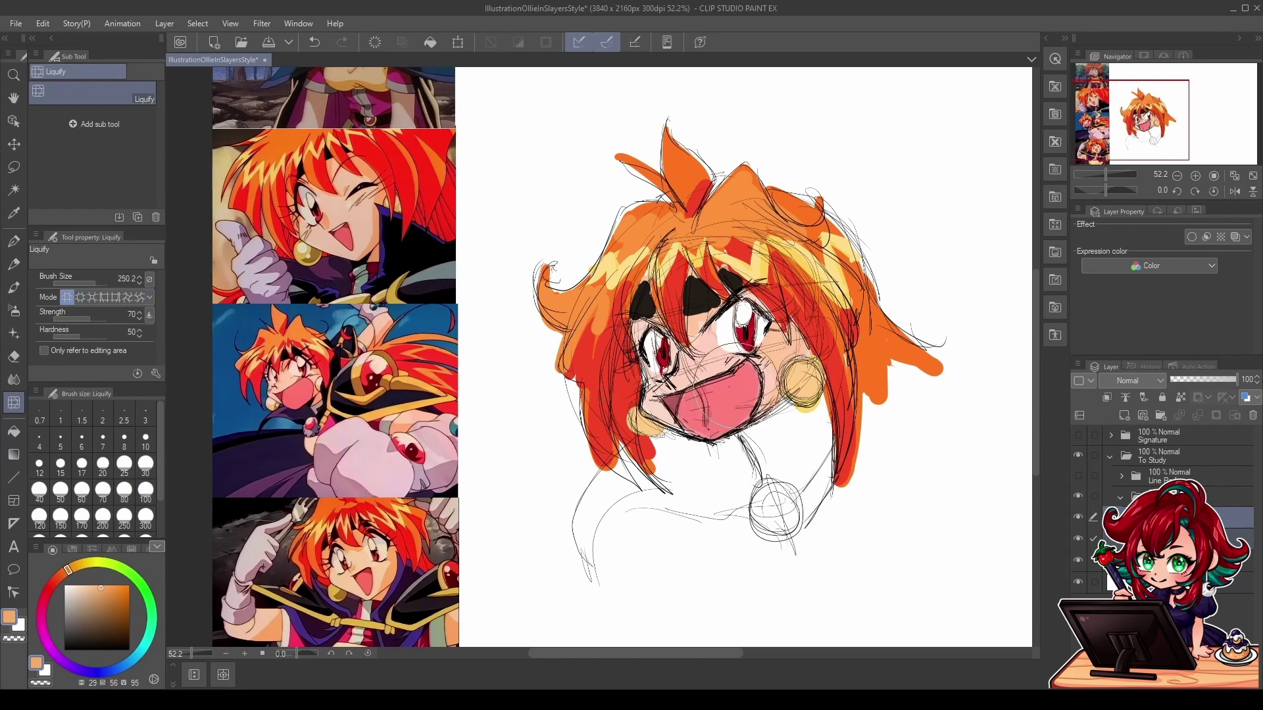
Step: Reshape the mouth, chin, larger eye and eyebrows of the coloured head with Liquify, and reduce the brush size to about 120
{"action": "mouse_move", "coordinate": [738, 384]}
{"action": "left_mouse_down"}
{"action": "mouse_move", "coordinate": [755, 369]}
{"action": "mouse_move", "coordinate": [745, 380]}
{"action": "mouse_move", "coordinate": [757, 391]}
{"action": "mouse_move", "coordinate": [723, 430]}
{"action": "mouse_move", "coordinate": [671, 415]}
{"action": "mouse_move", "coordinate": [776, 434]}
{"action": "mouse_move", "coordinate": [805, 394]}
{"action": "mouse_move", "coordinate": [790, 400]}
{"action": "left_mouse_up"}
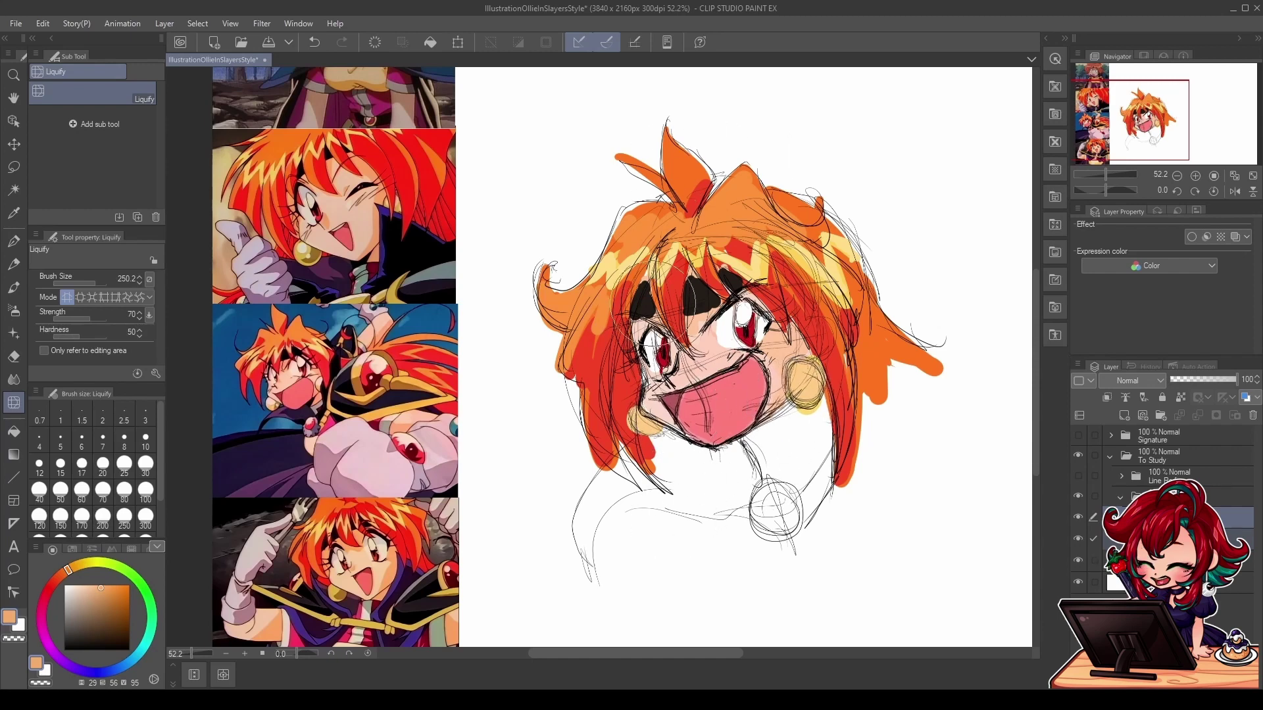
{"action": "left_click_drag", "start_coordinate": [684, 312], "coordinate": [686, 326]}
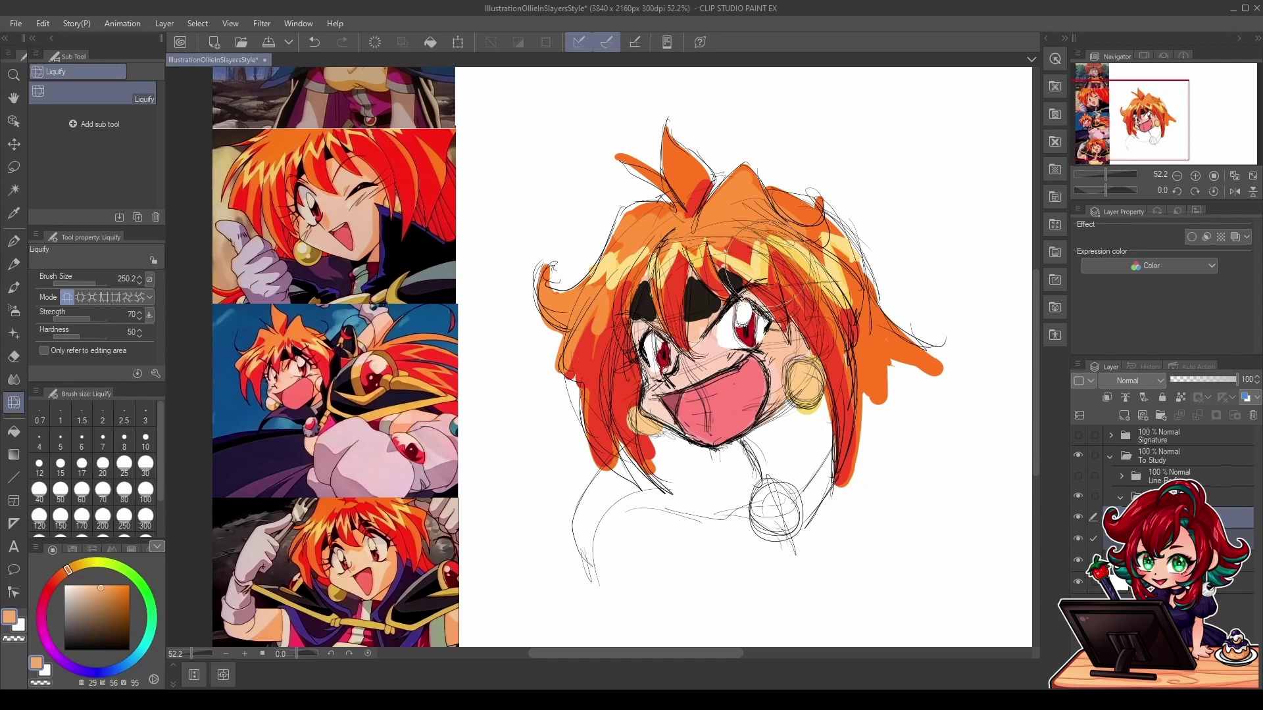
{"action": "left_click_drag", "start_coordinate": [755, 268], "coordinate": [747, 258]}
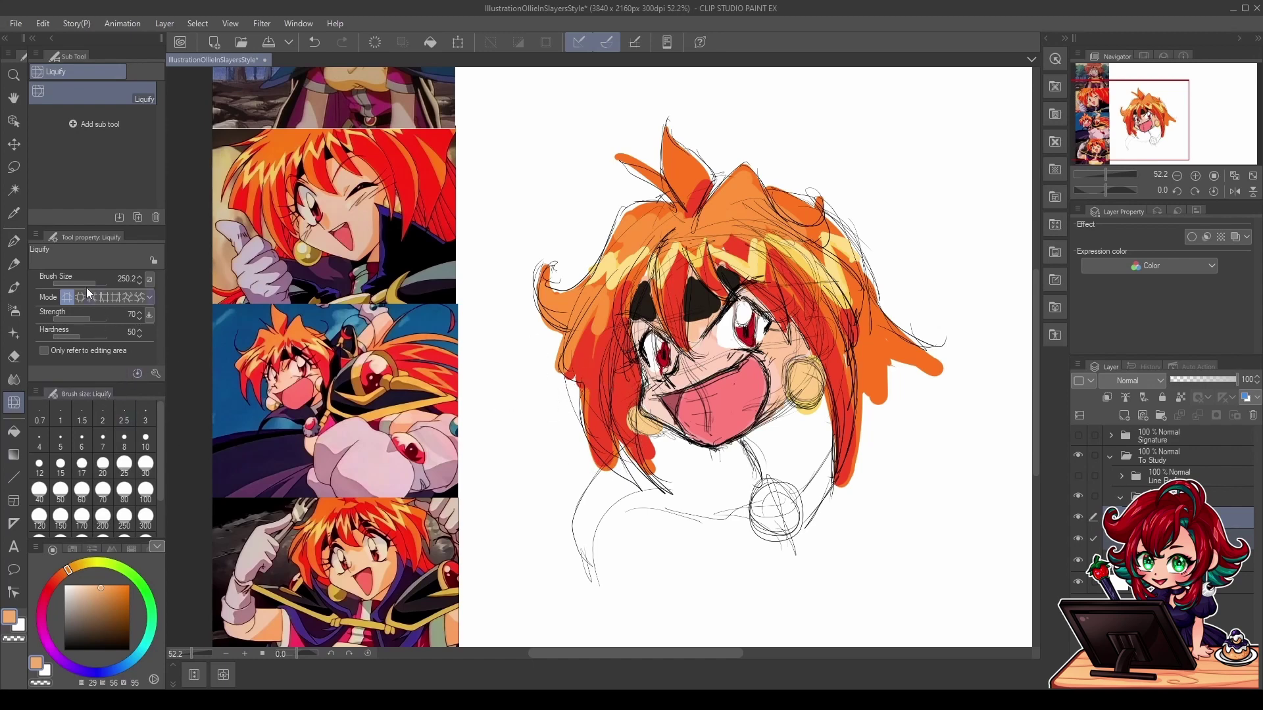
{"action": "left_click_drag", "start_coordinate": [93, 284], "coordinate": [91, 284]}
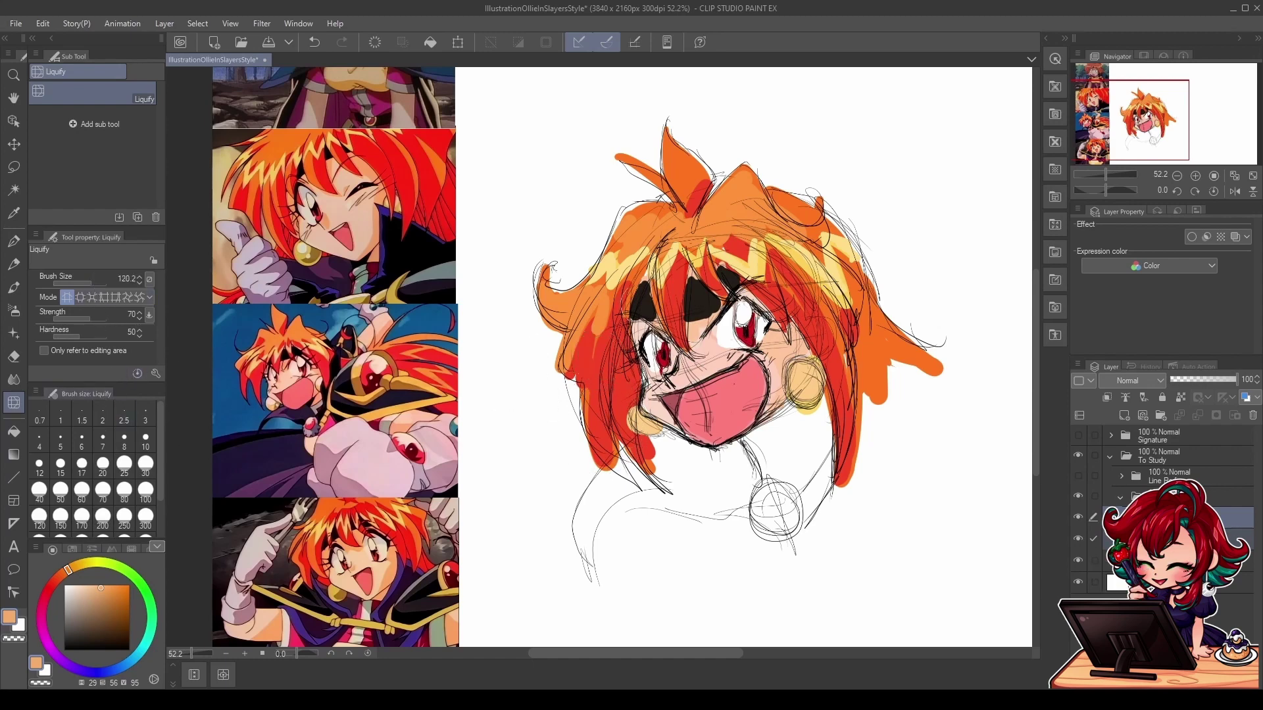
Step: Redraw the open mouth's upper line and the jawline with the G-pen in near-black at size 10.4
{"action": "left_click", "coordinate": [14, 242]}
{"action": "left_click", "coordinate": [129, 650]}
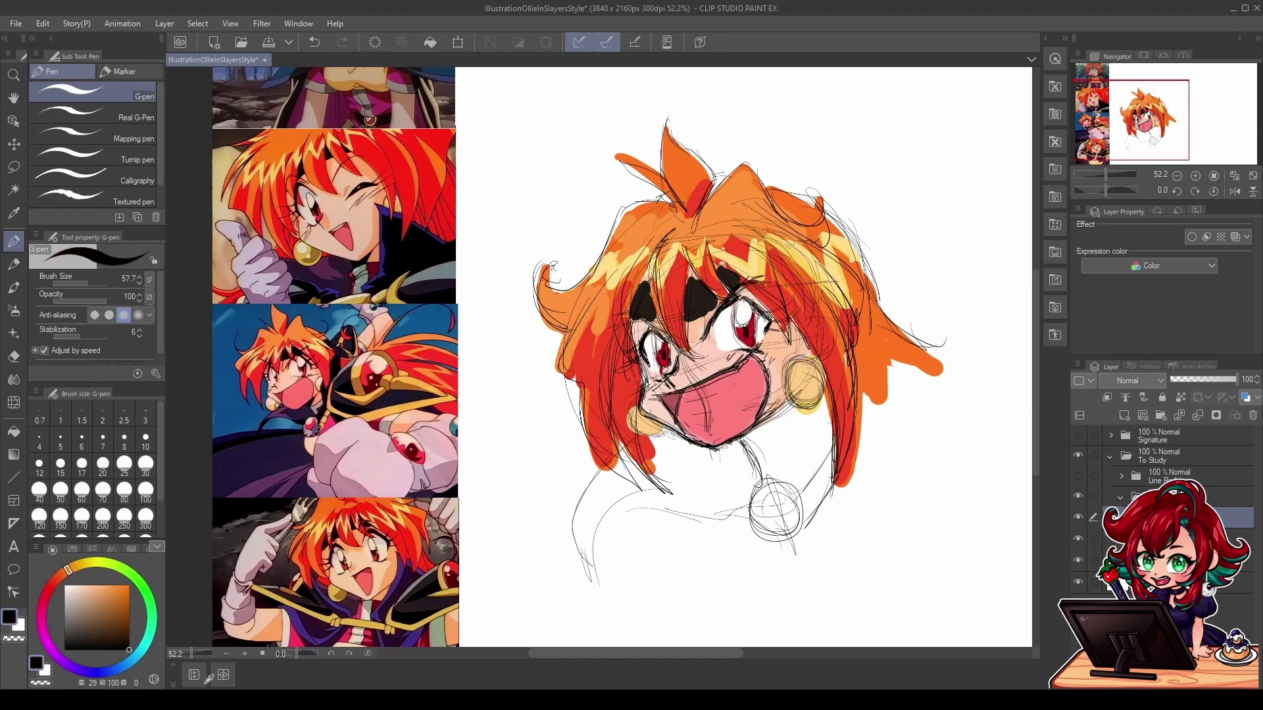
{"action": "left_click", "coordinate": [78, 283]}
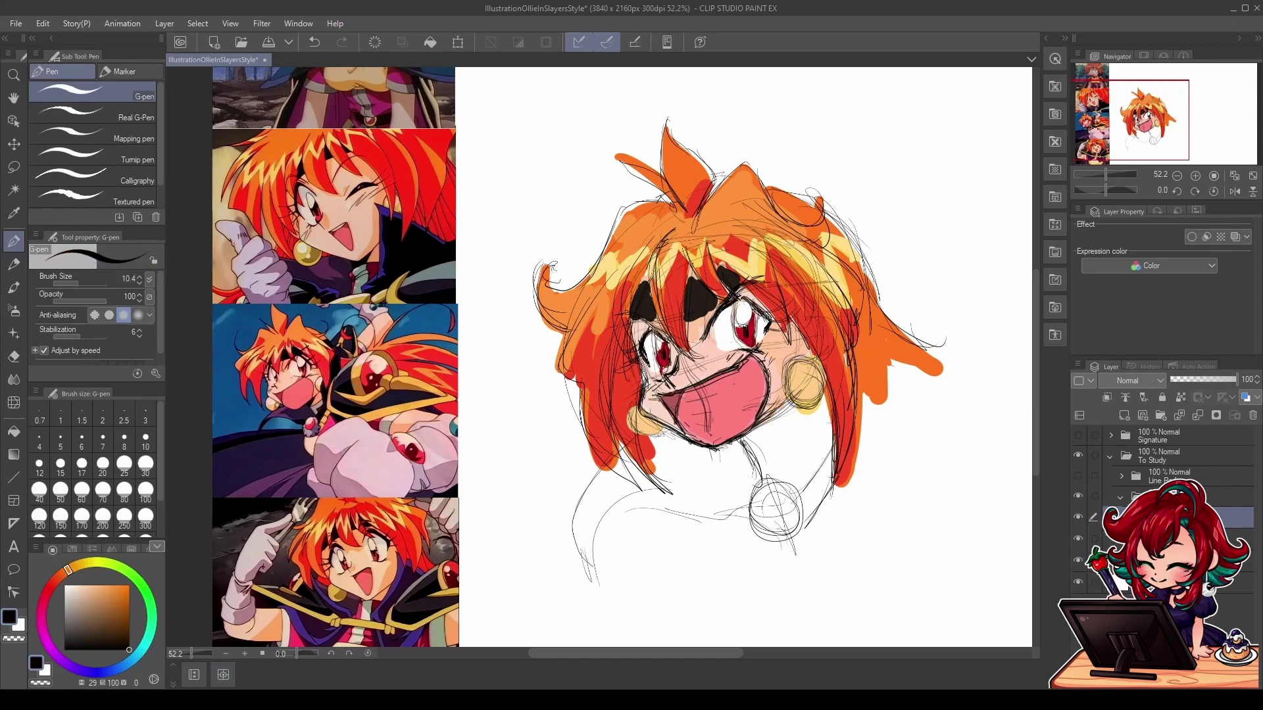
{"action": "mouse_move", "coordinate": [695, 384]}
{"action": "left_mouse_down"}
{"action": "mouse_move", "coordinate": [742, 365]}
{"action": "mouse_move", "coordinate": [730, 365]}
{"action": "mouse_move", "coordinate": [769, 394]}
{"action": "left_mouse_up"}
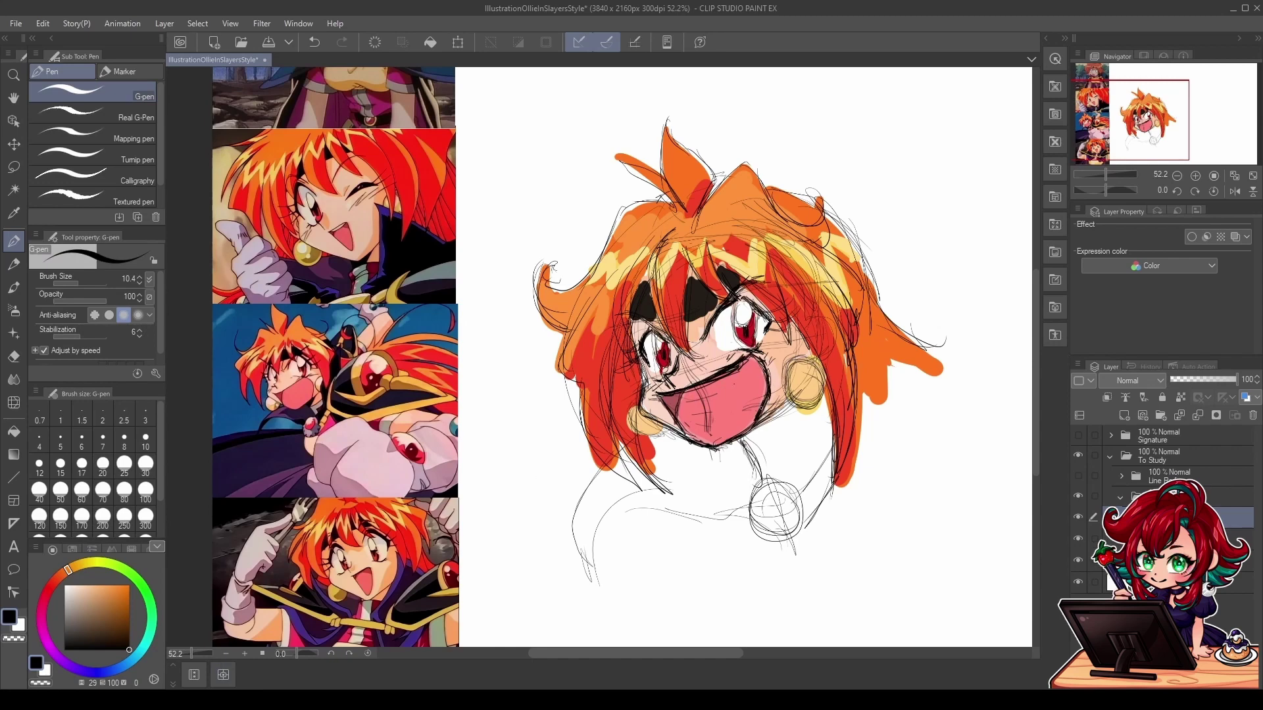
{"action": "left_click_drag", "start_coordinate": [715, 442], "coordinate": [783, 400]}
Step: Hide the finished head study's layers and frame the blank canvas beside the references
{"action": "left_click", "coordinate": [1079, 519], "text": "alt"}
{"action": "left_click_drag", "start_coordinate": [783, 484], "coordinate": [744, 301]}
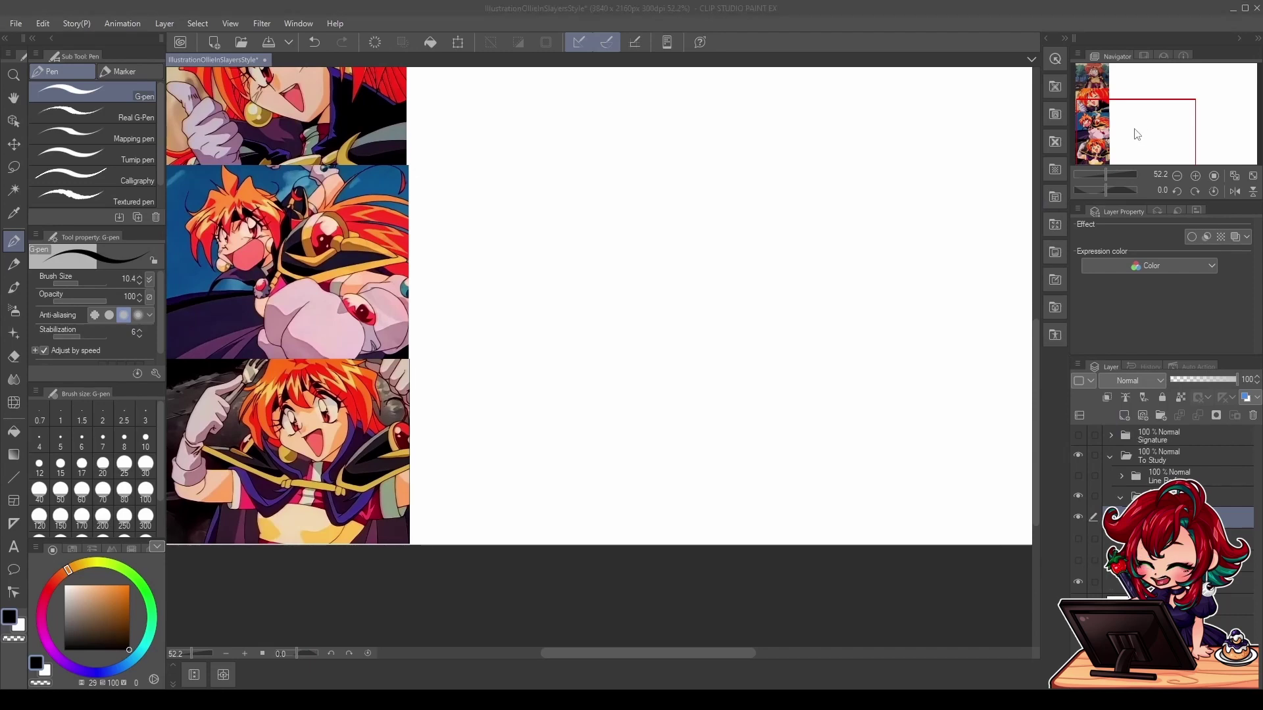
{"action": "mouse_move", "coordinate": [1135, 124]}
{"action": "left_mouse_down"}
{"action": "mouse_move", "coordinate": [1129, 101]}
{"action": "mouse_move", "coordinate": [1122, 121]}
{"action": "mouse_move", "coordinate": [1130, 103]}
{"action": "left_mouse_up"}
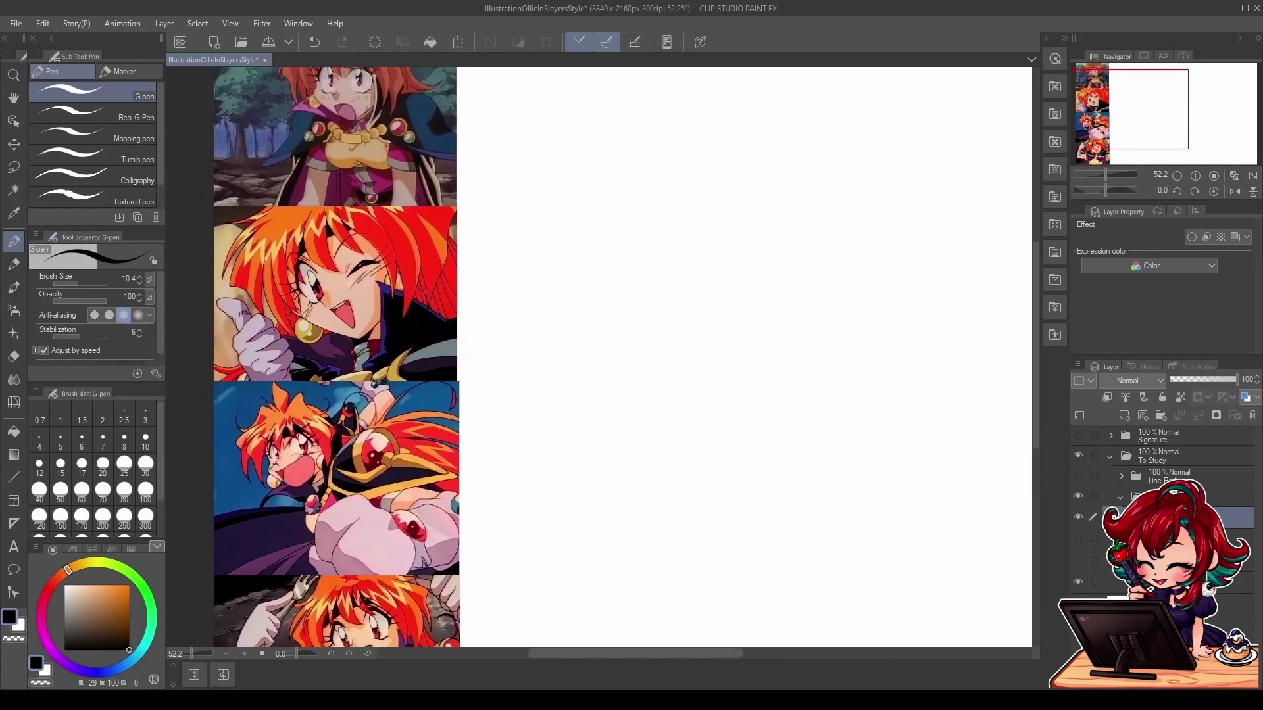
{"action": "left_click_drag", "start_coordinate": [714, 209], "coordinate": [722, 352]}
{"action": "left_click_drag", "start_coordinate": [685, 309], "coordinate": [904, 248]}
{"action": "mouse_move", "coordinate": [771, 395]}
{"action": "left_mouse_down"}
{"action": "mouse_move", "coordinate": [838, 144]}
{"action": "mouse_move", "coordinate": [731, 370]}
{"action": "left_mouse_up"}
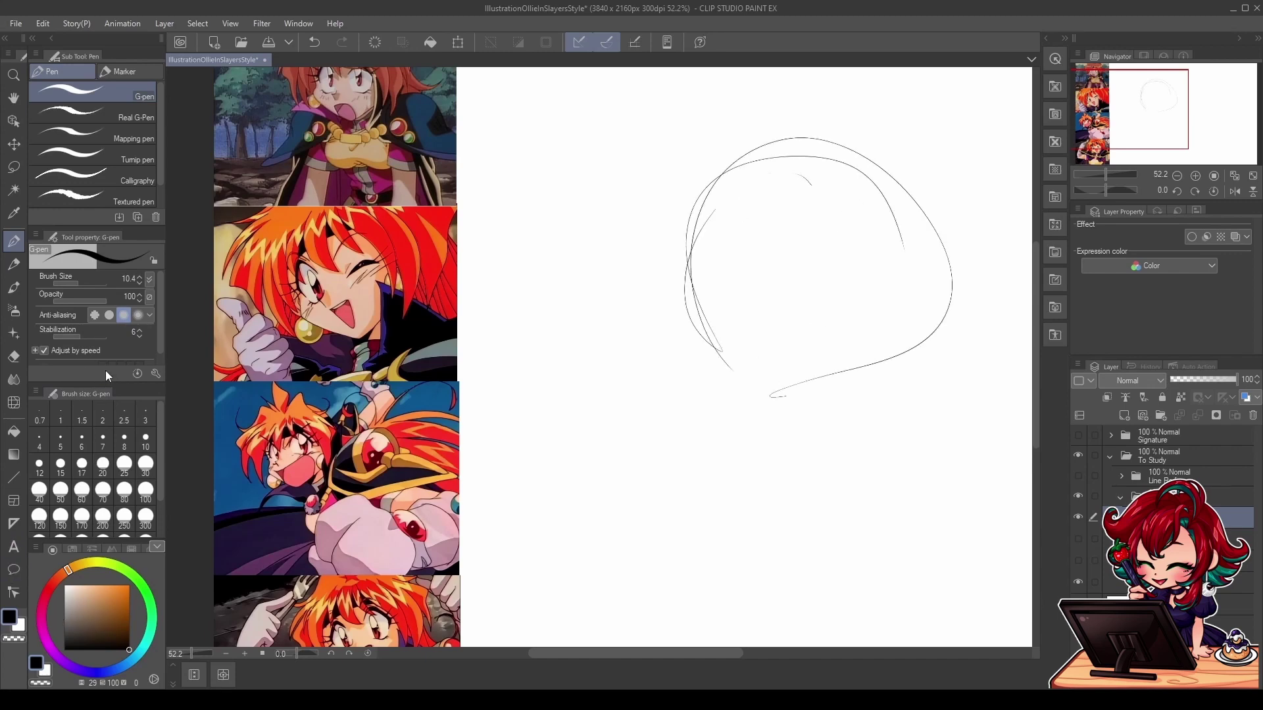
{"action": "key", "text": "ctrl+z"}
{"action": "key", "text": "ctrl+z"}
{"action": "key", "text": "ctrl+z"}
{"action": "key", "text": "ctrl+z"}
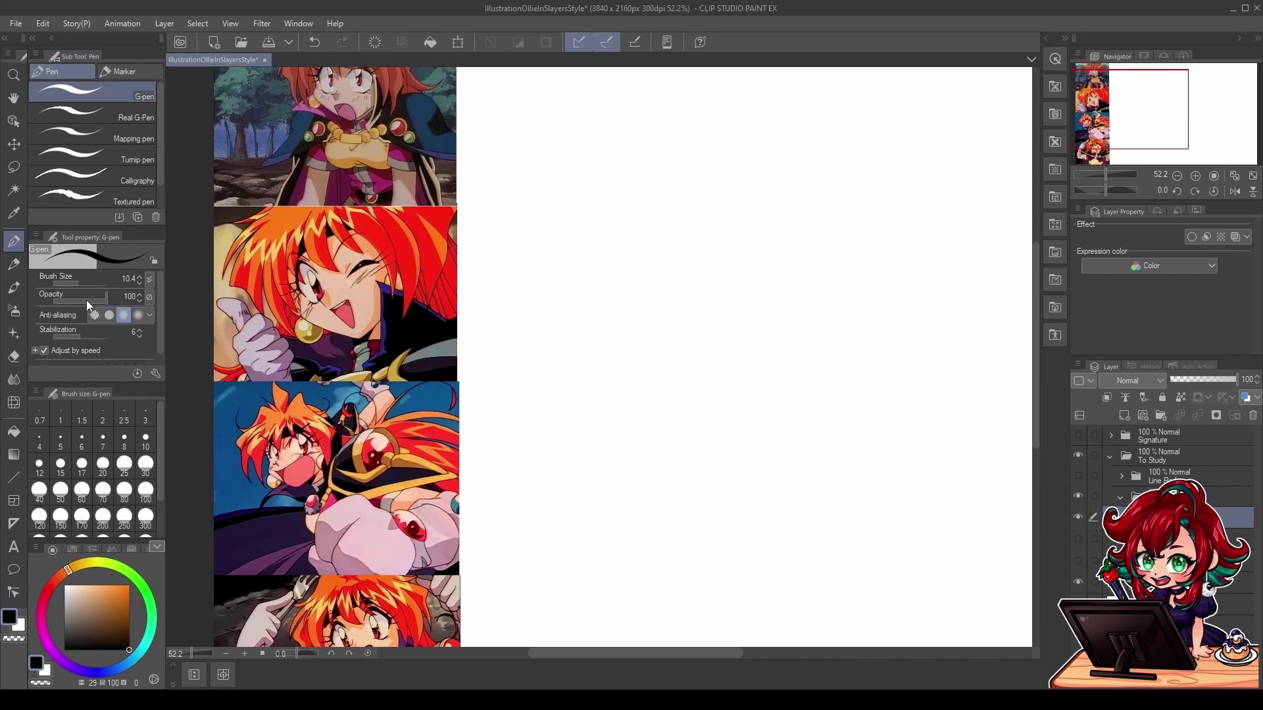
Step: Lower the G-pen opacity to 52 and sketch a loose construction circle for the new head
{"action": "left_click", "coordinate": [85, 300]}
{"action": "left_click_drag", "start_coordinate": [84, 300], "coordinate": [76, 300]}
{"action": "left_click_drag", "start_coordinate": [801, 137], "coordinate": [761, 339]}
{"action": "left_click_drag", "start_coordinate": [714, 302], "coordinate": [744, 355]}
{"action": "left_click_drag", "start_coordinate": [907, 329], "coordinate": [681, 263]}
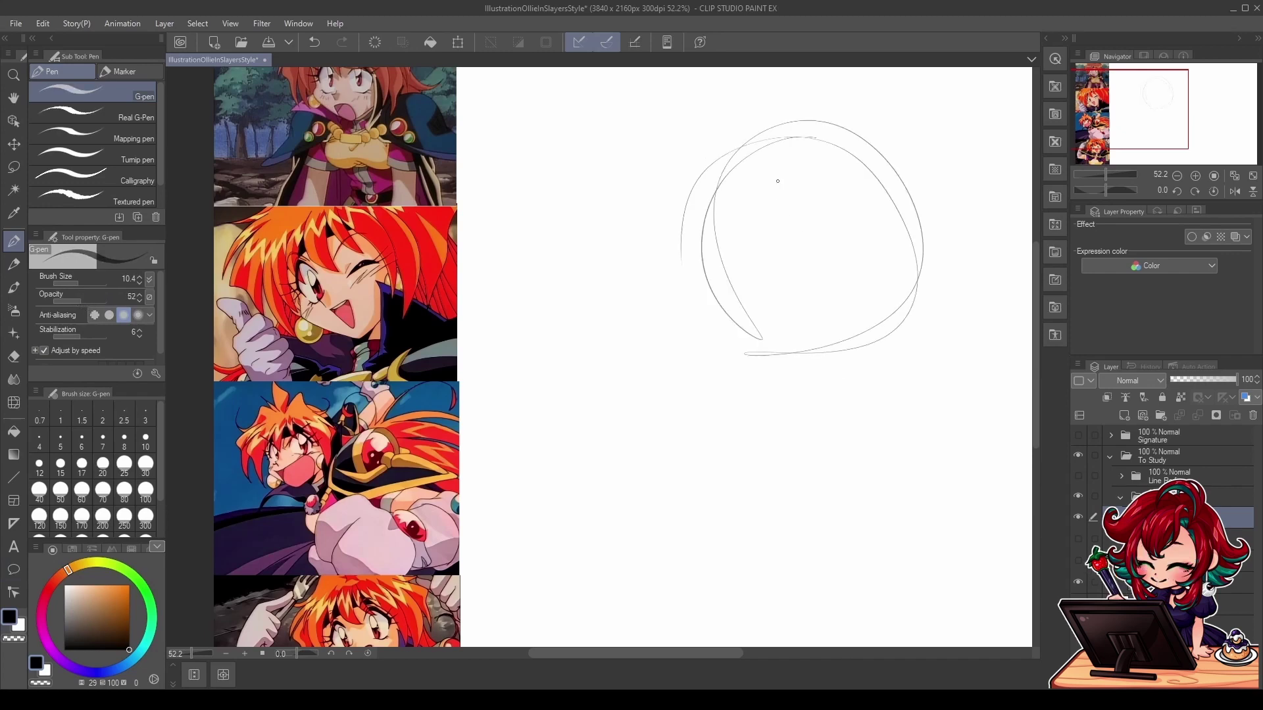
{"action": "mouse_move", "coordinate": [777, 180]}
{"action": "left_mouse_down"}
{"action": "mouse_move", "coordinate": [901, 197]}
{"action": "mouse_move", "coordinate": [769, 349]}
{"action": "mouse_move", "coordinate": [908, 165]}
{"action": "mouse_move", "coordinate": [697, 332]}
{"action": "mouse_move", "coordinate": [815, 347]}
{"action": "left_mouse_up"}
{"action": "left_click_drag", "start_coordinate": [820, 314], "coordinate": [832, 343]}
Step: Sketch the slanted face centre line down through the circle, save the file, and mark the chin
{"action": "left_click_drag", "start_coordinate": [728, 148], "coordinate": [784, 368]}
{"action": "left_click_drag", "start_coordinate": [724, 166], "coordinate": [785, 369]}
{"action": "left_click_drag", "start_coordinate": [744, 227], "coordinate": [793, 387]}
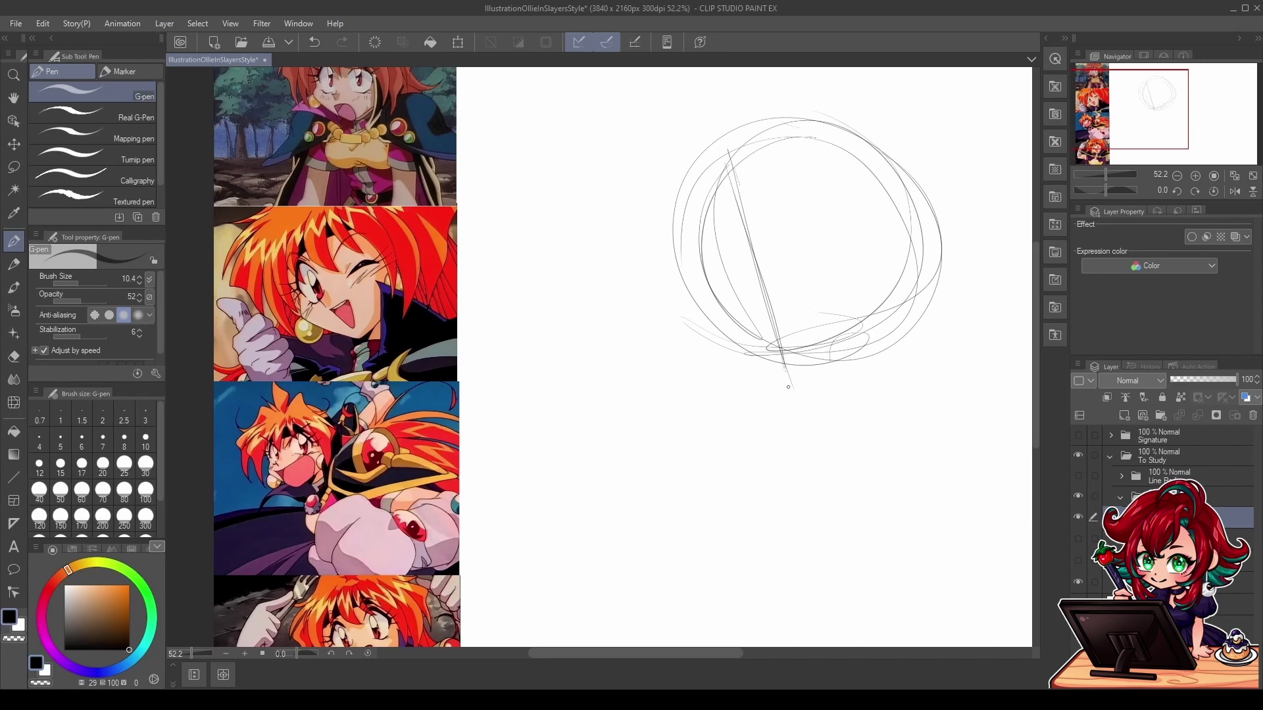
{"action": "key", "text": "ctrl+s"}
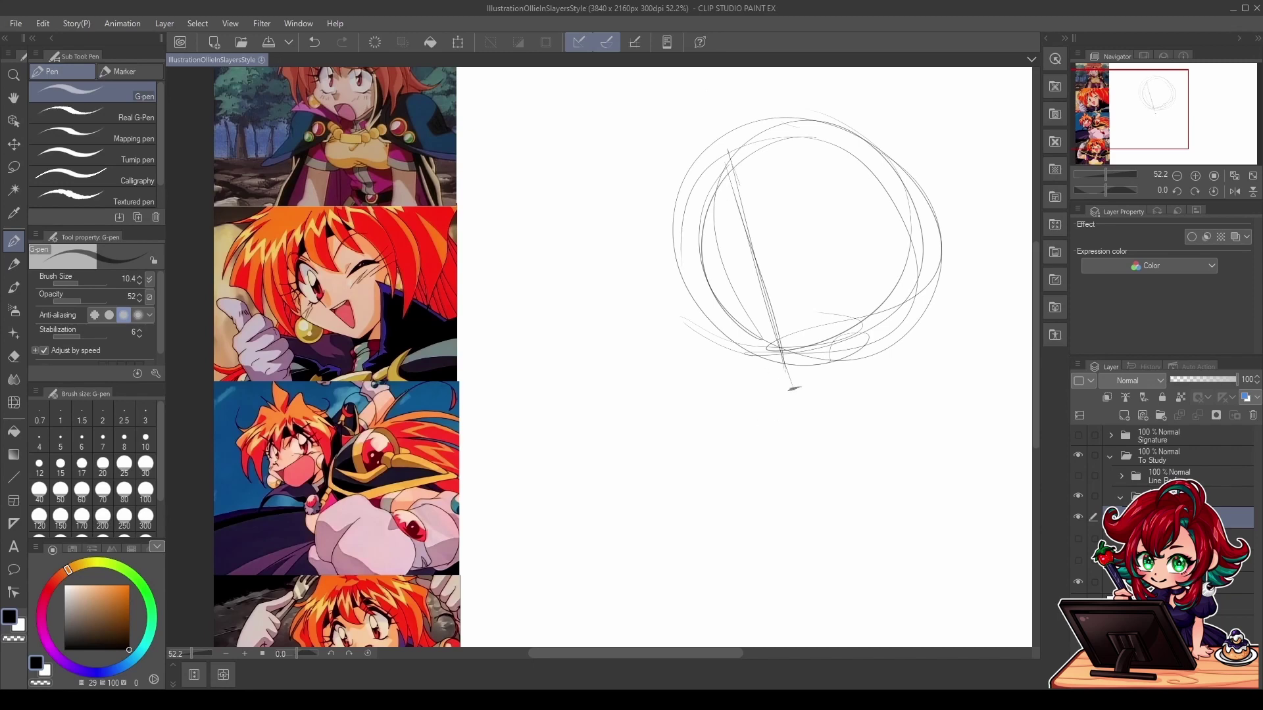
{"action": "left_click", "coordinate": [824, 393]}
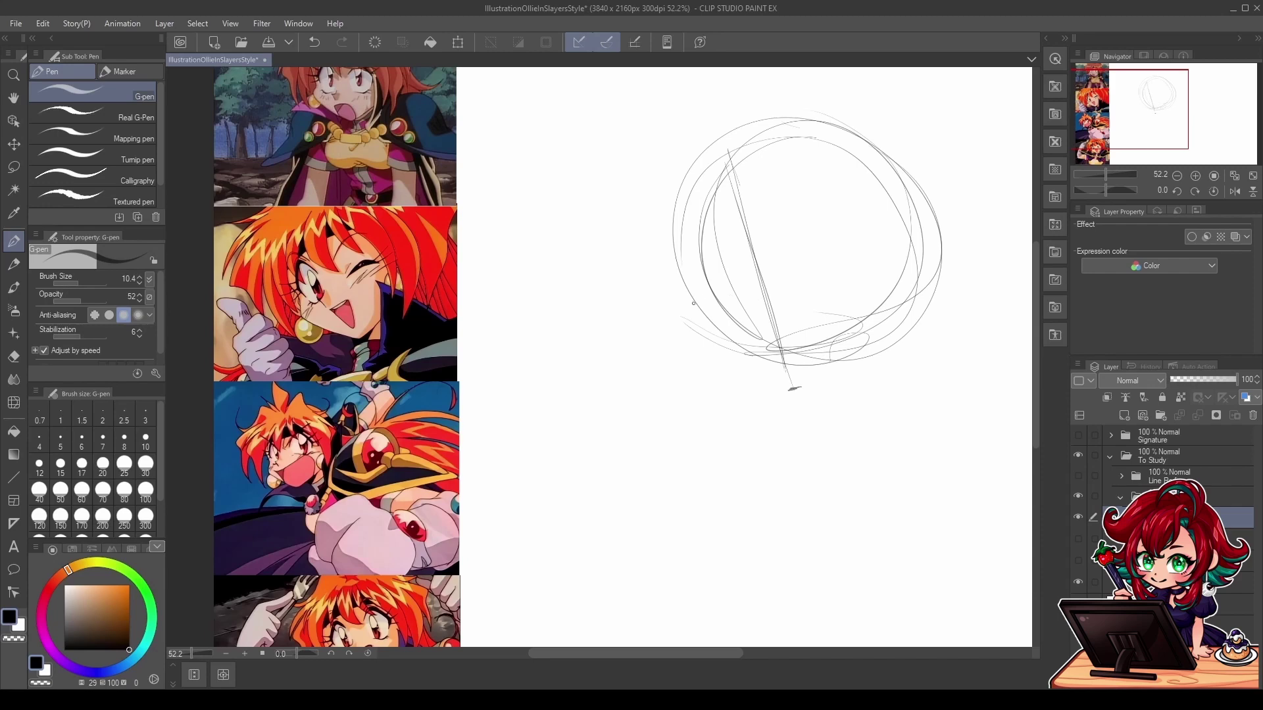
Step: Sketch two tilted guidelines across the head circle, one at the brow and one across the lower face
{"action": "left_click_drag", "start_coordinate": [684, 314], "coordinate": [935, 240]}
{"action": "left_click_drag", "start_coordinate": [678, 324], "coordinate": [949, 240]}
{"action": "left_click_drag", "start_coordinate": [659, 233], "coordinate": [917, 165]}
{"action": "left_click_drag", "start_coordinate": [669, 227], "coordinate": [880, 173]}
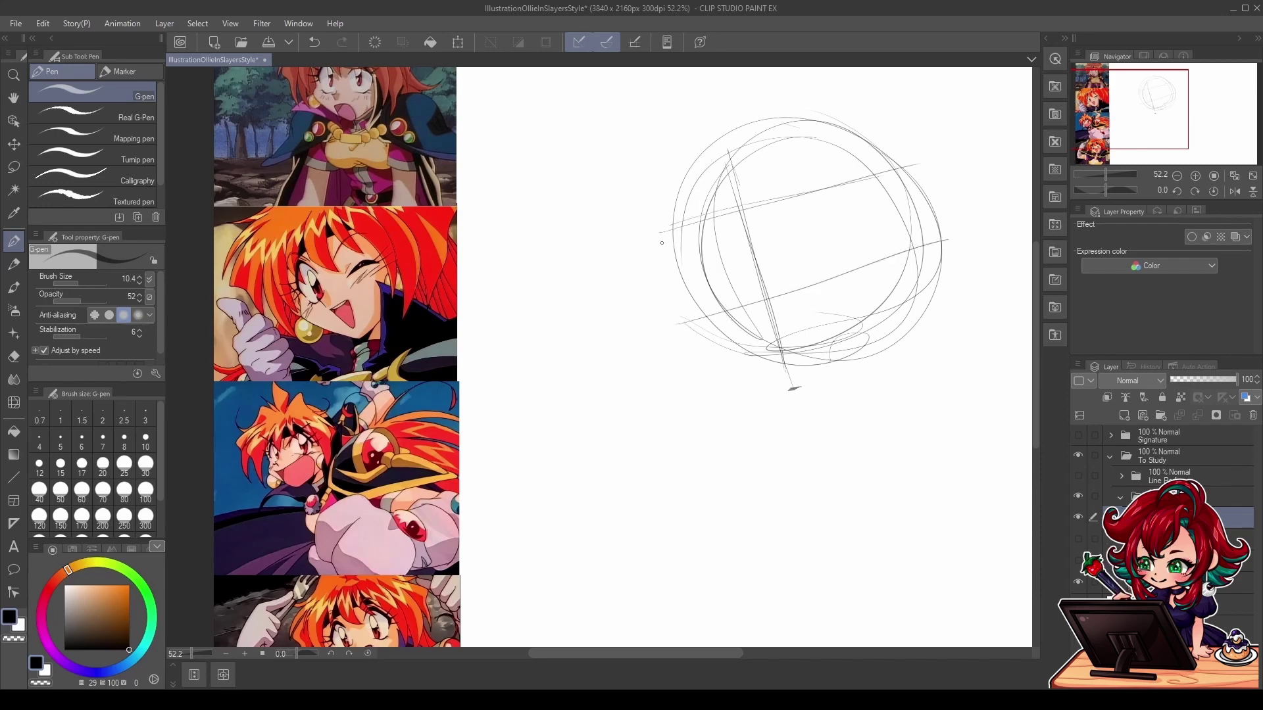
Step: Sketch the far cheek's contour and the jaw running from it down to the chin mark
{"action": "left_click_drag", "start_coordinate": [660, 250], "coordinate": [714, 402]}
{"action": "key", "text": "ctrl+z"}
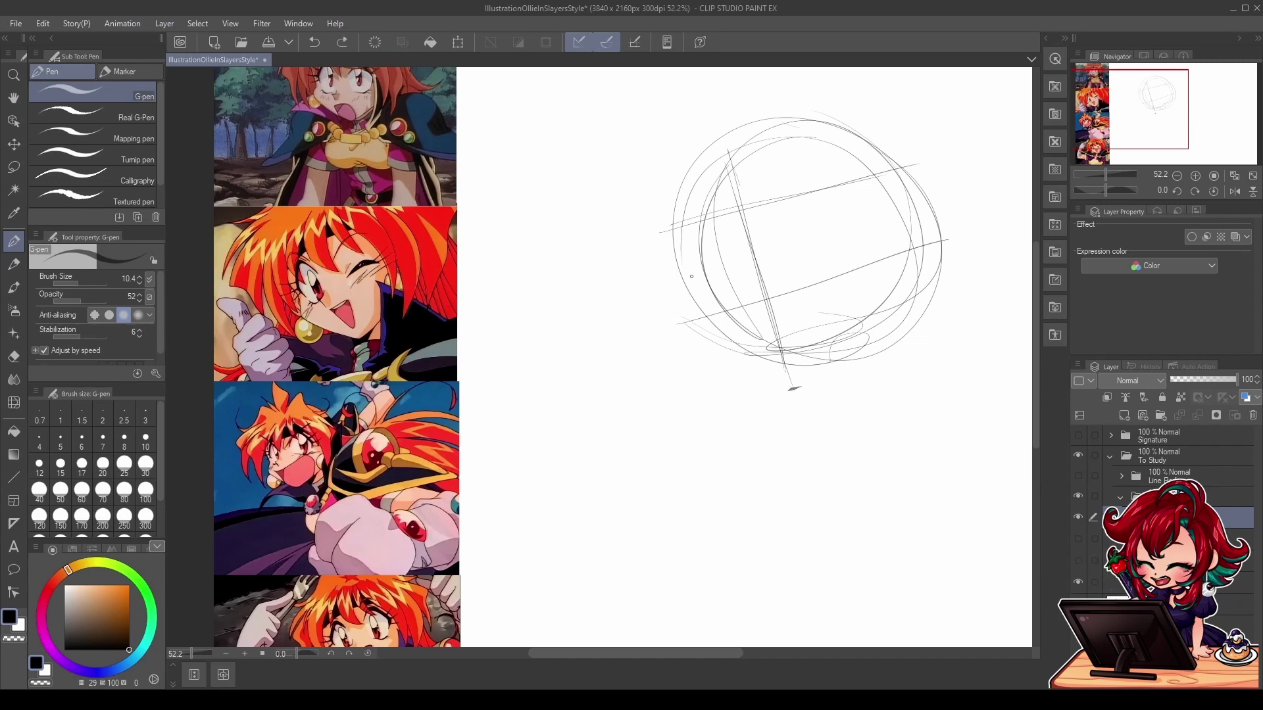
{"action": "mouse_move", "coordinate": [684, 309]}
{"action": "left_mouse_down"}
{"action": "mouse_move", "coordinate": [753, 373]}
{"action": "mouse_move", "coordinate": [789, 387]}
{"action": "left_mouse_up"}
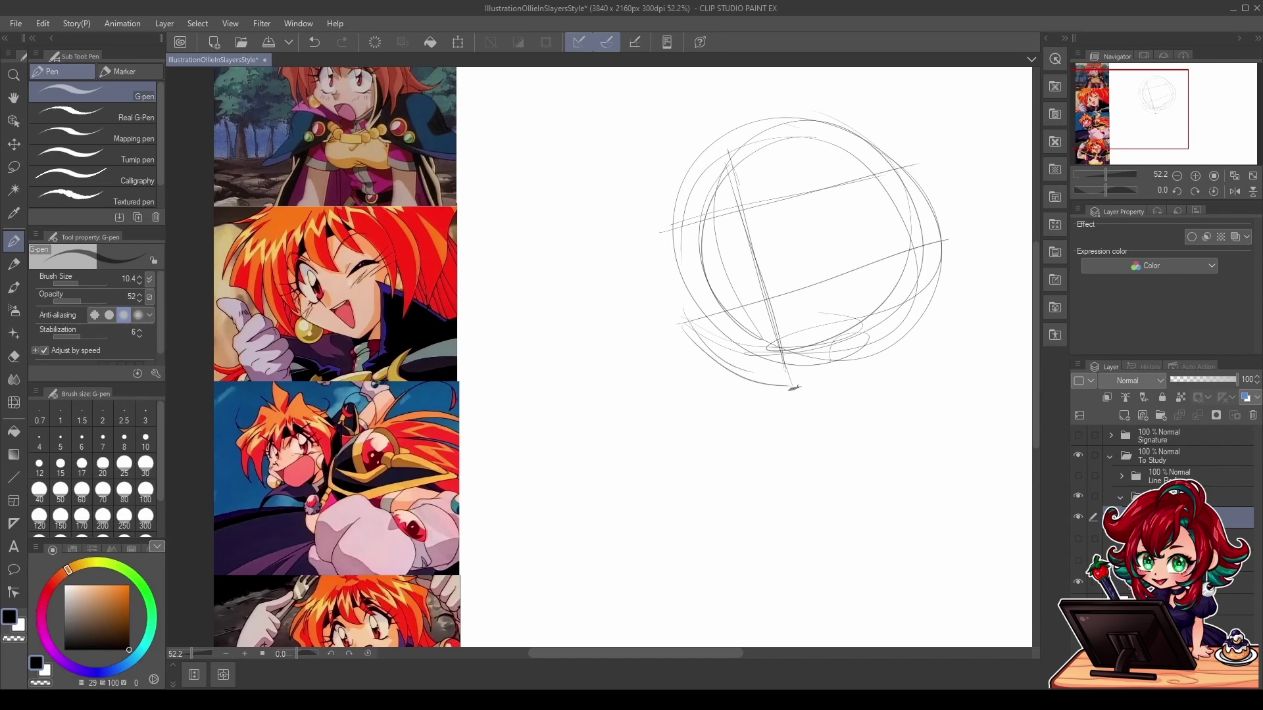
{"action": "mouse_move", "coordinate": [694, 347]}
{"action": "left_mouse_down"}
{"action": "mouse_move", "coordinate": [804, 385]}
{"action": "mouse_move", "coordinate": [683, 322]}
{"action": "mouse_move", "coordinate": [720, 363]}
{"action": "left_mouse_up"}
{"action": "mouse_move", "coordinate": [683, 322]}
{"action": "left_mouse_down"}
{"action": "mouse_move", "coordinate": [692, 289]}
{"action": "mouse_move", "coordinate": [683, 322]}
{"action": "left_mouse_up"}
{"action": "mouse_move", "coordinate": [684, 309]}
{"action": "left_mouse_down"}
{"action": "mouse_move", "coordinate": [691, 289]}
{"action": "mouse_move", "coordinate": [702, 341]}
{"action": "left_mouse_up"}
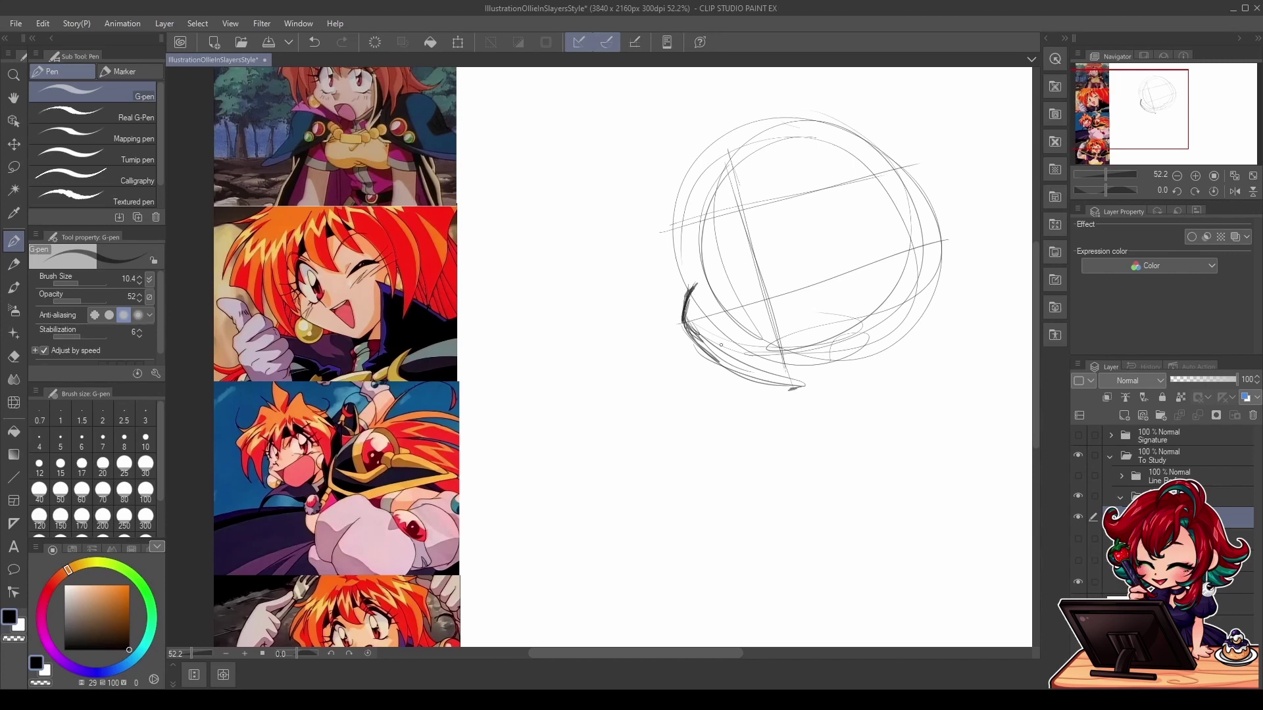
Step: Extend the face contour up past the eye socket and sketch the near jawline from the ear to the chin
{"action": "mouse_move", "coordinate": [688, 284]}
{"action": "left_mouse_down"}
{"action": "mouse_move", "coordinate": [656, 185]}
{"action": "mouse_move", "coordinate": [676, 232]}
{"action": "left_mouse_up"}
{"action": "left_click_drag", "start_coordinate": [681, 245], "coordinate": [646, 175]}
{"action": "mouse_move", "coordinate": [691, 281]}
{"action": "left_mouse_down"}
{"action": "mouse_move", "coordinate": [684, 308]}
{"action": "mouse_move", "coordinate": [717, 365]}
{"action": "mouse_move", "coordinate": [801, 384]}
{"action": "mouse_move", "coordinate": [900, 331]}
{"action": "left_mouse_up"}
{"action": "mouse_move", "coordinate": [809, 383]}
{"action": "left_mouse_down"}
{"action": "mouse_move", "coordinate": [878, 335]}
{"action": "mouse_move", "coordinate": [896, 294]}
{"action": "mouse_move", "coordinate": [906, 302]}
{"action": "mouse_move", "coordinate": [797, 387]}
{"action": "left_mouse_up"}
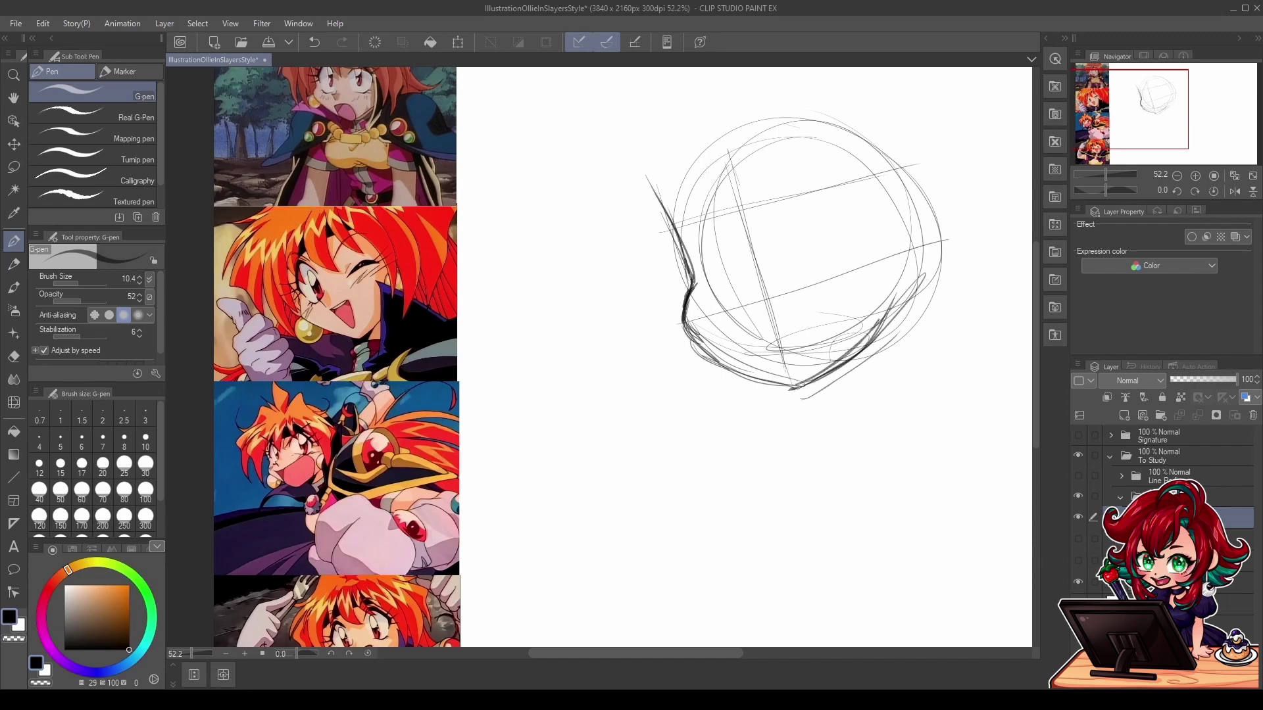
{"action": "left_click_drag", "start_coordinate": [900, 260], "coordinate": [822, 377]}
Step: Sketch the rounded ear on the near side of the head and a large round earring beneath it
{"action": "mouse_move", "coordinate": [893, 212]}
{"action": "left_mouse_down"}
{"action": "mouse_move", "coordinate": [933, 196]}
{"action": "mouse_move", "coordinate": [899, 266]}
{"action": "left_mouse_up"}
{"action": "left_click_drag", "start_coordinate": [933, 224], "coordinate": [897, 272]}
{"action": "left_click_drag", "start_coordinate": [918, 190], "coordinate": [947, 260]}
{"action": "mouse_move", "coordinate": [942, 198]}
{"action": "left_mouse_down"}
{"action": "mouse_move", "coordinate": [904, 261]}
{"action": "mouse_move", "coordinate": [939, 262]}
{"action": "left_mouse_up"}
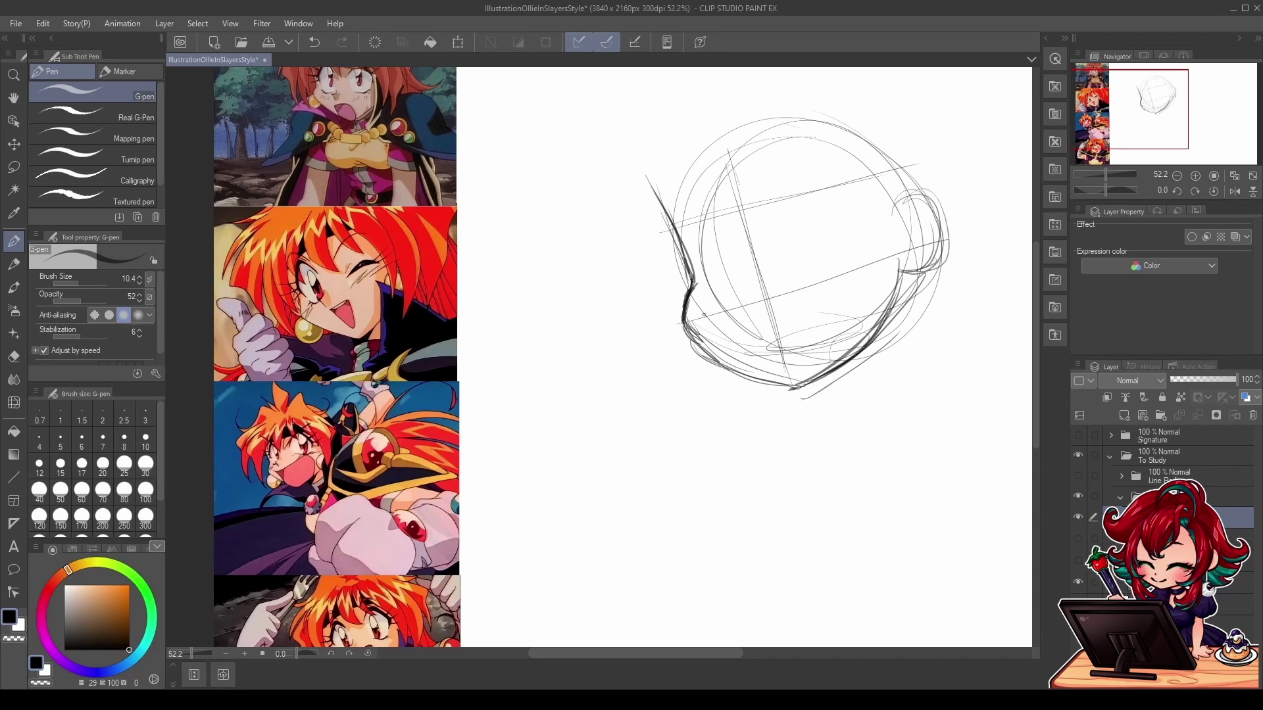
{"action": "left_click_drag", "start_coordinate": [684, 317], "coordinate": [933, 238]}
{"action": "mouse_move", "coordinate": [830, 279]}
{"action": "left_mouse_down"}
{"action": "mouse_move", "coordinate": [961, 243]}
{"action": "mouse_move", "coordinate": [891, 297]}
{"action": "mouse_move", "coordinate": [940, 309]}
{"action": "left_mouse_up"}
{"action": "mouse_move", "coordinate": [924, 260]}
{"action": "left_mouse_down"}
{"action": "mouse_move", "coordinate": [882, 319]}
{"action": "mouse_move", "coordinate": [920, 311]}
{"action": "mouse_move", "coordinate": [890, 267]}
{"action": "mouse_move", "coordinate": [902, 289]}
{"action": "left_mouse_up"}
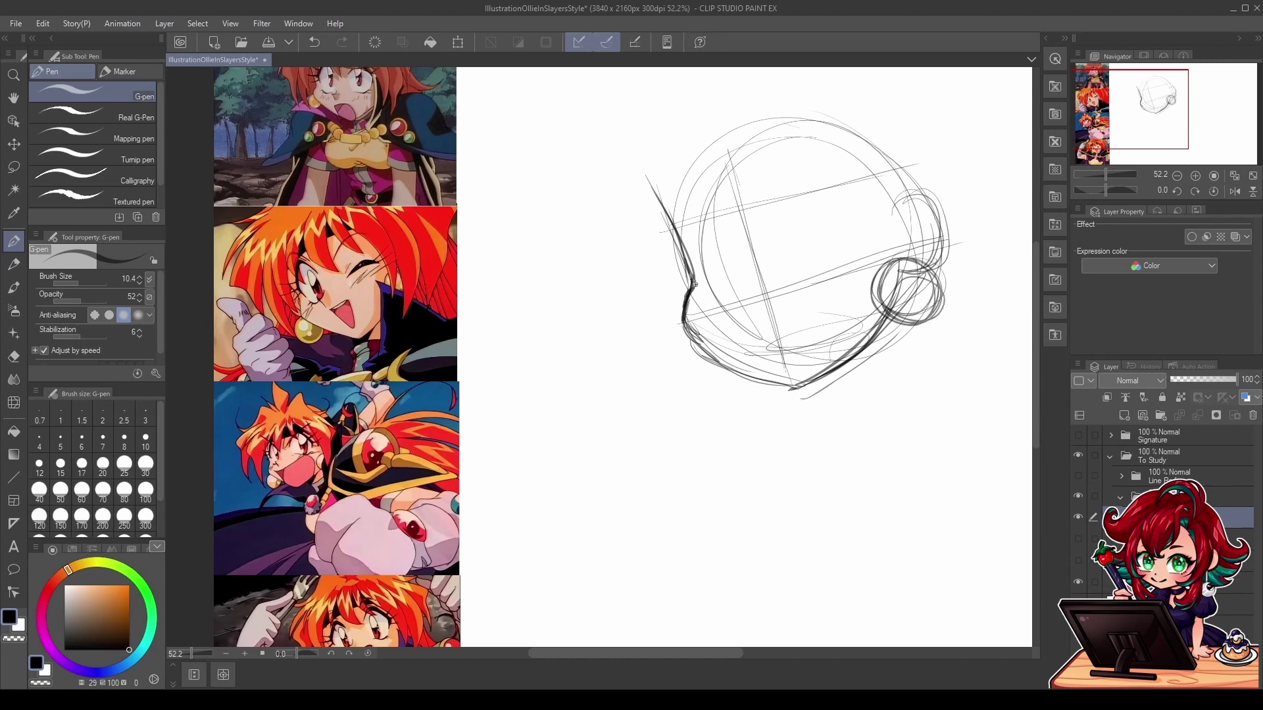
Step: Erase the outer edge of the far cheek and redraw a straighter cheek and jaw down to the chin
{"action": "left_click_drag", "start_coordinate": [695, 285], "coordinate": [688, 327]}
{"action": "key", "text": "e"}
{"action": "mouse_move", "coordinate": [686, 281]}
{"action": "left_mouse_down"}
{"action": "mouse_move", "coordinate": [678, 326]}
{"action": "mouse_move", "coordinate": [700, 355]}
{"action": "left_mouse_up"}
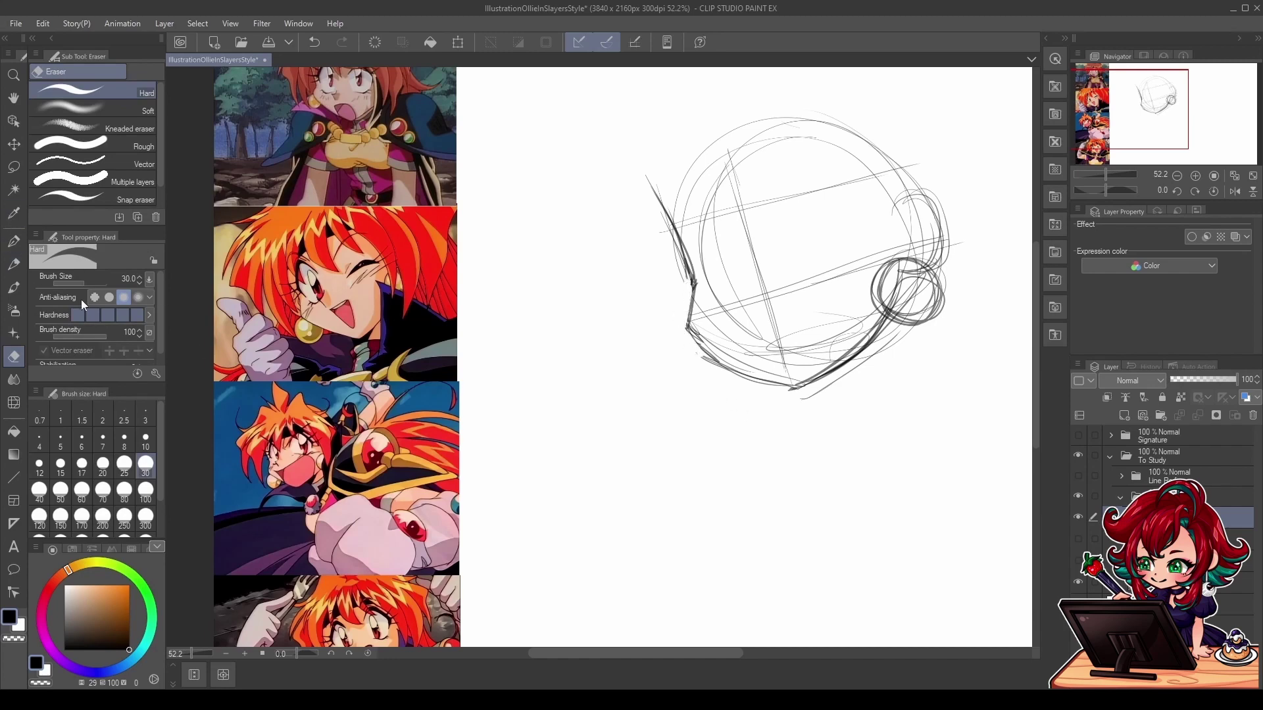
{"action": "left_click", "coordinate": [13, 240]}
{"action": "mouse_move", "coordinate": [693, 305]}
{"action": "left_mouse_down"}
{"action": "mouse_move", "coordinate": [689, 326]}
{"action": "mouse_move", "coordinate": [748, 370]}
{"action": "left_mouse_up"}
{"action": "left_click_drag", "start_coordinate": [686, 328], "coordinate": [786, 384]}
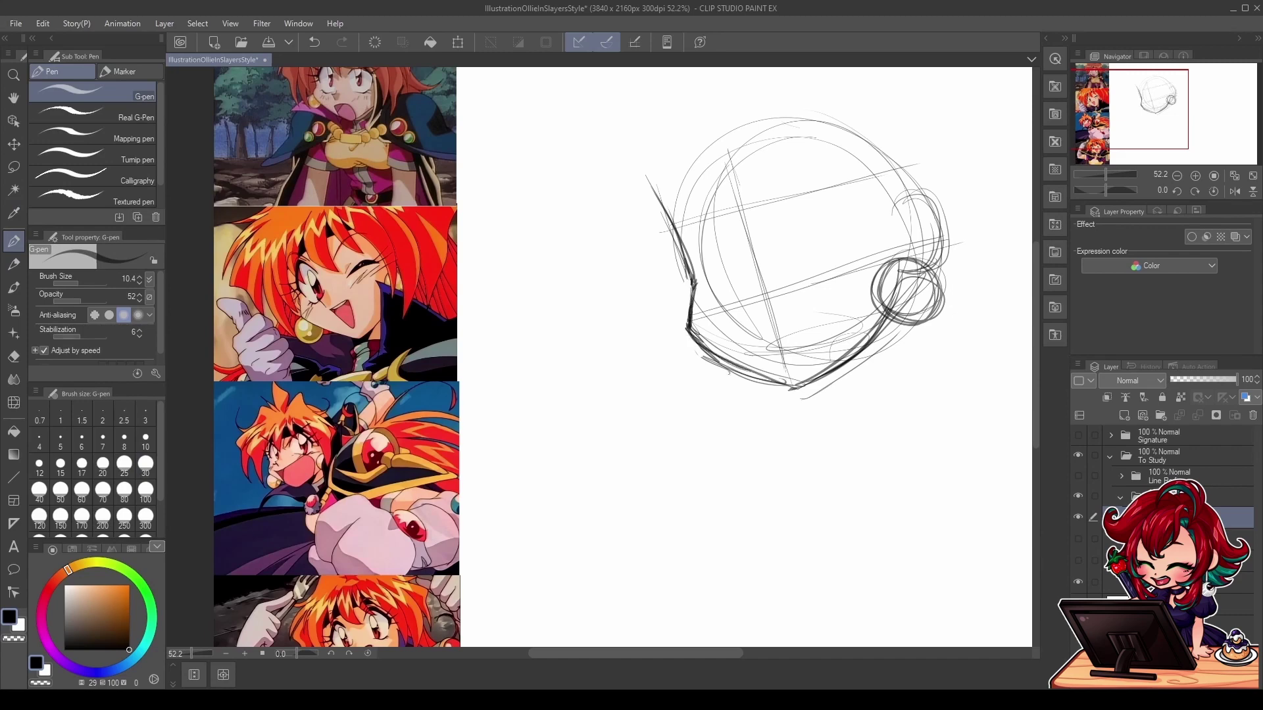
{"action": "left_click_drag", "start_coordinate": [691, 338], "coordinate": [804, 385]}
{"action": "left_click_drag", "start_coordinate": [722, 363], "coordinate": [803, 390]}
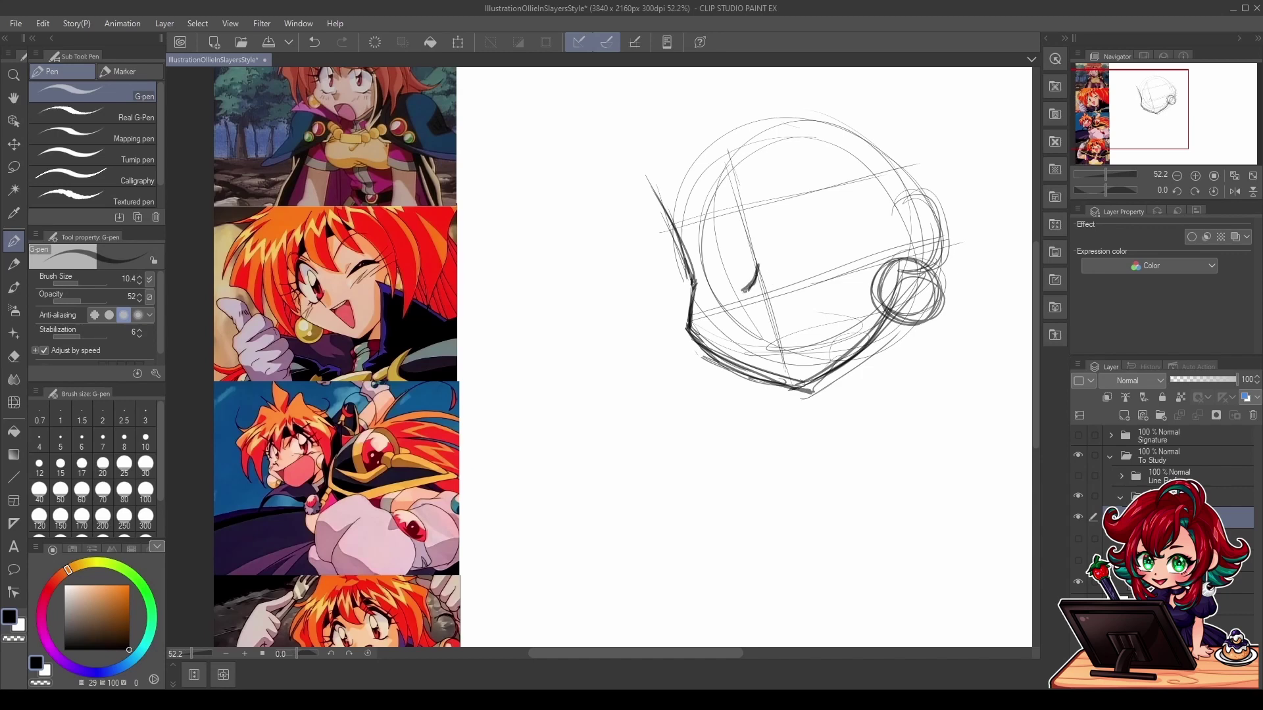
Step: Sketch the pointed nose and a small wedge-shaped open mouth, and add a light curve beside the ear
{"action": "left_click_drag", "start_coordinate": [744, 290], "coordinate": [757, 314]}
{"action": "left_click_drag", "start_coordinate": [760, 258], "coordinate": [744, 289]}
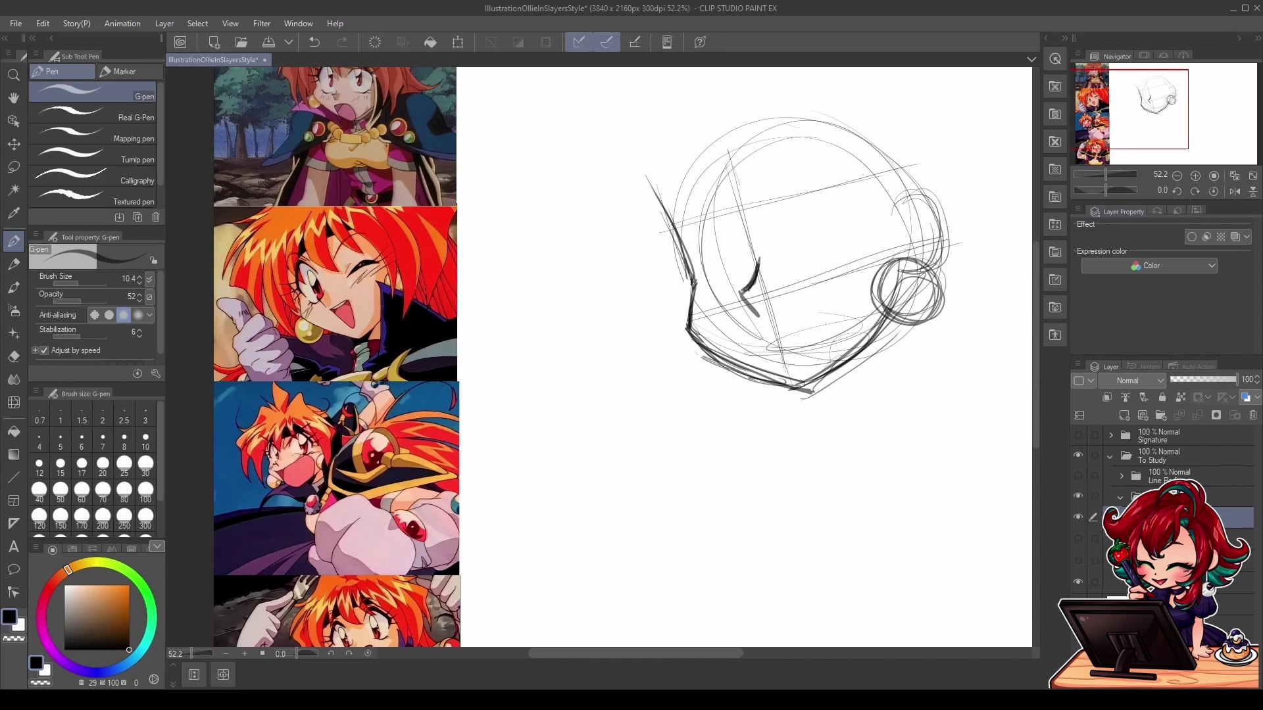
{"action": "left_click", "coordinate": [888, 46]}
{"action": "mouse_move", "coordinate": [754, 317]}
{"action": "left_mouse_down"}
{"action": "mouse_move", "coordinate": [795, 312]}
{"action": "mouse_move", "coordinate": [799, 366]}
{"action": "mouse_move", "coordinate": [773, 348]}
{"action": "mouse_move", "coordinate": [789, 367]}
{"action": "left_mouse_up"}
{"action": "left_click_drag", "start_coordinate": [801, 309], "coordinate": [794, 366]}
{"action": "mouse_move", "coordinate": [756, 329]}
{"action": "left_mouse_down"}
{"action": "mouse_move", "coordinate": [795, 365]}
{"action": "mouse_move", "coordinate": [795, 314]}
{"action": "mouse_move", "coordinate": [803, 356]}
{"action": "left_mouse_up"}
{"action": "left_click_drag", "start_coordinate": [803, 297], "coordinate": [801, 350]}
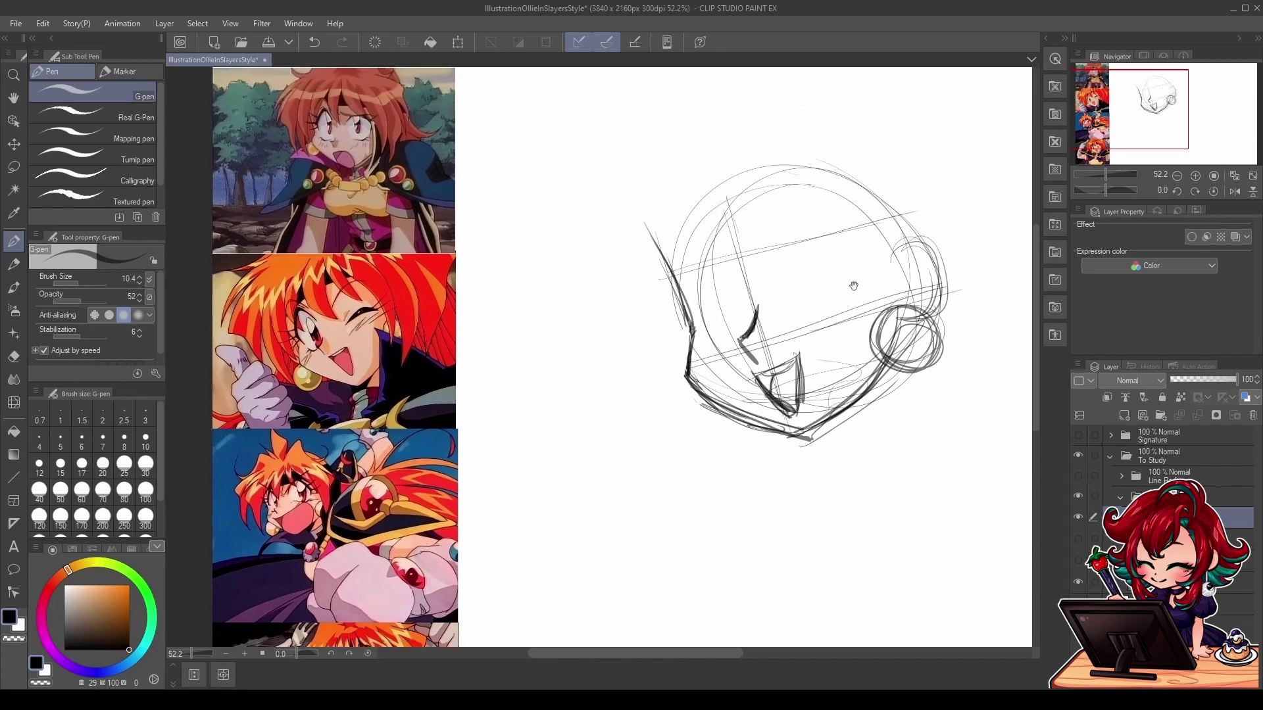
{"action": "left_click_drag", "start_coordinate": [867, 236], "coordinate": [883, 308]}
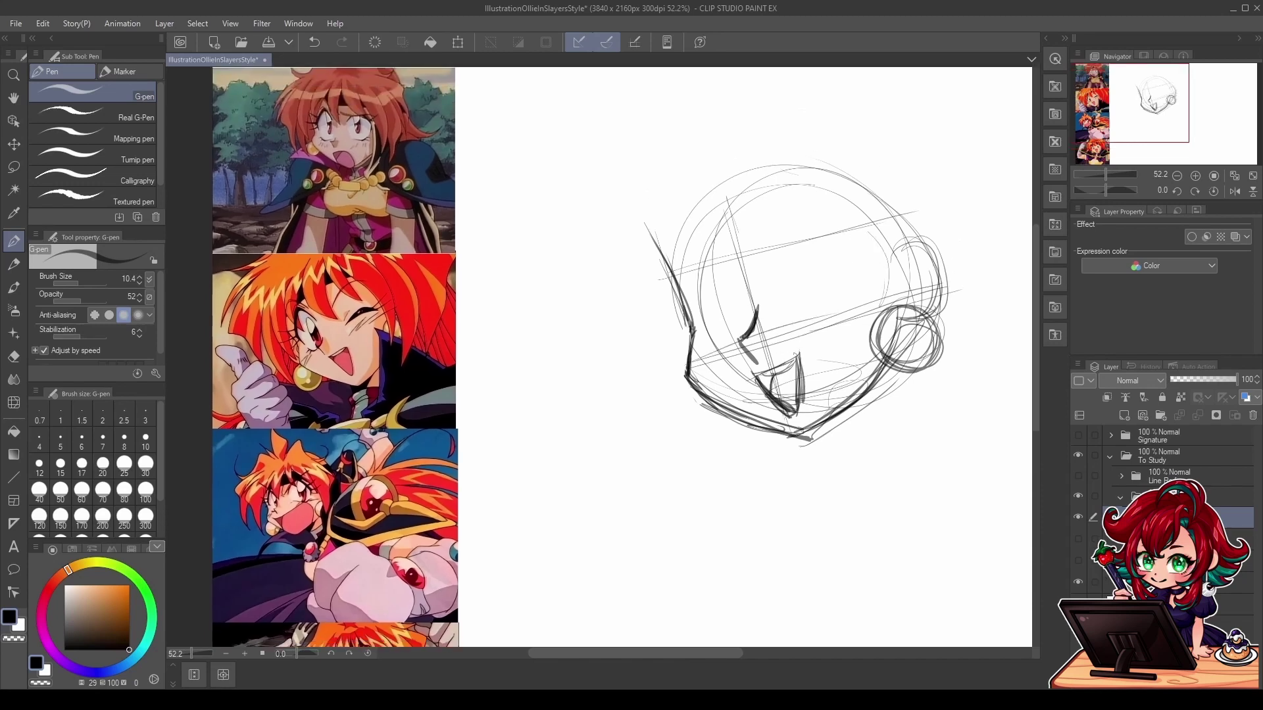
Step: Sketch the near eye as a closed wink with flicked lashes and add an arched eyebrow above it
{"action": "left_click_drag", "start_coordinate": [661, 284], "coordinate": [681, 349]}
{"action": "mouse_move", "coordinate": [818, 279]}
{"action": "left_mouse_down"}
{"action": "mouse_move", "coordinate": [864, 281]}
{"action": "mouse_move", "coordinate": [805, 303]}
{"action": "mouse_move", "coordinate": [875, 240]}
{"action": "mouse_move", "coordinate": [883, 258]}
{"action": "mouse_move", "coordinate": [866, 282]}
{"action": "mouse_move", "coordinate": [820, 285]}
{"action": "mouse_move", "coordinate": [801, 303]}
{"action": "mouse_move", "coordinate": [828, 225]}
{"action": "mouse_move", "coordinate": [849, 242]}
{"action": "left_mouse_up"}
{"action": "left_click_drag", "start_coordinate": [778, 270], "coordinate": [801, 231]}
{"action": "left_click_drag", "start_coordinate": [777, 268], "coordinate": [812, 230]}
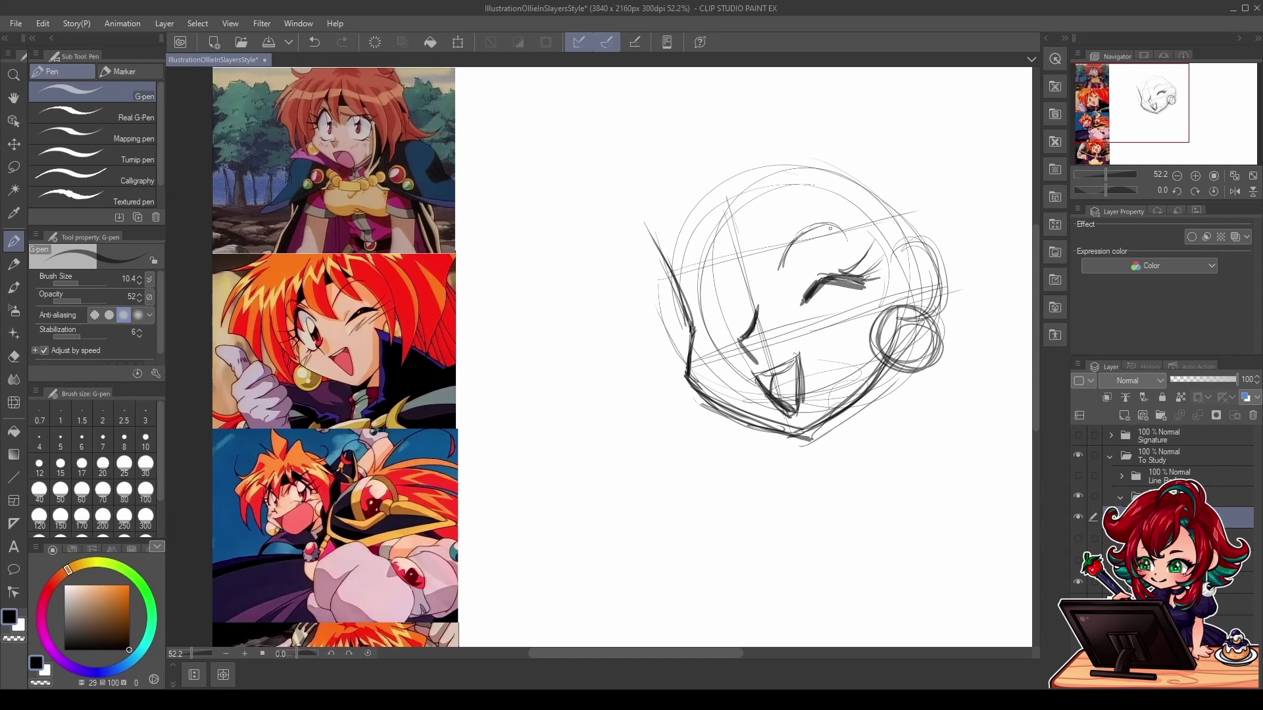
{"action": "left_click_drag", "start_coordinate": [780, 269], "coordinate": [828, 223]}
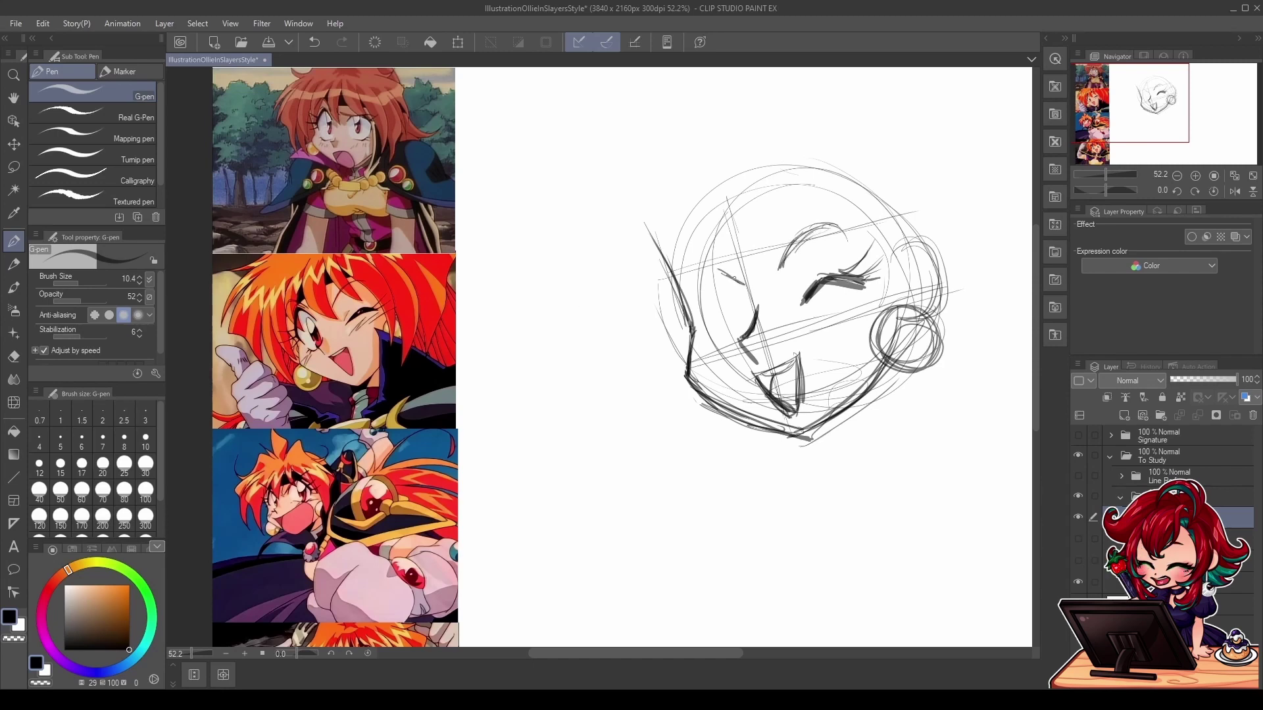
Step: Sketch the open far eye with lid, long lashes, iris and pupil, and arch an eyebrow above it
{"action": "left_click_drag", "start_coordinate": [706, 275], "coordinate": [695, 316]}
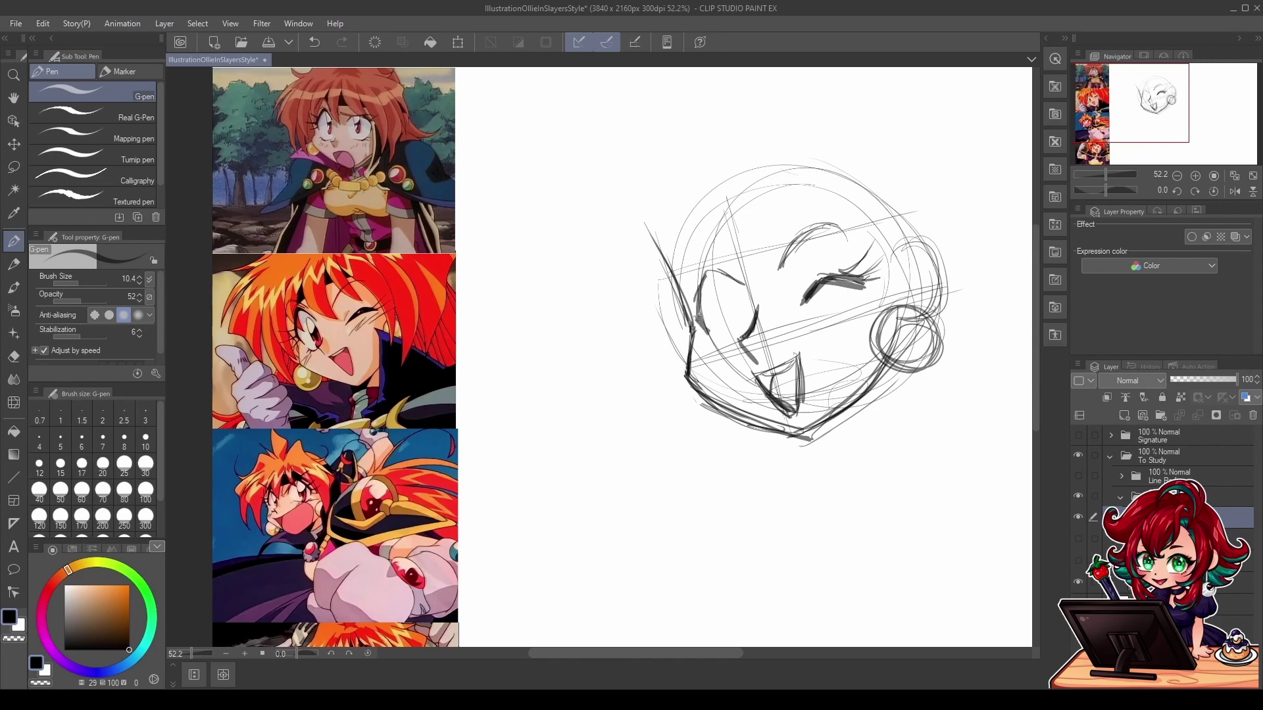
{"action": "mouse_move", "coordinate": [633, 323]}
{"action": "left_mouse_down"}
{"action": "mouse_move", "coordinate": [694, 315]}
{"action": "mouse_move", "coordinate": [691, 299]}
{"action": "mouse_move", "coordinate": [739, 339]}
{"action": "left_mouse_up"}
{"action": "left_click_drag", "start_coordinate": [731, 301], "coordinate": [749, 328]}
{"action": "mouse_move", "coordinate": [730, 295]}
{"action": "left_mouse_down"}
{"action": "mouse_move", "coordinate": [751, 326]}
{"action": "mouse_move", "coordinate": [737, 336]}
{"action": "left_mouse_up"}
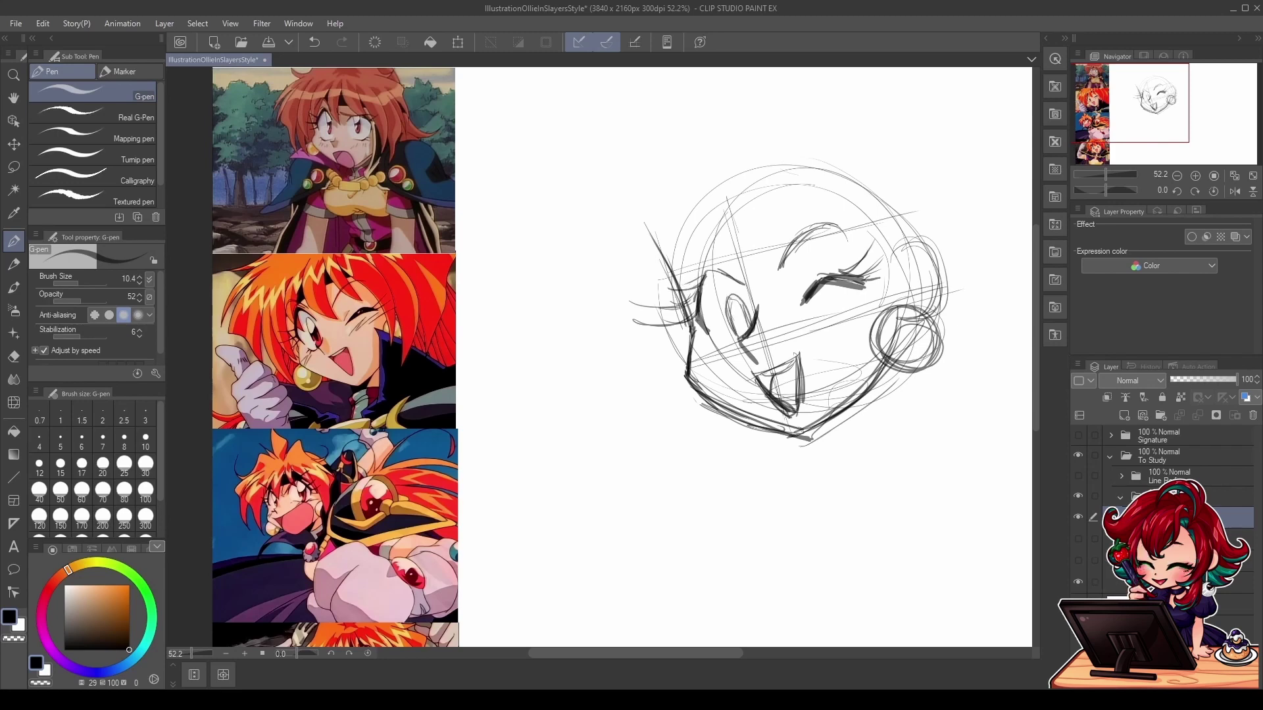
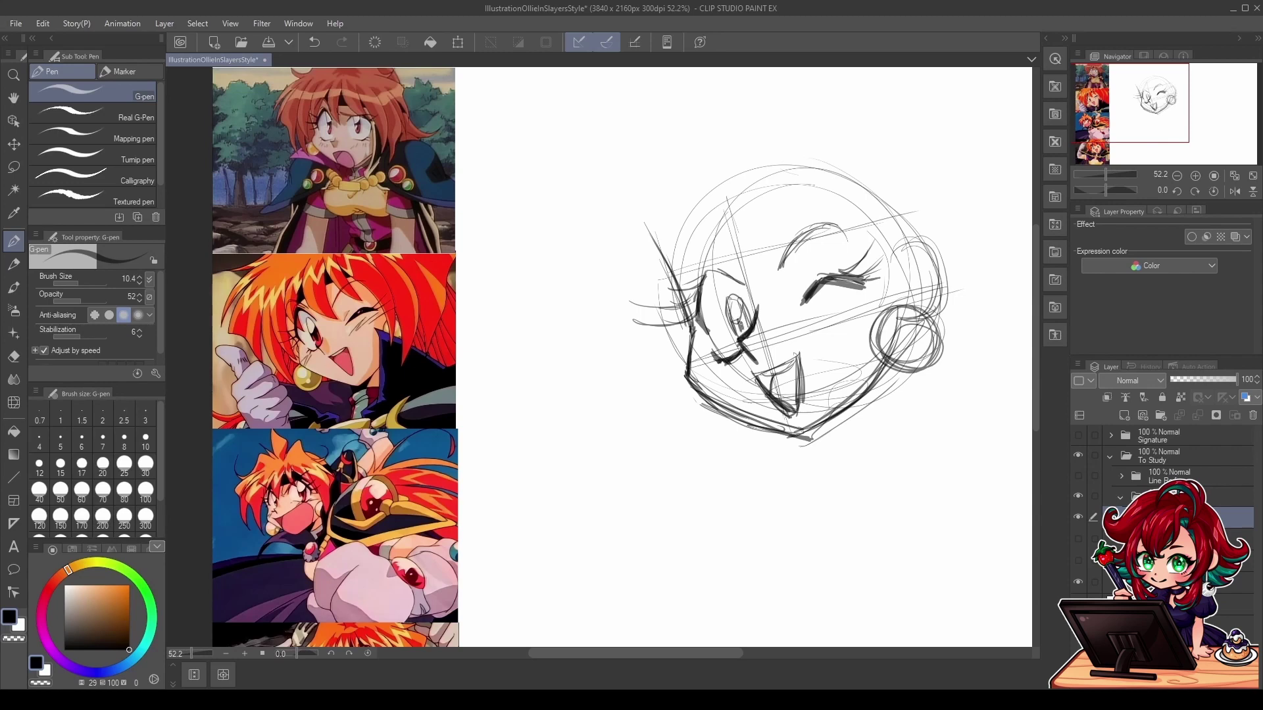
{"action": "mouse_move", "coordinate": [716, 272]}
{"action": "left_mouse_down"}
{"action": "mouse_move", "coordinate": [679, 273]}
{"action": "mouse_move", "coordinate": [708, 250]}
{"action": "mouse_move", "coordinate": [748, 264]}
{"action": "mouse_move", "coordinate": [679, 273]}
{"action": "mouse_move", "coordinate": [703, 254]}
{"action": "left_mouse_up"}
{"action": "left_click_drag", "start_coordinate": [691, 264], "coordinate": [672, 303]}
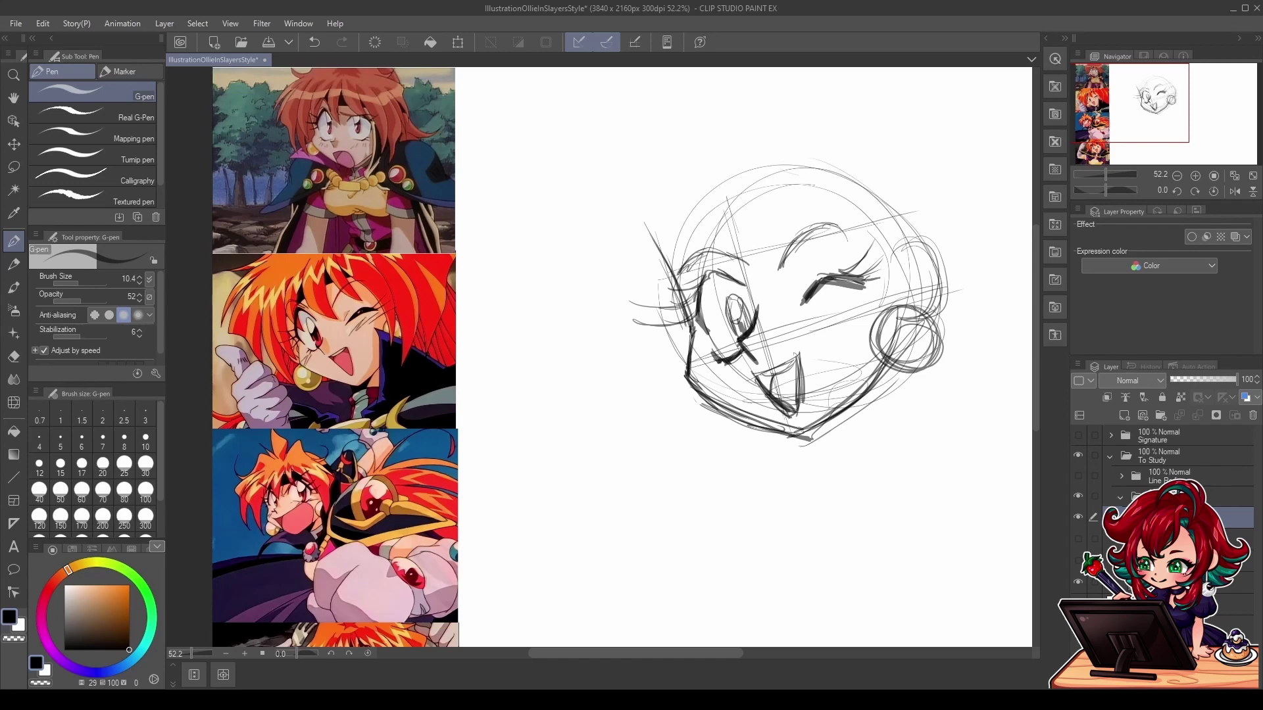
Step: Sketch the rounded earring hanging below the far cheek
{"action": "left_click_drag", "start_coordinate": [793, 320], "coordinate": [777, 342]}
{"action": "mouse_move", "coordinate": [779, 428]}
{"action": "left_mouse_down"}
{"action": "mouse_move", "coordinate": [794, 394]}
{"action": "mouse_move", "coordinate": [772, 386]}
{"action": "left_mouse_up"}
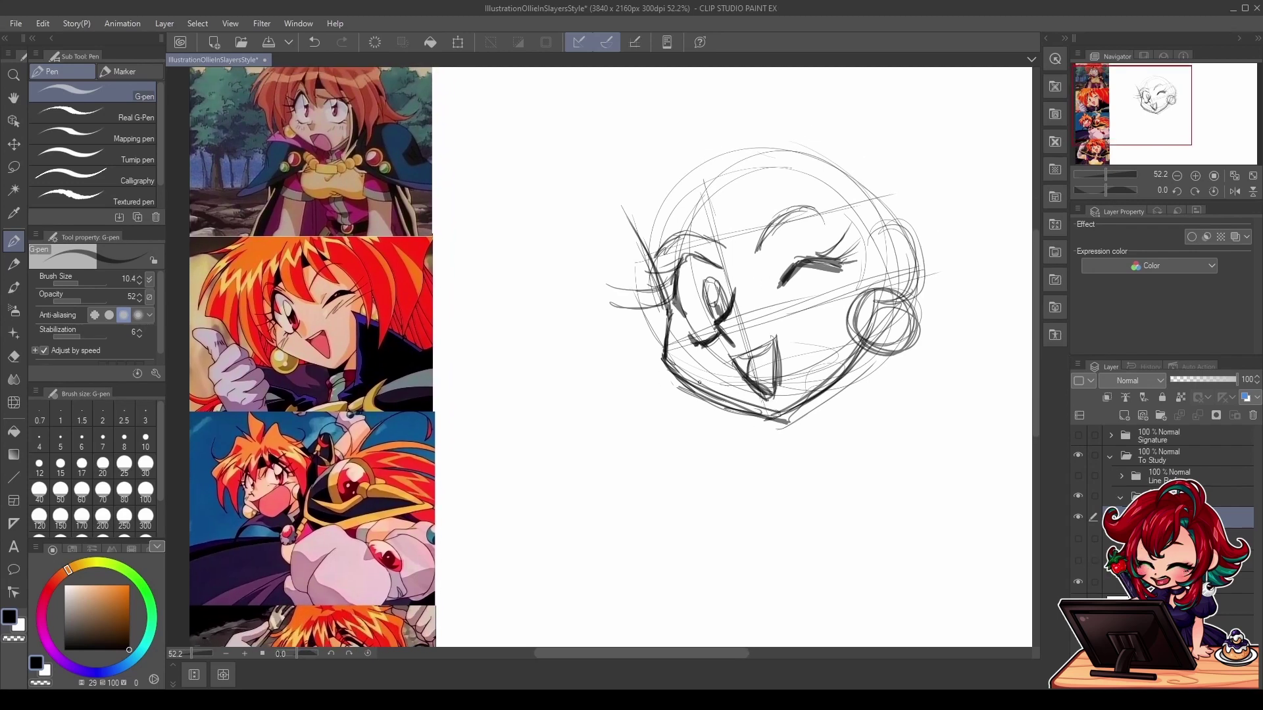
{"action": "mouse_move", "coordinate": [666, 388]}
{"action": "left_mouse_down"}
{"action": "mouse_move", "coordinate": [690, 424]}
{"action": "mouse_move", "coordinate": [724, 404]}
{"action": "mouse_move", "coordinate": [733, 424]}
{"action": "mouse_move", "coordinate": [715, 423]}
{"action": "left_mouse_up"}
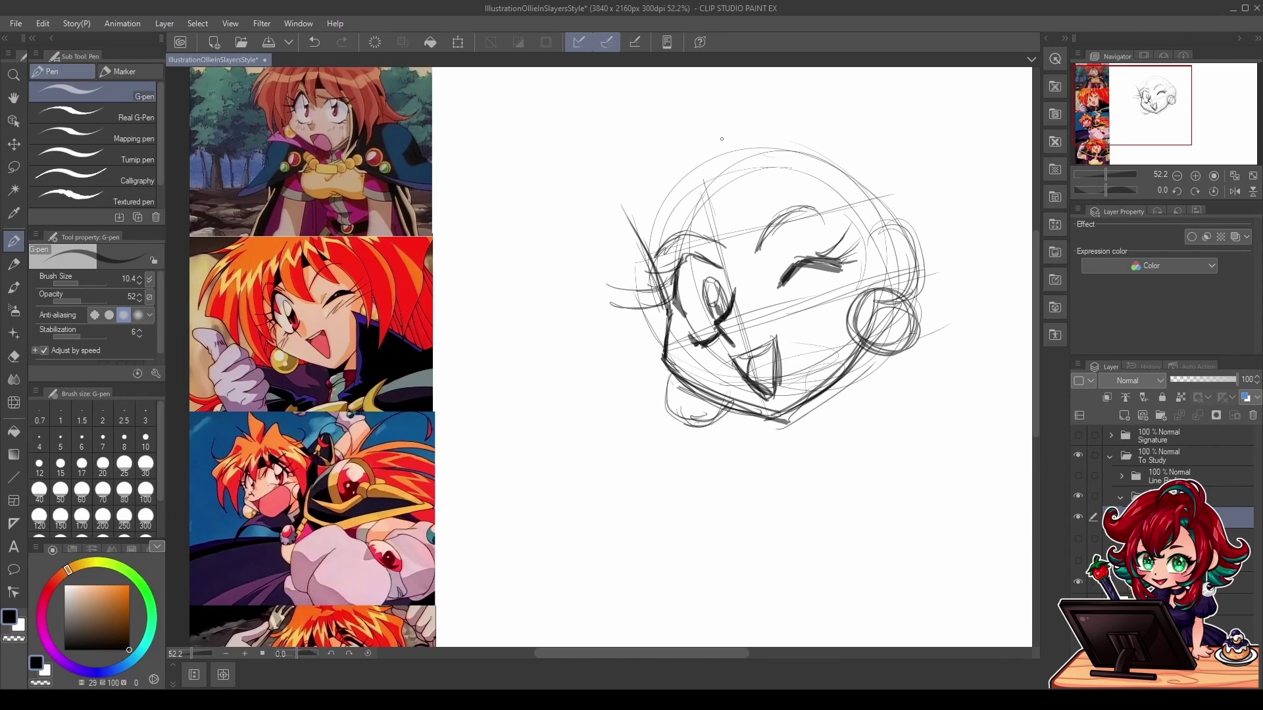
Step: Sketch pointed bangs falling between the eyes, mark the hair parting above the skull, and curve the hair's near-side outline
{"action": "left_click_drag", "start_coordinate": [705, 142], "coordinate": [764, 283]}
{"action": "left_click_drag", "start_coordinate": [748, 170], "coordinate": [775, 298]}
{"action": "left_click_drag", "start_coordinate": [697, 232], "coordinate": [757, 277]}
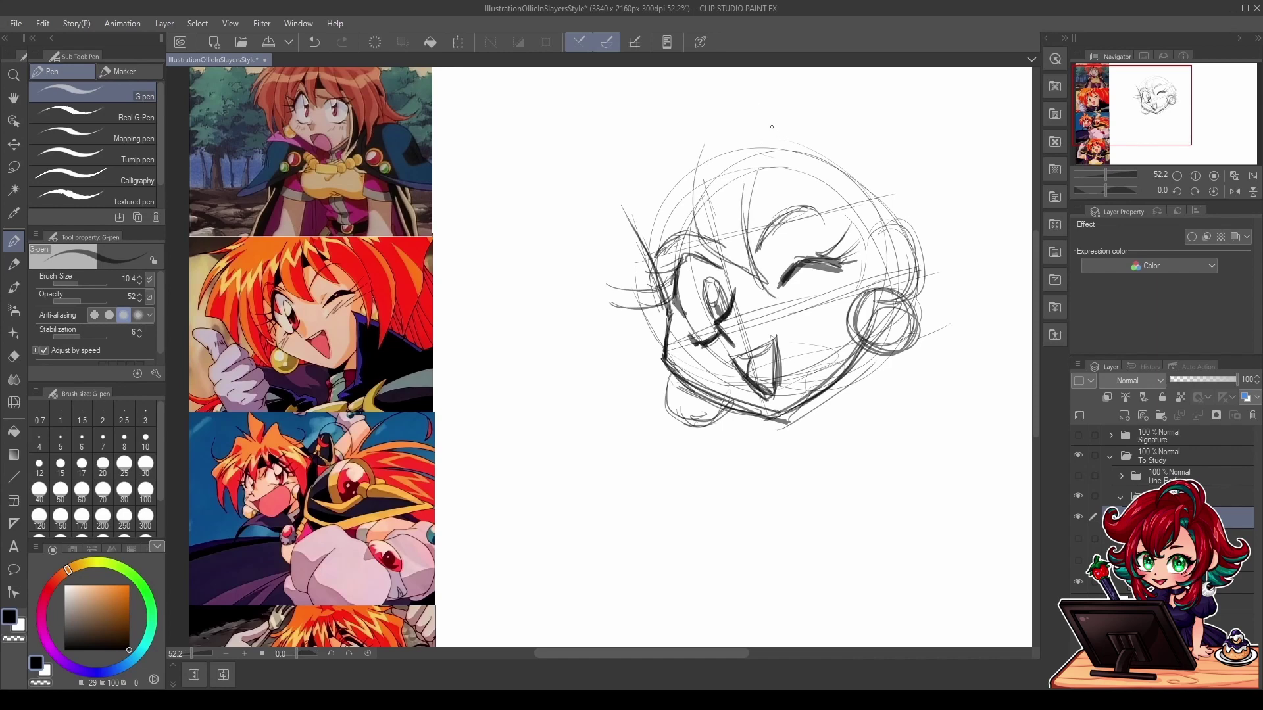
{"action": "left_click_drag", "start_coordinate": [771, 178], "coordinate": [748, 227]}
{"action": "mouse_move", "coordinate": [666, 160]}
{"action": "left_mouse_down"}
{"action": "mouse_move", "coordinate": [664, 319]}
{"action": "mouse_move", "coordinate": [702, 166]}
{"action": "mouse_move", "coordinate": [684, 183]}
{"action": "left_mouse_up"}
{"action": "mouse_move", "coordinate": [818, 142]}
{"action": "left_mouse_down"}
{"action": "mouse_move", "coordinate": [913, 254]}
{"action": "mouse_move", "coordinate": [911, 346]}
{"action": "left_mouse_up"}
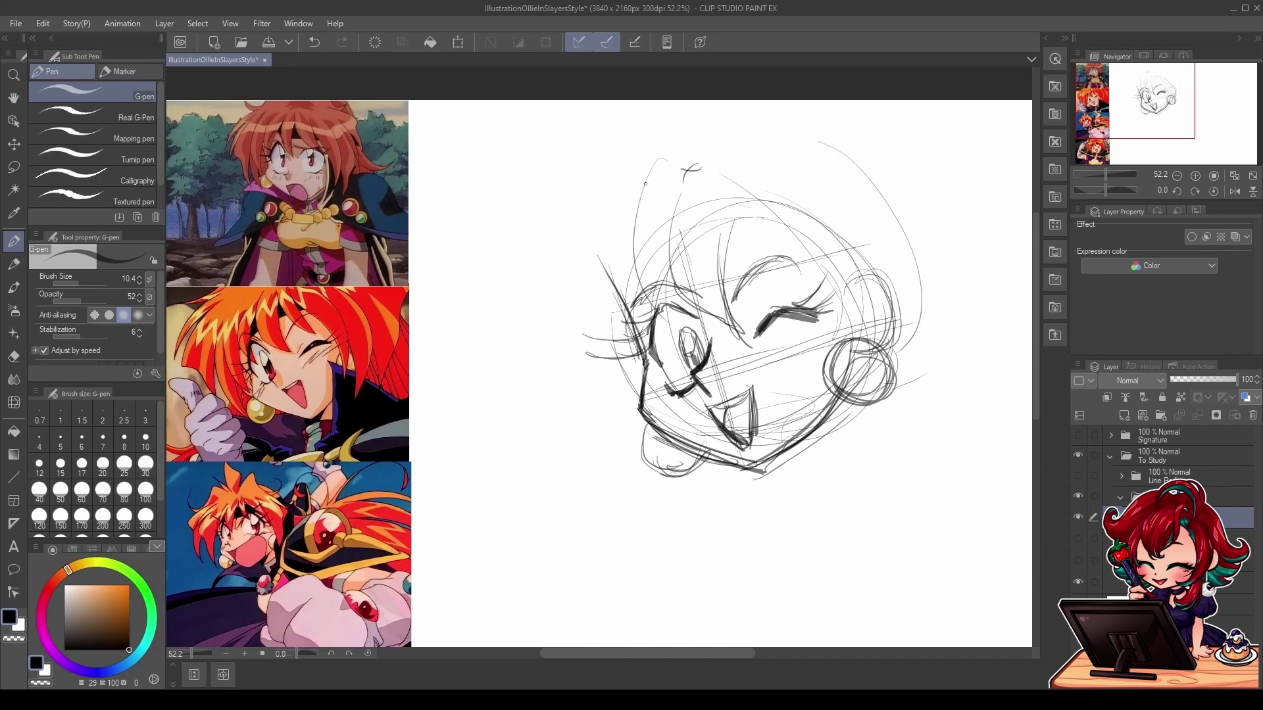
Step: Sketch the far-side hair outline with a tuft at the crown and a spiky lock flicking outward
{"action": "left_click_drag", "start_coordinate": [656, 160], "coordinate": [559, 411]}
{"action": "left_click_drag", "start_coordinate": [595, 258], "coordinate": [622, 461]}
{"action": "mouse_move", "coordinate": [730, 217]}
{"action": "left_mouse_down"}
{"action": "mouse_move", "coordinate": [703, 338]}
{"action": "mouse_move", "coordinate": [756, 350]}
{"action": "left_mouse_up"}
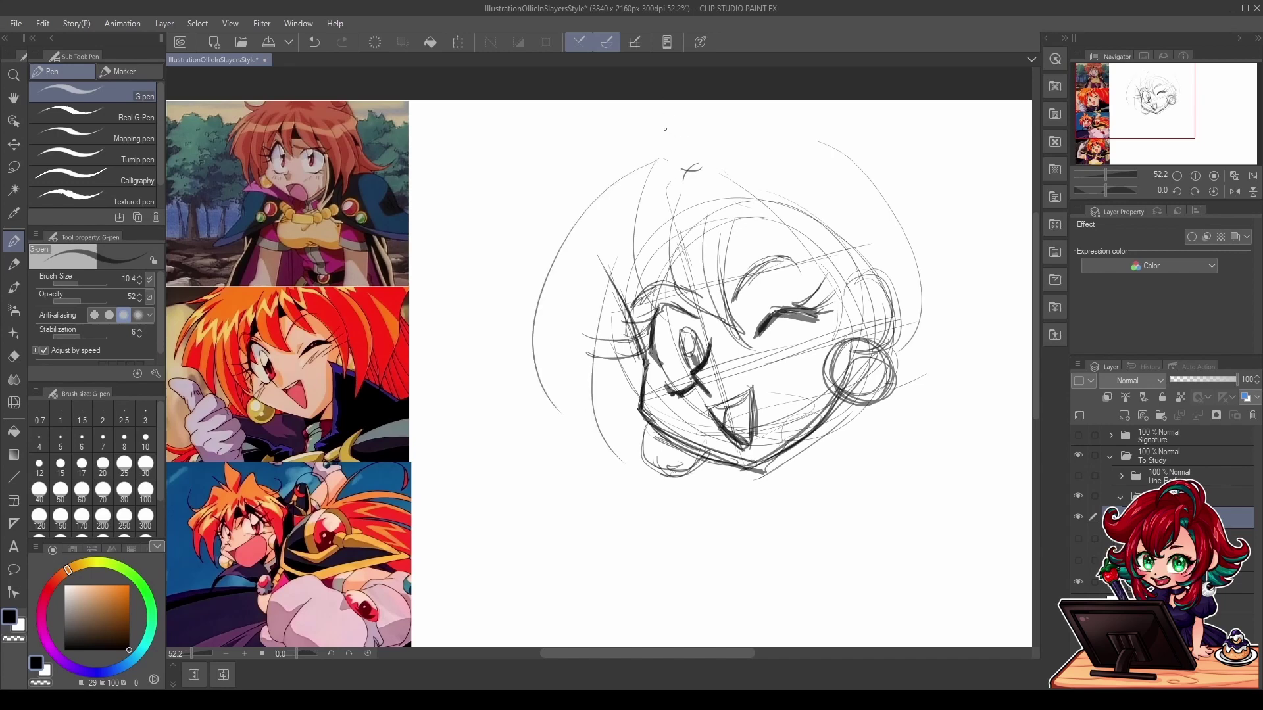
{"action": "mouse_move", "coordinate": [661, 100]}
{"action": "left_mouse_down"}
{"action": "mouse_move", "coordinate": [700, 168]}
{"action": "mouse_move", "coordinate": [631, 140]}
{"action": "mouse_move", "coordinate": [567, 203]}
{"action": "left_mouse_up"}
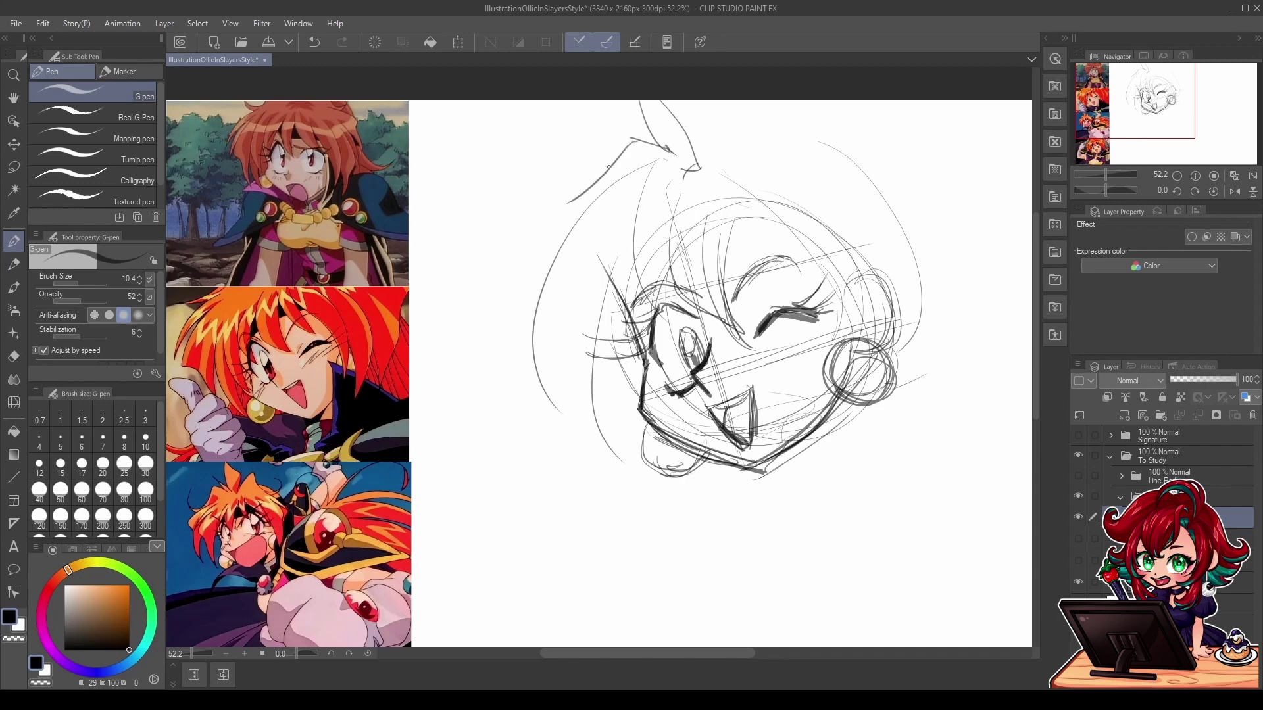
{"action": "mouse_move", "coordinate": [608, 167]}
{"action": "left_mouse_down"}
{"action": "mouse_move", "coordinate": [525, 210]}
{"action": "mouse_move", "coordinate": [585, 201]}
{"action": "mouse_move", "coordinate": [506, 369]}
{"action": "left_mouse_up"}
{"action": "left_click_drag", "start_coordinate": [549, 250], "coordinate": [519, 388]}
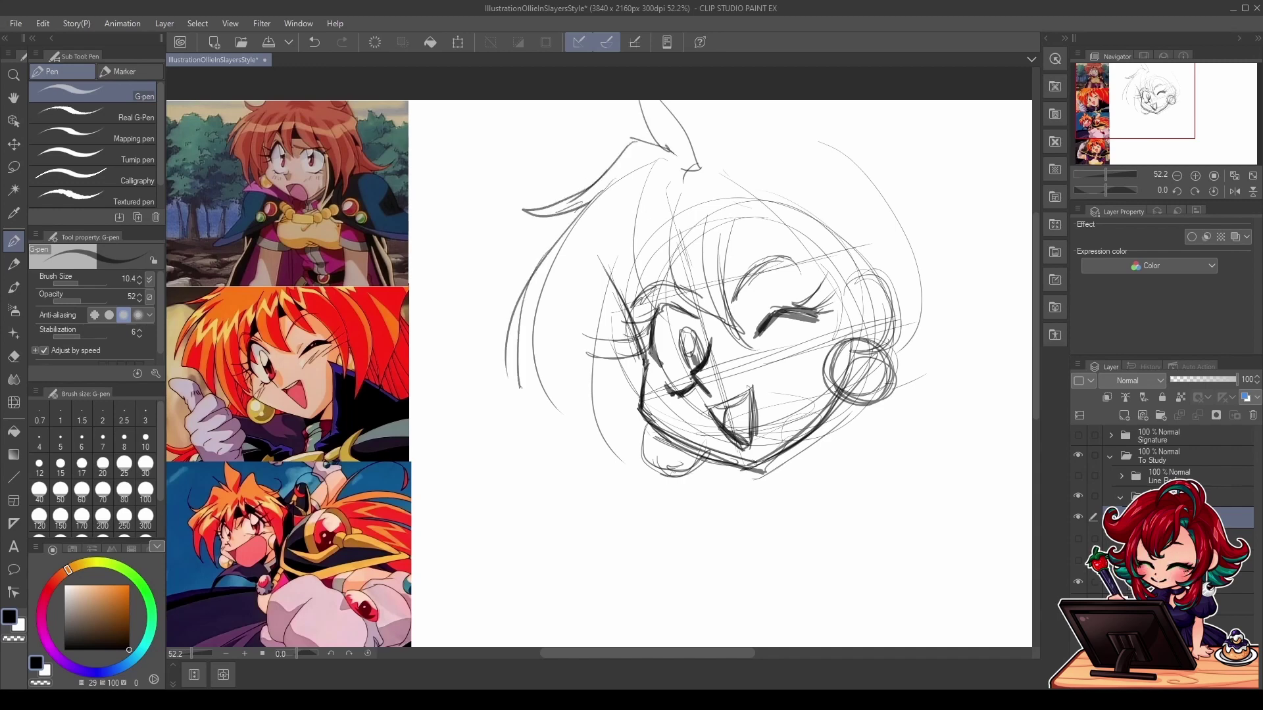
Step: Draw long pointed hair locks down the far side of the face, ending below the earring
{"action": "left_click_drag", "start_coordinate": [544, 302], "coordinate": [521, 394]}
{"action": "left_click_drag", "start_coordinate": [572, 243], "coordinate": [603, 472]}
{"action": "mouse_move", "coordinate": [579, 375]}
{"action": "left_mouse_down"}
{"action": "mouse_move", "coordinate": [584, 423]}
{"action": "mouse_move", "coordinate": [623, 488]}
{"action": "left_mouse_up"}
{"action": "left_click_drag", "start_coordinate": [573, 400], "coordinate": [624, 517]}
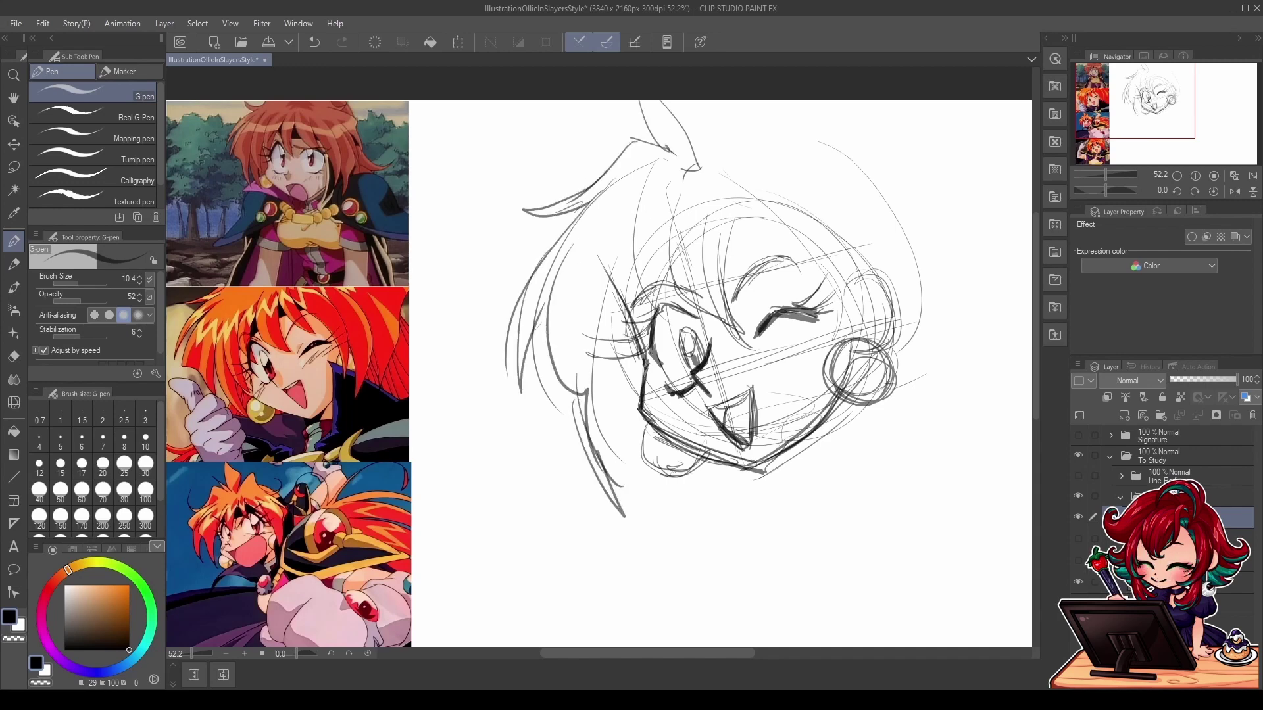
{"action": "left_click_drag", "start_coordinate": [592, 291], "coordinate": [599, 454]}
{"action": "left_click_drag", "start_coordinate": [581, 347], "coordinate": [630, 498]}
{"action": "left_click_drag", "start_coordinate": [638, 385], "coordinate": [677, 515]}
{"action": "left_click_drag", "start_coordinate": [607, 479], "coordinate": [674, 528]}
{"action": "left_click_drag", "start_coordinate": [586, 442], "coordinate": [653, 517]}
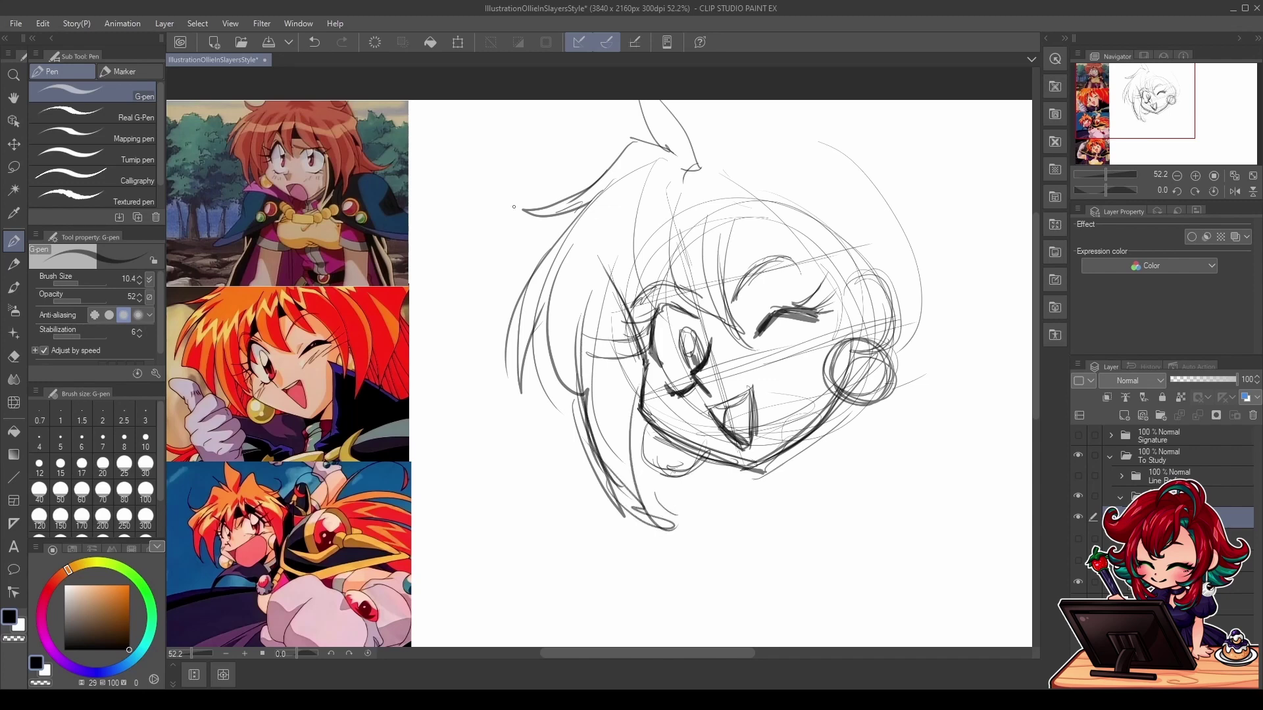
{"action": "mouse_move", "coordinate": [639, 207]}
{"action": "left_mouse_down"}
{"action": "mouse_move", "coordinate": [634, 373]}
{"action": "mouse_move", "coordinate": [645, 367]}
{"action": "left_mouse_up"}
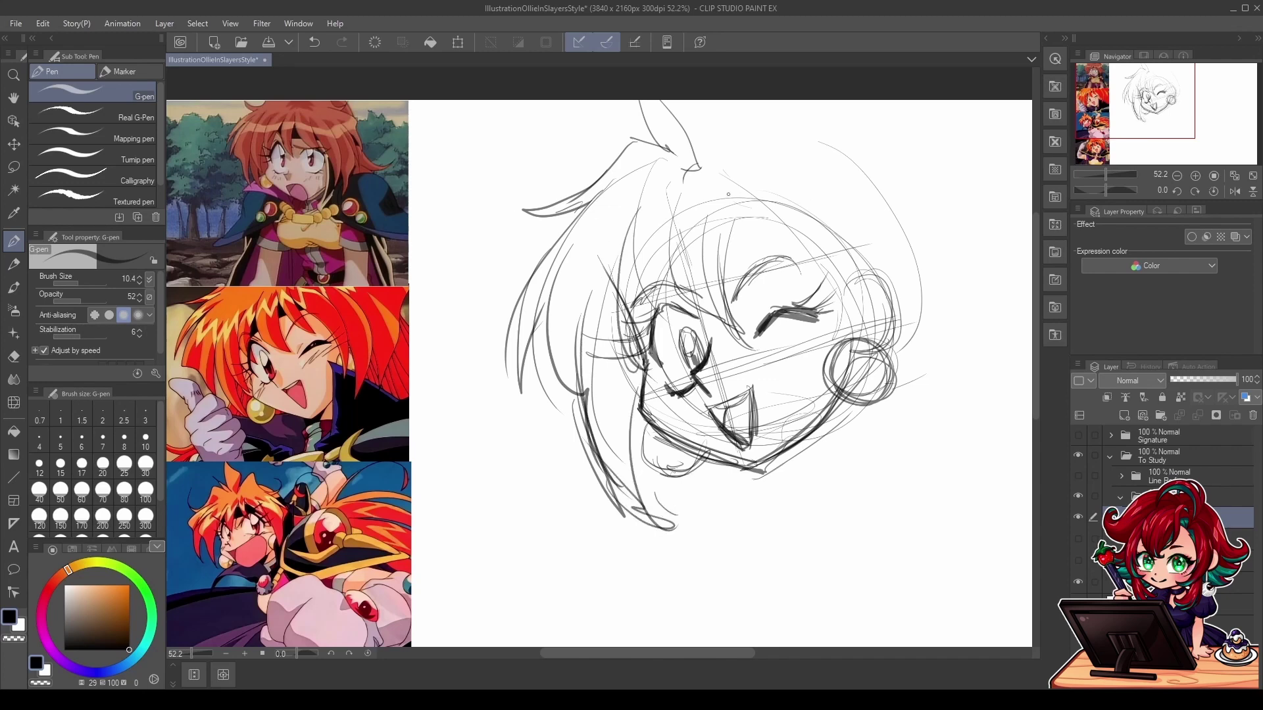
Step: Draw the near-side hair locks from the parting past the ear and bring the outer hair edge to a point
{"action": "left_click_drag", "start_coordinate": [728, 194], "coordinate": [855, 335]}
{"action": "left_click_drag", "start_coordinate": [808, 238], "coordinate": [880, 347]}
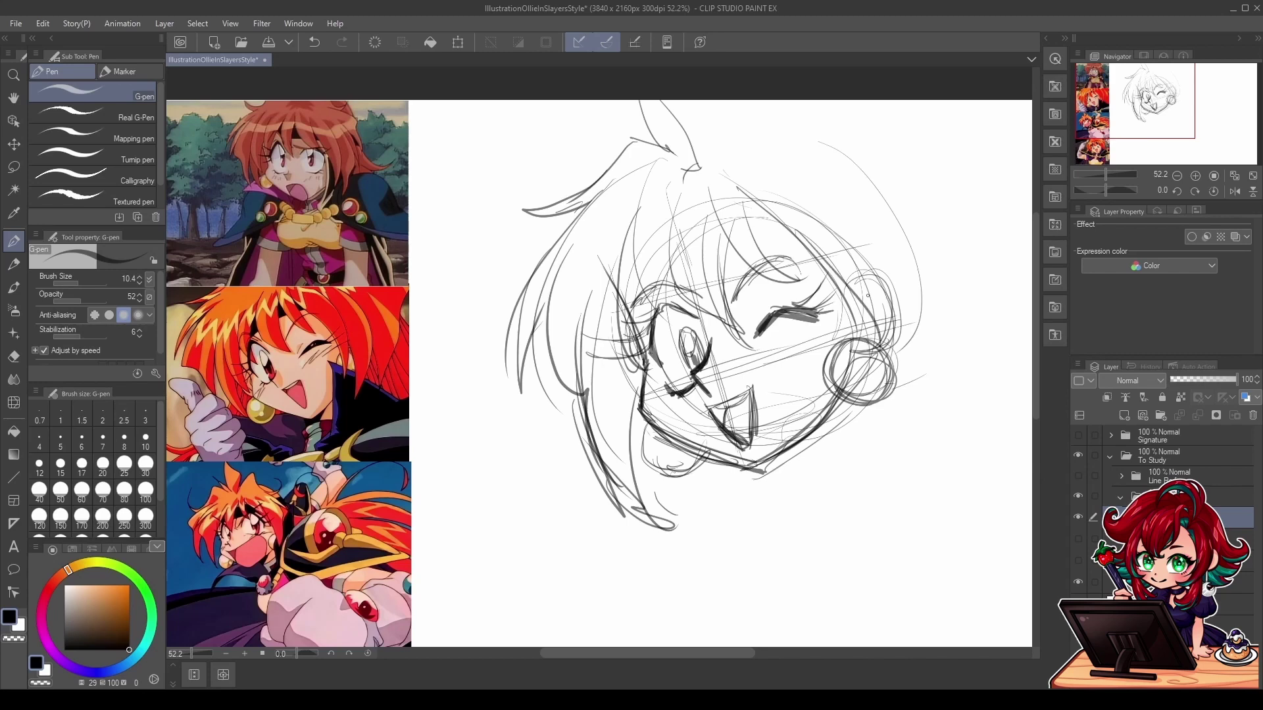
{"action": "left_click_drag", "start_coordinate": [832, 270], "coordinate": [868, 402]}
{"action": "left_click_drag", "start_coordinate": [858, 217], "coordinate": [883, 395]}
{"action": "mouse_move", "coordinate": [825, 131]}
{"action": "left_mouse_down"}
{"action": "mouse_move", "coordinate": [926, 373]}
{"action": "mouse_move", "coordinate": [893, 437]}
{"action": "left_mouse_up"}
{"action": "left_click_drag", "start_coordinate": [896, 326], "coordinate": [882, 450]}
{"action": "left_click_drag", "start_coordinate": [924, 403], "coordinate": [883, 453]}
{"action": "left_click_drag", "start_coordinate": [934, 327], "coordinate": [899, 427]}
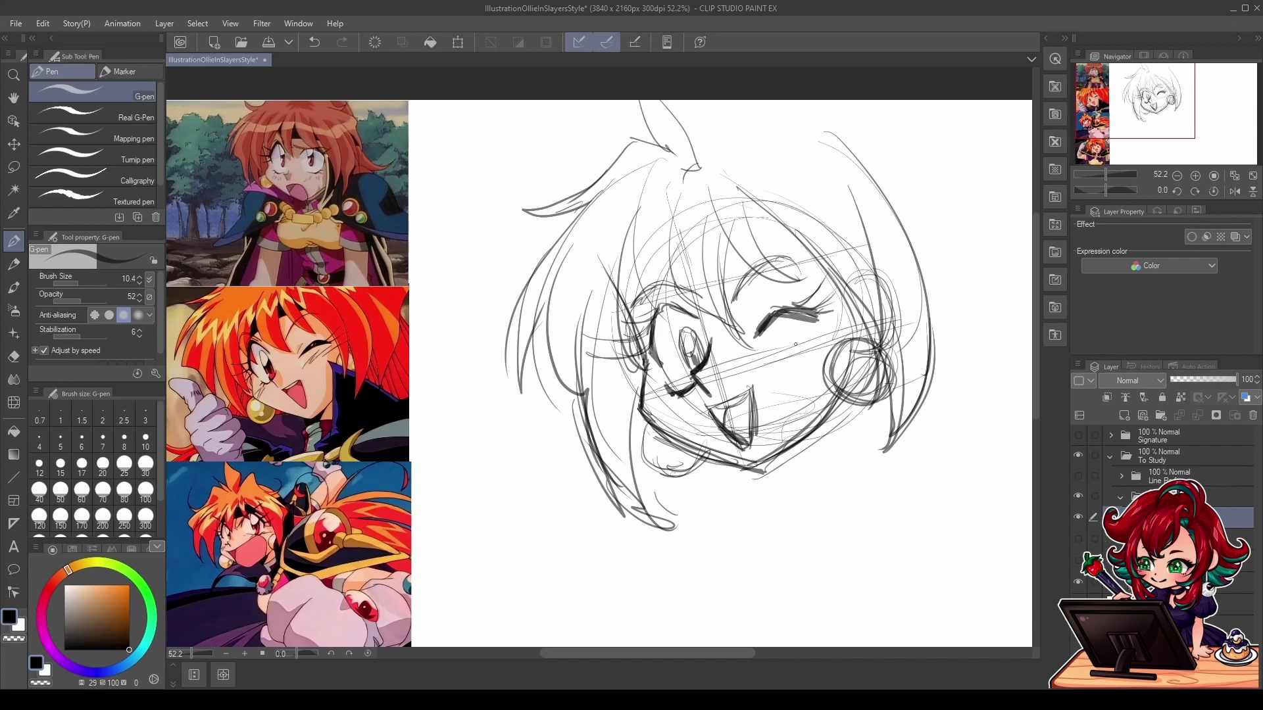
Step: Add three short diagonal blush lines on the near cheek below the winking eye
{"action": "left_click_drag", "start_coordinate": [794, 366], "coordinate": [804, 354]}
{"action": "left_click_drag", "start_coordinate": [804, 363], "coordinate": [814, 350]}
{"action": "left_click_drag", "start_coordinate": [813, 360], "coordinate": [825, 346]}
{"action": "left_click_drag", "start_coordinate": [737, 313], "coordinate": [729, 250]}
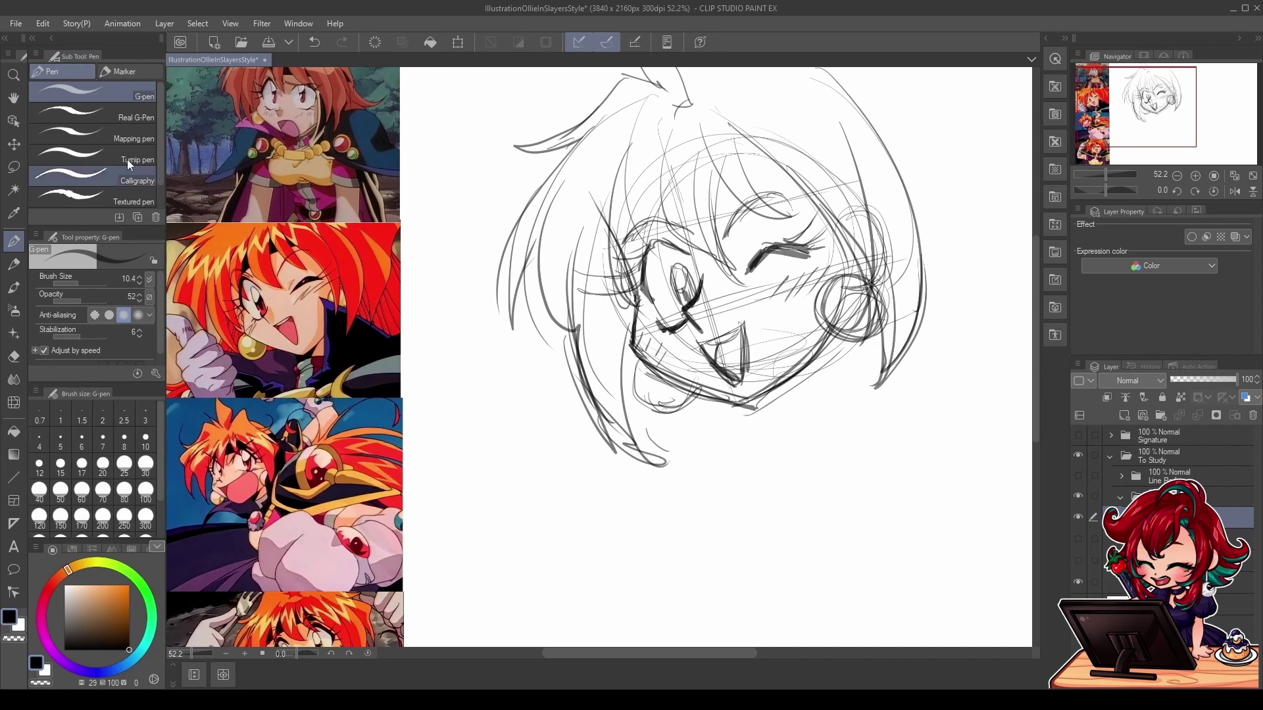
{"action": "left_click", "coordinate": [14, 167]}
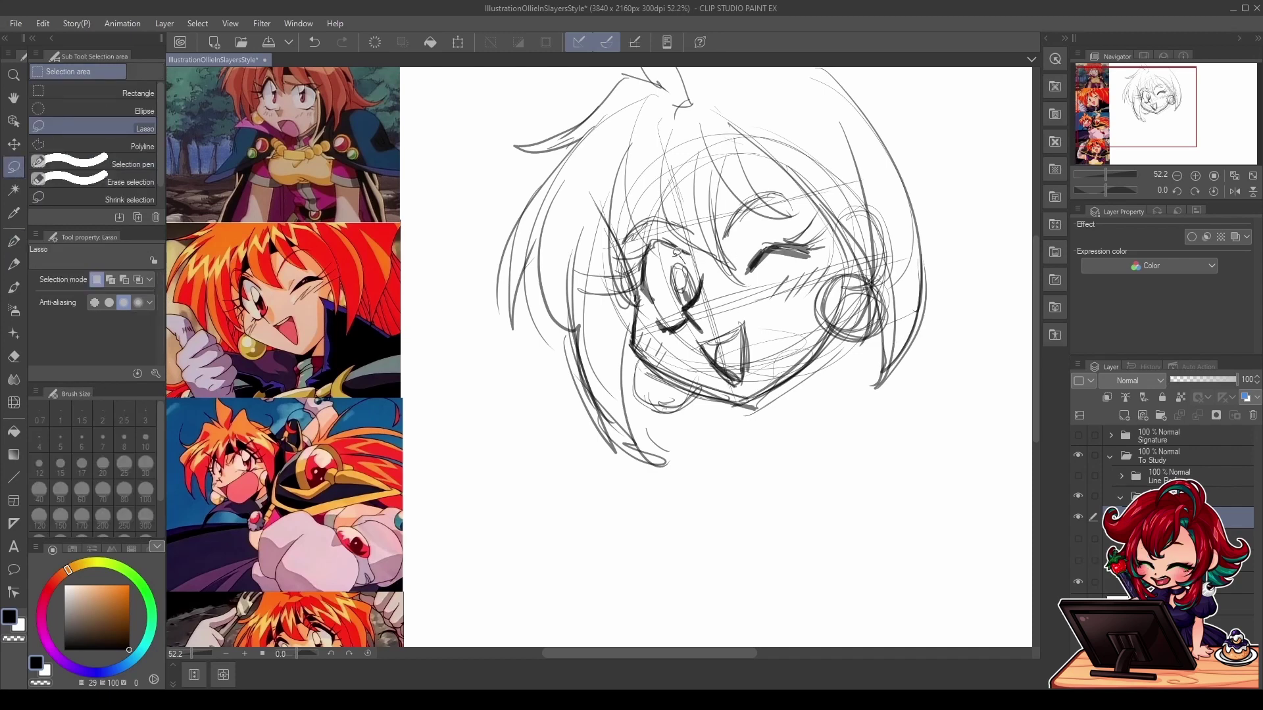
{"action": "left_click_drag", "start_coordinate": [679, 253], "coordinate": [665, 265]}
{"action": "key", "text": "ctrl+z"}
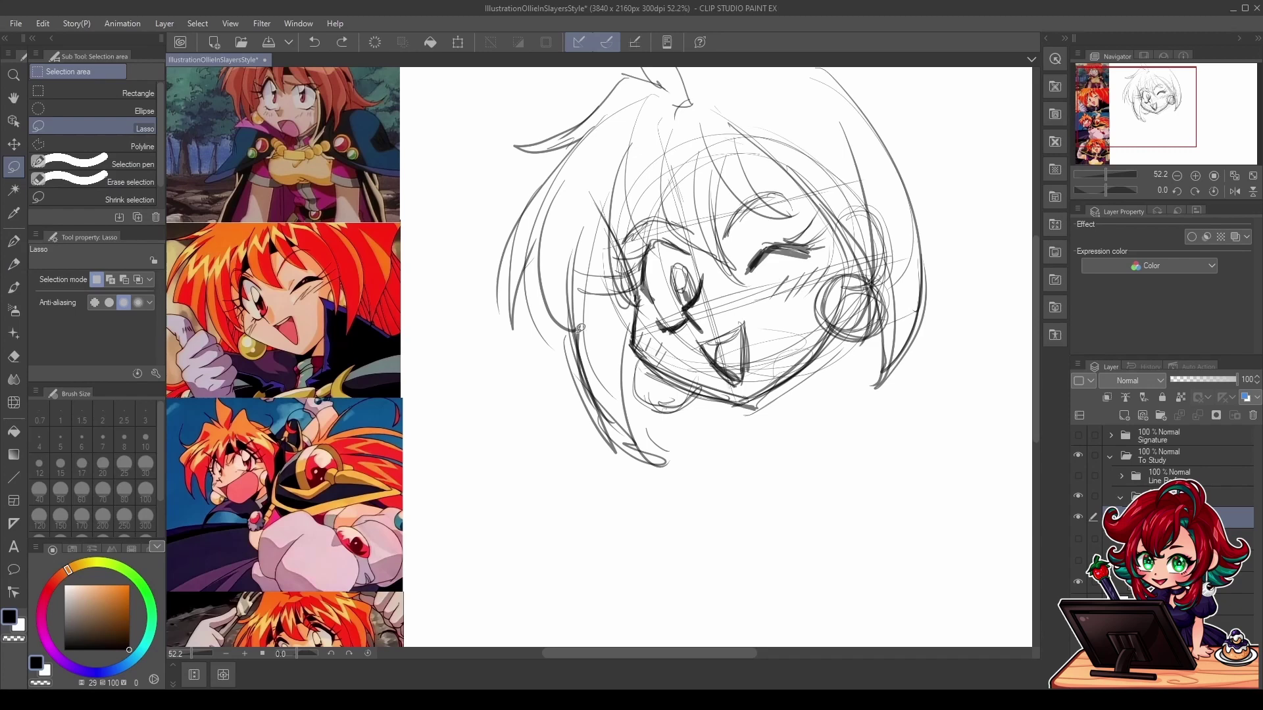
Step: Redraw the far cheek and jaw slightly further in and erase the old outer contour down to the chin
{"action": "left_click", "coordinate": [14, 242]}
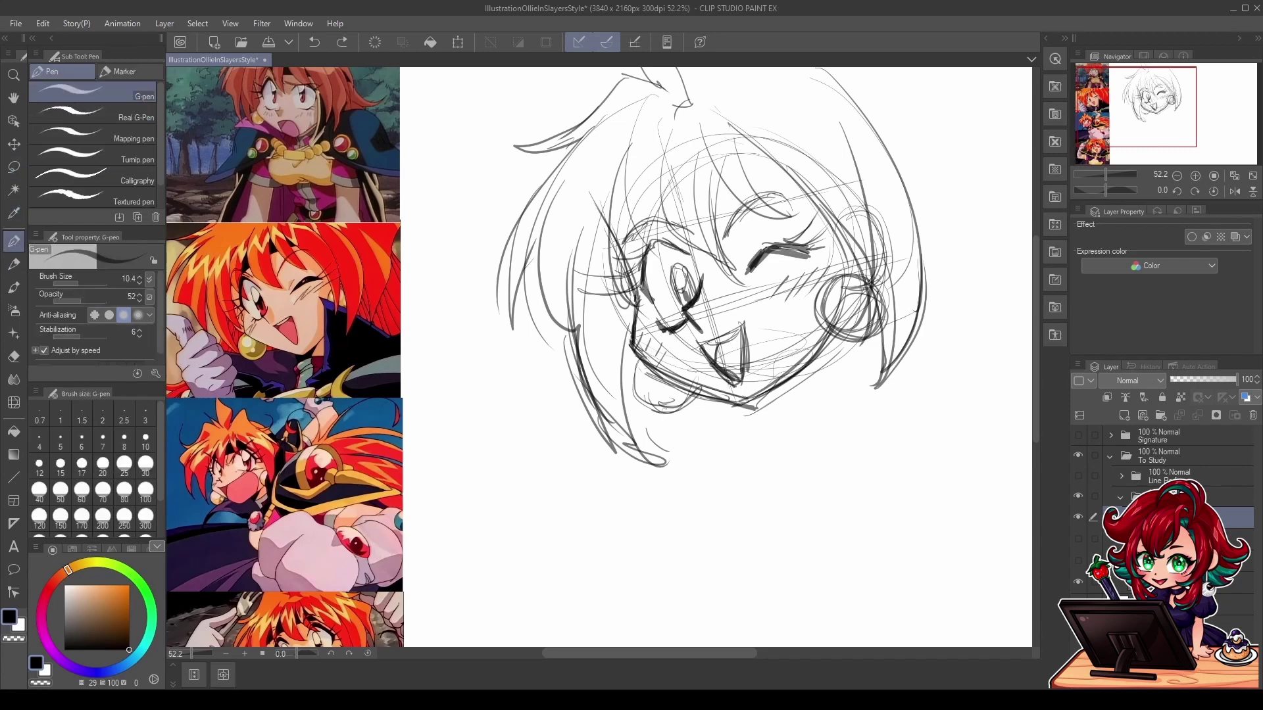
{"action": "mouse_move", "coordinate": [637, 290]}
{"action": "left_mouse_down"}
{"action": "mouse_move", "coordinate": [643, 341]}
{"action": "mouse_move", "coordinate": [701, 384]}
{"action": "left_mouse_up"}
{"action": "mouse_move", "coordinate": [639, 339]}
{"action": "left_mouse_down"}
{"action": "mouse_move", "coordinate": [700, 389]}
{"action": "mouse_move", "coordinate": [752, 406]}
{"action": "mouse_move", "coordinate": [676, 377]}
{"action": "left_mouse_up"}
{"action": "key", "text": "e"}
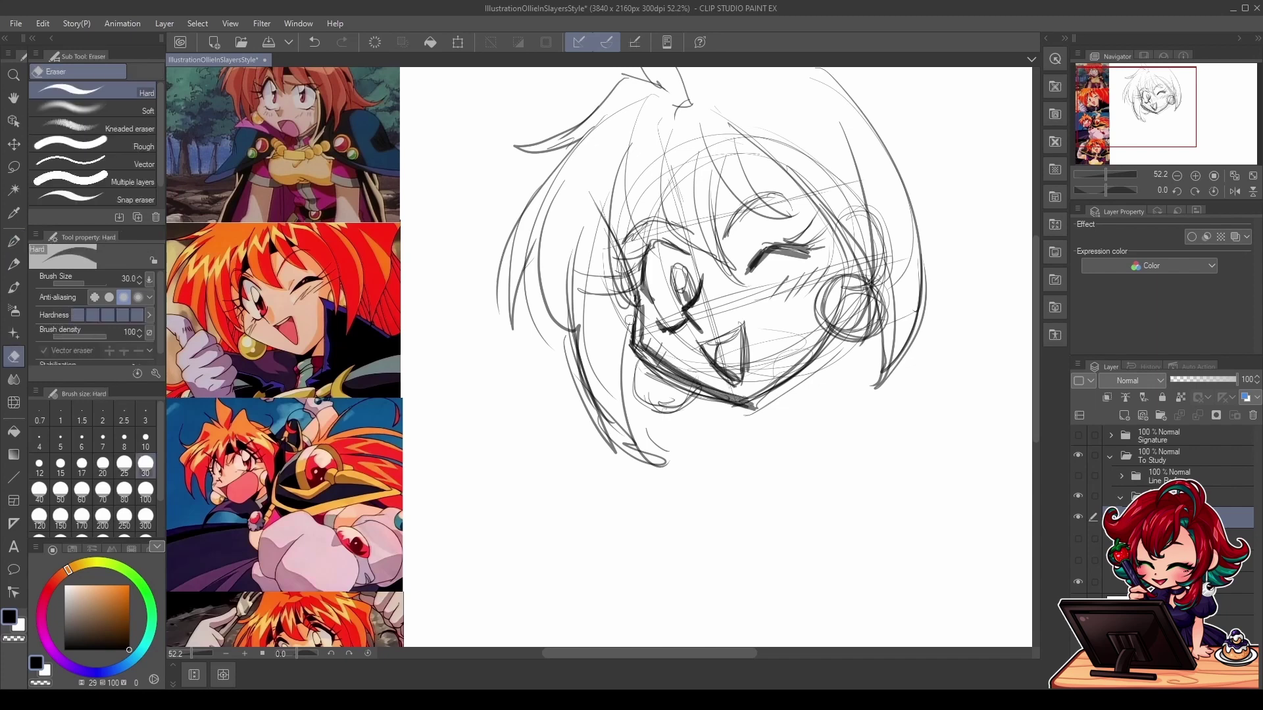
{"action": "left_click_drag", "start_coordinate": [634, 316], "coordinate": [630, 355]}
{"action": "mouse_move", "coordinate": [633, 312]}
{"action": "left_mouse_down"}
{"action": "mouse_move", "coordinate": [636, 336]}
{"action": "mouse_move", "coordinate": [686, 393]}
{"action": "left_mouse_up"}
{"action": "mouse_move", "coordinate": [627, 341]}
{"action": "left_mouse_down"}
{"action": "mouse_move", "coordinate": [737, 404]}
{"action": "mouse_move", "coordinate": [725, 402]}
{"action": "mouse_move", "coordinate": [782, 419]}
{"action": "mouse_move", "coordinate": [792, 378]}
{"action": "mouse_move", "coordinate": [829, 333]}
{"action": "mouse_move", "coordinate": [741, 430]}
{"action": "mouse_move", "coordinate": [740, 452]}
{"action": "left_mouse_up"}
Step: Sketch the neck below the chin with a banded collar and rough lines sloping toward the far shoulder
{"action": "left_click", "coordinate": [13, 241]}
{"action": "left_click_drag", "start_coordinate": [742, 405], "coordinate": [736, 450]}
{"action": "left_click_drag", "start_coordinate": [854, 347], "coordinate": [848, 451]}
{"action": "left_click_drag", "start_coordinate": [834, 342], "coordinate": [848, 451]}
{"action": "mouse_move", "coordinate": [732, 420]}
{"action": "left_mouse_down"}
{"action": "mouse_move", "coordinate": [859, 435]}
{"action": "mouse_move", "coordinate": [789, 411]}
{"action": "left_mouse_up"}
{"action": "mouse_move", "coordinate": [851, 426]}
{"action": "left_mouse_down"}
{"action": "mouse_move", "coordinate": [732, 418]}
{"action": "mouse_move", "coordinate": [717, 517]}
{"action": "left_mouse_up"}
{"action": "left_click_drag", "start_coordinate": [747, 448], "coordinate": [812, 446]}
{"action": "left_click_drag", "start_coordinate": [722, 459], "coordinate": [670, 493]}
{"action": "left_click_drag", "start_coordinate": [702, 482], "coordinate": [652, 502]}
{"action": "left_click_drag", "start_coordinate": [737, 464], "coordinate": [680, 487]}
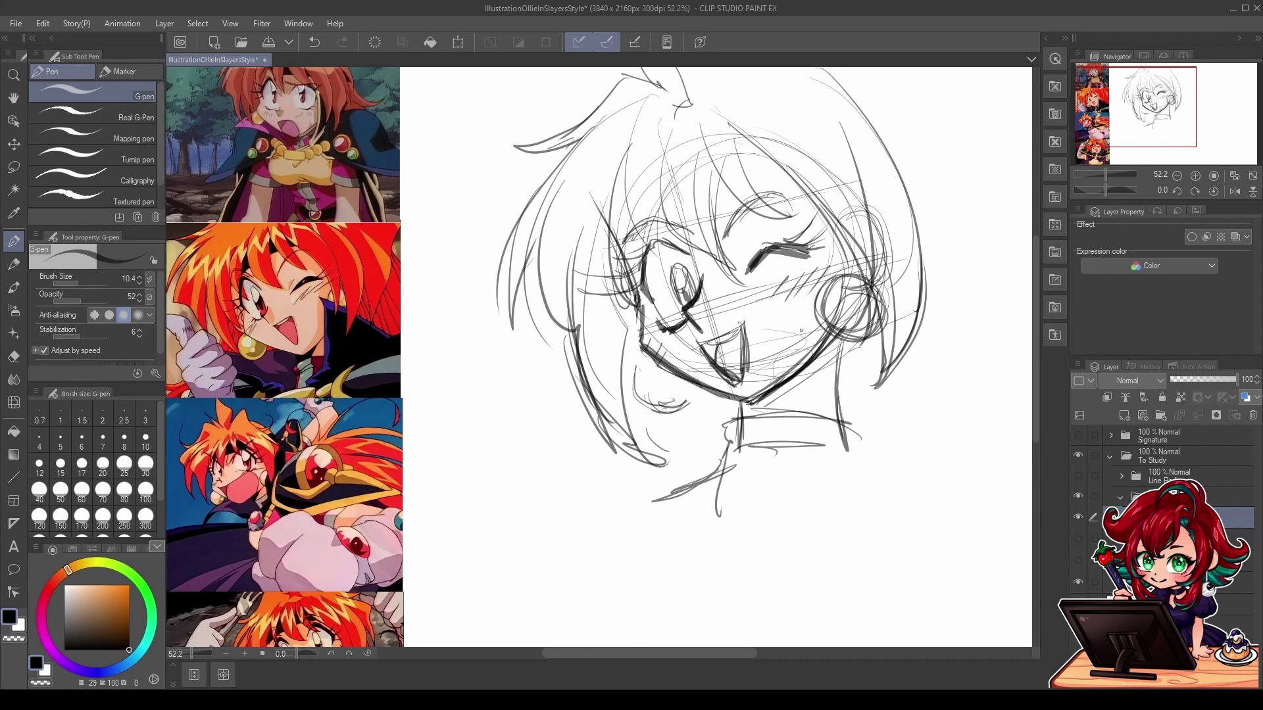
Step: Draw long vertical lines down the near side of the neck and a straight stroke running outward across the earring
{"action": "left_click_drag", "start_coordinate": [784, 309], "coordinate": [818, 442]}
{"action": "left_click_drag", "start_coordinate": [827, 399], "coordinate": [815, 505]}
{"action": "left_click_drag", "start_coordinate": [823, 345], "coordinate": [822, 479]}
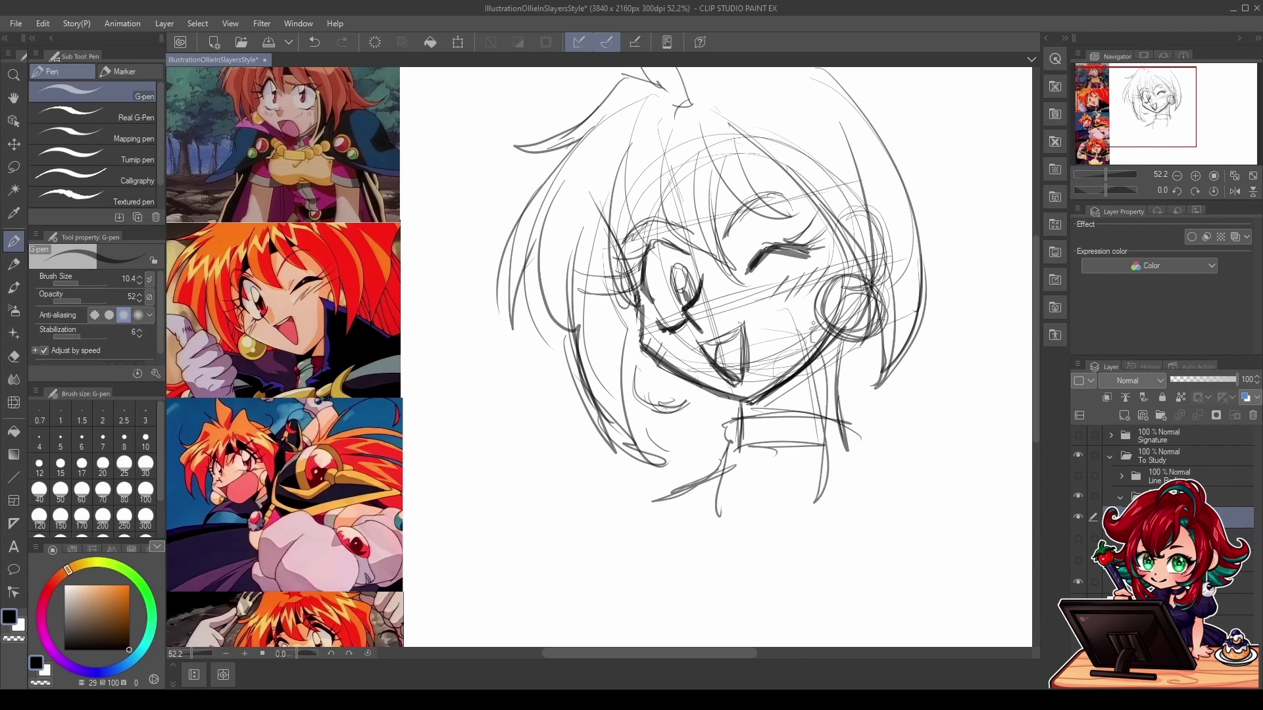
{"action": "mouse_move", "coordinate": [812, 307]}
{"action": "left_mouse_down"}
{"action": "mouse_move", "coordinate": [992, 357]}
{"action": "mouse_move", "coordinate": [823, 397]}
{"action": "left_mouse_up"}
{"action": "left_click_drag", "start_coordinate": [819, 337], "coordinate": [819, 505]}
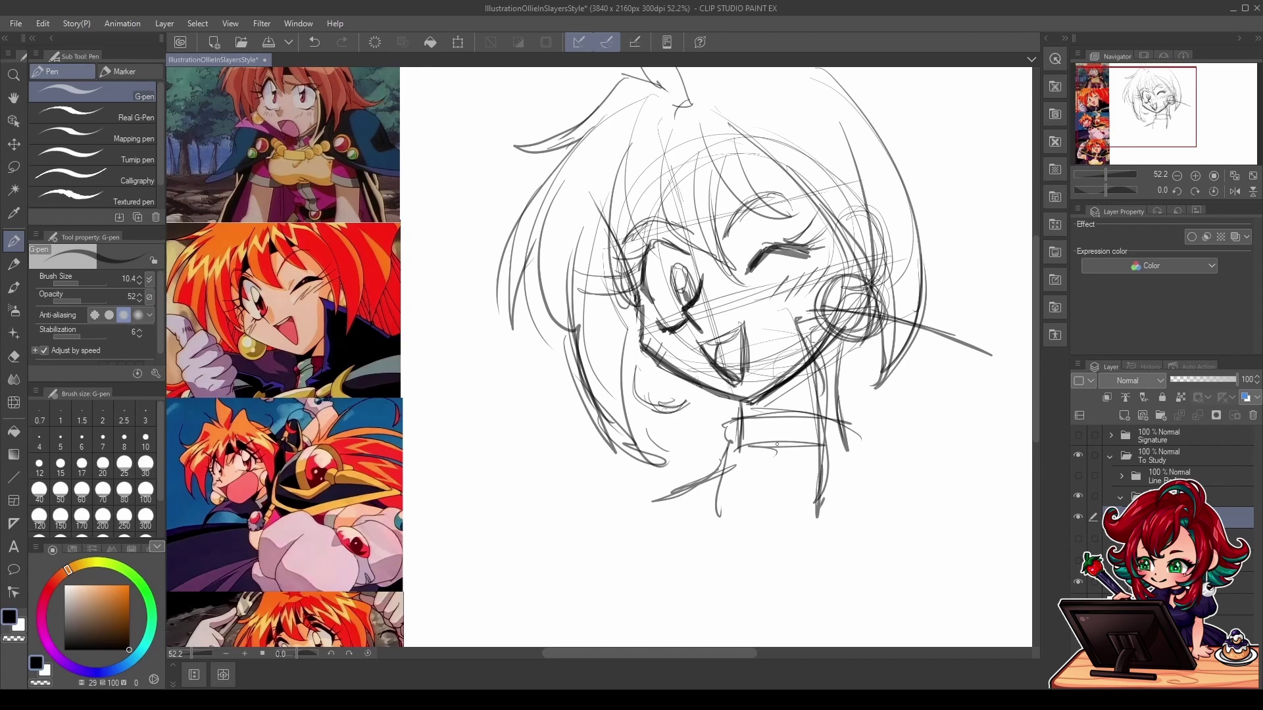
Step: Firm up the lower edge of the neck band and hatch a shadow under the chin
{"action": "left_click_drag", "start_coordinate": [741, 435], "coordinate": [811, 438]}
{"action": "left_click_drag", "start_coordinate": [740, 417], "coordinate": [808, 381]}
{"action": "mouse_move", "coordinate": [783, 412]}
{"action": "left_mouse_down"}
{"action": "mouse_move", "coordinate": [810, 388]}
{"action": "mouse_move", "coordinate": [799, 378]}
{"action": "left_mouse_up"}
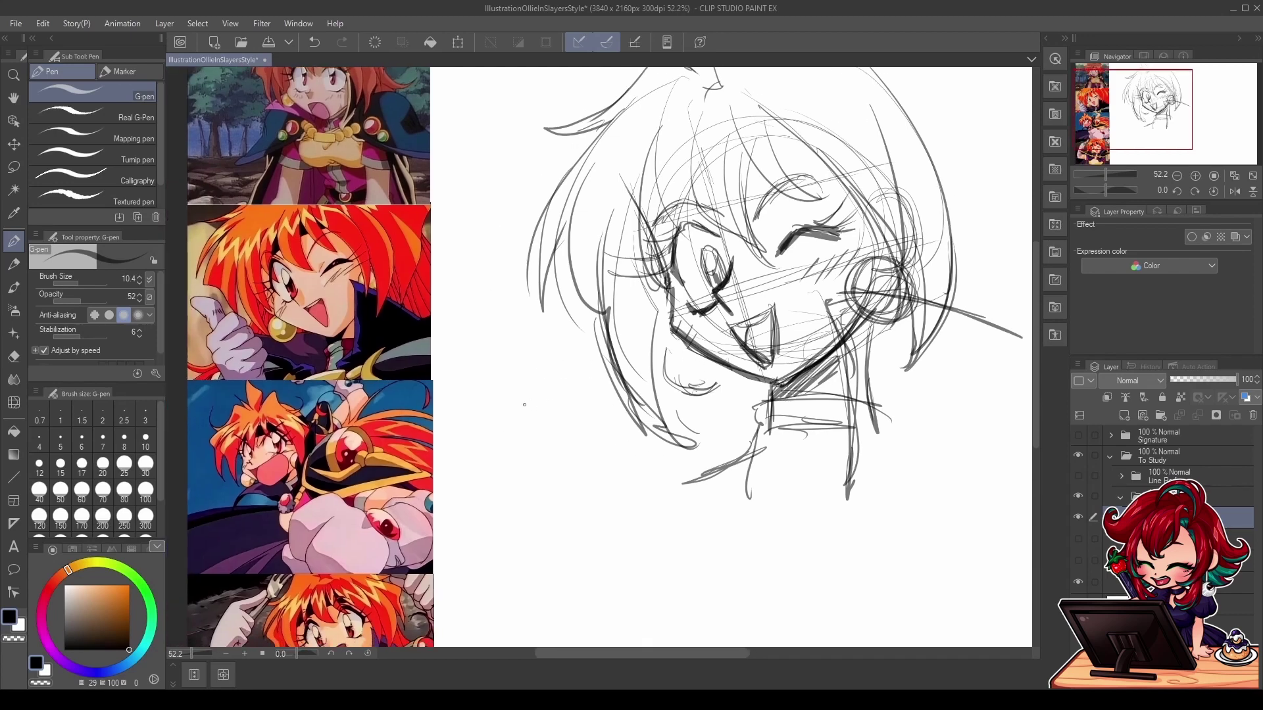
Step: Sketch the curled fingers of a raised fist beside the far-side hair, with the outer wrist edge beneath
{"action": "mouse_move", "coordinate": [525, 404]}
{"action": "left_mouse_down"}
{"action": "mouse_move", "coordinate": [596, 367]}
{"action": "mouse_move", "coordinate": [637, 401]}
{"action": "mouse_move", "coordinate": [567, 443]}
{"action": "left_mouse_up"}
{"action": "mouse_move", "coordinate": [638, 393]}
{"action": "left_mouse_down"}
{"action": "mouse_move", "coordinate": [556, 446]}
{"action": "mouse_move", "coordinate": [580, 437]}
{"action": "left_mouse_up"}
{"action": "mouse_move", "coordinate": [536, 421]}
{"action": "left_mouse_down"}
{"action": "mouse_move", "coordinate": [546, 443]}
{"action": "mouse_move", "coordinate": [632, 388]}
{"action": "mouse_move", "coordinate": [612, 359]}
{"action": "mouse_move", "coordinate": [522, 417]}
{"action": "left_mouse_up"}
{"action": "mouse_move", "coordinate": [639, 391]}
{"action": "left_mouse_down"}
{"action": "mouse_move", "coordinate": [606, 450]}
{"action": "mouse_move", "coordinate": [574, 466]}
{"action": "mouse_move", "coordinate": [648, 409]}
{"action": "mouse_move", "coordinate": [671, 455]}
{"action": "mouse_move", "coordinate": [601, 477]}
{"action": "mouse_move", "coordinate": [632, 492]}
{"action": "left_mouse_up"}
{"action": "left_click_drag", "start_coordinate": [690, 437], "coordinate": [632, 506]}
{"action": "left_click_drag", "start_coordinate": [531, 434], "coordinate": [586, 540]}
{"action": "left_click_drag", "start_coordinate": [540, 431], "coordinate": [594, 538]}
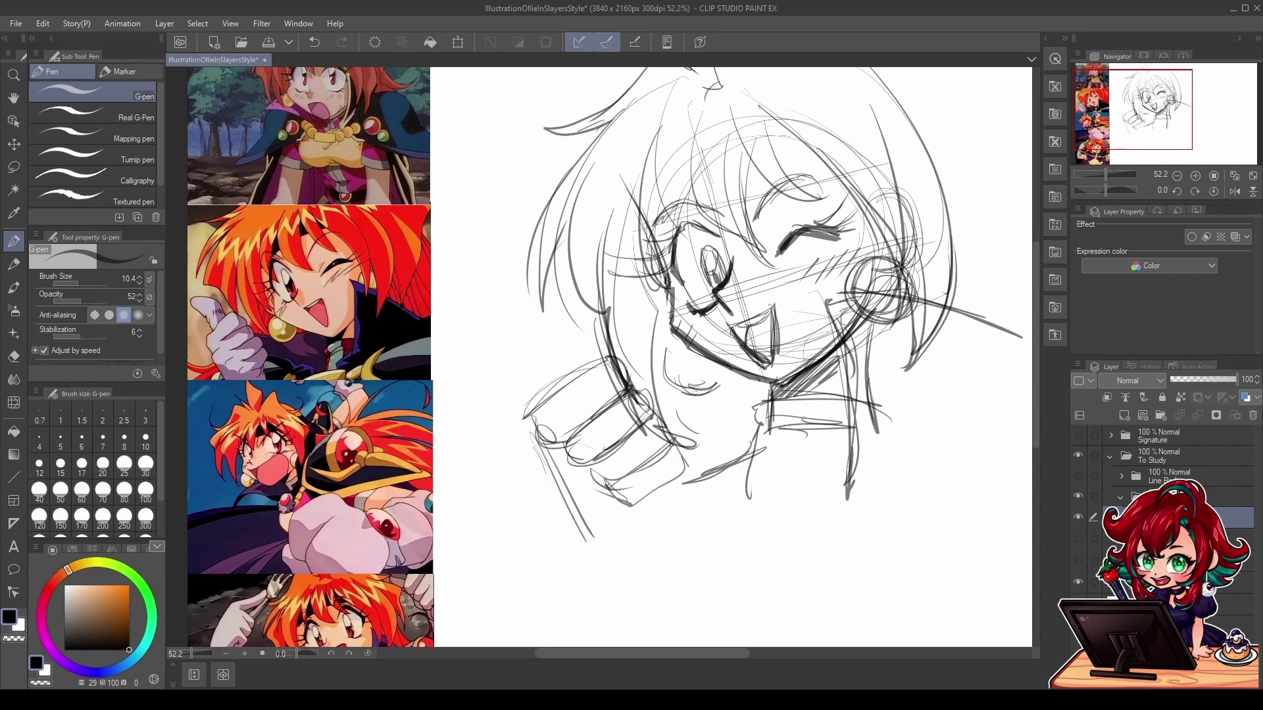
Step: Add the inner wrist edge under the fist and sketch the raised thumb to form a thumbs-up
{"action": "mouse_move", "coordinate": [645, 490]}
{"action": "left_mouse_down"}
{"action": "mouse_move", "coordinate": [638, 510]}
{"action": "mouse_move", "coordinate": [660, 548]}
{"action": "left_mouse_up"}
{"action": "mouse_move", "coordinate": [555, 372]}
{"action": "left_mouse_down"}
{"action": "mouse_move", "coordinate": [518, 322]}
{"action": "mouse_move", "coordinate": [517, 277]}
{"action": "mouse_move", "coordinate": [572, 319]}
{"action": "left_mouse_up"}
{"action": "mouse_move", "coordinate": [507, 279]}
{"action": "left_mouse_down"}
{"action": "mouse_move", "coordinate": [575, 309]}
{"action": "mouse_move", "coordinate": [536, 286]}
{"action": "left_mouse_up"}
{"action": "left_click_drag", "start_coordinate": [557, 302], "coordinate": [584, 362]}
{"action": "left_click_drag", "start_coordinate": [552, 339], "coordinate": [533, 414]}
{"action": "mouse_move", "coordinate": [571, 366]}
{"action": "left_mouse_down"}
{"action": "mouse_move", "coordinate": [610, 348]}
{"action": "mouse_move", "coordinate": [631, 395]}
{"action": "mouse_move", "coordinate": [596, 337]}
{"action": "left_mouse_up"}
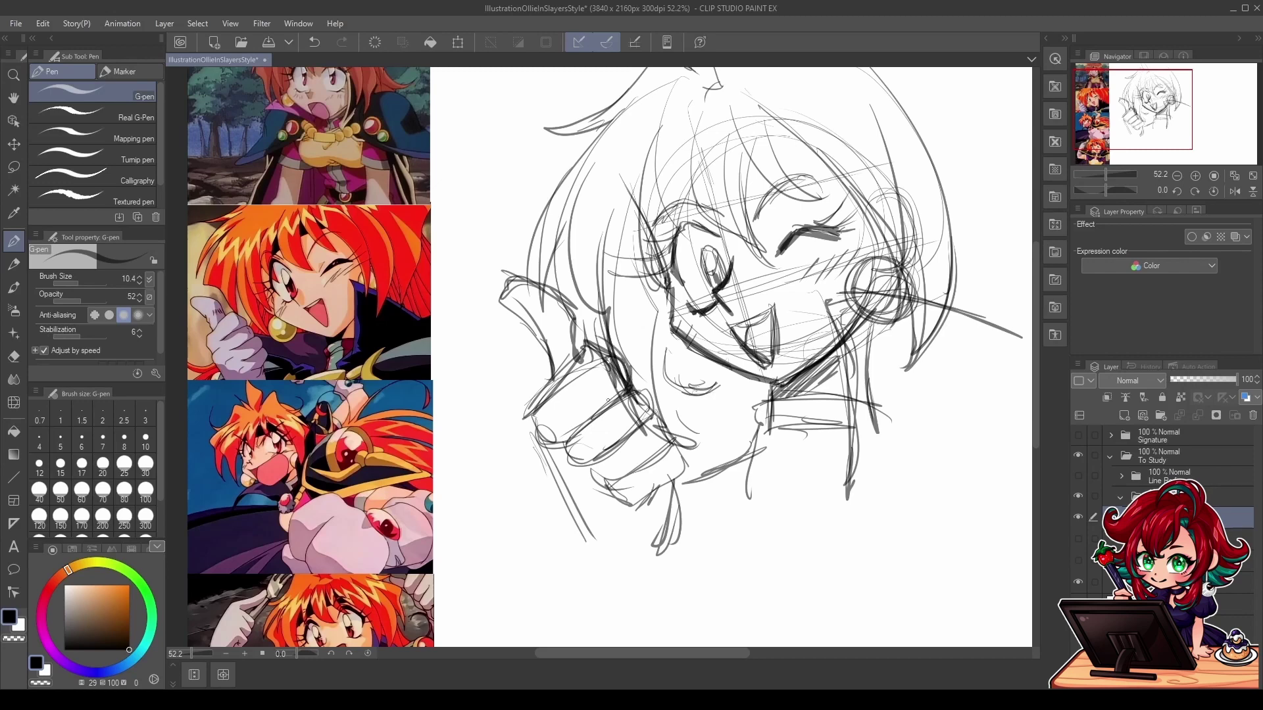
Step: Darken the line between the upper fingers and erase the hair and construction lines crossing the fist
{"action": "mouse_move", "coordinate": [621, 388]}
{"action": "left_mouse_down"}
{"action": "mouse_move", "coordinate": [586, 421]}
{"action": "mouse_move", "coordinate": [596, 415]}
{"action": "left_mouse_up"}
{"action": "left_click_drag", "start_coordinate": [621, 389], "coordinate": [596, 417]}
{"action": "left_click", "coordinate": [13, 356]}
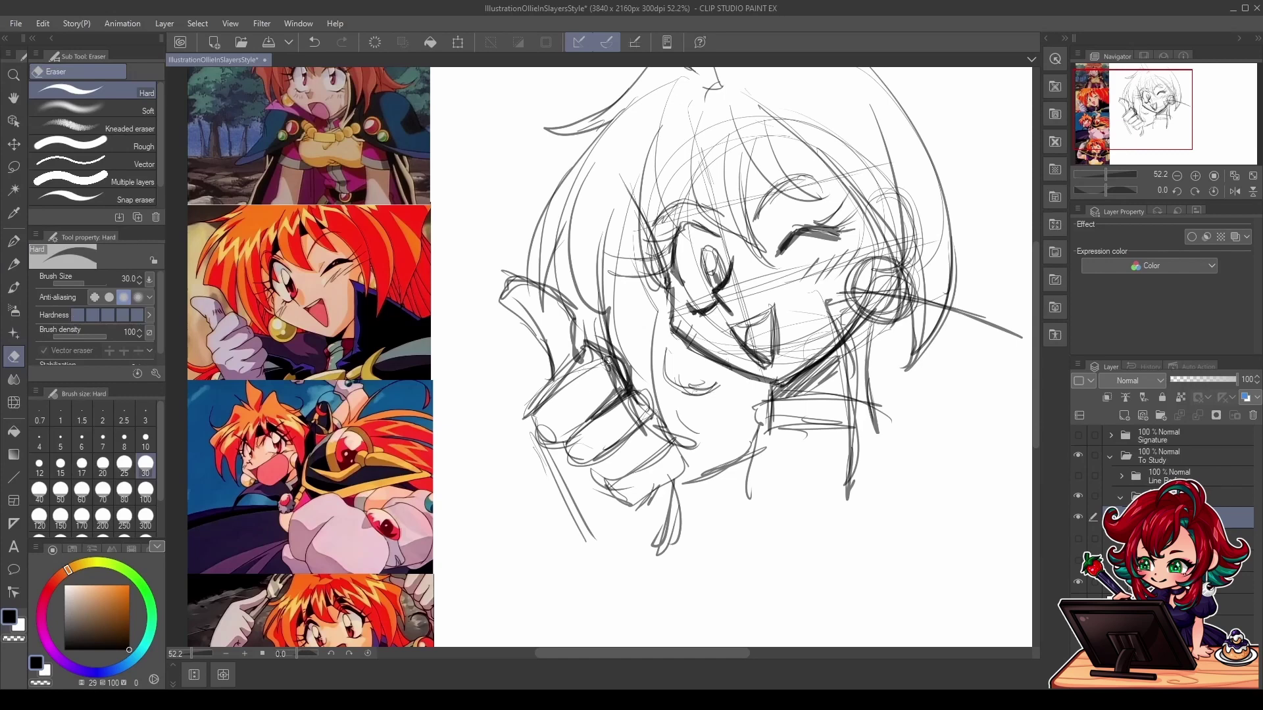
{"action": "mouse_move", "coordinate": [606, 360]}
{"action": "left_mouse_down"}
{"action": "mouse_move", "coordinate": [619, 379]}
{"action": "mouse_move", "coordinate": [615, 359]}
{"action": "mouse_move", "coordinate": [595, 400]}
{"action": "mouse_move", "coordinate": [625, 404]}
{"action": "mouse_move", "coordinate": [612, 418]}
{"action": "mouse_move", "coordinate": [635, 427]}
{"action": "mouse_move", "coordinate": [577, 470]}
{"action": "mouse_move", "coordinate": [635, 505]}
{"action": "left_mouse_up"}
Step: Redraw the lower contour of the fist and both wrist edges with heavier lines, and erase the excess outer wrist strokes
{"action": "key", "text": "p"}
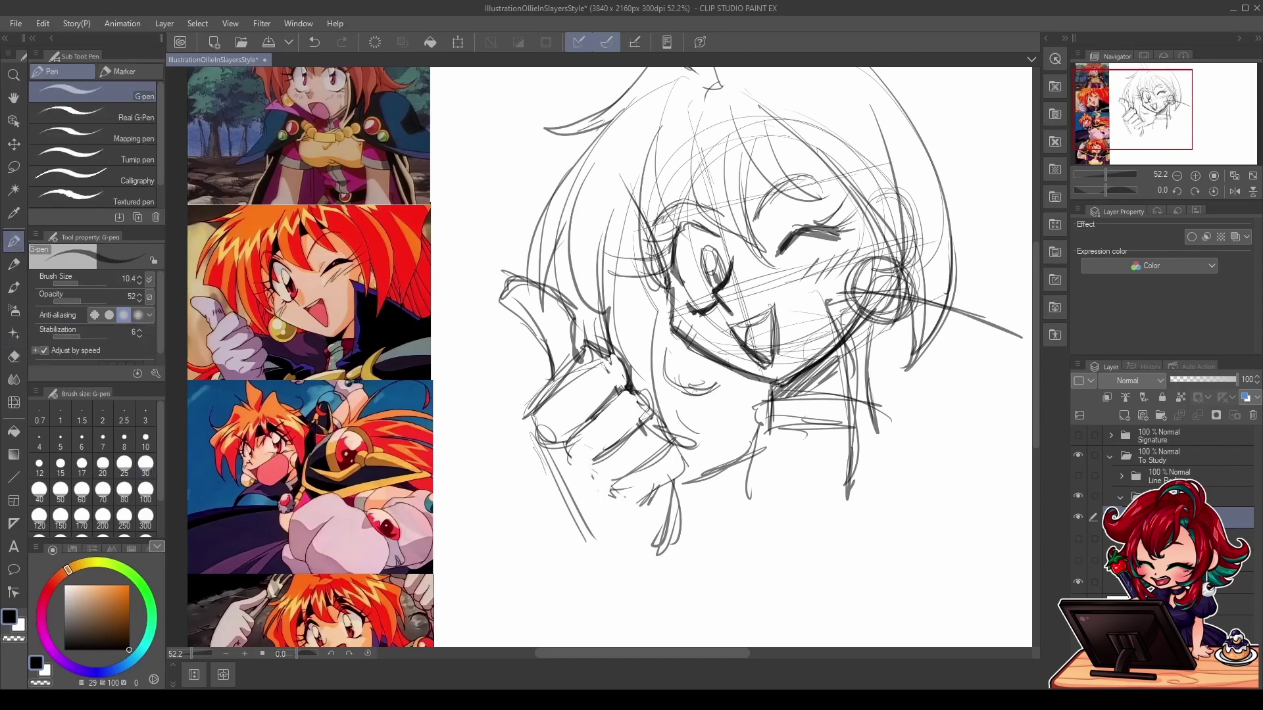
{"action": "left_click_drag", "start_coordinate": [541, 452], "coordinate": [641, 493]}
{"action": "mouse_move", "coordinate": [550, 453]}
{"action": "left_mouse_down"}
{"action": "mouse_move", "coordinate": [637, 493]}
{"action": "mouse_move", "coordinate": [588, 496]}
{"action": "mouse_move", "coordinate": [570, 472]}
{"action": "left_mouse_up"}
{"action": "mouse_move", "coordinate": [569, 472]}
{"action": "left_mouse_down"}
{"action": "mouse_move", "coordinate": [566, 445]}
{"action": "mouse_move", "coordinate": [623, 392]}
{"action": "mouse_move", "coordinate": [598, 462]}
{"action": "mouse_move", "coordinate": [670, 444]}
{"action": "mouse_move", "coordinate": [638, 509]}
{"action": "left_mouse_up"}
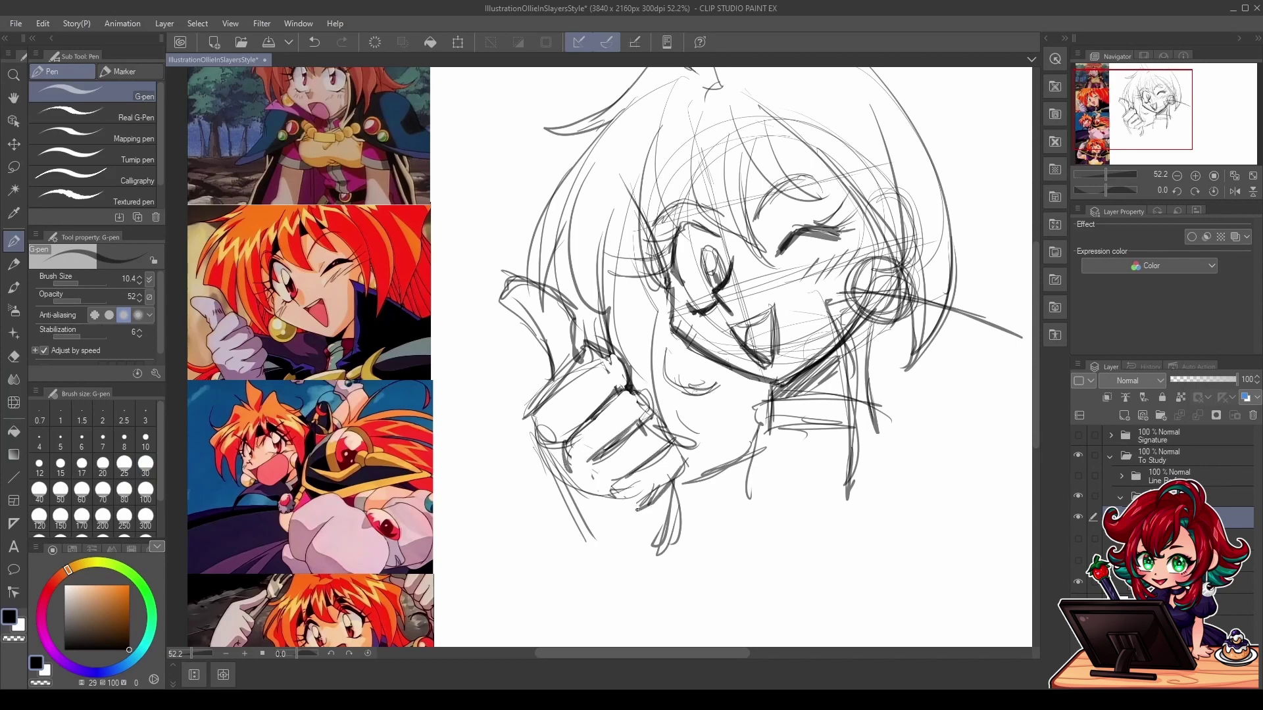
{"action": "mouse_move", "coordinate": [681, 466]}
{"action": "left_mouse_down"}
{"action": "mouse_move", "coordinate": [638, 509]}
{"action": "mouse_move", "coordinate": [667, 515]}
{"action": "mouse_move", "coordinate": [657, 546]}
{"action": "left_mouse_up"}
{"action": "left_click_drag", "start_coordinate": [534, 434], "coordinate": [579, 559]}
{"action": "mouse_move", "coordinate": [538, 409]}
{"action": "left_mouse_down"}
{"action": "mouse_move", "coordinate": [526, 433]}
{"action": "mouse_move", "coordinate": [564, 533]}
{"action": "left_mouse_up"}
{"action": "left_click_drag", "start_coordinate": [573, 462], "coordinate": [566, 531]}
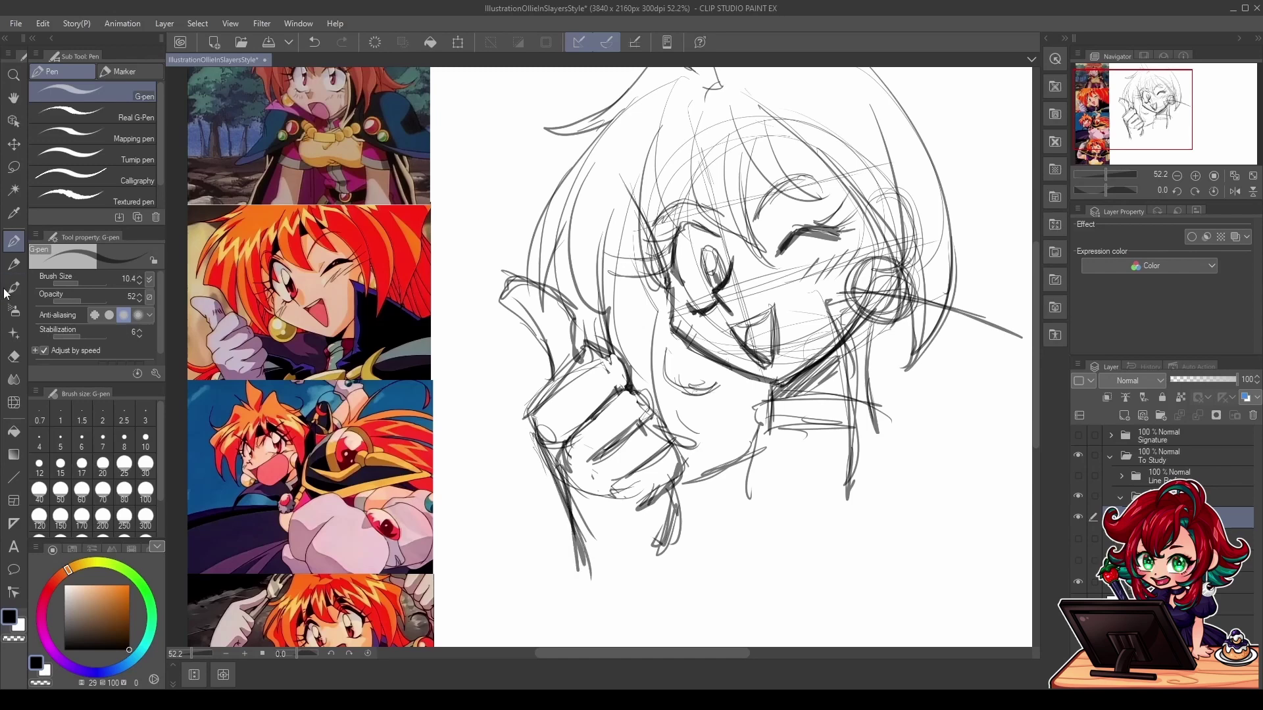
{"action": "left_click", "coordinate": [13, 357]}
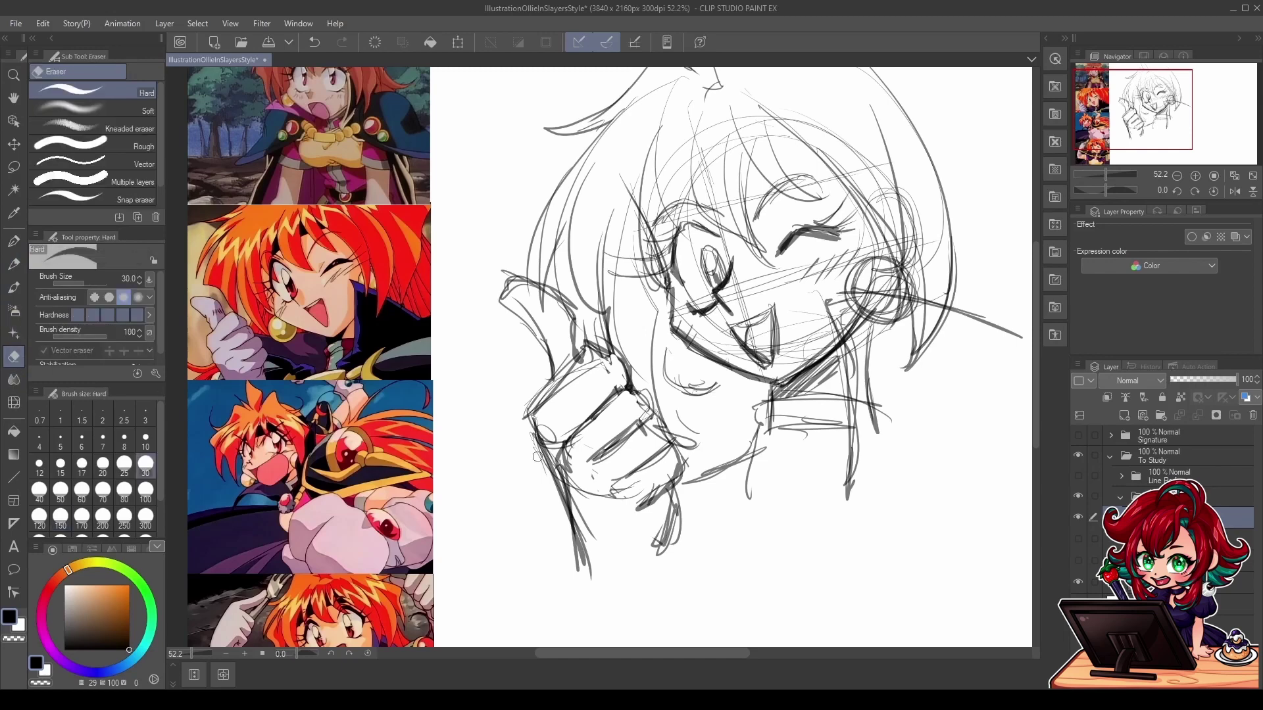
{"action": "left_click_drag", "start_coordinate": [558, 472], "coordinate": [587, 582]}
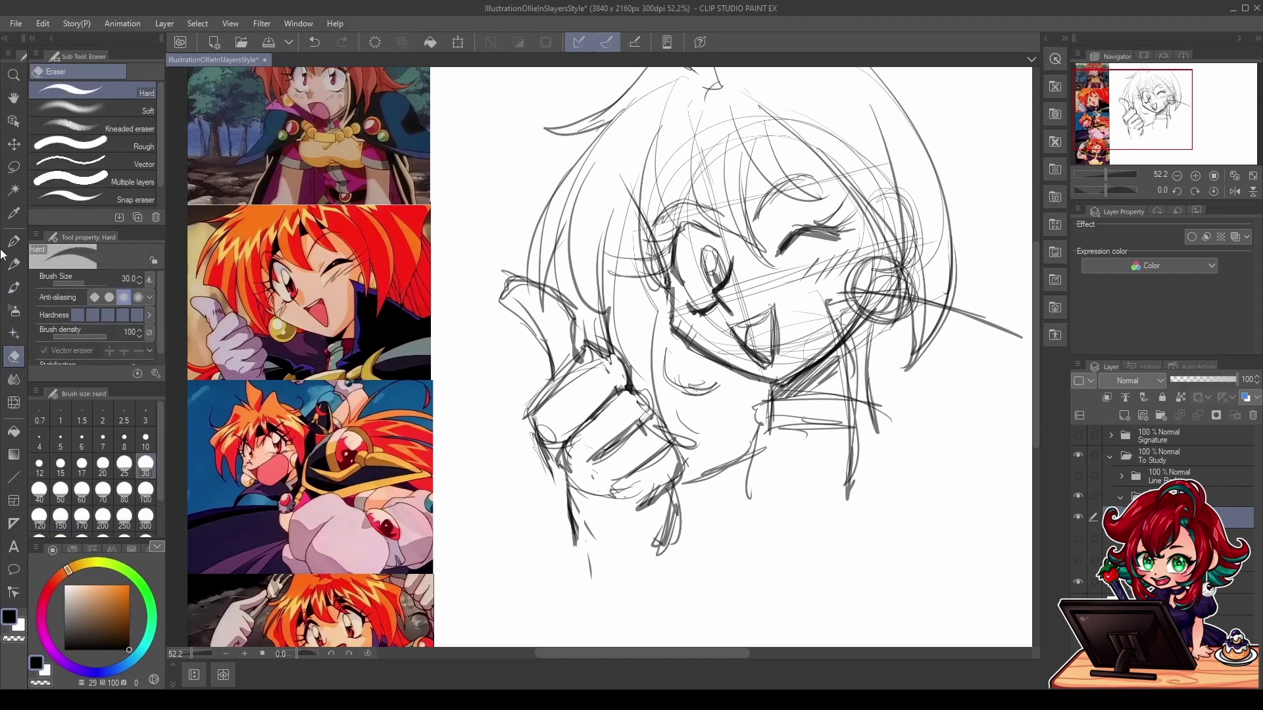
Step: Darken the outer wrist edge, and scale the lassoed thumbs-up hand down slightly
{"action": "left_click", "coordinate": [14, 241]}
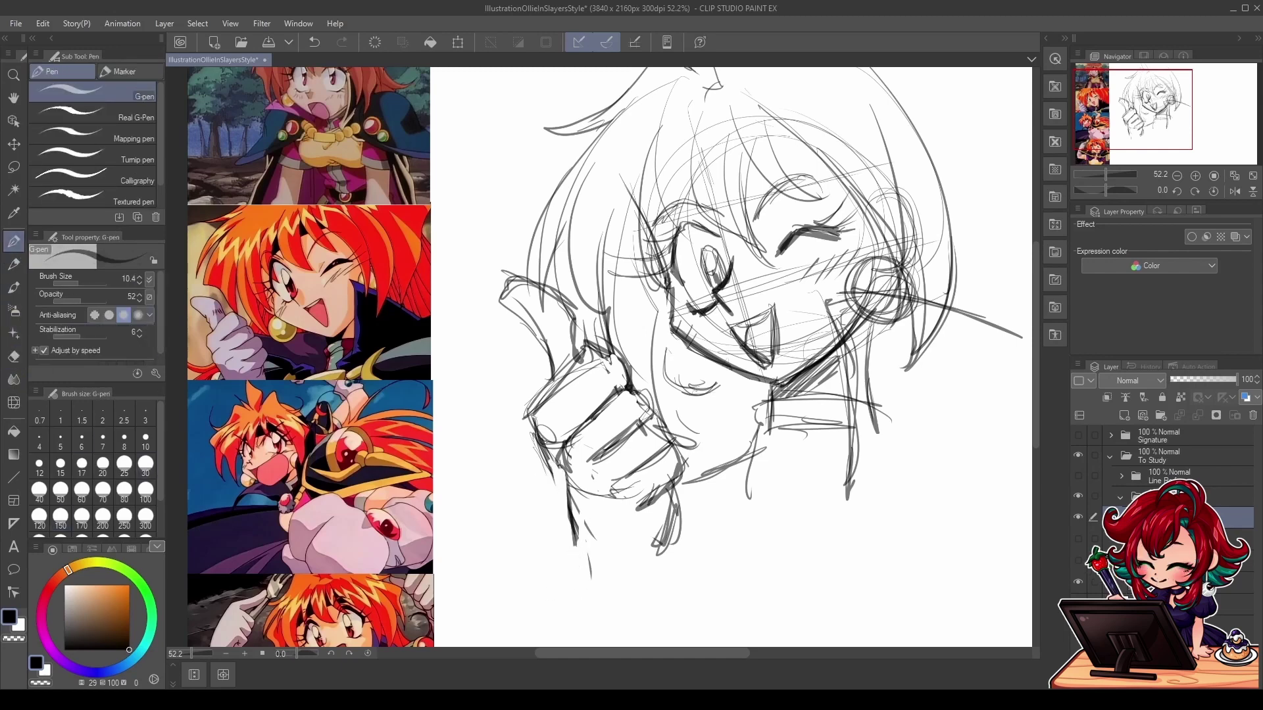
{"action": "left_click_drag", "start_coordinate": [545, 437], "coordinate": [574, 572]}
{"action": "left_click", "coordinate": [14, 166]}
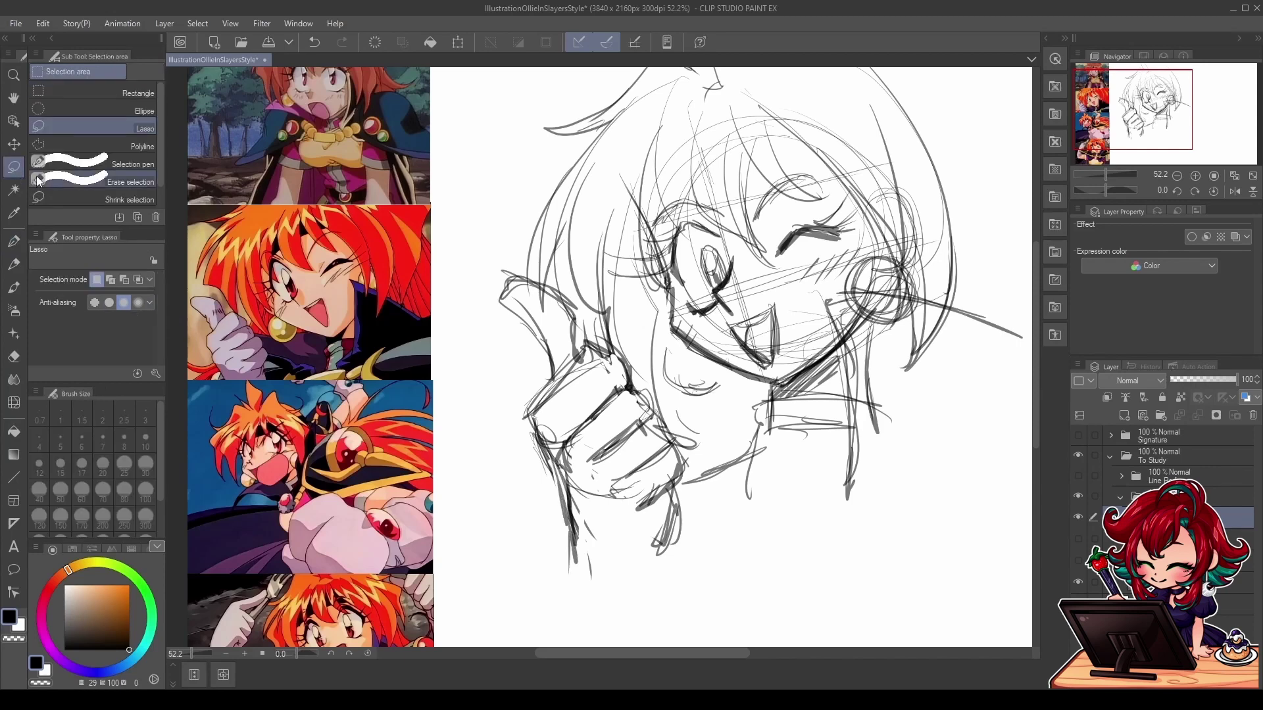
{"action": "mouse_move", "coordinate": [515, 254]}
{"action": "left_mouse_down"}
{"action": "mouse_move", "coordinate": [653, 590]}
{"action": "mouse_move", "coordinate": [685, 493]}
{"action": "mouse_move", "coordinate": [582, 299]}
{"action": "mouse_move", "coordinate": [526, 271]}
{"action": "left_mouse_up"}
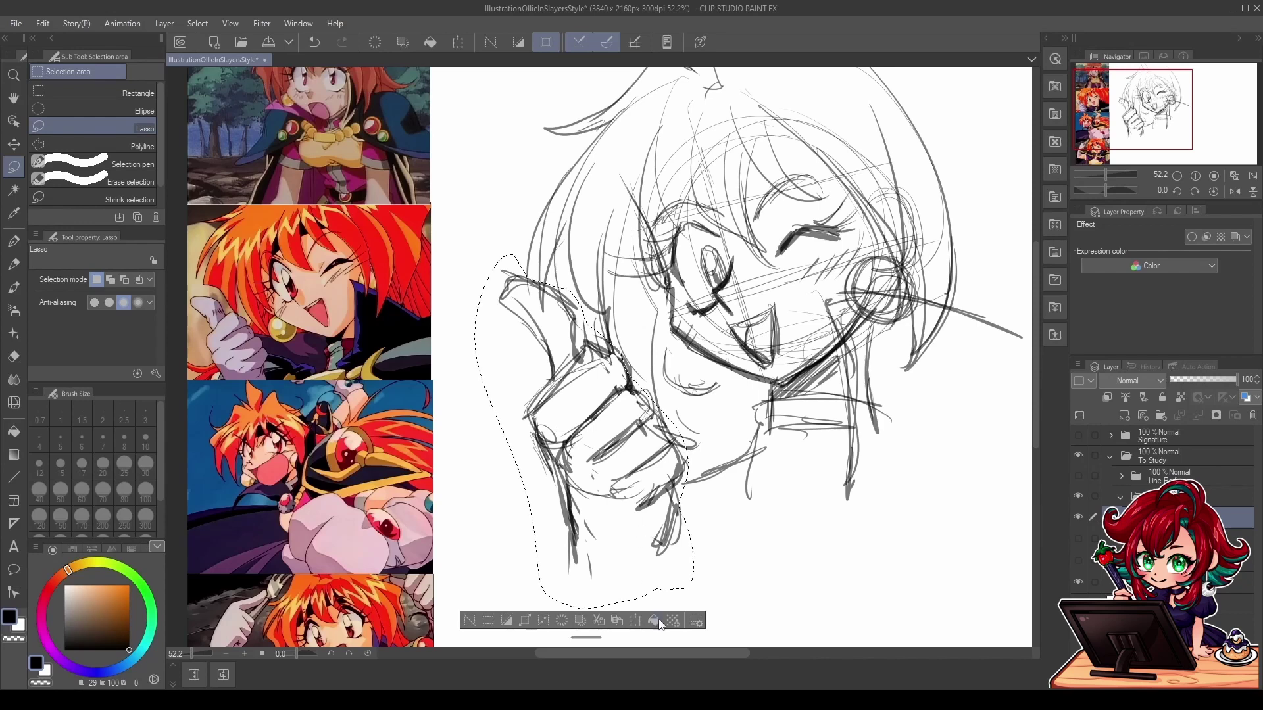
{"action": "left_click", "coordinate": [635, 620]}
{"action": "left_click_drag", "start_coordinate": [664, 556], "coordinate": [657, 546]}
{"action": "left_click_drag", "start_coordinate": [652, 515], "coordinate": [664, 544]}
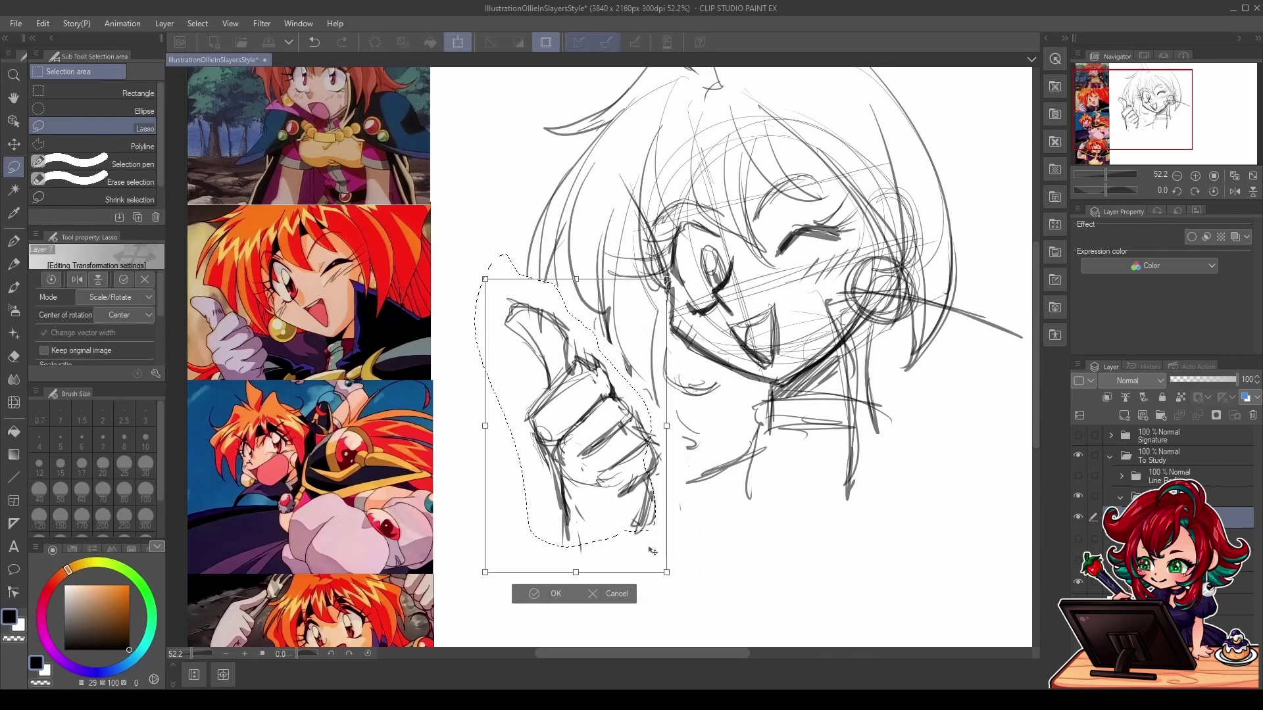
{"action": "left_click", "coordinate": [540, 597]}
{"action": "left_click", "coordinate": [460, 596]}
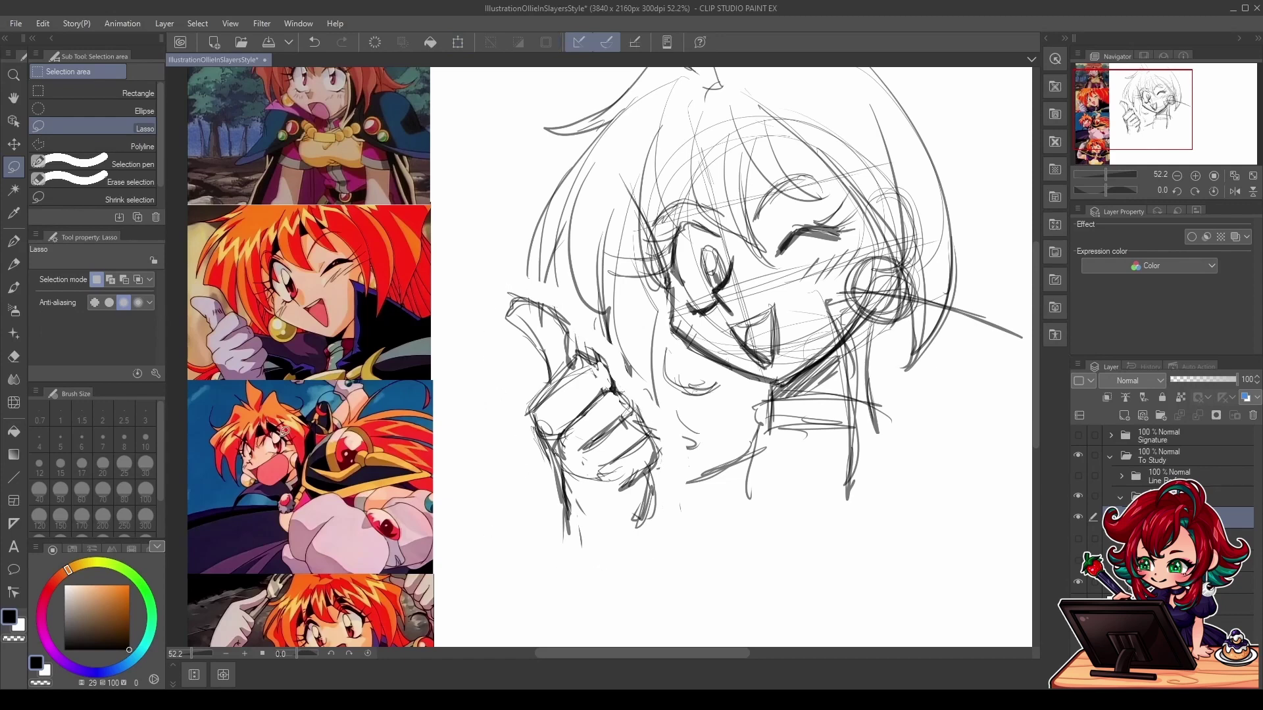
Step: Sketch a line from the thumb base to the earring and a pointed collar shape between the fist and neck
{"action": "left_click", "coordinate": [13, 242]}
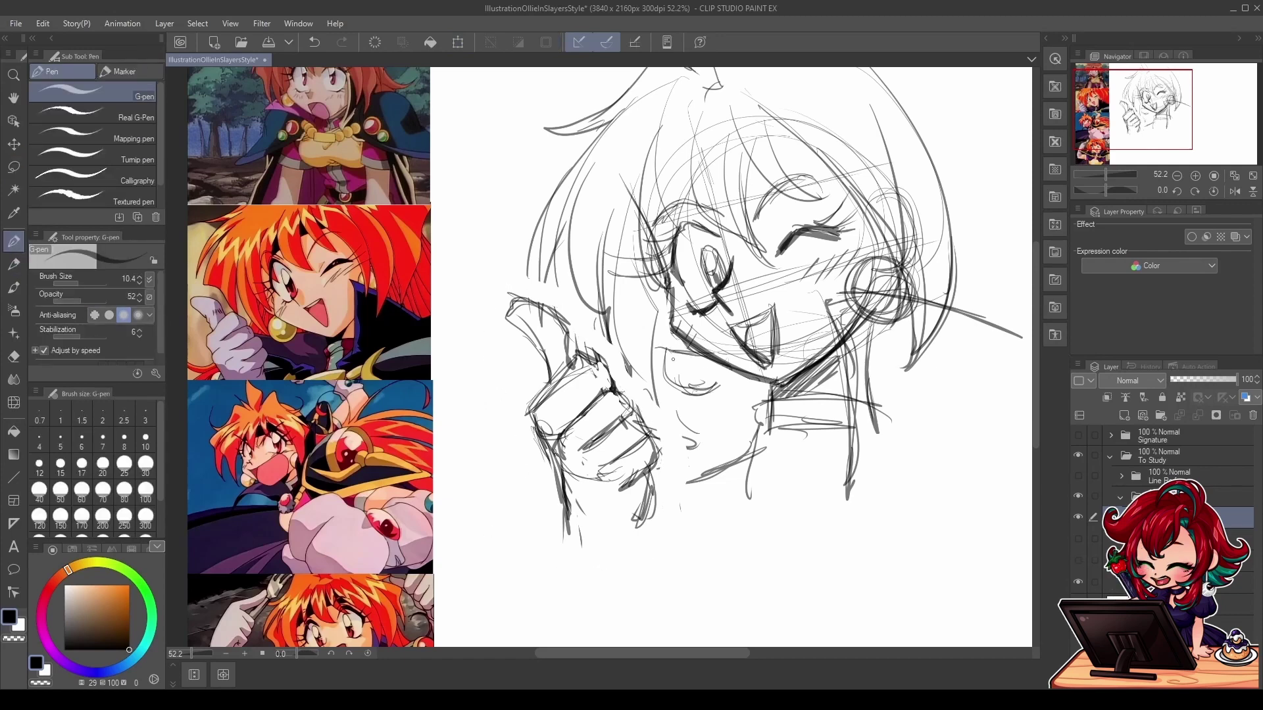
{"action": "mouse_move", "coordinate": [658, 334]}
{"action": "left_mouse_down"}
{"action": "mouse_move", "coordinate": [698, 387]}
{"action": "mouse_move", "coordinate": [595, 352]}
{"action": "left_mouse_up"}
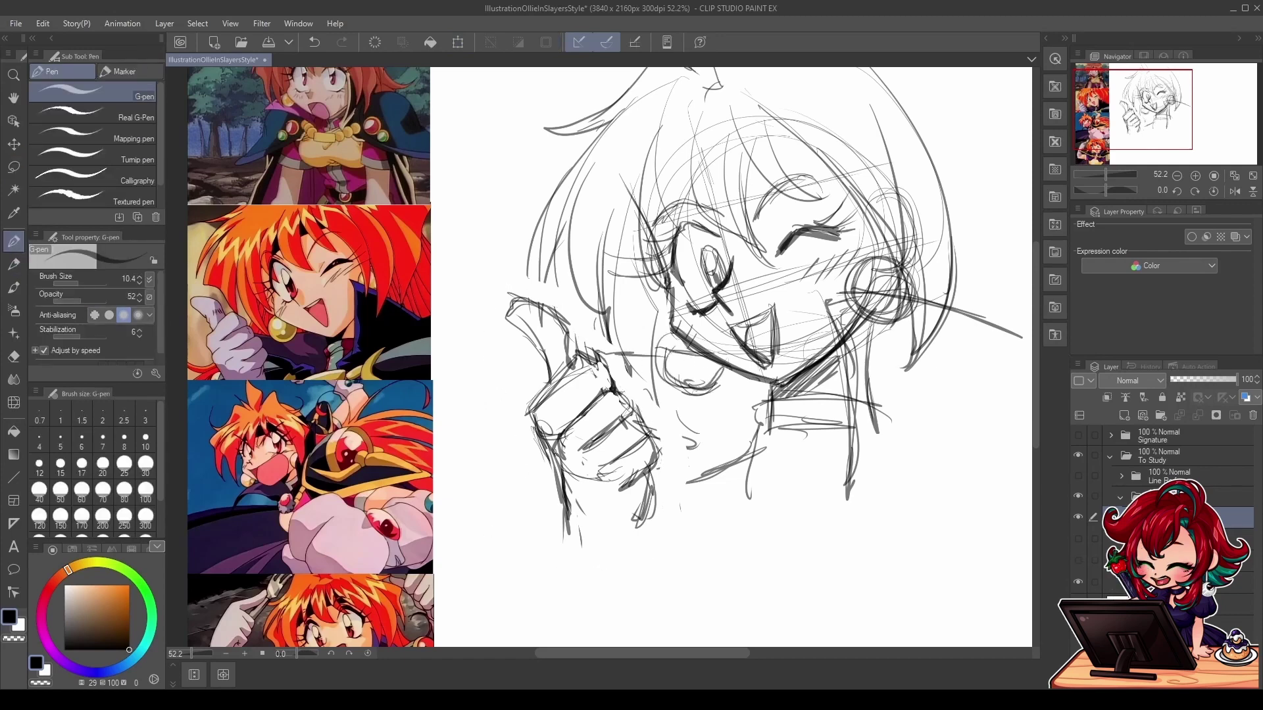
{"action": "mouse_move", "coordinate": [650, 429]}
{"action": "left_mouse_down"}
{"action": "mouse_move", "coordinate": [726, 476]}
{"action": "mouse_move", "coordinate": [724, 491]}
{"action": "left_mouse_up"}
{"action": "left_click_drag", "start_coordinate": [716, 426], "coordinate": [737, 478]}
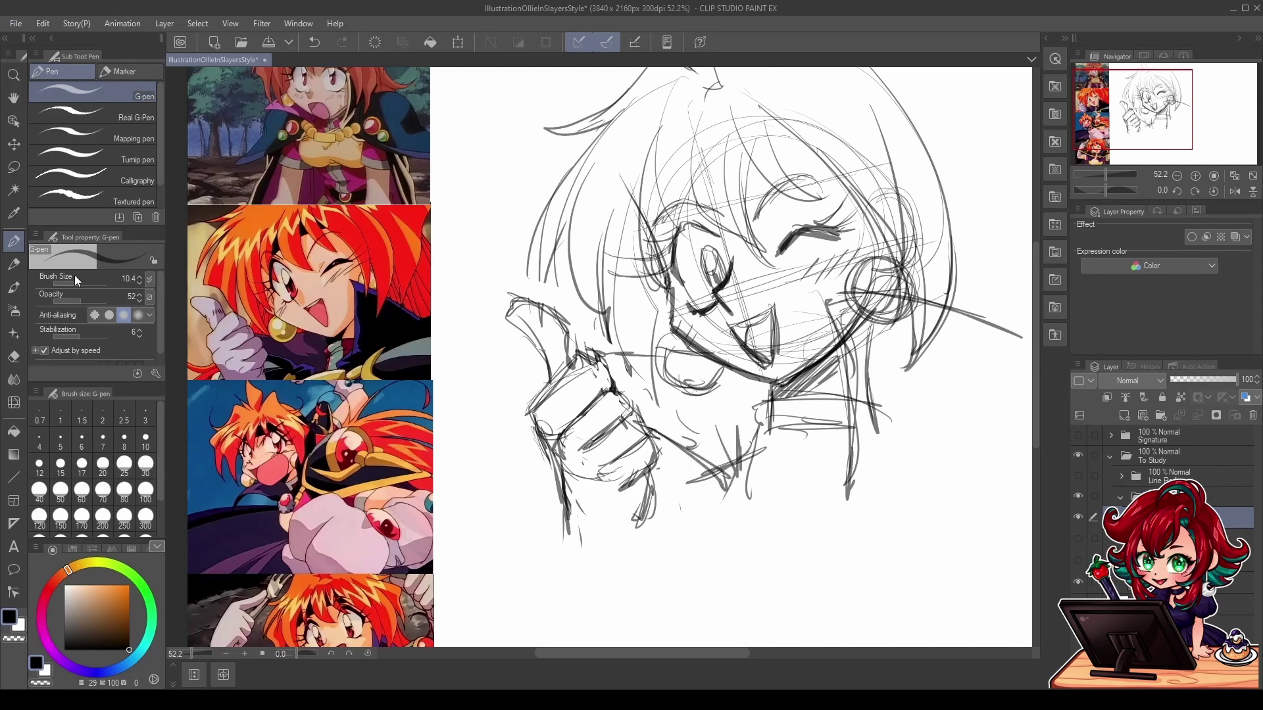
Step: Move the lassoed open mouth slightly toward the winking side and redraw its upper edge
{"action": "left_click", "coordinate": [13, 167]}
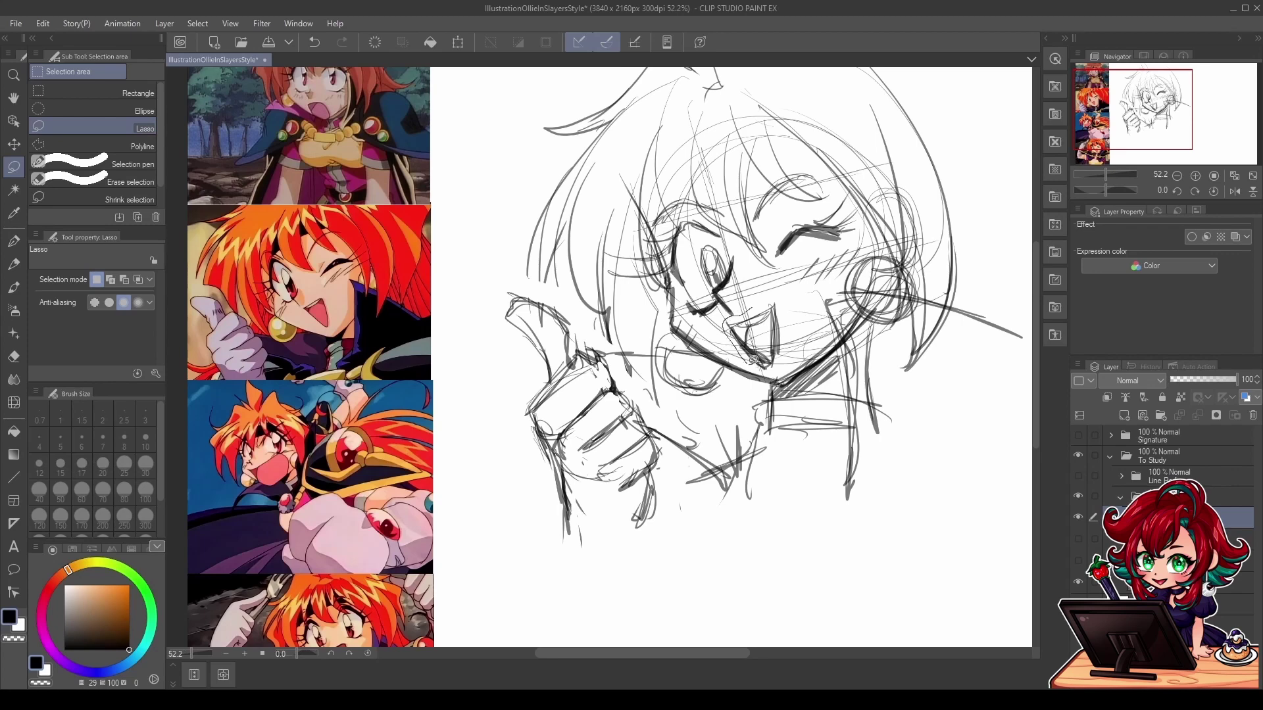
{"action": "mouse_move", "coordinate": [753, 360]}
{"action": "left_mouse_down"}
{"action": "mouse_move", "coordinate": [789, 307]}
{"action": "mouse_move", "coordinate": [779, 288]}
{"action": "left_mouse_up"}
{"action": "left_click", "coordinate": [803, 392]}
{"action": "left_click_drag", "start_coordinate": [778, 360], "coordinate": [783, 356]}
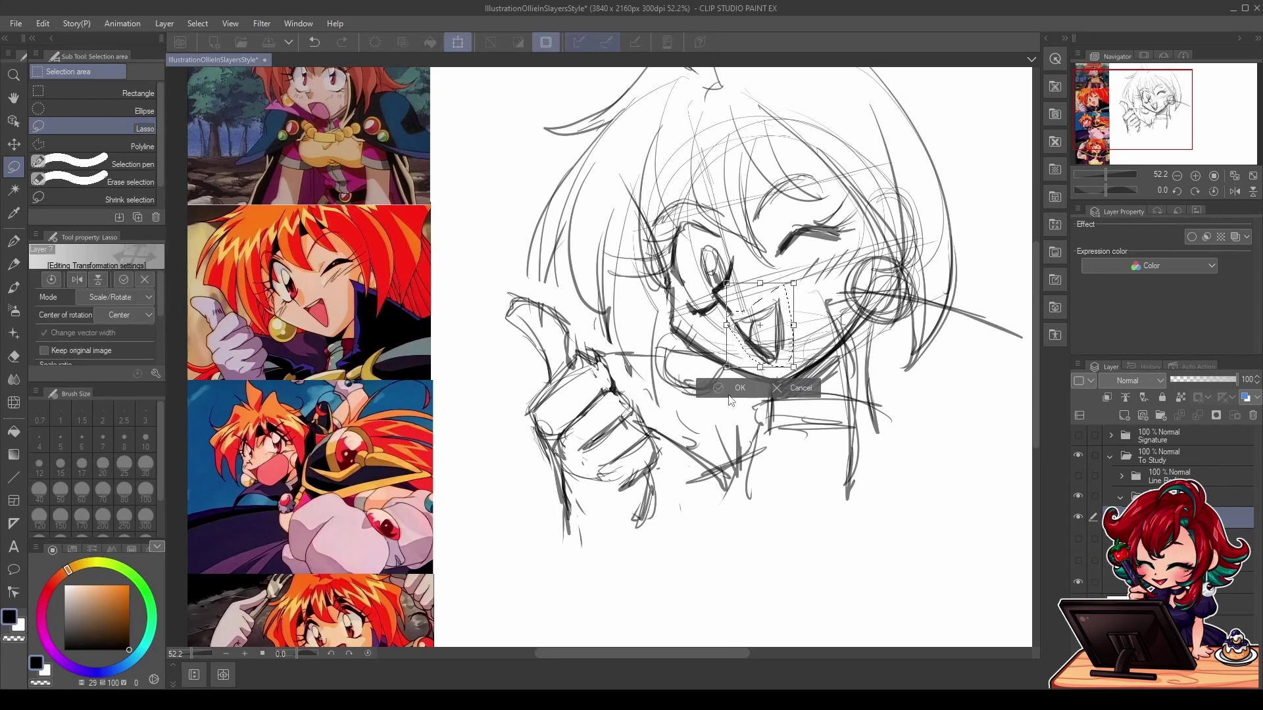
{"action": "left_click", "coordinate": [731, 390]}
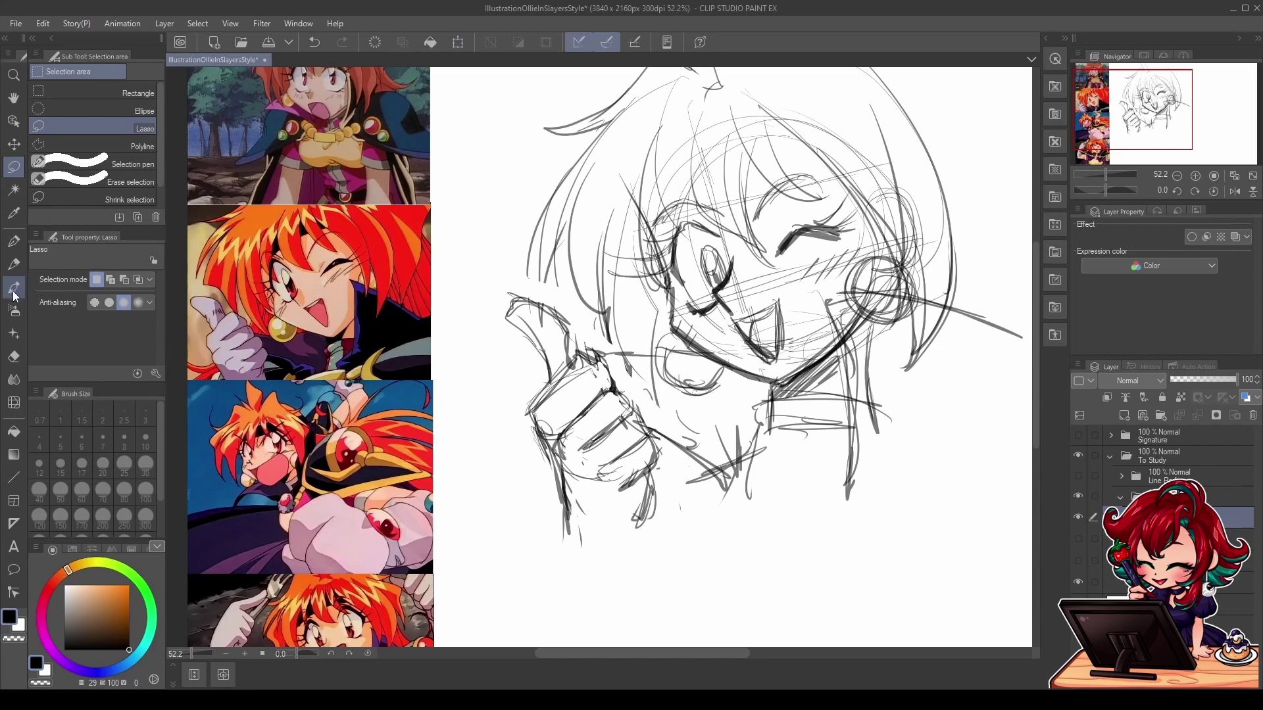
{"action": "left_click", "coordinate": [14, 356]}
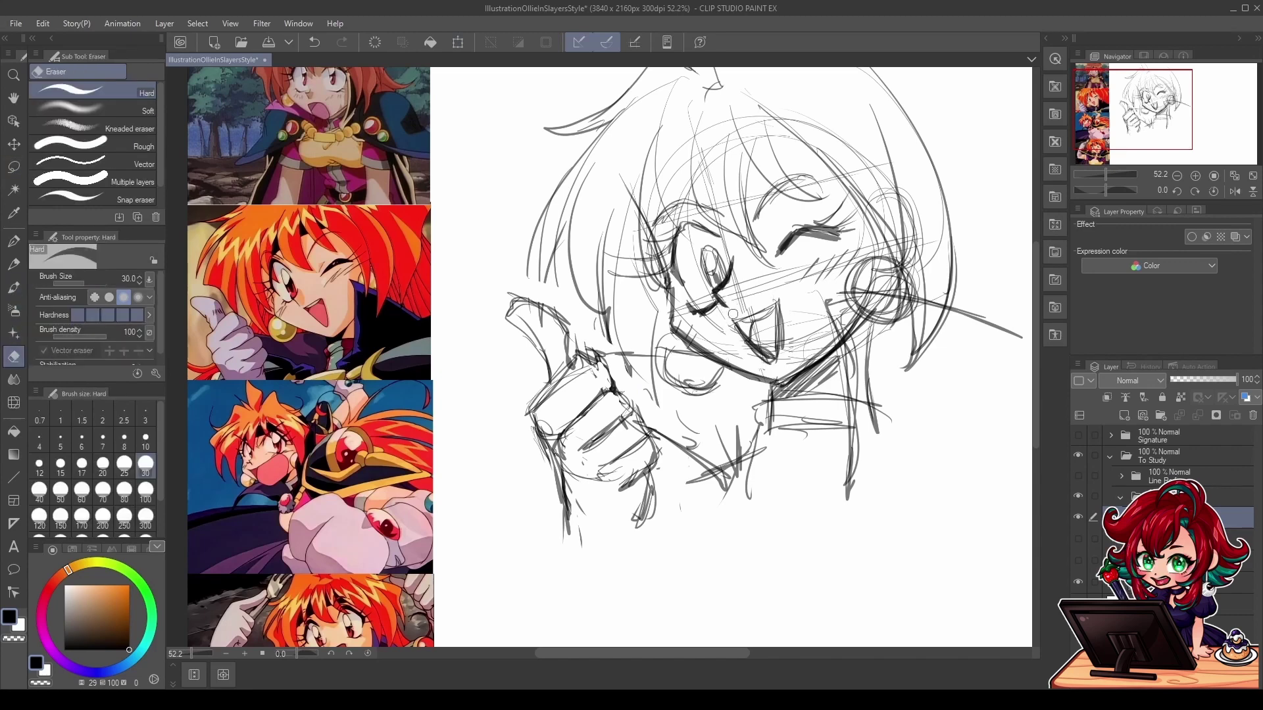
{"action": "left_click", "coordinate": [14, 242]}
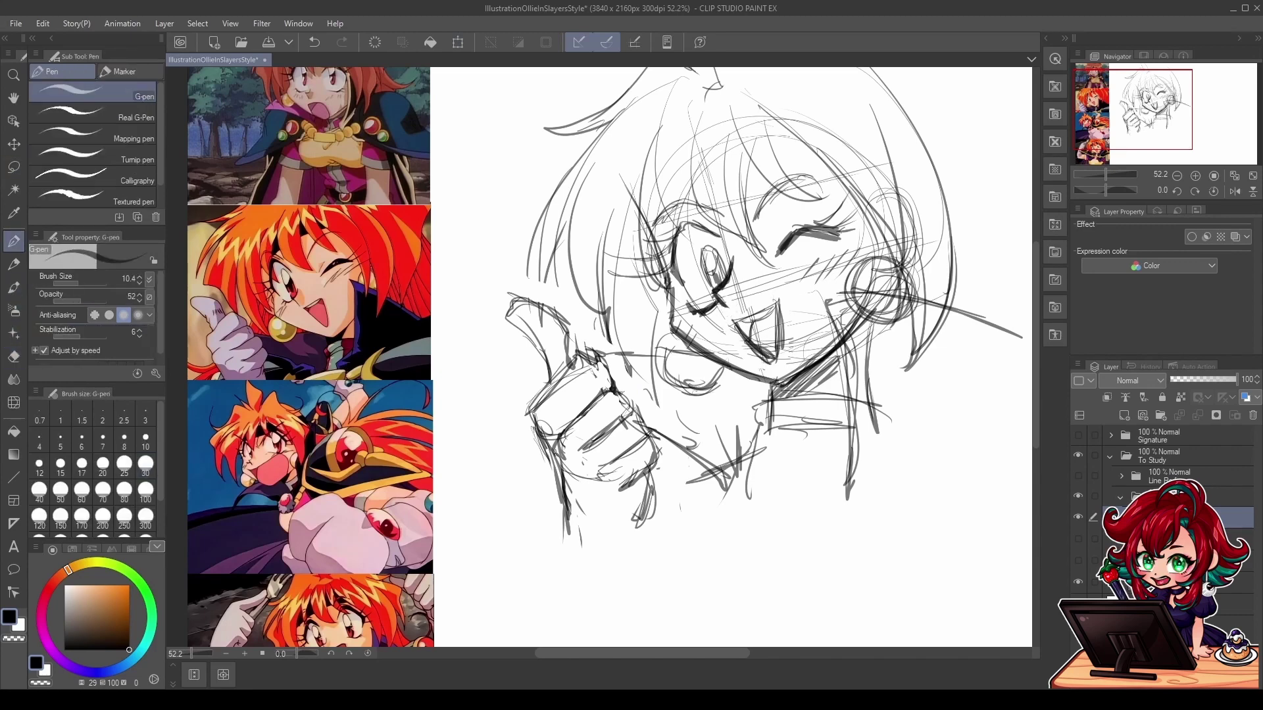
{"action": "left_click_drag", "start_coordinate": [757, 310], "coordinate": [732, 317]}
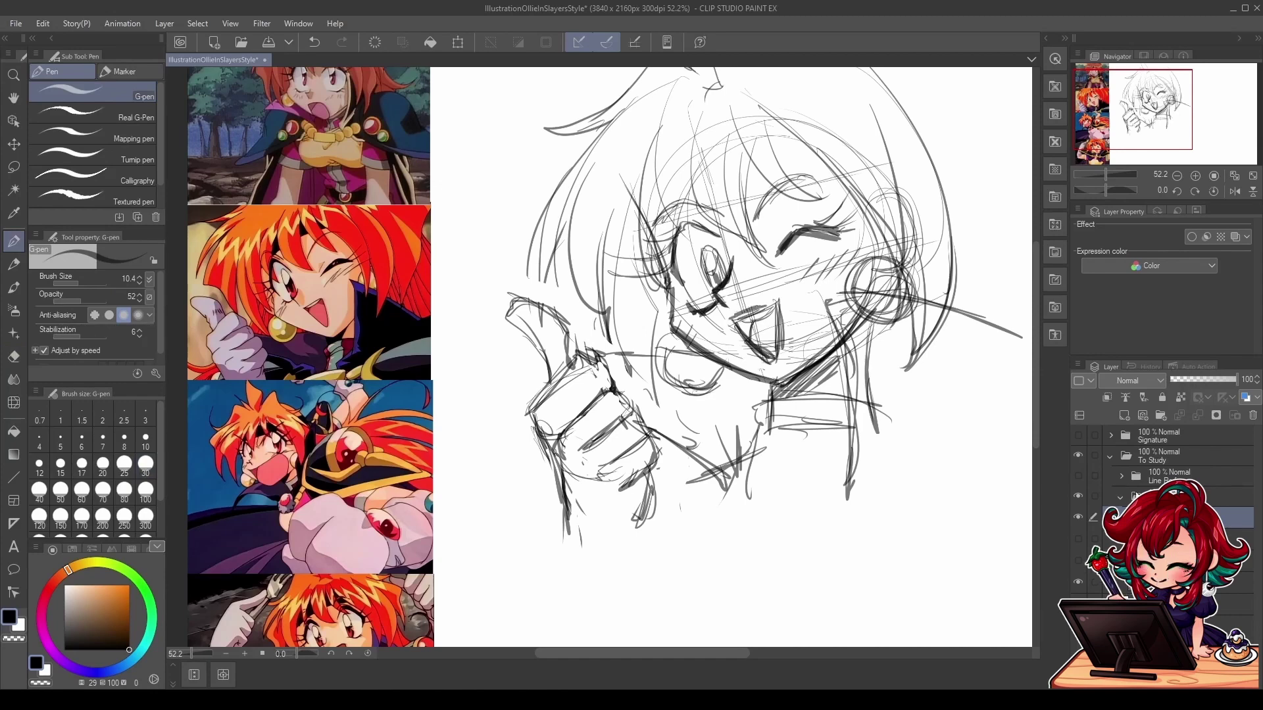
Step: Add a colour layer beneath the sketch and set the G-pen to orange (H17 S76 V100), opacity 100 and size 106.3
{"action": "left_click", "coordinate": [1183, 539]}
{"action": "left_click", "coordinate": [1124, 416]}
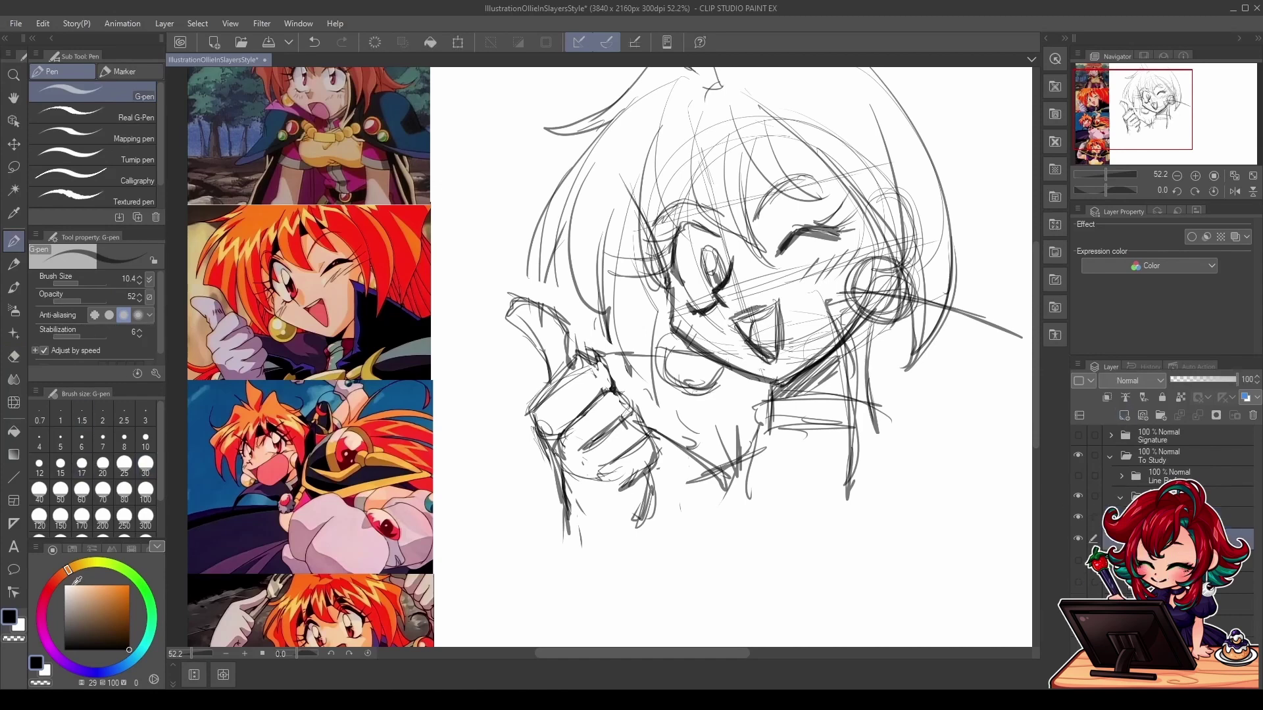
{"action": "left_click_drag", "start_coordinate": [67, 570], "coordinate": [58, 577]}
{"action": "left_click", "coordinate": [110, 583]}
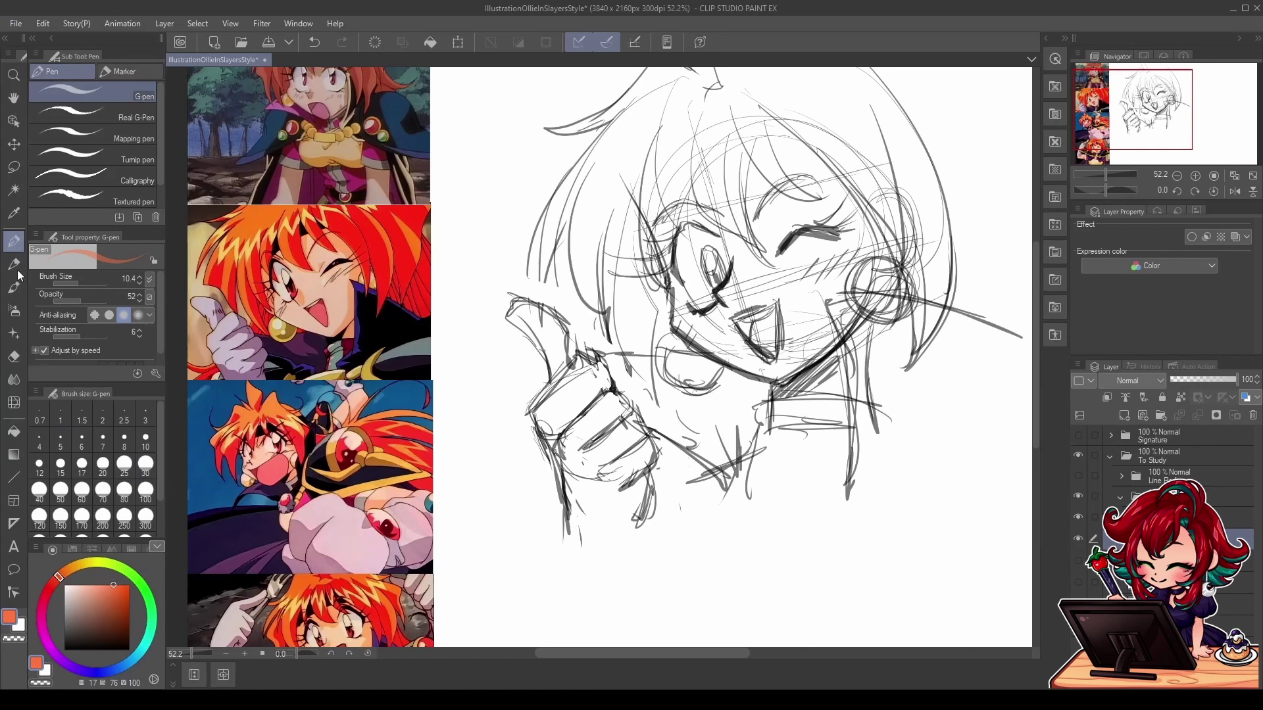
{"action": "left_click_drag", "start_coordinate": [83, 278], "coordinate": [84, 280]}
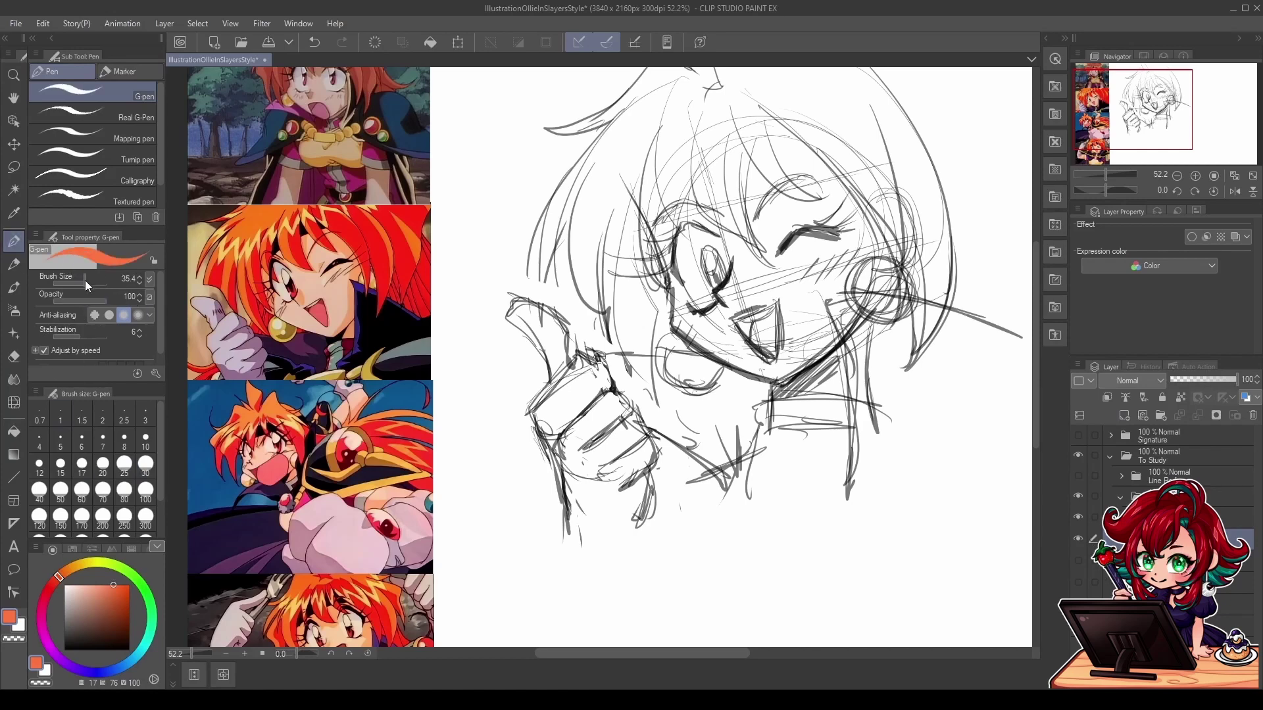
{"action": "left_click_drag", "start_coordinate": [639, 100], "coordinate": [596, 169]}
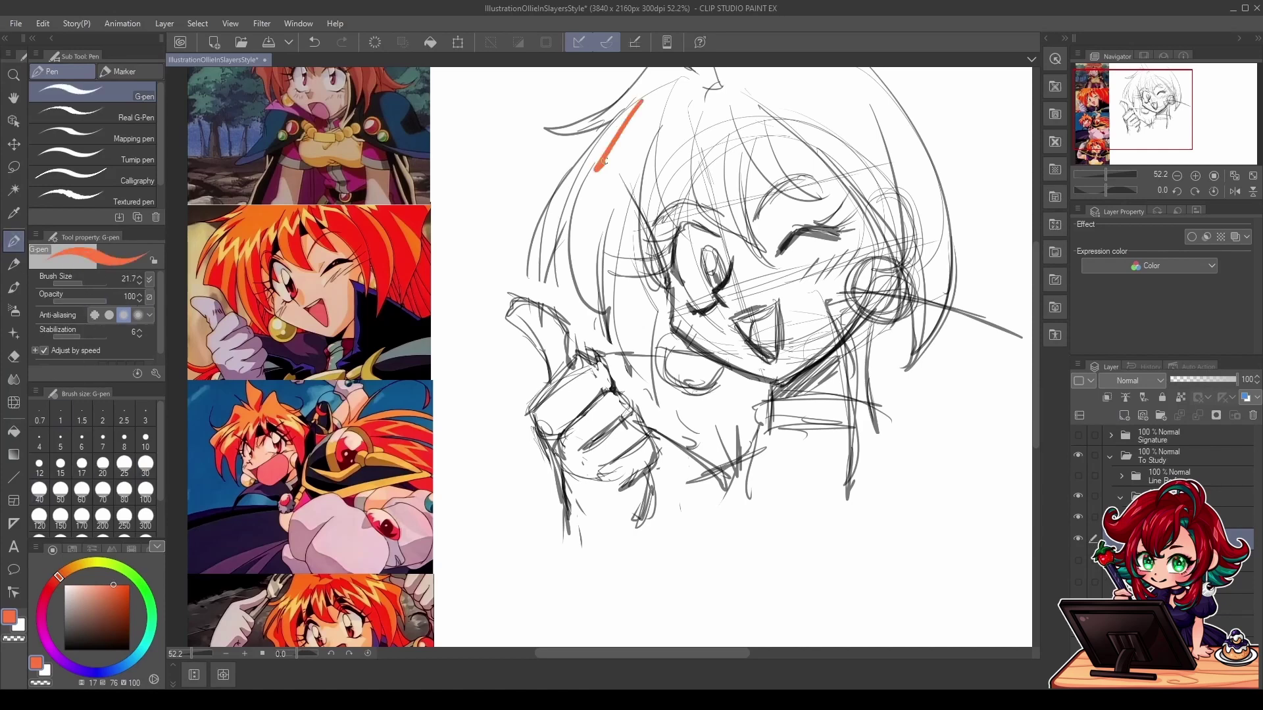
{"action": "left_click", "coordinate": [90, 282]}
Step: Block in the crown, fringe and both sides of the hair with flat orange
{"action": "left_click_drag", "start_coordinate": [651, 99], "coordinate": [571, 192]}
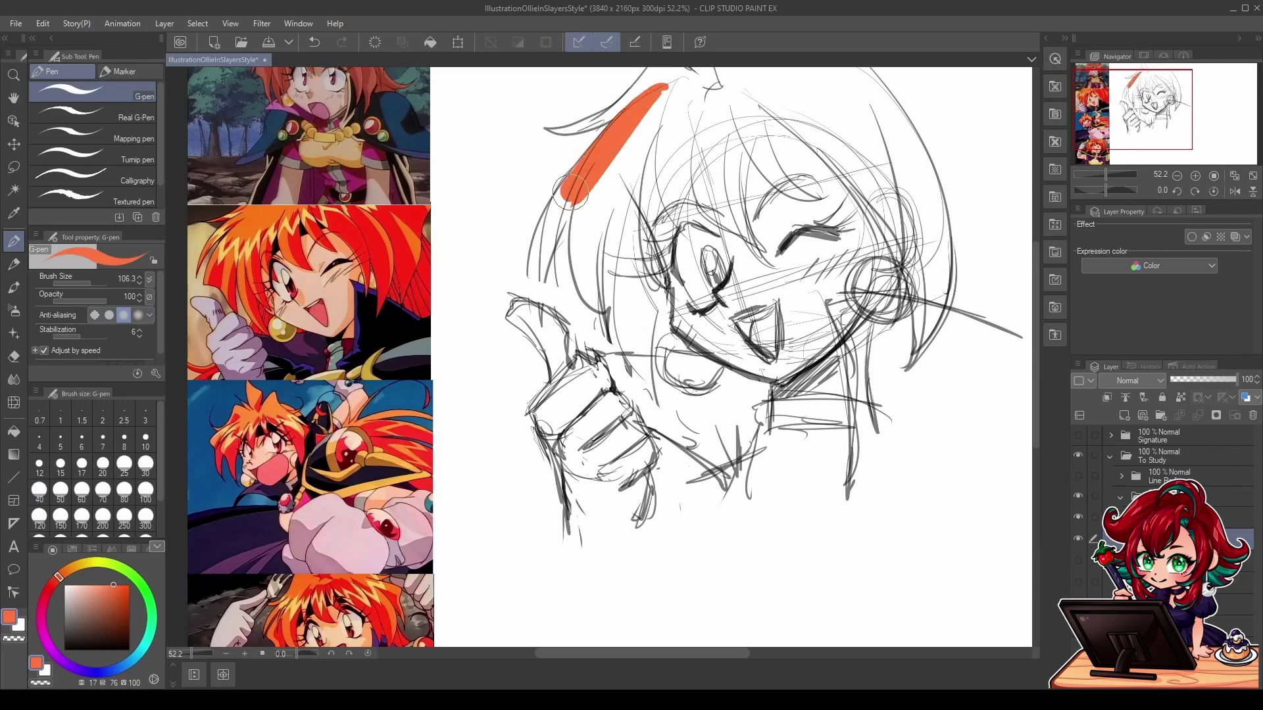
{"action": "mouse_move", "coordinate": [684, 82]}
{"action": "left_mouse_down"}
{"action": "mouse_move", "coordinate": [582, 223]}
{"action": "mouse_move", "coordinate": [599, 224]}
{"action": "mouse_move", "coordinate": [592, 313]}
{"action": "mouse_move", "coordinate": [641, 158]}
{"action": "mouse_move", "coordinate": [622, 325]}
{"action": "left_mouse_up"}
{"action": "mouse_move", "coordinate": [701, 131]}
{"action": "left_mouse_down"}
{"action": "mouse_move", "coordinate": [661, 204]}
{"action": "mouse_move", "coordinate": [665, 230]}
{"action": "mouse_move", "coordinate": [678, 227]}
{"action": "left_mouse_up"}
{"action": "mouse_move", "coordinate": [720, 98]}
{"action": "left_mouse_down"}
{"action": "mouse_move", "coordinate": [729, 213]}
{"action": "mouse_move", "coordinate": [750, 231]}
{"action": "mouse_move", "coordinate": [714, 210]}
{"action": "mouse_move", "coordinate": [803, 198]}
{"action": "left_mouse_up"}
{"action": "left_click_drag", "start_coordinate": [792, 98], "coordinate": [941, 276]}
{"action": "left_click_drag", "start_coordinate": [809, 108], "coordinate": [934, 289]}
{"action": "left_click_drag", "start_coordinate": [908, 158], "coordinate": [931, 328]}
{"action": "left_click_drag", "start_coordinate": [849, 86], "coordinate": [921, 197]}
{"action": "mouse_move", "coordinate": [789, 83]}
{"action": "left_mouse_down"}
{"action": "mouse_move", "coordinate": [848, 145]}
{"action": "mouse_move", "coordinate": [784, 89]}
{"action": "mouse_move", "coordinate": [697, 113]}
{"action": "left_mouse_up"}
{"action": "mouse_move", "coordinate": [707, 93]}
{"action": "left_mouse_down"}
{"action": "mouse_move", "coordinate": [799, 86]}
{"action": "mouse_move", "coordinate": [674, 142]}
{"action": "left_mouse_up"}
Step: Extend the orange base into the flicked-out lock, the outer far-side strands and the sidelocks beside the face
{"action": "left_click_drag", "start_coordinate": [1175, 109], "coordinate": [1178, 98]}
{"action": "mouse_move", "coordinate": [660, 121]}
{"action": "left_mouse_down"}
{"action": "mouse_move", "coordinate": [679, 156]}
{"action": "mouse_move", "coordinate": [635, 150]}
{"action": "mouse_move", "coordinate": [534, 214]}
{"action": "left_mouse_up"}
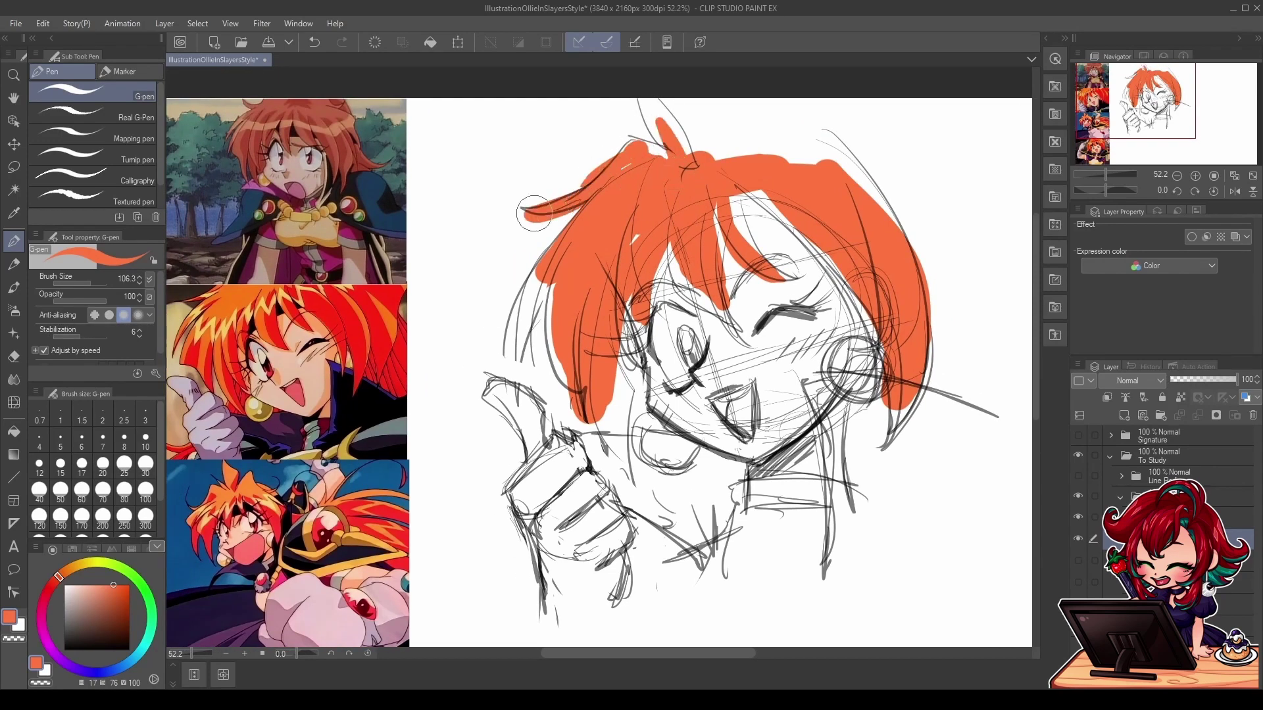
{"action": "left_click_drag", "start_coordinate": [546, 263], "coordinate": [527, 365]}
{"action": "left_click_drag", "start_coordinate": [562, 289], "coordinate": [553, 403]}
{"action": "mouse_move", "coordinate": [648, 329]}
{"action": "left_mouse_down"}
{"action": "mouse_move", "coordinate": [602, 436]}
{"action": "mouse_move", "coordinate": [635, 439]}
{"action": "left_mouse_up"}
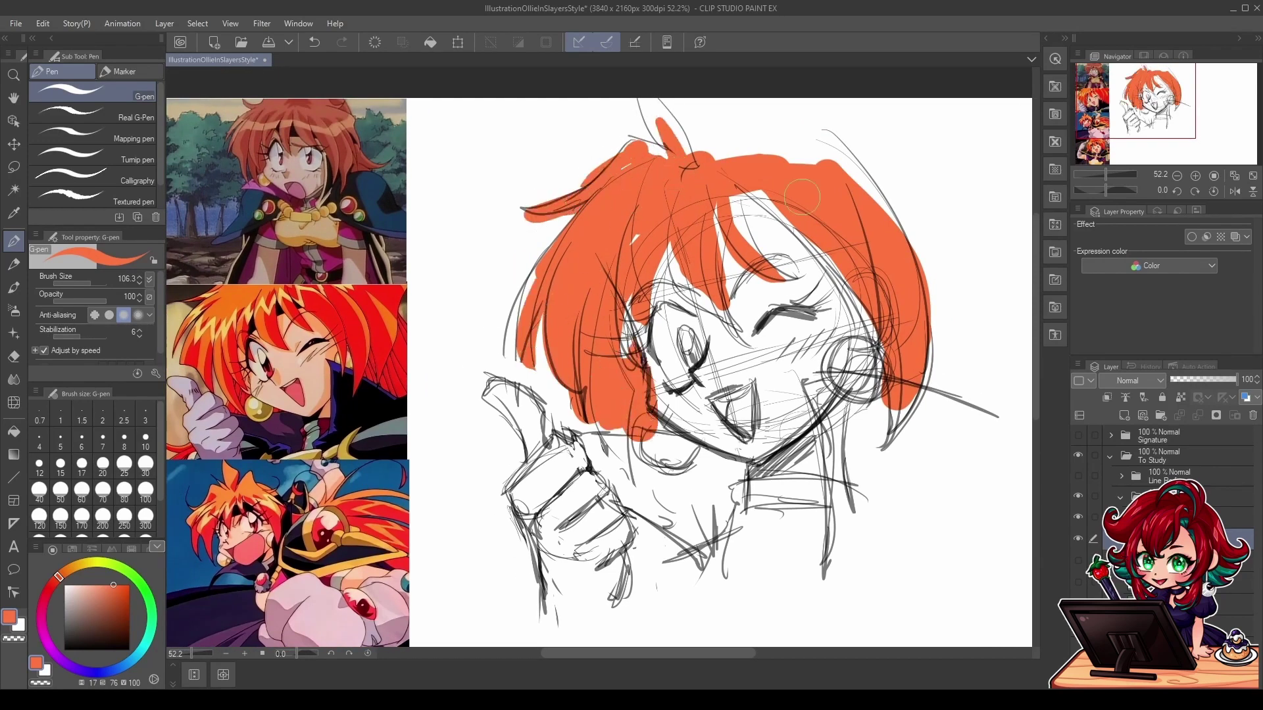
{"action": "left_click_drag", "start_coordinate": [871, 308], "coordinate": [863, 382]}
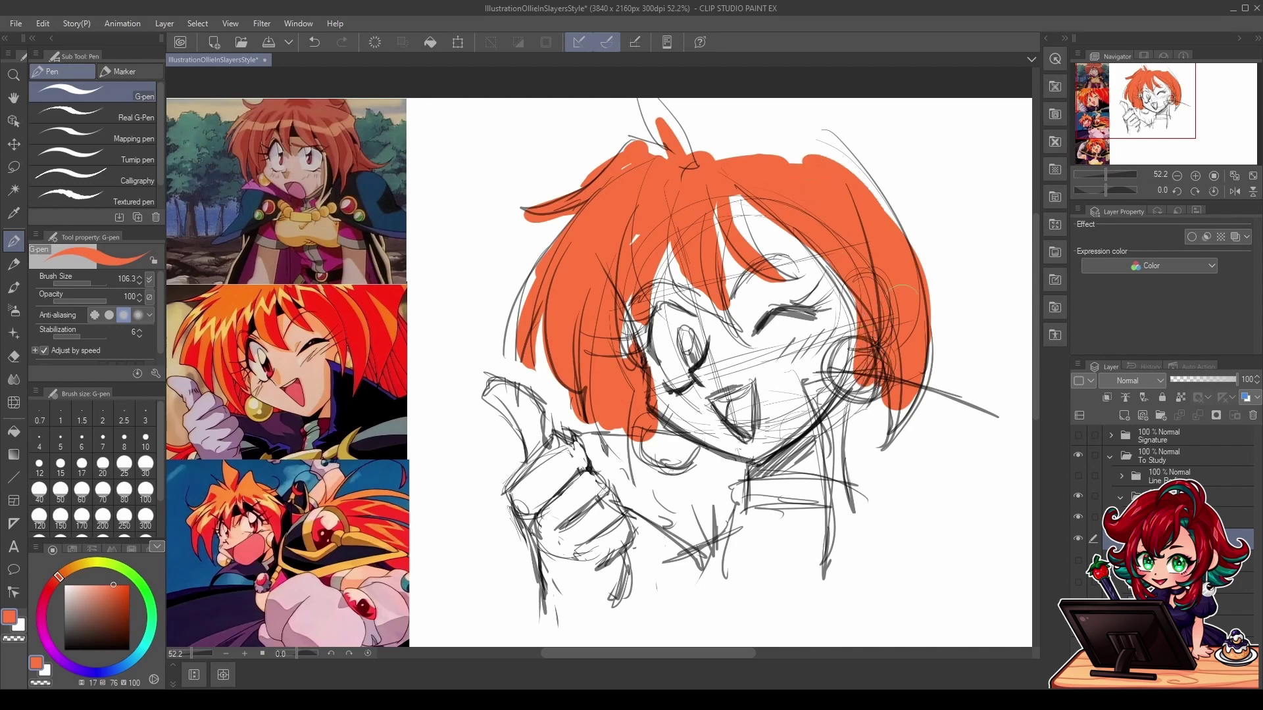
Step: Try deeper red shadow tones with test strokes on the hair beside the winking eye
{"action": "left_click", "coordinate": [54, 583]}
{"action": "left_click", "coordinate": [130, 585]}
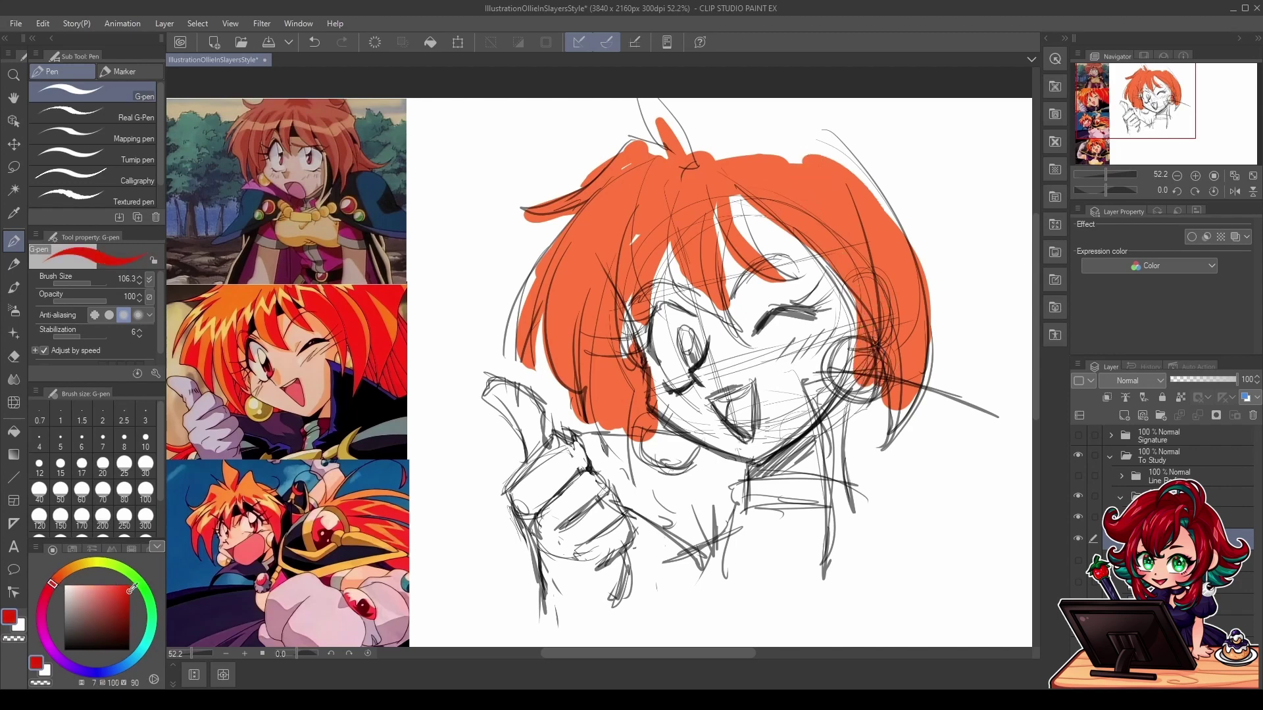
{"action": "left_click_drag", "start_coordinate": [834, 229], "coordinate": [872, 289]}
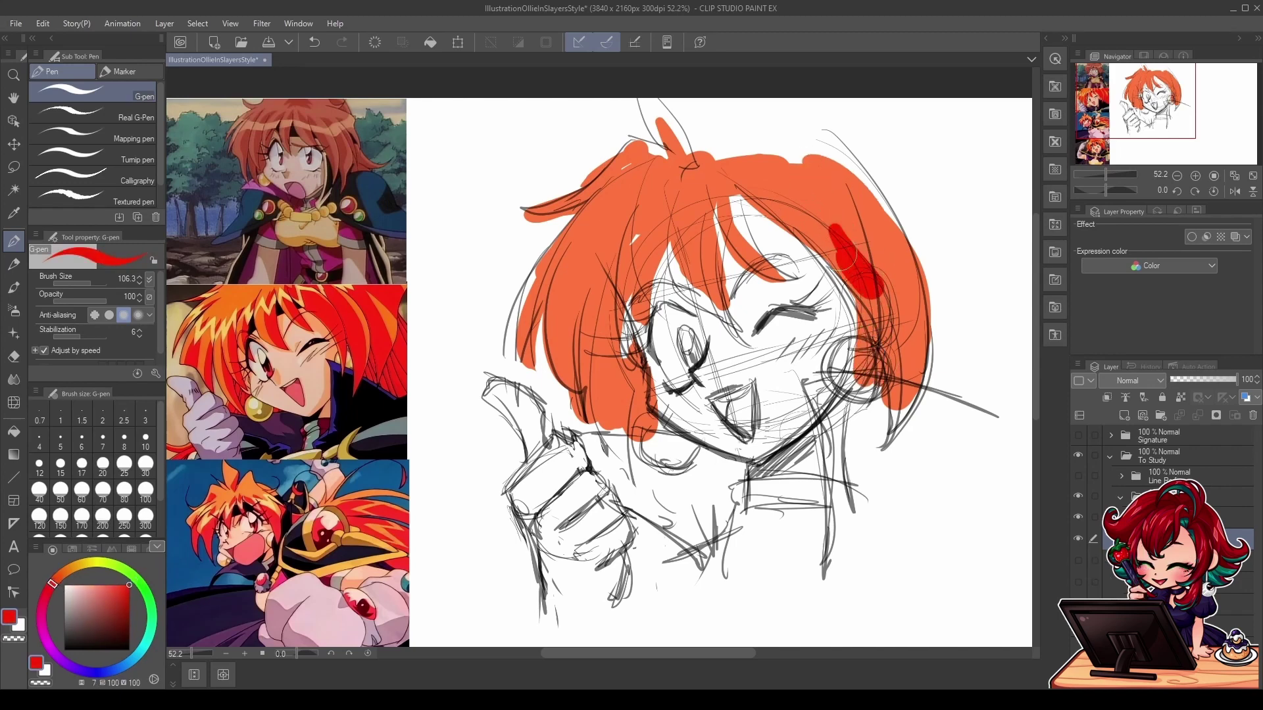
{"action": "left_click", "coordinate": [57, 578]}
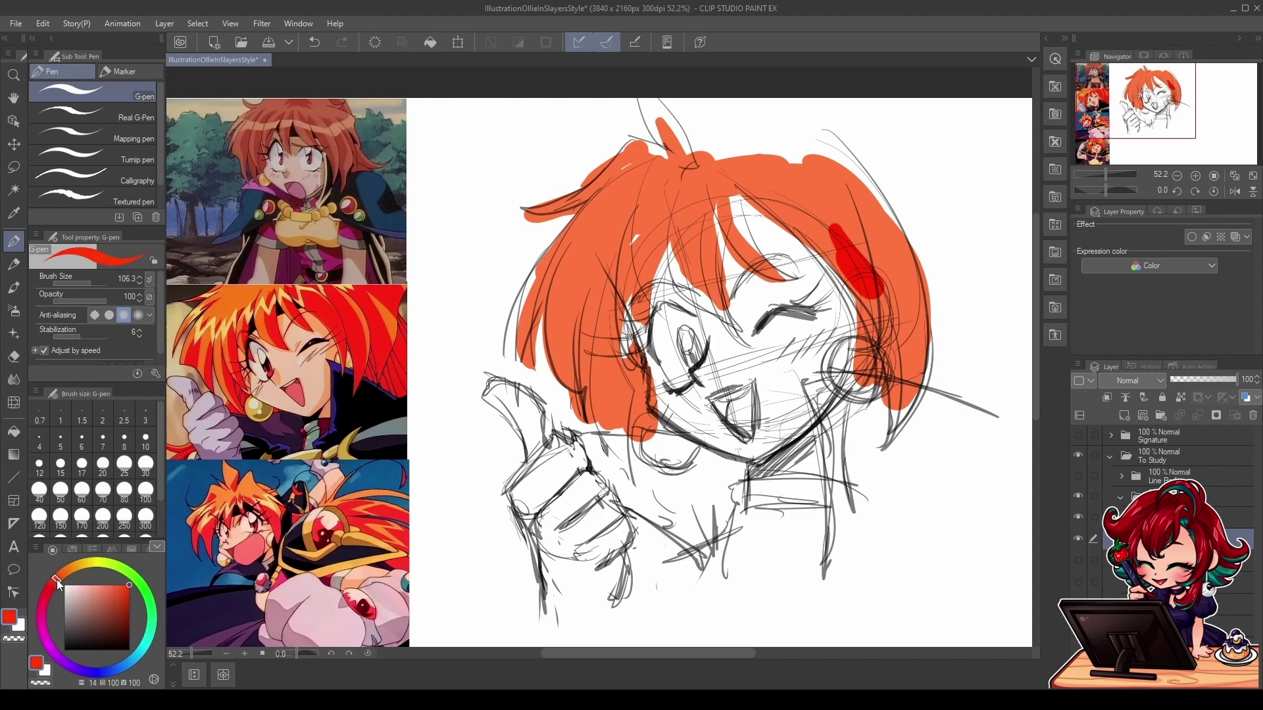
{"action": "left_click", "coordinate": [129, 585]}
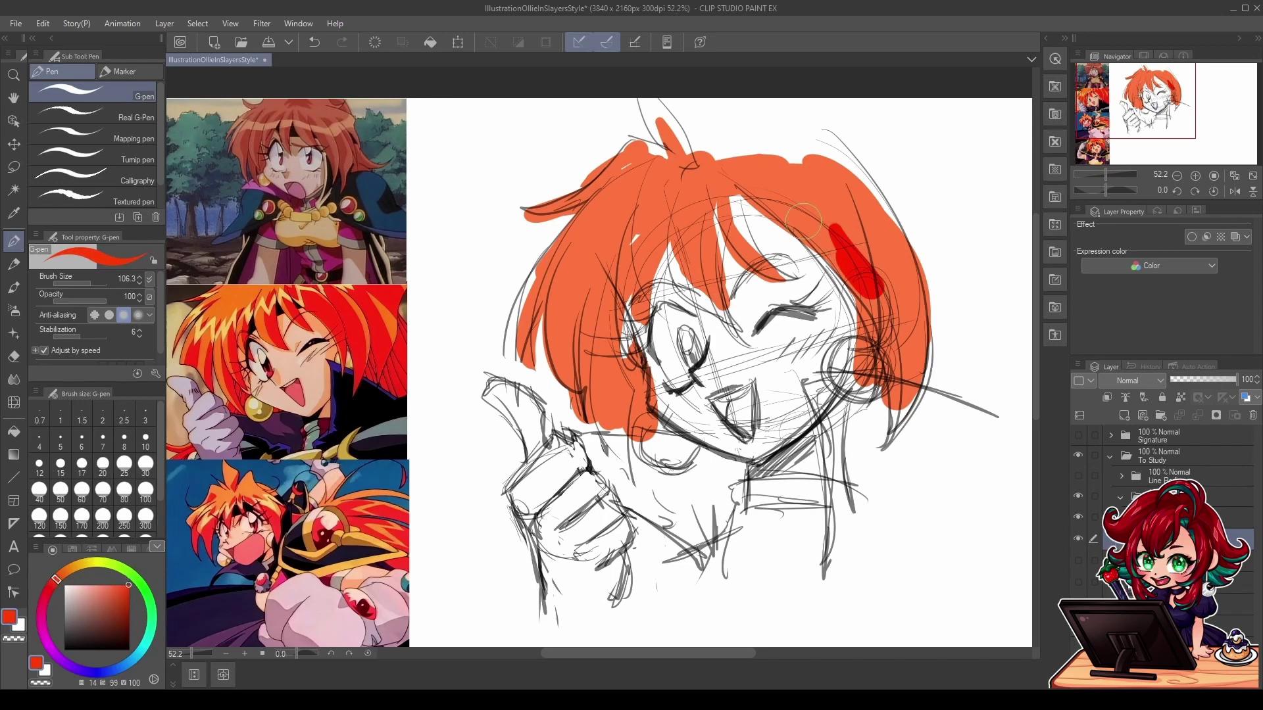
{"action": "left_click_drag", "start_coordinate": [802, 221], "coordinate": [831, 241]}
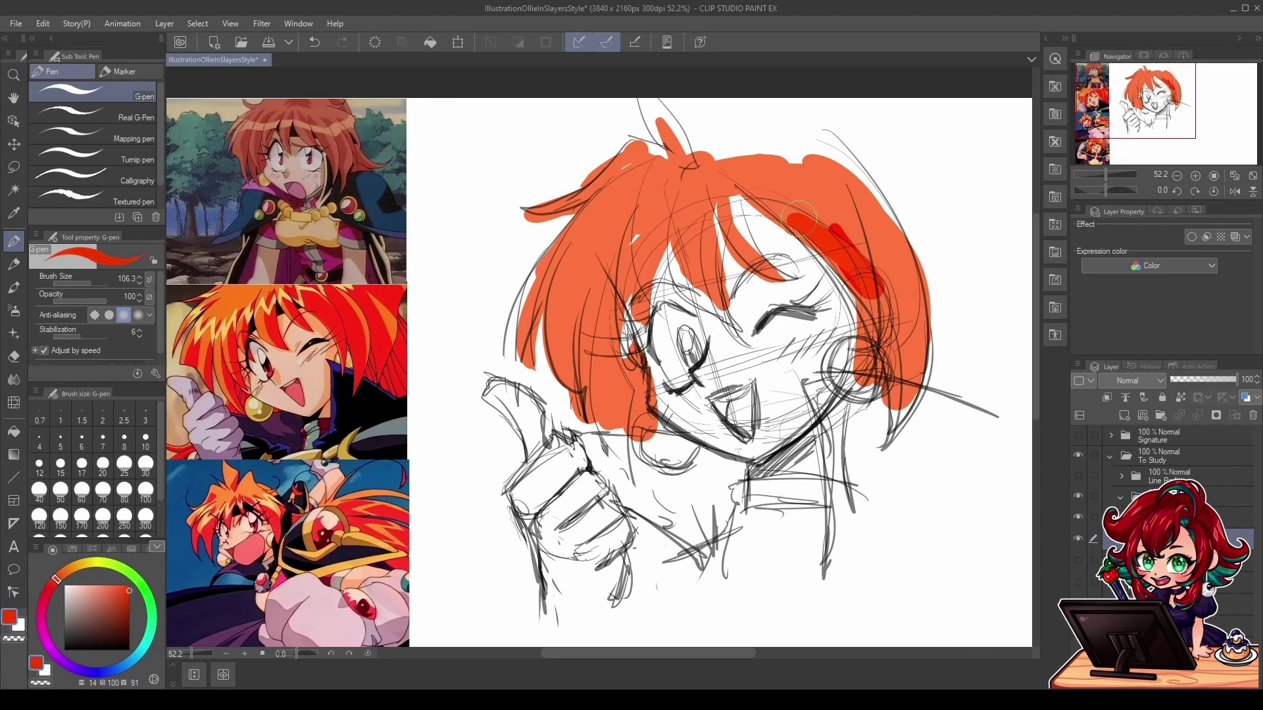
{"action": "left_click_drag", "start_coordinate": [798, 221], "coordinate": [883, 307]}
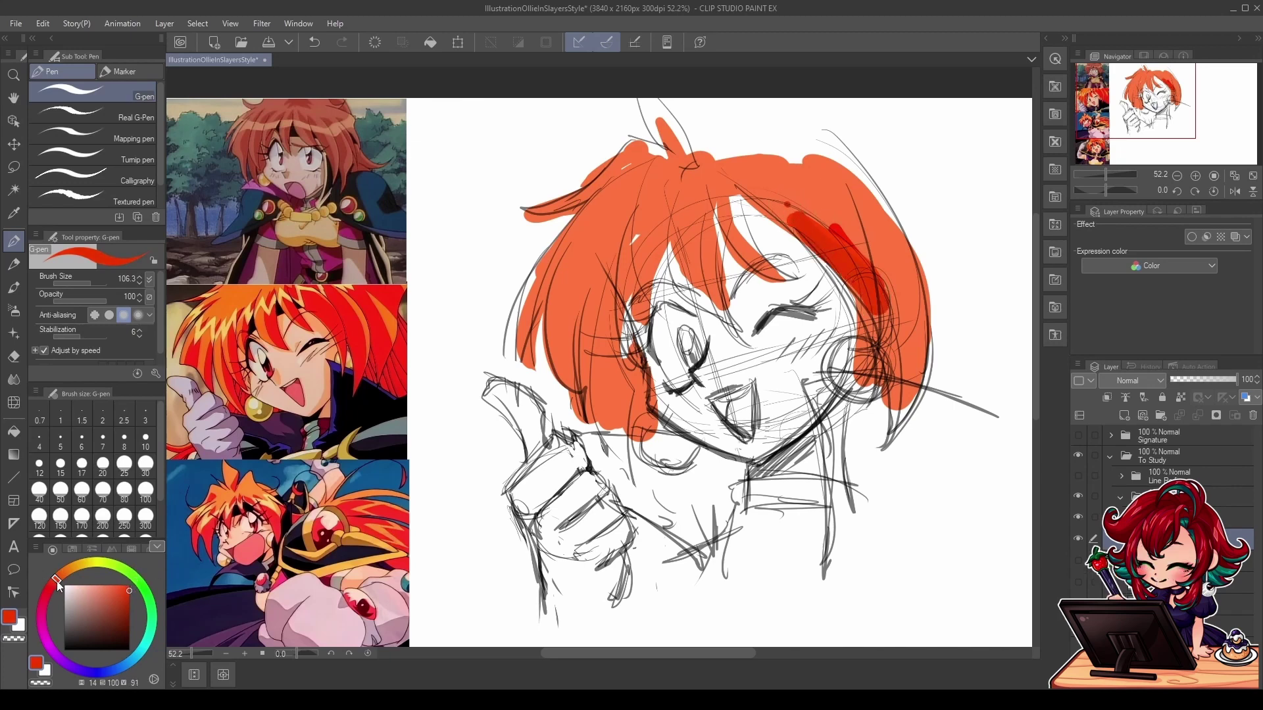
Step: Set the colour to bright red (H11 S100 V100) and paint shadows over the hair on both sides of the face
{"action": "left_click", "coordinate": [55, 580]}
{"action": "left_click", "coordinate": [127, 582]}
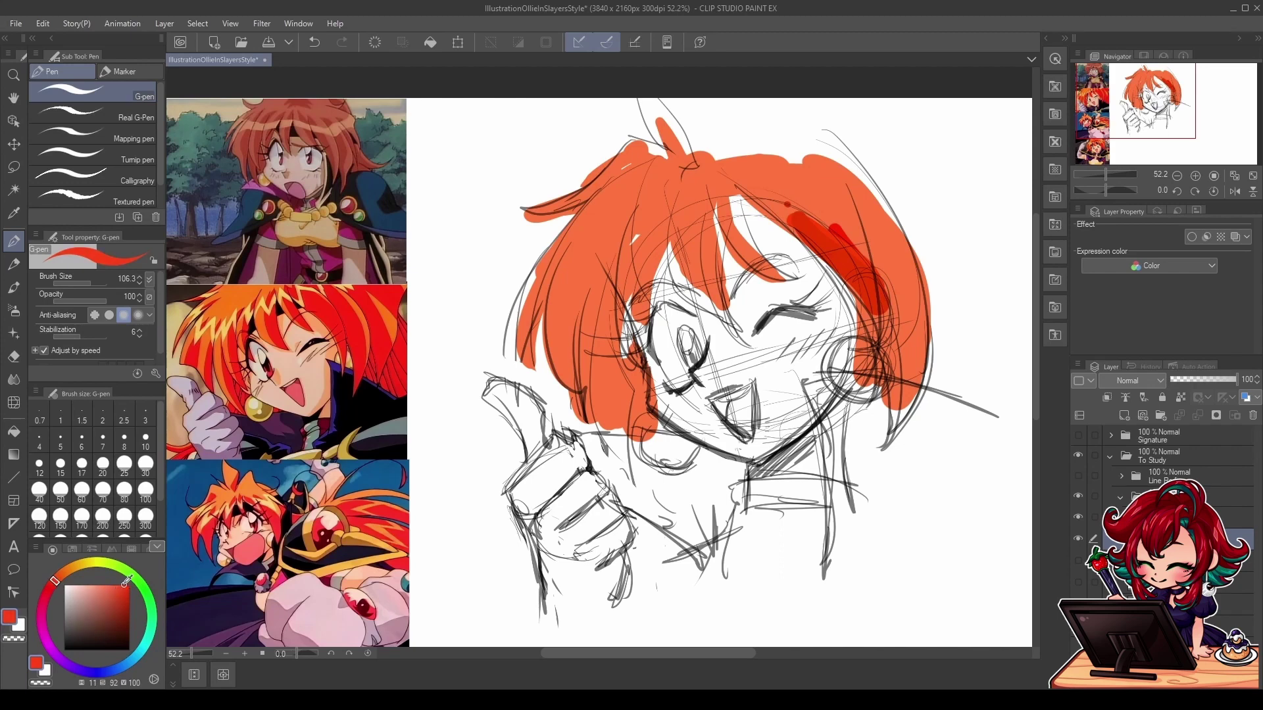
{"action": "left_click", "coordinate": [129, 584]}
{"action": "left_click_drag", "start_coordinate": [582, 282], "coordinate": [583, 387]}
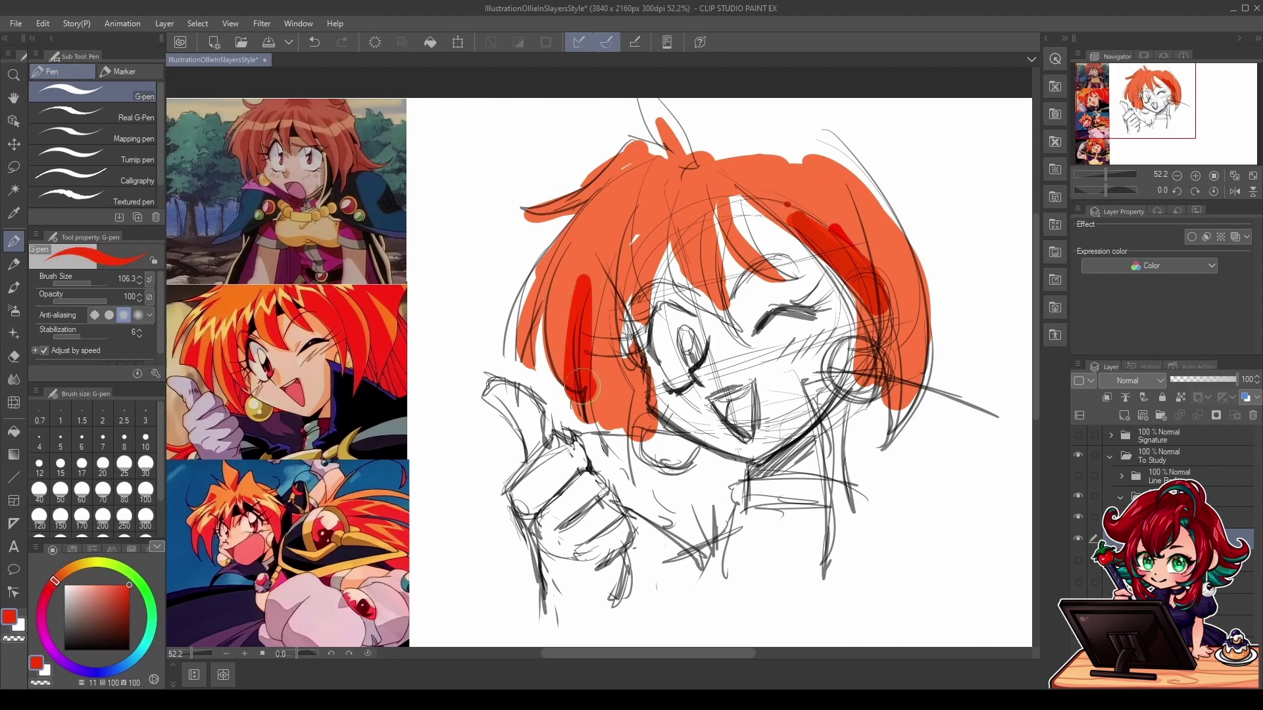
{"action": "mouse_move", "coordinate": [579, 315]}
{"action": "left_mouse_down"}
{"action": "mouse_move", "coordinate": [561, 334]}
{"action": "mouse_move", "coordinate": [567, 375]}
{"action": "mouse_move", "coordinate": [637, 412]}
{"action": "left_mouse_up"}
{"action": "mouse_move", "coordinate": [780, 206]}
{"action": "left_mouse_down"}
{"action": "mouse_move", "coordinate": [817, 230]}
{"action": "mouse_move", "coordinate": [885, 321]}
{"action": "mouse_move", "coordinate": [878, 359]}
{"action": "mouse_move", "coordinate": [895, 396]}
{"action": "left_mouse_up"}
{"action": "mouse_move", "coordinate": [851, 168]}
{"action": "left_mouse_down"}
{"action": "mouse_move", "coordinate": [904, 259]}
{"action": "mouse_move", "coordinate": [917, 394]}
{"action": "mouse_move", "coordinate": [881, 290]}
{"action": "left_mouse_up"}
{"action": "left_click_drag", "start_coordinate": [908, 243], "coordinate": [921, 329]}
Step: Paint red shadow strands through the fringe and the inner far-side hair above the open eye
{"action": "left_click_drag", "start_coordinate": [710, 194], "coordinate": [720, 296]}
{"action": "left_click_drag", "start_coordinate": [717, 217], "coordinate": [740, 325]}
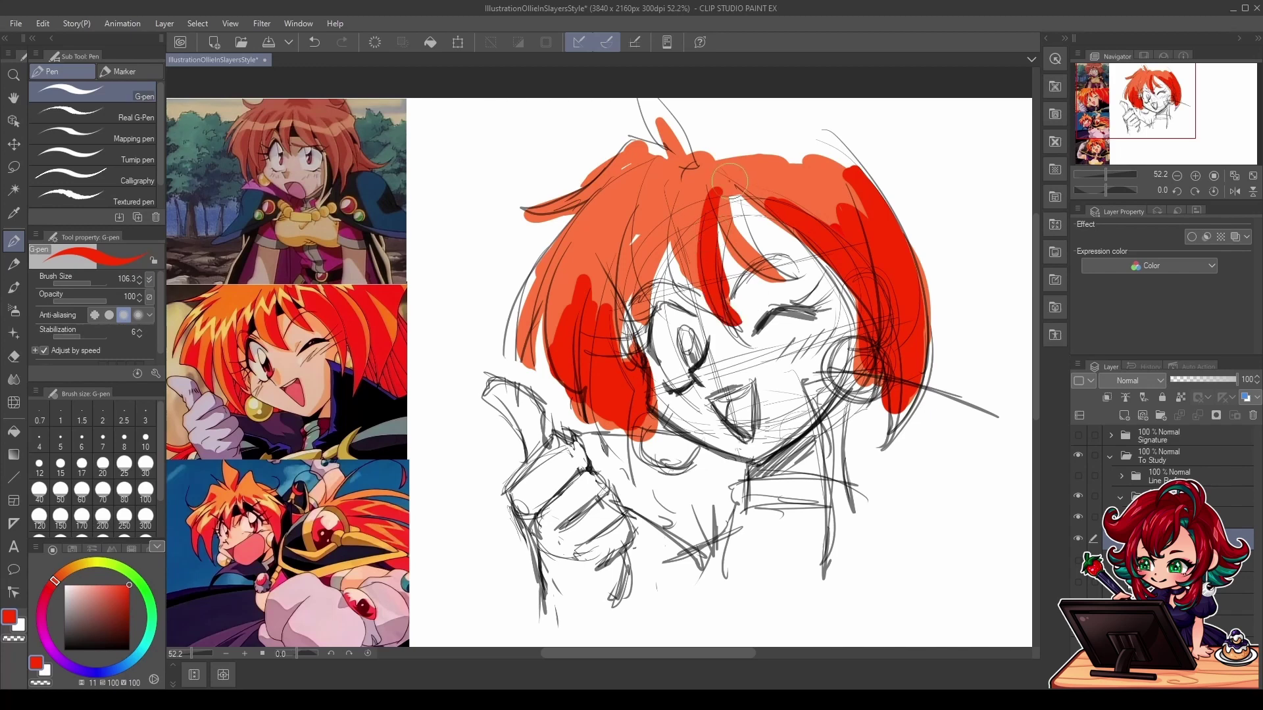
{"action": "left_click_drag", "start_coordinate": [727, 181], "coordinate": [786, 283]}
{"action": "left_click_drag", "start_coordinate": [661, 213], "coordinate": [641, 316]}
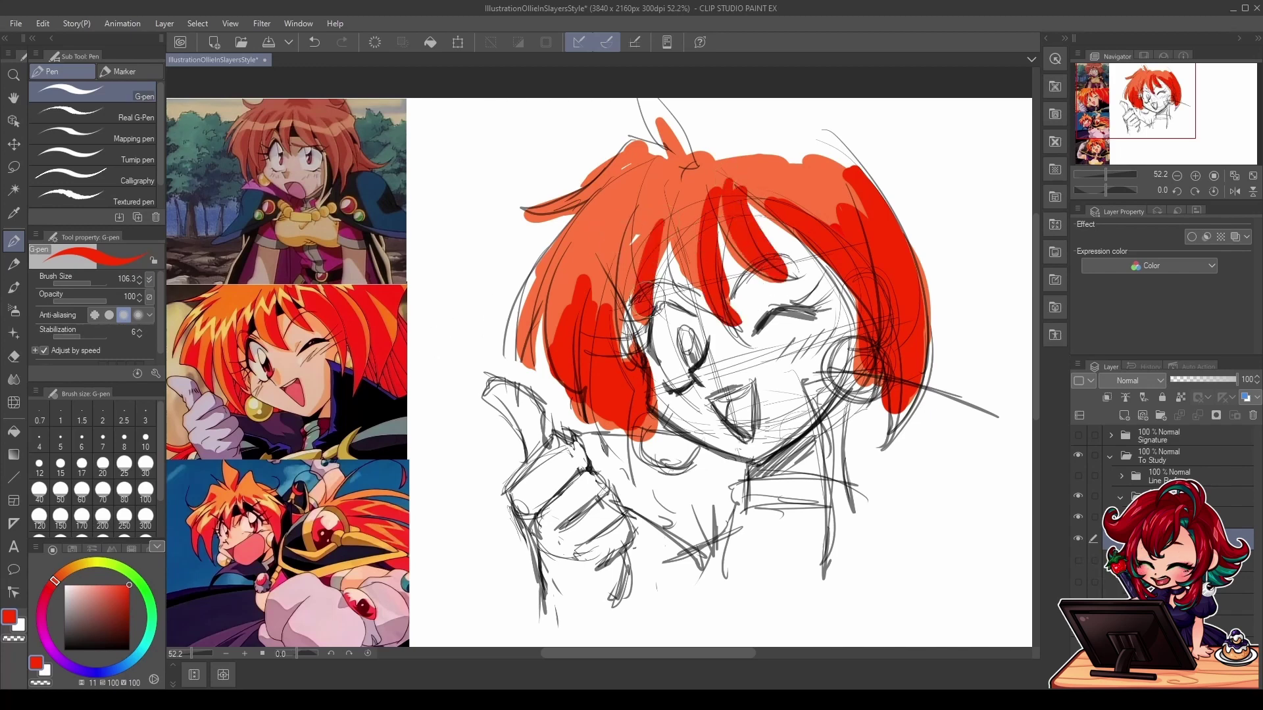
{"action": "left_click_drag", "start_coordinate": [654, 264], "coordinate": [631, 345]}
{"action": "left_click_drag", "start_coordinate": [651, 296], "coordinate": [625, 361]}
{"action": "left_click_drag", "start_coordinate": [625, 224], "coordinate": [606, 335]}
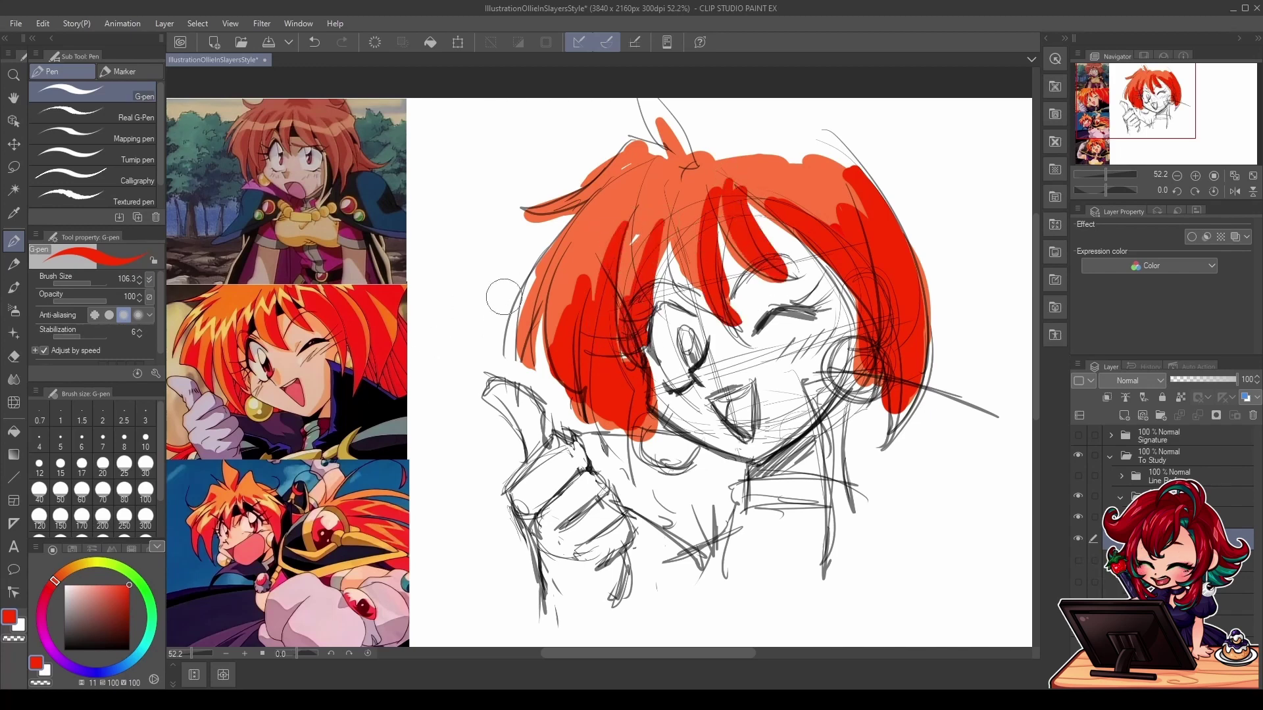
Step: Paint zigzag yellow highlights (H46 S70 V100) across the fringe and crown of the hair
{"action": "left_click", "coordinate": [93, 567]}
{"action": "left_click", "coordinate": [90, 585]}
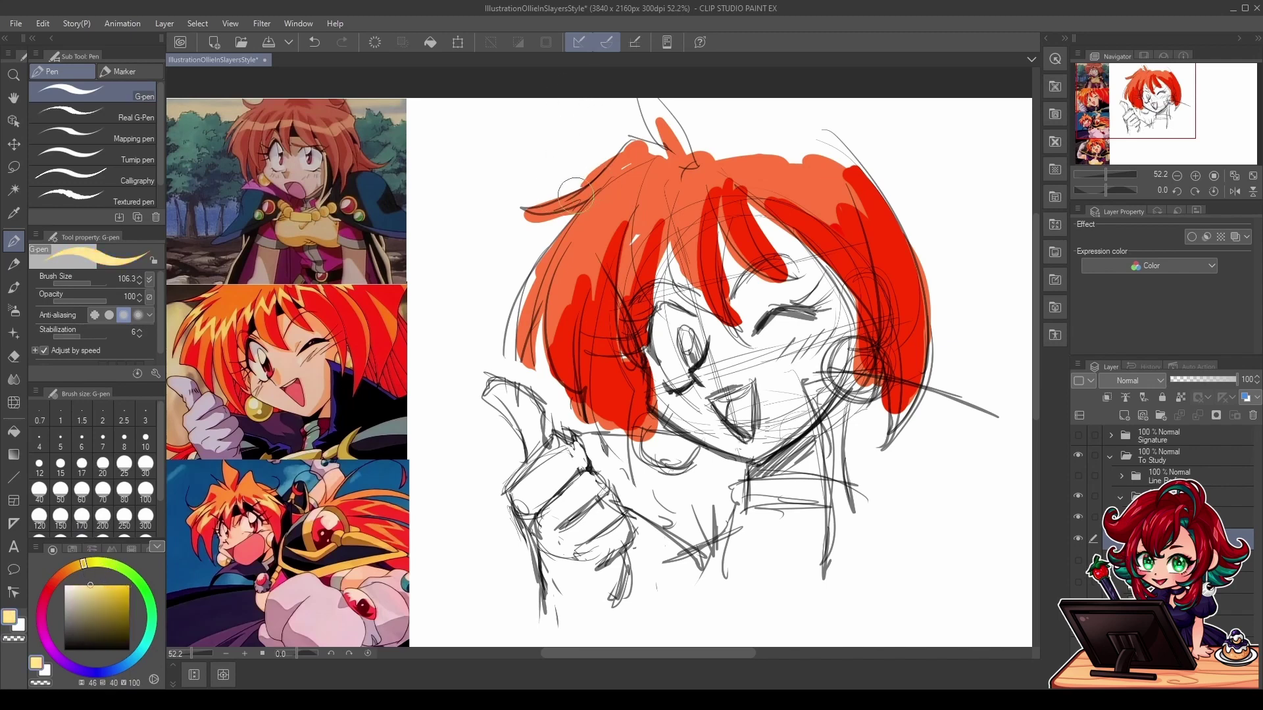
{"action": "left_click_drag", "start_coordinate": [609, 179], "coordinate": [580, 231]}
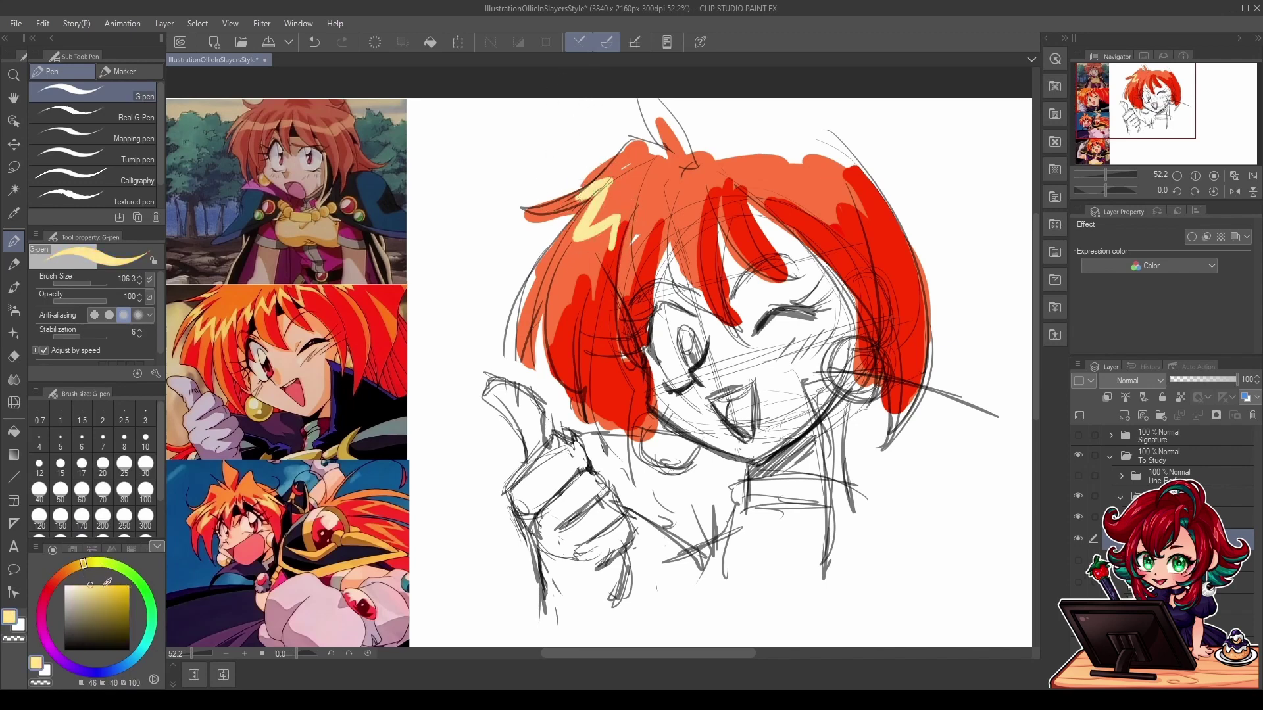
{"action": "left_click", "coordinate": [110, 583]}
{"action": "mouse_move", "coordinate": [614, 189]}
{"action": "left_mouse_down"}
{"action": "mouse_move", "coordinate": [588, 240]}
{"action": "mouse_move", "coordinate": [622, 220]}
{"action": "mouse_move", "coordinate": [635, 257]}
{"action": "mouse_move", "coordinate": [688, 226]}
{"action": "left_mouse_up"}
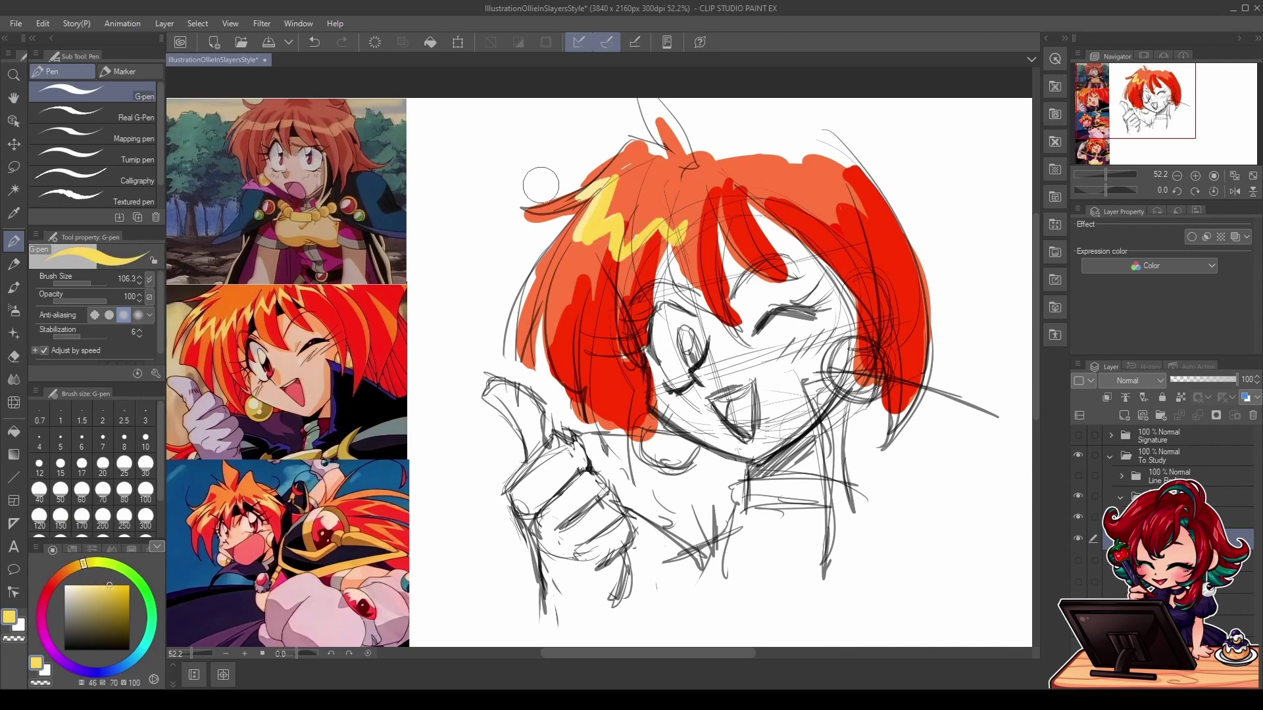
{"action": "mouse_move", "coordinate": [602, 172]}
{"action": "left_mouse_down"}
{"action": "mouse_move", "coordinate": [569, 191]}
{"action": "mouse_move", "coordinate": [608, 187]}
{"action": "mouse_move", "coordinate": [595, 237]}
{"action": "left_mouse_up"}
{"action": "mouse_move", "coordinate": [809, 146]}
{"action": "left_mouse_down"}
{"action": "mouse_move", "coordinate": [829, 184]}
{"action": "mouse_move", "coordinate": [730, 198]}
{"action": "mouse_move", "coordinate": [713, 186]}
{"action": "mouse_move", "coordinate": [691, 242]}
{"action": "left_mouse_up"}
{"action": "left_click_drag", "start_coordinate": [700, 196], "coordinate": [684, 251]}
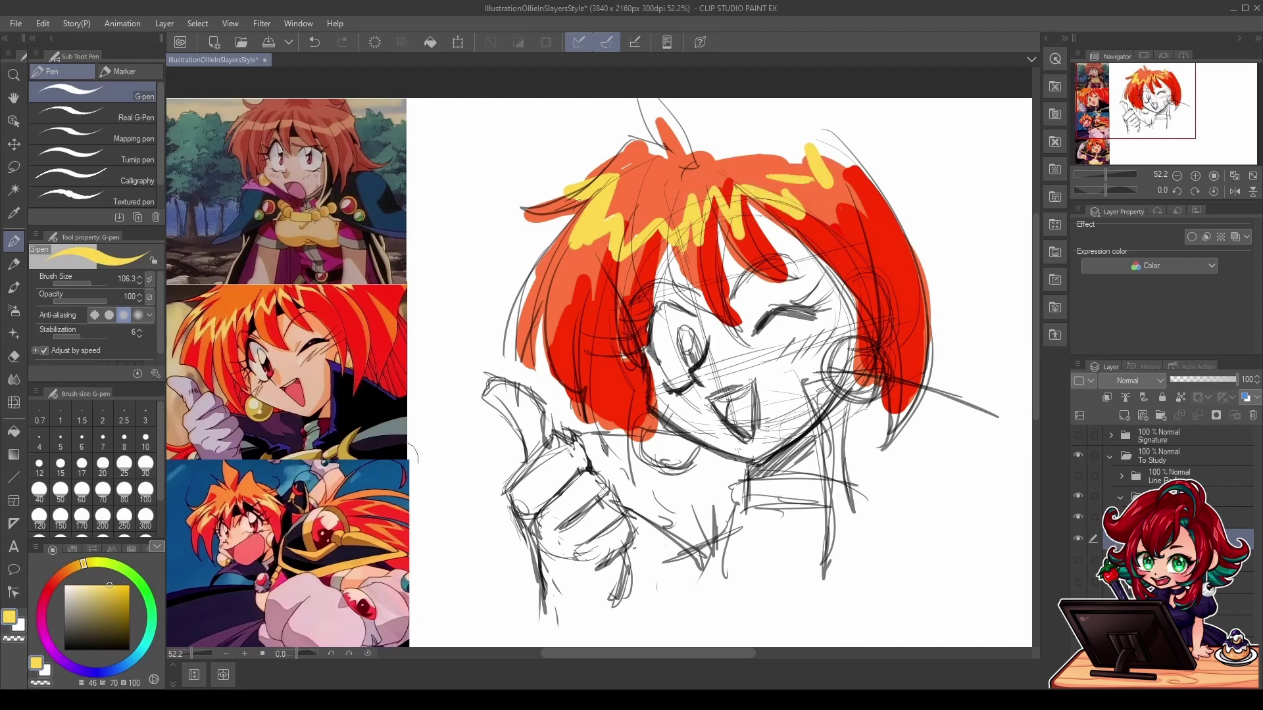
Step: Set the colour to pale peach (H22 S30 V100) and fill the face with the skin base
{"action": "left_click_drag", "start_coordinate": [79, 566], "coordinate": [70, 568]}
{"action": "left_click", "coordinate": [89, 585]}
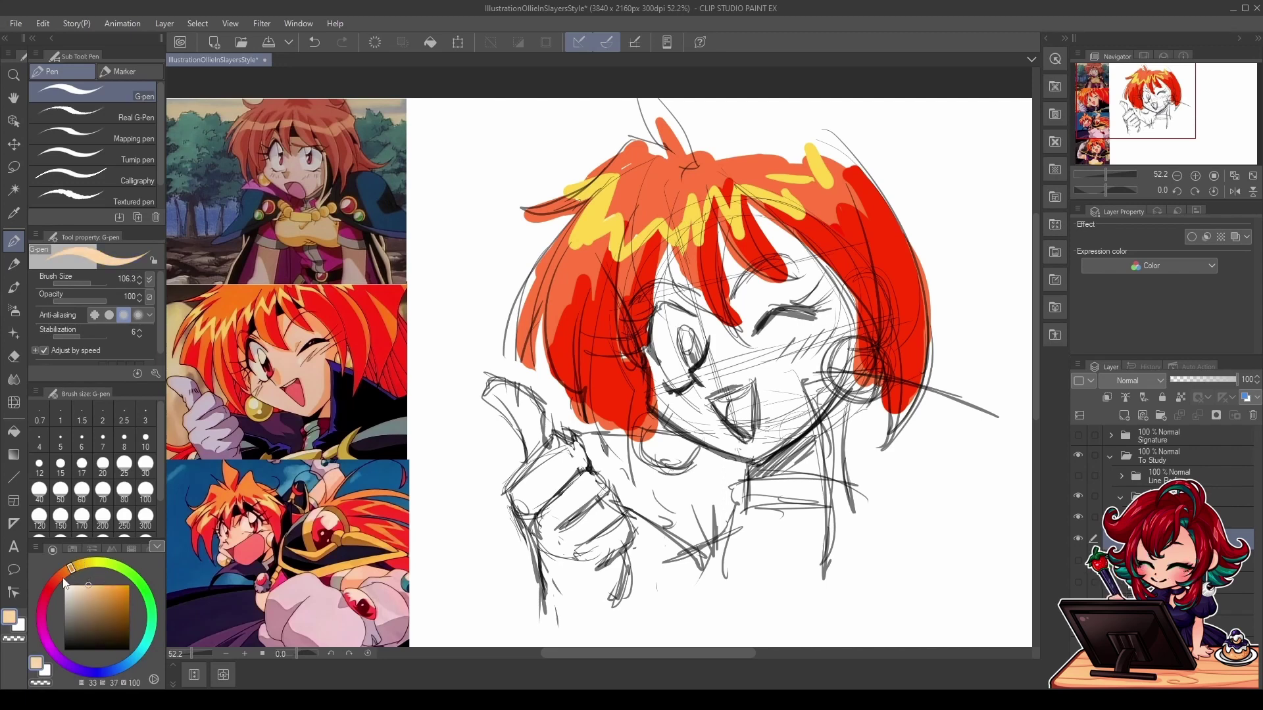
{"action": "left_click", "coordinate": [62, 572]}
{"action": "mouse_move", "coordinate": [754, 349]}
{"action": "left_mouse_down"}
{"action": "mouse_move", "coordinate": [714, 372]}
{"action": "mouse_move", "coordinate": [740, 378]}
{"action": "left_mouse_up"}
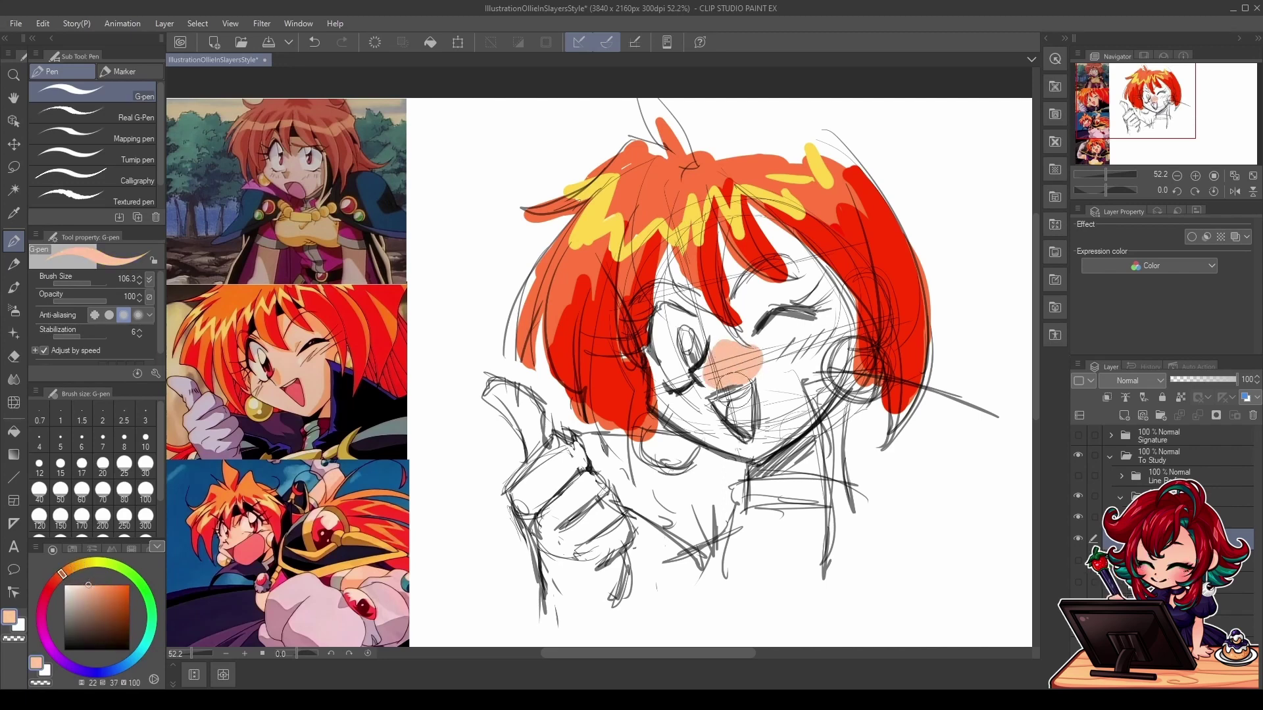
{"action": "left_click", "coordinate": [86, 579]}
{"action": "mouse_move", "coordinate": [776, 358]}
{"action": "left_mouse_down"}
{"action": "mouse_move", "coordinate": [723, 381]}
{"action": "mouse_move", "coordinate": [719, 323]}
{"action": "left_mouse_up"}
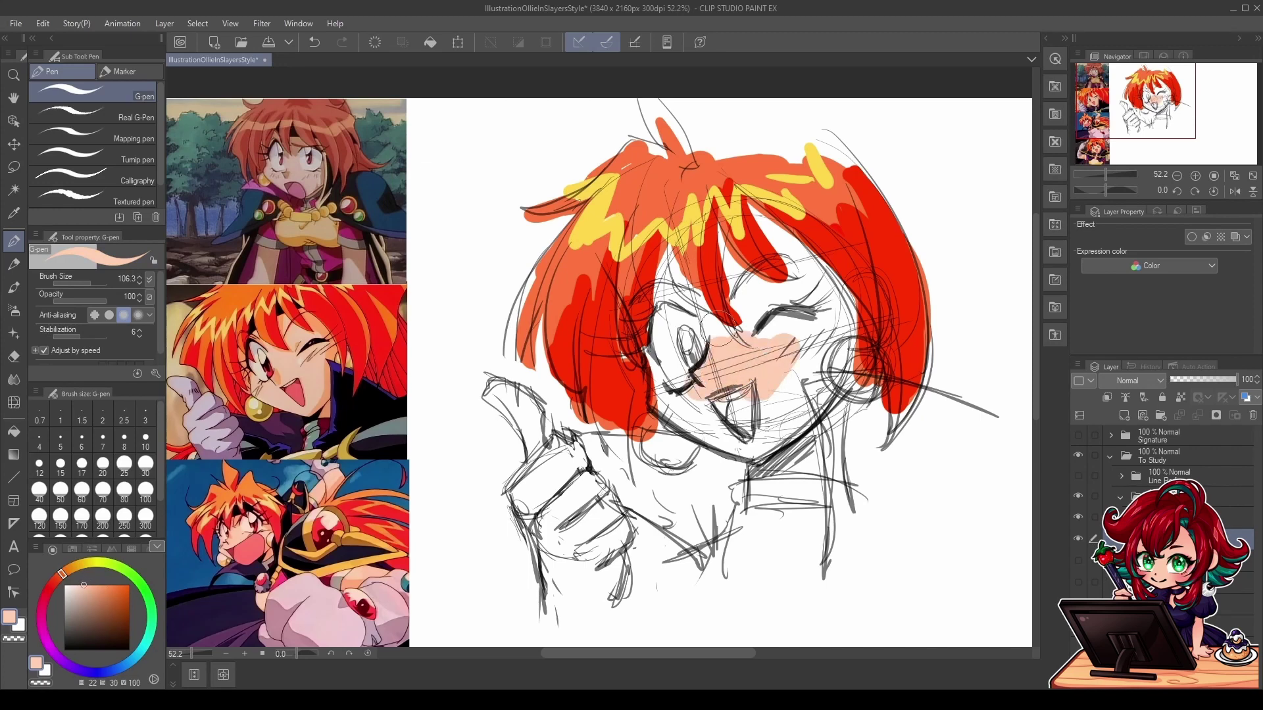
{"action": "mouse_move", "coordinate": [673, 271]}
{"action": "left_mouse_down"}
{"action": "mouse_move", "coordinate": [740, 362]}
{"action": "mouse_move", "coordinate": [675, 286]}
{"action": "mouse_move", "coordinate": [669, 389]}
{"action": "mouse_move", "coordinate": [789, 421]}
{"action": "mouse_move", "coordinate": [815, 342]}
{"action": "mouse_move", "coordinate": [730, 263]}
{"action": "mouse_move", "coordinate": [822, 309]}
{"action": "mouse_move", "coordinate": [829, 342]}
{"action": "mouse_move", "coordinate": [781, 419]}
{"action": "mouse_move", "coordinate": [694, 355]}
{"action": "mouse_move", "coordinate": [678, 385]}
{"action": "left_mouse_up"}
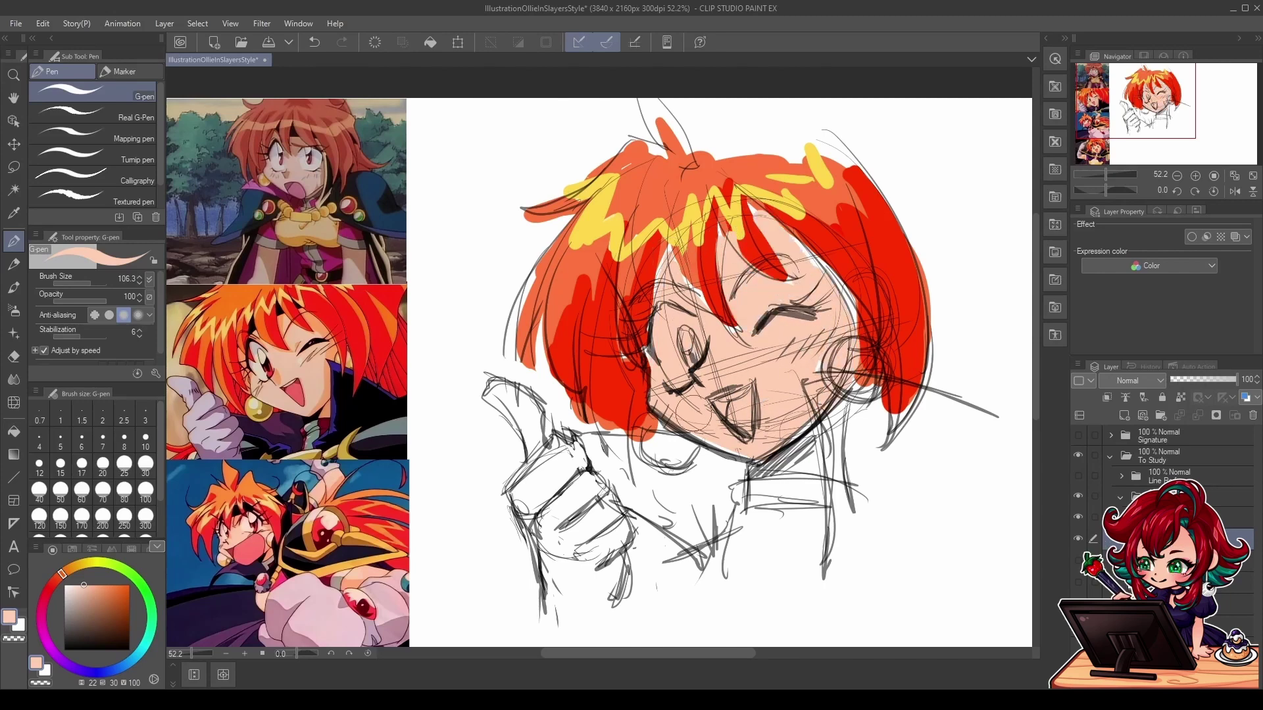
Step: Paint darker peach skin shadows (H20 S54 V100) along the winking side of the face, on the neck and under the fringe
{"action": "left_click", "coordinate": [102, 579]}
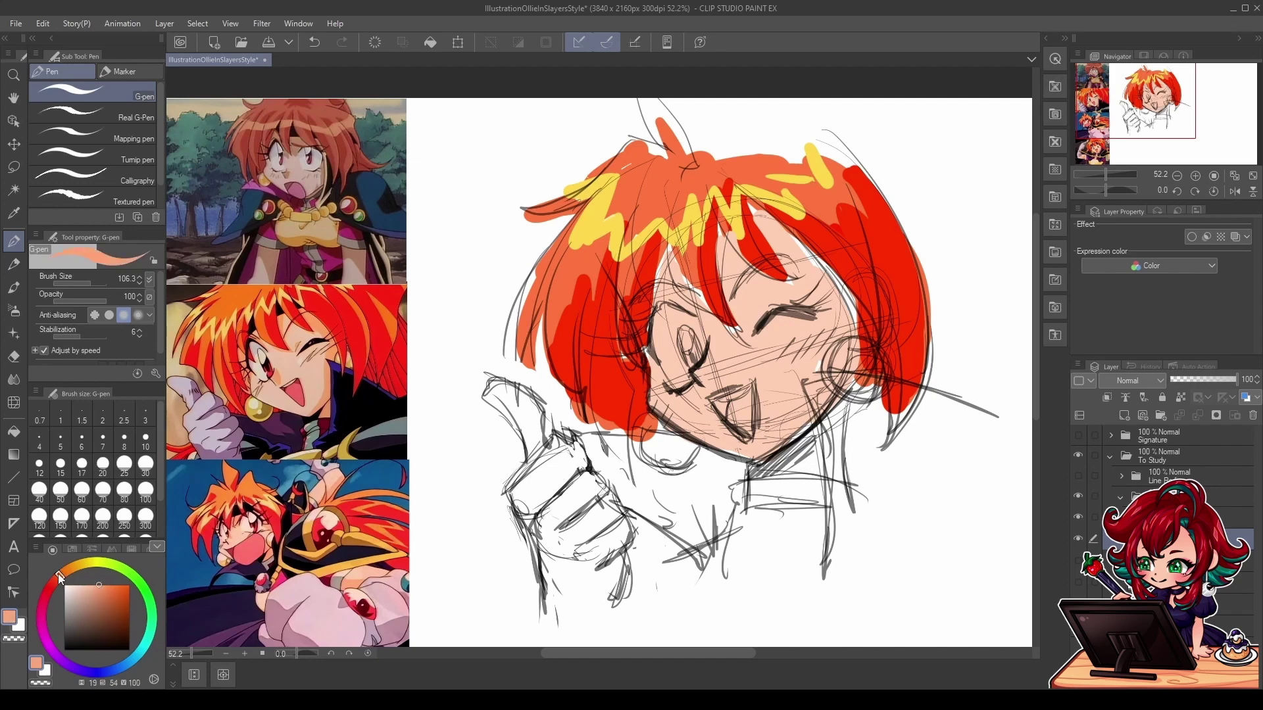
{"action": "left_click_drag", "start_coordinate": [807, 330], "coordinate": [838, 319]}
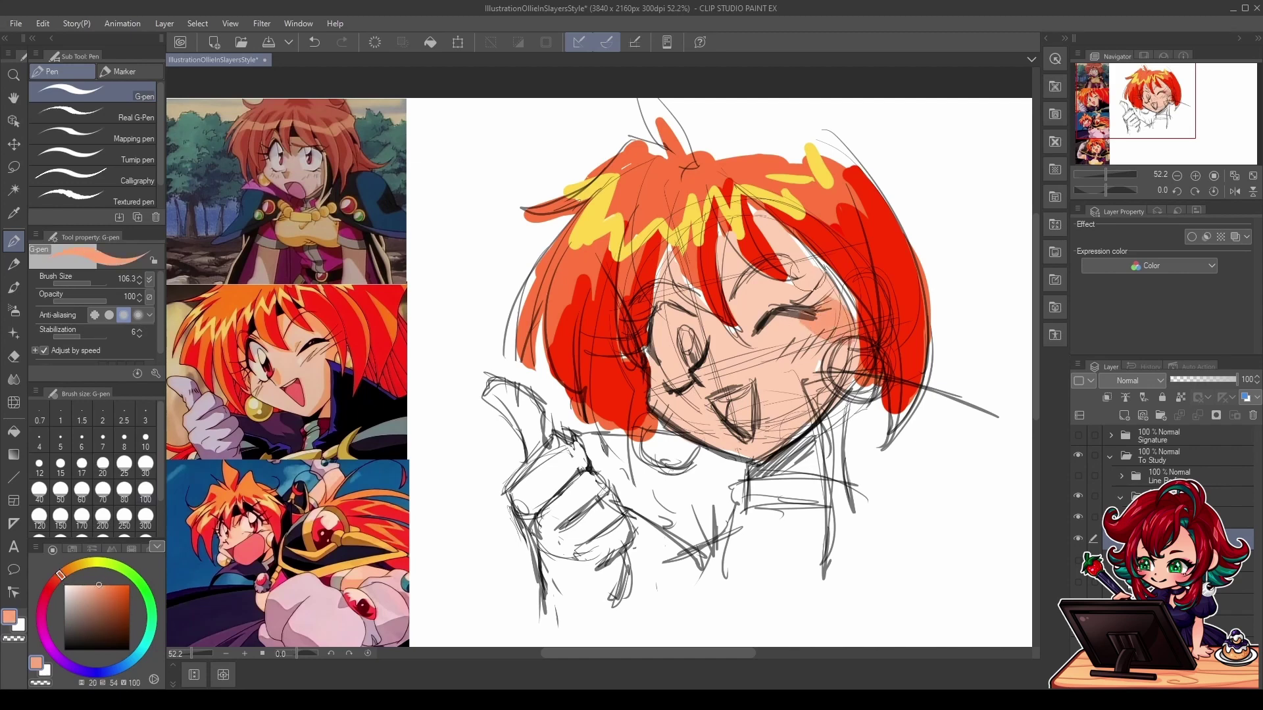
{"action": "mouse_move", "coordinate": [790, 241]}
{"action": "left_mouse_down"}
{"action": "mouse_move", "coordinate": [829, 297]}
{"action": "mouse_move", "coordinate": [823, 401]}
{"action": "mouse_move", "coordinate": [756, 473]}
{"action": "mouse_move", "coordinate": [827, 421]}
{"action": "left_mouse_up"}
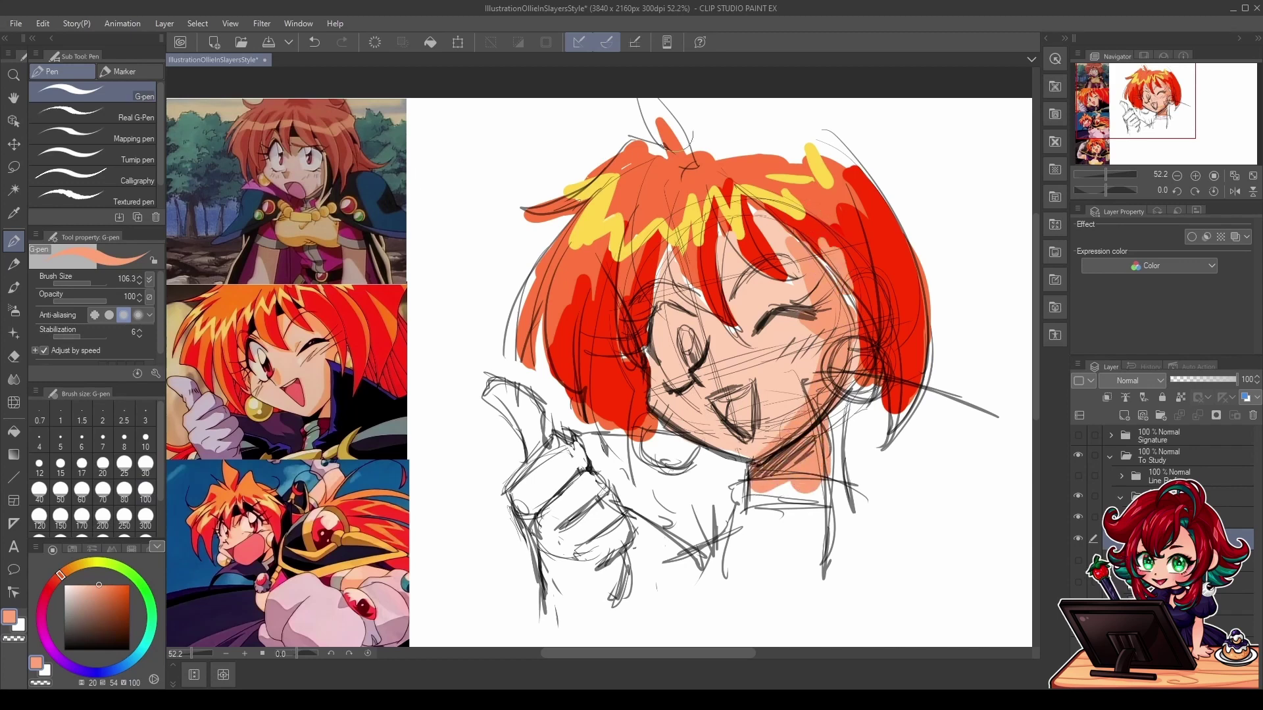
{"action": "mouse_move", "coordinate": [732, 249]}
{"action": "left_mouse_down"}
{"action": "mouse_move", "coordinate": [732, 290]}
{"action": "mouse_move", "coordinate": [724, 273]}
{"action": "mouse_move", "coordinate": [746, 299]}
{"action": "mouse_move", "coordinate": [639, 289]}
{"action": "mouse_move", "coordinate": [658, 255]}
{"action": "mouse_move", "coordinate": [666, 306]}
{"action": "mouse_move", "coordinate": [698, 310]}
{"action": "left_mouse_up"}
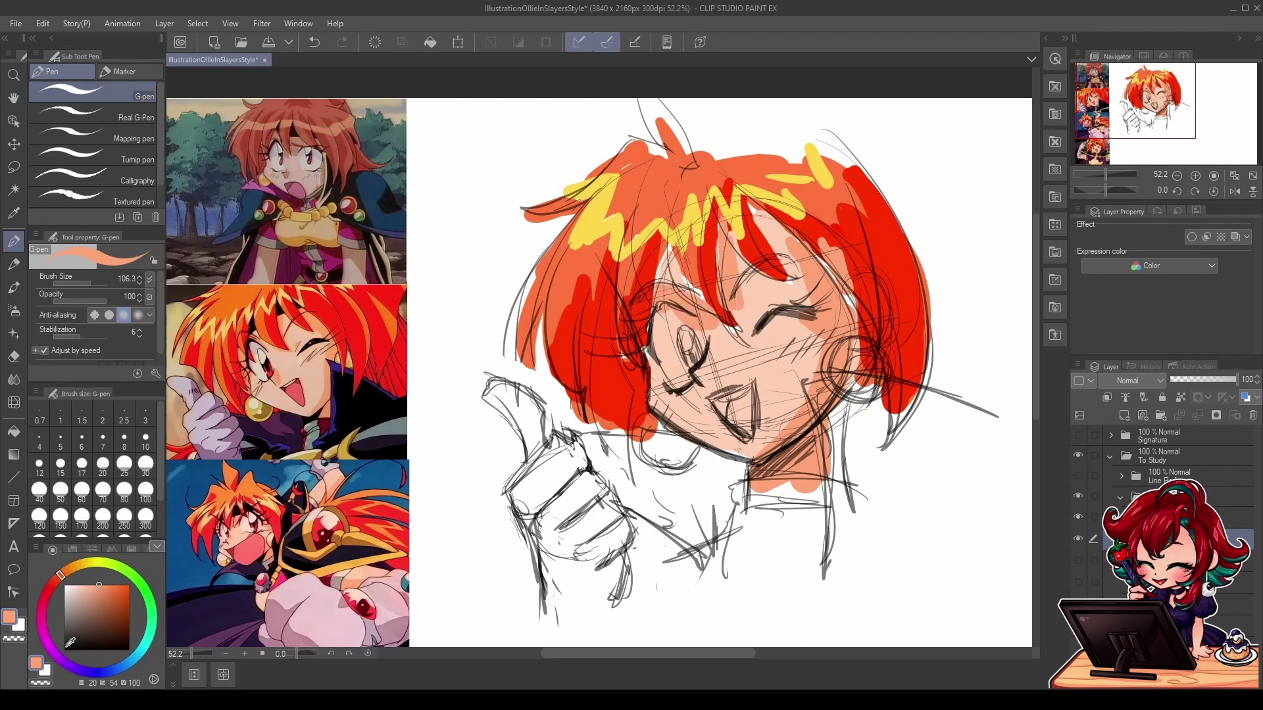
Step: Fill both round earrings with golden yellow (H50 S67 V90)
{"action": "left_click", "coordinate": [88, 565]}
{"action": "left_click_drag", "start_coordinate": [115, 608], "coordinate": [125, 592]}
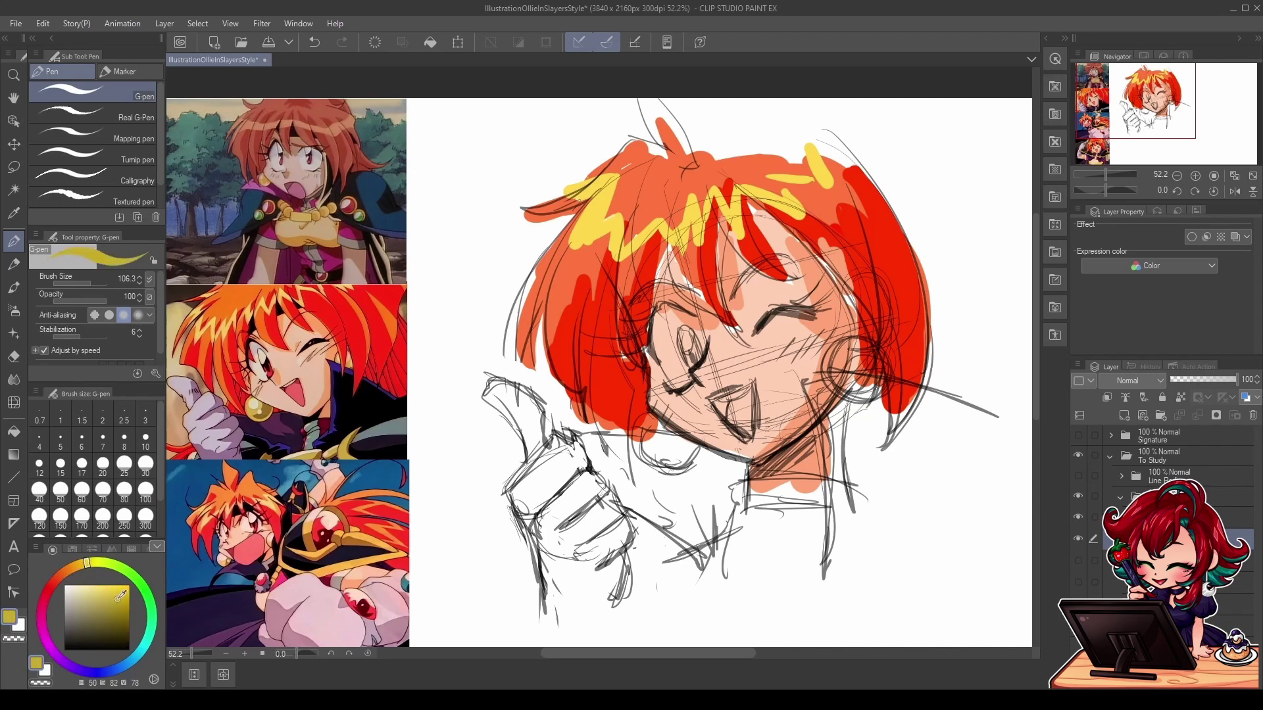
{"action": "left_click_drag", "start_coordinate": [651, 424], "coordinate": [654, 447]}
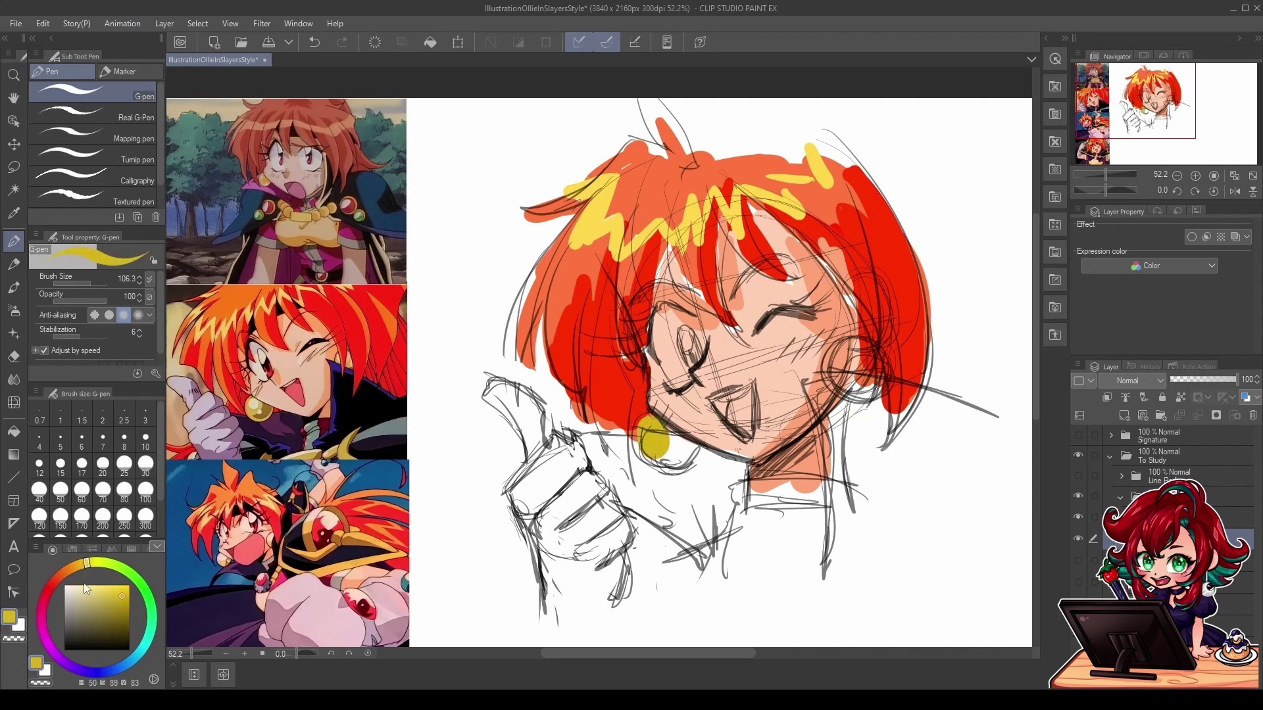
{"action": "left_click_drag", "start_coordinate": [119, 594], "coordinate": [107, 592]}
{"action": "left_click_drag", "start_coordinate": [644, 442], "coordinate": [672, 439]}
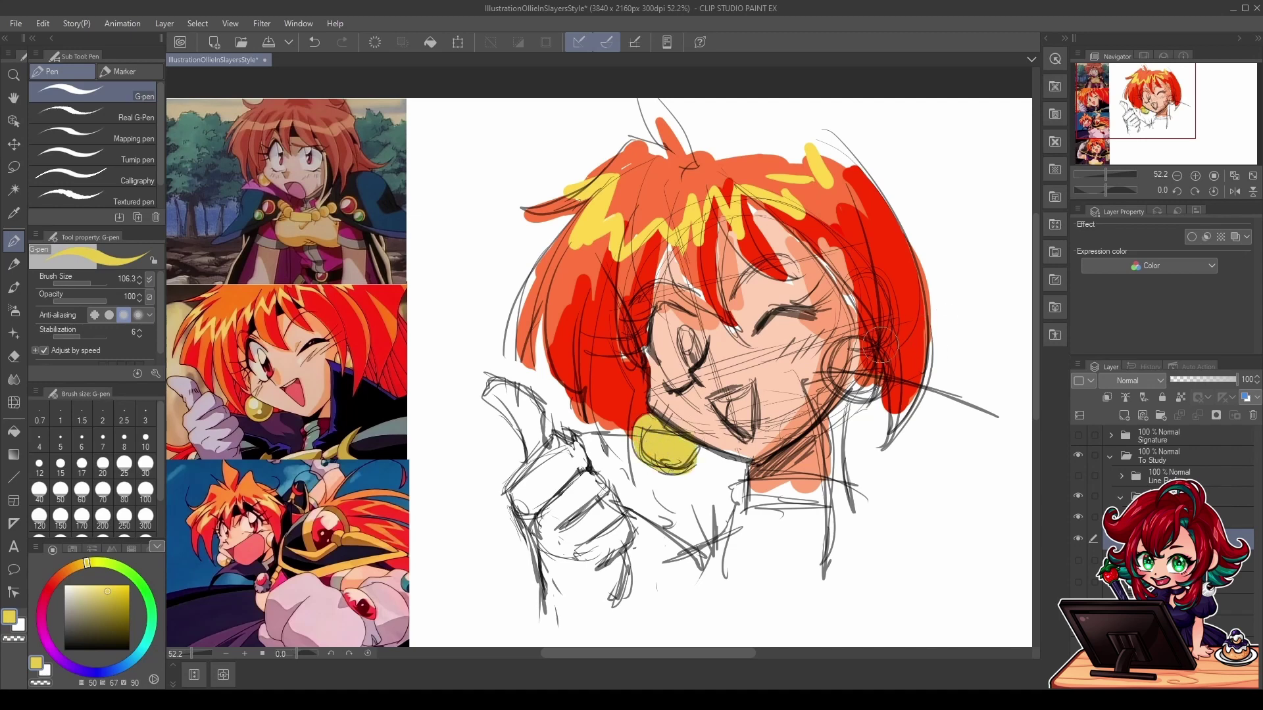
{"action": "mouse_move", "coordinate": [878, 345]}
{"action": "left_mouse_down"}
{"action": "mouse_move", "coordinate": [839, 355]}
{"action": "mouse_move", "coordinate": [855, 382]}
{"action": "mouse_move", "coordinate": [868, 368]}
{"action": "left_mouse_up"}
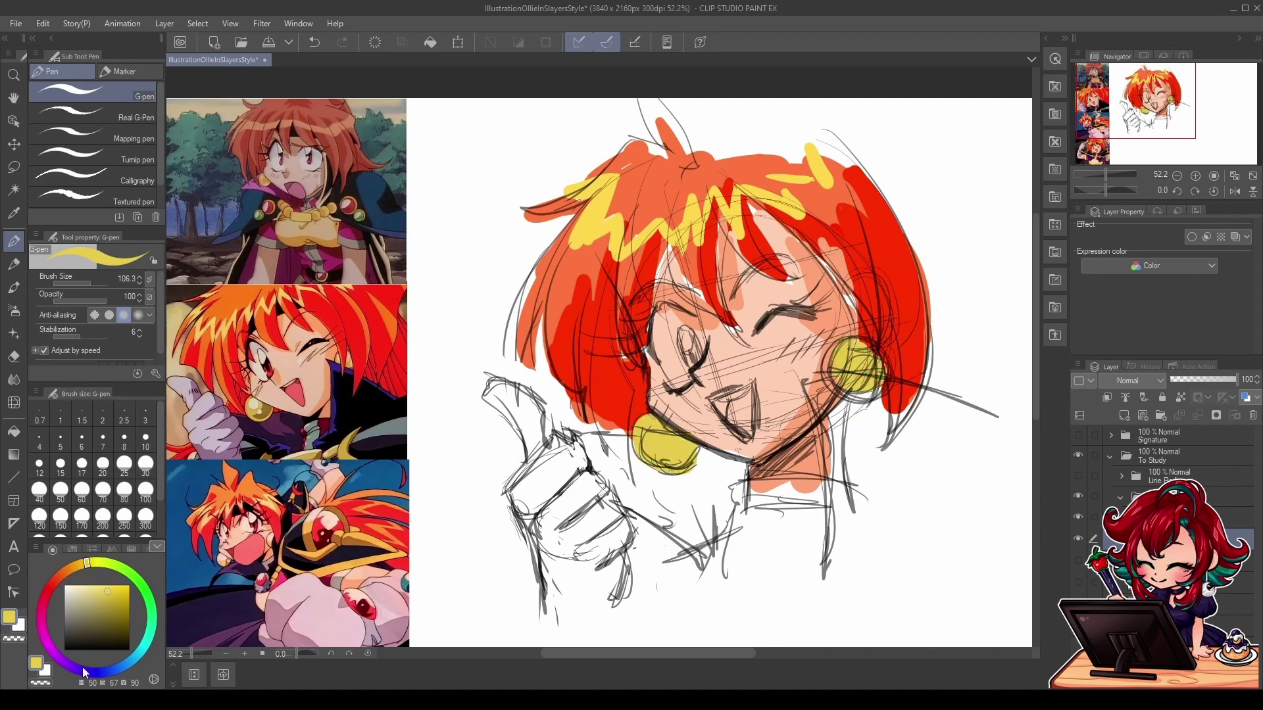
Step: Paint the cape's raised collar dark indigo and block in the cape's body over the shoulder in black
{"action": "left_click_drag", "start_coordinate": [81, 667], "coordinate": [101, 670]}
{"action": "mouse_move", "coordinate": [113, 608]}
{"action": "left_mouse_down"}
{"action": "mouse_move", "coordinate": [110, 626]}
{"action": "mouse_move", "coordinate": [74, 635]}
{"action": "mouse_move", "coordinate": [99, 632]}
{"action": "left_mouse_up"}
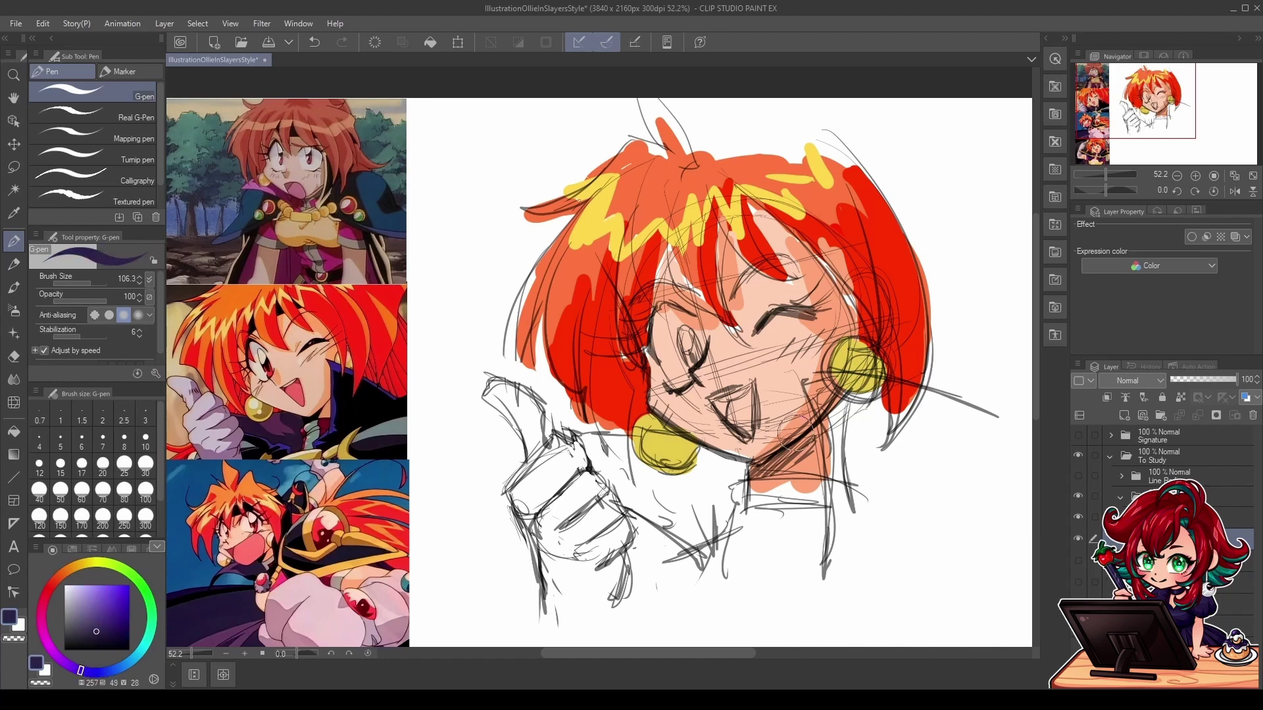
{"action": "left_click_drag", "start_coordinate": [817, 389], "coordinate": [844, 459]}
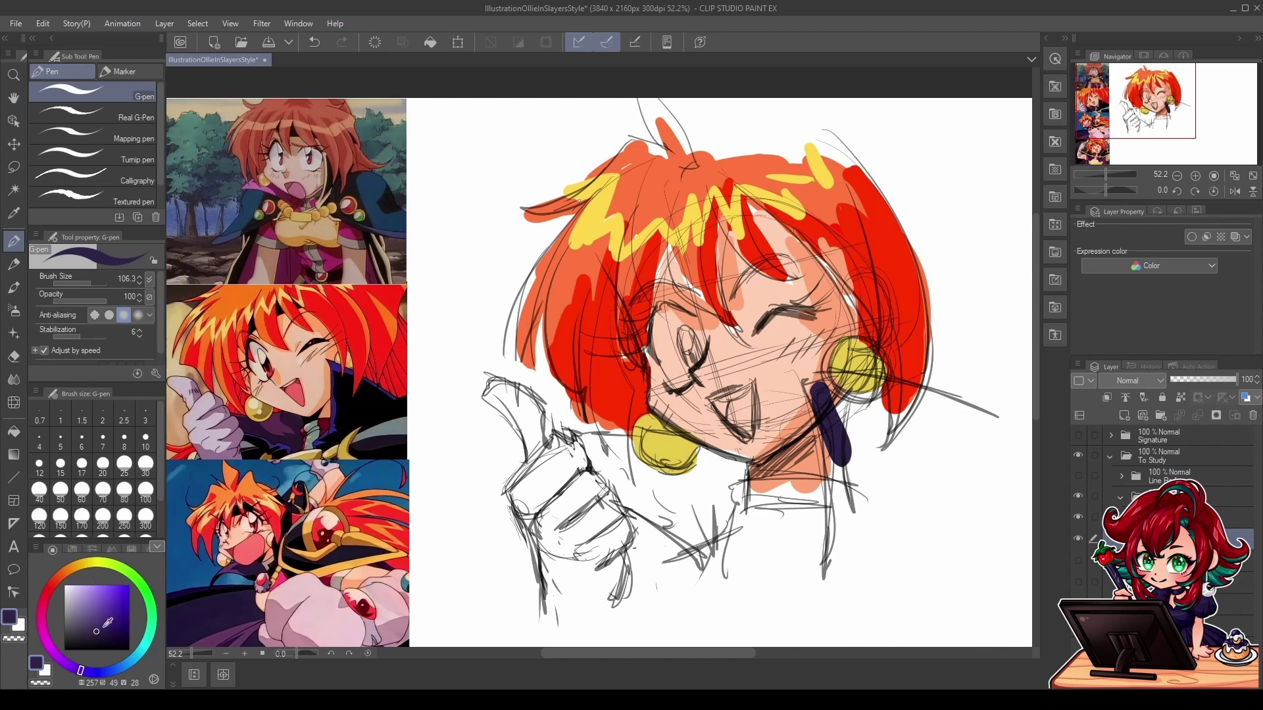
{"action": "left_click", "coordinate": [117, 619]}
{"action": "mouse_move", "coordinate": [817, 381]}
{"action": "left_mouse_down"}
{"action": "mouse_move", "coordinate": [830, 559]}
{"action": "mouse_move", "coordinate": [818, 382]}
{"action": "mouse_move", "coordinate": [937, 400]}
{"action": "mouse_move", "coordinate": [835, 395]}
{"action": "mouse_move", "coordinate": [895, 507]}
{"action": "mouse_move", "coordinate": [846, 550]}
{"action": "left_mouse_up"}
{"action": "left_click", "coordinate": [129, 650]}
{"action": "mouse_move", "coordinate": [855, 408]}
{"action": "left_mouse_down"}
{"action": "mouse_move", "coordinate": [849, 569]}
{"action": "mouse_move", "coordinate": [950, 424]}
{"action": "mouse_move", "coordinate": [883, 458]}
{"action": "mouse_move", "coordinate": [967, 434]}
{"action": "mouse_move", "coordinate": [829, 586]}
{"action": "mouse_move", "coordinate": [994, 460]}
{"action": "mouse_move", "coordinate": [918, 557]}
{"action": "mouse_move", "coordinate": [927, 516]}
{"action": "left_mouse_up"}
Step: Fill the thumbs-up glove, from thumb to forearm, with a light lavender base
{"action": "left_click_drag", "start_coordinate": [82, 586], "coordinate": [74, 587]}
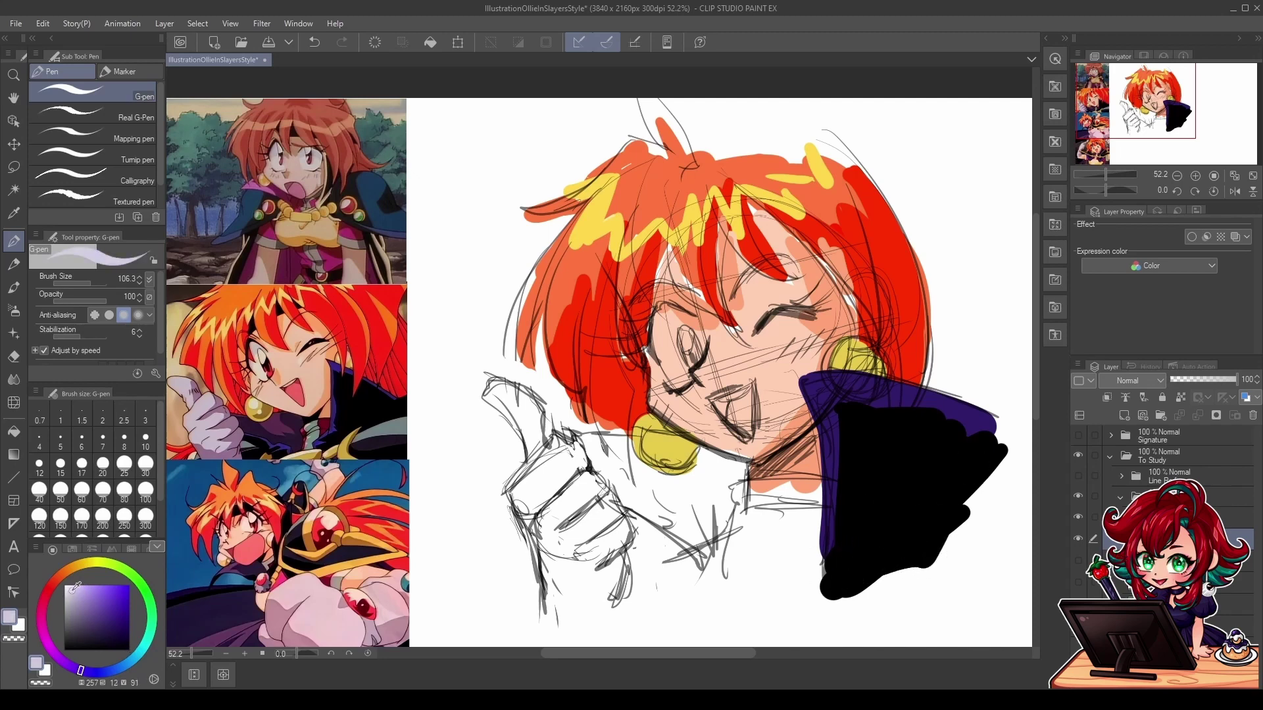
{"action": "mouse_move", "coordinate": [533, 393]}
{"action": "left_mouse_down"}
{"action": "mouse_move", "coordinate": [520, 408]}
{"action": "mouse_move", "coordinate": [546, 474]}
{"action": "mouse_move", "coordinate": [500, 401]}
{"action": "mouse_move", "coordinate": [523, 406]}
{"action": "mouse_move", "coordinate": [560, 500]}
{"action": "mouse_move", "coordinate": [532, 467]}
{"action": "mouse_move", "coordinate": [559, 586]}
{"action": "mouse_move", "coordinate": [571, 487]}
{"action": "mouse_move", "coordinate": [592, 490]}
{"action": "mouse_move", "coordinate": [612, 578]}
{"action": "mouse_move", "coordinate": [553, 578]}
{"action": "mouse_move", "coordinate": [604, 598]}
{"action": "mouse_move", "coordinate": [569, 588]}
{"action": "left_mouse_up"}
{"action": "mouse_move", "coordinate": [521, 483]}
{"action": "left_mouse_down"}
{"action": "mouse_move", "coordinate": [526, 500]}
{"action": "mouse_move", "coordinate": [574, 472]}
{"action": "mouse_move", "coordinate": [602, 589]}
{"action": "left_mouse_up"}
Step: Try darker purple shadow tones on the glove's fingers and thumb with test strokes
{"action": "left_click", "coordinate": [87, 611]}
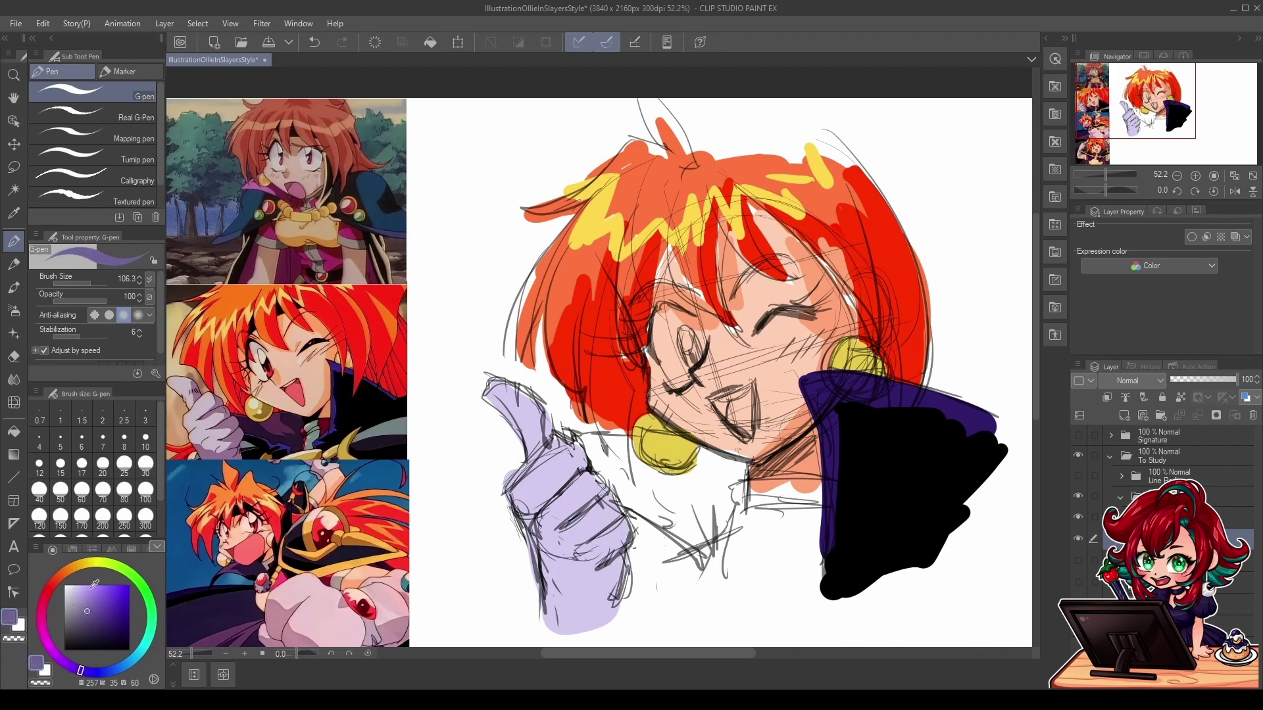
{"action": "mouse_move", "coordinate": [557, 488]}
{"action": "left_mouse_down"}
{"action": "mouse_move", "coordinate": [584, 475]}
{"action": "mouse_move", "coordinate": [548, 500]}
{"action": "left_mouse_up"}
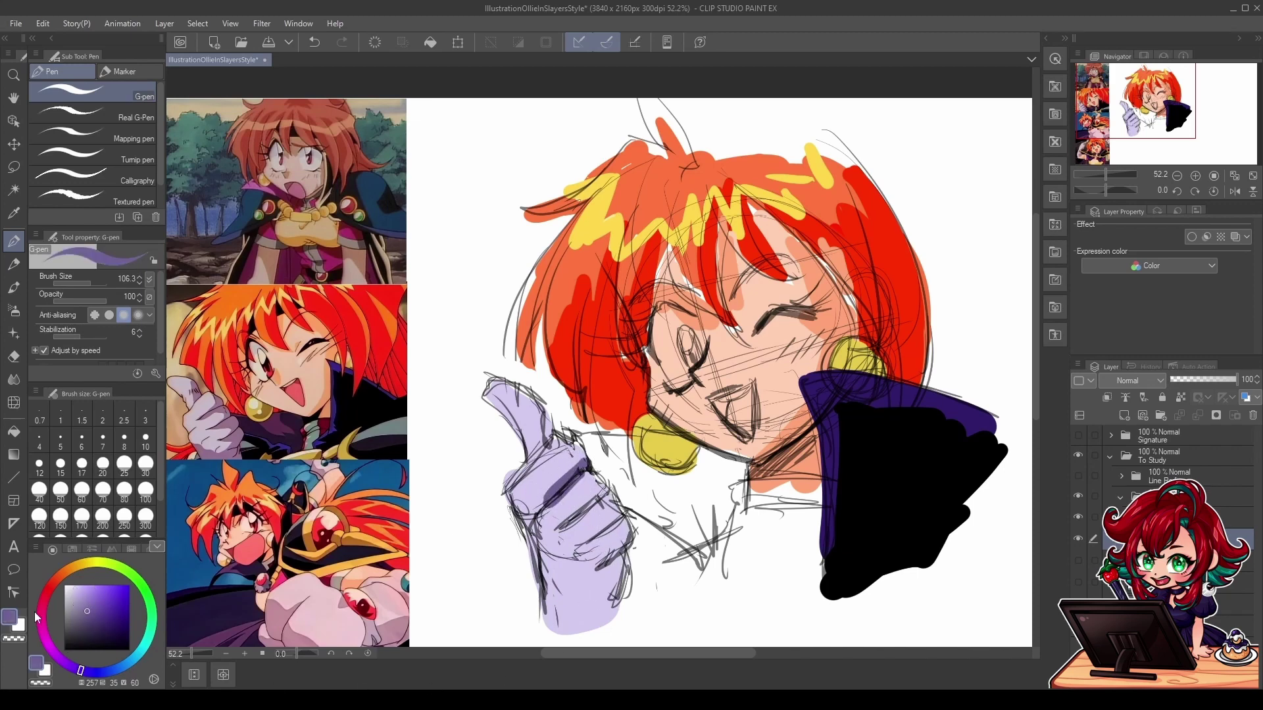
{"action": "left_click", "coordinate": [82, 600]}
{"action": "mouse_move", "coordinate": [510, 385]}
{"action": "left_mouse_down"}
{"action": "mouse_move", "coordinate": [529, 427]}
{"action": "mouse_move", "coordinate": [553, 437]}
{"action": "mouse_move", "coordinate": [537, 403]}
{"action": "mouse_move", "coordinate": [544, 484]}
{"action": "mouse_move", "coordinate": [529, 541]}
{"action": "left_mouse_up"}
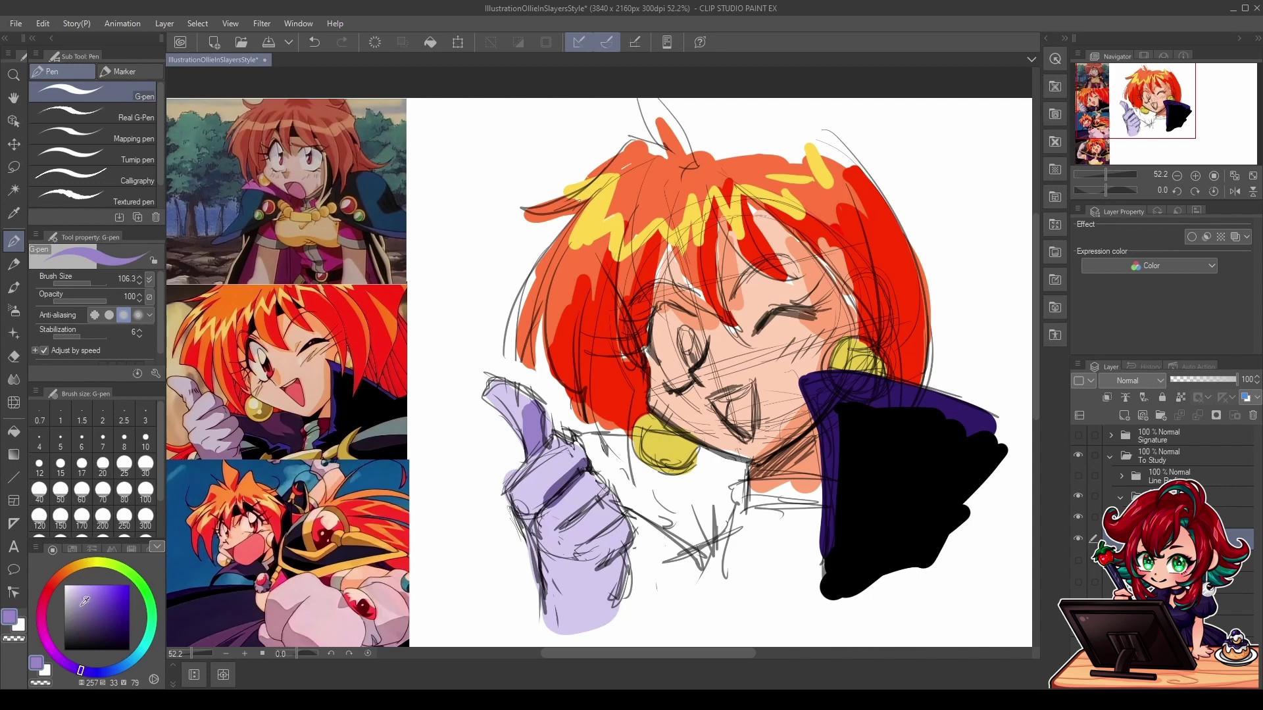
Step: Paint muted purple shadows (H257 S23 V77) on the glove's thumb, between the fingers and over the forearm
{"action": "left_click_drag", "start_coordinate": [84, 601], "coordinate": [85, 598]}
{"action": "mouse_move", "coordinate": [546, 425]}
{"action": "left_mouse_down"}
{"action": "mouse_move", "coordinate": [528, 413]}
{"action": "mouse_move", "coordinate": [531, 428]}
{"action": "mouse_move", "coordinate": [541, 409]}
{"action": "left_mouse_up"}
{"action": "mouse_move", "coordinate": [575, 466]}
{"action": "left_mouse_down"}
{"action": "mouse_move", "coordinate": [566, 473]}
{"action": "mouse_move", "coordinate": [595, 454]}
{"action": "mouse_move", "coordinate": [615, 460]}
{"action": "left_mouse_up"}
{"action": "mouse_move", "coordinate": [573, 520]}
{"action": "left_mouse_down"}
{"action": "mouse_move", "coordinate": [612, 477]}
{"action": "mouse_move", "coordinate": [618, 500]}
{"action": "mouse_move", "coordinate": [621, 490]}
{"action": "mouse_move", "coordinate": [555, 492]}
{"action": "mouse_move", "coordinate": [601, 463]}
{"action": "mouse_move", "coordinate": [595, 487]}
{"action": "left_mouse_up"}
{"action": "left_click_drag", "start_coordinate": [579, 534], "coordinate": [625, 503]}
{"action": "left_click_drag", "start_coordinate": [565, 582], "coordinate": [635, 536]}
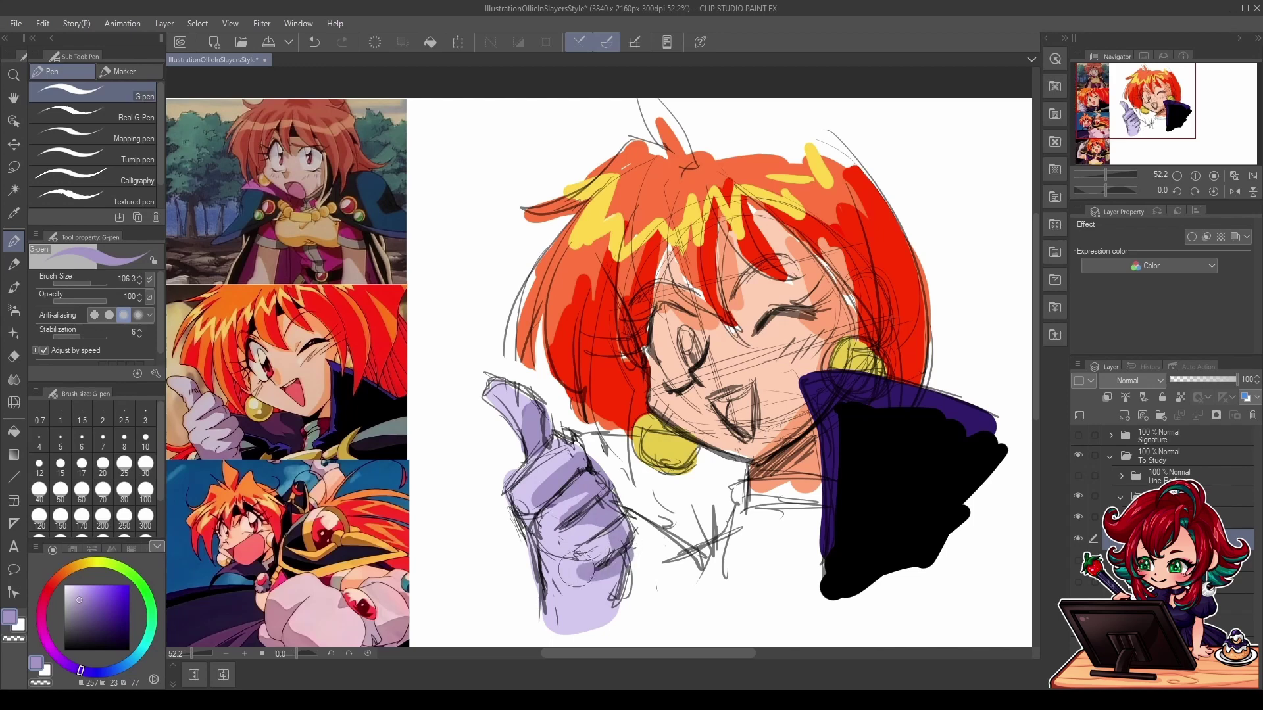
{"action": "left_click_drag", "start_coordinate": [516, 529], "coordinate": [615, 634]}
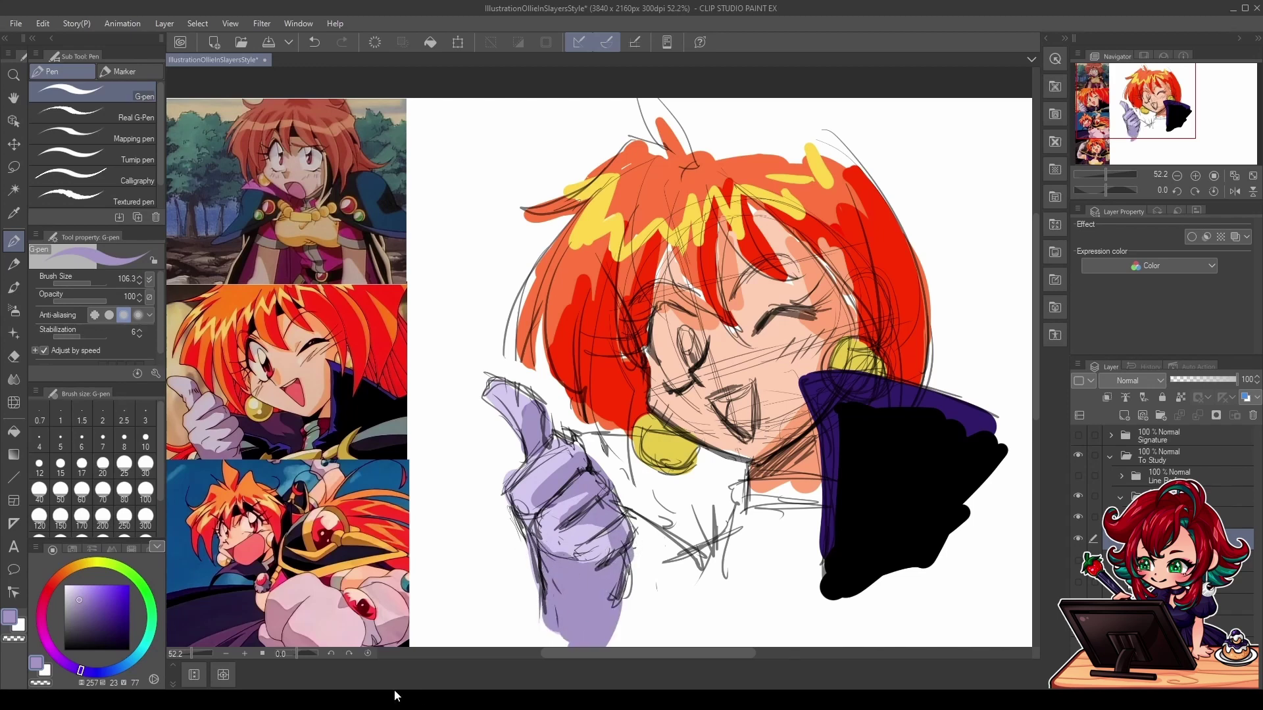
Step: Fill the inside of the open mouth with pinkish red (H352 S63 V89)
{"action": "left_click_drag", "start_coordinate": [64, 576], "coordinate": [109, 587]}
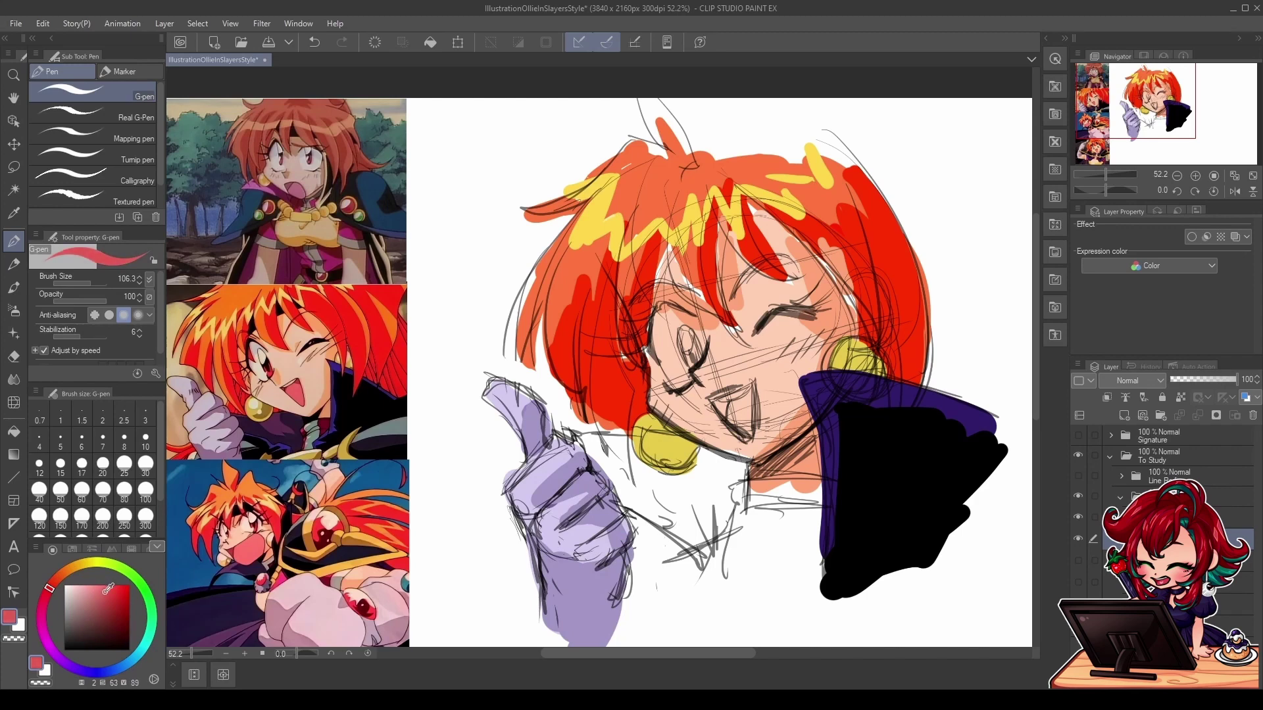
{"action": "mouse_move", "coordinate": [726, 401]}
{"action": "left_mouse_down"}
{"action": "mouse_move", "coordinate": [744, 425]}
{"action": "mouse_move", "coordinate": [729, 403]}
{"action": "left_mouse_up"}
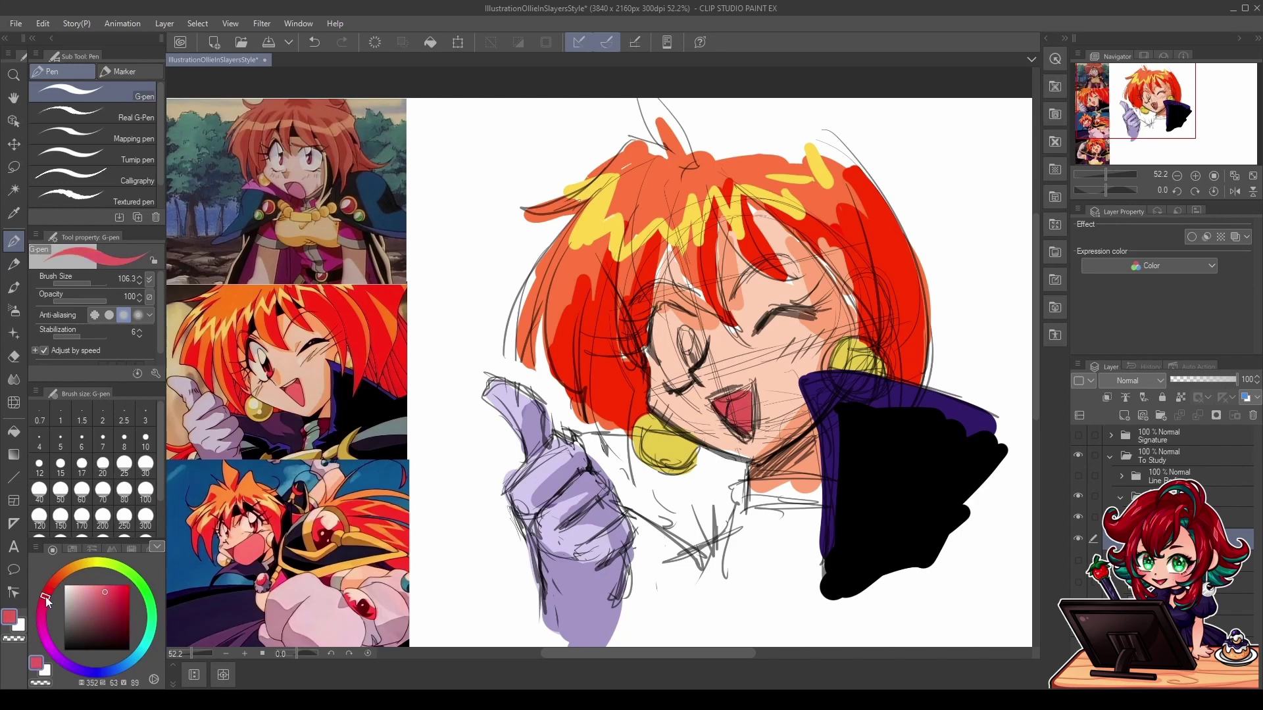
Step: Paint the open eye's iris dark red and fill the white of the eye with pure white
{"action": "left_click", "coordinate": [124, 613]}
{"action": "left_click_drag", "start_coordinate": [124, 613], "coordinate": [127, 608]}
{"action": "left_click_drag", "start_coordinate": [702, 337], "coordinate": [689, 351]}
{"action": "left_click_drag", "start_coordinate": [65, 601], "coordinate": [63, 585]}
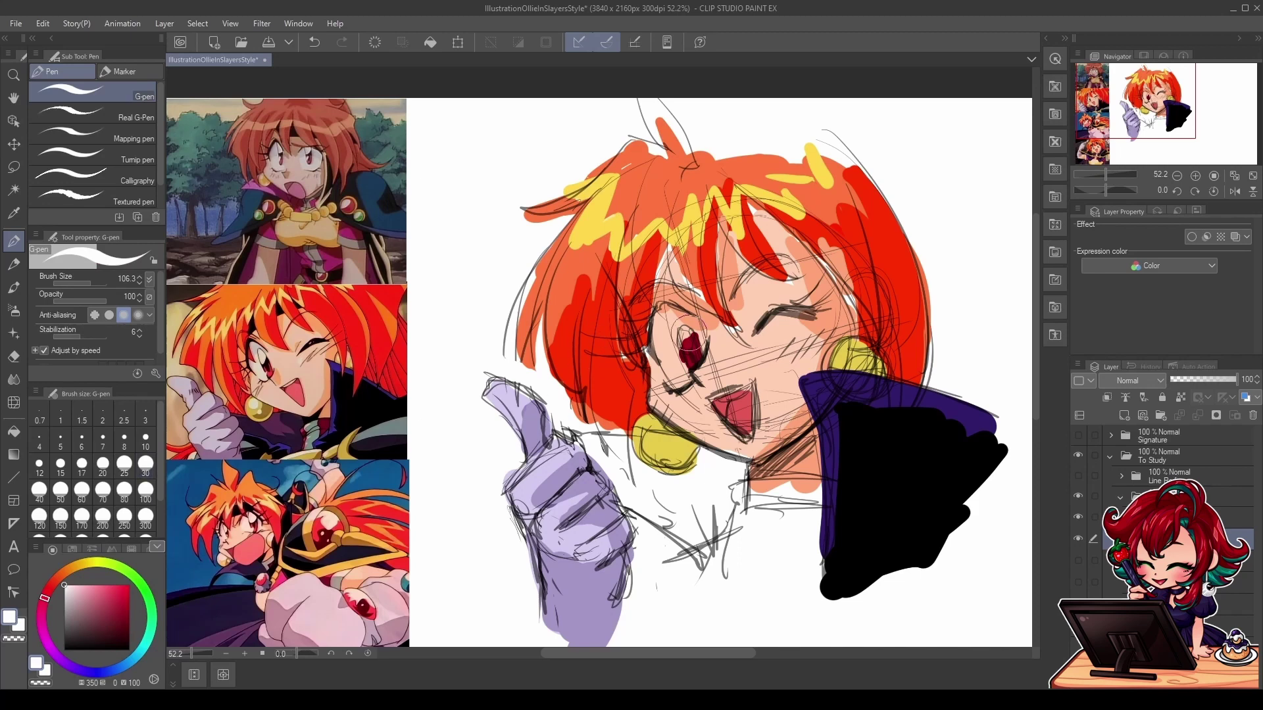
{"action": "mouse_move", "coordinate": [655, 329]}
{"action": "left_mouse_down"}
{"action": "mouse_move", "coordinate": [678, 380]}
{"action": "mouse_move", "coordinate": [671, 316]}
{"action": "mouse_move", "coordinate": [664, 332]}
{"action": "mouse_move", "coordinate": [684, 317]}
{"action": "mouse_move", "coordinate": [687, 337]}
{"action": "left_mouse_up"}
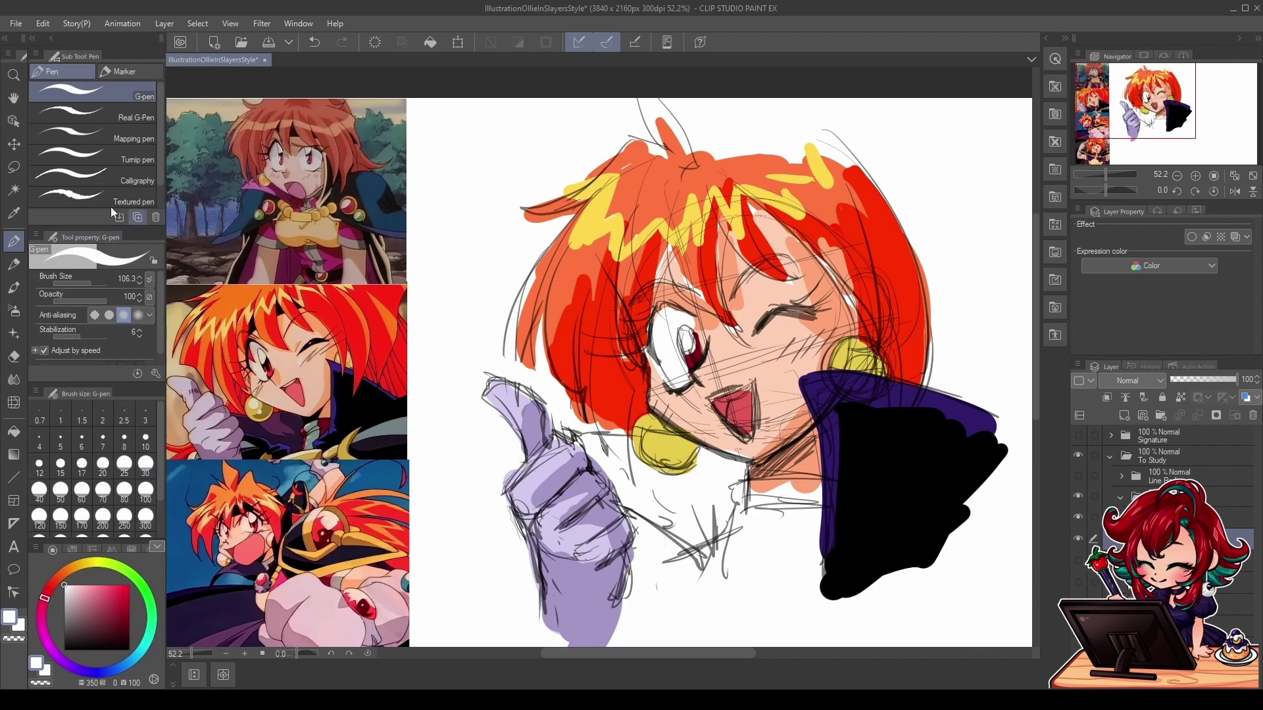
Step: Compare the hair's base orange with the middle reference's by sampling both repeatedly, and set the colour to orange H22 S94 V100
{"action": "key", "text": "i"}
{"action": "left_click", "coordinate": [655, 173]}
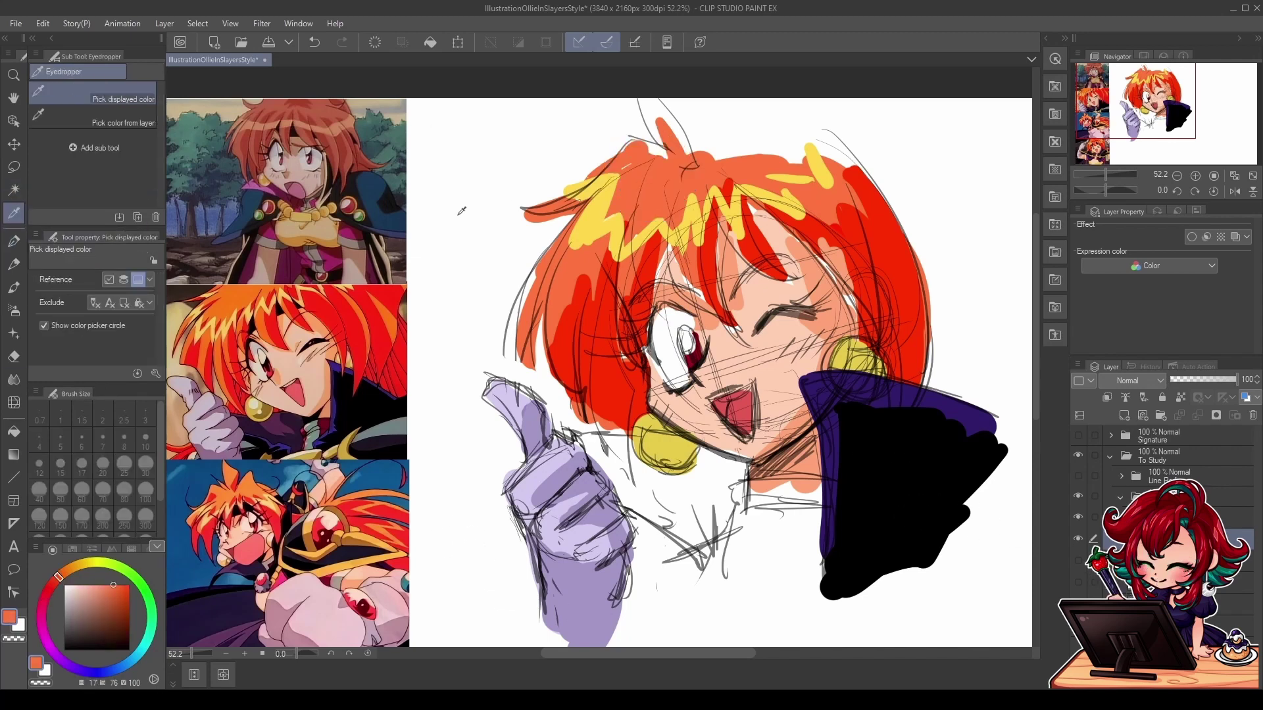
{"action": "left_click", "coordinate": [236, 301]}
{"action": "left_click", "coordinate": [628, 182]}
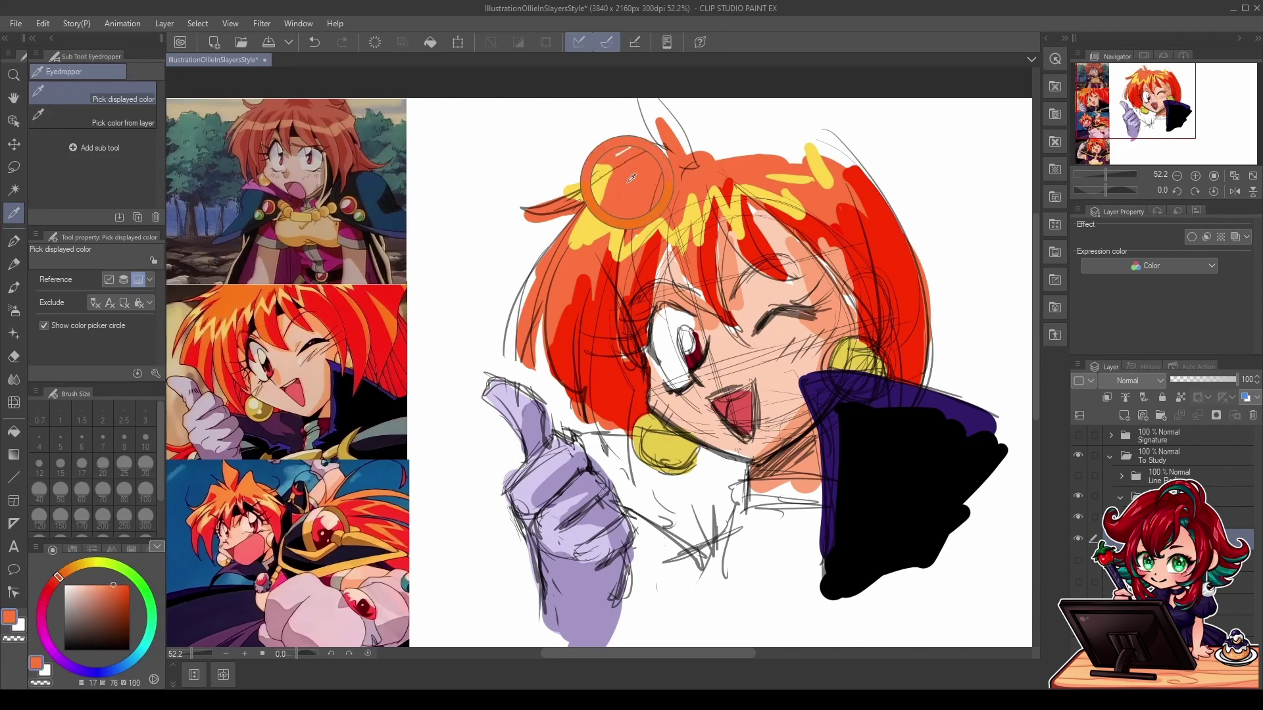
{"action": "left_click", "coordinate": [236, 291]}
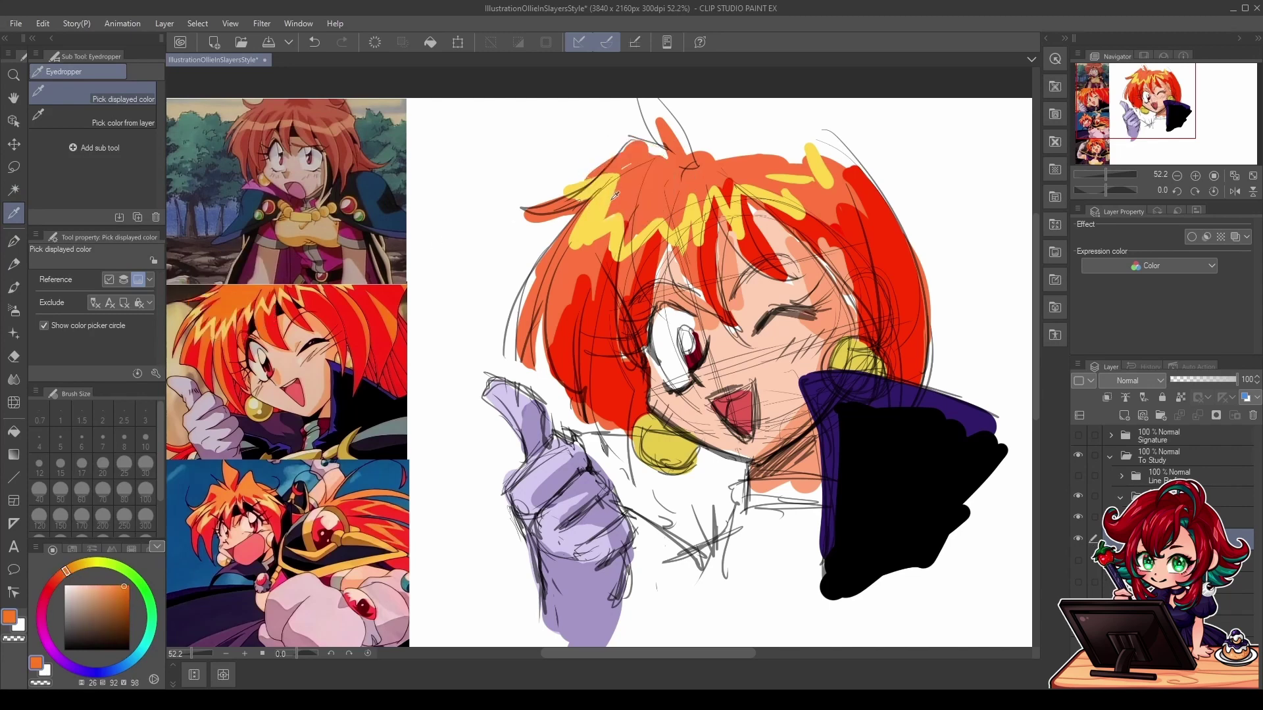
{"action": "left_click", "coordinate": [638, 188]}
{"action": "left_click", "coordinate": [236, 296]}
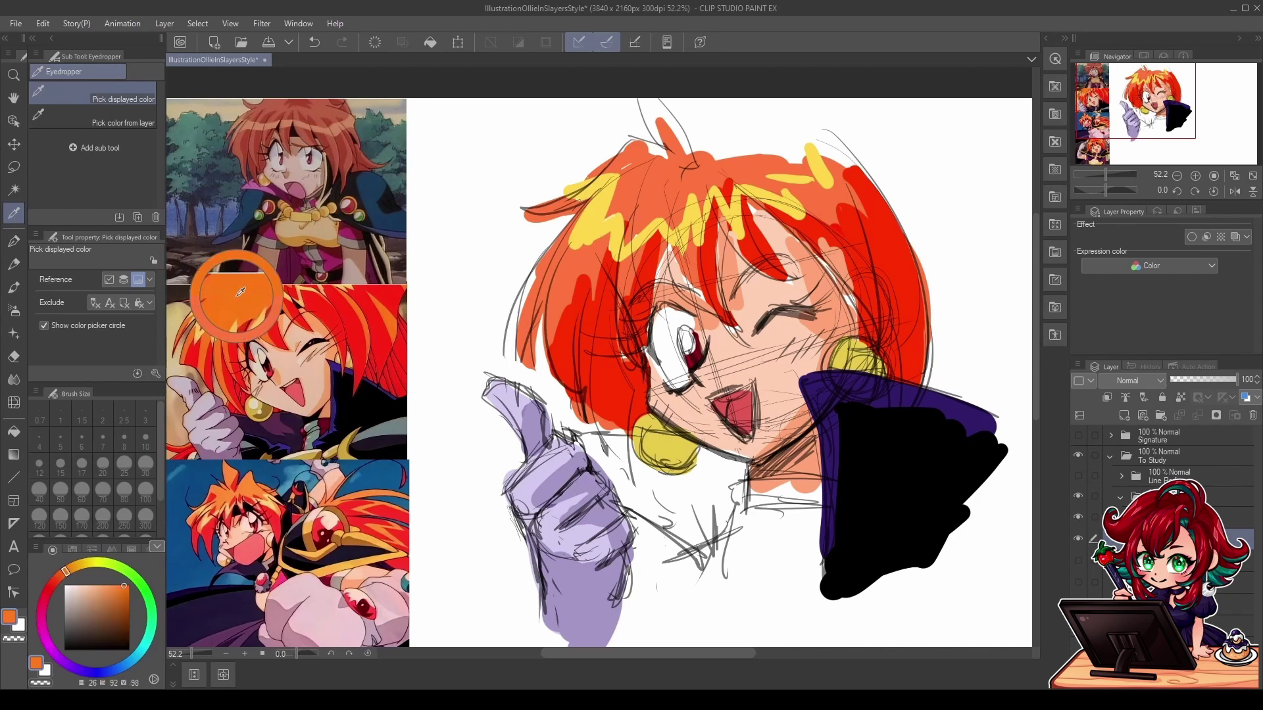
{"action": "left_click", "coordinate": [660, 186]}
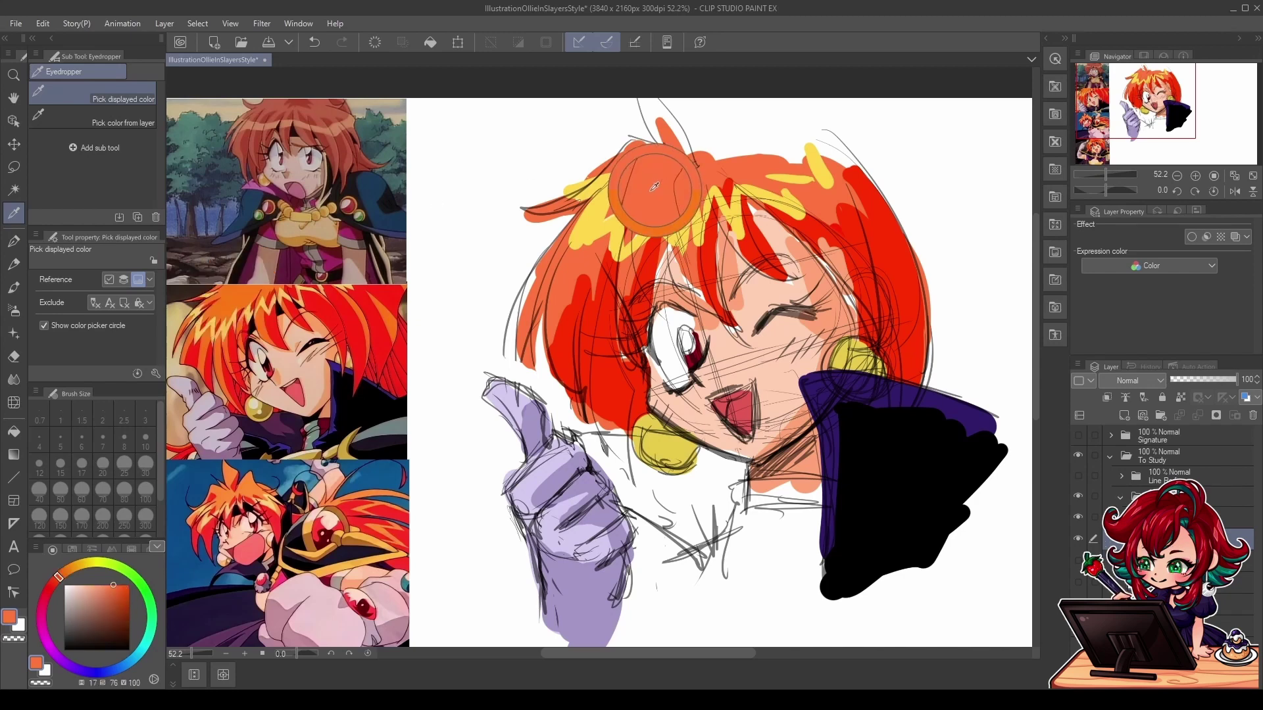
{"action": "left_click", "coordinate": [225, 299]}
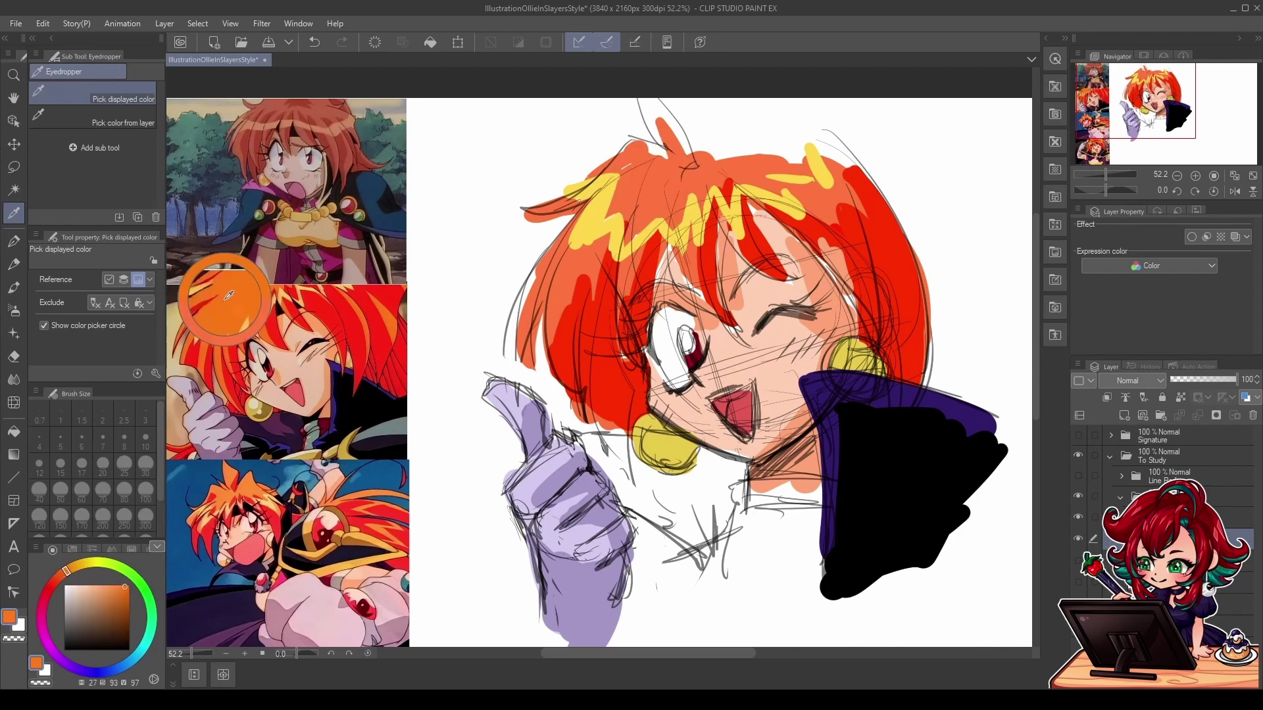
{"action": "left_click", "coordinate": [658, 175]}
{"action": "left_click_drag", "start_coordinate": [68, 580], "coordinate": [63, 576]}
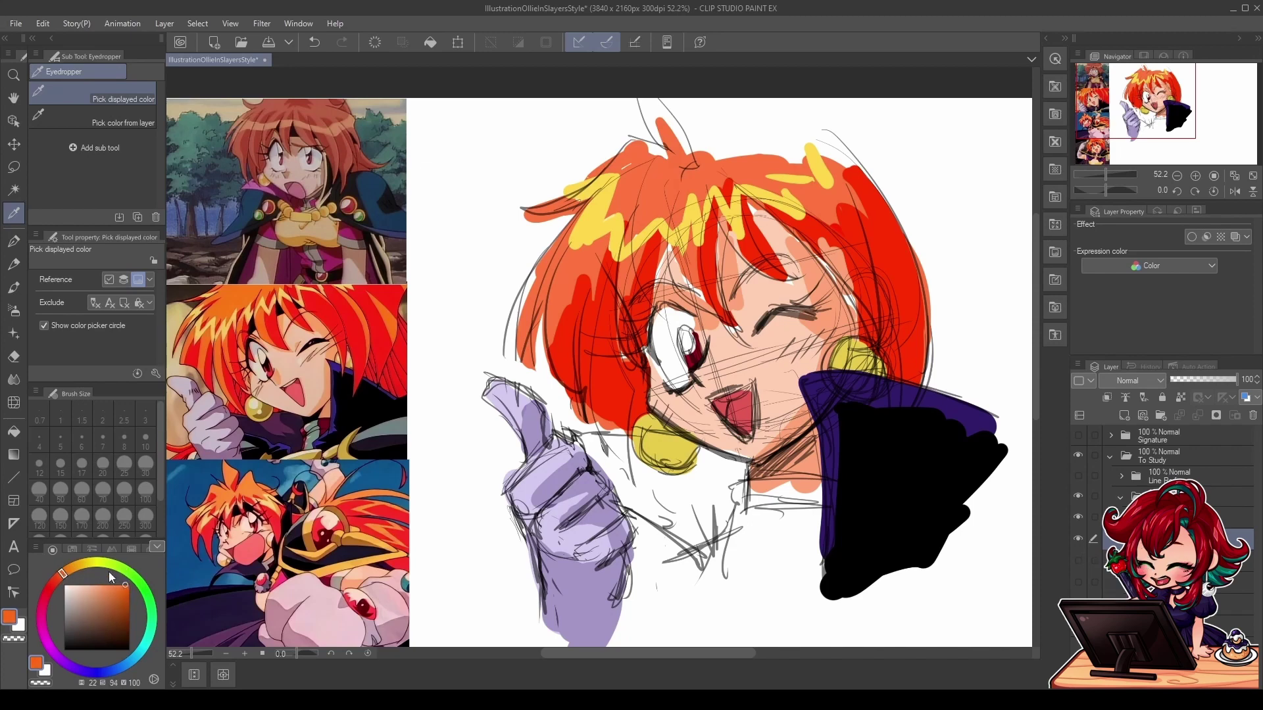
Step: Repaint the hair's base areas over the crown and left side with the orange H22 S94 V100 using the G-pen
{"action": "left_click", "coordinate": [14, 241]}
{"action": "mouse_move", "coordinate": [650, 171]}
{"action": "left_mouse_down"}
{"action": "mouse_move", "coordinate": [636, 216]}
{"action": "mouse_move", "coordinate": [644, 189]}
{"action": "mouse_move", "coordinate": [638, 216]}
{"action": "mouse_move", "coordinate": [695, 175]}
{"action": "mouse_move", "coordinate": [663, 166]}
{"action": "mouse_move", "coordinate": [624, 184]}
{"action": "left_mouse_up"}
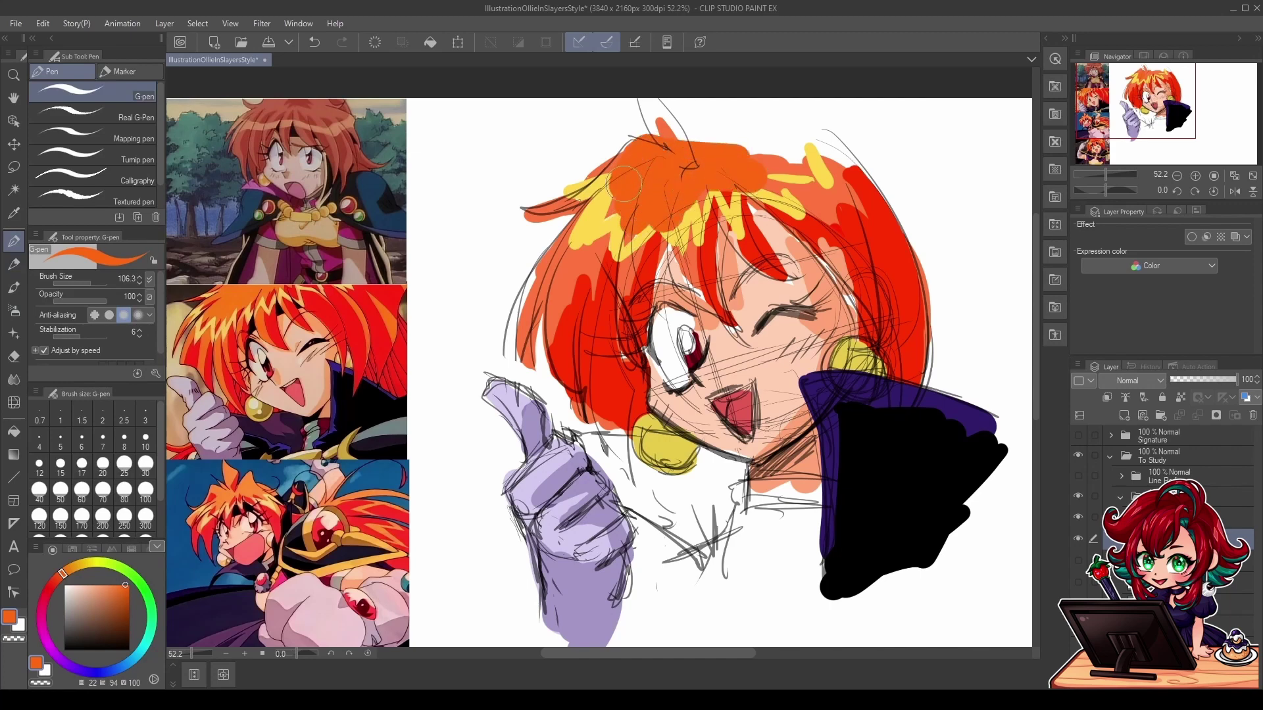
{"action": "mouse_move", "coordinate": [563, 244]}
{"action": "left_mouse_down"}
{"action": "mouse_move", "coordinate": [538, 321]}
{"action": "mouse_move", "coordinate": [543, 296]}
{"action": "mouse_move", "coordinate": [598, 248]}
{"action": "mouse_move", "coordinate": [594, 268]}
{"action": "mouse_move", "coordinate": [622, 293]}
{"action": "left_mouse_up"}
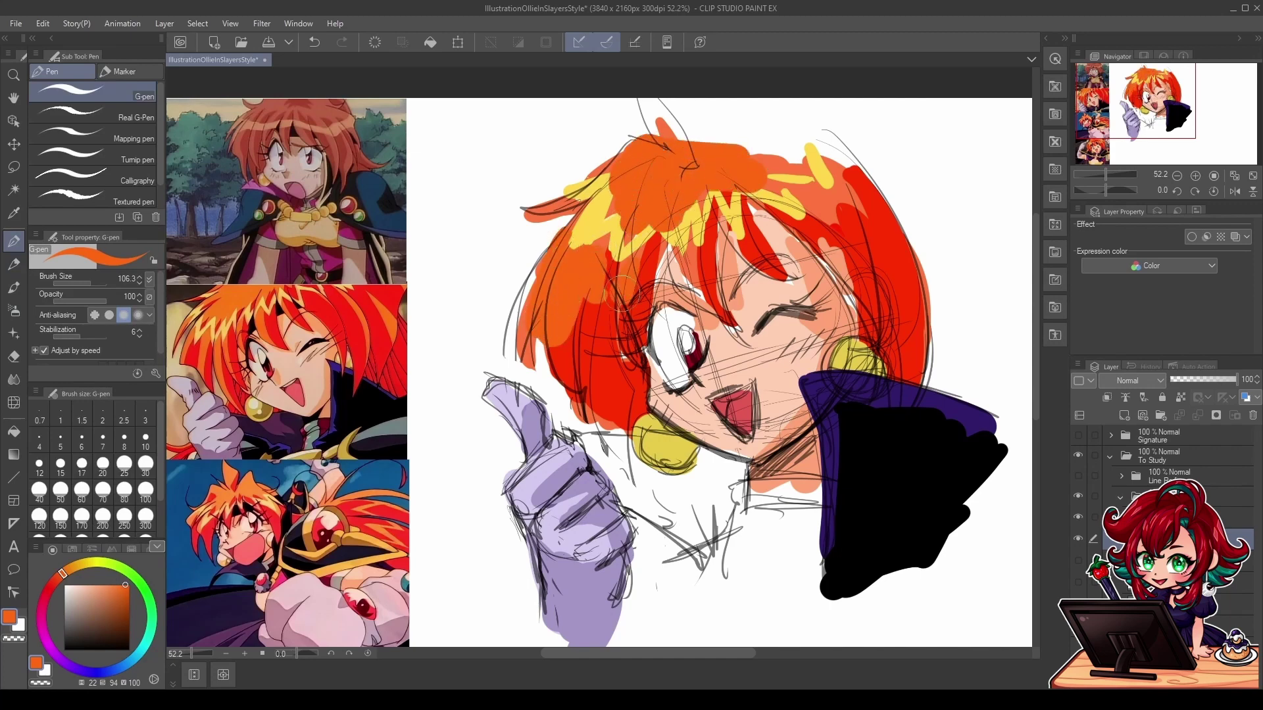
Step: Compare the hair's red shadow colour with the middle reference's by sampling both repeatedly
{"action": "left_click", "coordinate": [13, 213]}
{"action": "left_click", "coordinate": [321, 320]}
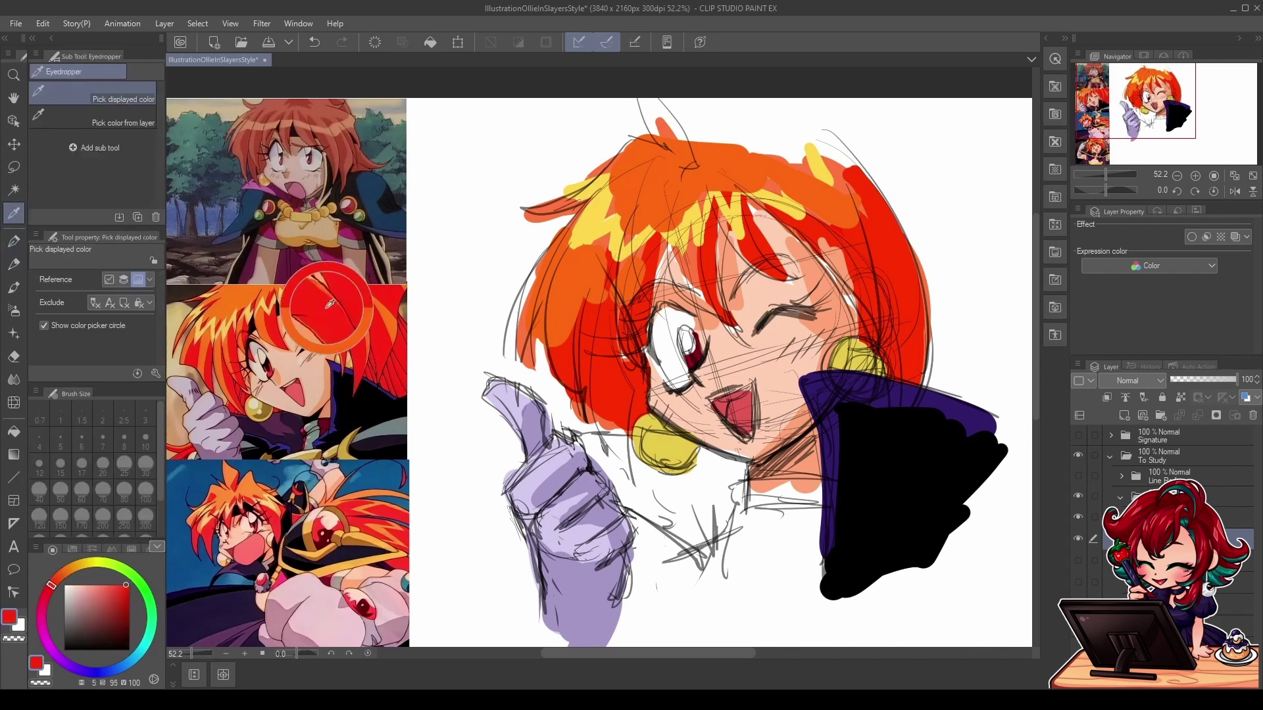
{"action": "left_click", "coordinate": [602, 378]}
{"action": "left_click", "coordinate": [351, 309]}
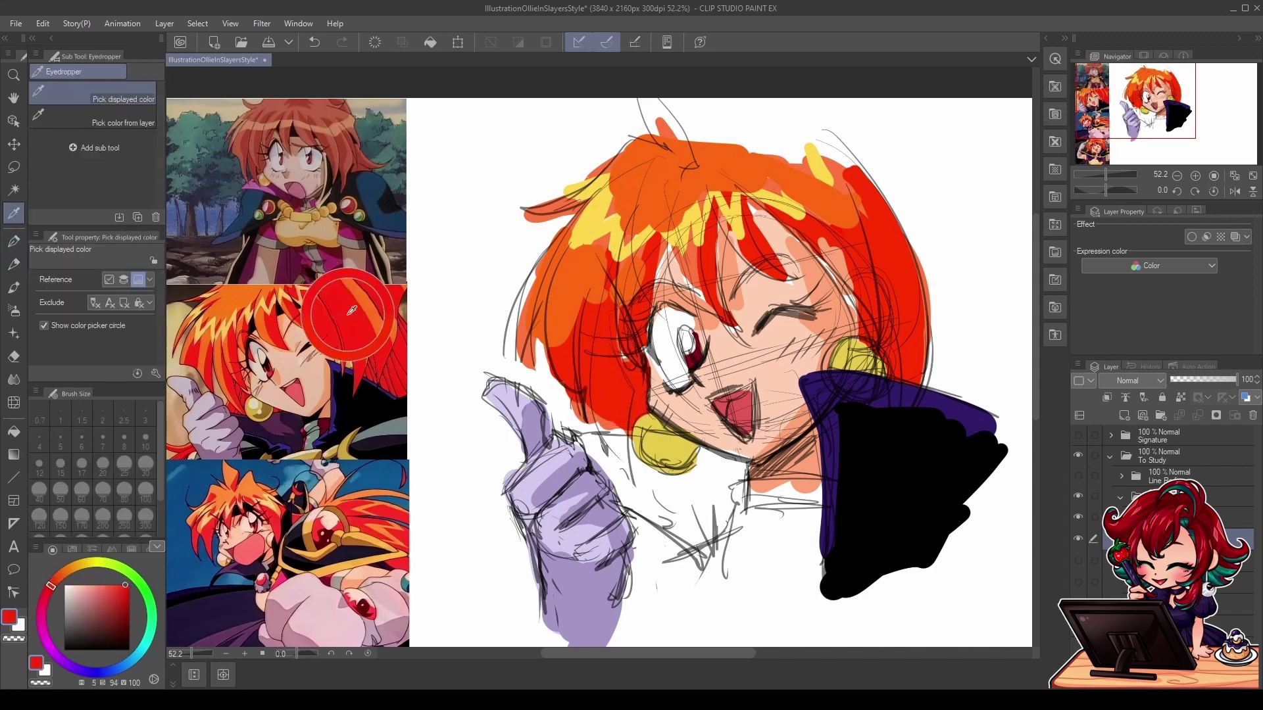
{"action": "left_click", "coordinate": [611, 371]}
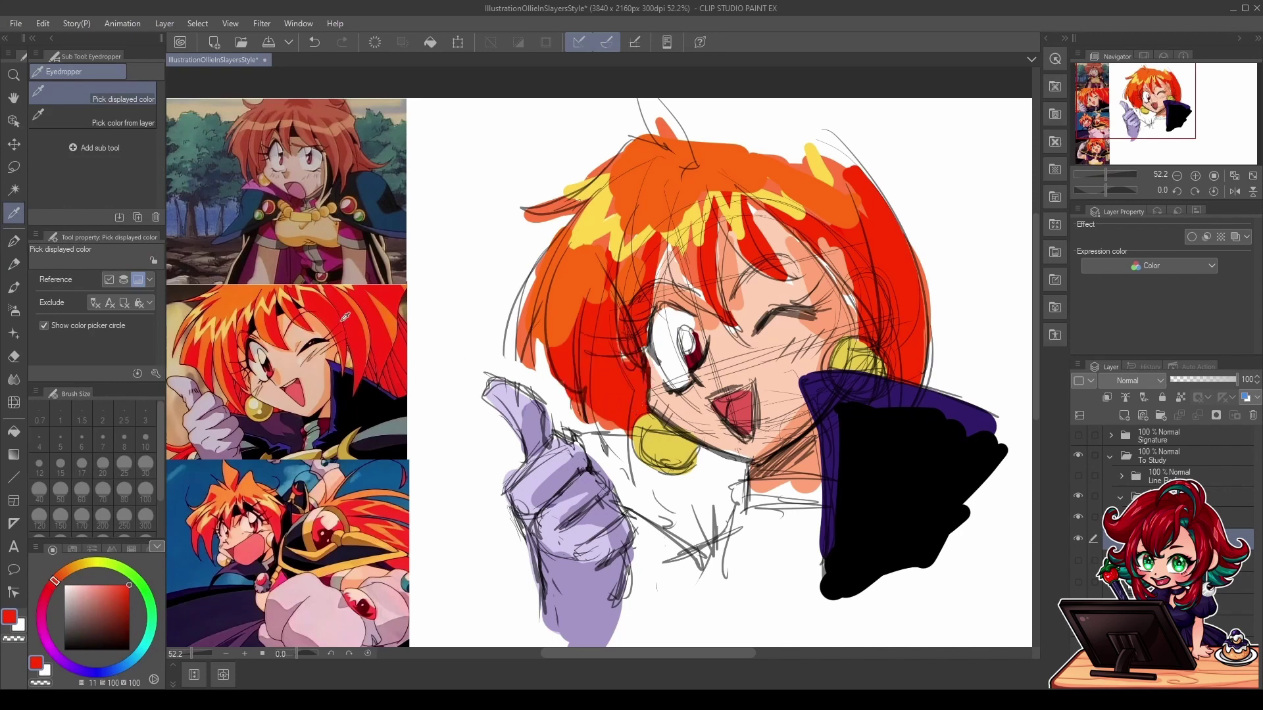
{"action": "left_click", "coordinate": [351, 316]}
Step: Compare the hair highlight's yellow with the middle reference's highlights by sampling both repeatedly
{"action": "left_click", "coordinate": [596, 217]}
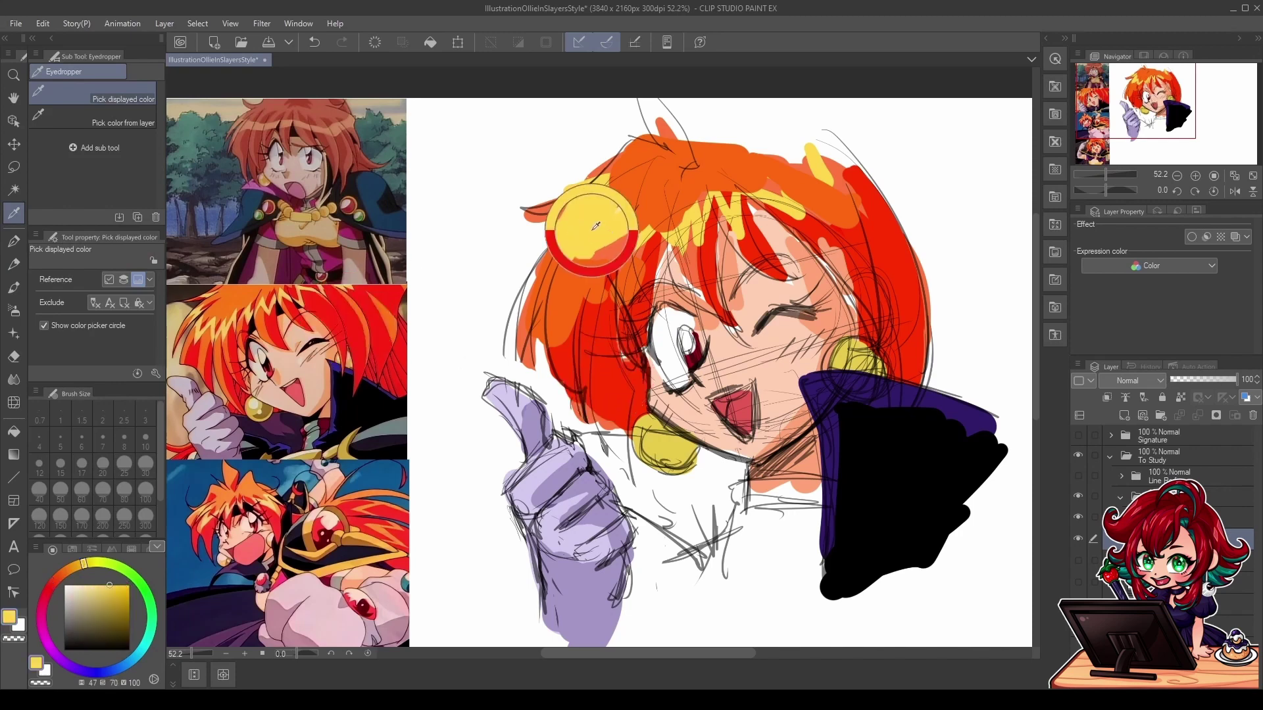
{"action": "left_click", "coordinate": [231, 324]}
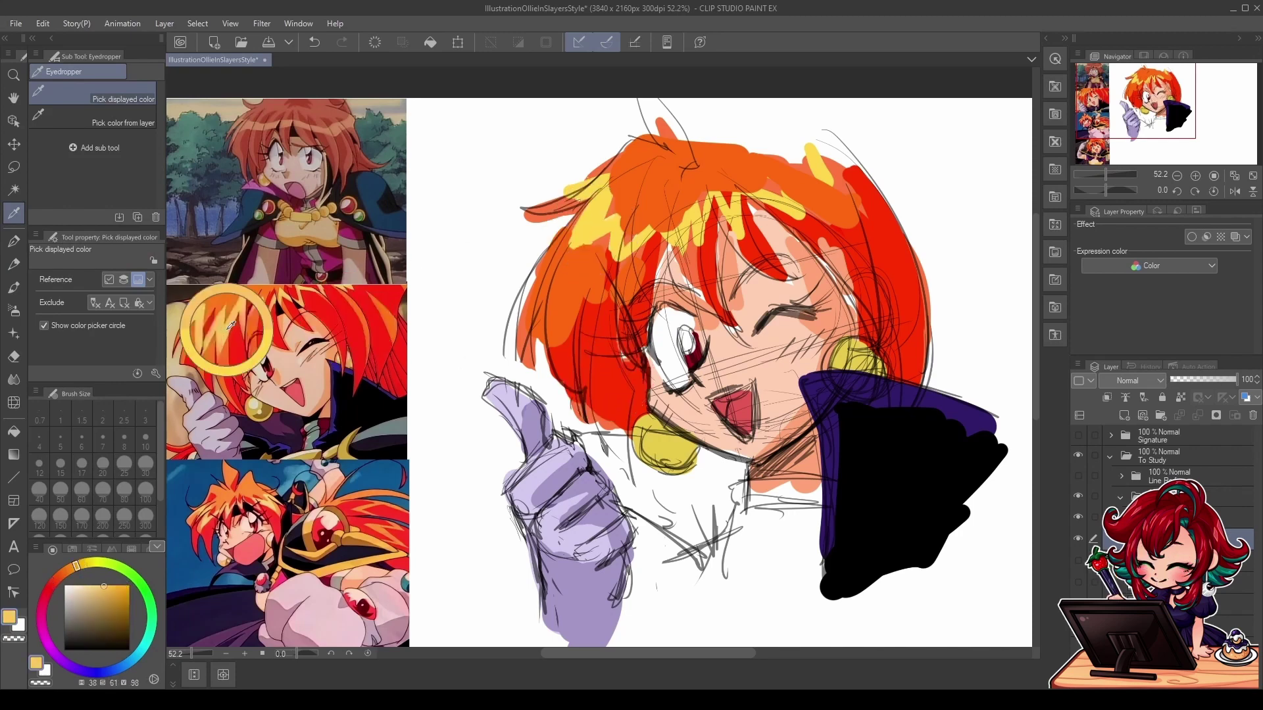
{"action": "left_click", "coordinate": [594, 225]}
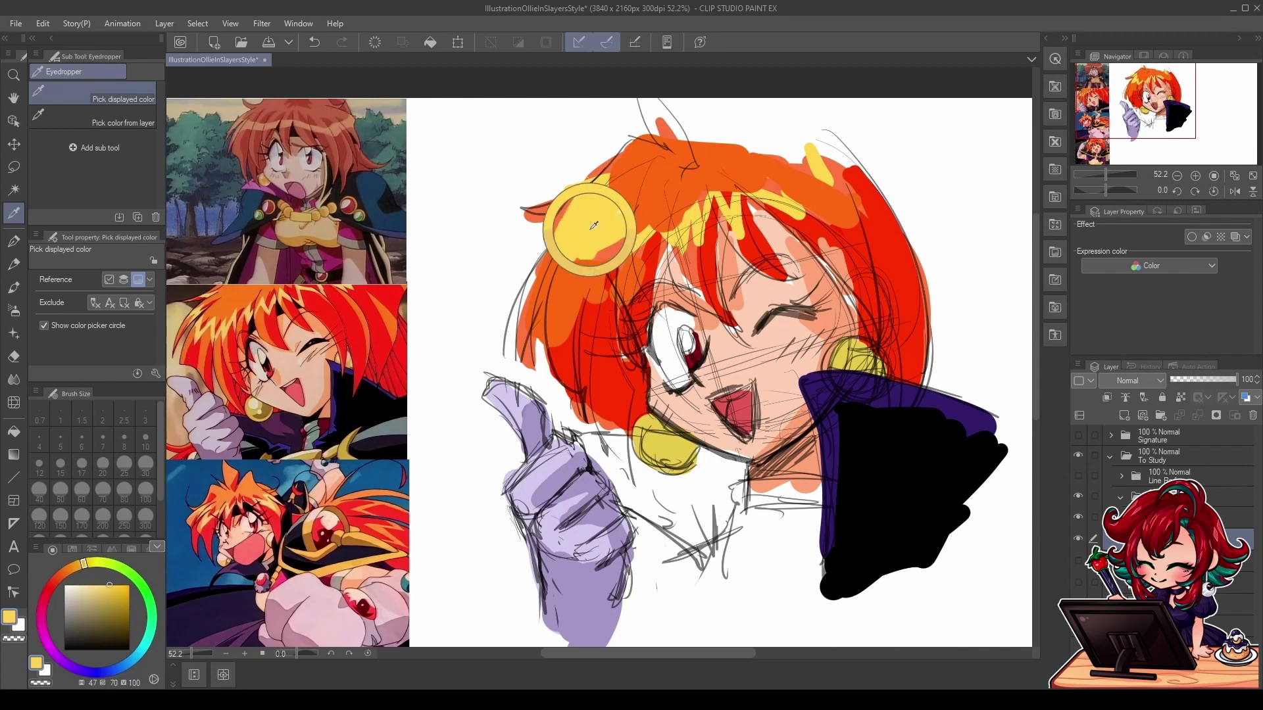
{"action": "left_click", "coordinate": [252, 313]}
{"action": "left_click_drag", "start_coordinate": [221, 321], "coordinate": [228, 323]}
{"action": "left_click", "coordinate": [595, 220]}
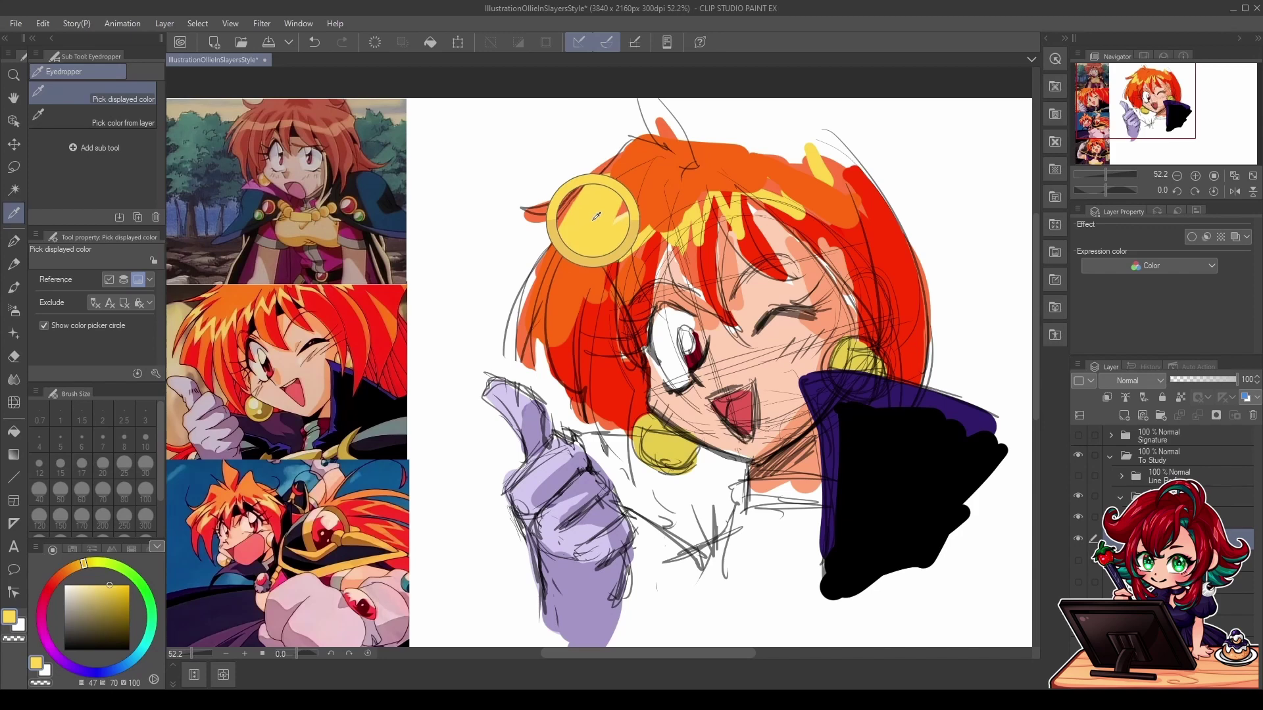
{"action": "left_click", "coordinate": [229, 324]}
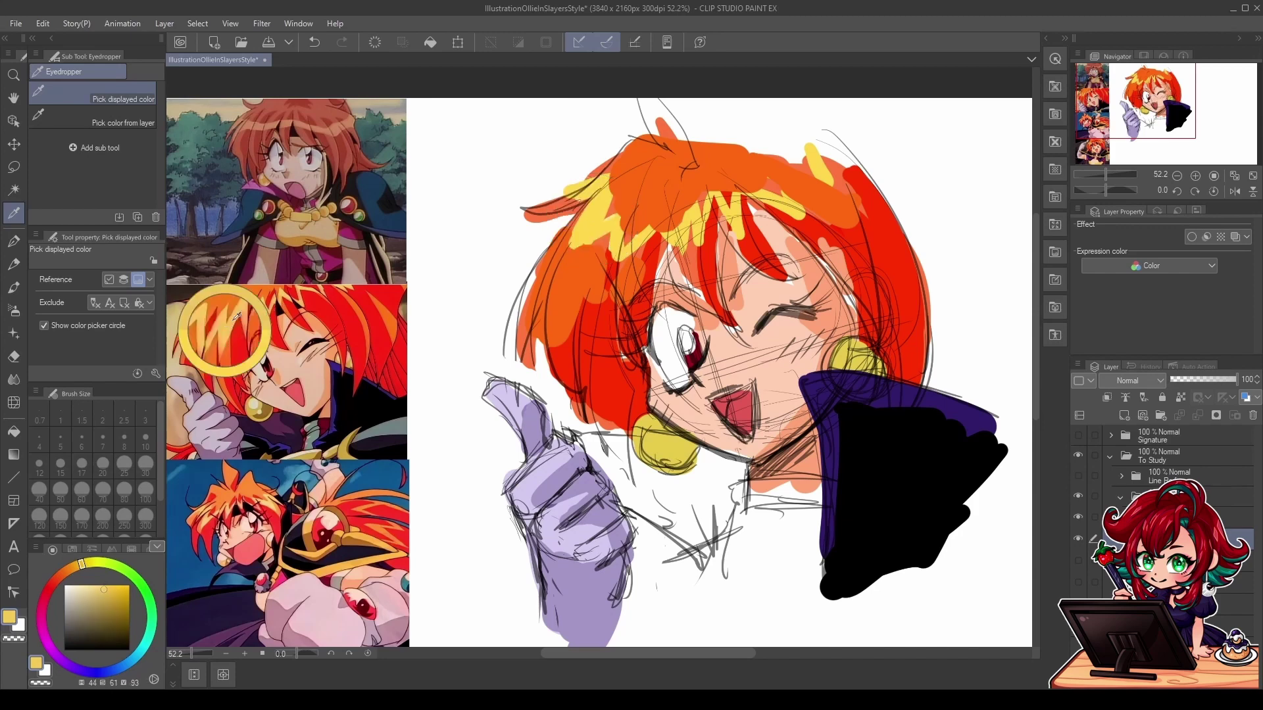
{"action": "left_click", "coordinate": [592, 218]}
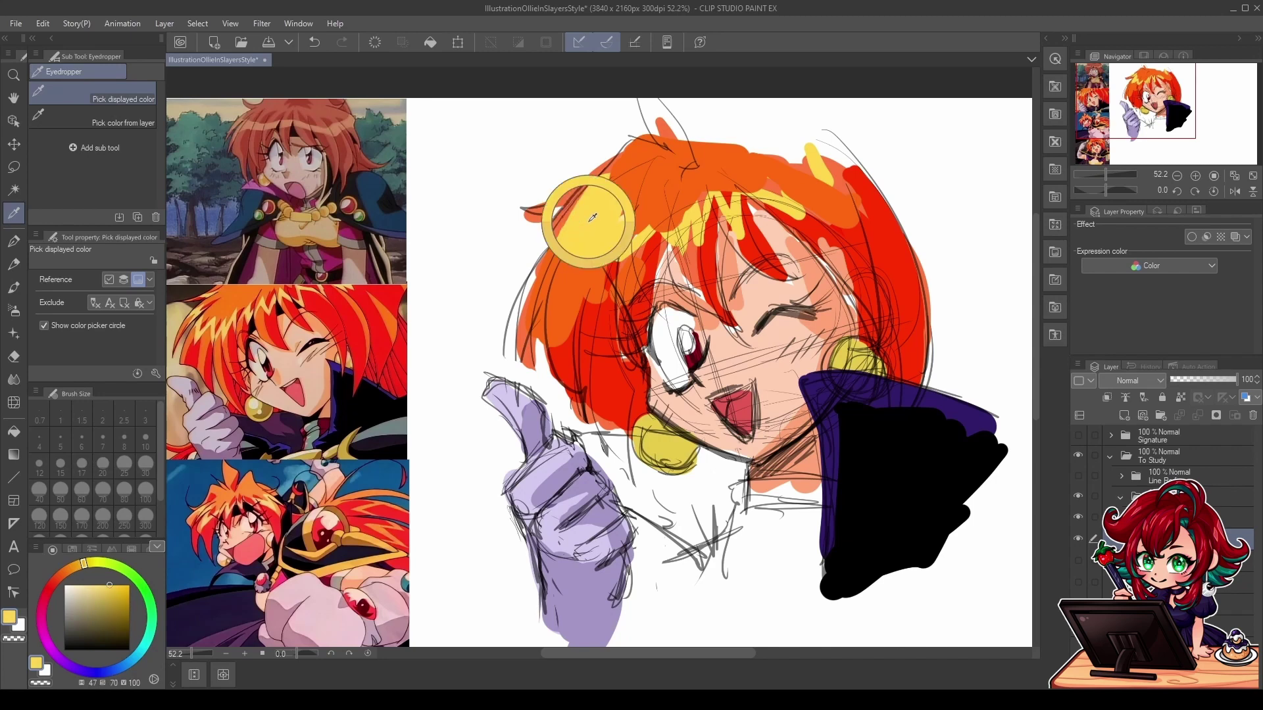
{"action": "left_click", "coordinate": [226, 331]}
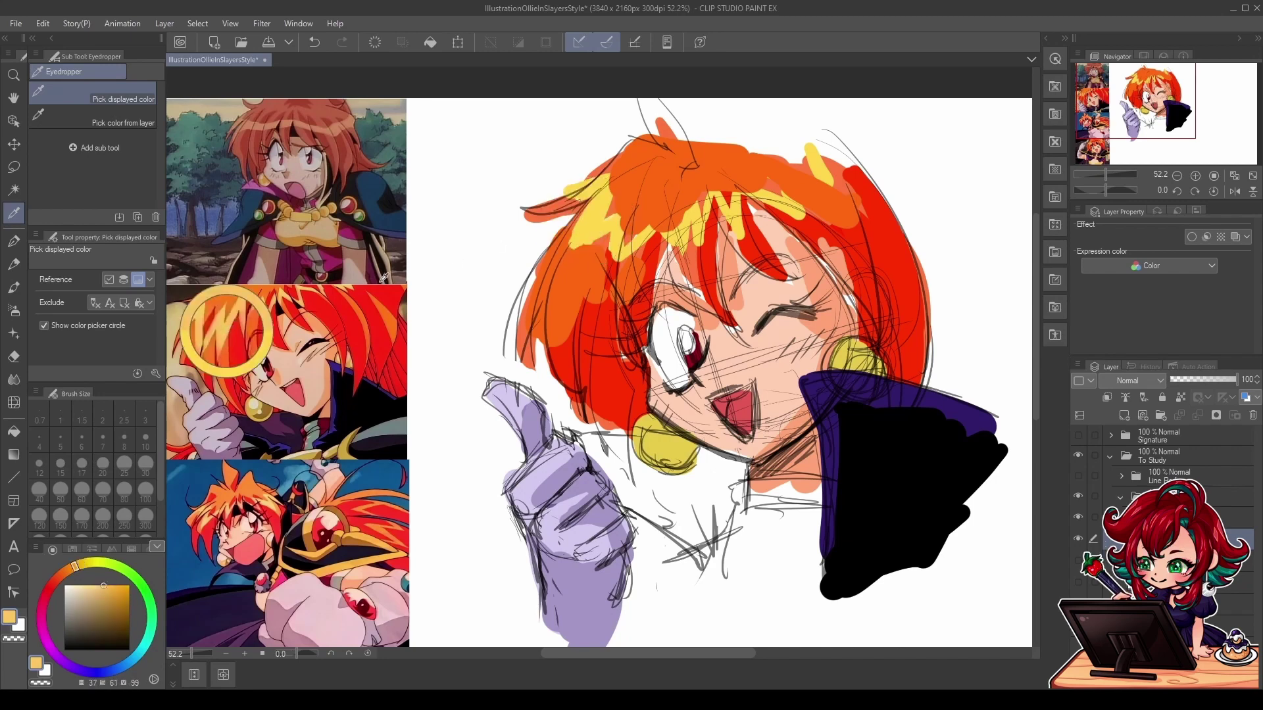
{"action": "left_click", "coordinate": [588, 233]}
Step: Repaint the hair highlights above the forehead in a softer yellow, trying H47 S55 V91 and settling on H47 S62 V97
{"action": "left_click", "coordinate": [13, 242]}
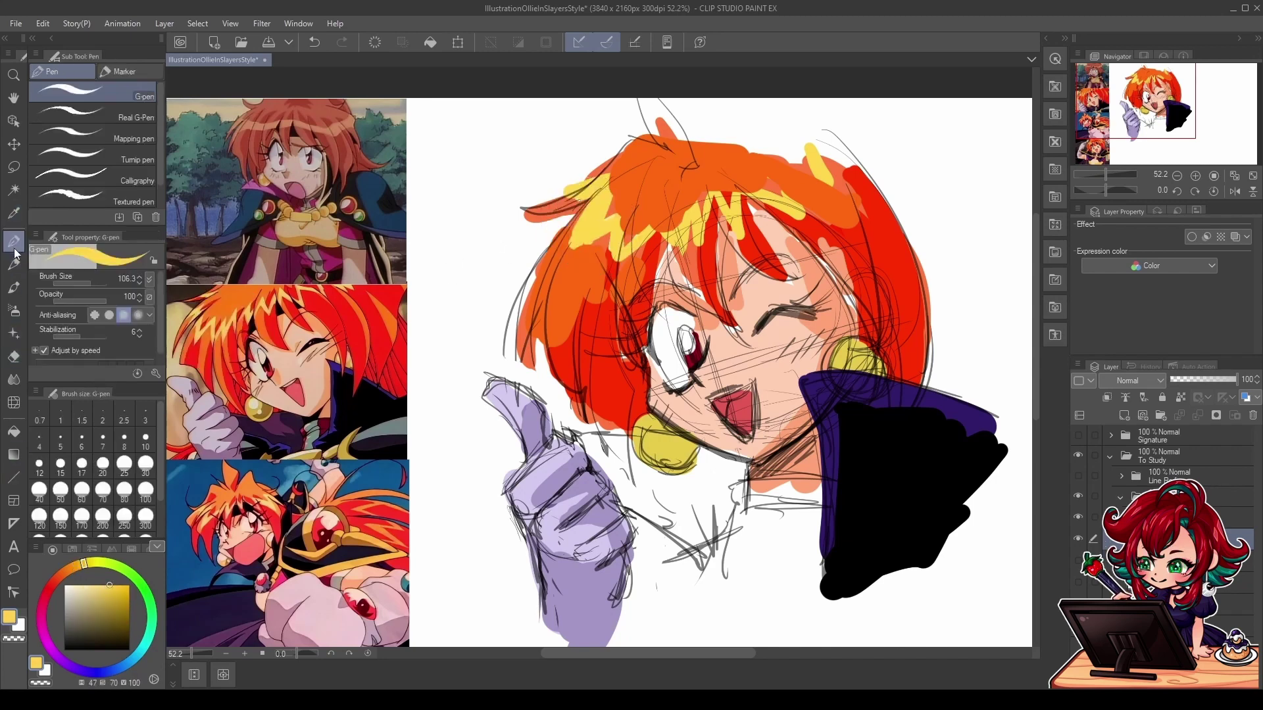
{"action": "left_click", "coordinate": [104, 587]}
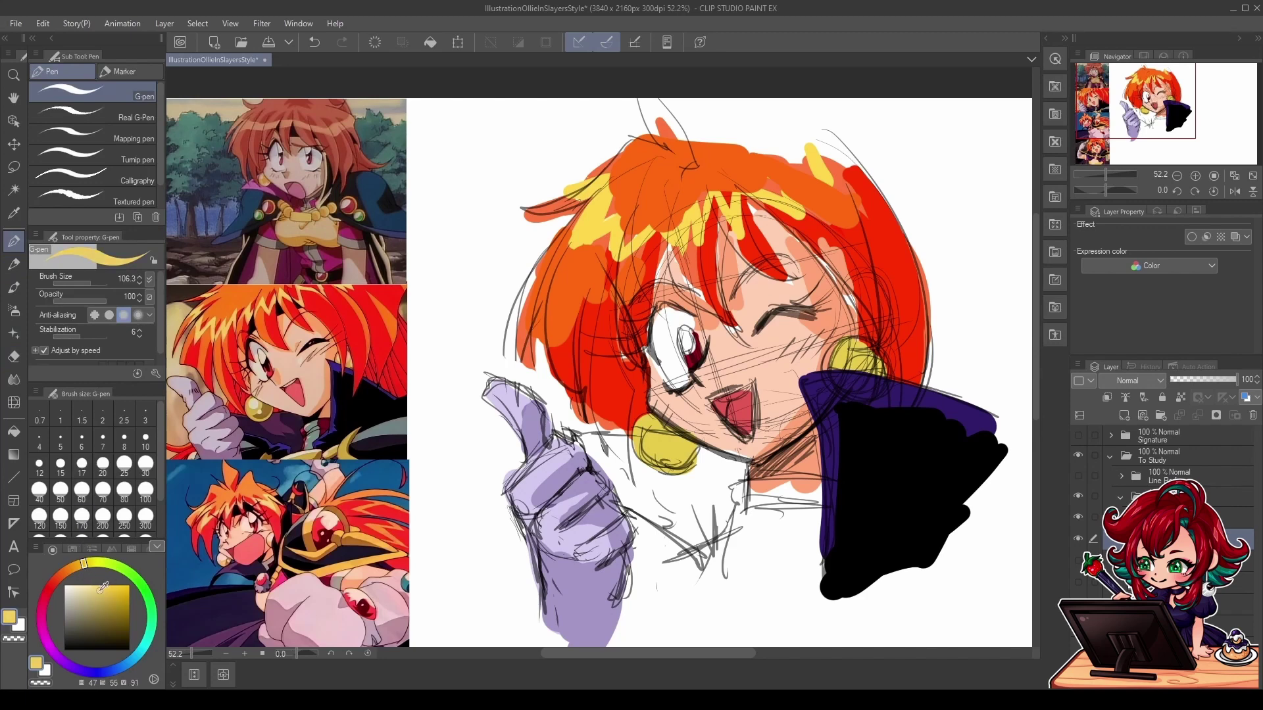
{"action": "left_click_drag", "start_coordinate": [587, 187], "coordinate": [582, 240]}
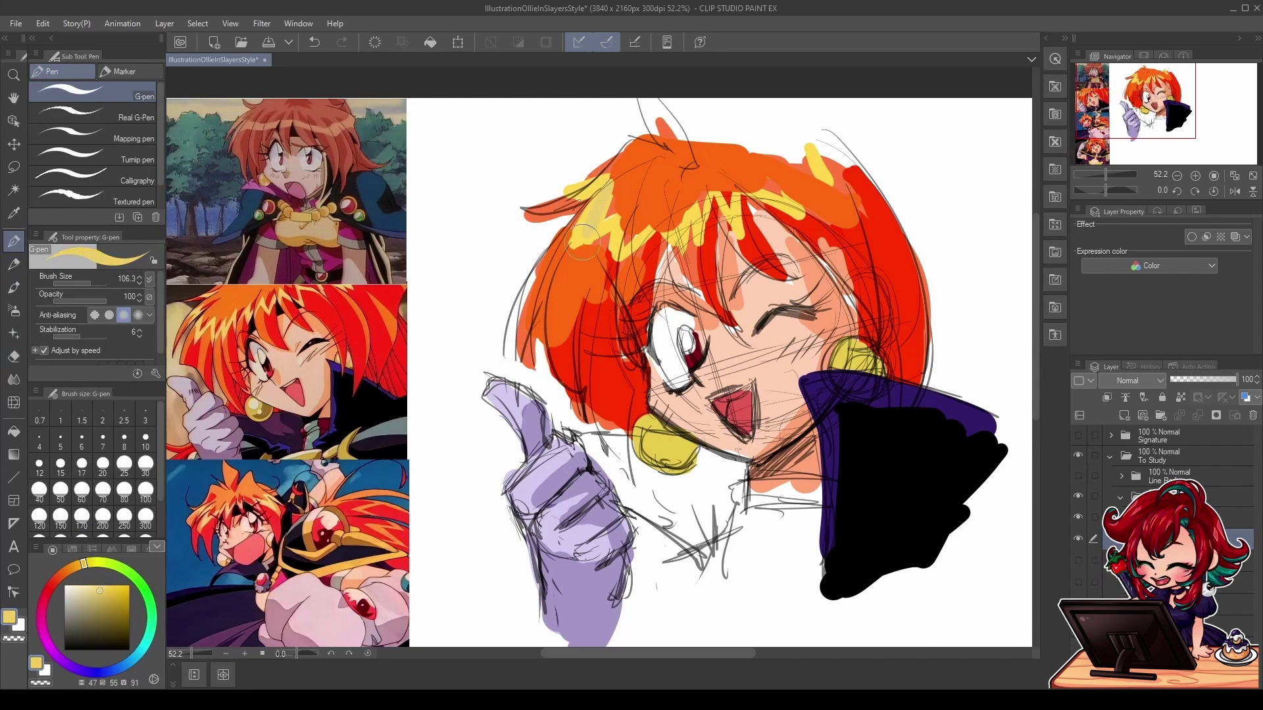
{"action": "left_click", "coordinate": [103, 584]}
{"action": "mouse_move", "coordinate": [597, 219]}
{"action": "left_mouse_down"}
{"action": "mouse_move", "coordinate": [608, 182]}
{"action": "mouse_move", "coordinate": [592, 225]}
{"action": "mouse_move", "coordinate": [618, 248]}
{"action": "mouse_move", "coordinate": [687, 217]}
{"action": "left_mouse_up"}
{"action": "left_click_drag", "start_coordinate": [599, 184], "coordinate": [573, 179]}
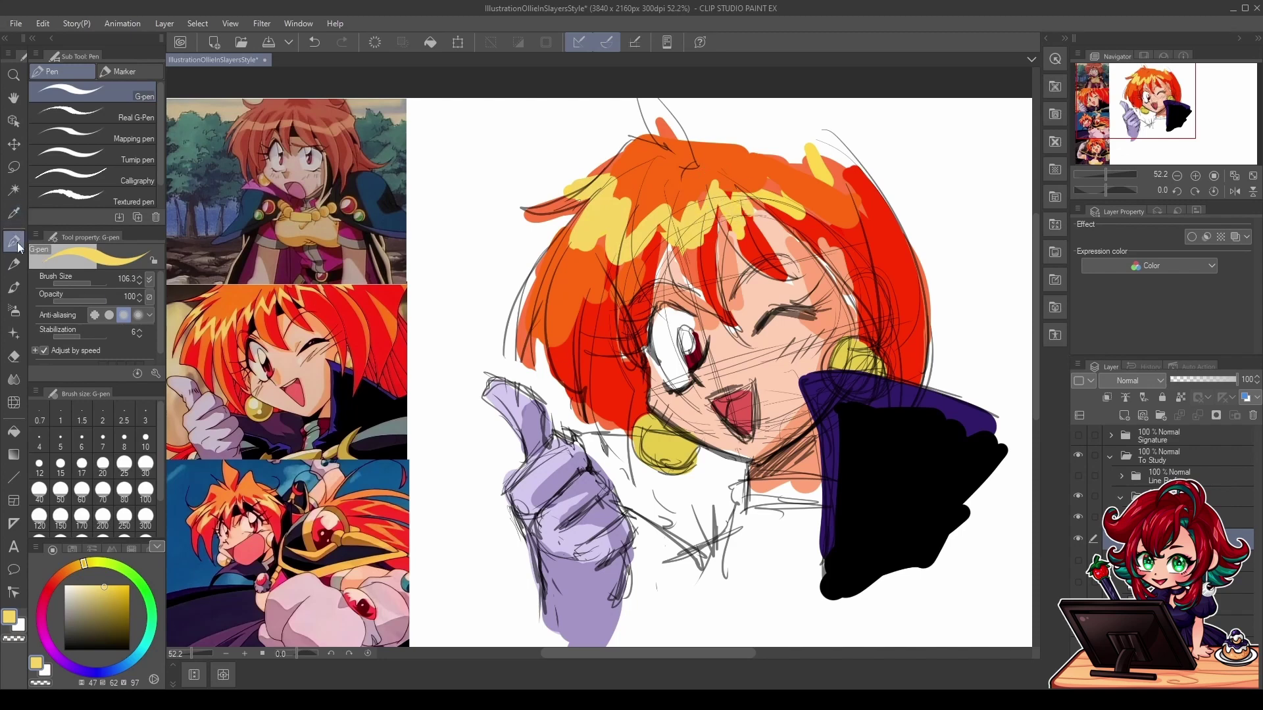
Step: Check the repainted softer yellow highlights against several highlight spots in the middle reference by sampling both
{"action": "left_click", "coordinate": [13, 213]}
{"action": "left_click", "coordinate": [606, 214]}
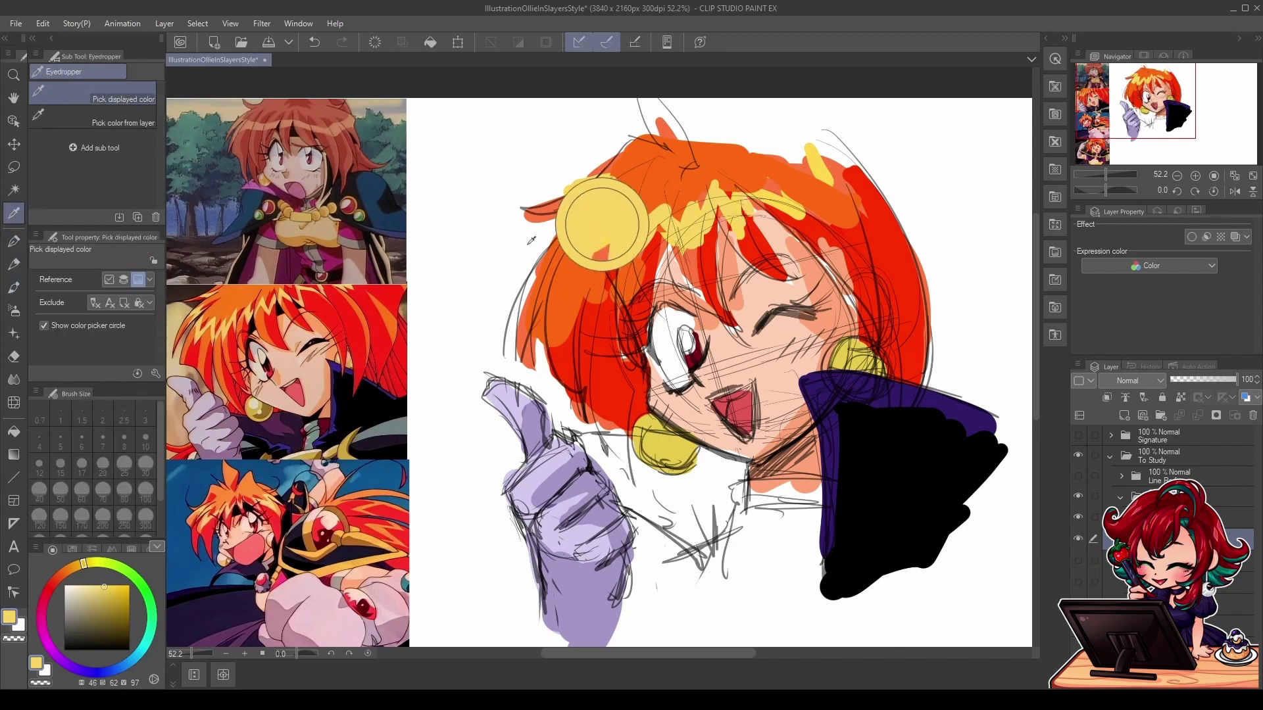
{"action": "left_click", "coordinate": [230, 329]}
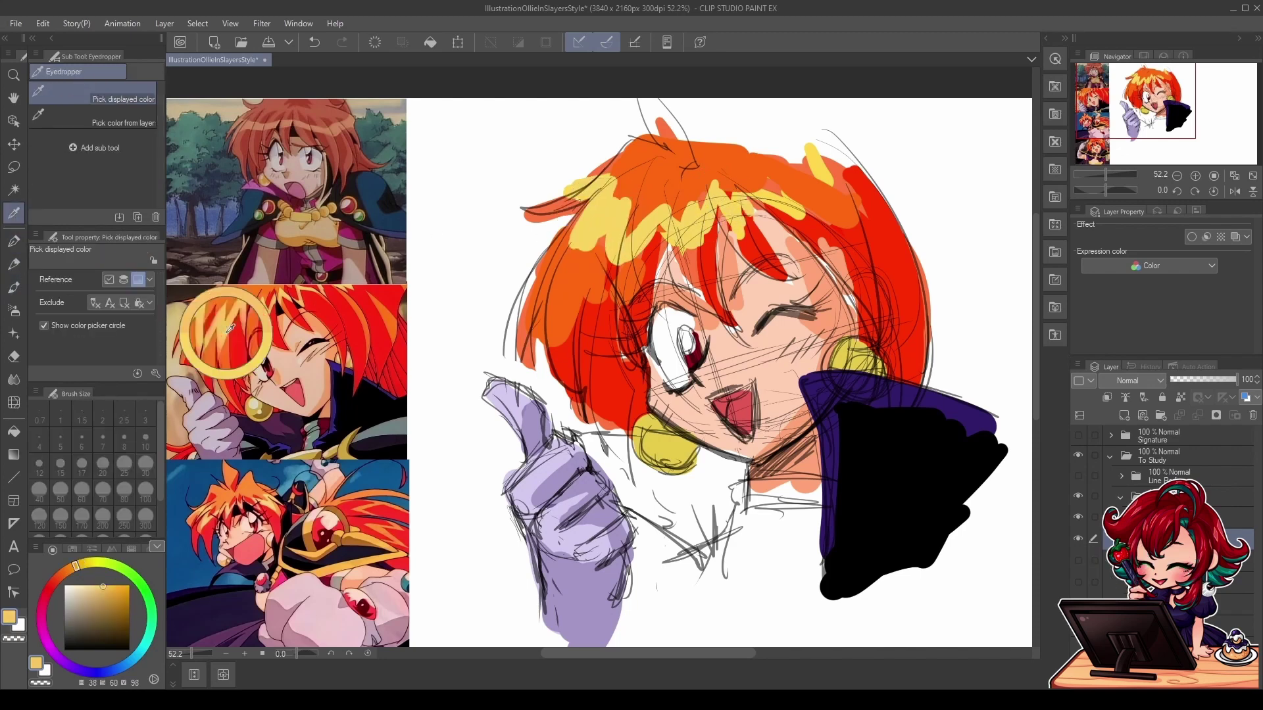
{"action": "left_click", "coordinate": [616, 220]}
{"action": "left_click", "coordinate": [226, 325]}
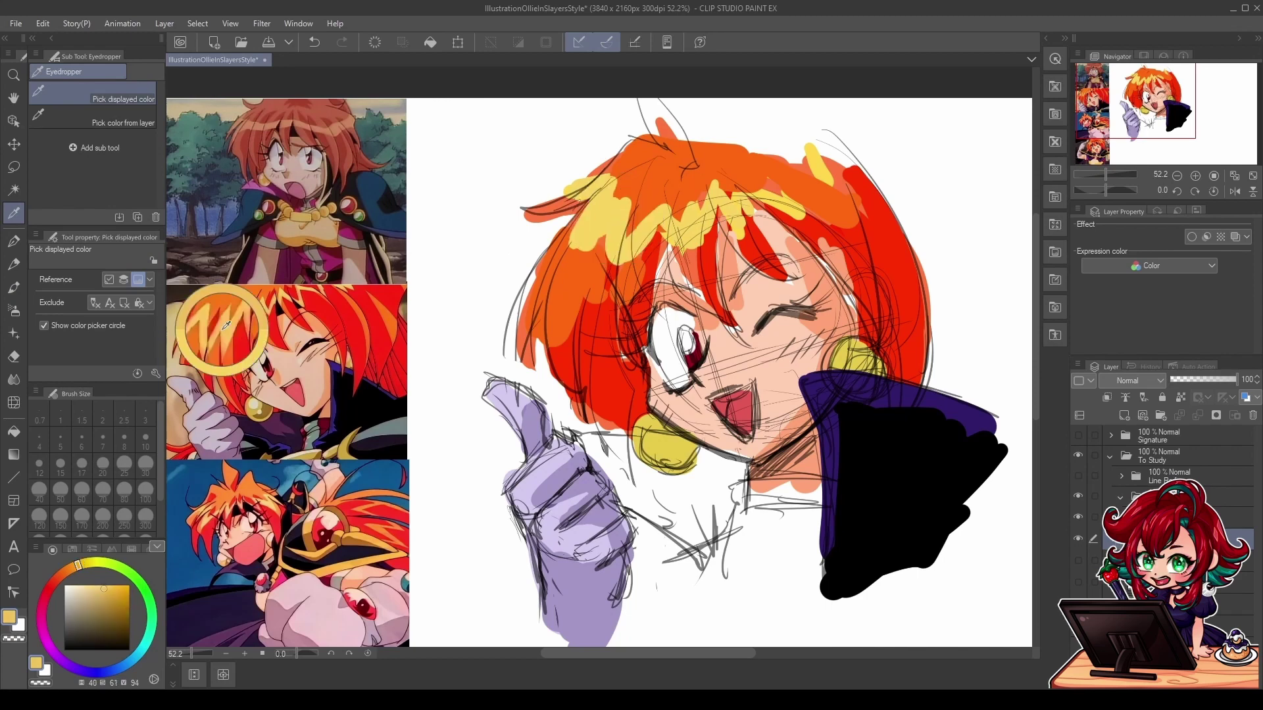
{"action": "left_click", "coordinate": [599, 212]}
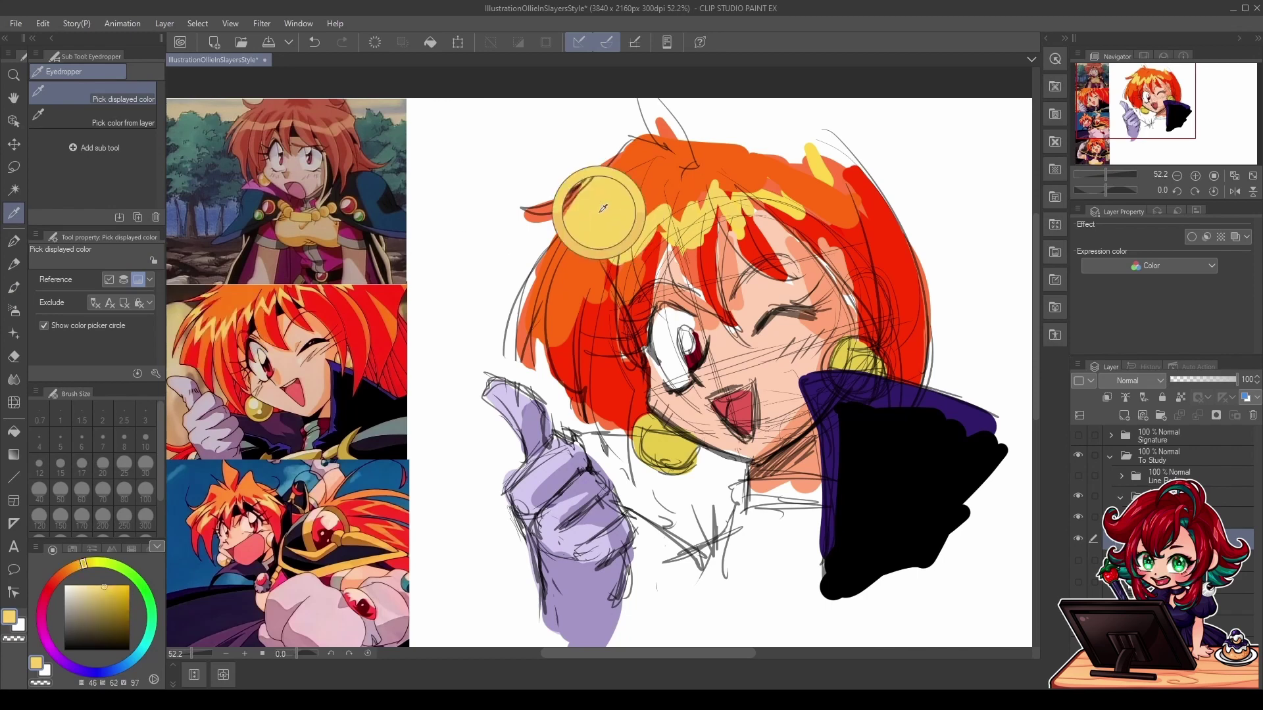
{"action": "left_click", "coordinate": [216, 324]}
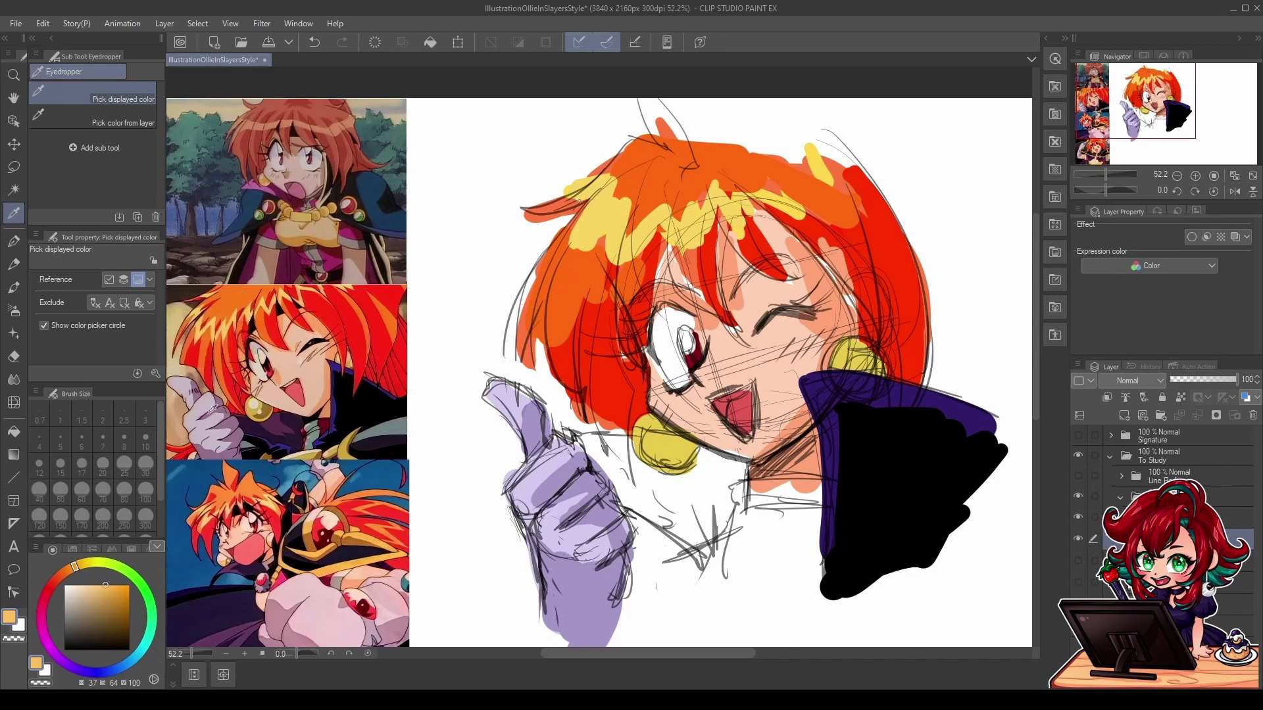
{"action": "left_click", "coordinate": [601, 187]}
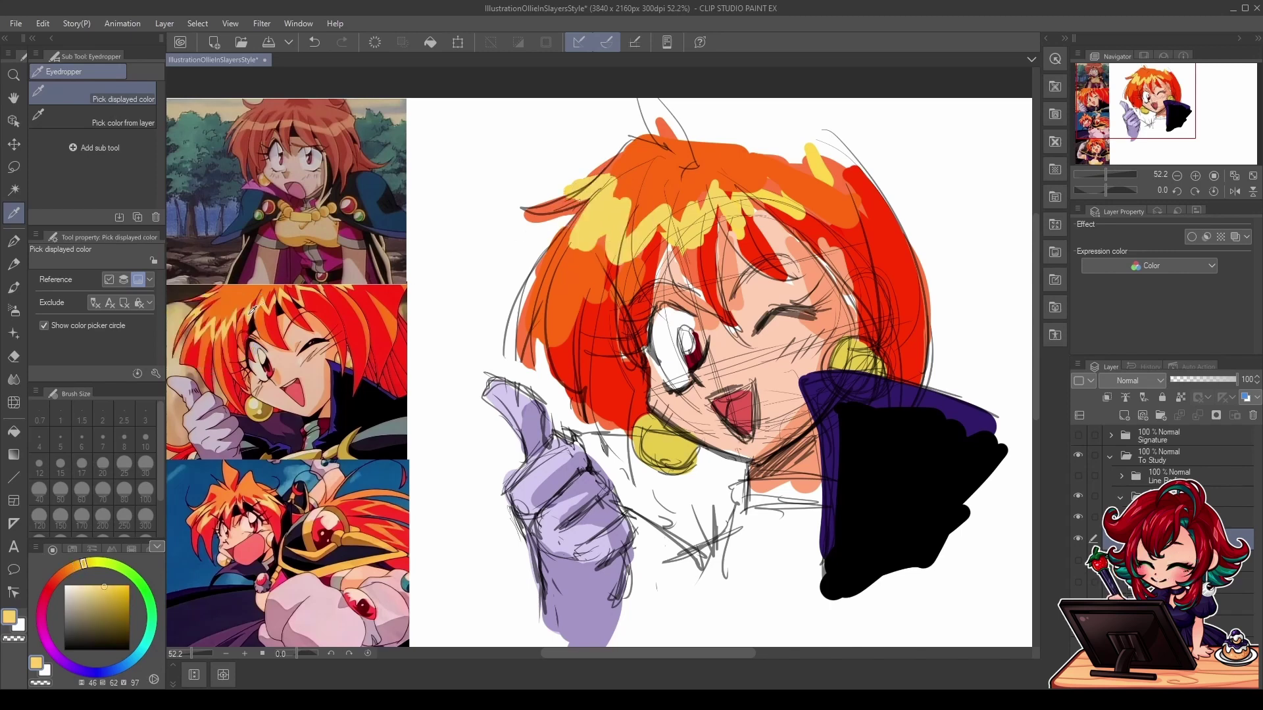
{"action": "left_click", "coordinate": [252, 308]}
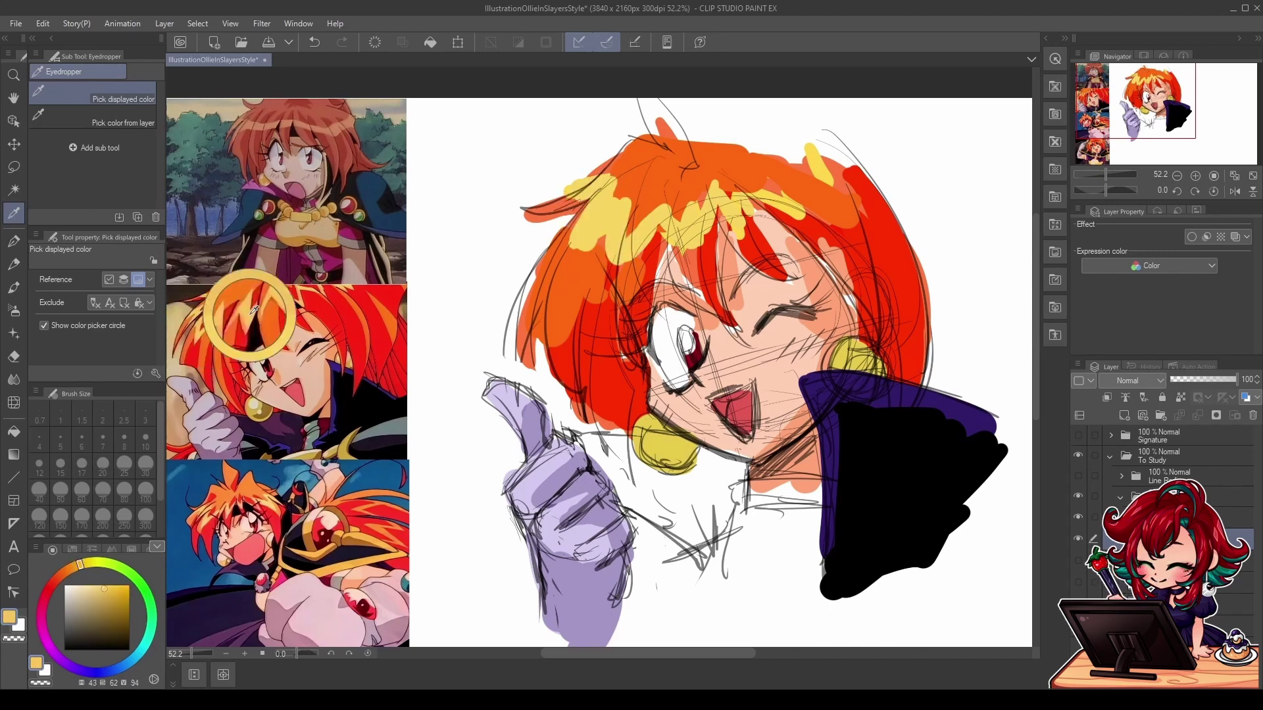
{"action": "left_click", "coordinate": [611, 225]}
{"action": "left_click", "coordinate": [252, 310]}
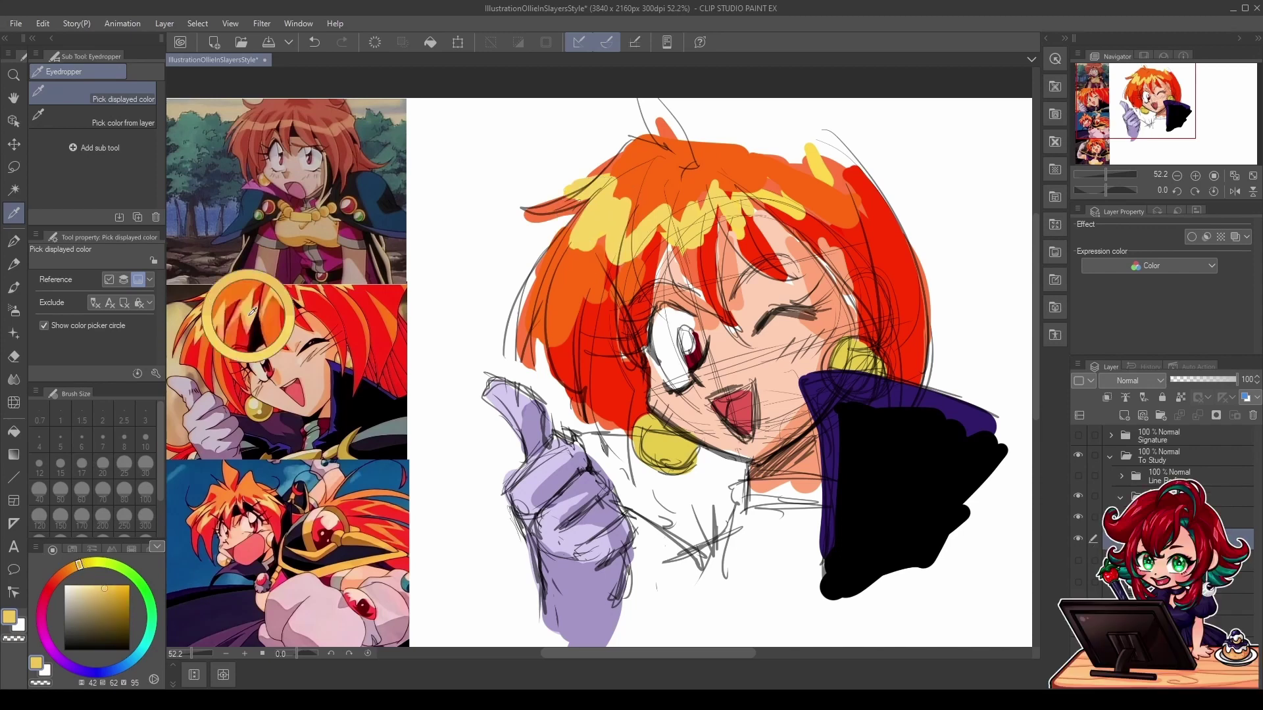
{"action": "left_click", "coordinate": [607, 218]}
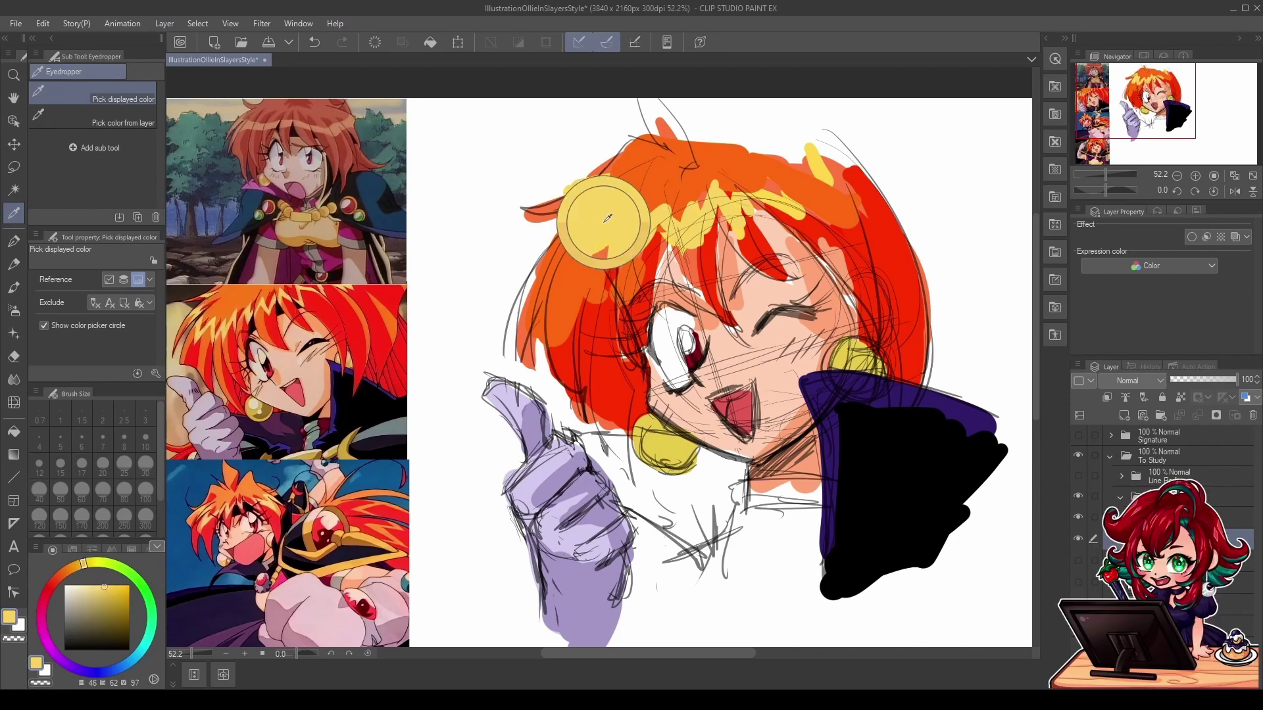
{"action": "left_click", "coordinate": [225, 332]}
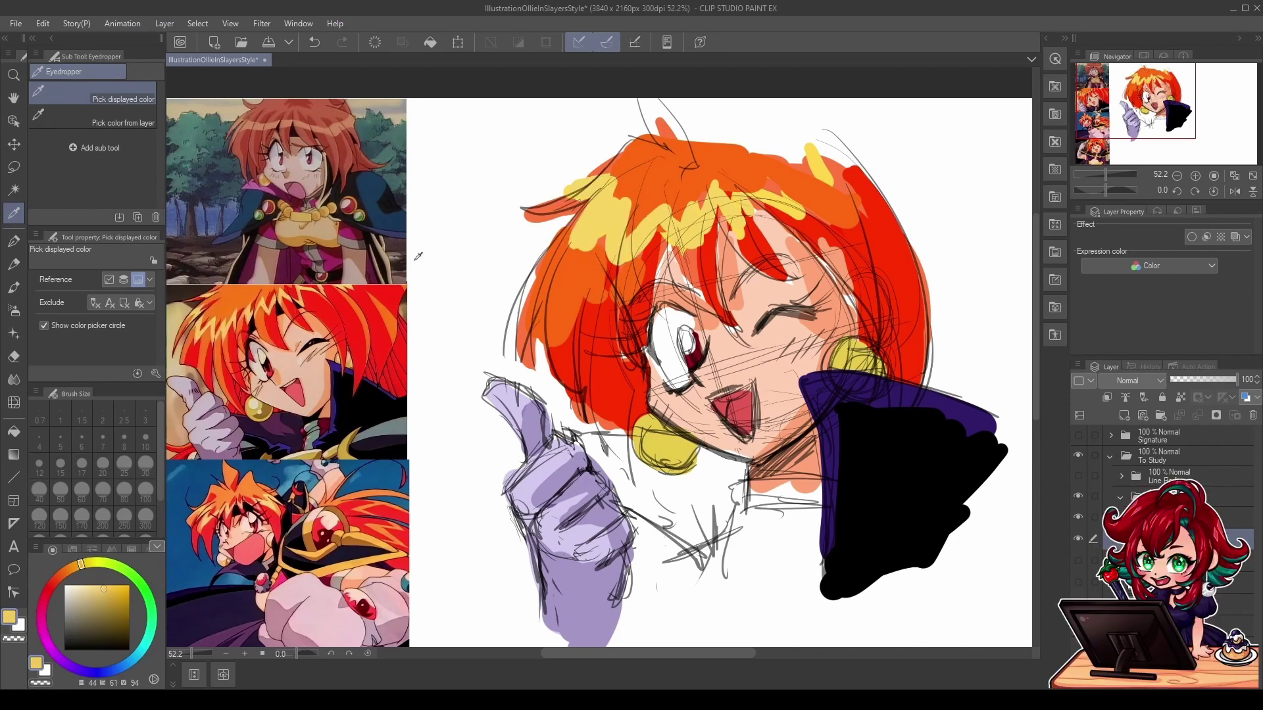
Step: Shift the sampled highlight colour to yellow H50 S62 V97 and repaint the hair highlights with it
{"action": "left_click", "coordinate": [609, 219]}
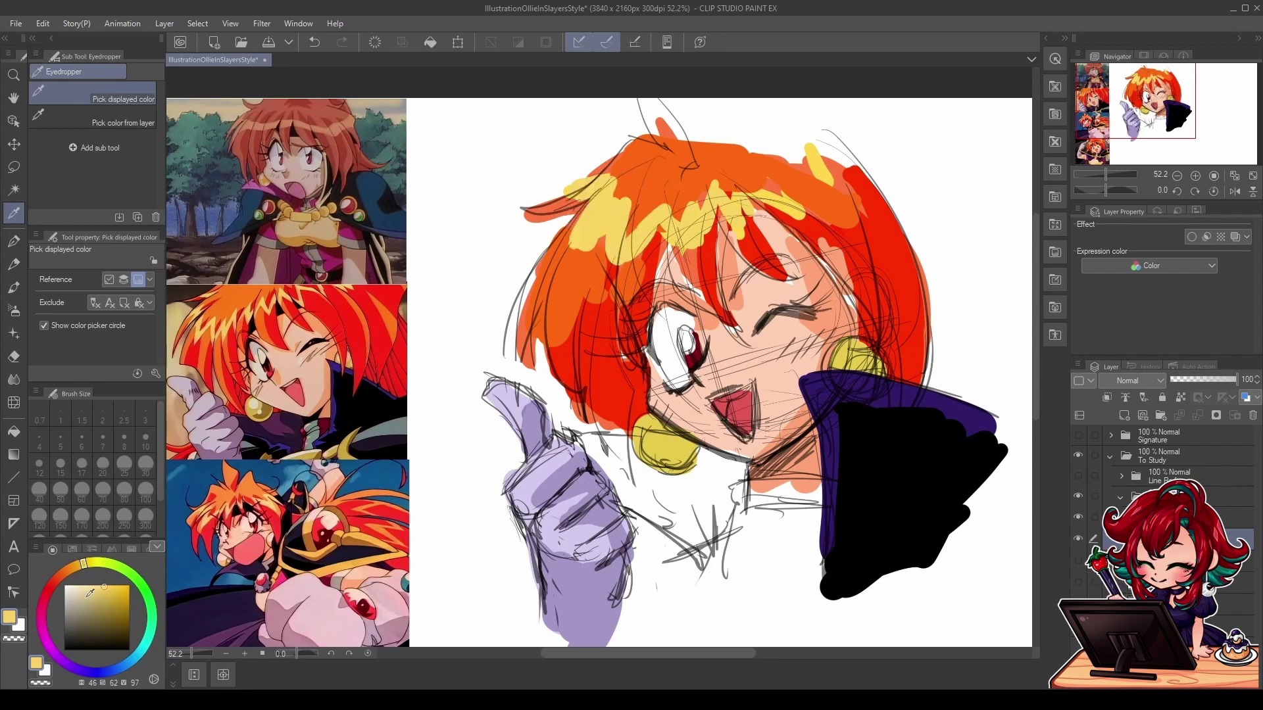
{"action": "left_click", "coordinate": [13, 241]}
{"action": "mouse_move", "coordinate": [614, 196]}
{"action": "left_mouse_down"}
{"action": "mouse_move", "coordinate": [619, 250]}
{"action": "mouse_move", "coordinate": [672, 219]}
{"action": "mouse_move", "coordinate": [594, 182]}
{"action": "left_mouse_up"}
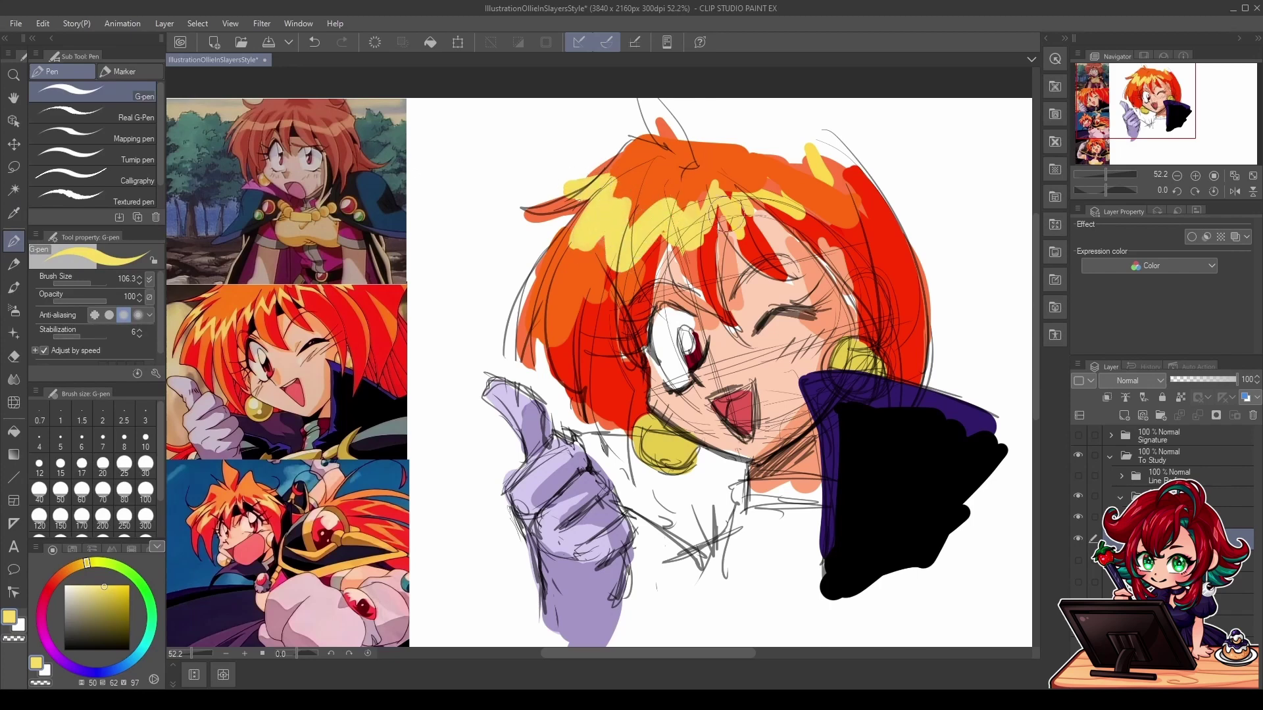
Step: Sample the new highlight yellow and the highlight beside the middle reference's headband to compare them again
{"action": "left_click", "coordinate": [13, 214]}
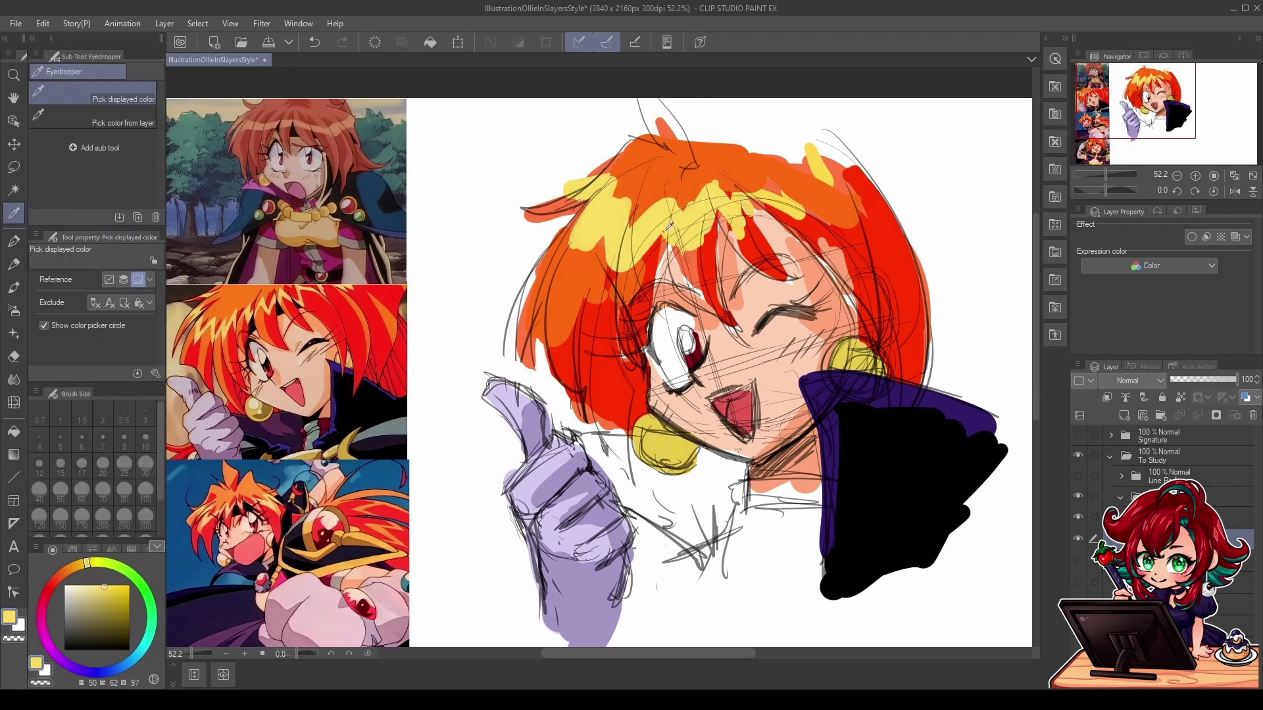
{"action": "left_click", "coordinate": [655, 219]}
{"action": "left_click", "coordinate": [248, 311]}
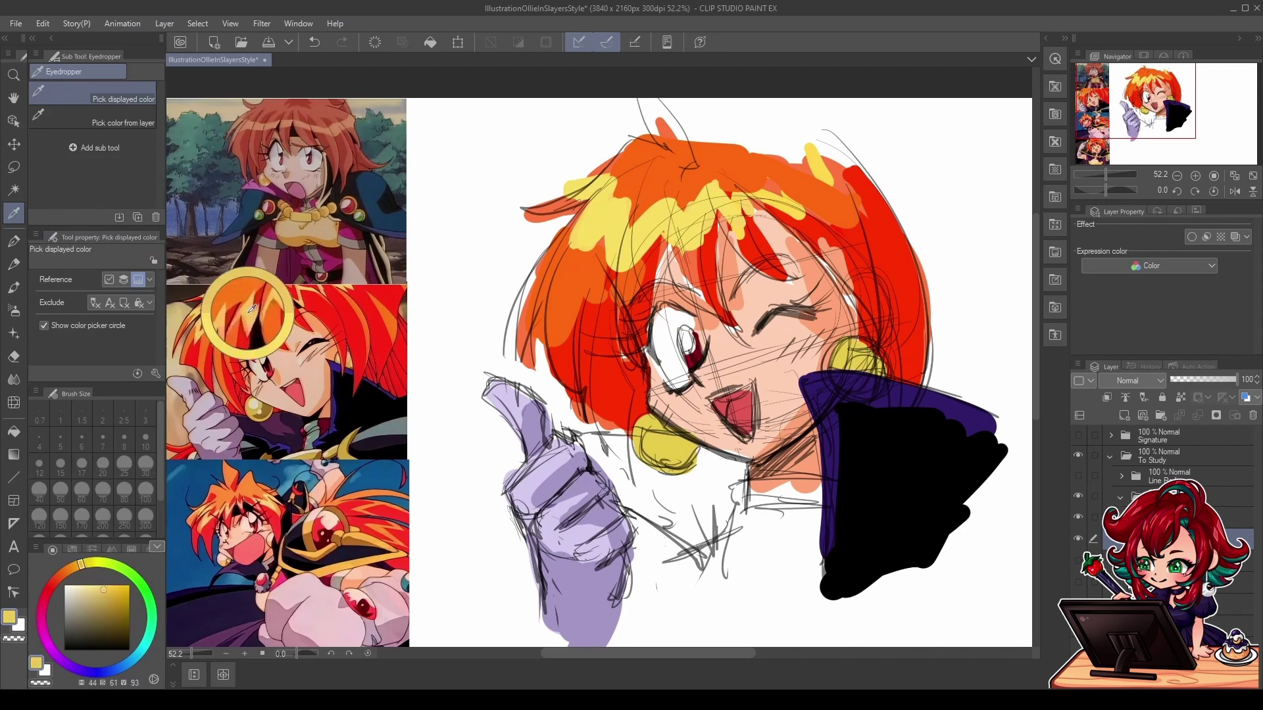
{"action": "left_click", "coordinate": [610, 228]}
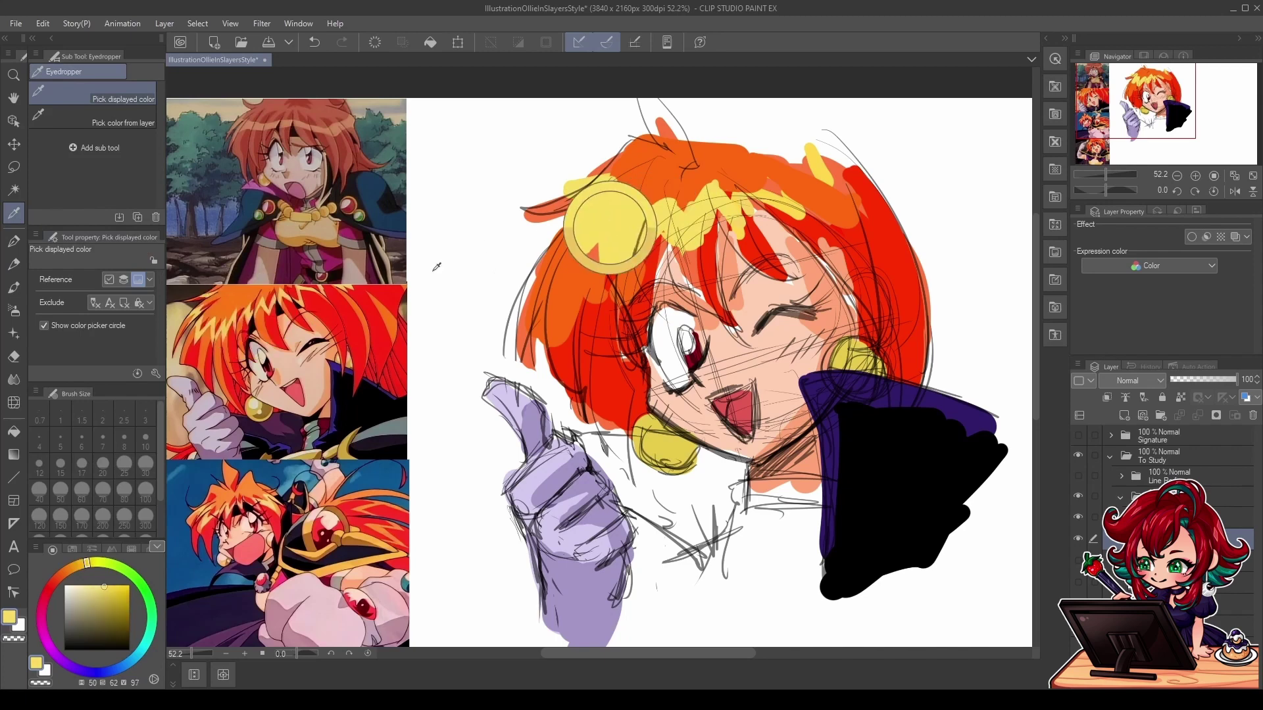
{"action": "left_click", "coordinate": [249, 314]}
{"action": "left_click", "coordinate": [602, 221]}
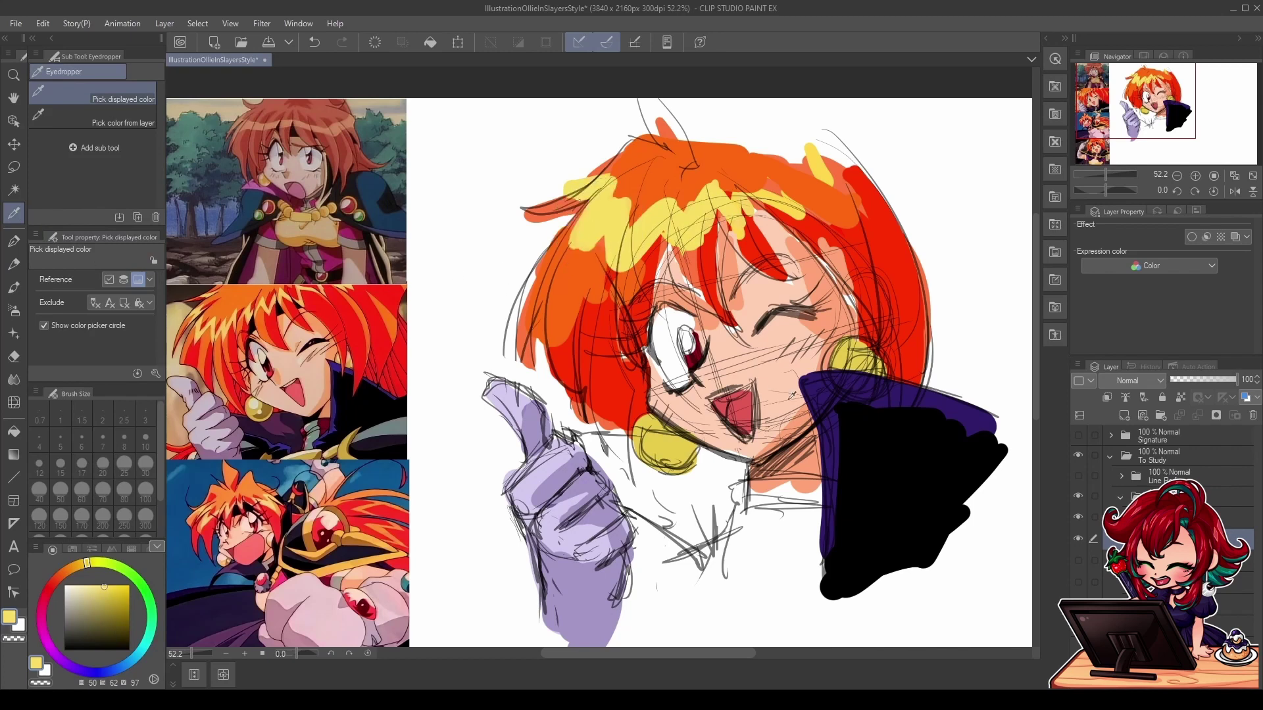
Step: Compare the drawn face's skin colour with the middle reference's cheek by sampling both alternately
{"action": "left_click", "coordinate": [768, 379]}
{"action": "left_click", "coordinate": [294, 364]}
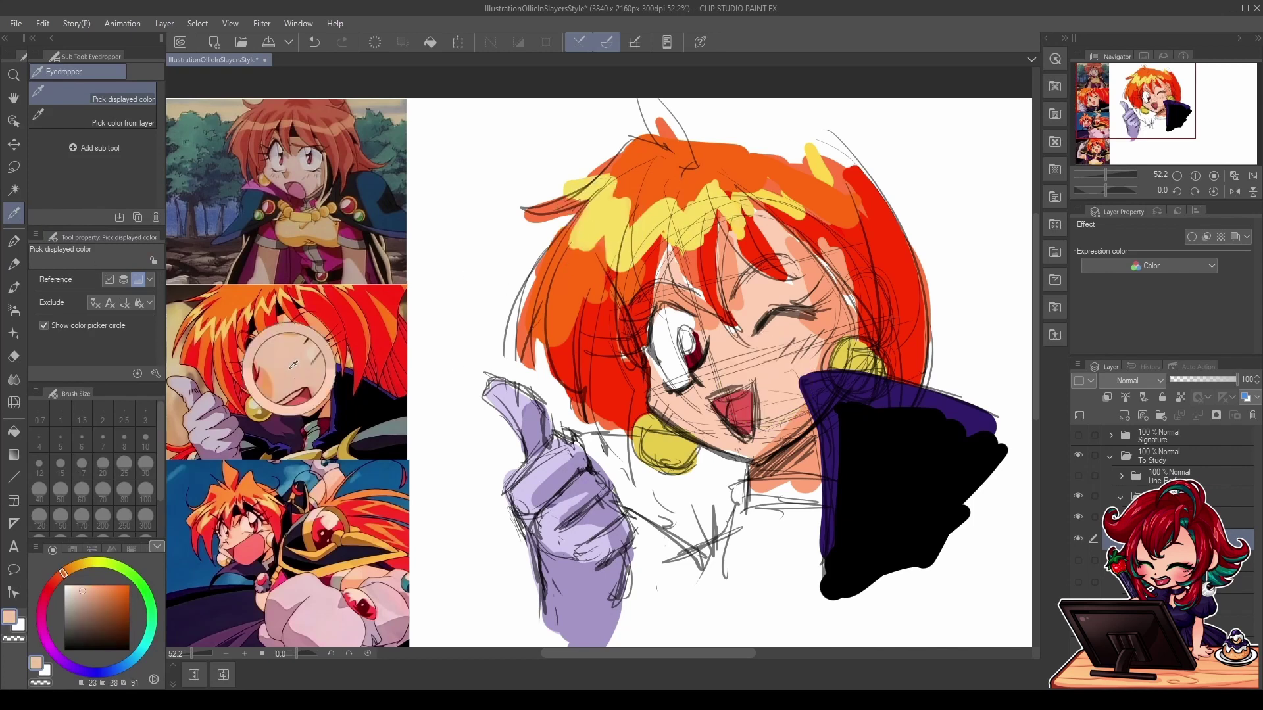
{"action": "left_click", "coordinate": [774, 372]}
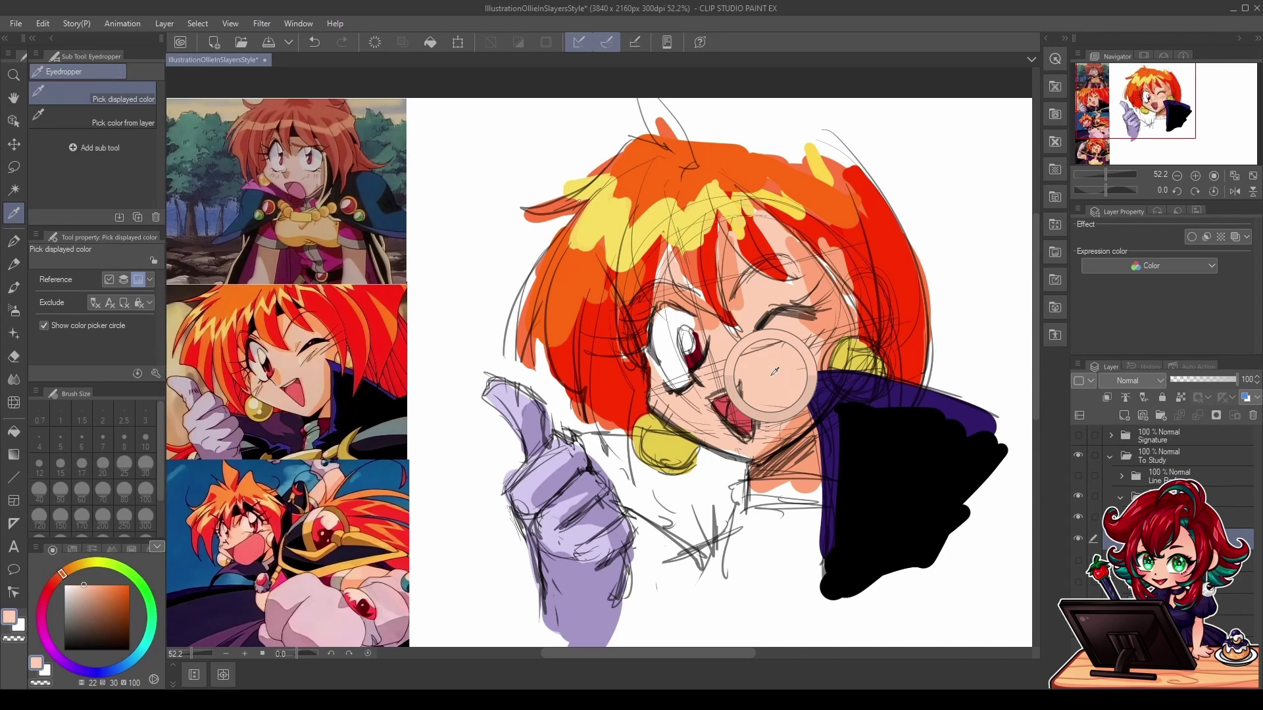
{"action": "left_click", "coordinate": [314, 370]}
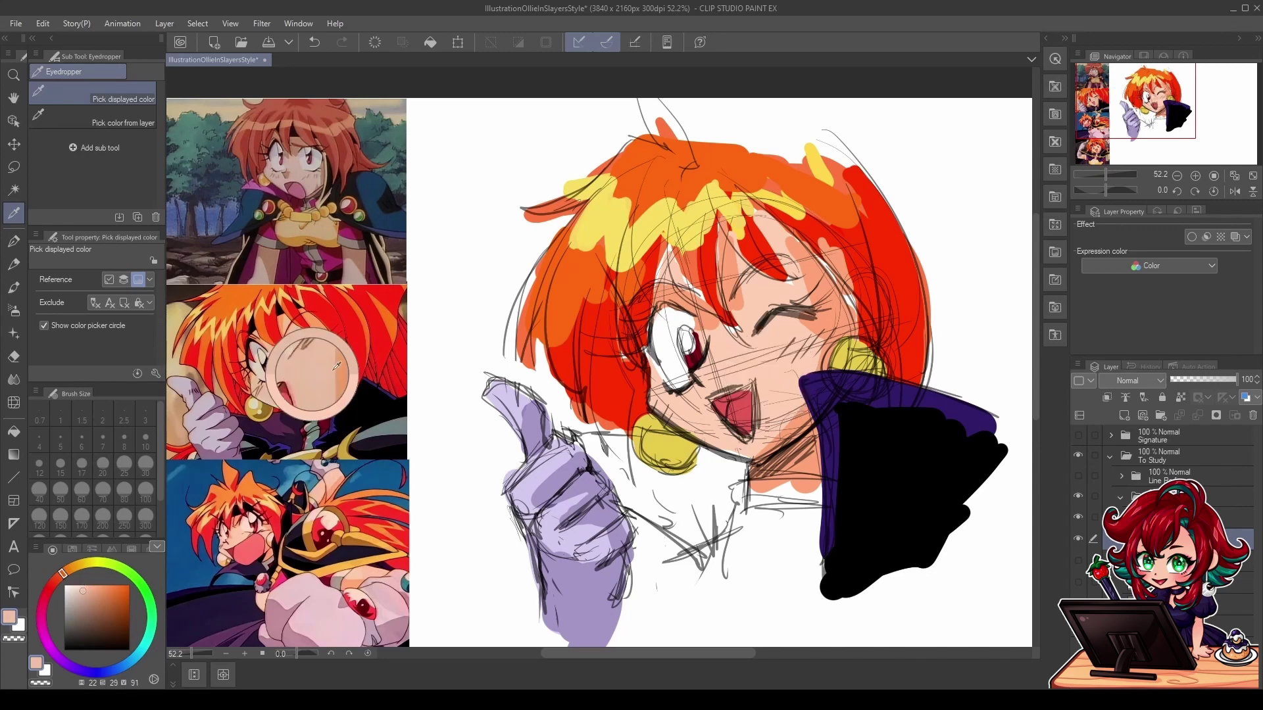
{"action": "left_click", "coordinate": [783, 387]}
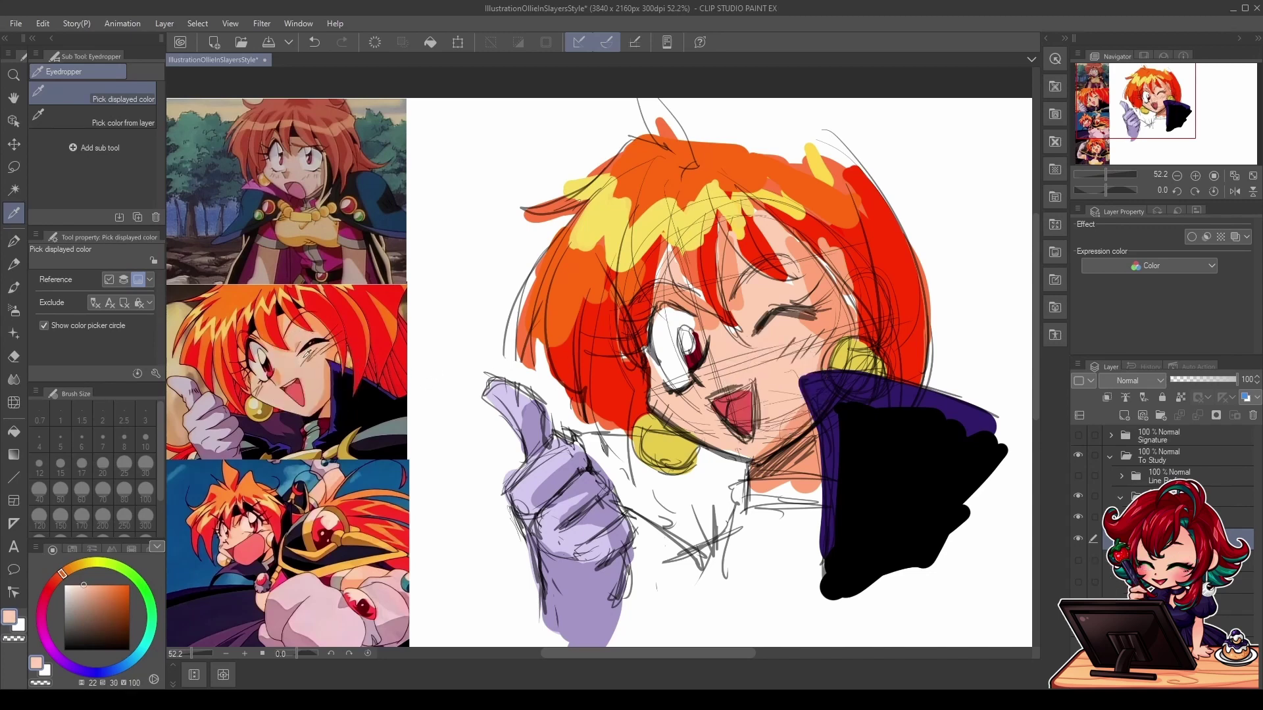
{"action": "left_click", "coordinate": [296, 364]}
Step: Darken the sampled skin colour to H22 S27 V92 and repaint the face around the nose, cheeks, winking eye and mouth with the G-pen
{"action": "left_click", "coordinate": [783, 381]}
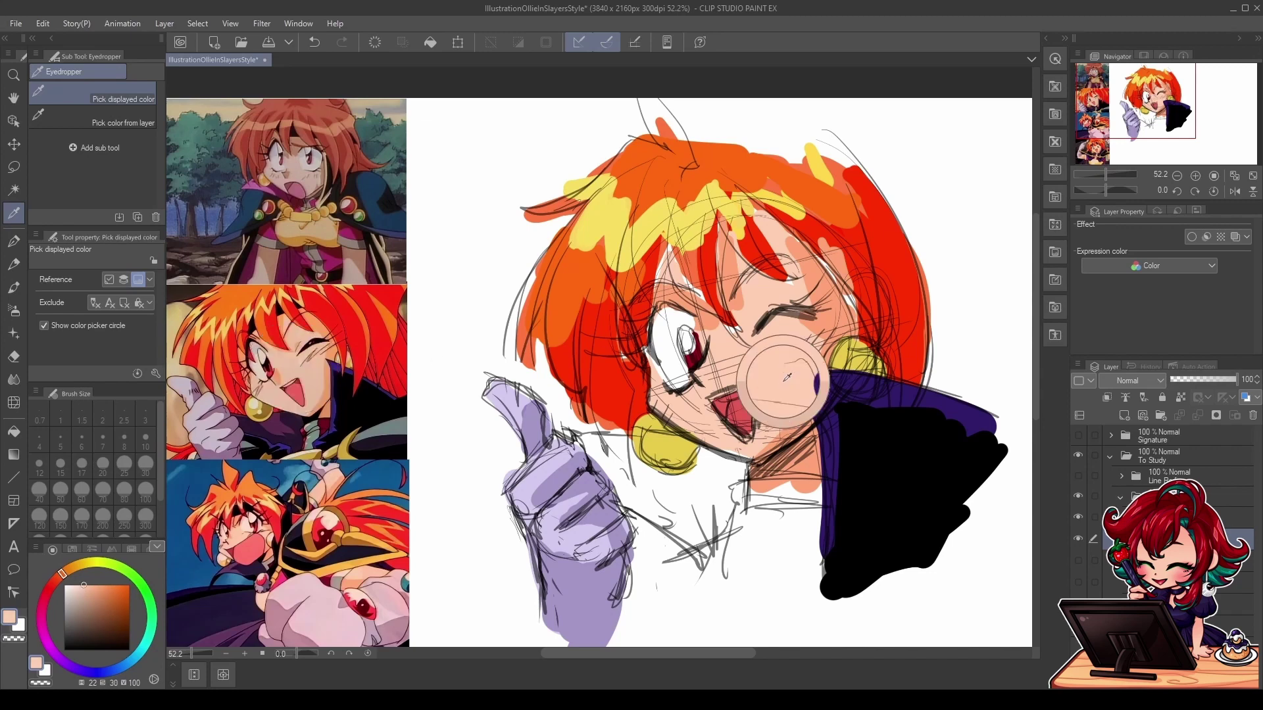
{"action": "left_click", "coordinate": [14, 240]}
{"action": "left_click", "coordinate": [85, 590]}
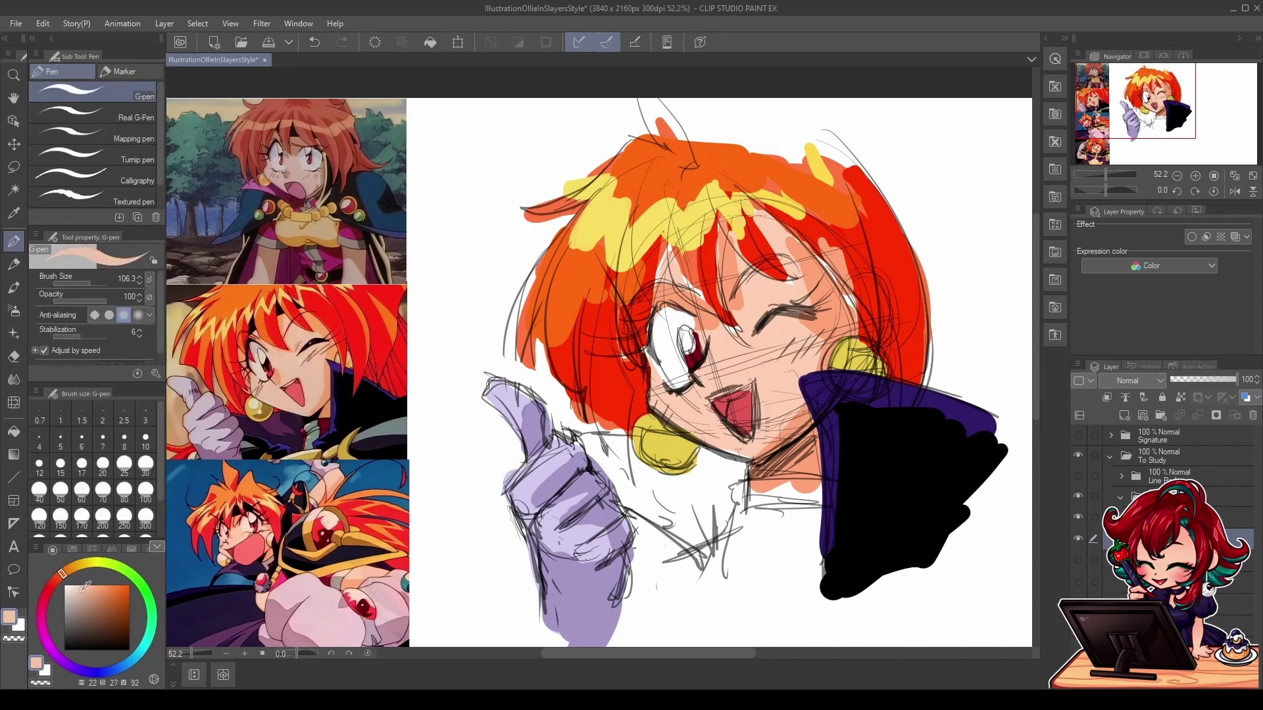
{"action": "mouse_move", "coordinate": [712, 360]}
{"action": "left_mouse_down"}
{"action": "mouse_move", "coordinate": [757, 364]}
{"action": "mouse_move", "coordinate": [775, 418]}
{"action": "mouse_move", "coordinate": [777, 331]}
{"action": "mouse_move", "coordinate": [781, 368]}
{"action": "mouse_move", "coordinate": [805, 352]}
{"action": "mouse_move", "coordinate": [787, 406]}
{"action": "left_mouse_up"}
{"action": "left_click_drag", "start_coordinate": [754, 329], "coordinate": [771, 294]}
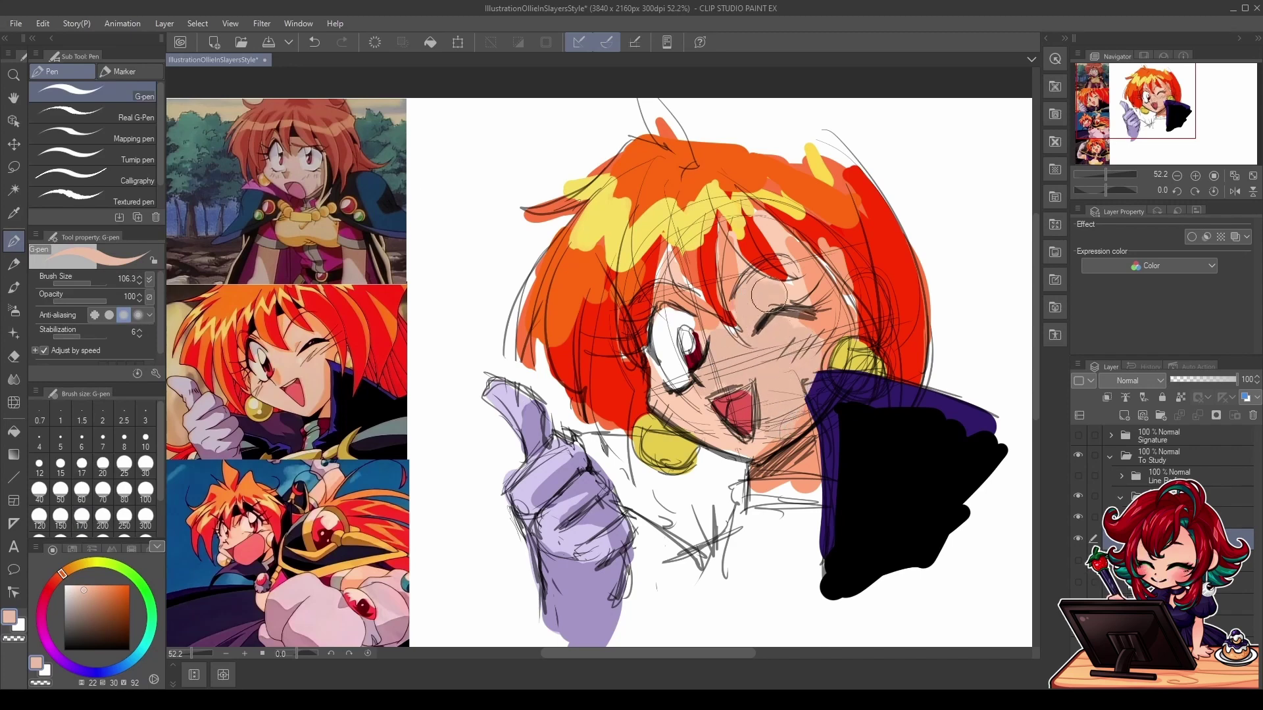
{"action": "left_click_drag", "start_coordinate": [705, 381], "coordinate": [712, 422]}
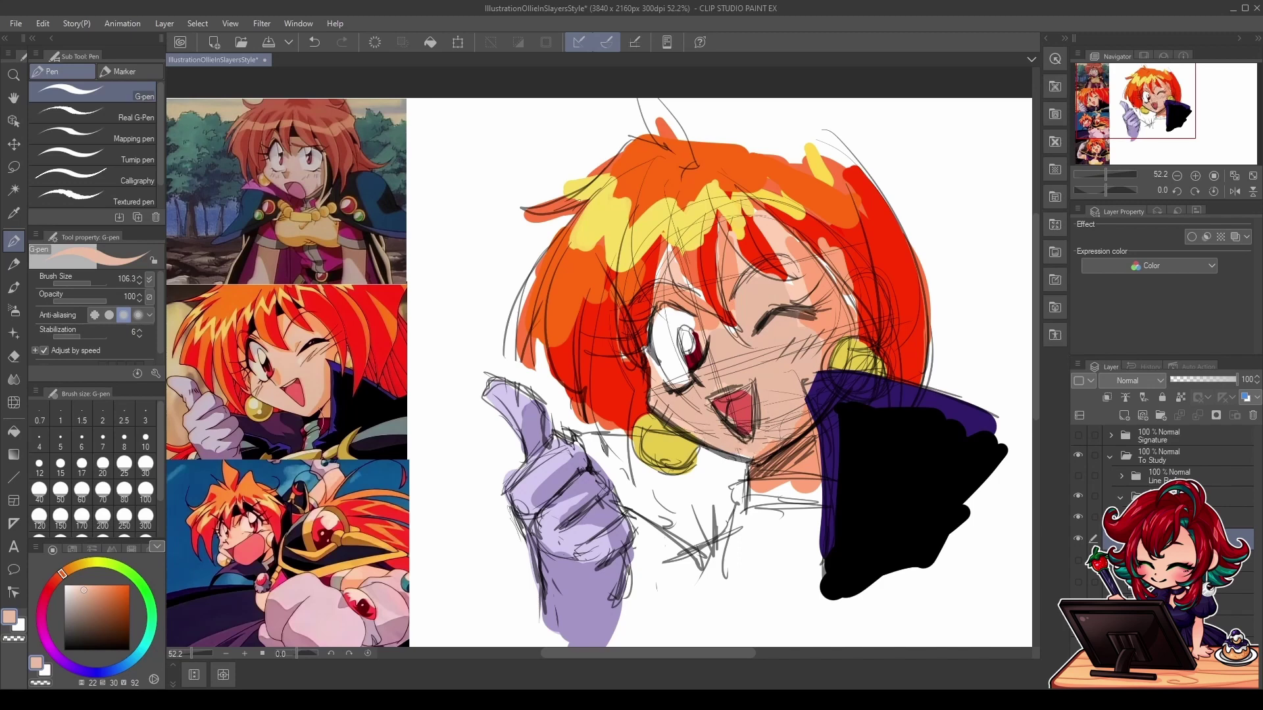
Step: Check the repainted skin tone against the middle reference's cheek by sampling several spots on both faces
{"action": "key", "text": "i"}
{"action": "left_click", "coordinate": [727, 348]}
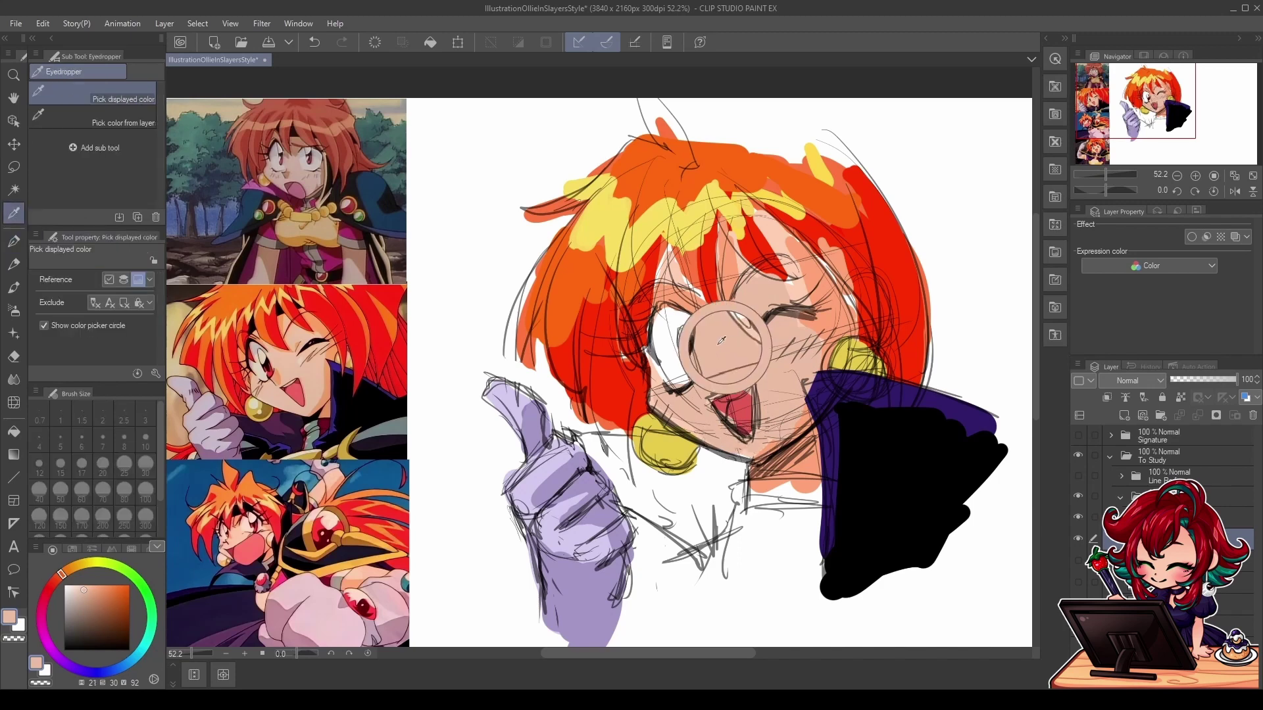
{"action": "left_click", "coordinate": [296, 364]}
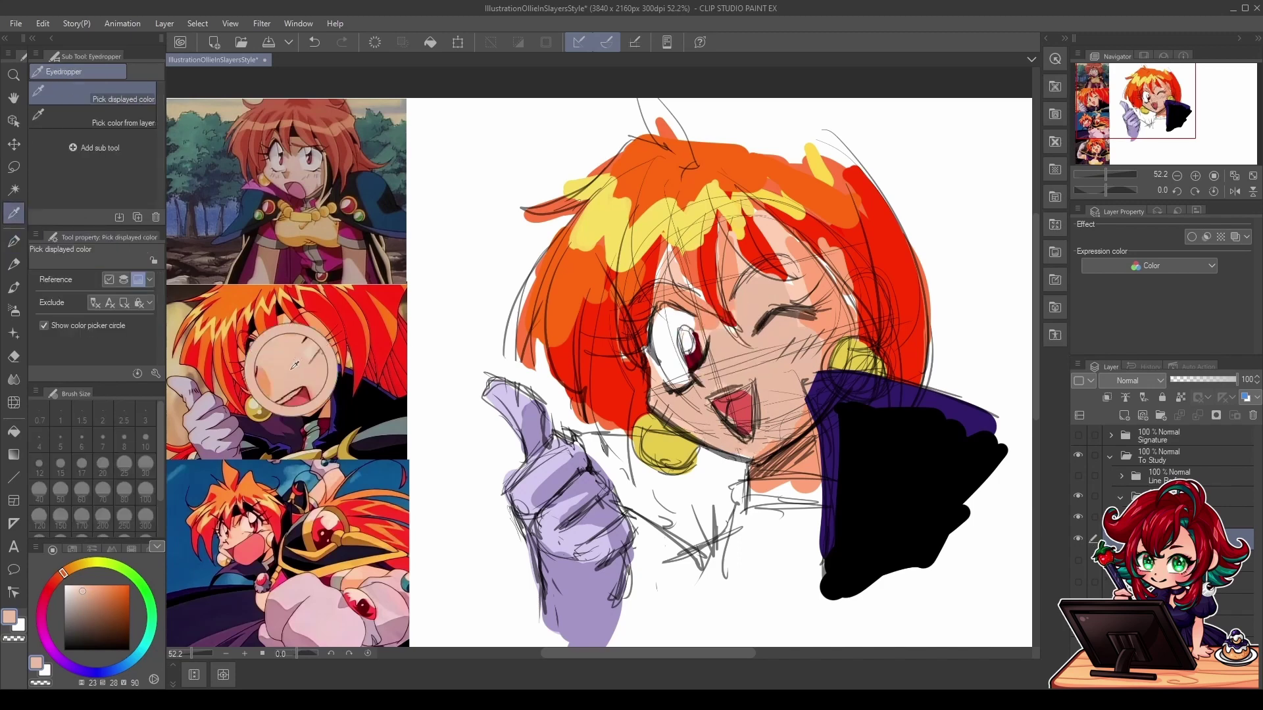
{"action": "left_click", "coordinate": [737, 346]}
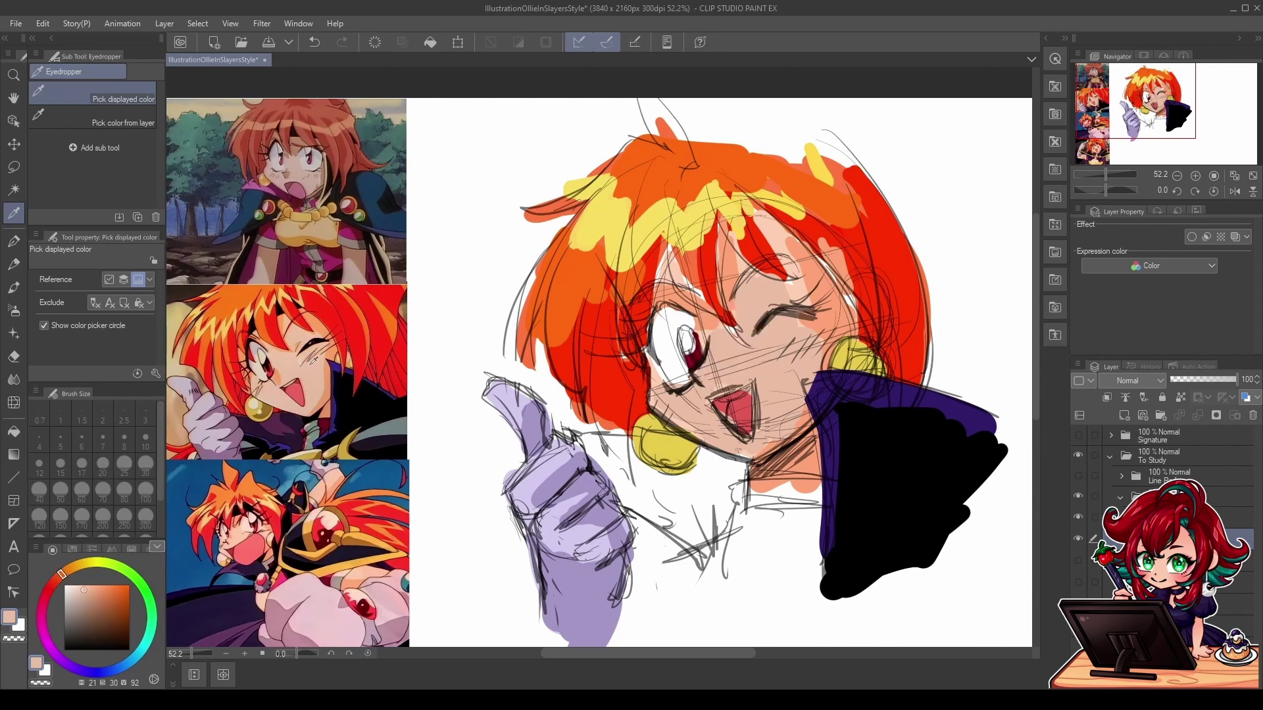
{"action": "left_click", "coordinate": [314, 366]}
{"action": "left_click", "coordinate": [783, 374]}
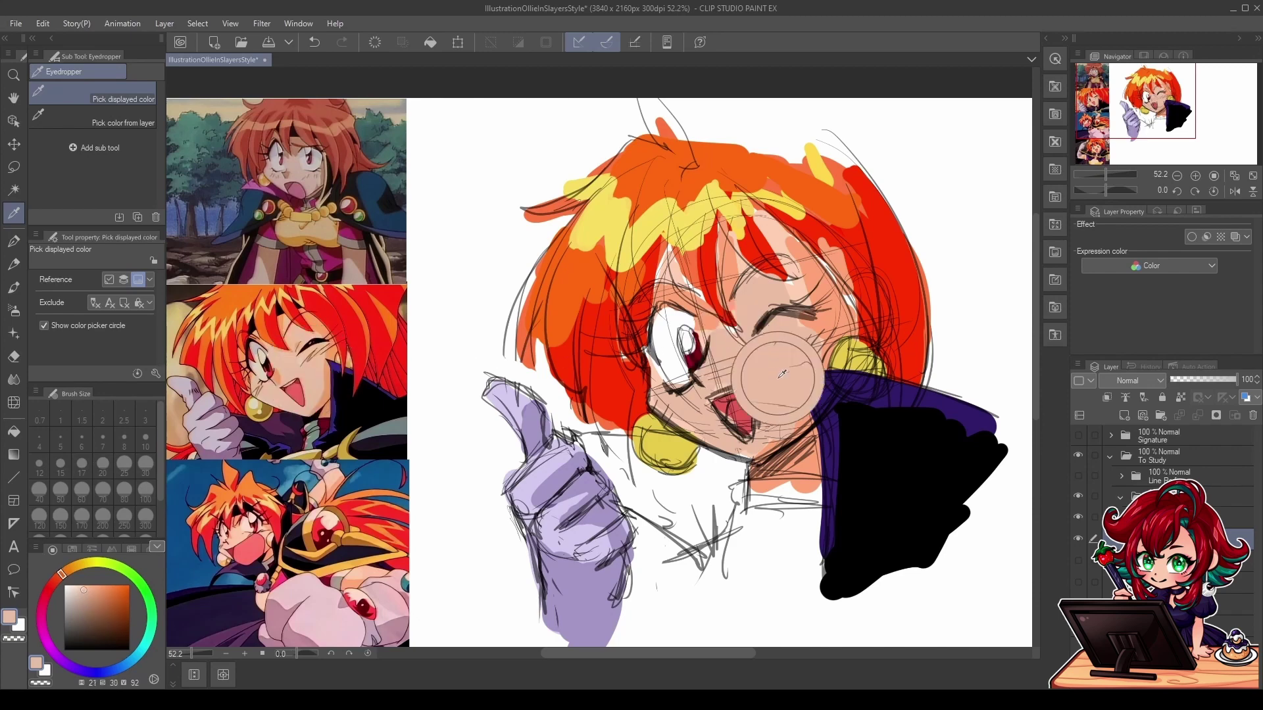
{"action": "left_click", "coordinate": [314, 376]}
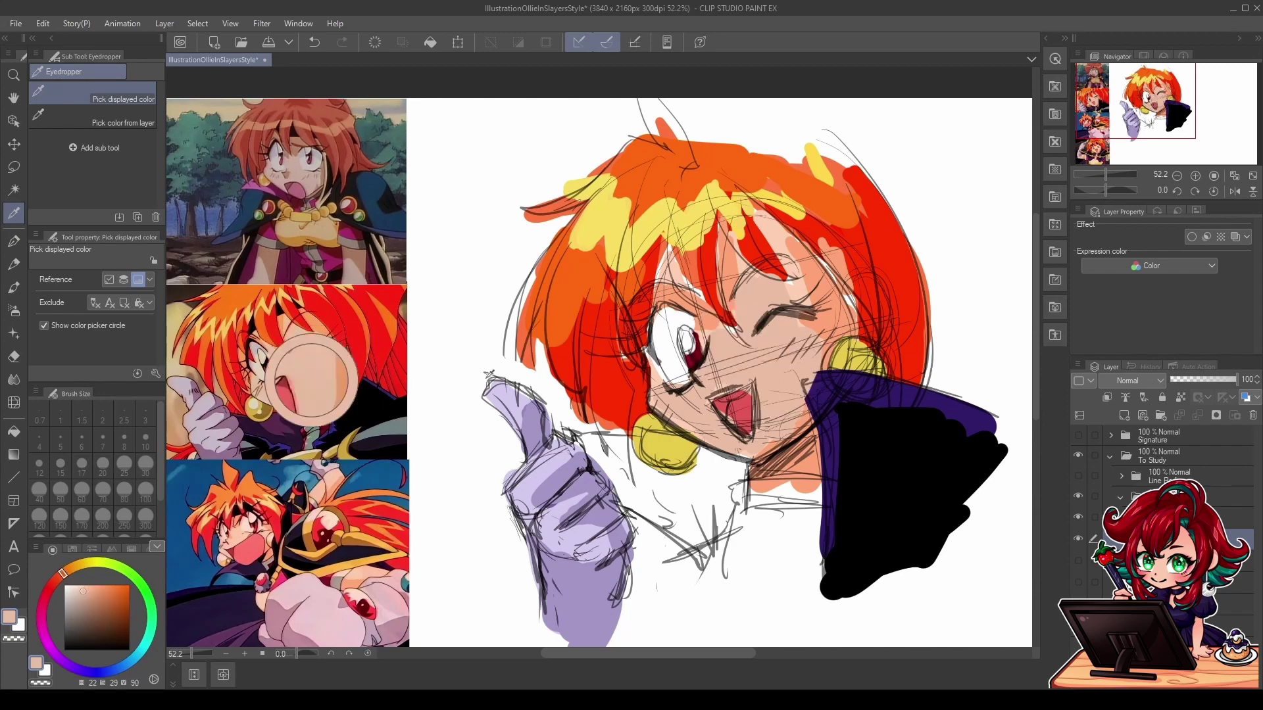
{"action": "left_click", "coordinate": [786, 380]}
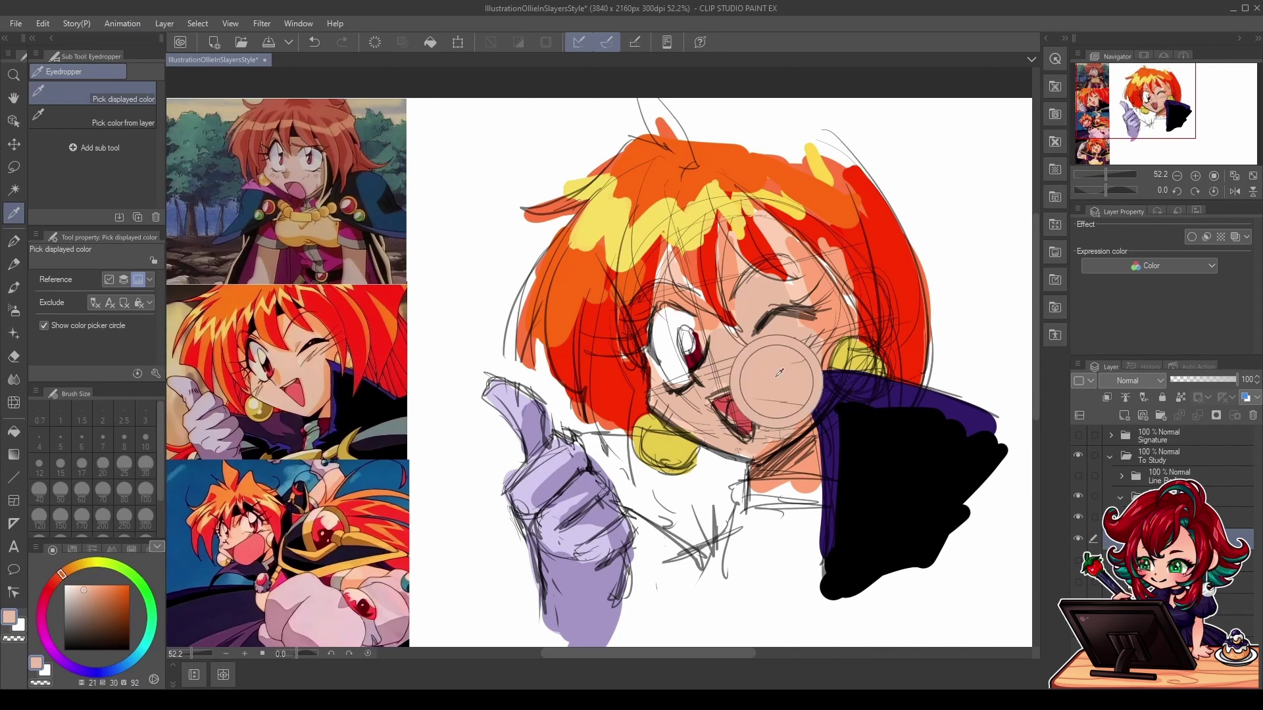
Step: Compare the darker orange skin shadow beside the winking eye with the matching shadow in the middle reference by sampling both
{"action": "left_click", "coordinate": [829, 320]}
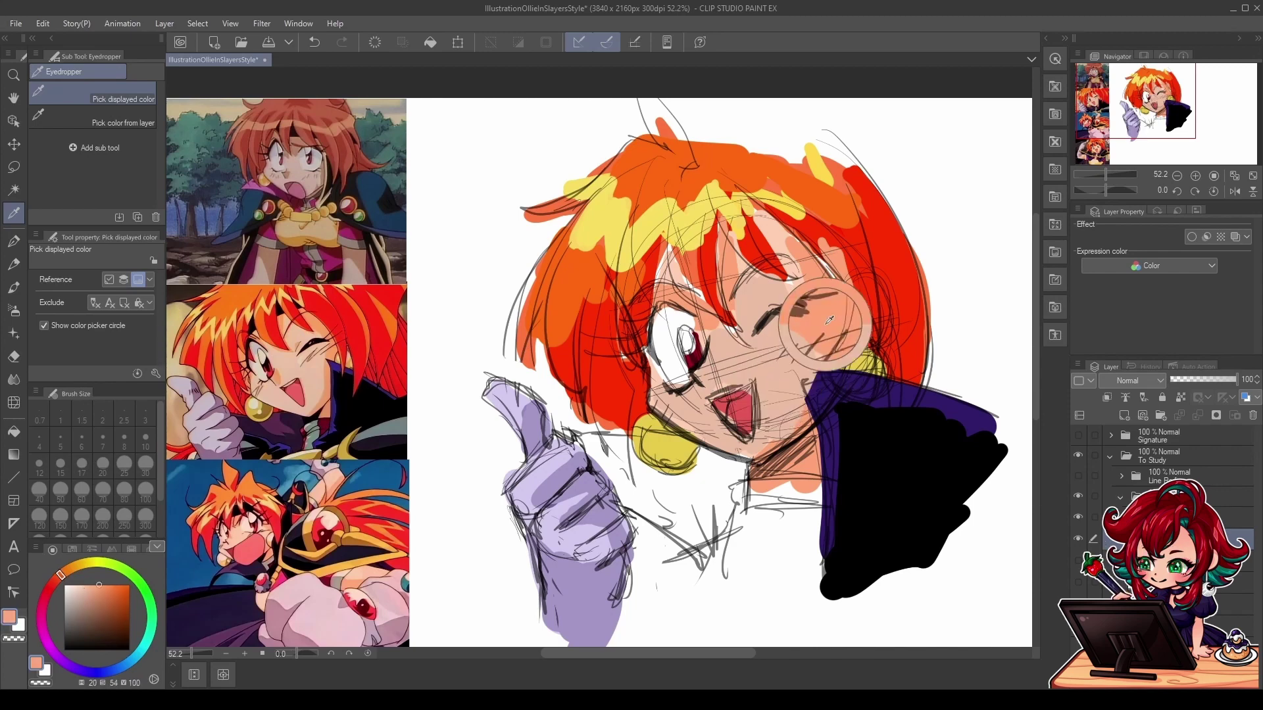
{"action": "left_click", "coordinate": [334, 349]}
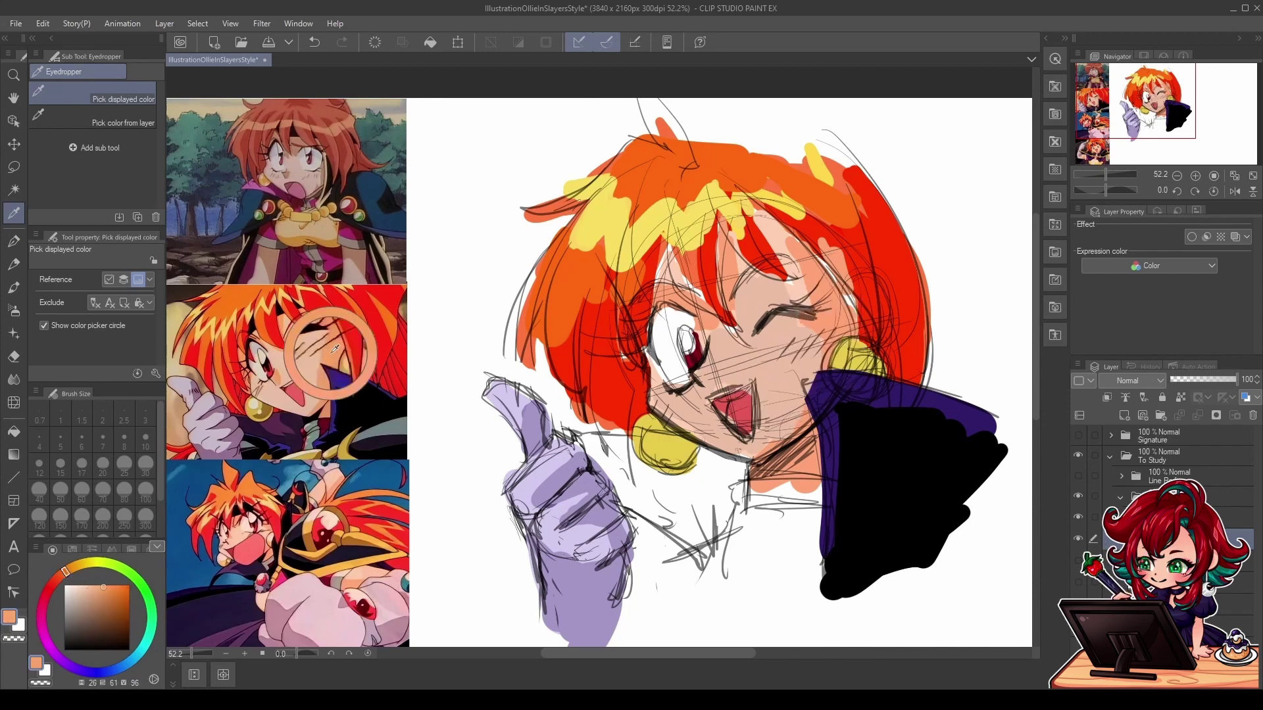
{"action": "left_click", "coordinate": [832, 315]}
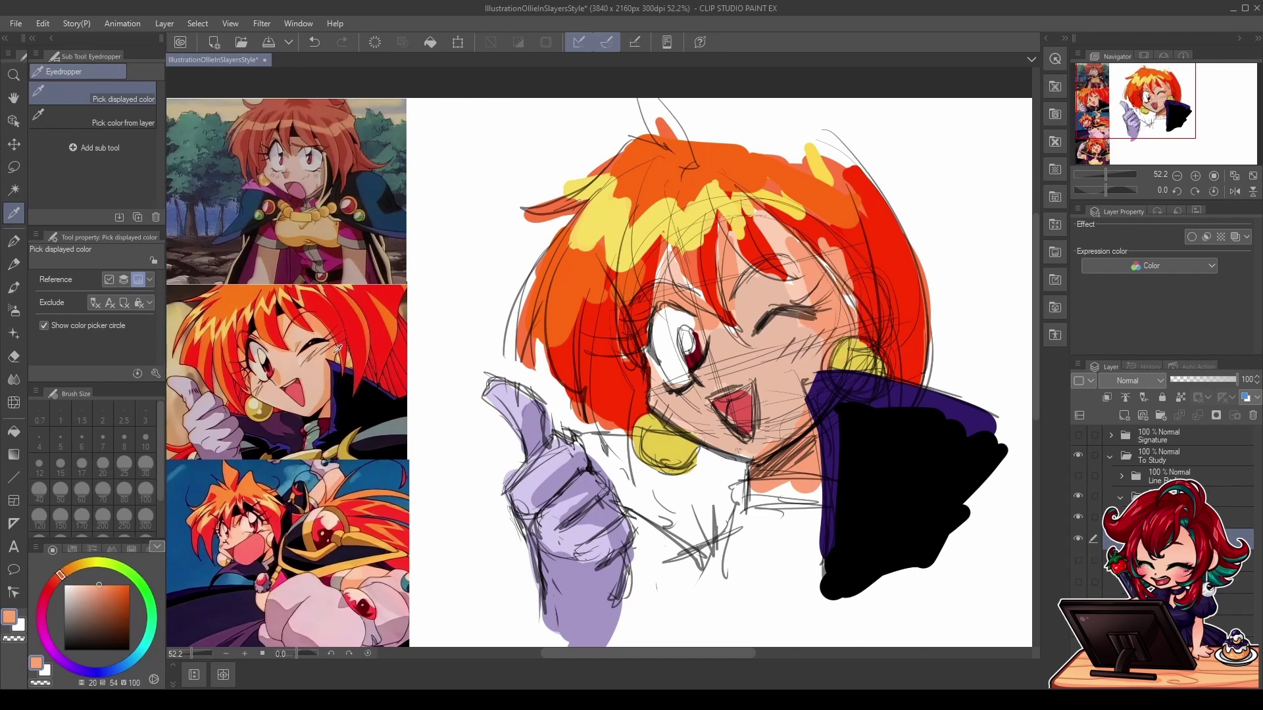
{"action": "left_click", "coordinate": [338, 348]}
{"action": "left_click", "coordinate": [820, 325]}
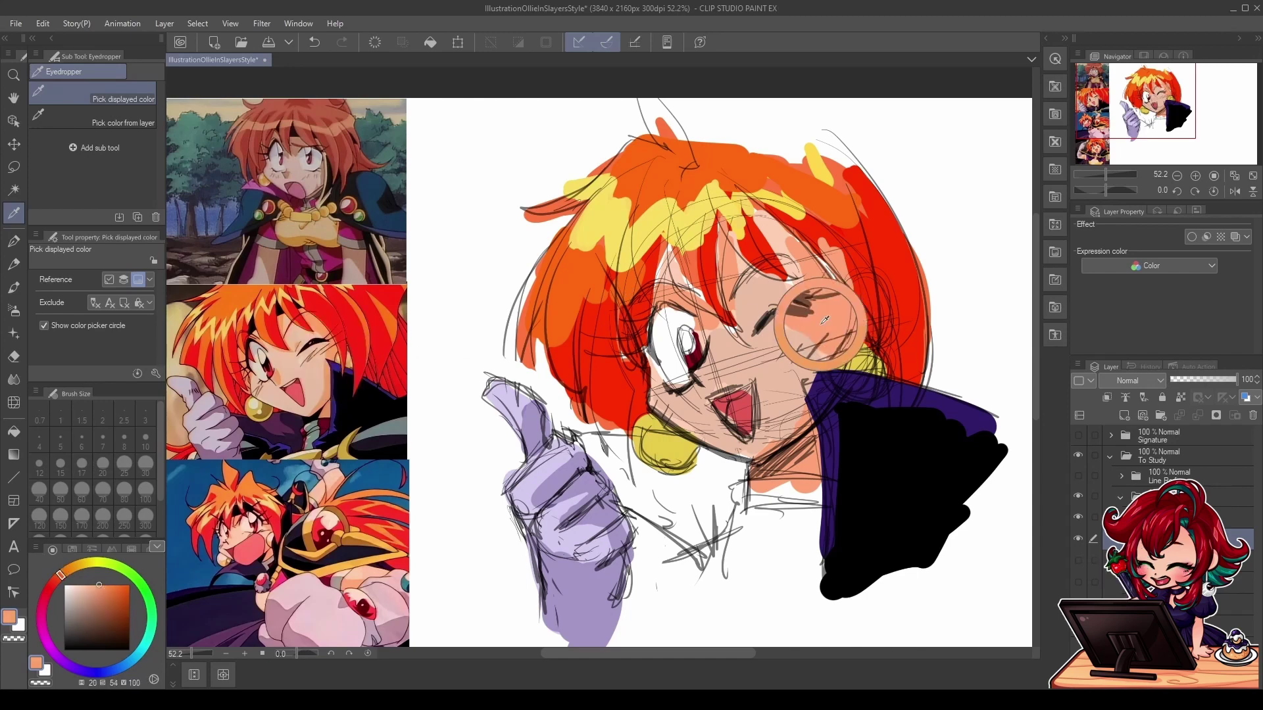
{"action": "left_click", "coordinate": [319, 322]}
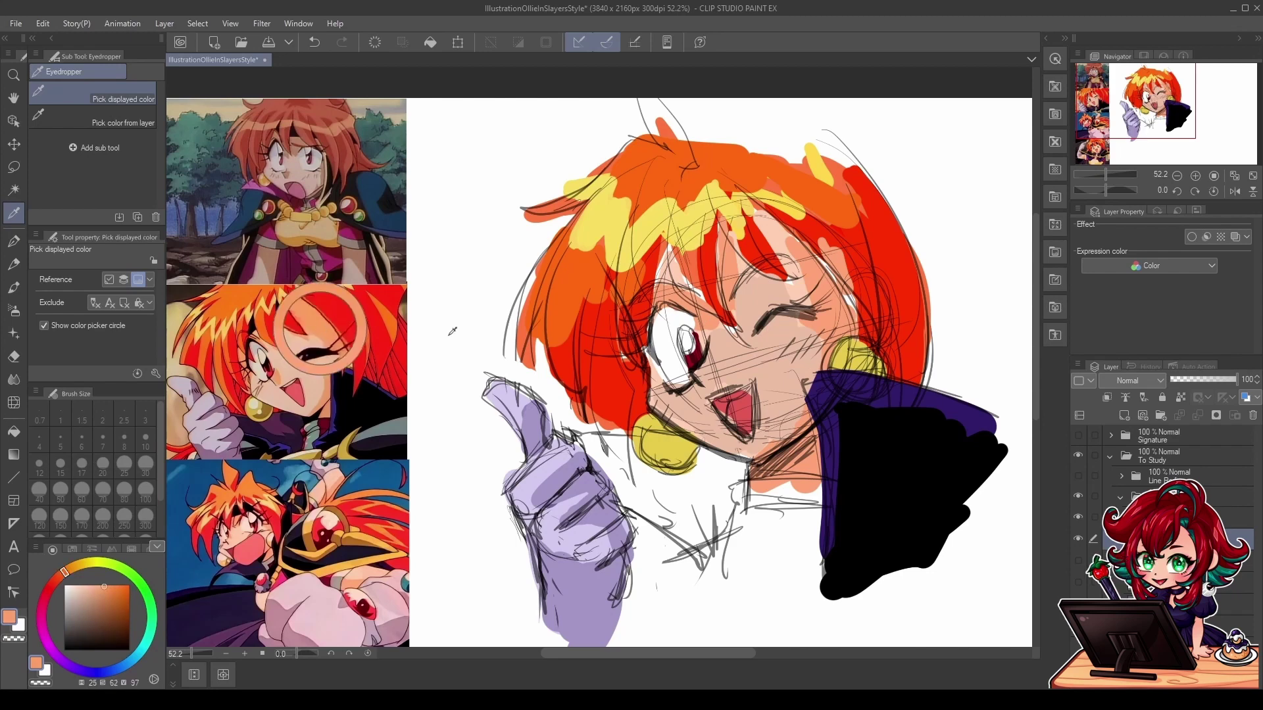
Step: Sample the light skin beside the nose in the drawing and in the middle reference to compare them again
{"action": "left_click", "coordinate": [717, 342]}
{"action": "left_click", "coordinate": [284, 361]}
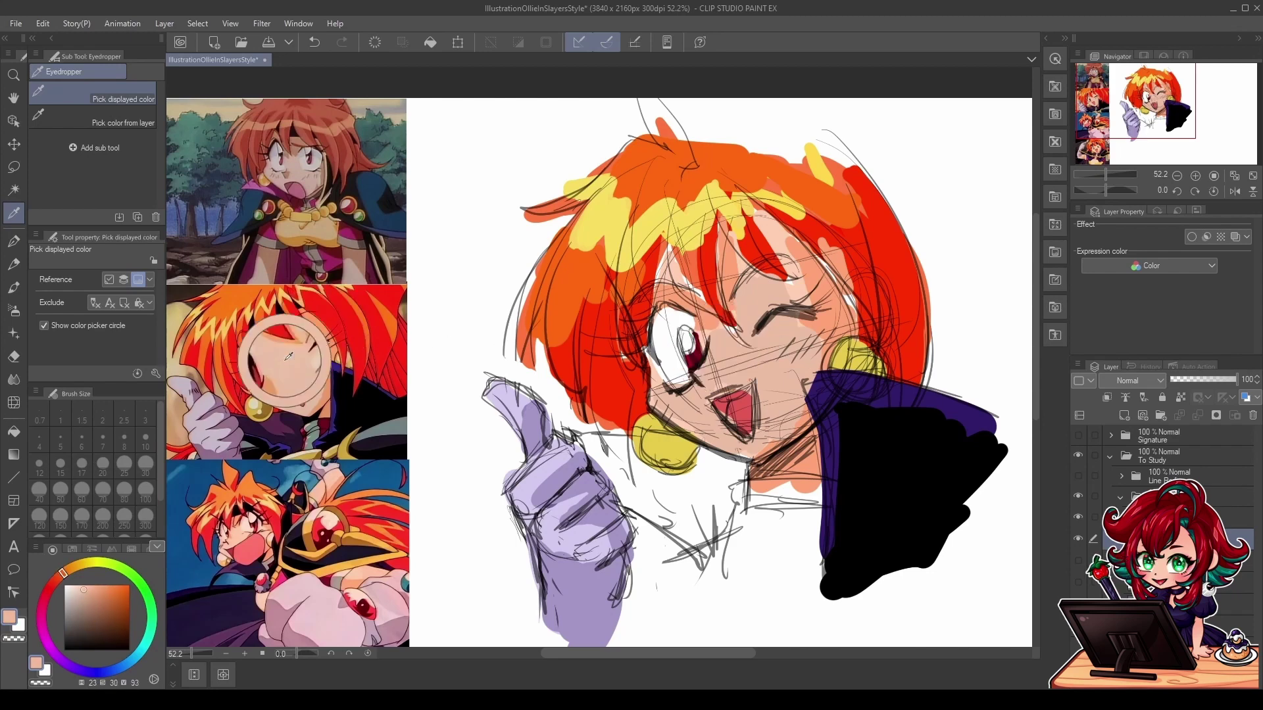
{"action": "left_click", "coordinate": [731, 348]}
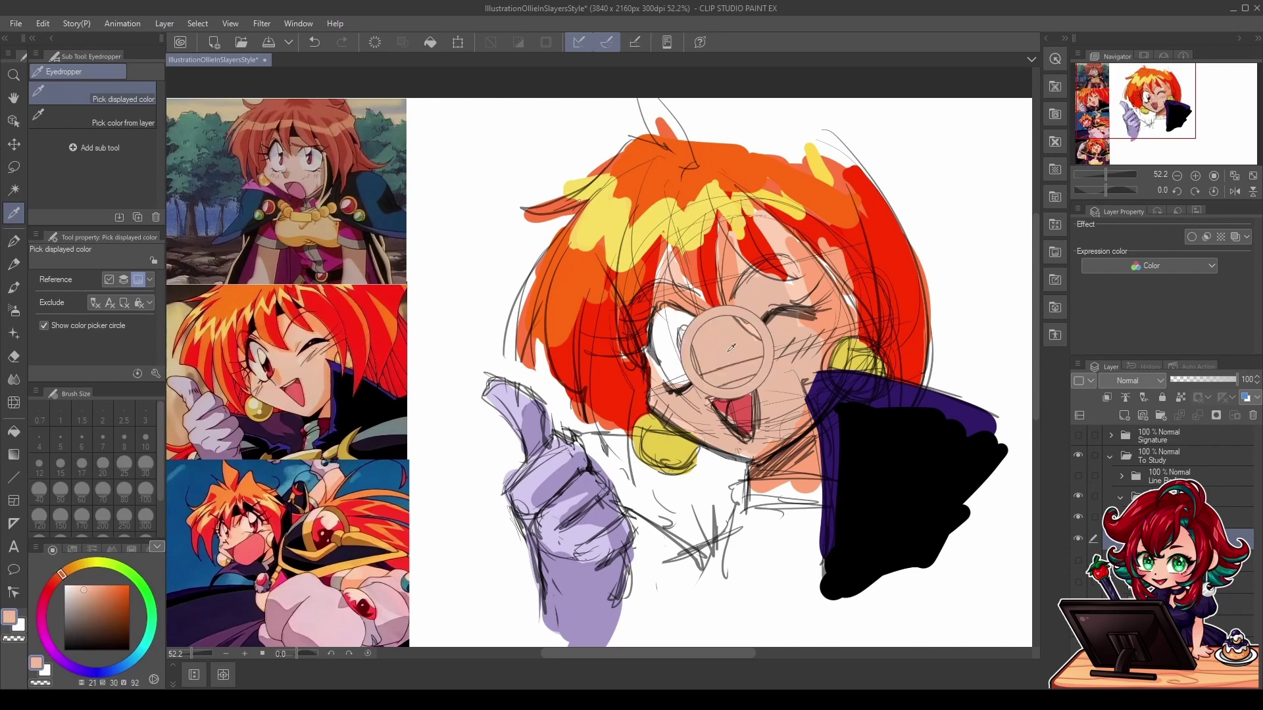
Step: Compare the drawn front earring's yellow with the middle reference's earring by sampling both repeatedly
{"action": "left_click", "coordinate": [657, 451]}
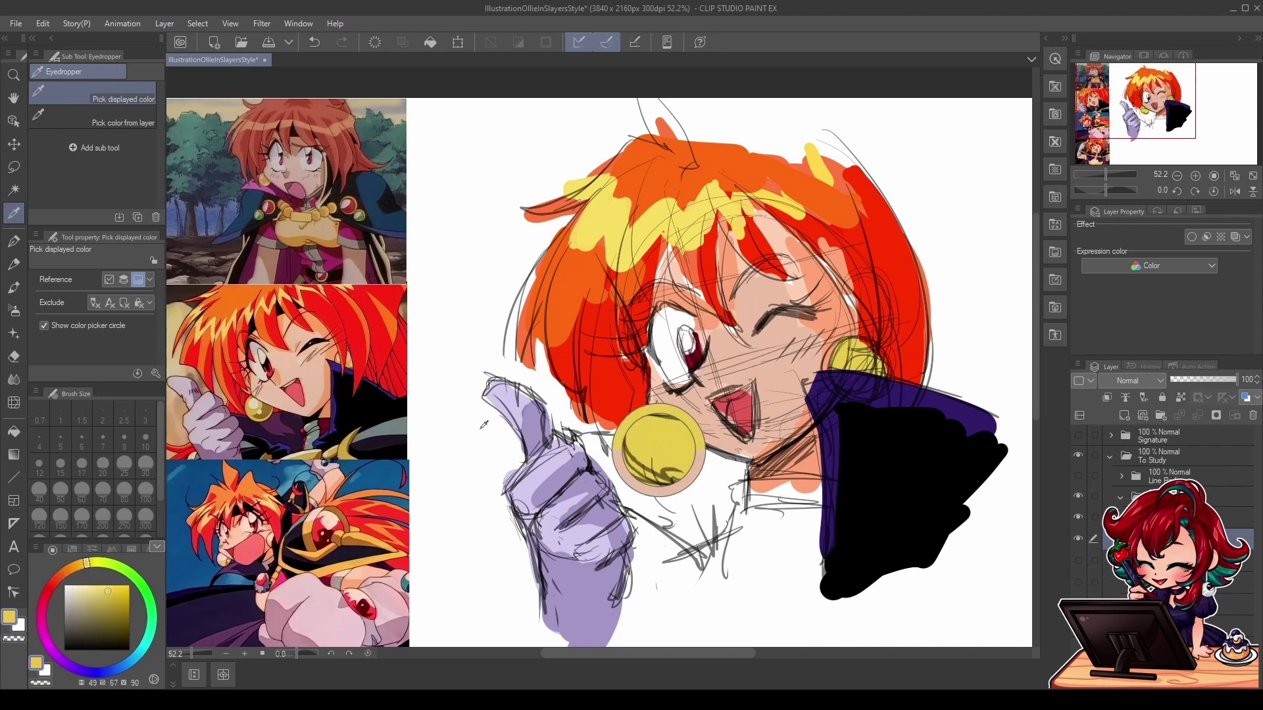
{"action": "left_click", "coordinate": [257, 407]}
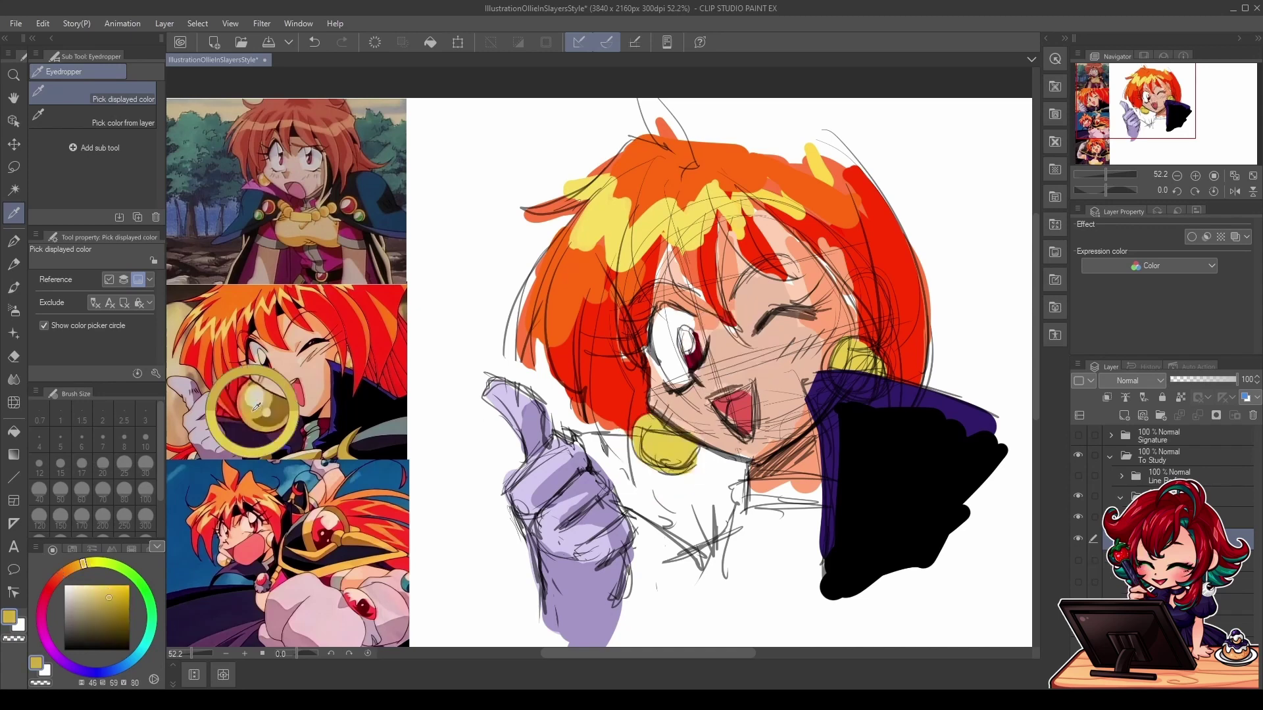
{"action": "left_click", "coordinate": [662, 452]}
{"action": "left_click", "coordinate": [255, 405]}
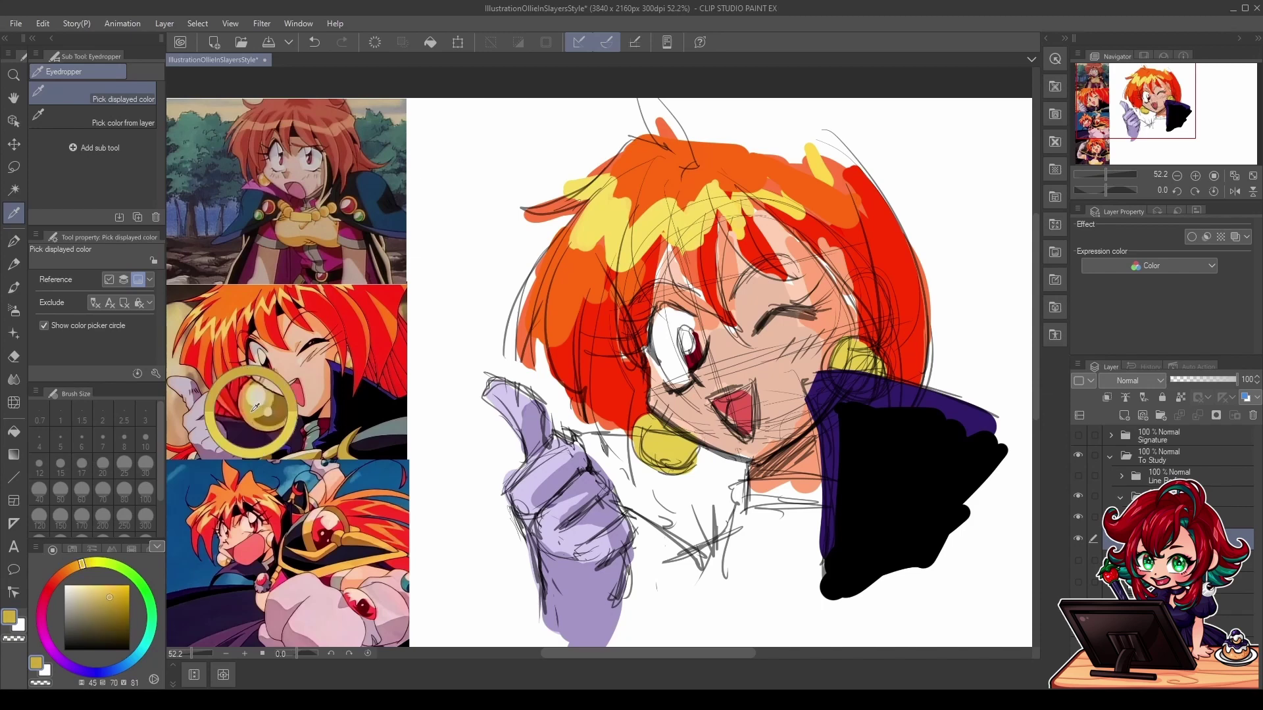
{"action": "left_click", "coordinate": [257, 404]}
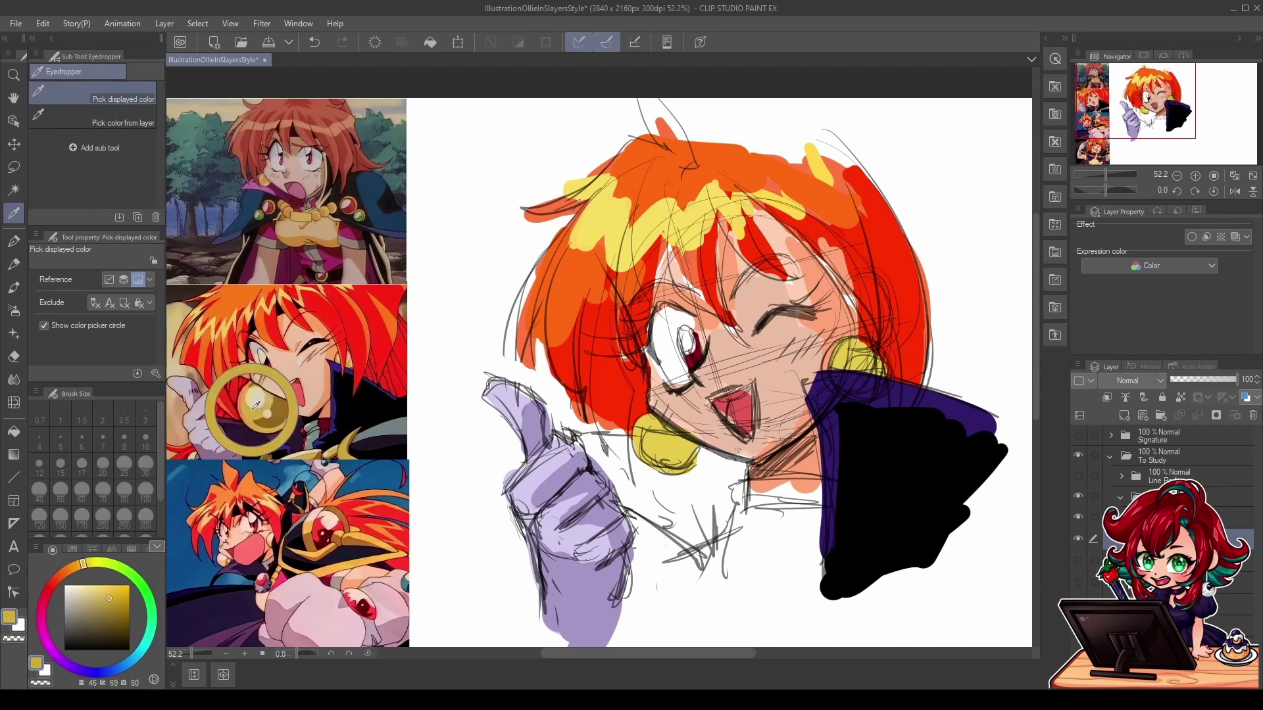
{"action": "left_click", "coordinate": [669, 437]}
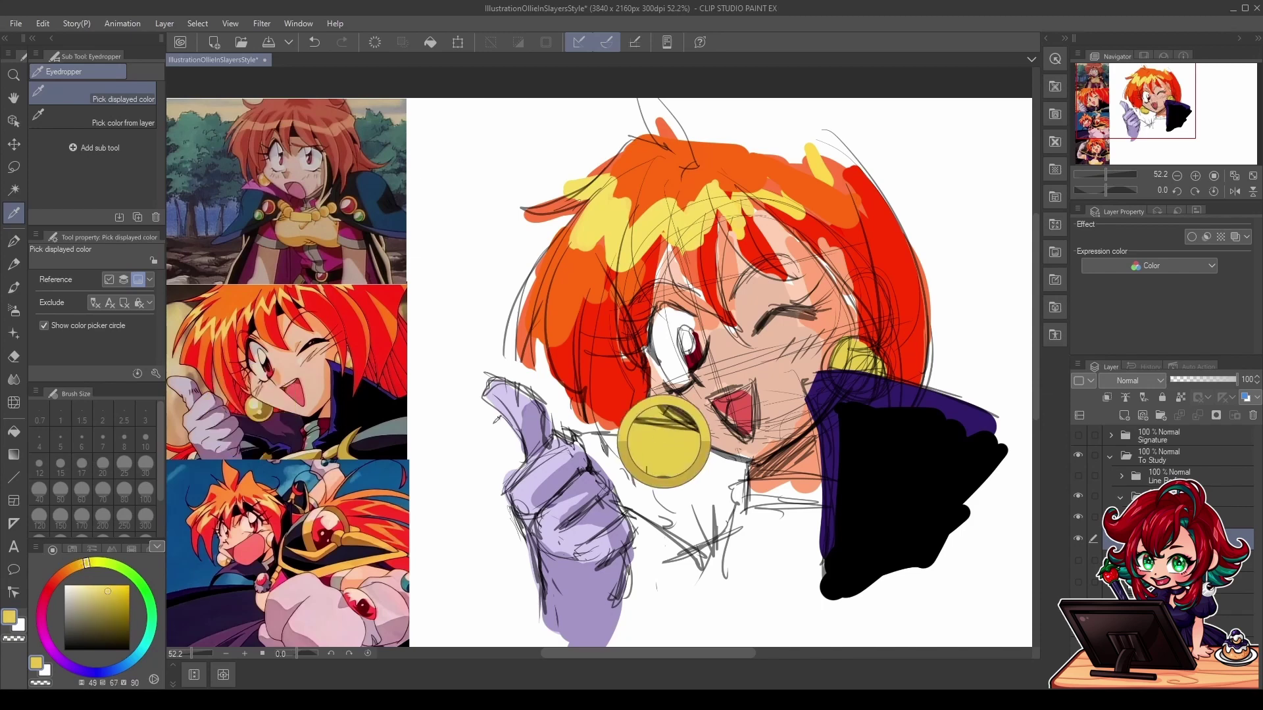
{"action": "left_click", "coordinate": [253, 409]}
Step: Darken the sampled earring yellow to H49 S68 V82 and repaint both earrings with the G-pen
{"action": "left_click", "coordinate": [657, 444]}
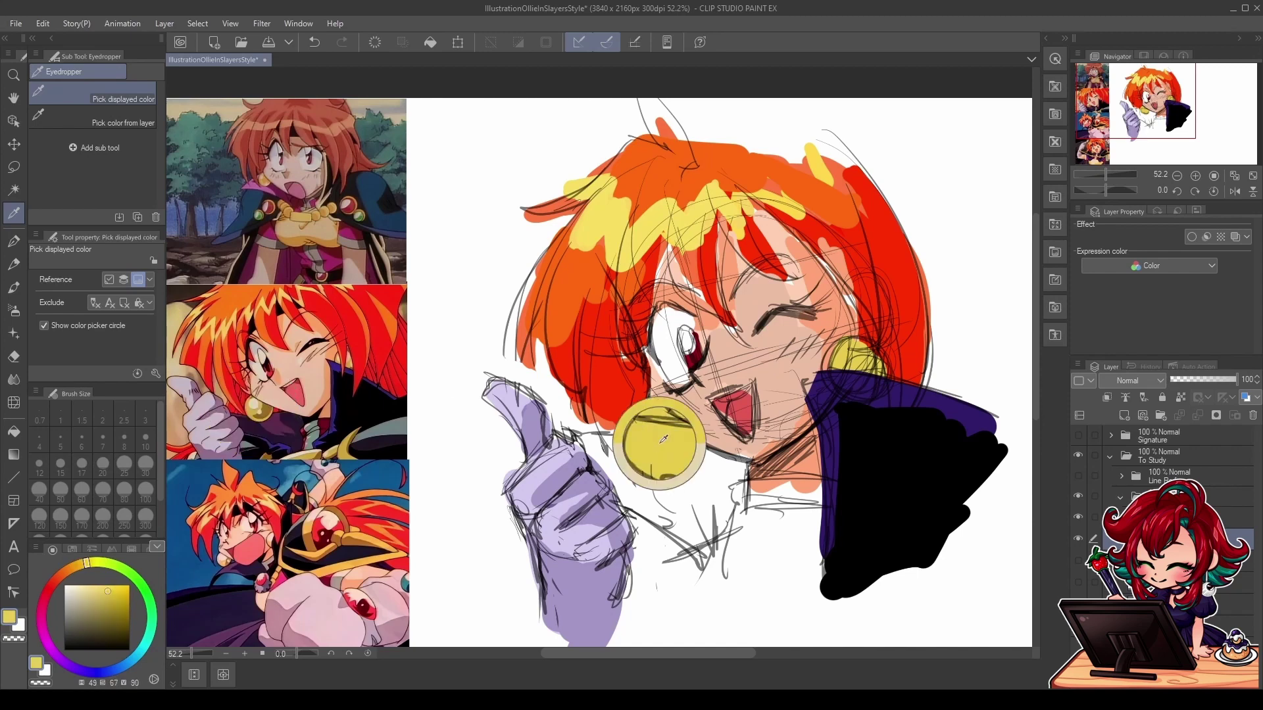
{"action": "left_click", "coordinate": [14, 241]}
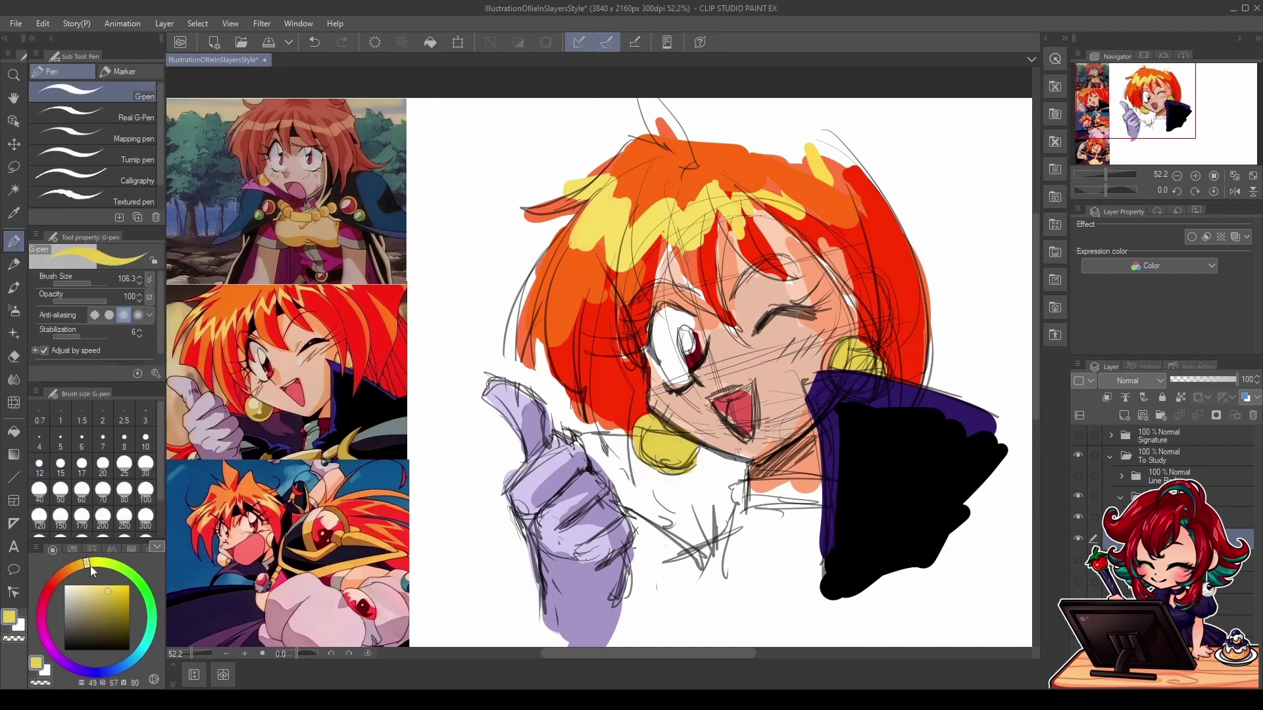
{"action": "left_click", "coordinate": [115, 597]}
{"action": "left_click_drag", "start_coordinate": [108, 597], "coordinate": [107, 597]}
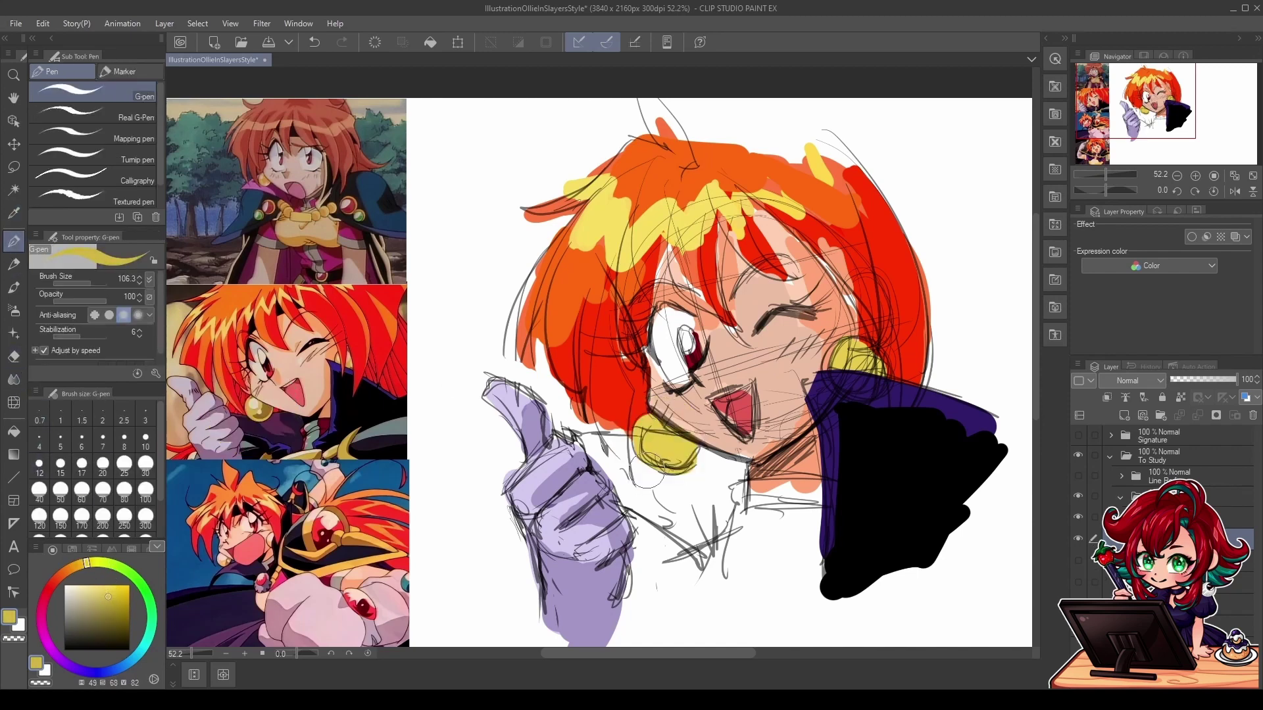
{"action": "mouse_move", "coordinate": [648, 473]}
{"action": "left_mouse_down"}
{"action": "mouse_move", "coordinate": [666, 448]}
{"action": "mouse_move", "coordinate": [681, 453]}
{"action": "mouse_move", "coordinate": [658, 427]}
{"action": "mouse_move", "coordinate": [648, 442]}
{"action": "left_mouse_up"}
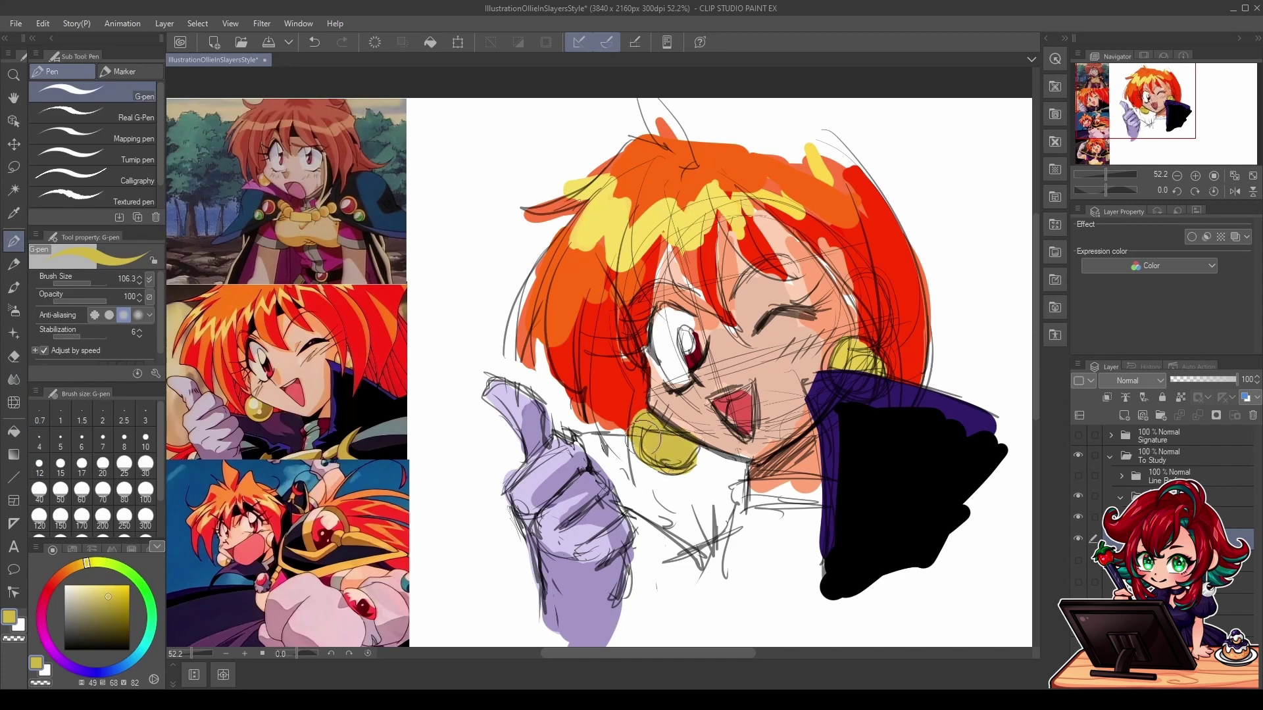
{"action": "mouse_move", "coordinate": [849, 368]}
{"action": "left_mouse_down"}
{"action": "mouse_move", "coordinate": [841, 361]}
{"action": "mouse_move", "coordinate": [863, 359]}
{"action": "left_mouse_up"}
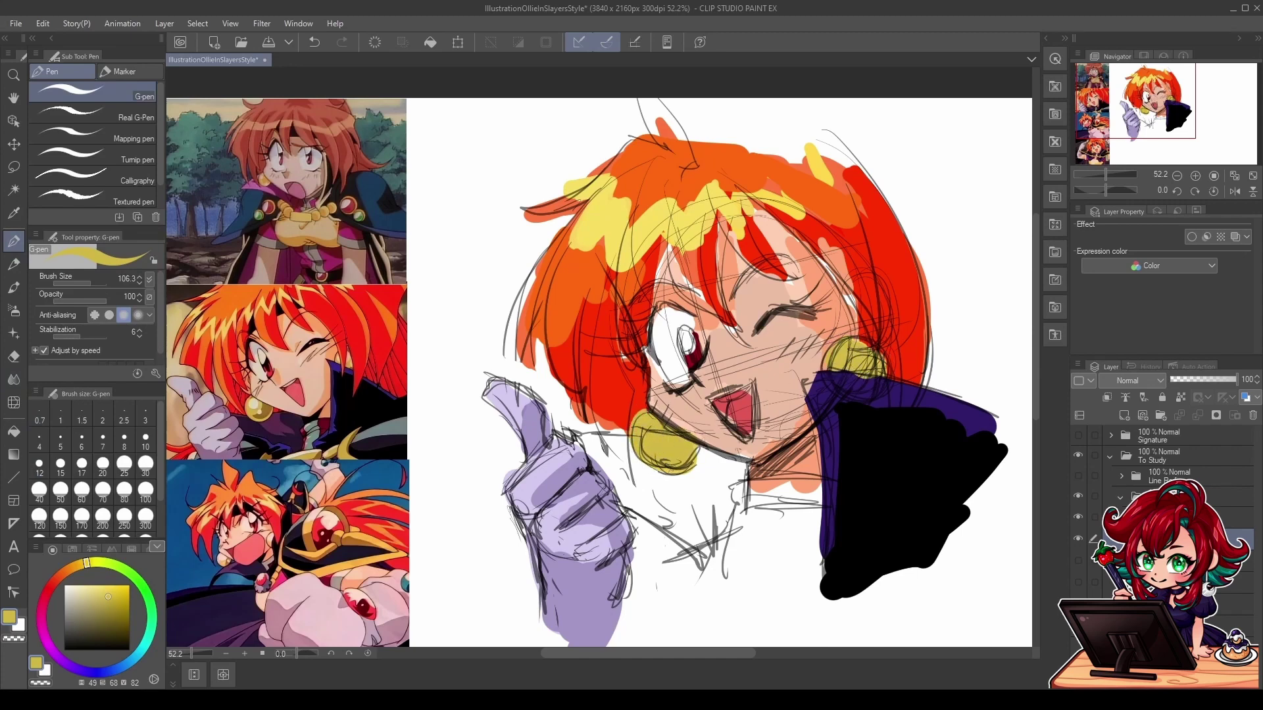
Step: Sample the middle reference's earring and the repainted front earring to compare their yellows again
{"action": "left_click", "coordinate": [14, 212]}
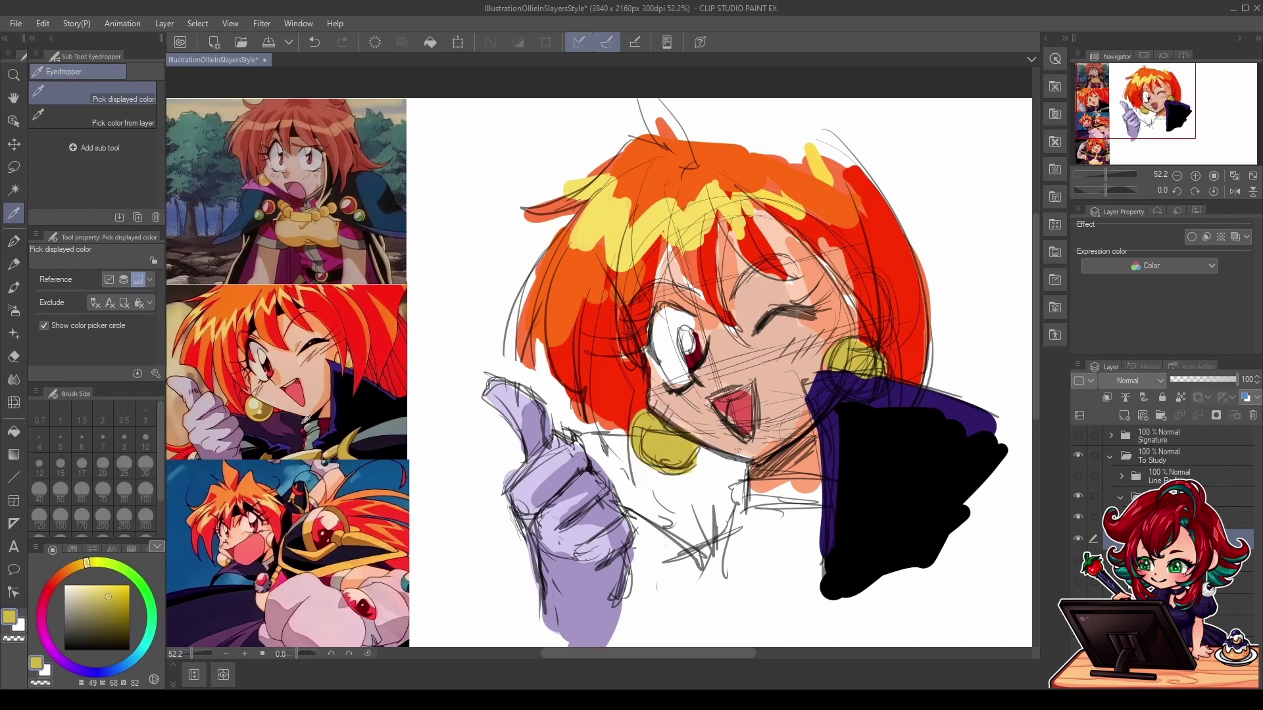
{"action": "left_click", "coordinate": [253, 408]}
{"action": "left_click", "coordinate": [679, 446]}
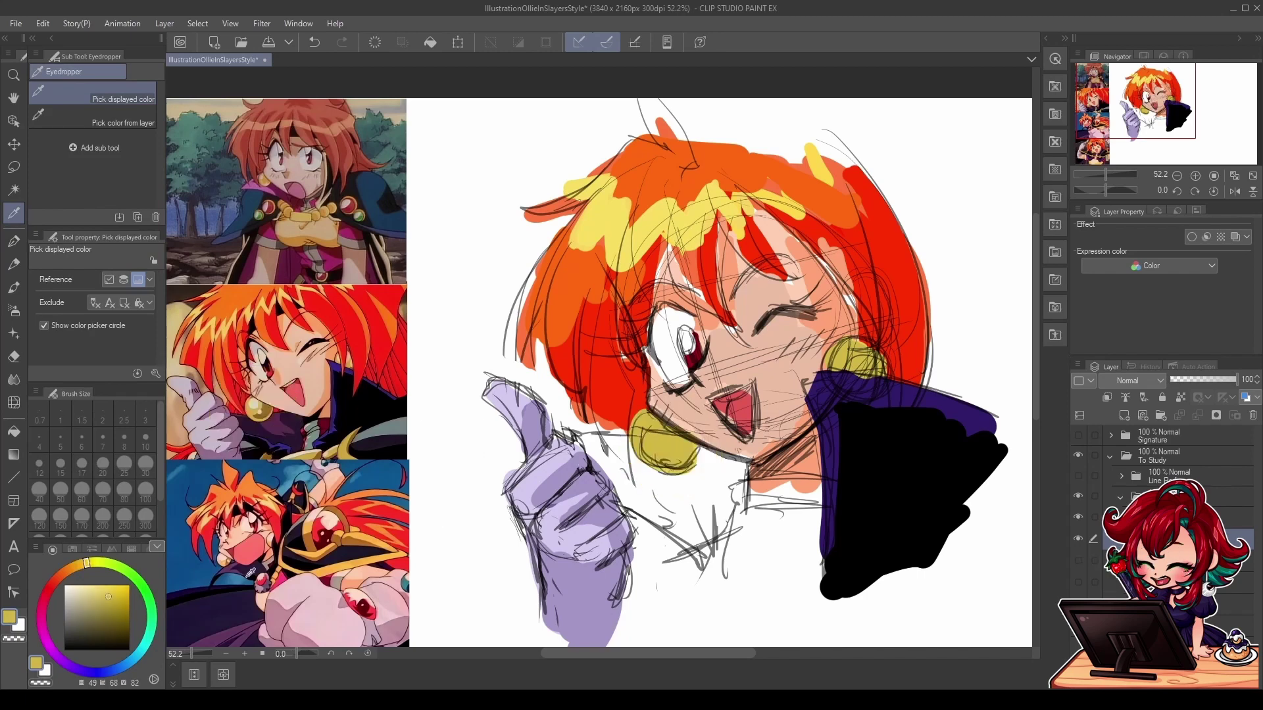
Step: Choose a pale blue-grey, H199 S11 V85, and paint the shadow across the upper white of the open eye with the G-pen
{"action": "left_click_drag", "start_coordinate": [82, 607], "coordinate": [63, 601]}
{"action": "left_click", "coordinate": [137, 653]}
{"action": "left_click", "coordinate": [66, 586]}
{"action": "left_click", "coordinate": [71, 594]}
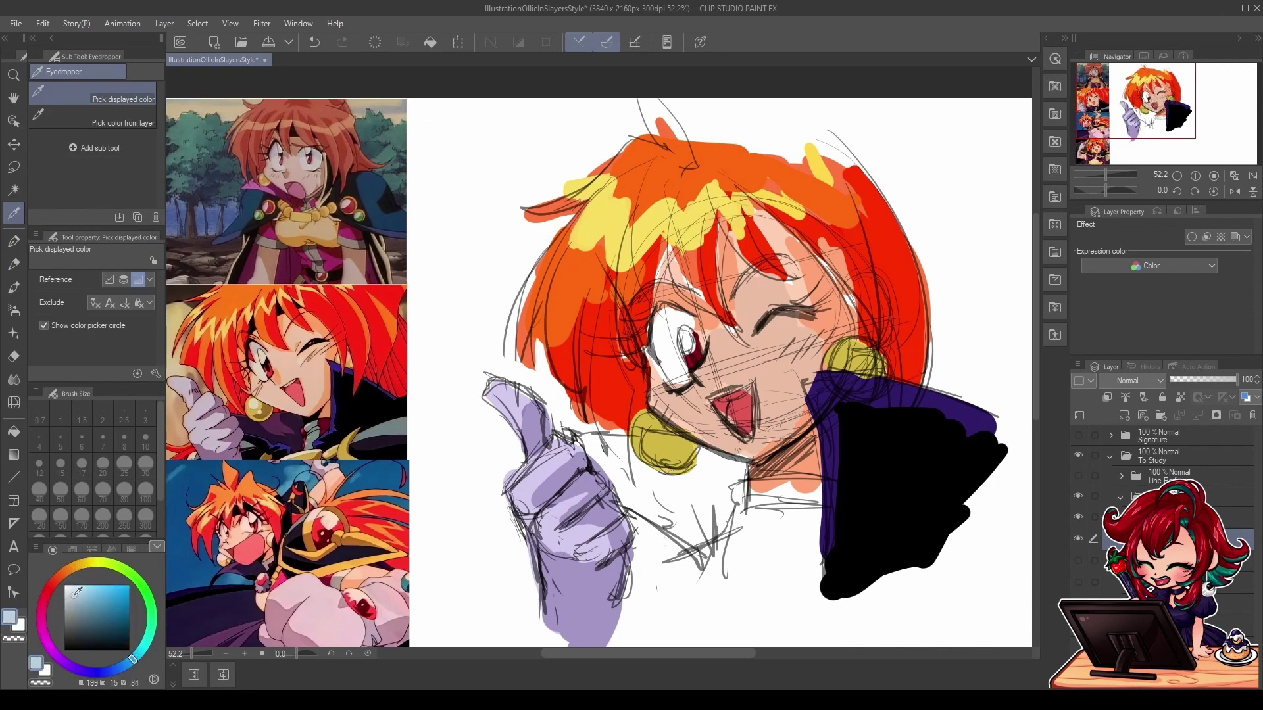
{"action": "left_click", "coordinate": [15, 243]}
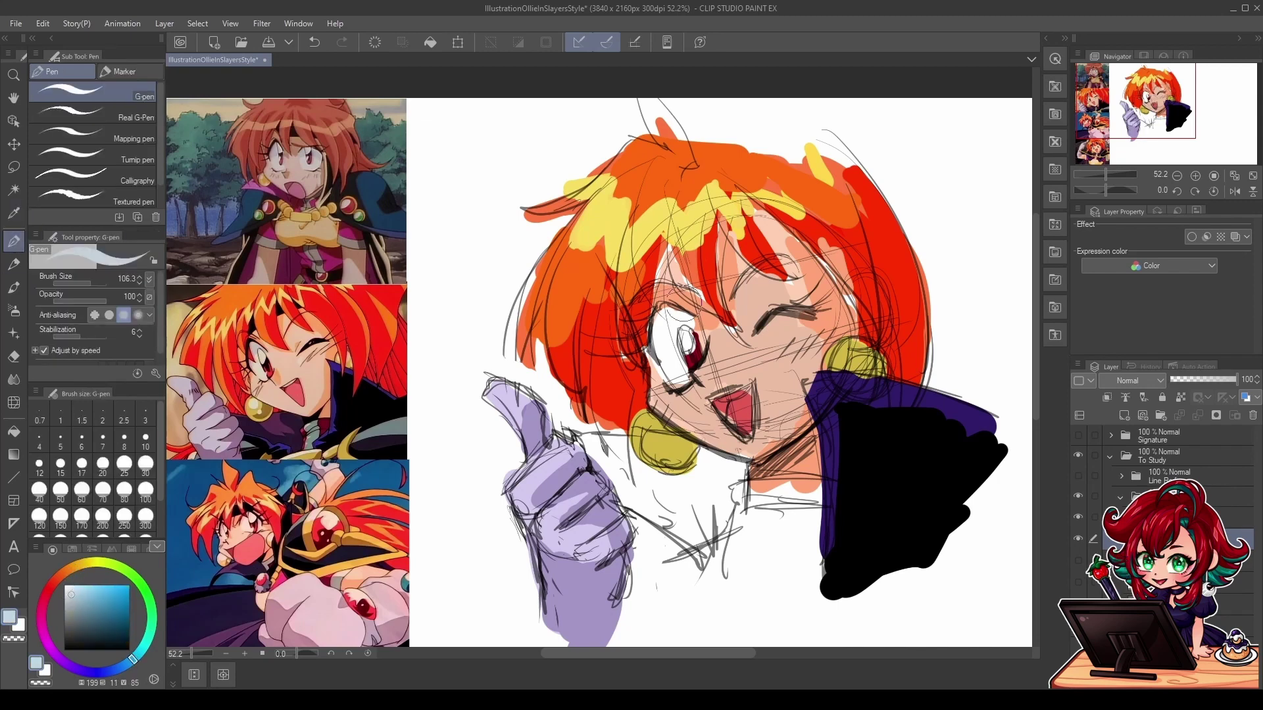
{"action": "mouse_move", "coordinate": [667, 311]}
{"action": "left_mouse_down"}
{"action": "mouse_move", "coordinate": [656, 342]}
{"action": "mouse_move", "coordinate": [672, 317]}
{"action": "mouse_move", "coordinate": [686, 320]}
{"action": "mouse_move", "coordinate": [669, 322]}
{"action": "left_mouse_up"}
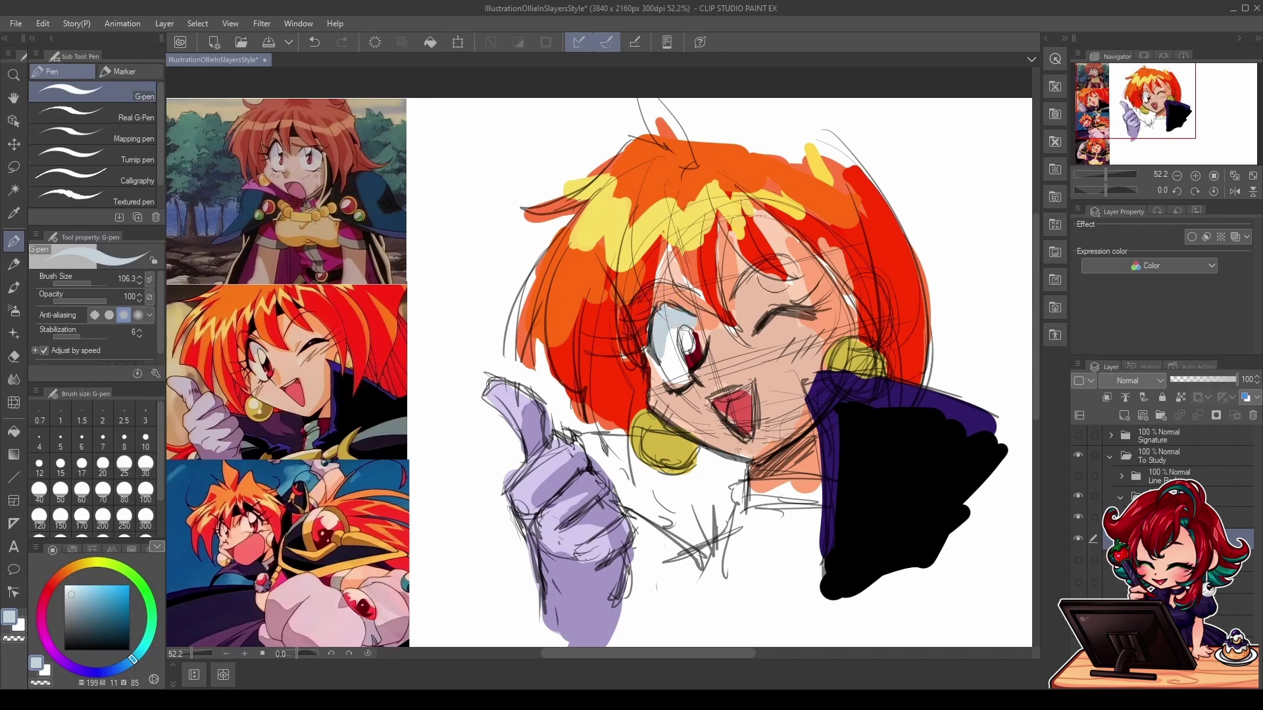
Step: Sample the hair's red and paint extra red fringe strands over the forehead, between the eyes and beside the winking eye
{"action": "left_click", "coordinate": [614, 392], "text": "alt"}
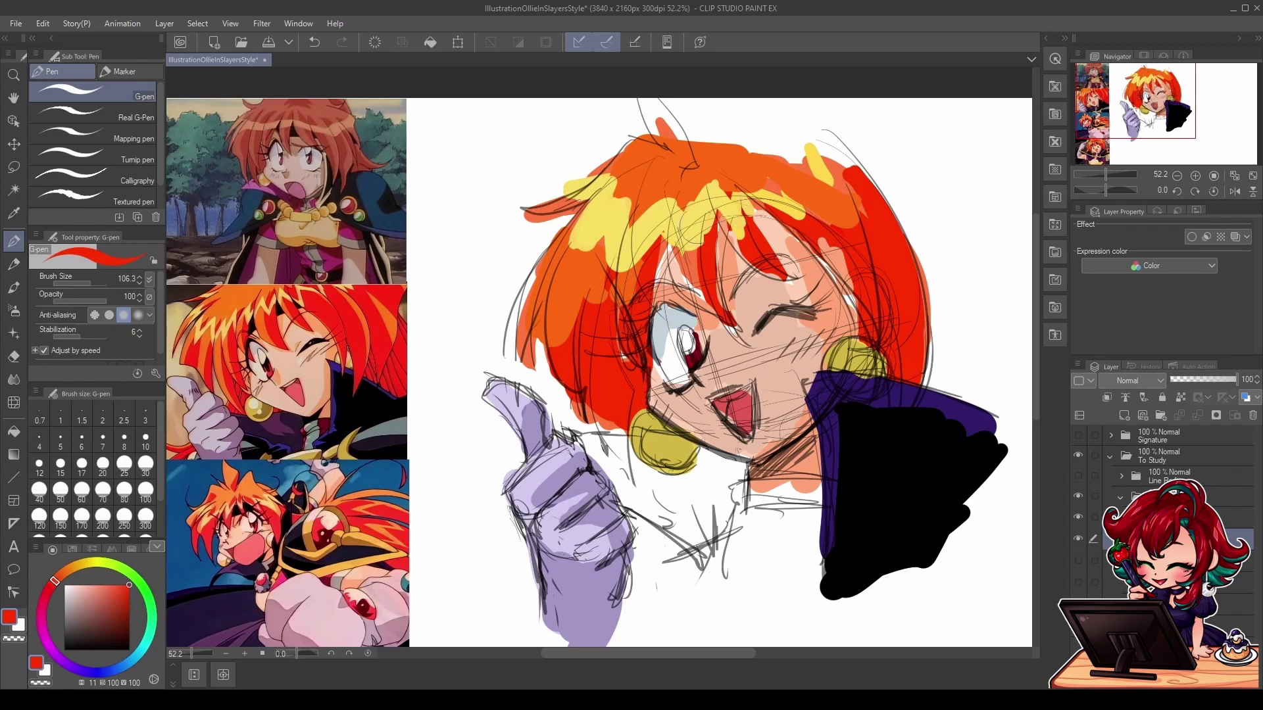
{"action": "mouse_move", "coordinate": [679, 257]}
{"action": "left_mouse_down"}
{"action": "mouse_move", "coordinate": [688, 287]}
{"action": "mouse_move", "coordinate": [725, 315]}
{"action": "left_mouse_up"}
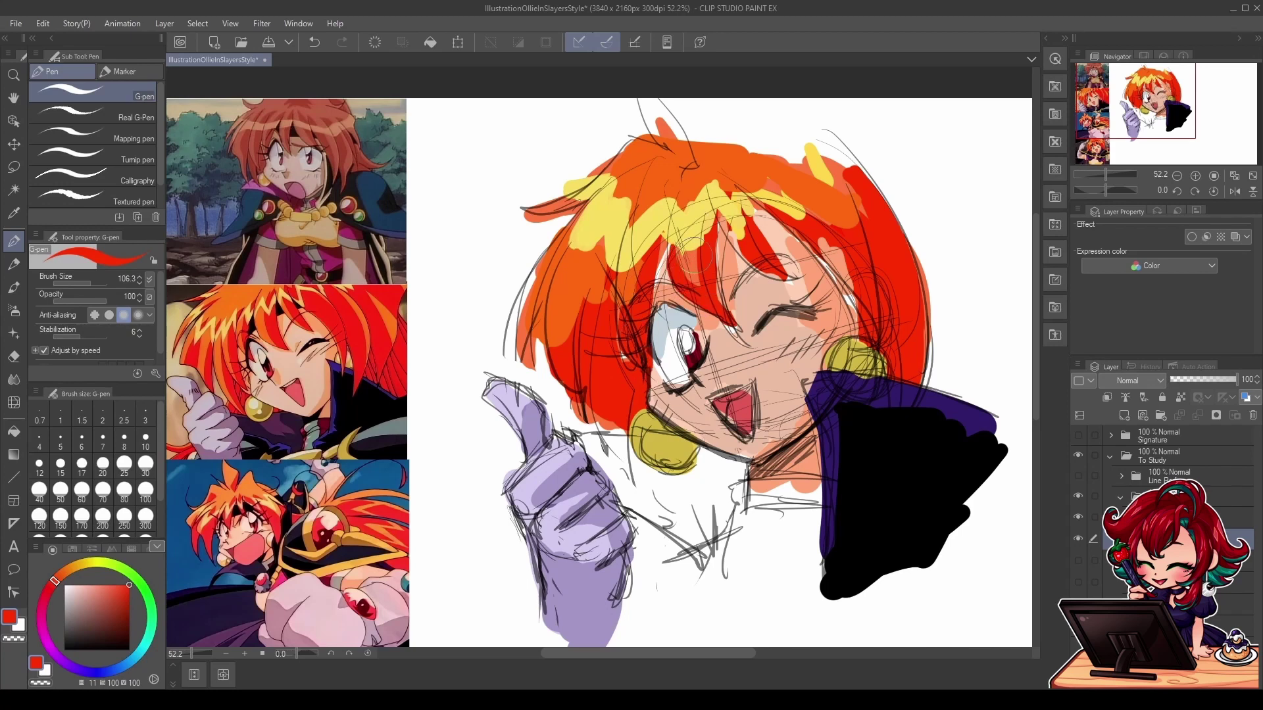
{"action": "mouse_move", "coordinate": [730, 259]}
{"action": "left_mouse_down"}
{"action": "mouse_move", "coordinate": [734, 239]}
{"action": "mouse_move", "coordinate": [812, 243]}
{"action": "mouse_move", "coordinate": [845, 278]}
{"action": "left_mouse_up"}
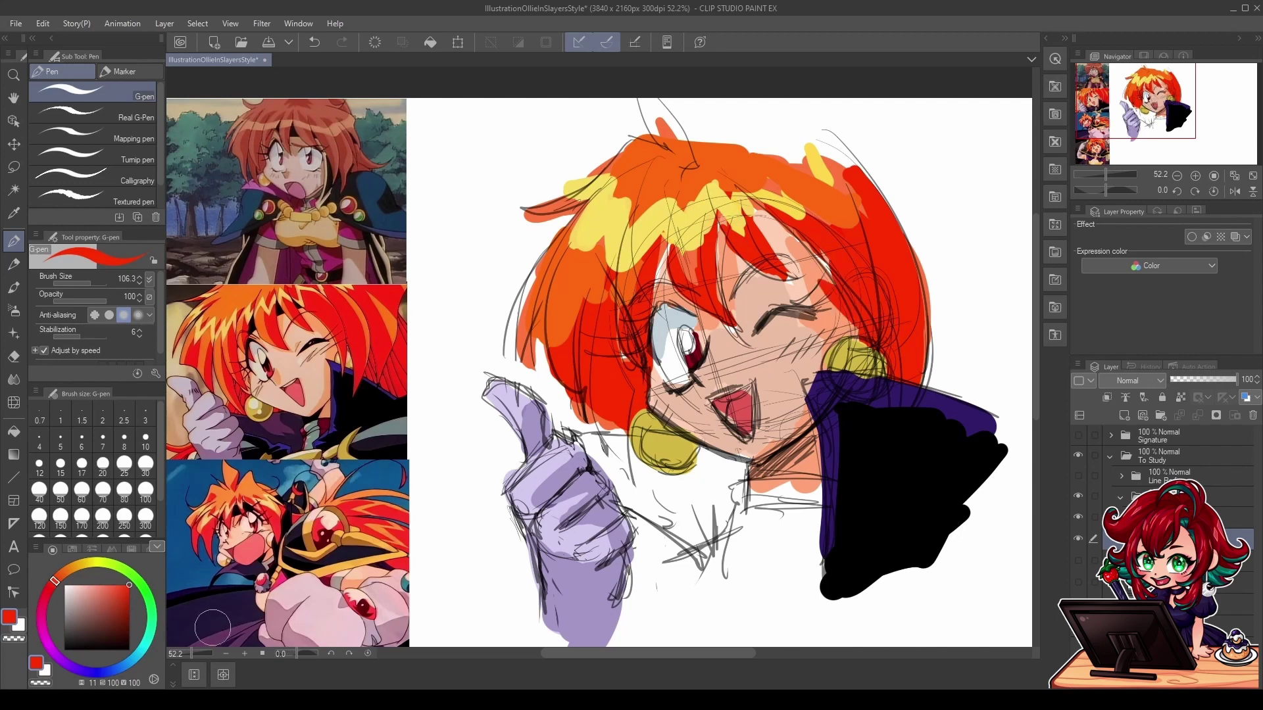
Step: Compare the open eye's shadow colour in the drawing with the middle reference's eye-white shadow by sampling both repeatedly
{"action": "left_click", "coordinate": [674, 316], "text": "alt"}
{"action": "left_click", "coordinate": [254, 348], "text": "alt"}
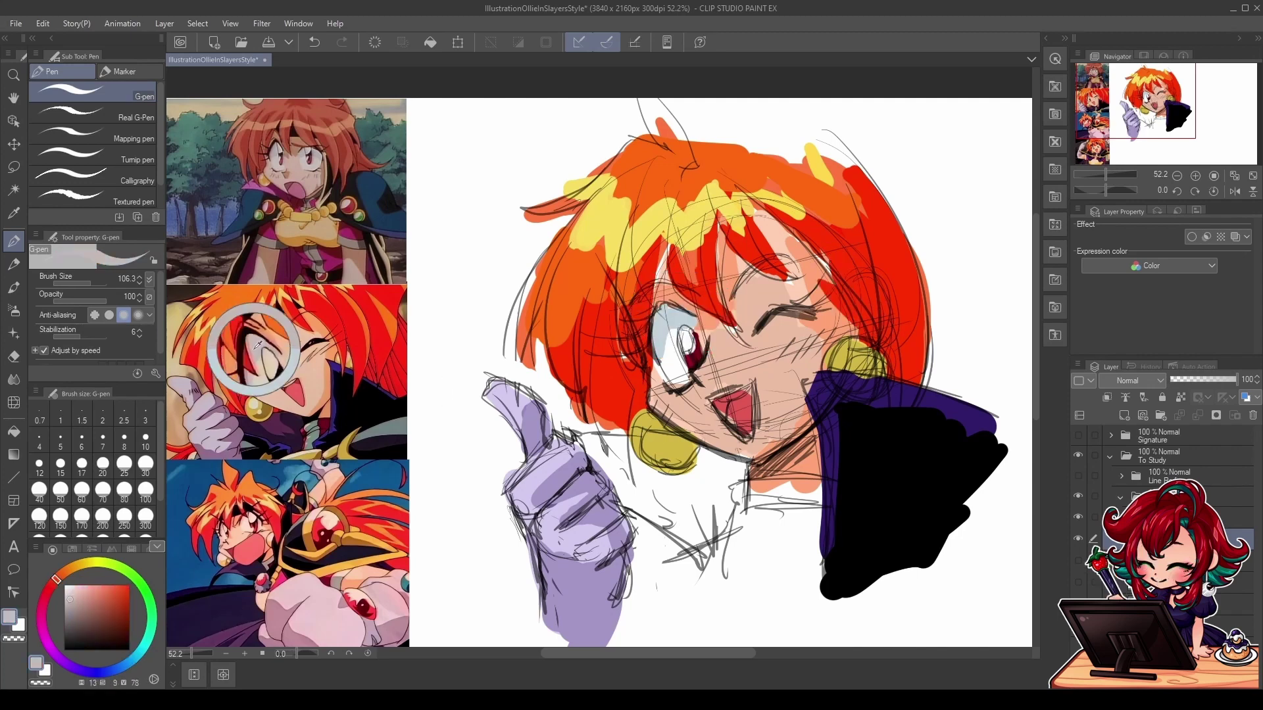
{"action": "left_click", "coordinate": [677, 314], "text": "alt"}
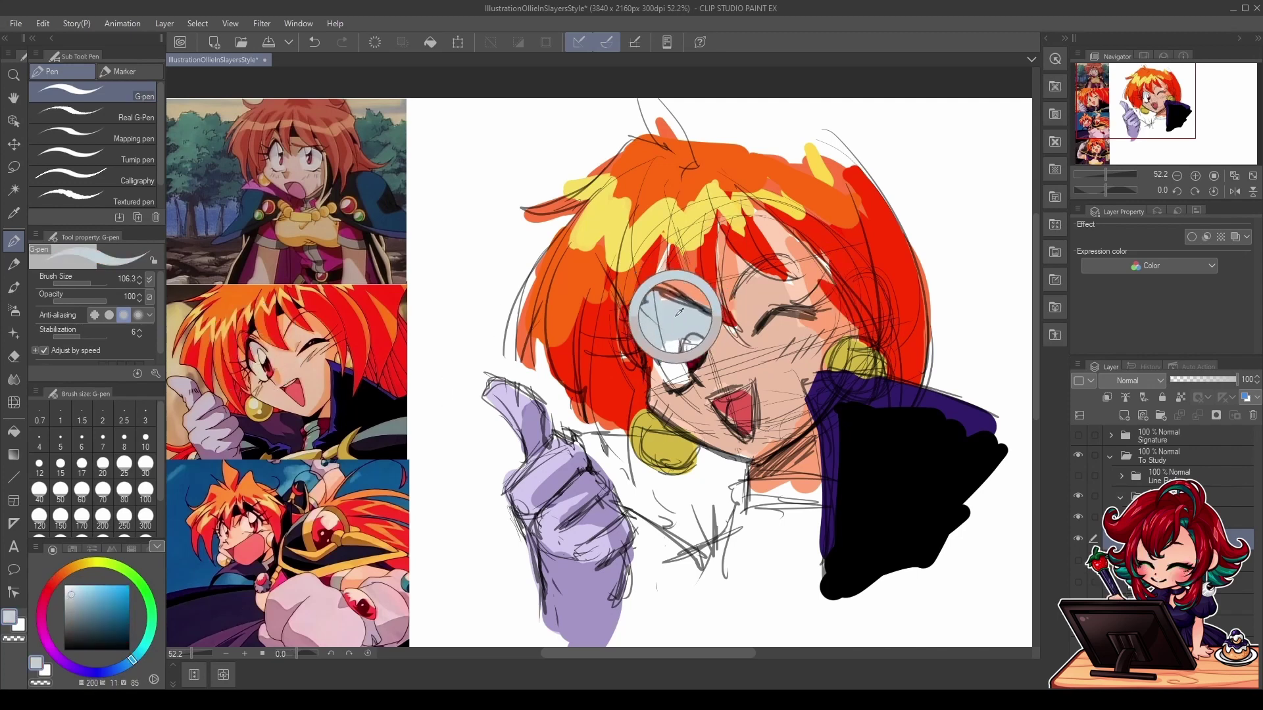
{"action": "key", "text": "i"}
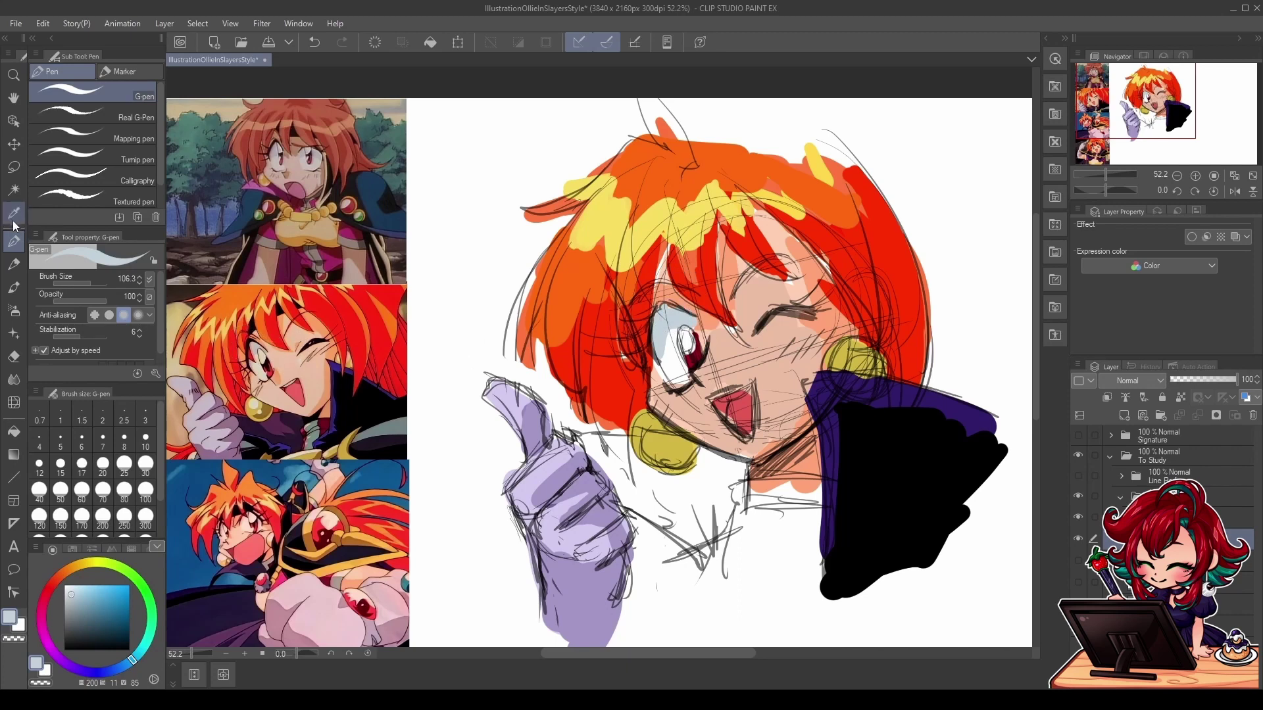
{"action": "left_click", "coordinate": [262, 341]}
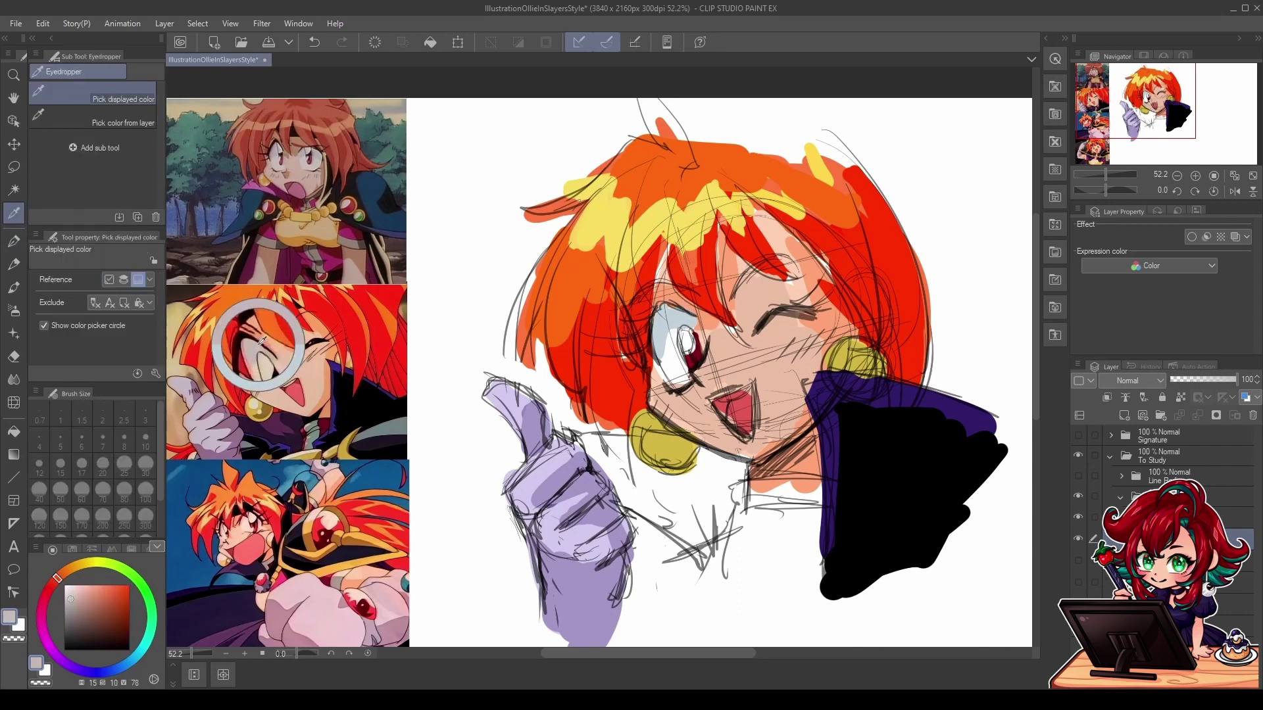
{"action": "left_click", "coordinate": [683, 318]}
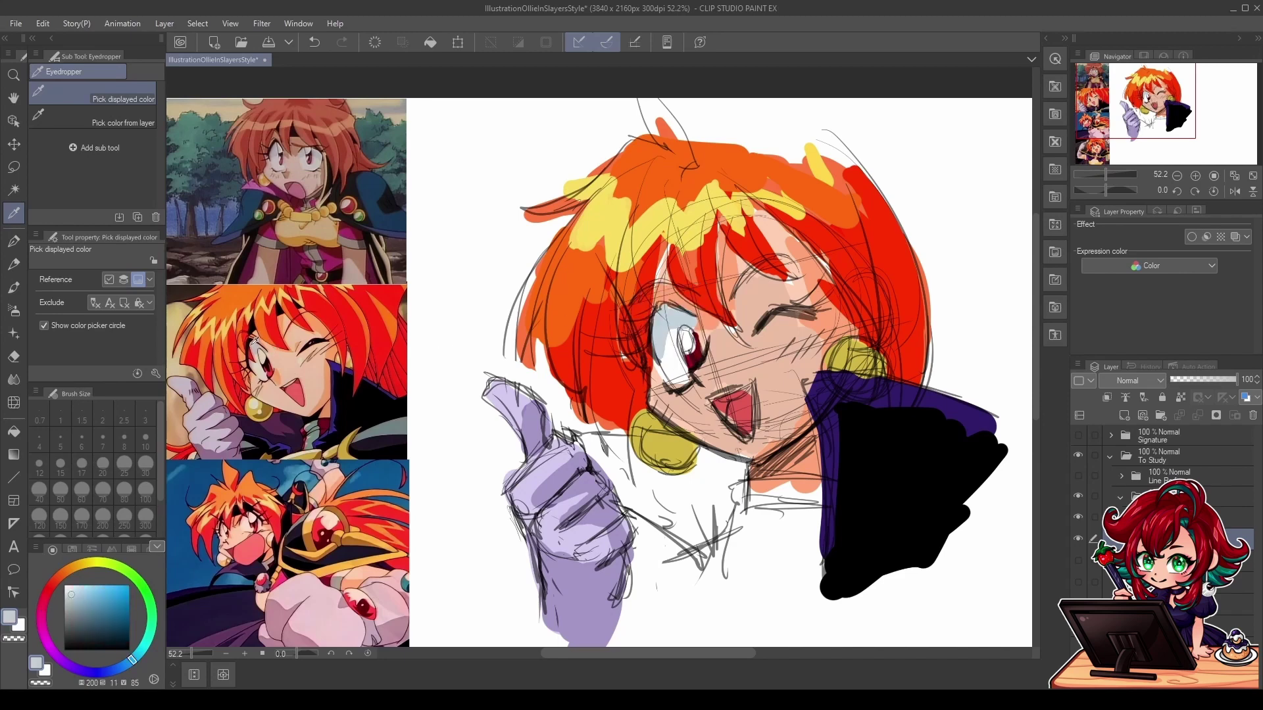
{"action": "left_click", "coordinate": [256, 342]}
{"action": "left_click_drag", "start_coordinate": [256, 340], "coordinate": [263, 342]}
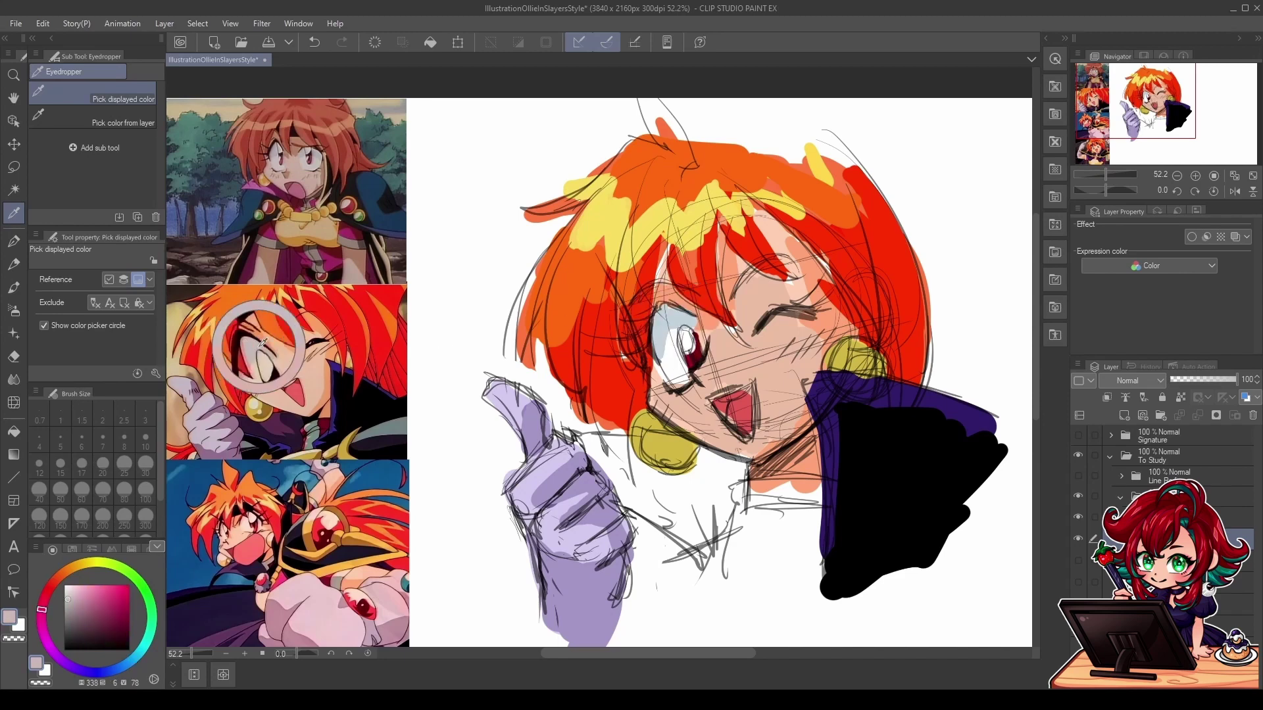
{"action": "left_click", "coordinate": [680, 319]}
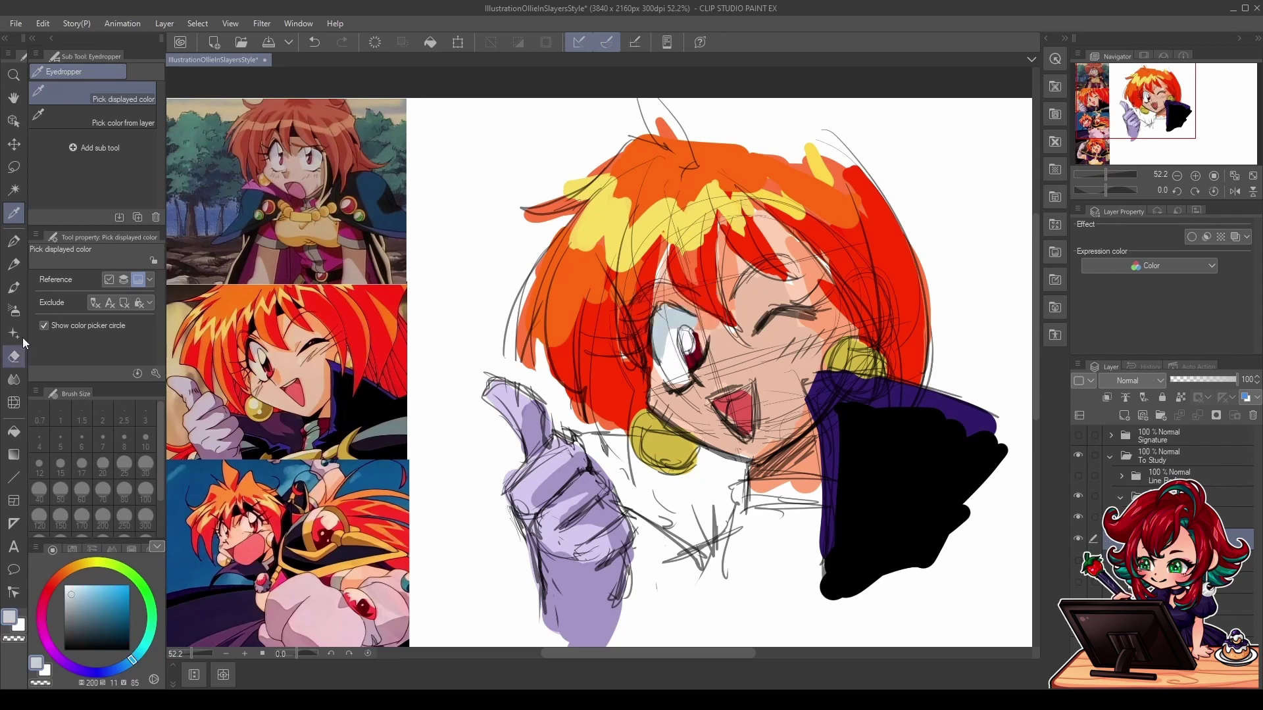
Step: Shift the eye shadow colour to a pinkish H342 S11 V85 and repaint the open eye's shading with the G-pen
{"action": "left_click", "coordinate": [13, 241]}
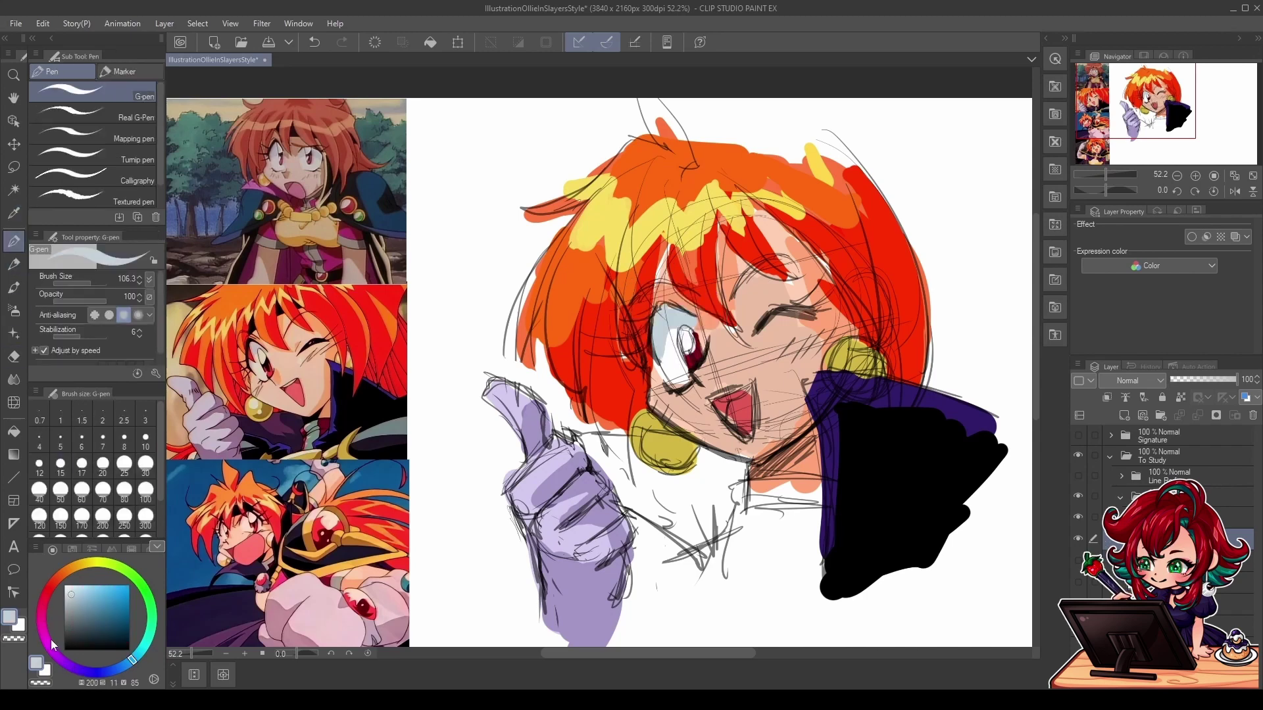
{"action": "left_click", "coordinate": [40, 609]}
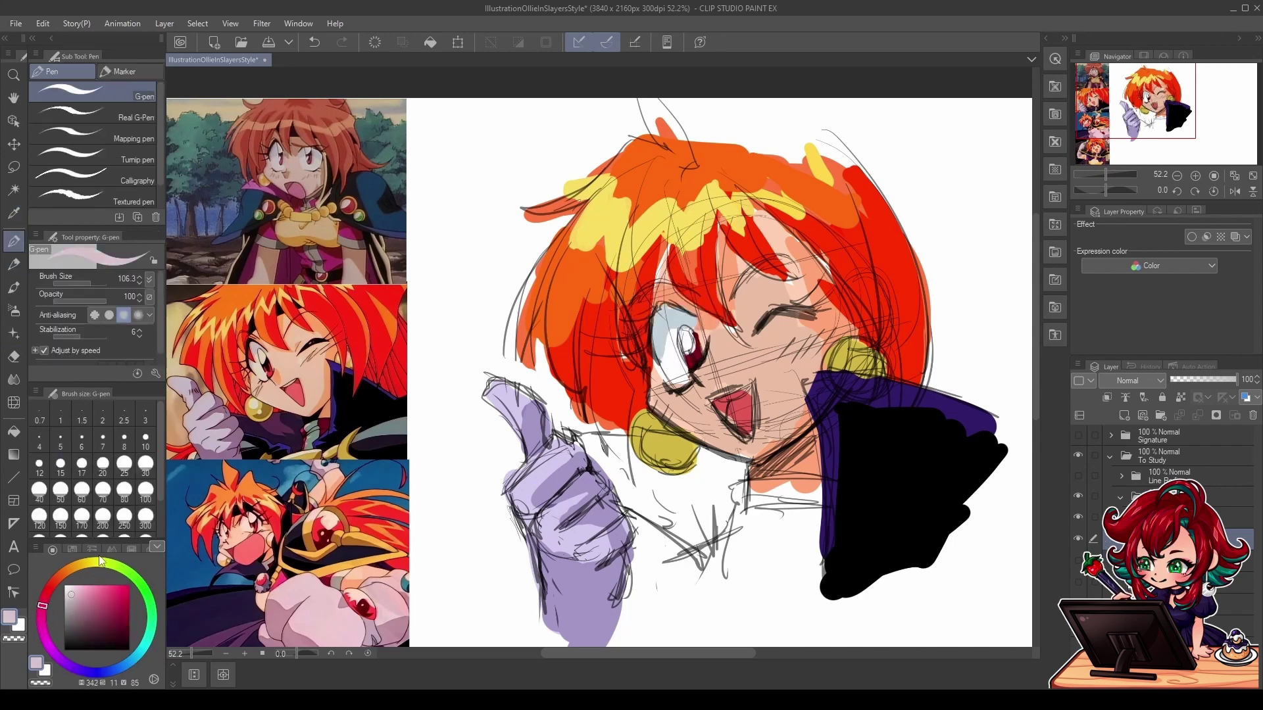
{"action": "mouse_move", "coordinate": [665, 322]}
{"action": "left_mouse_down"}
{"action": "mouse_move", "coordinate": [668, 351]}
{"action": "mouse_move", "coordinate": [679, 314]}
{"action": "left_mouse_up"}
{"action": "left_click", "coordinate": [13, 213]}
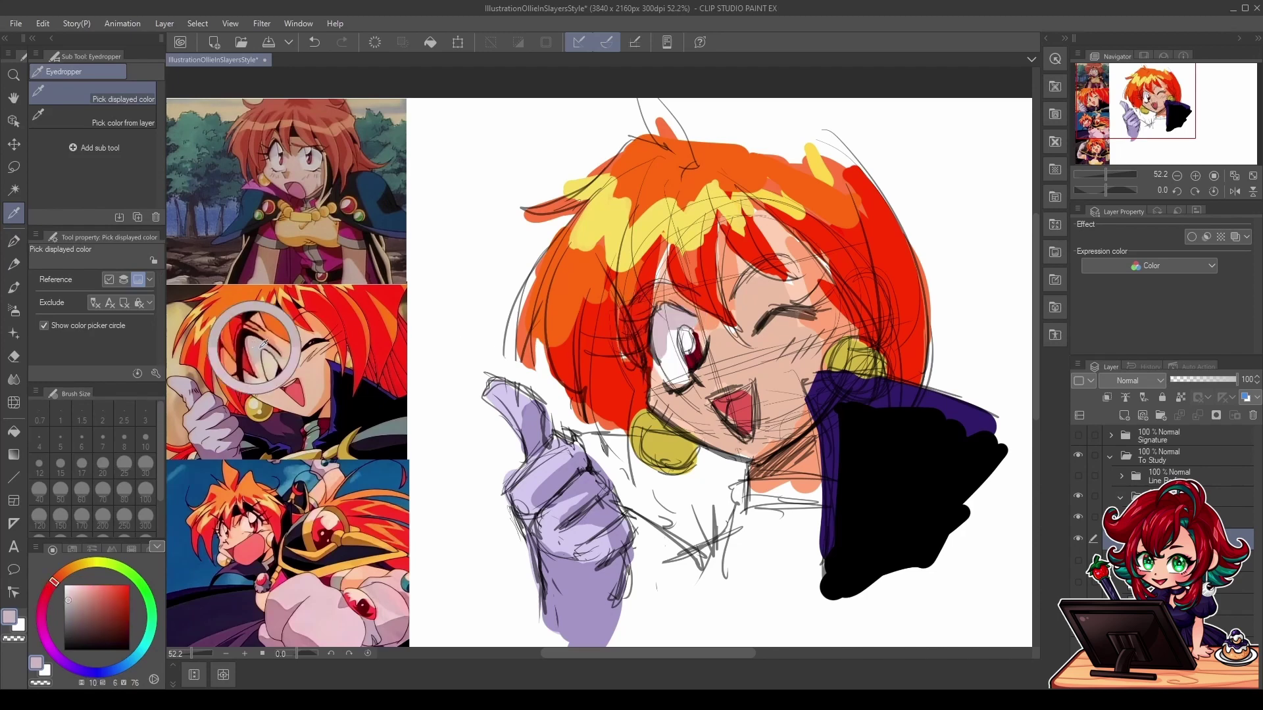
Step: Hide the selected layer group inside the To Study folder
{"action": "left_click_drag", "start_coordinate": [1096, 175], "coordinate": [1097, 174]}
{"action": "mouse_move", "coordinate": [1150, 123]}
{"action": "left_mouse_down"}
{"action": "mouse_move", "coordinate": [1166, 129]}
{"action": "mouse_move", "coordinate": [1135, 116]}
{"action": "left_mouse_up"}
{"action": "left_click_drag", "start_coordinate": [1108, 174], "coordinate": [1101, 173]}
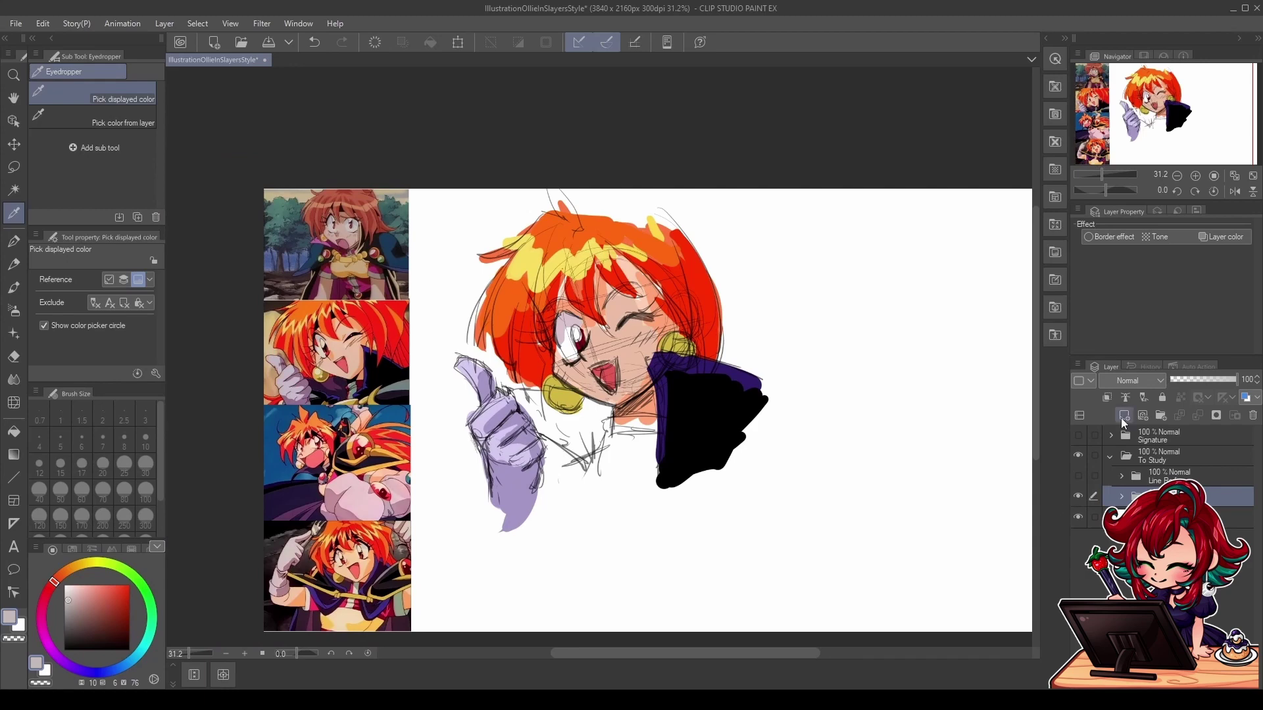
{"action": "left_click", "coordinate": [1080, 496]}
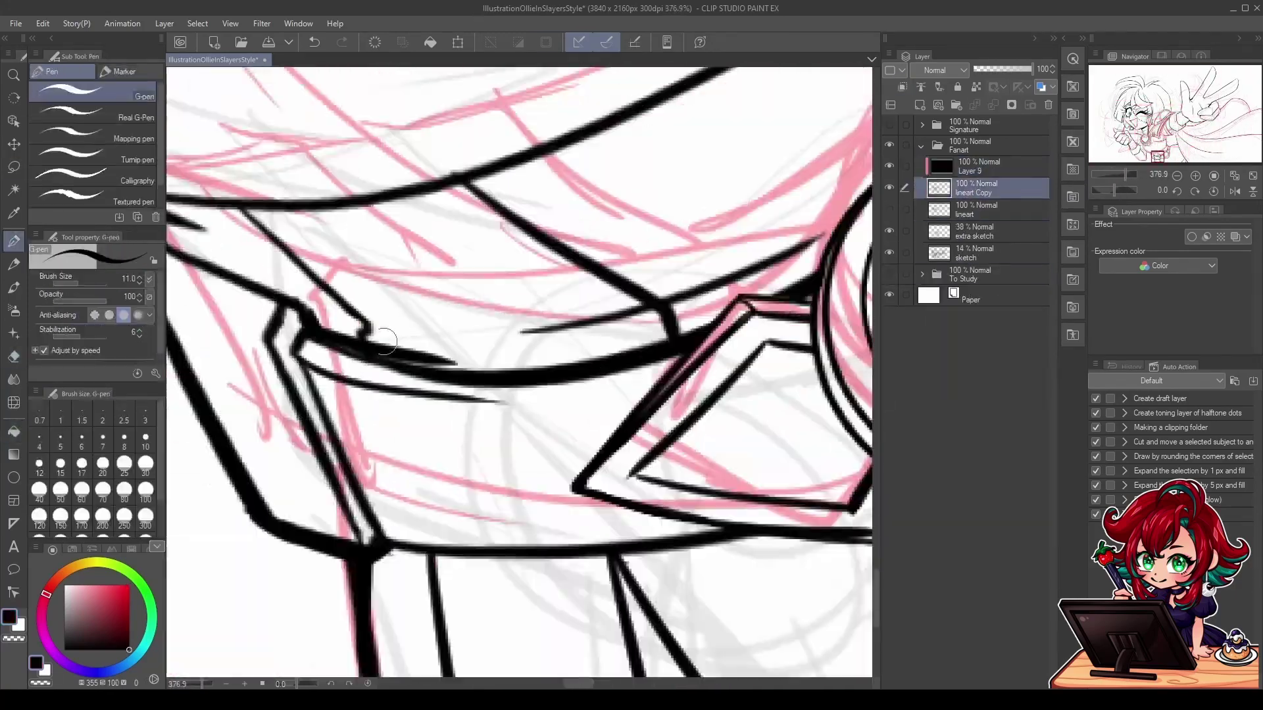
Step: Add mauve H292 S11 V82 shadows to the fingers and folds of the fist's glove on Layer 12 with Lasso fill
{"action": "left_click_drag", "start_coordinate": [1126, 175], "coordinate": [1120, 175]}
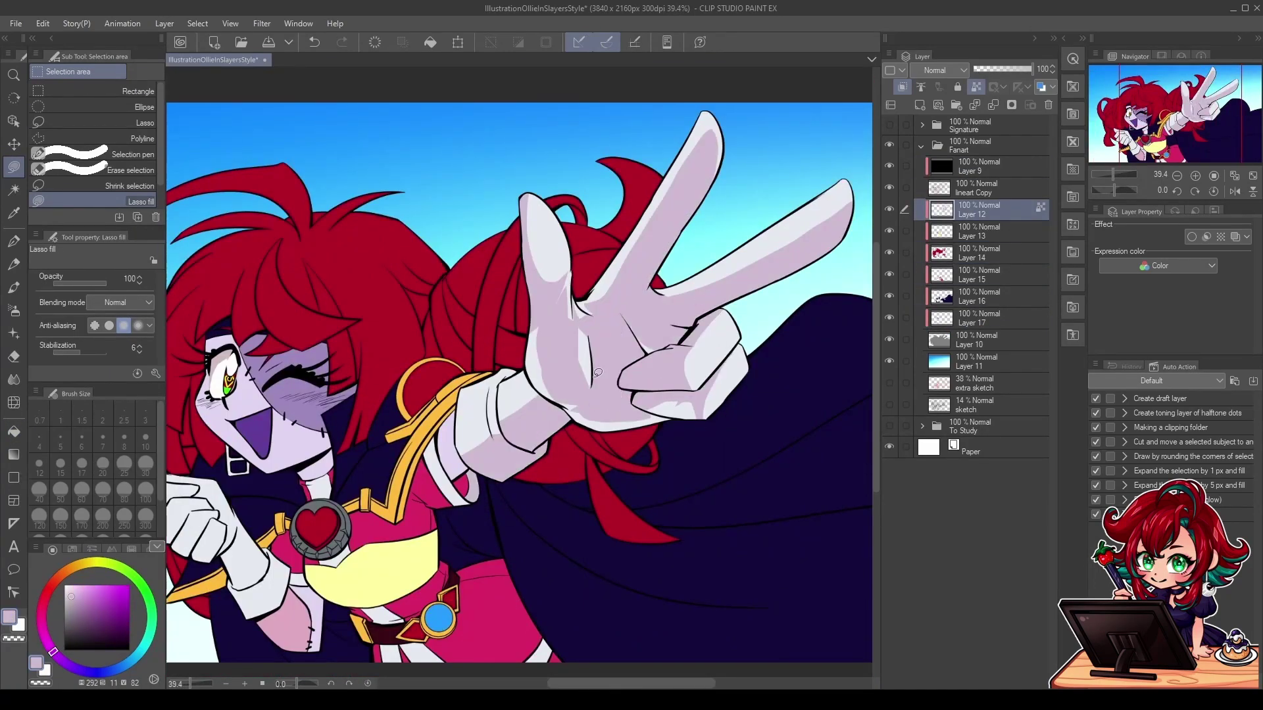
{"action": "scroll", "coordinate": [645, 329], "scroll_direction": "up", "scroll_amount": 4}
{"action": "left_click_drag", "start_coordinate": [630, 472], "coordinate": [630, 502]}
{"action": "left_click", "coordinate": [630, 503], "text": "alt"}
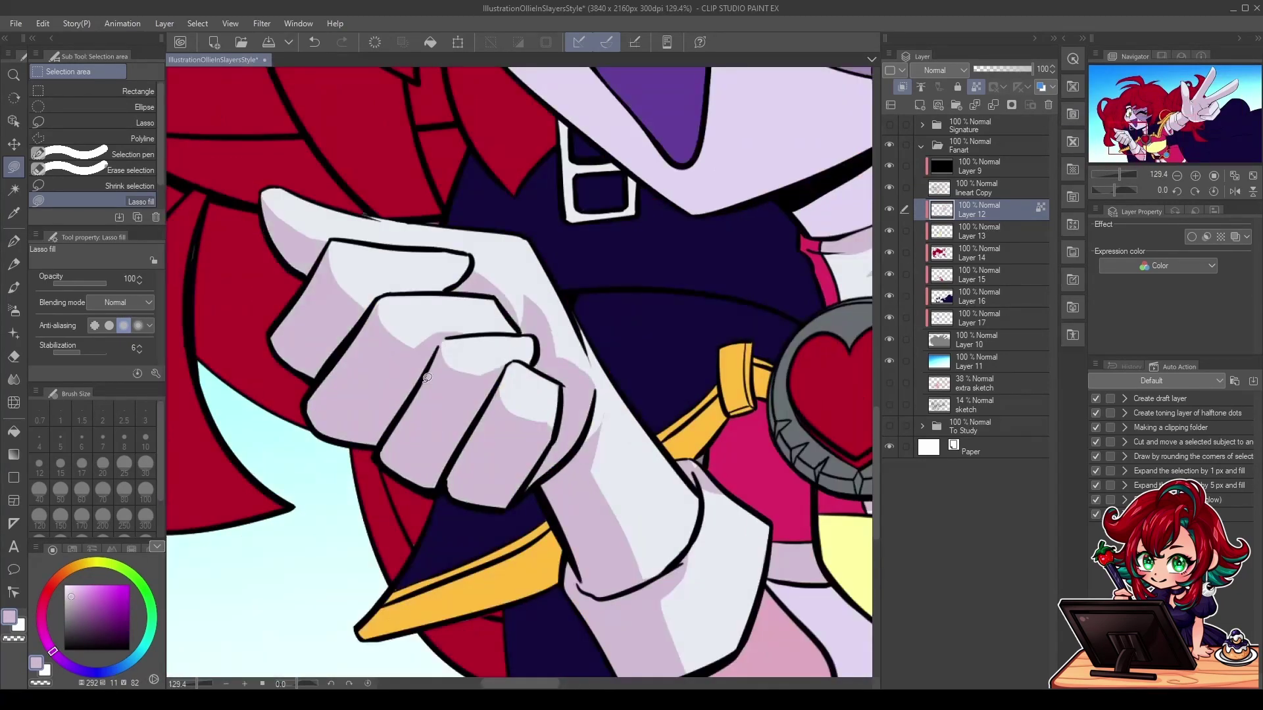
{"action": "scroll", "coordinate": [427, 378], "scroll_direction": "down", "scroll_amount": 5}
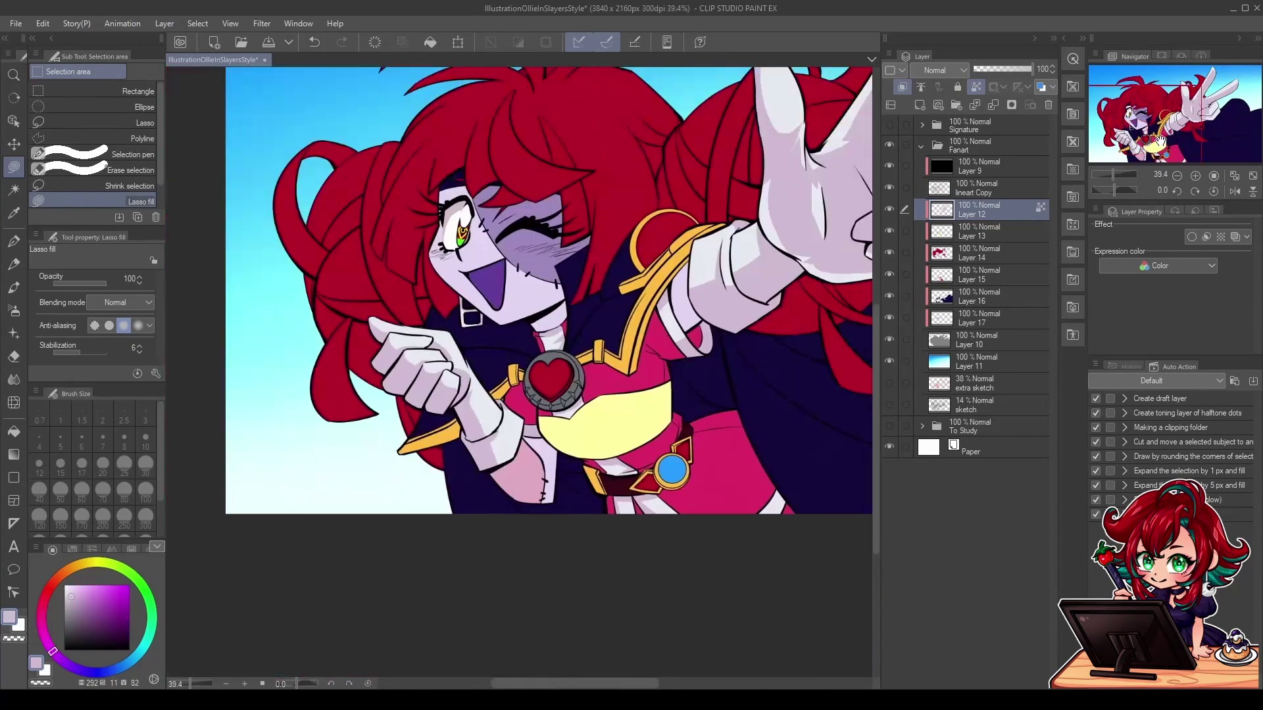
Step: Lock transparent pixels on Layer 13 and lasso-fill orange H32 S100 V89 shadows on the cape's gold trim
{"action": "left_click", "coordinate": [980, 231]}
{"action": "left_click", "coordinate": [976, 86]}
{"action": "left_click", "coordinate": [592, 423], "text": "alt"}
{"action": "scroll", "coordinate": [552, 407], "scroll_direction": "up", "scroll_amount": 2}
{"action": "scroll", "coordinate": [671, 275], "scroll_direction": "up", "scroll_amount": 3}
{"action": "left_click", "coordinate": [129, 592]}
{"action": "left_click_drag", "start_coordinate": [730, 212], "coordinate": [670, 274]}
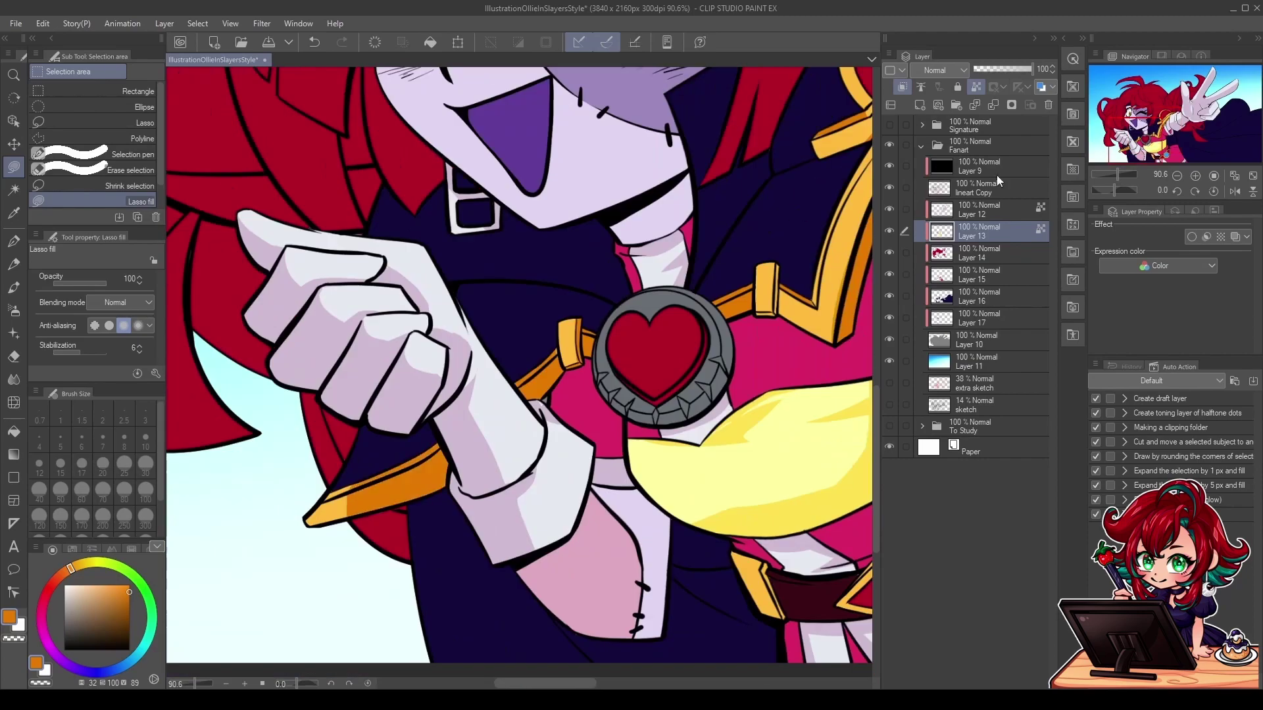